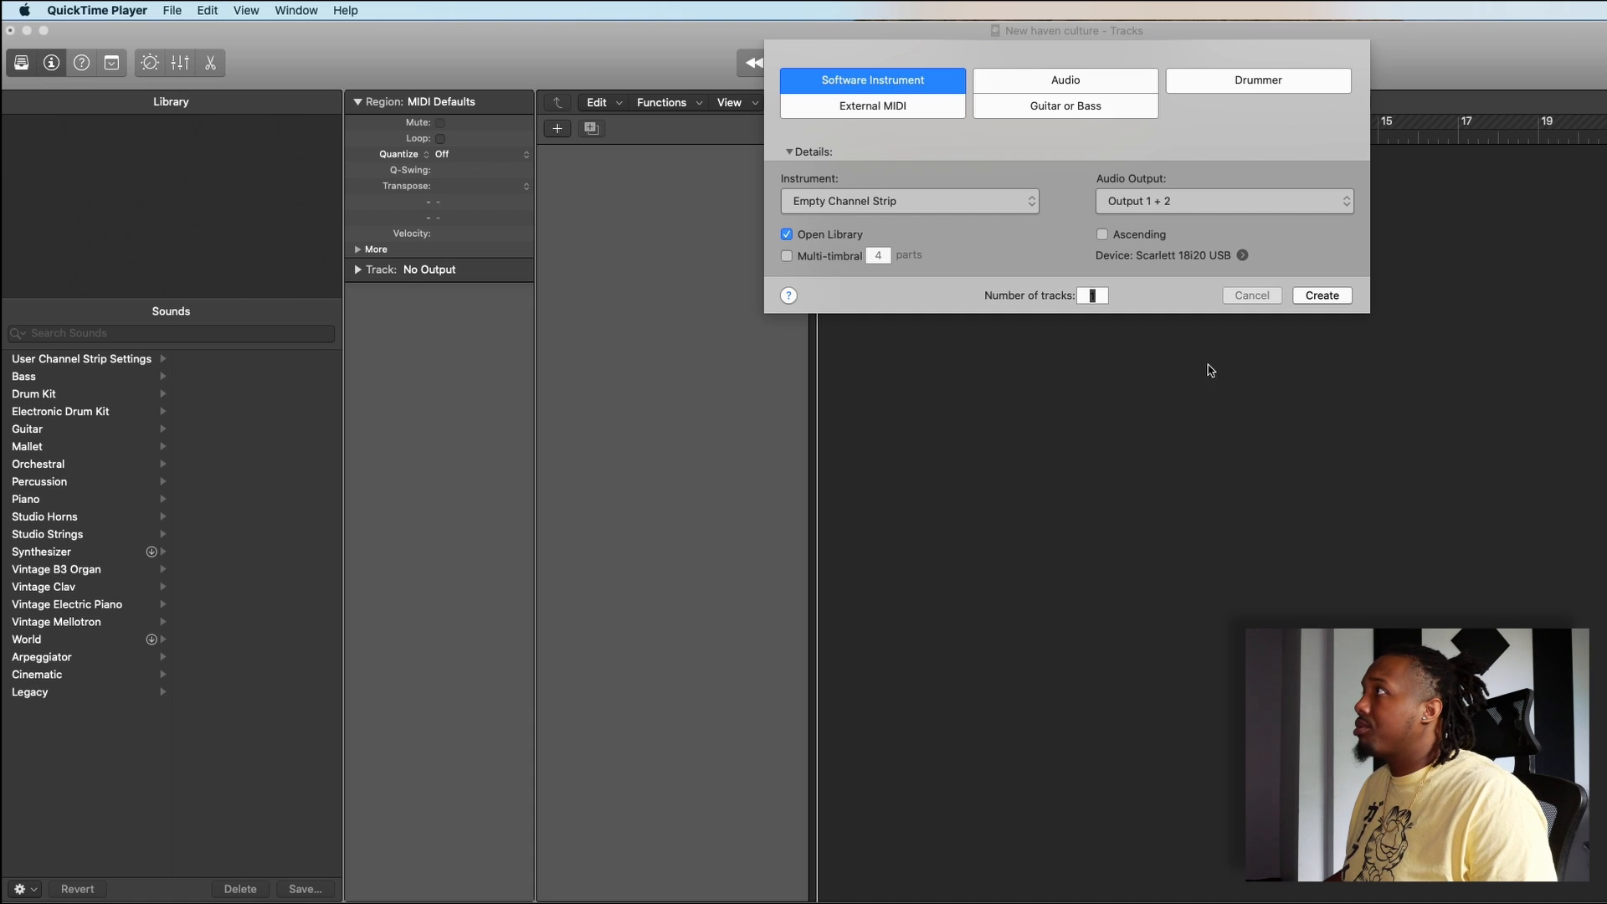
- Create one software instrument track with an empty channel strip and hide the sound library
left_click(1321, 295)
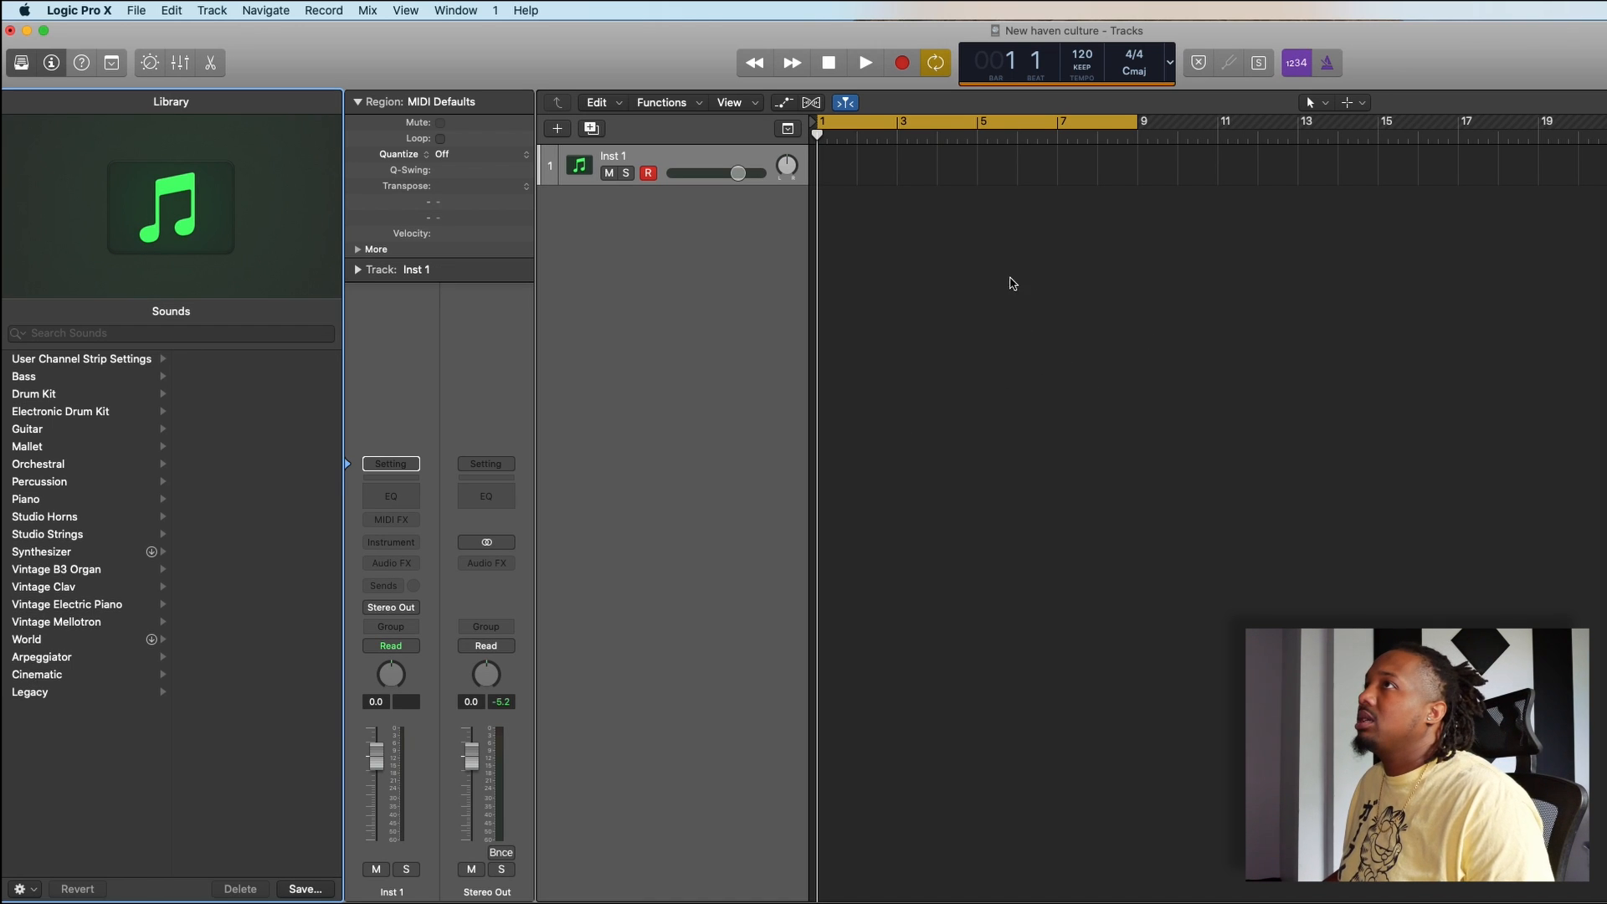
left_click(21, 63)
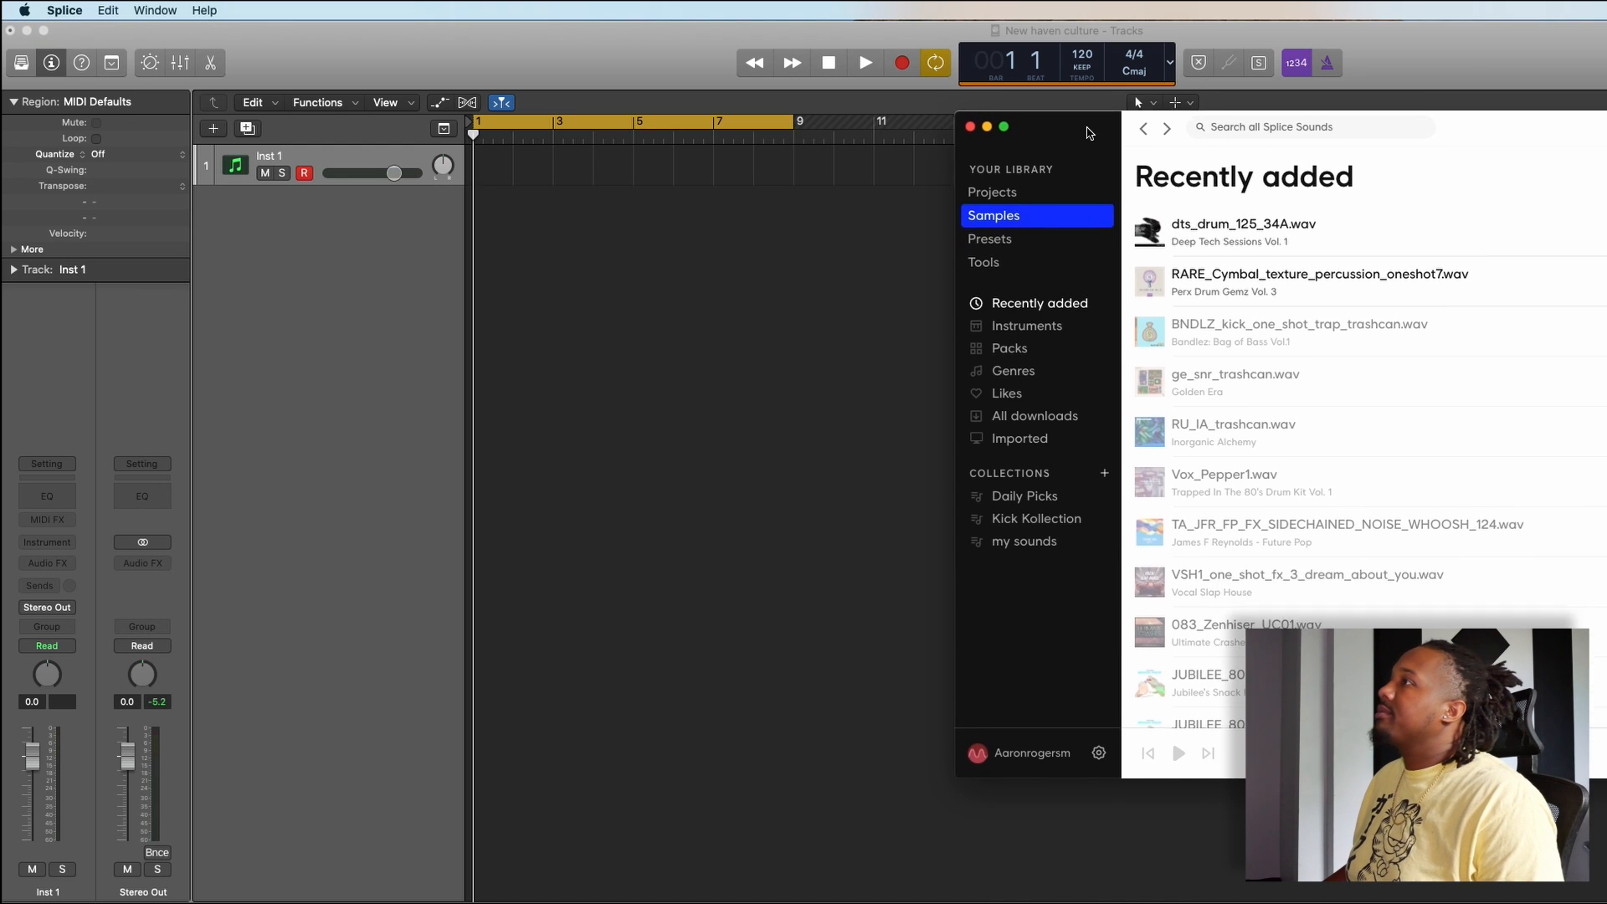
- Switch to Splice and audition recently added samples, including Vox_Pepper1, the sidechained noise whoosh and OS_TSV_80_Em_Heartbeat_Guitar, to find a loop
left_click(1032, 405)
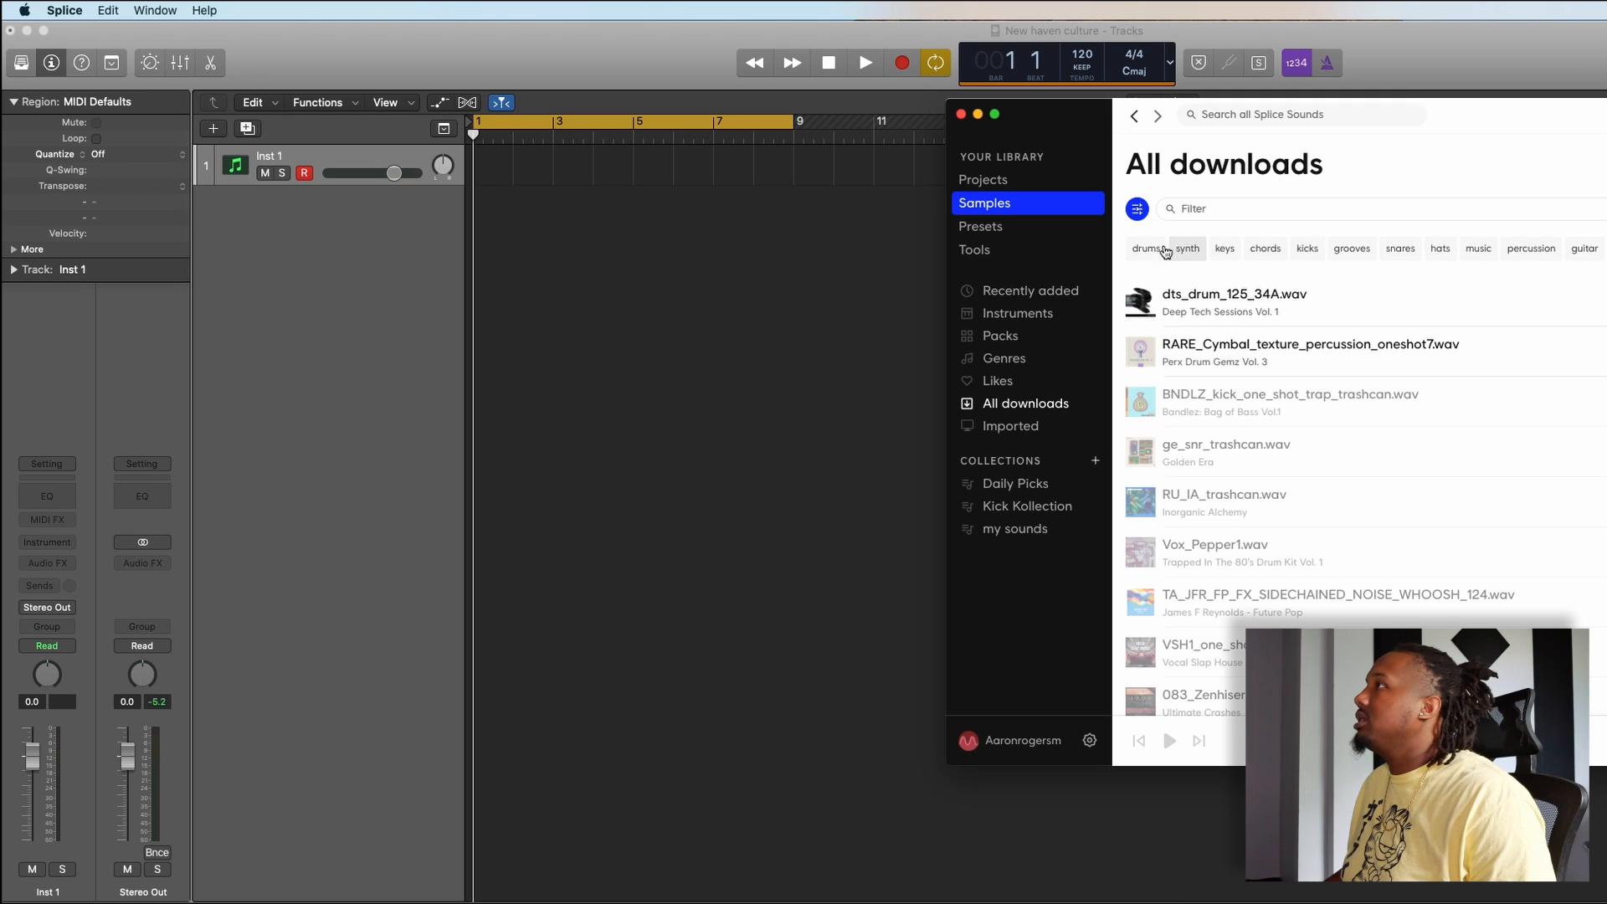
left_click(1060, 295)
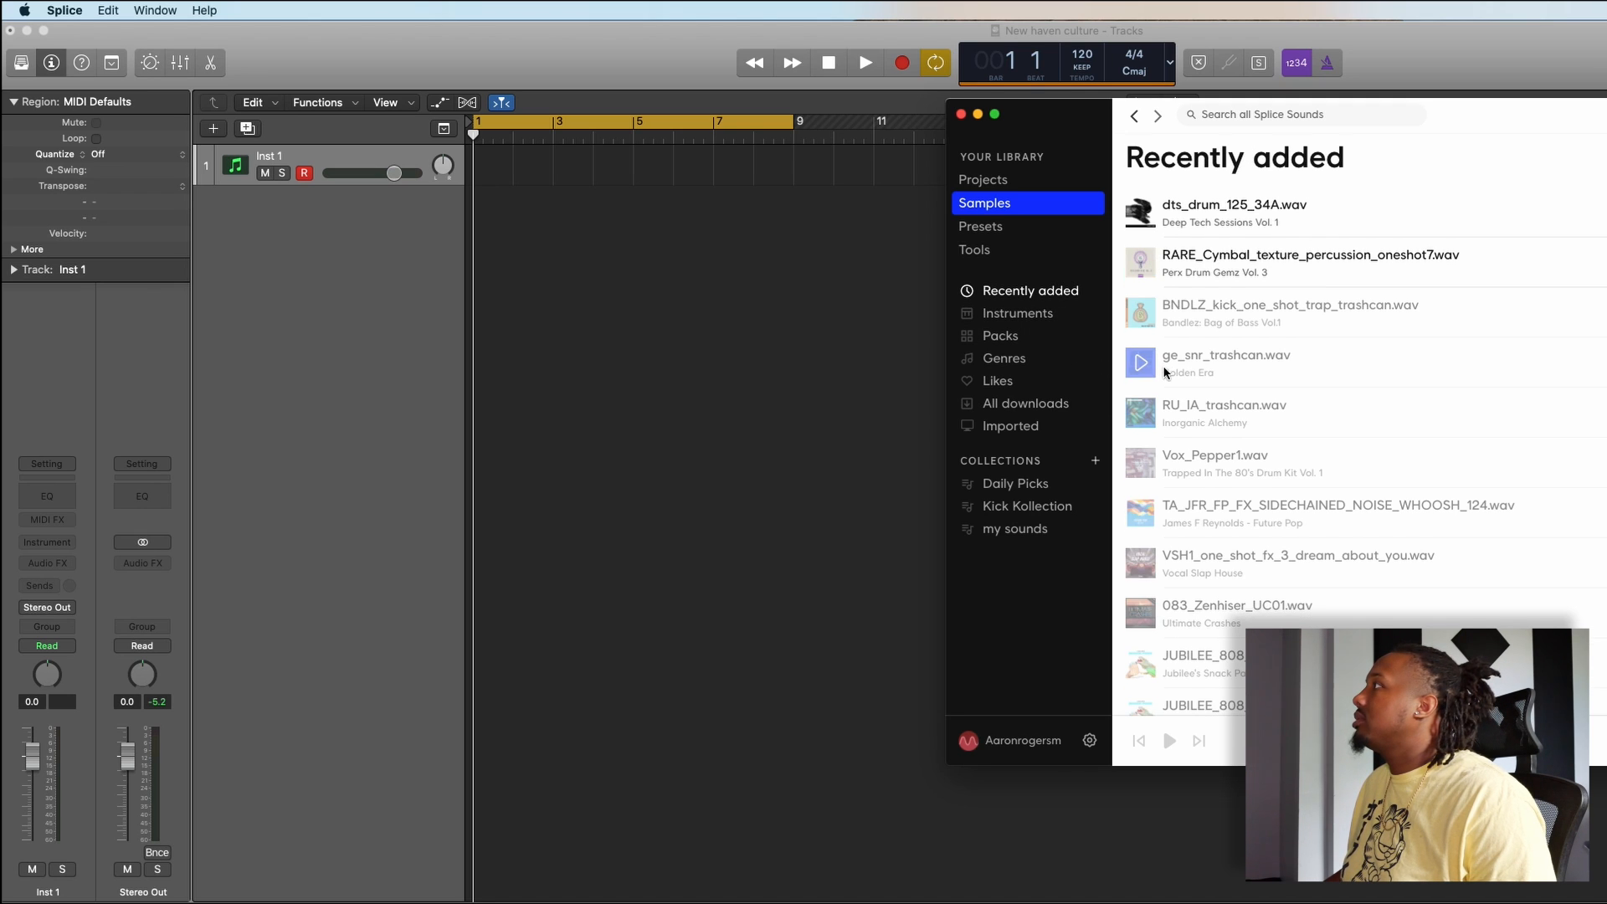
scroll(1165, 373, "down", 1)
left_click(1373, 480)
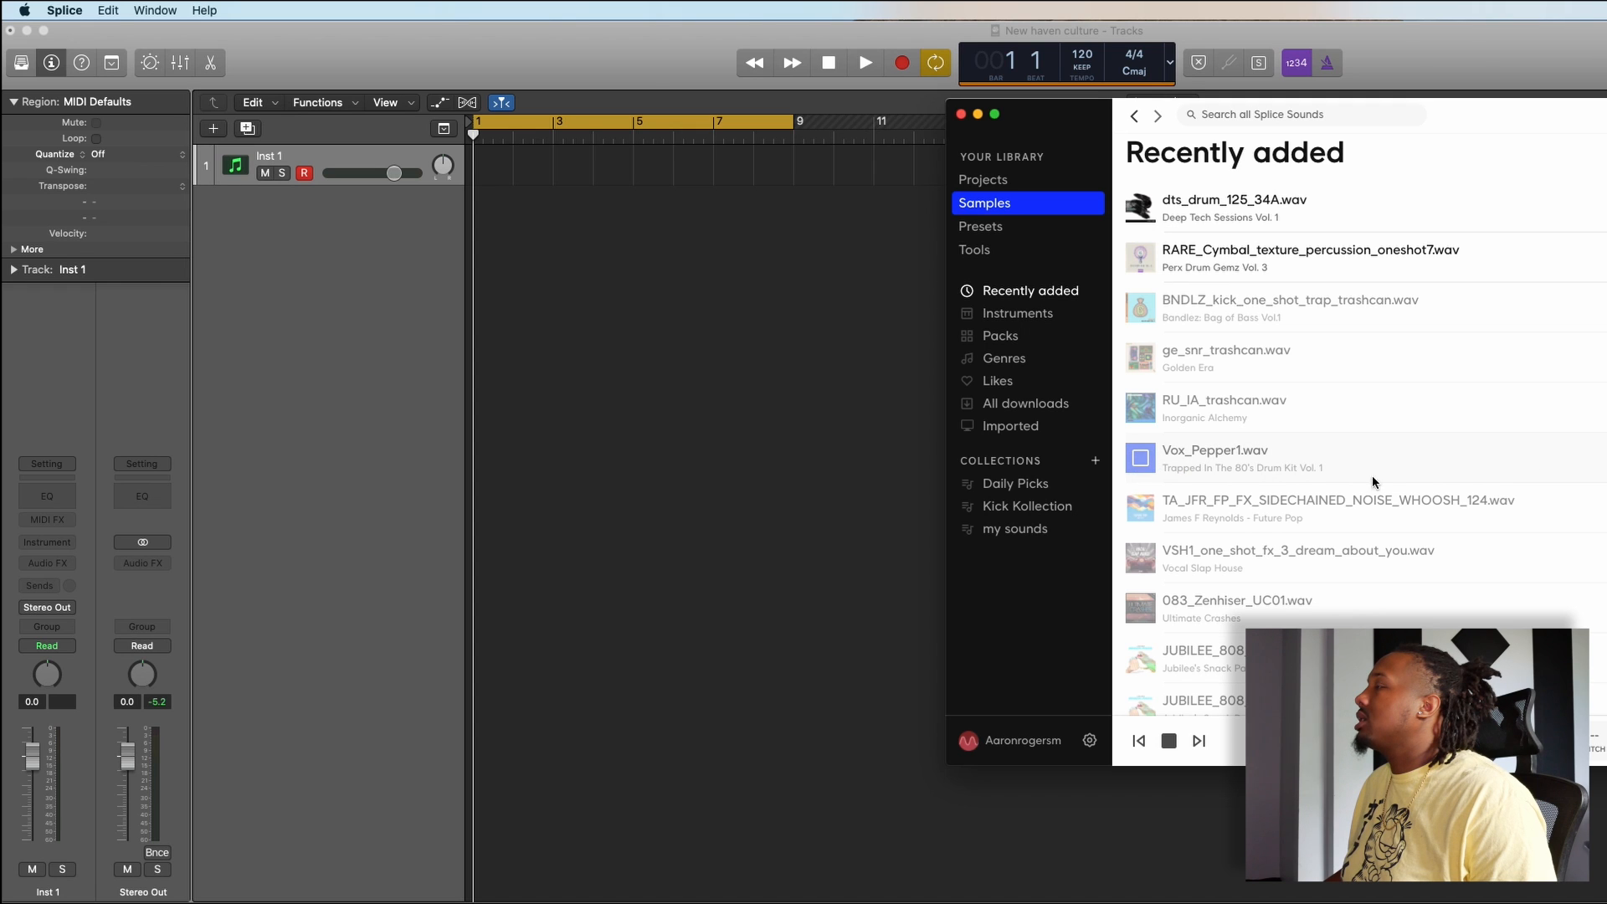
left_click(1163, 502)
scroll(1165, 481, "down", 5)
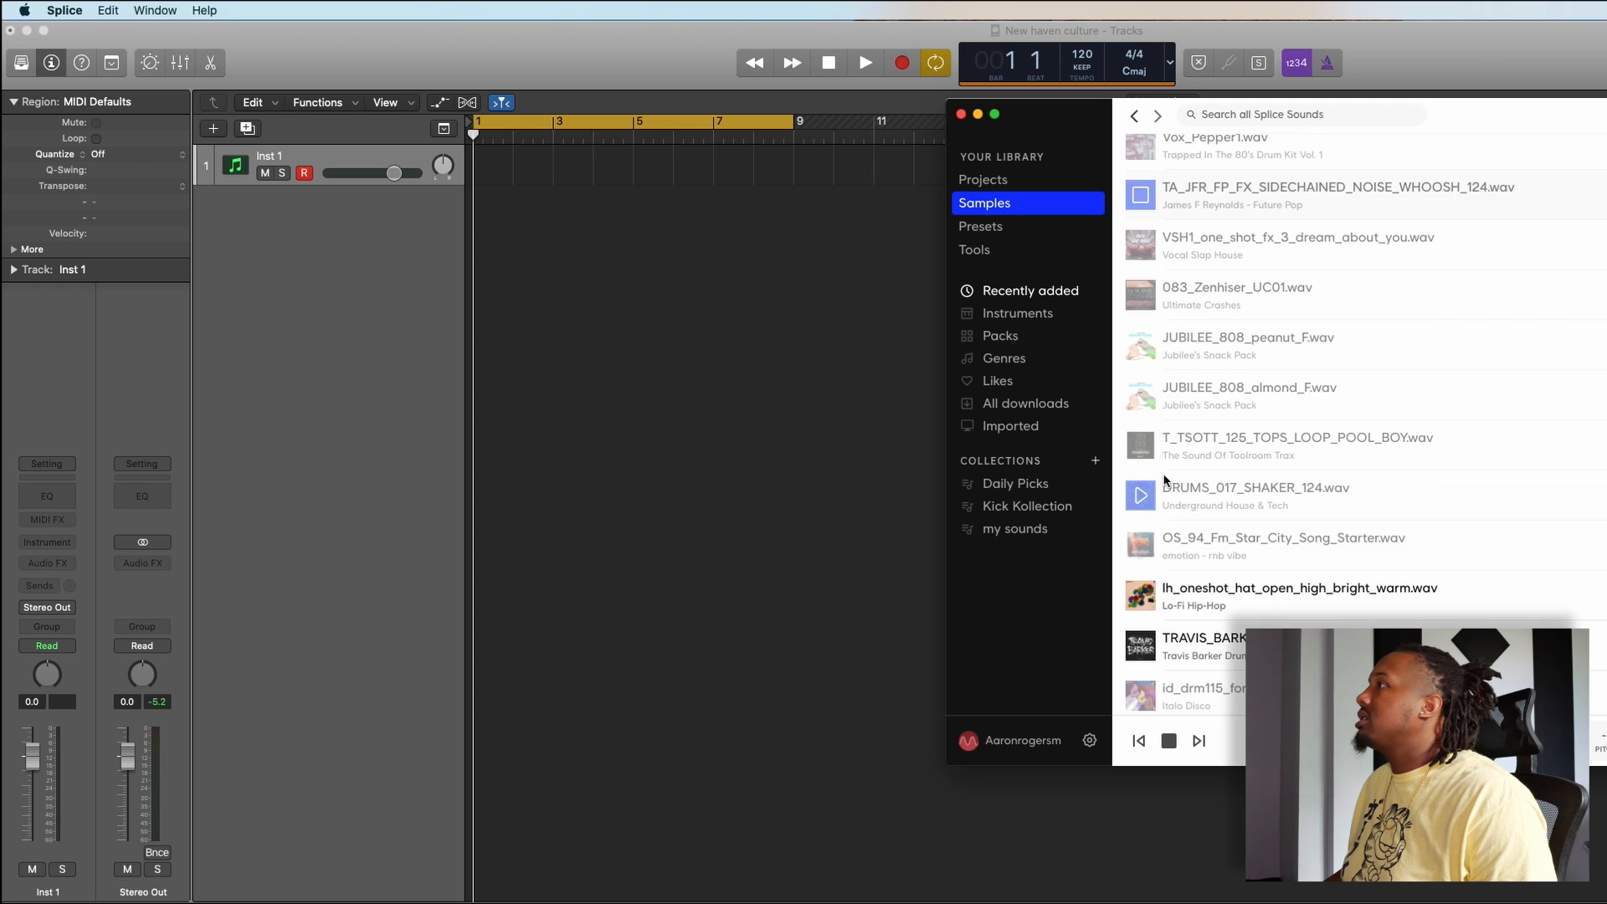
scroll(1165, 480, "down", 7)
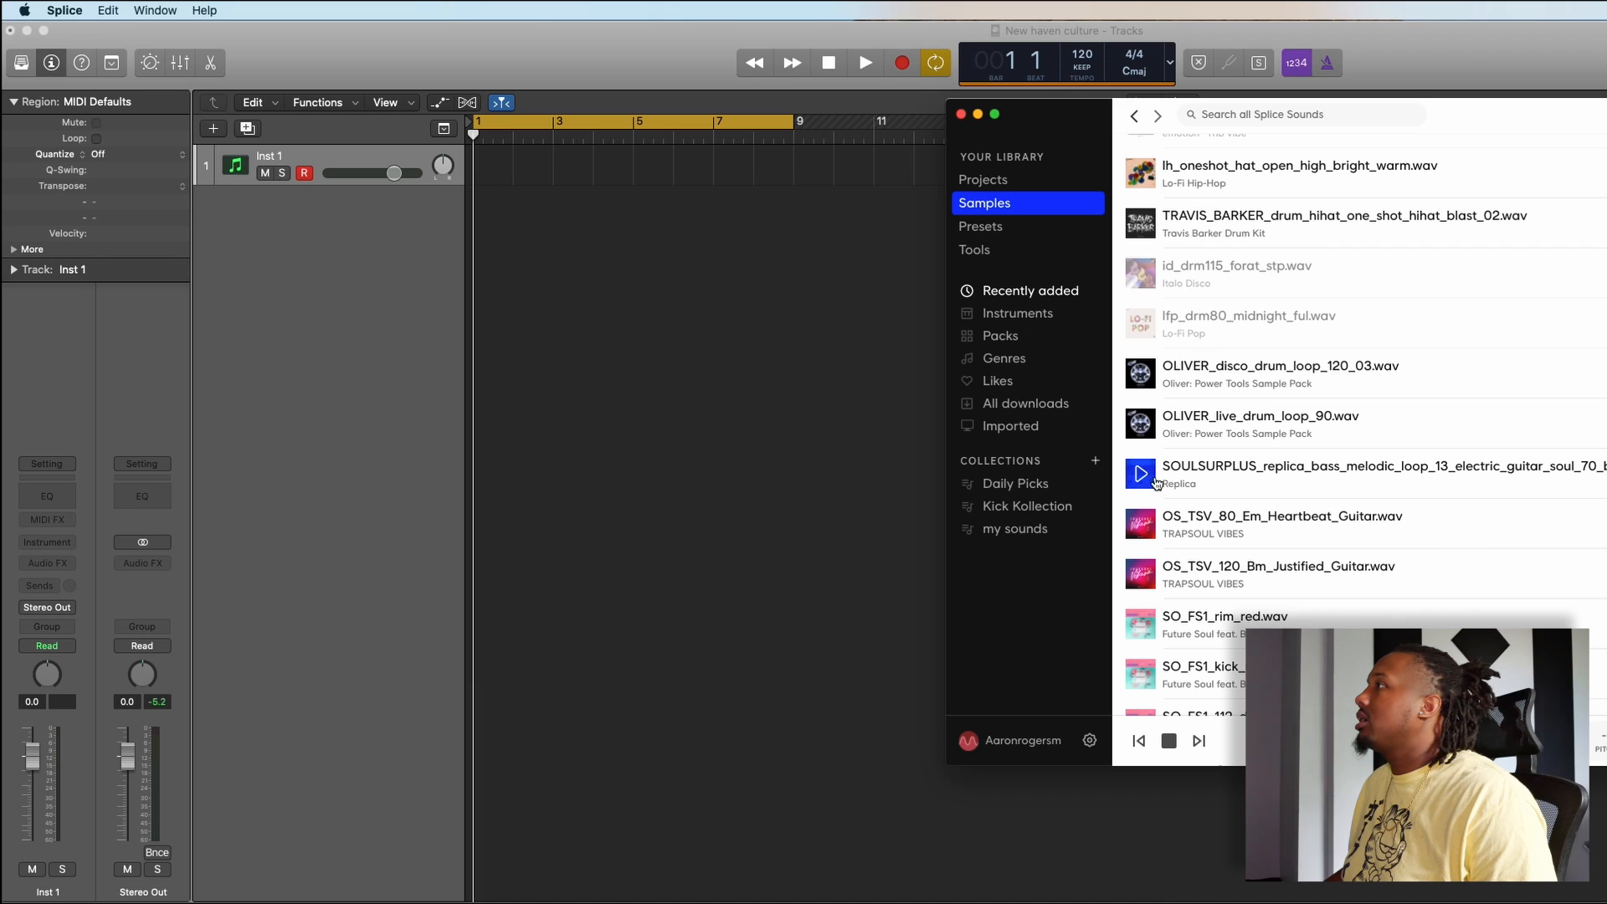
left_click(1140, 522)
scroll(1175, 493, "down", 1)
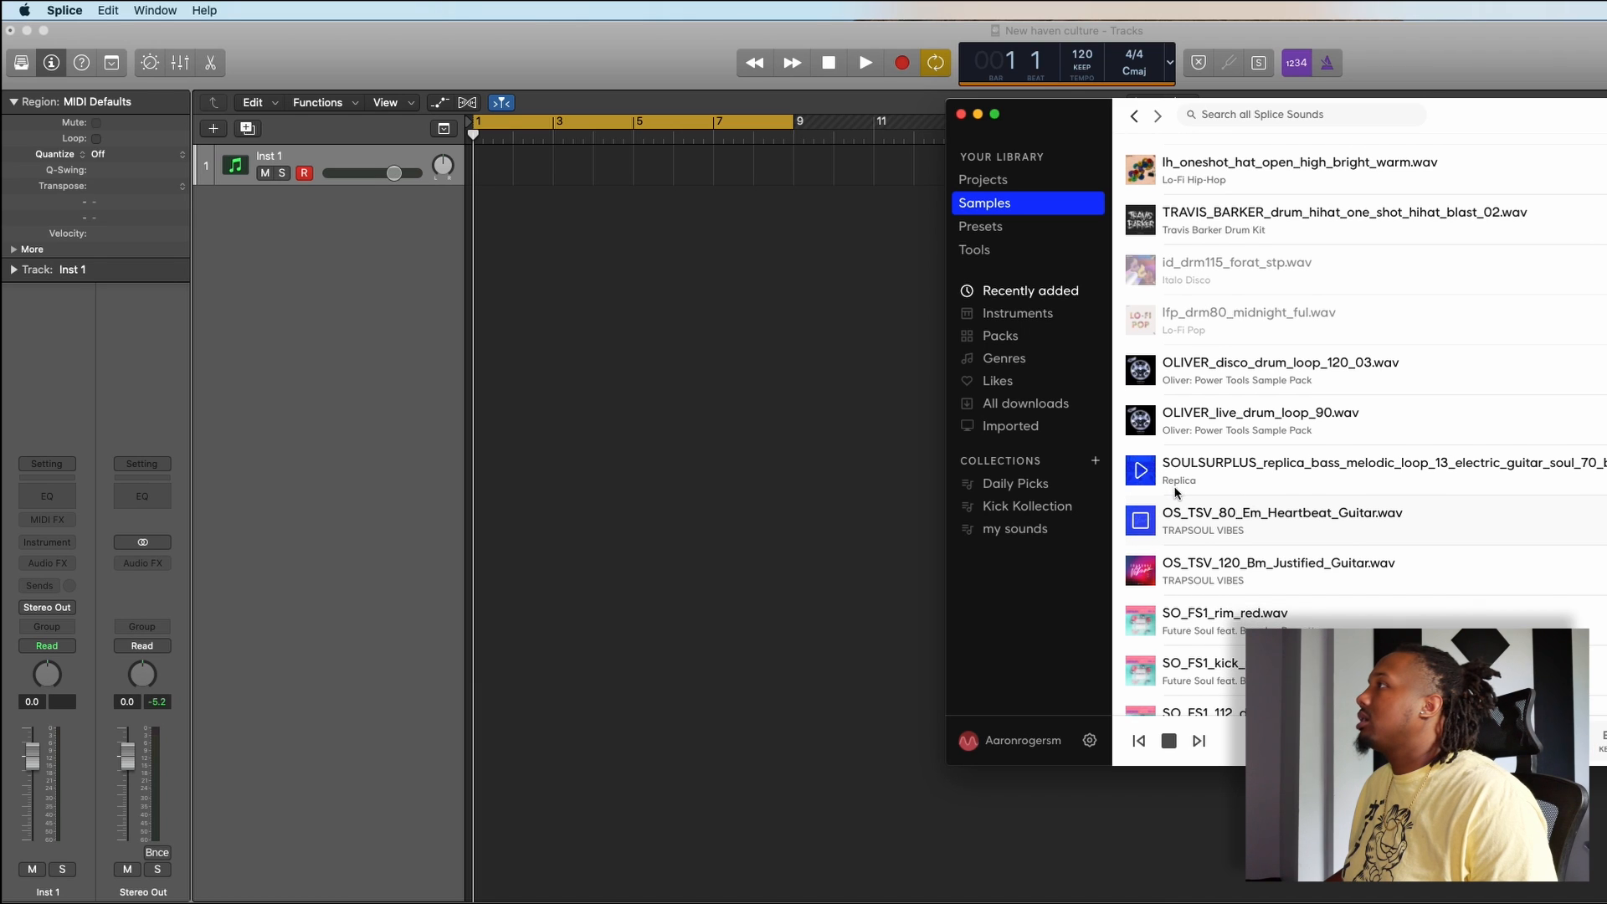
scroll(1176, 492, "down", 1)
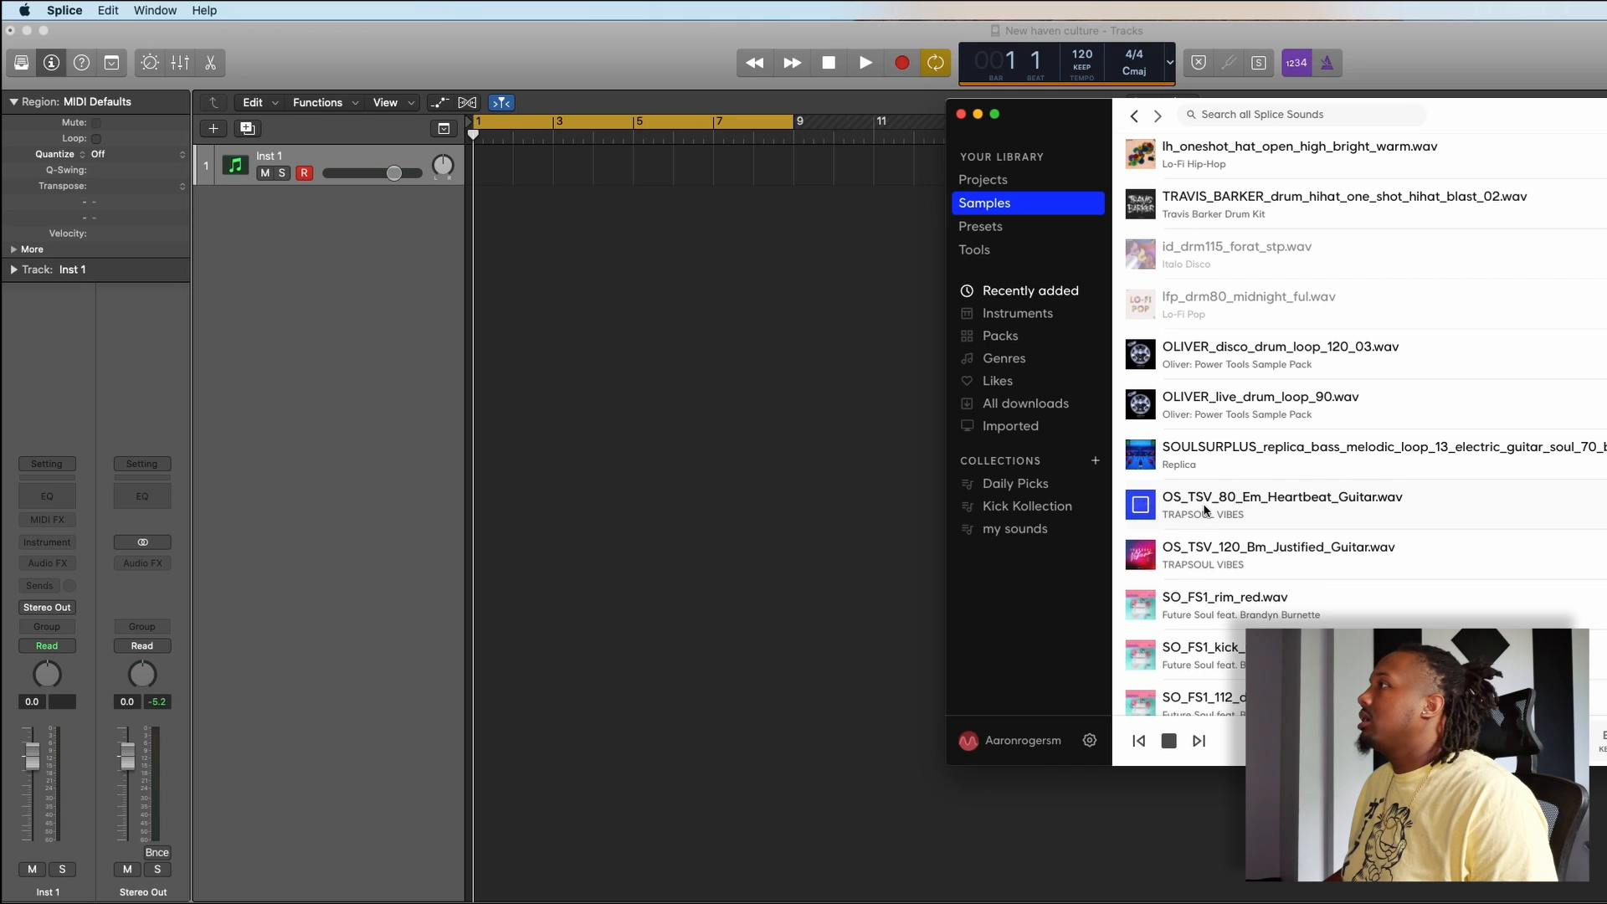
left_click(1143, 508)
- Add OS_TSV_80_Em_Heartbeat_Guitar.wav to the Logic project as a new audio track without its tempo information, with the region starting at bar 1
left_click_drag(1306, 509, 604, 360)
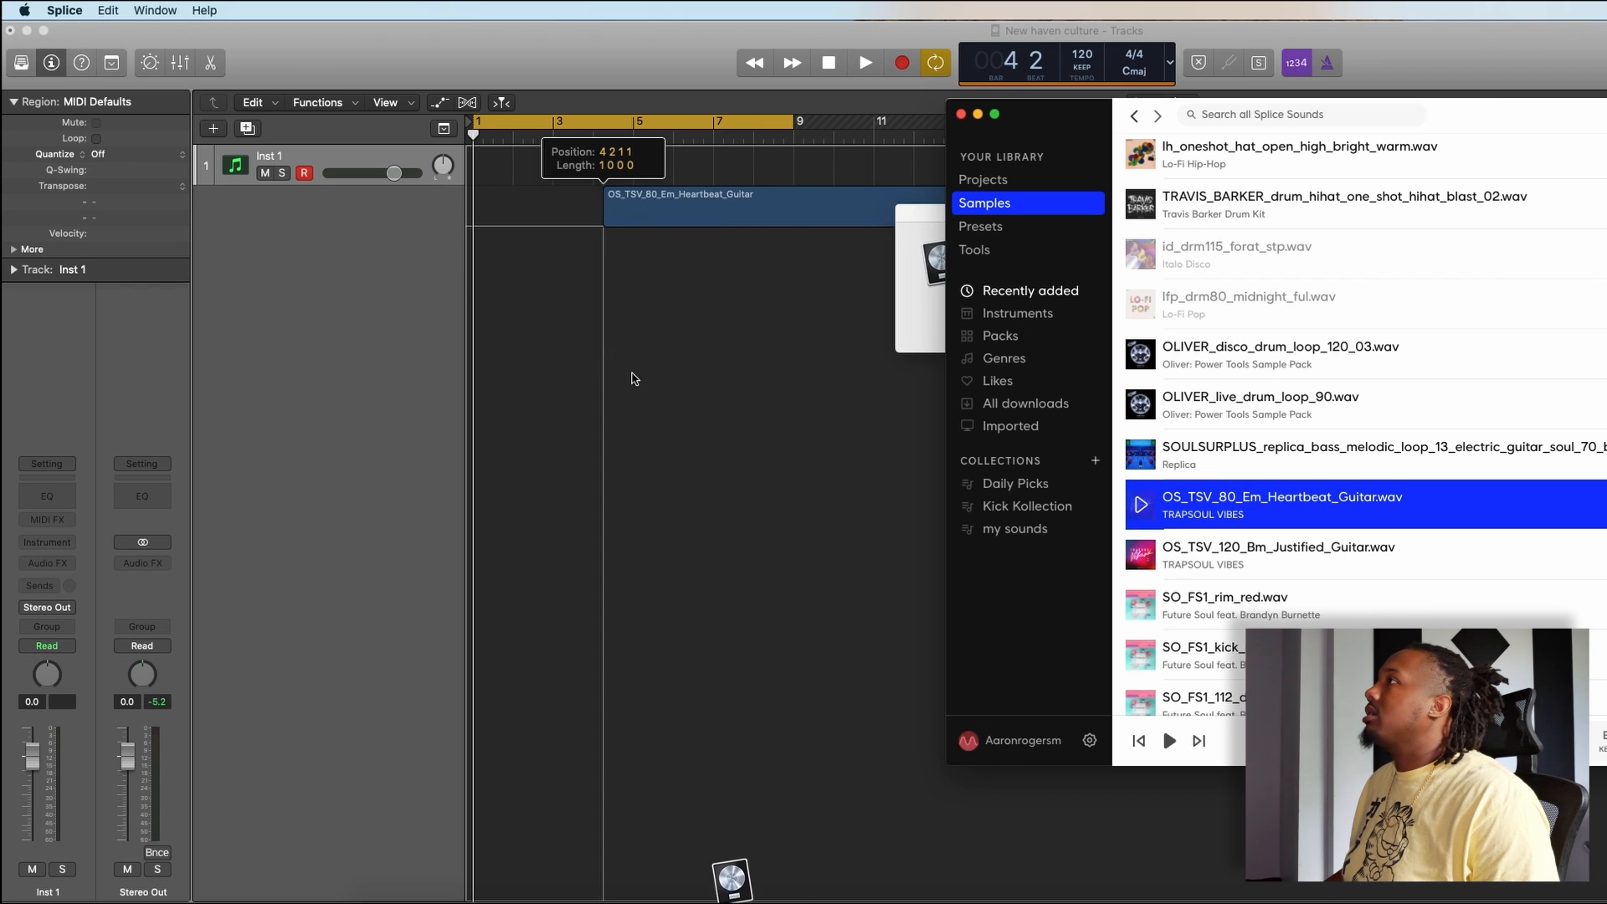
left_click(721, 360)
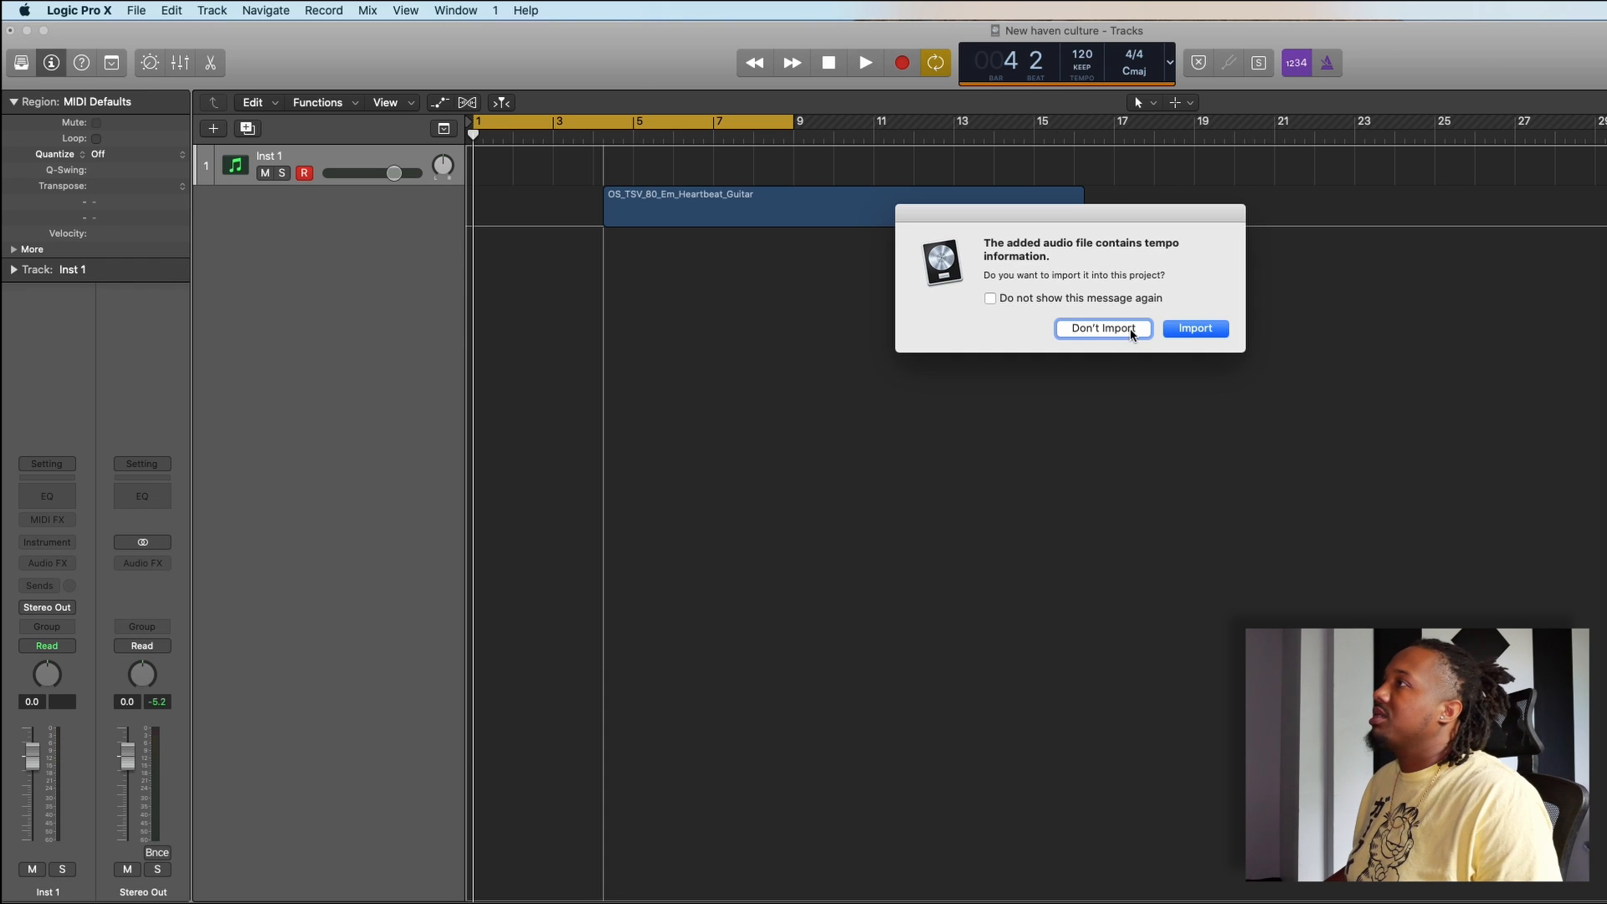
left_click(1103, 328)
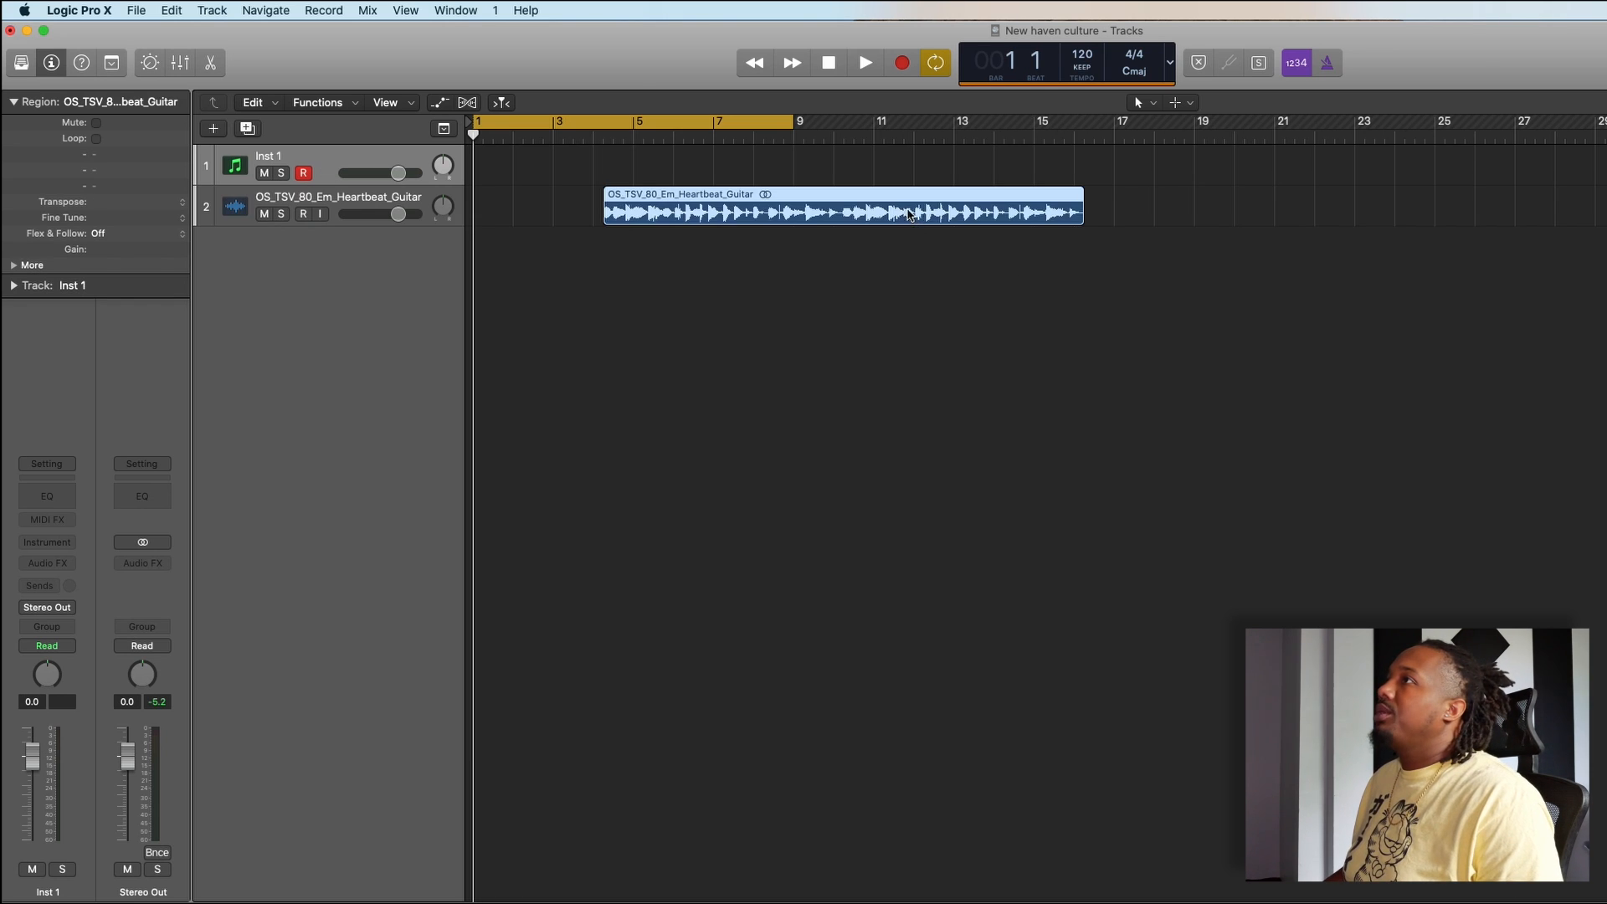
left_click_drag(910, 215, 780, 214)
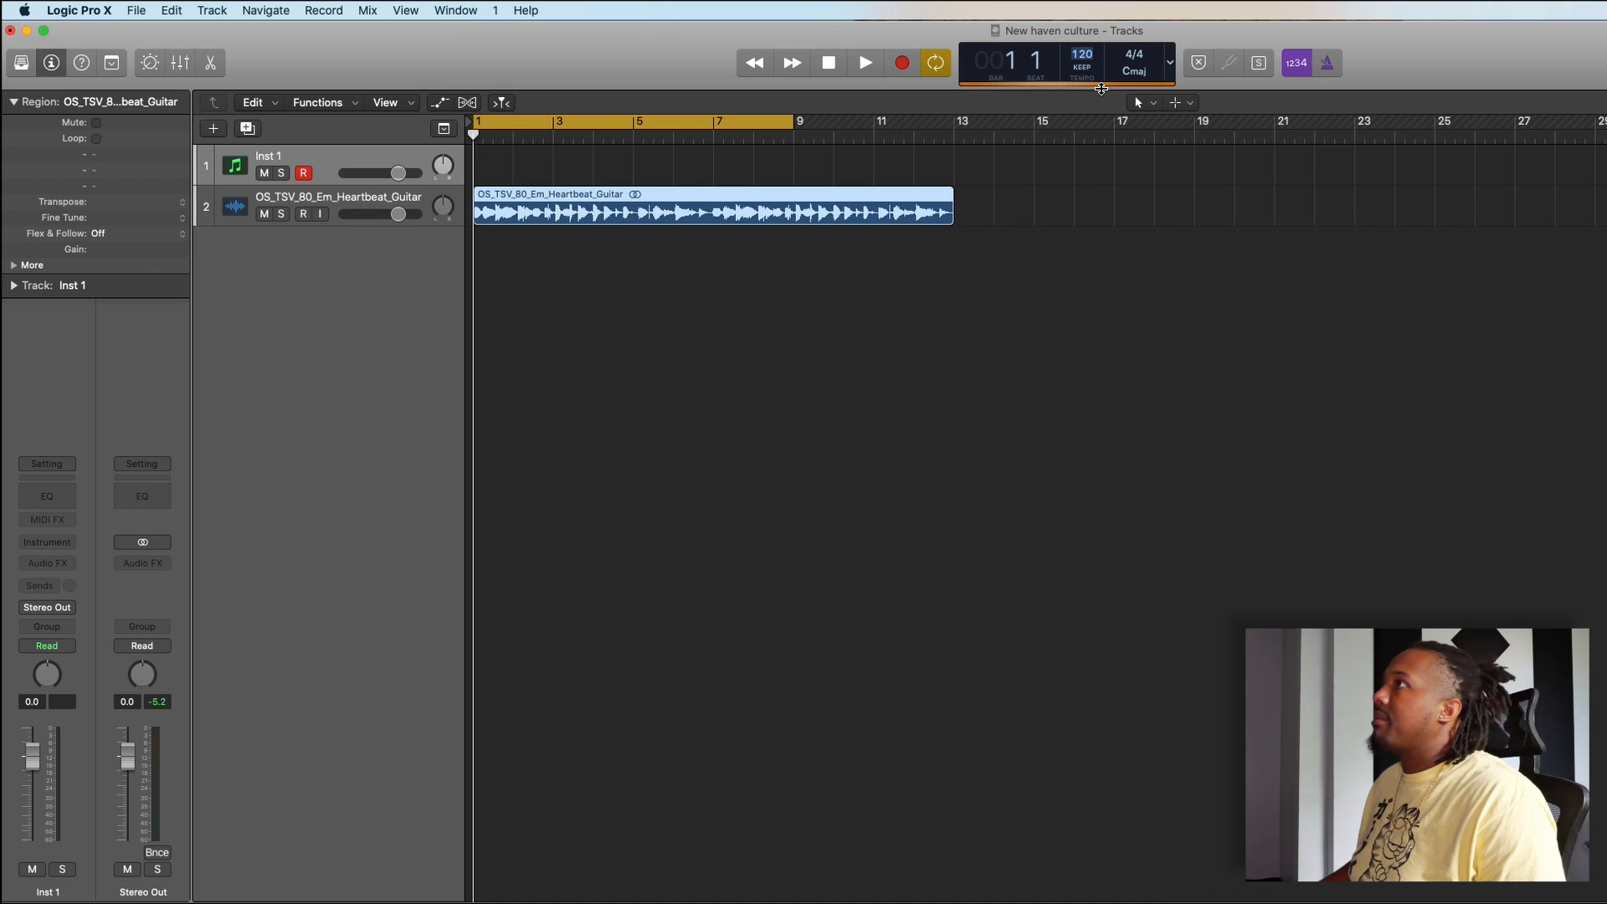
- Set the project tempo to 80 and turn on Quick Help
type("80")
key("Return")
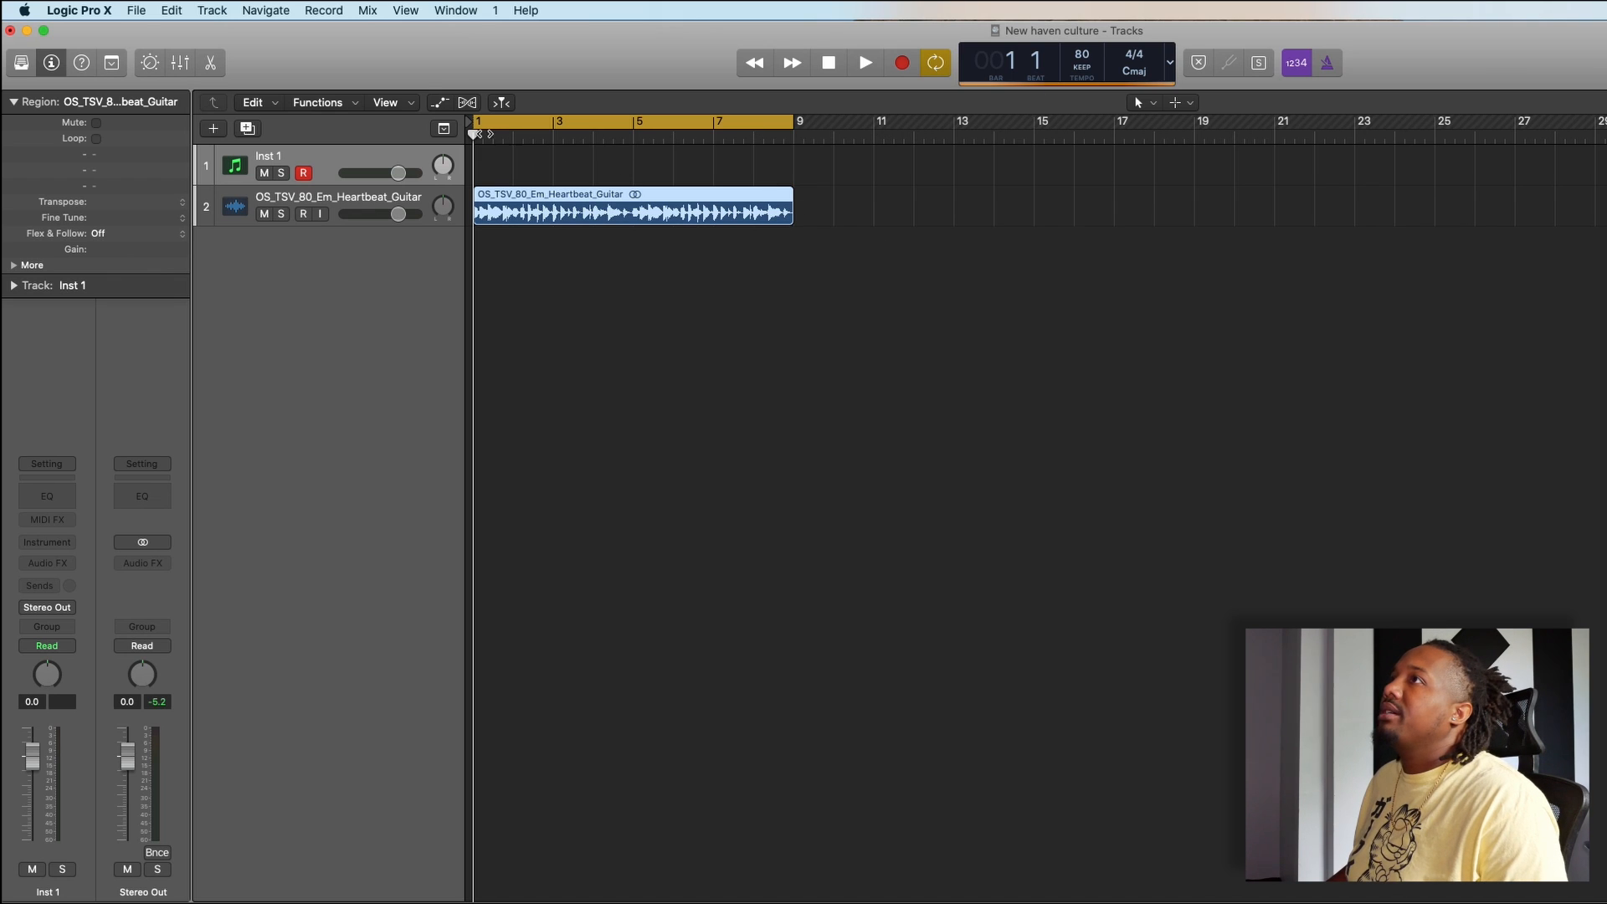
left_click(81, 63)
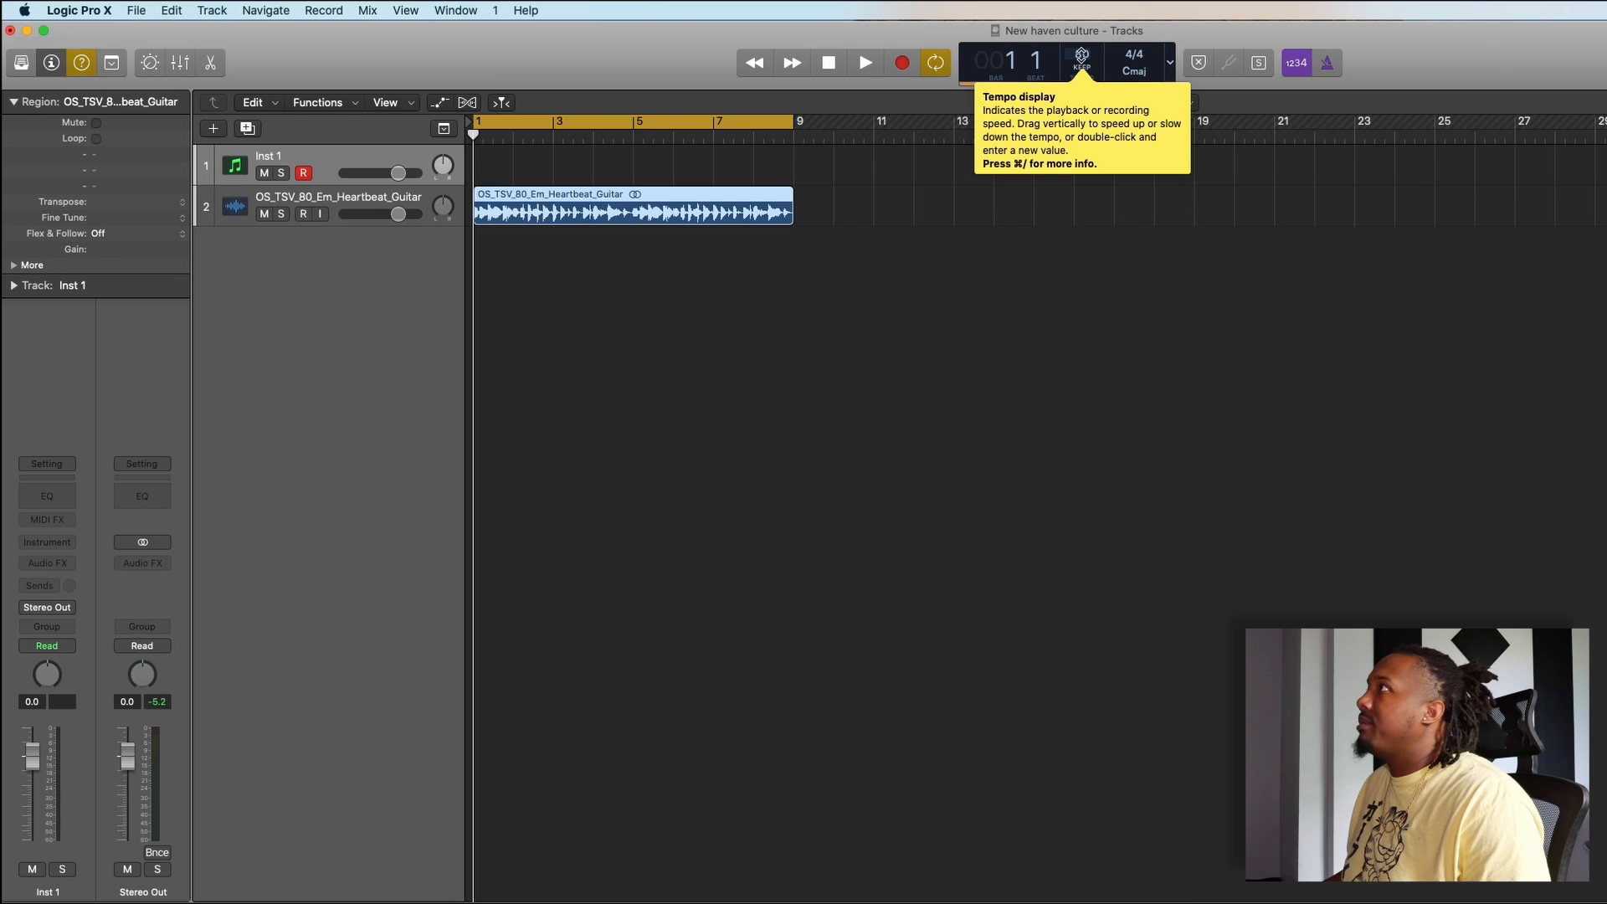
- Raise the project tempo to 81 and turn on the metronome click
left_click_drag(1086, 55, 1085, 52)
left_click_drag(1357, 69, 1355, 69)
left_click(1329, 64)
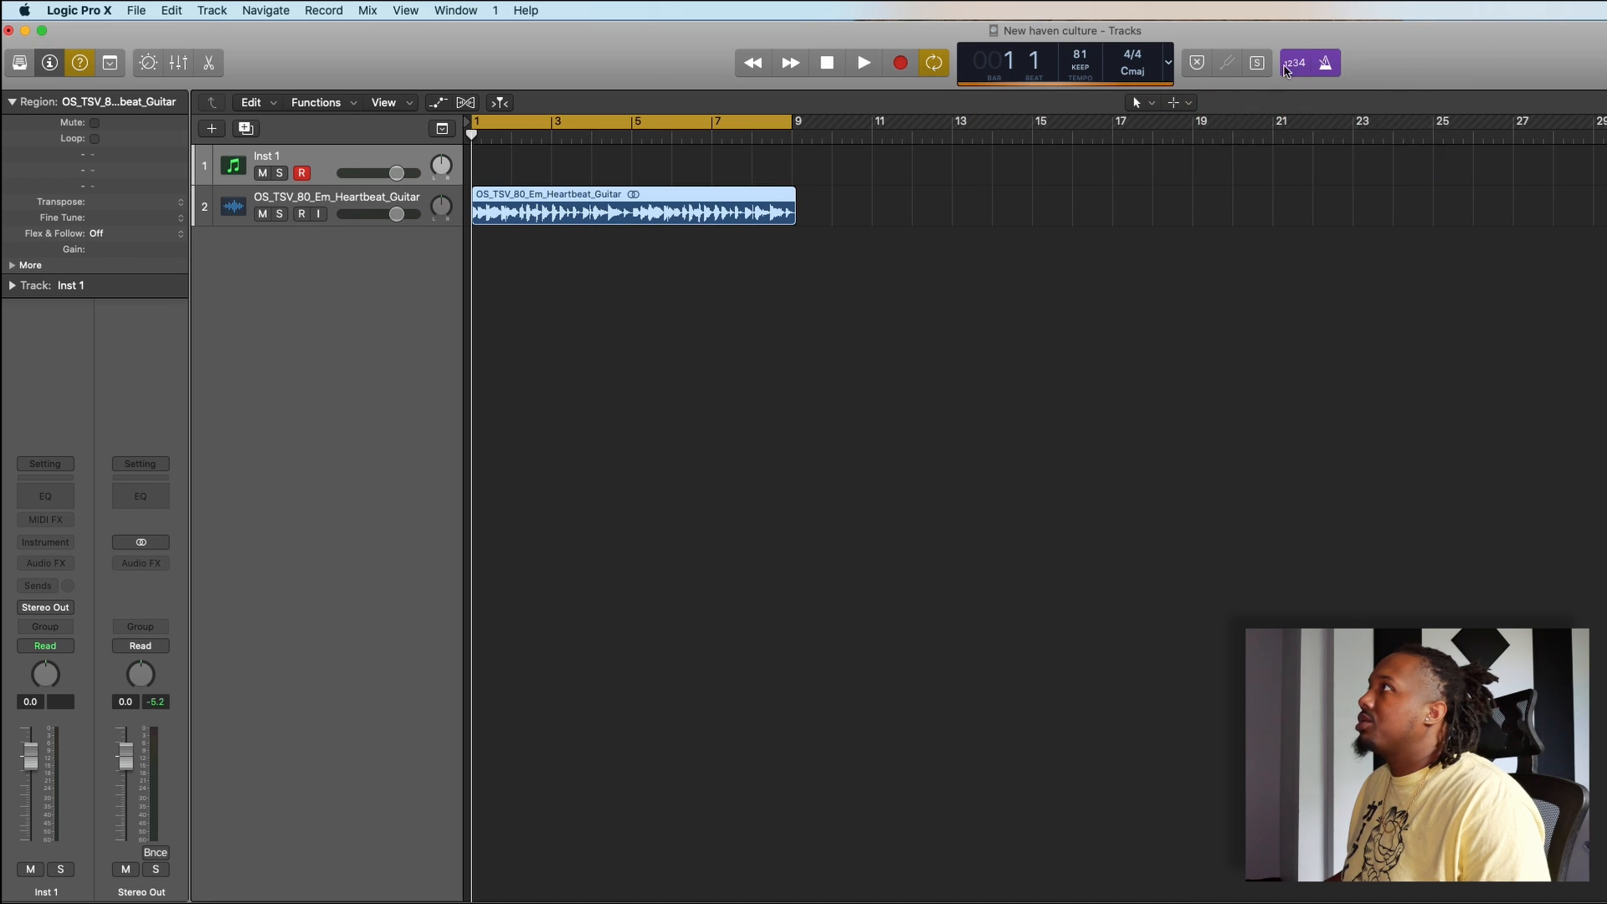
- Try the guitar loop at a project tempo of 91 by playing it, and return the tempo to 80
left_click_drag(1091, 60, 1090, 24)
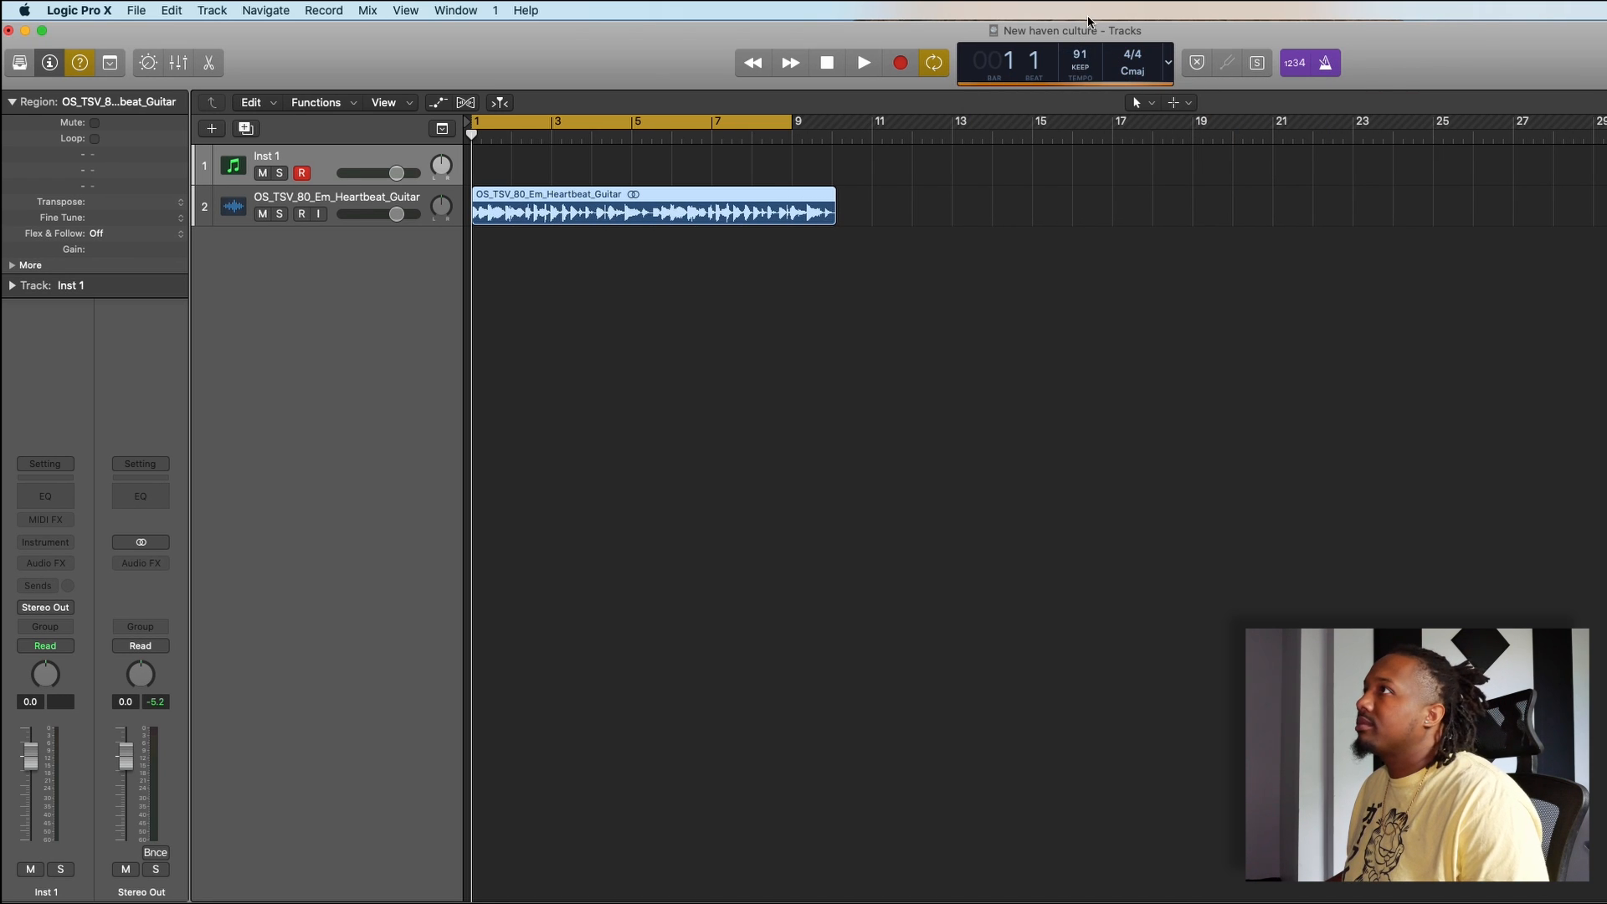
key("space")
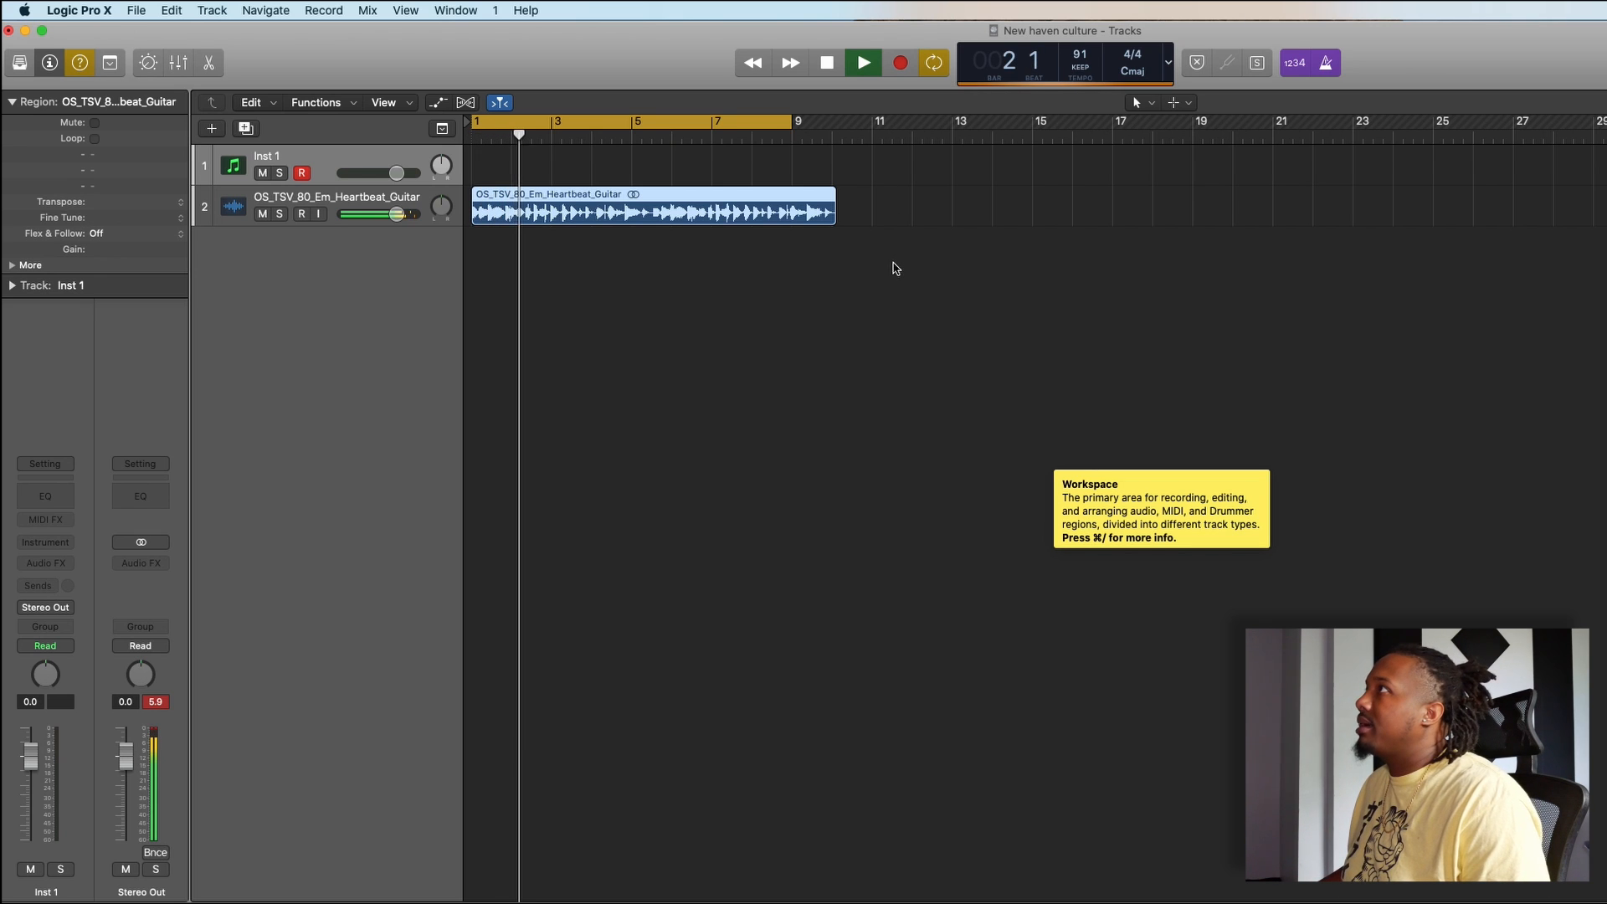
key("space")
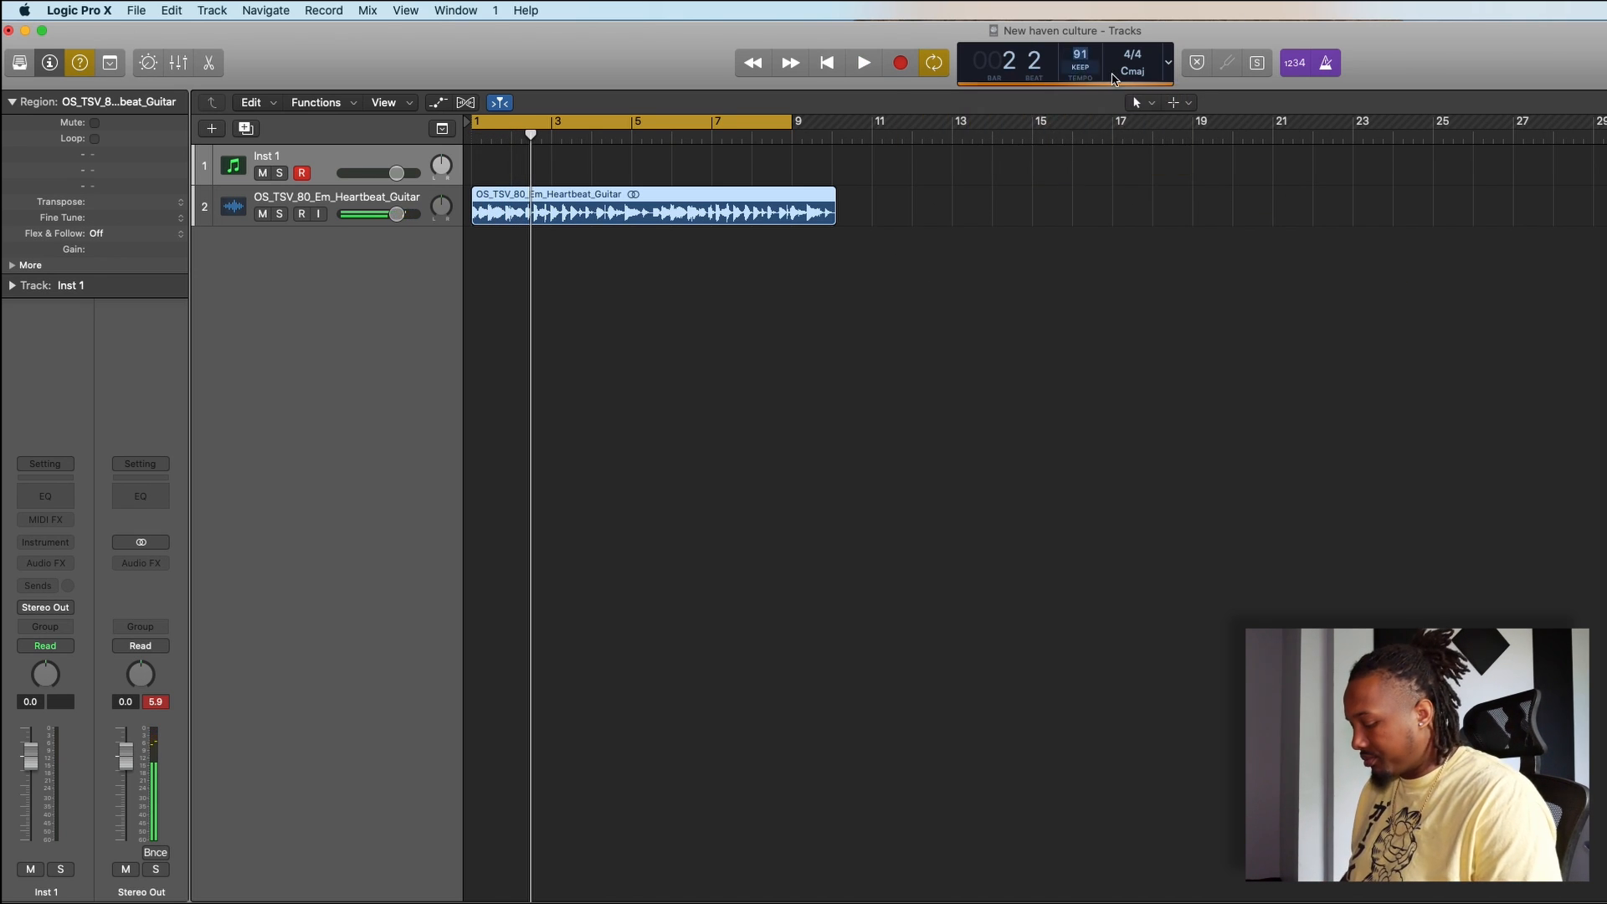
key("Return")
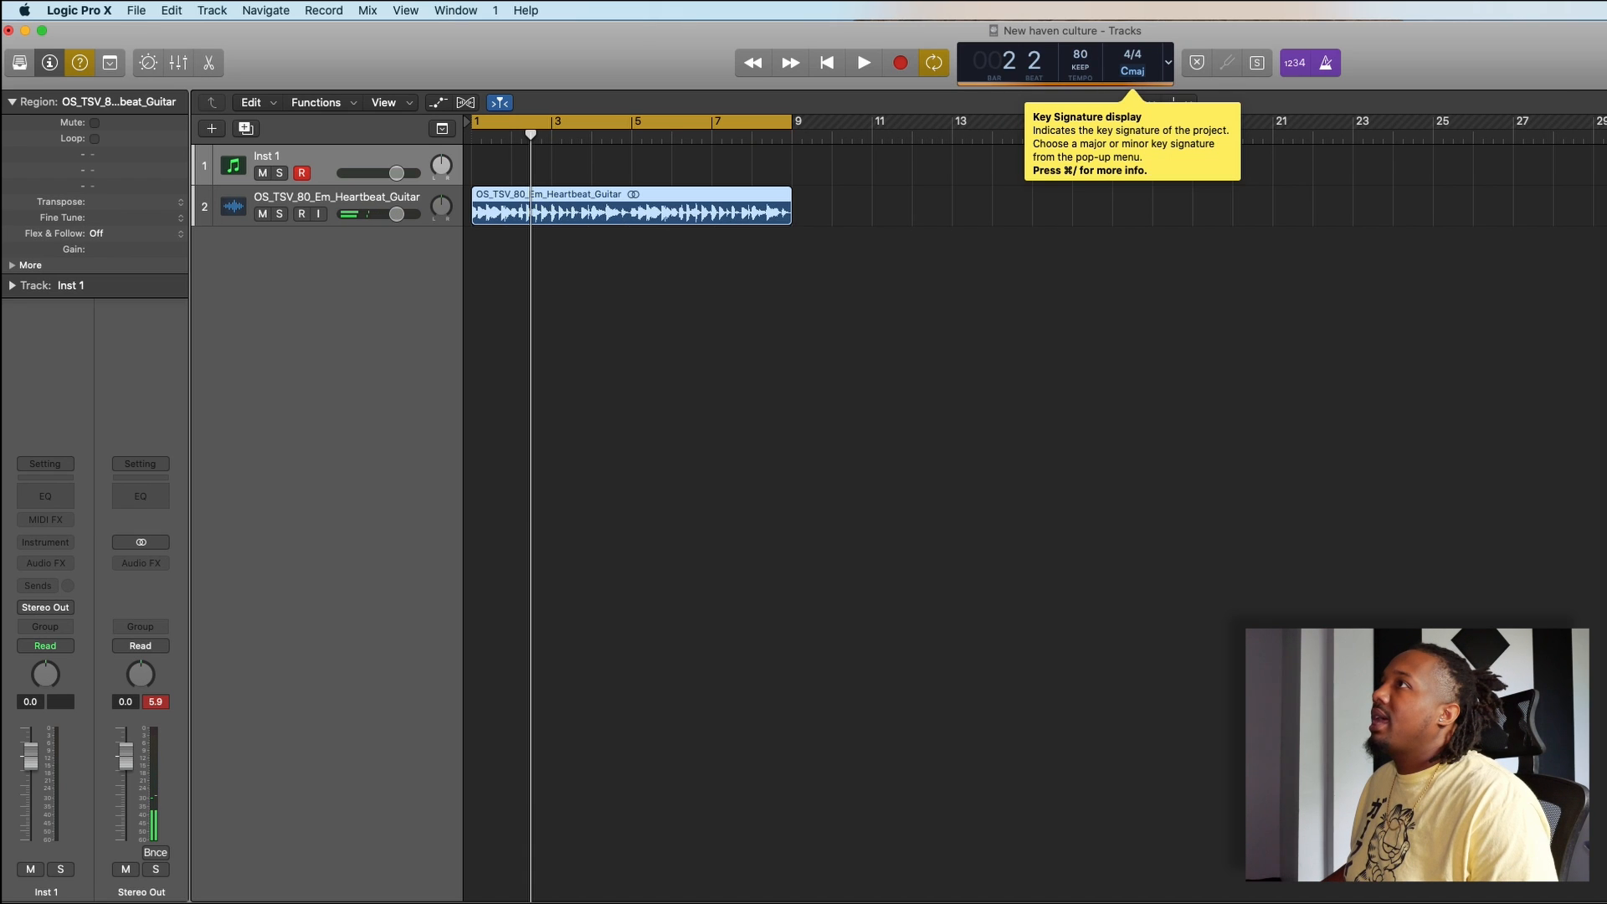
- Show the Flex controls and set the guitar track's flex mode to Polyphonic
left_click(466, 104)
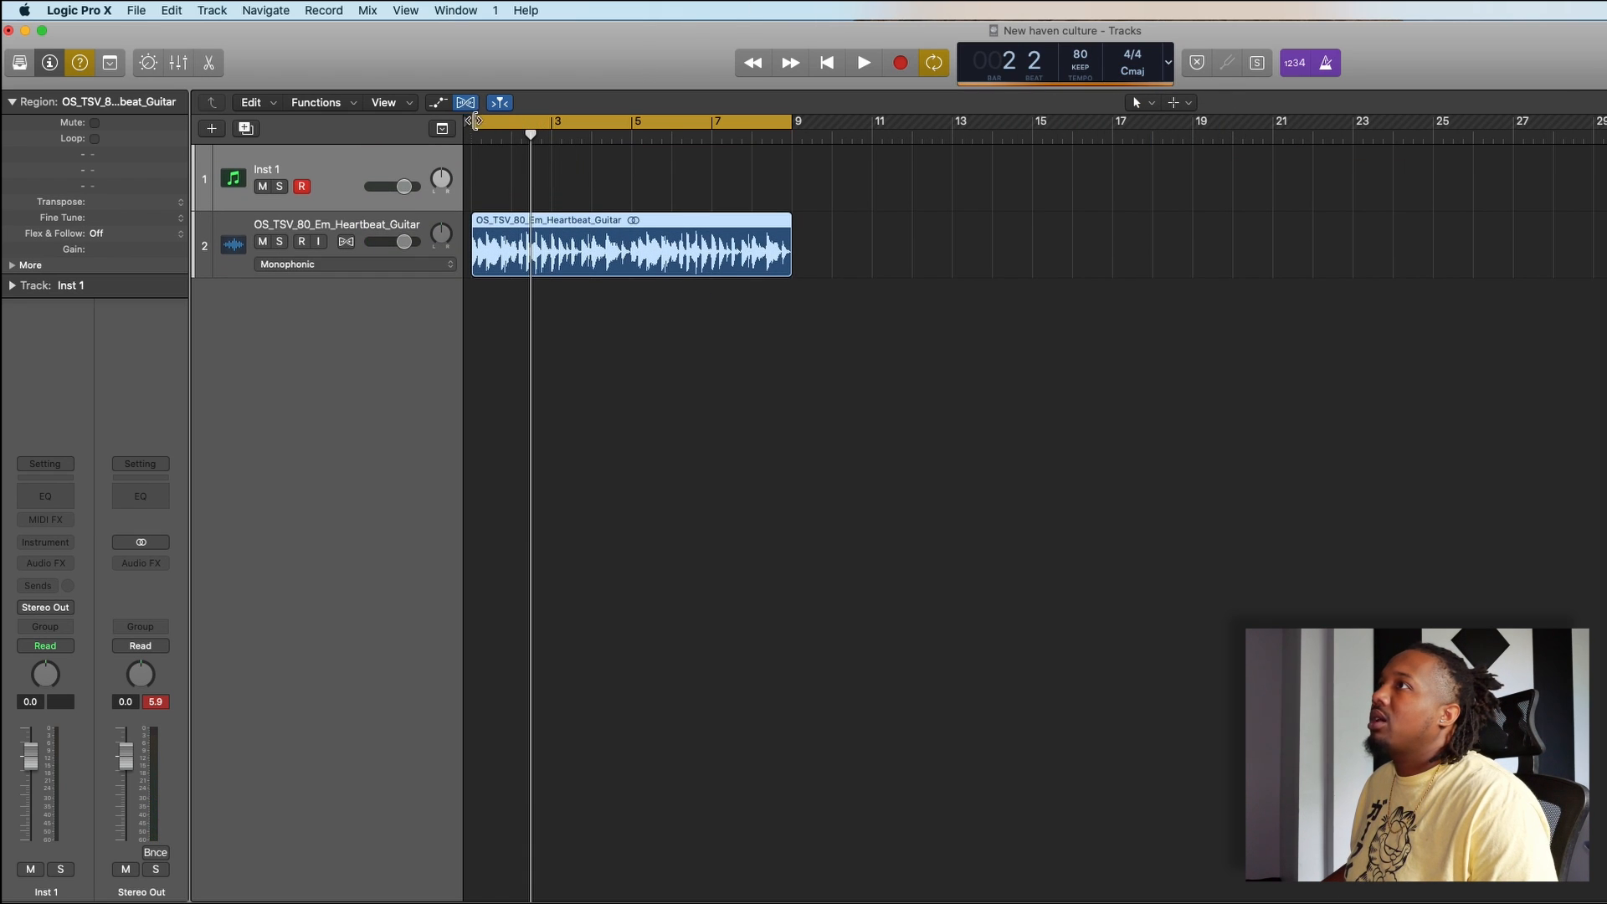
left_click(355, 264)
left_click(373, 306)
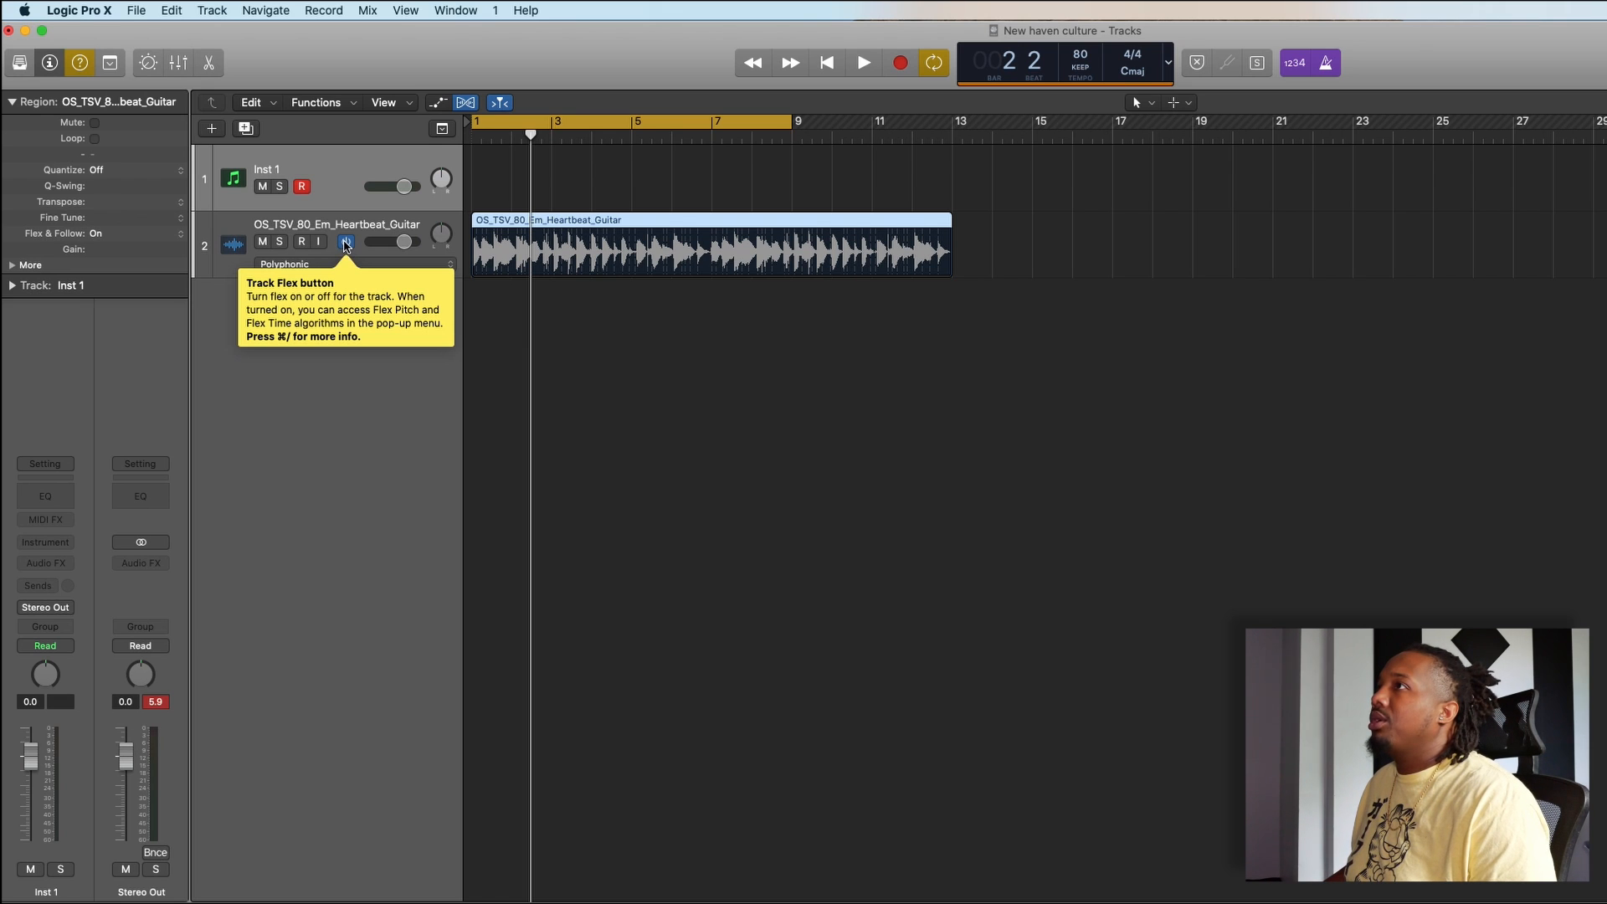
- Toggle Flex on the guitar track to compare the region with and without it, leaving Flex off
left_click(344, 242)
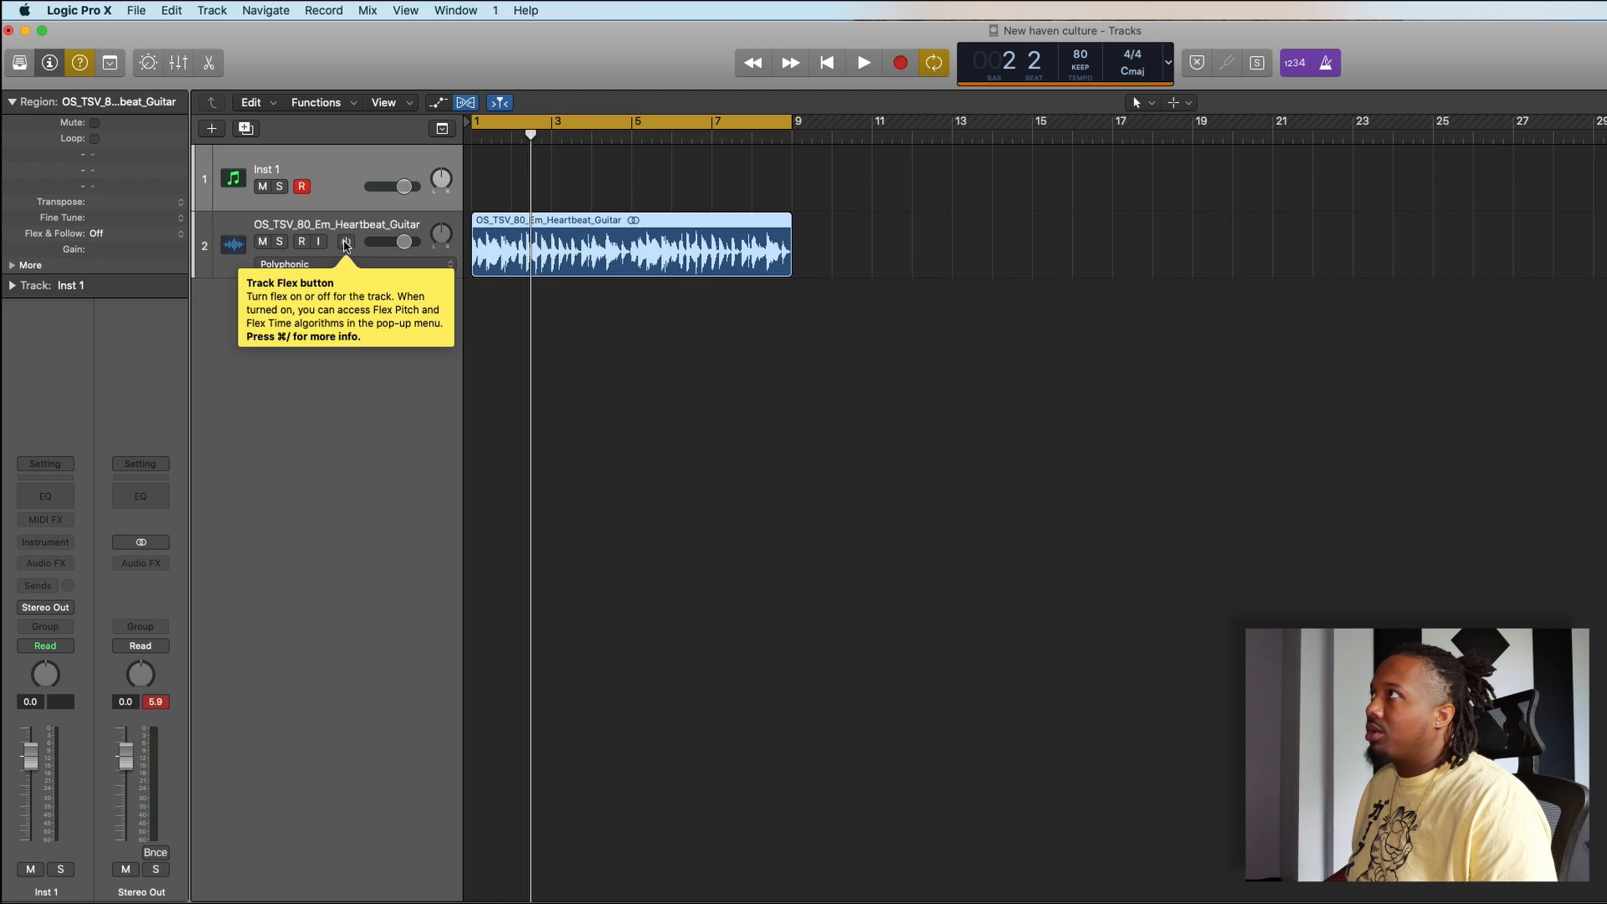
left_click(344, 242)
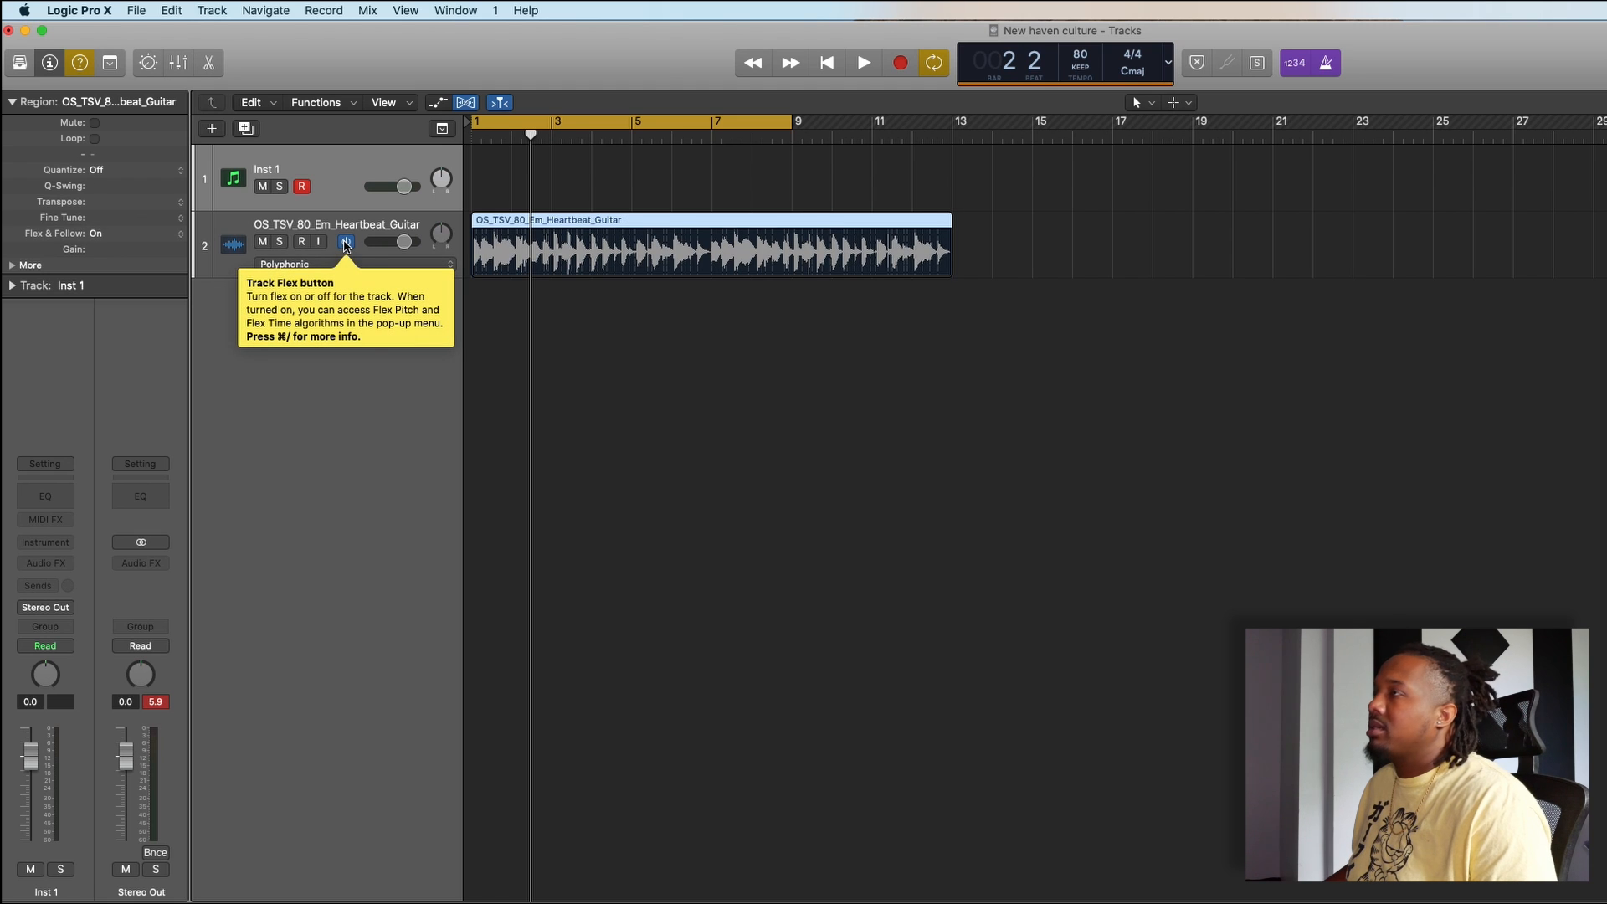
left_click(344, 243)
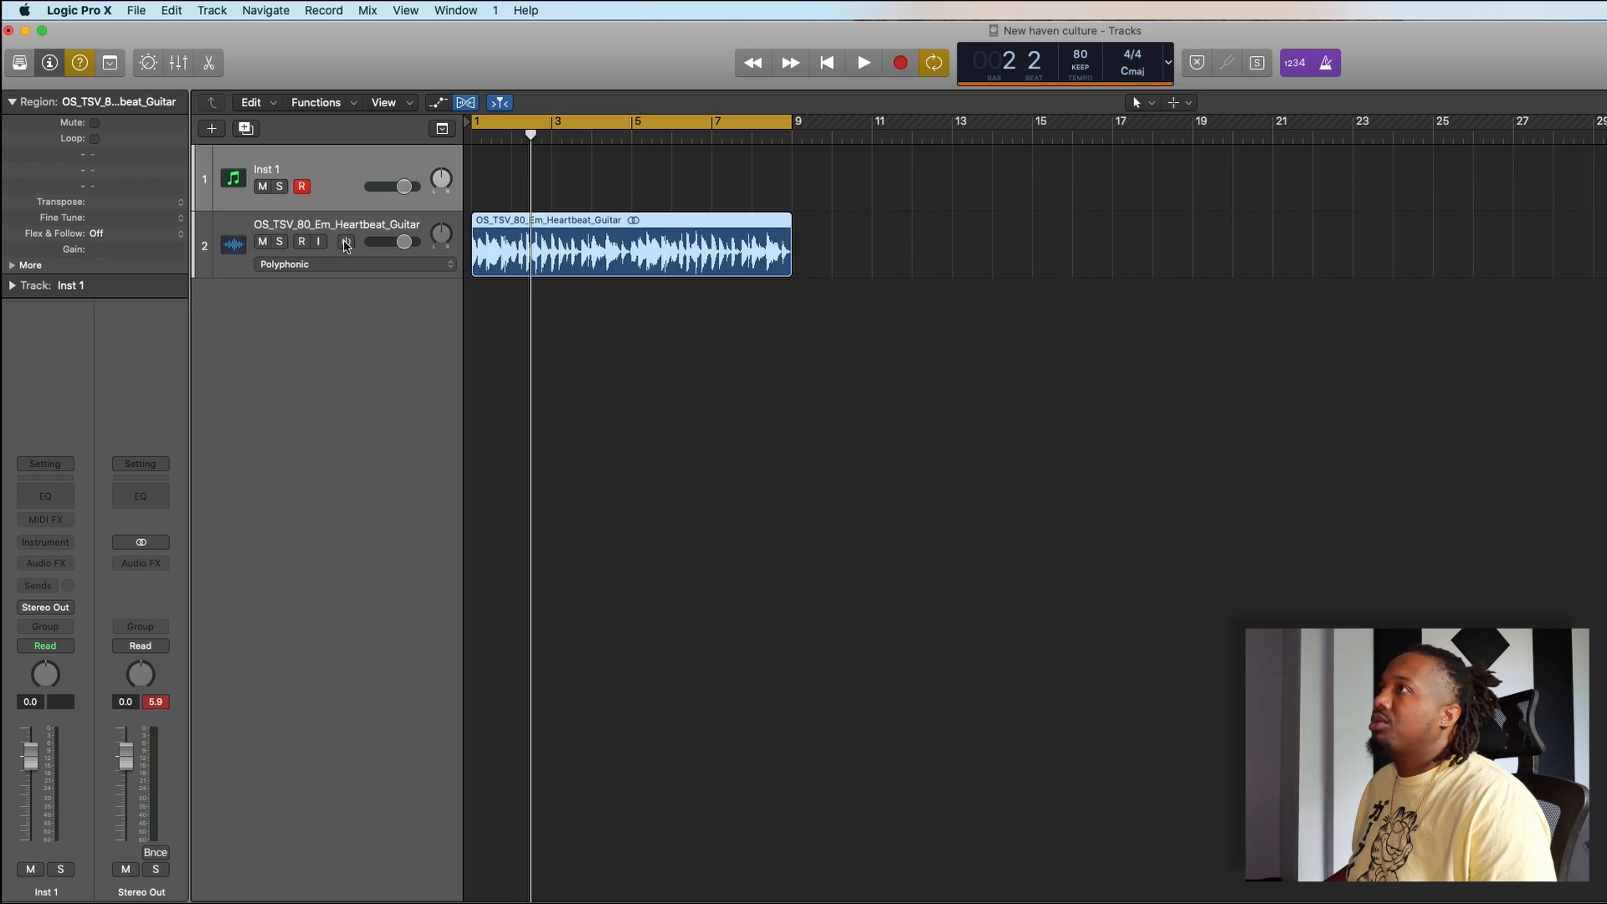
- Bounce the guitar region in place to a new track as OS_TSV_80_Em_Heartbeat_Guitar_bip, muting the source
right_click(620, 228)
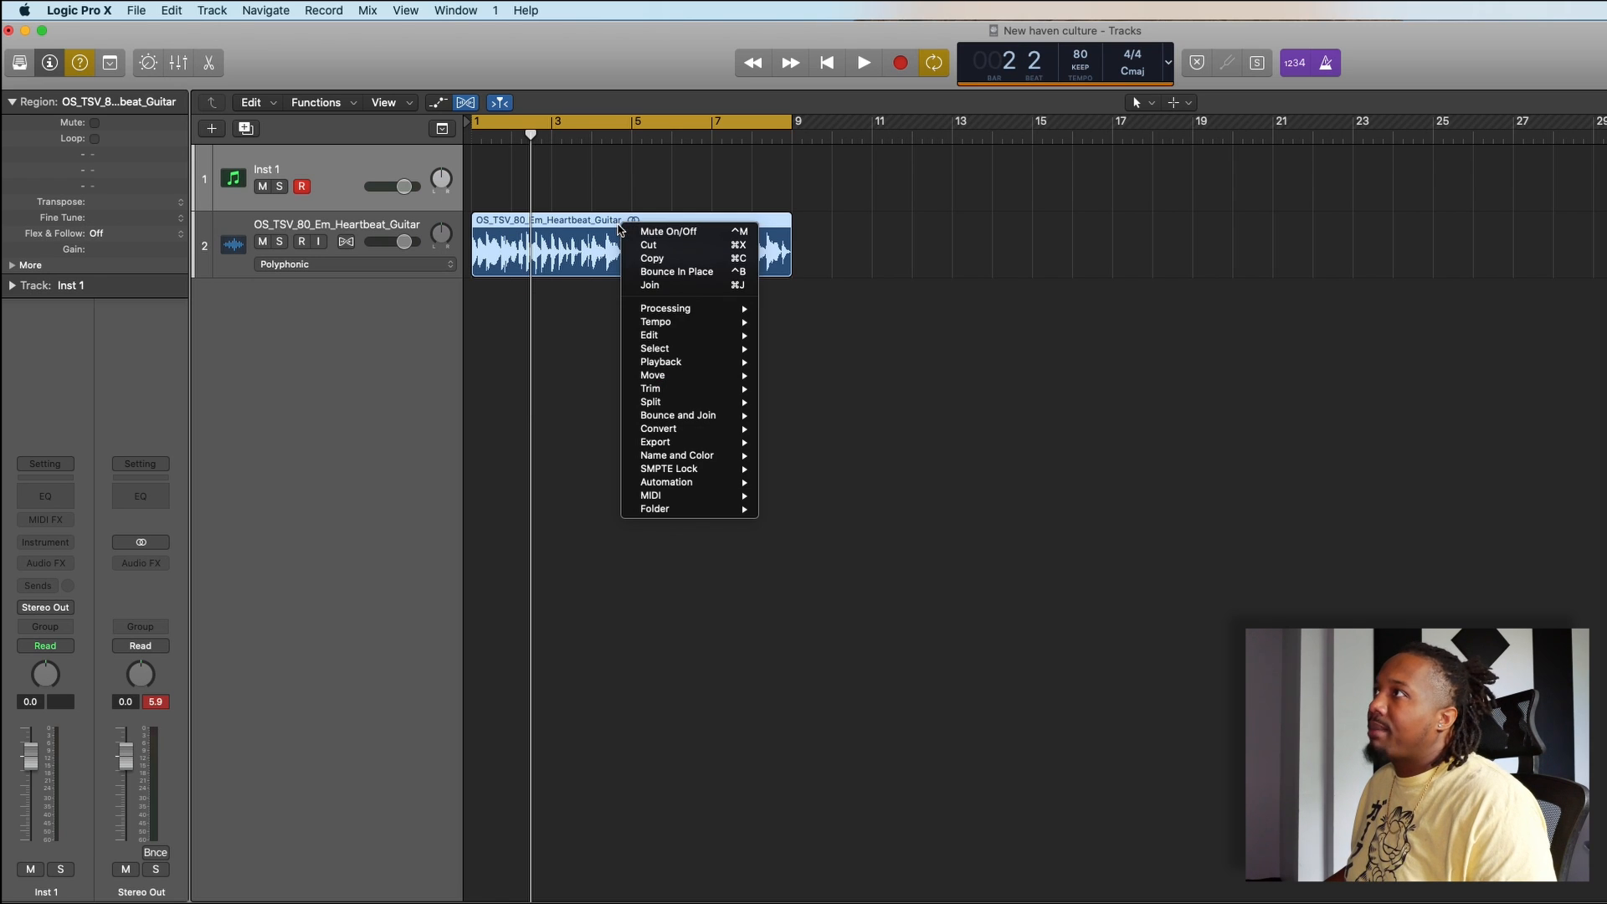
left_click(678, 271)
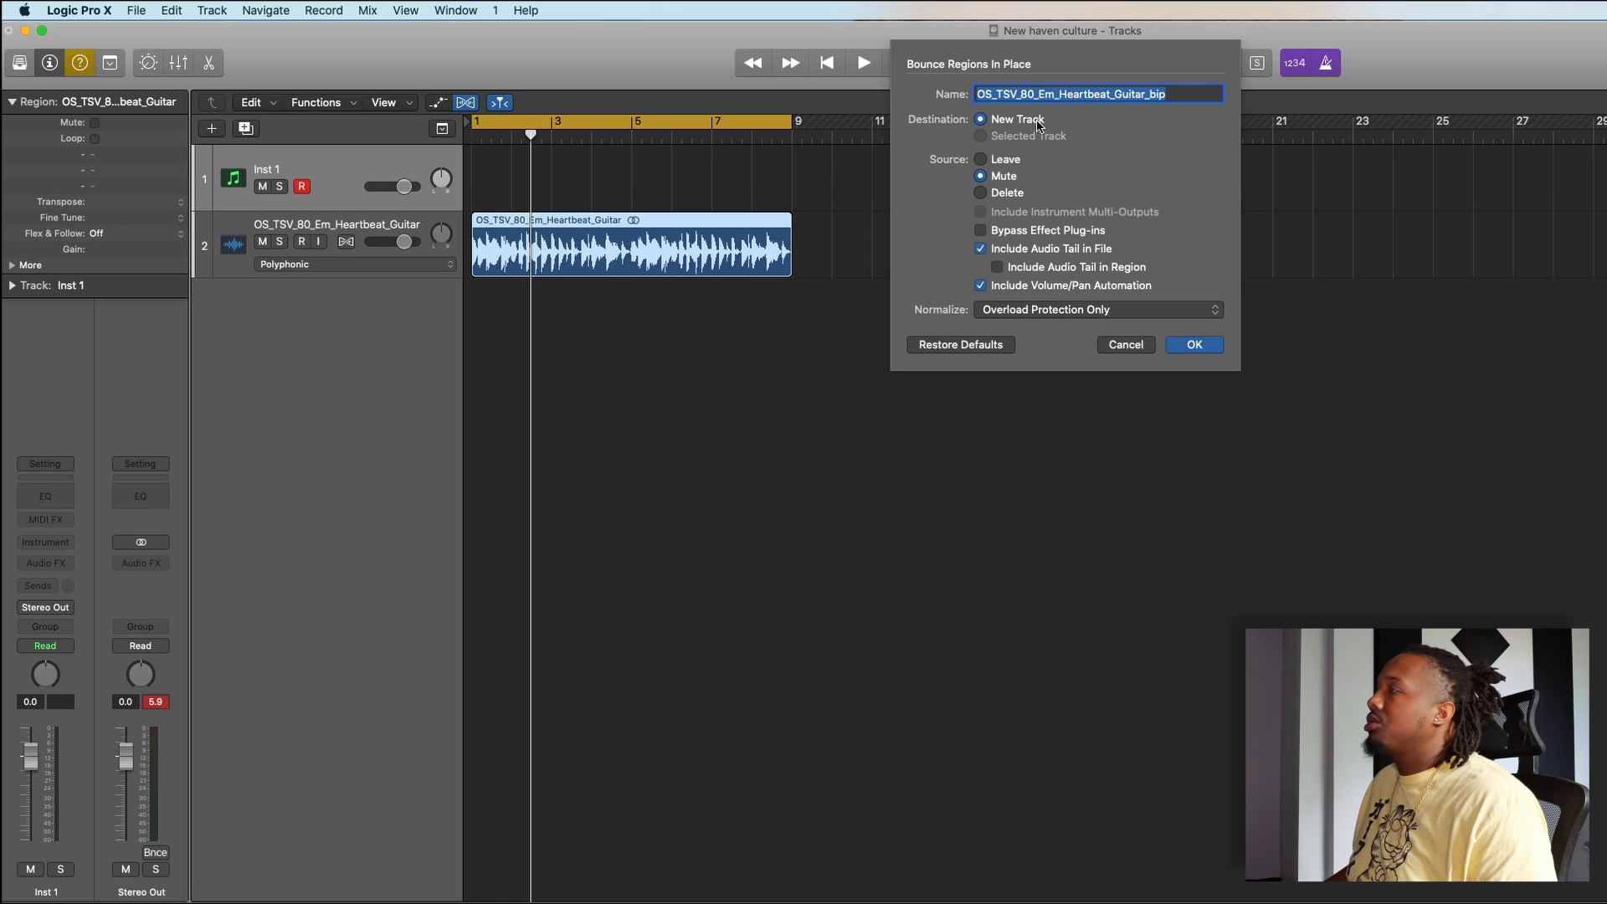
left_click(1194, 345)
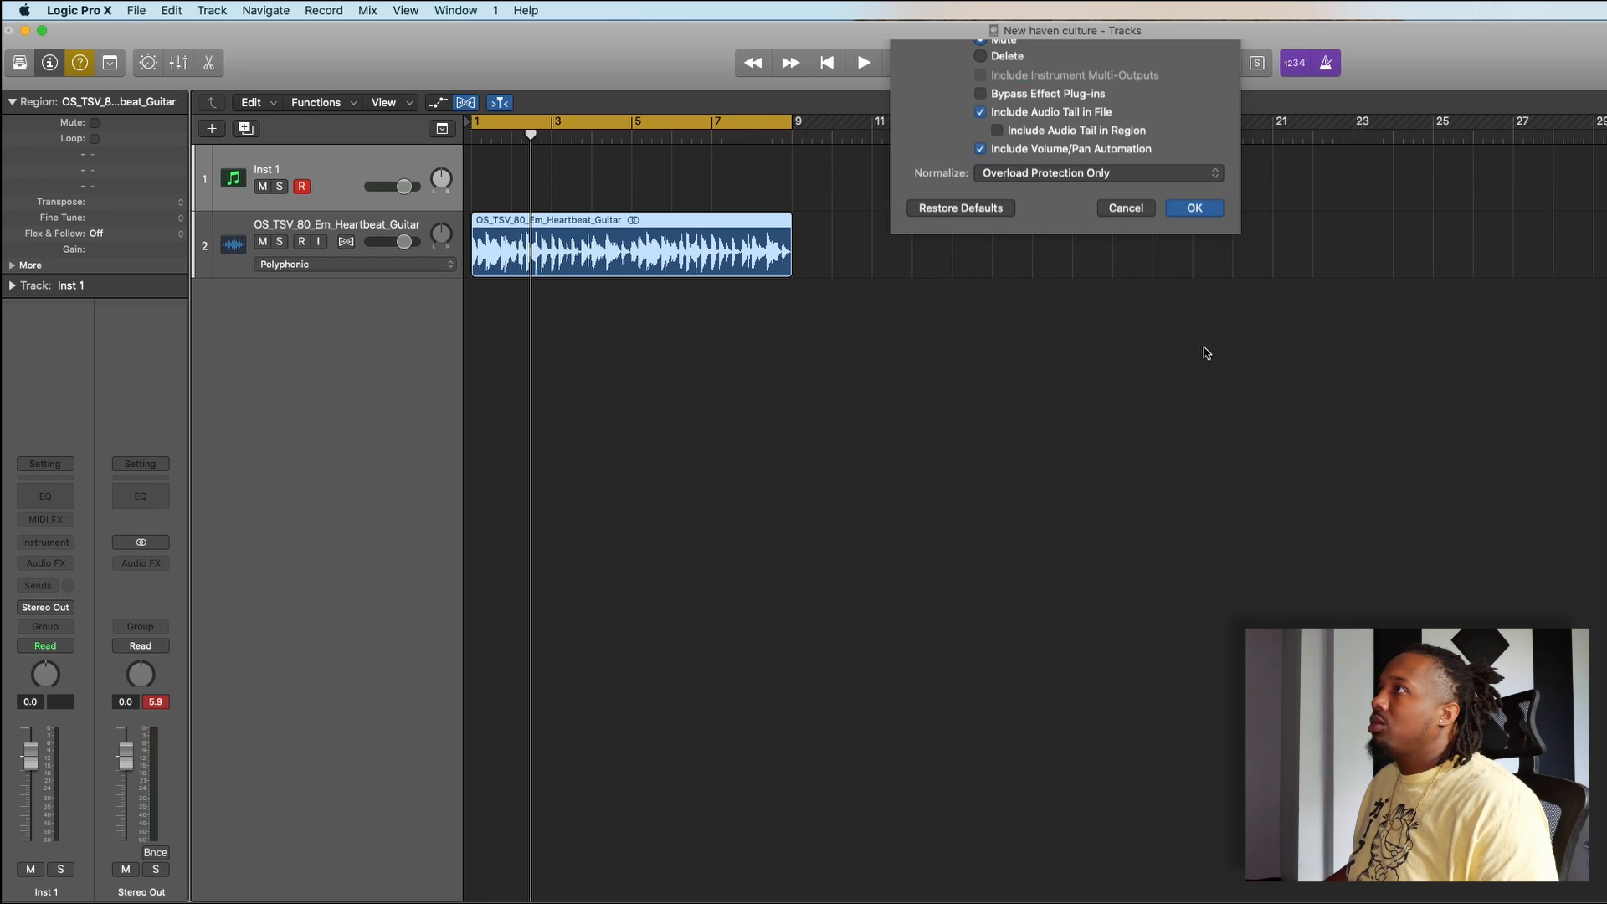
- Delete the muted original guitar region together with its track
left_click(647, 247)
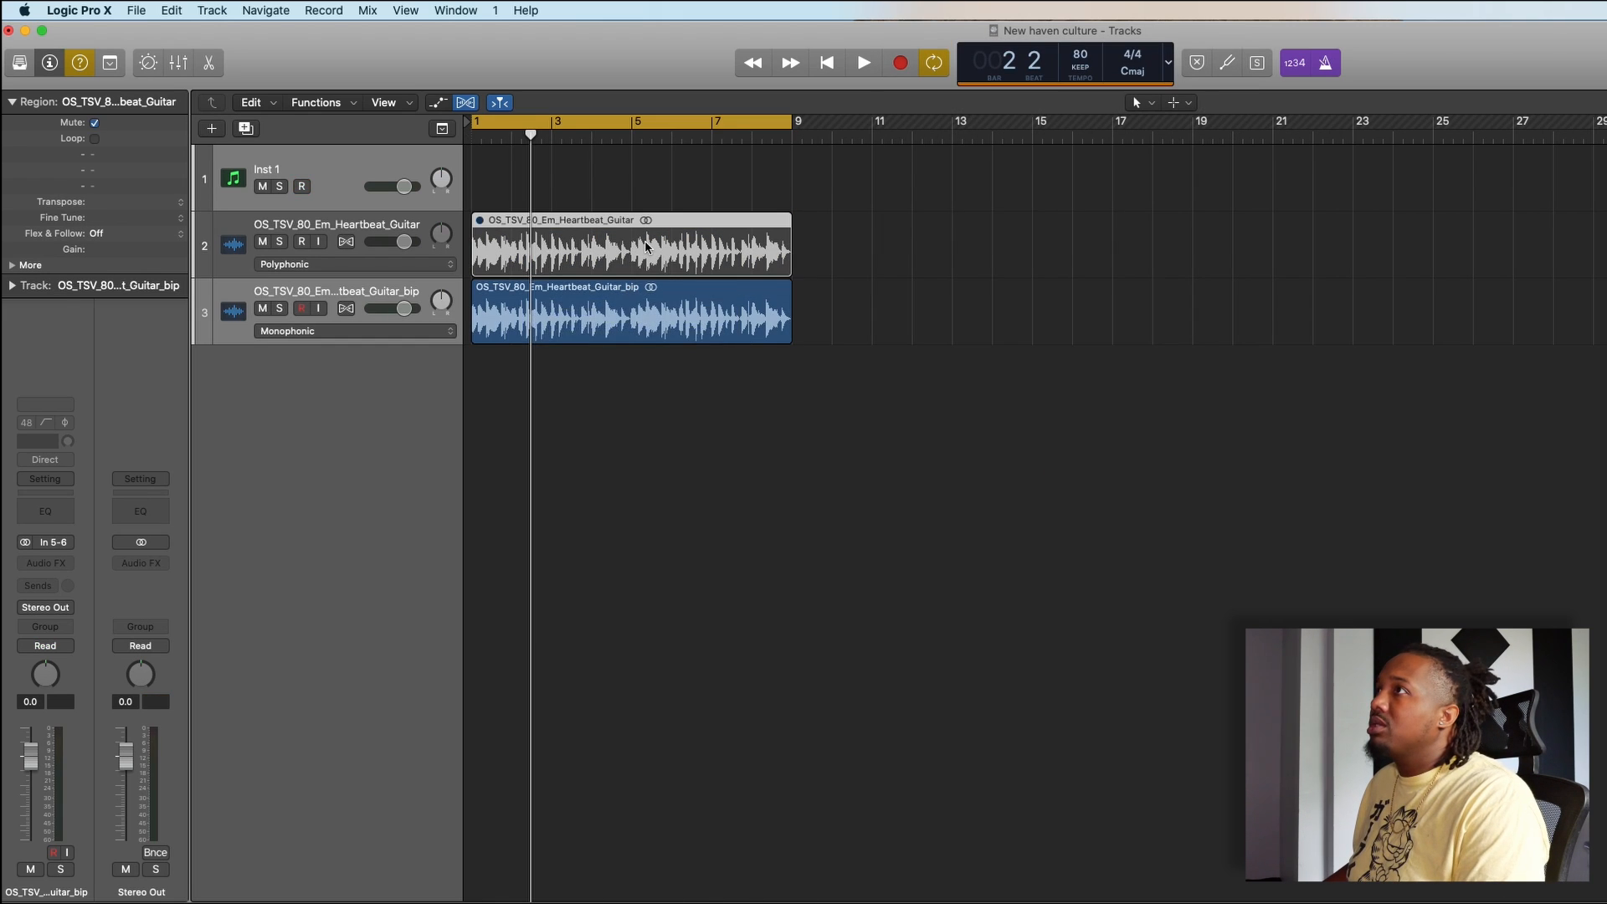
key("Delete")
key("super+BackSpace")
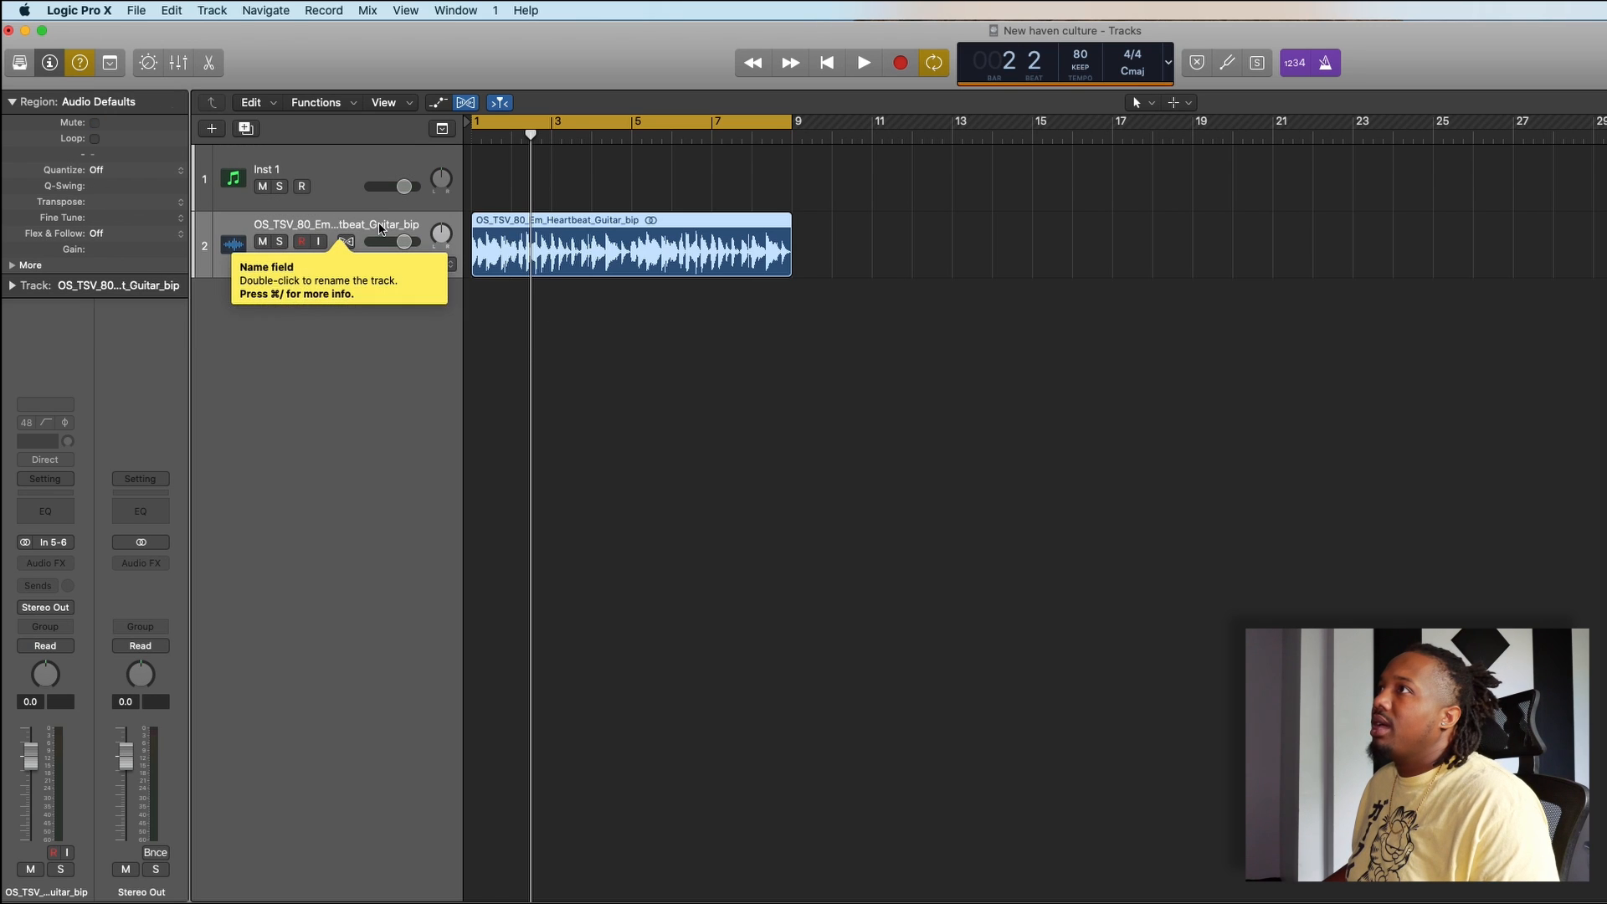
- Set the bounced guitar track's flex mode to Flex Time - Polyphonic and deselect the region
left_click(352, 263)
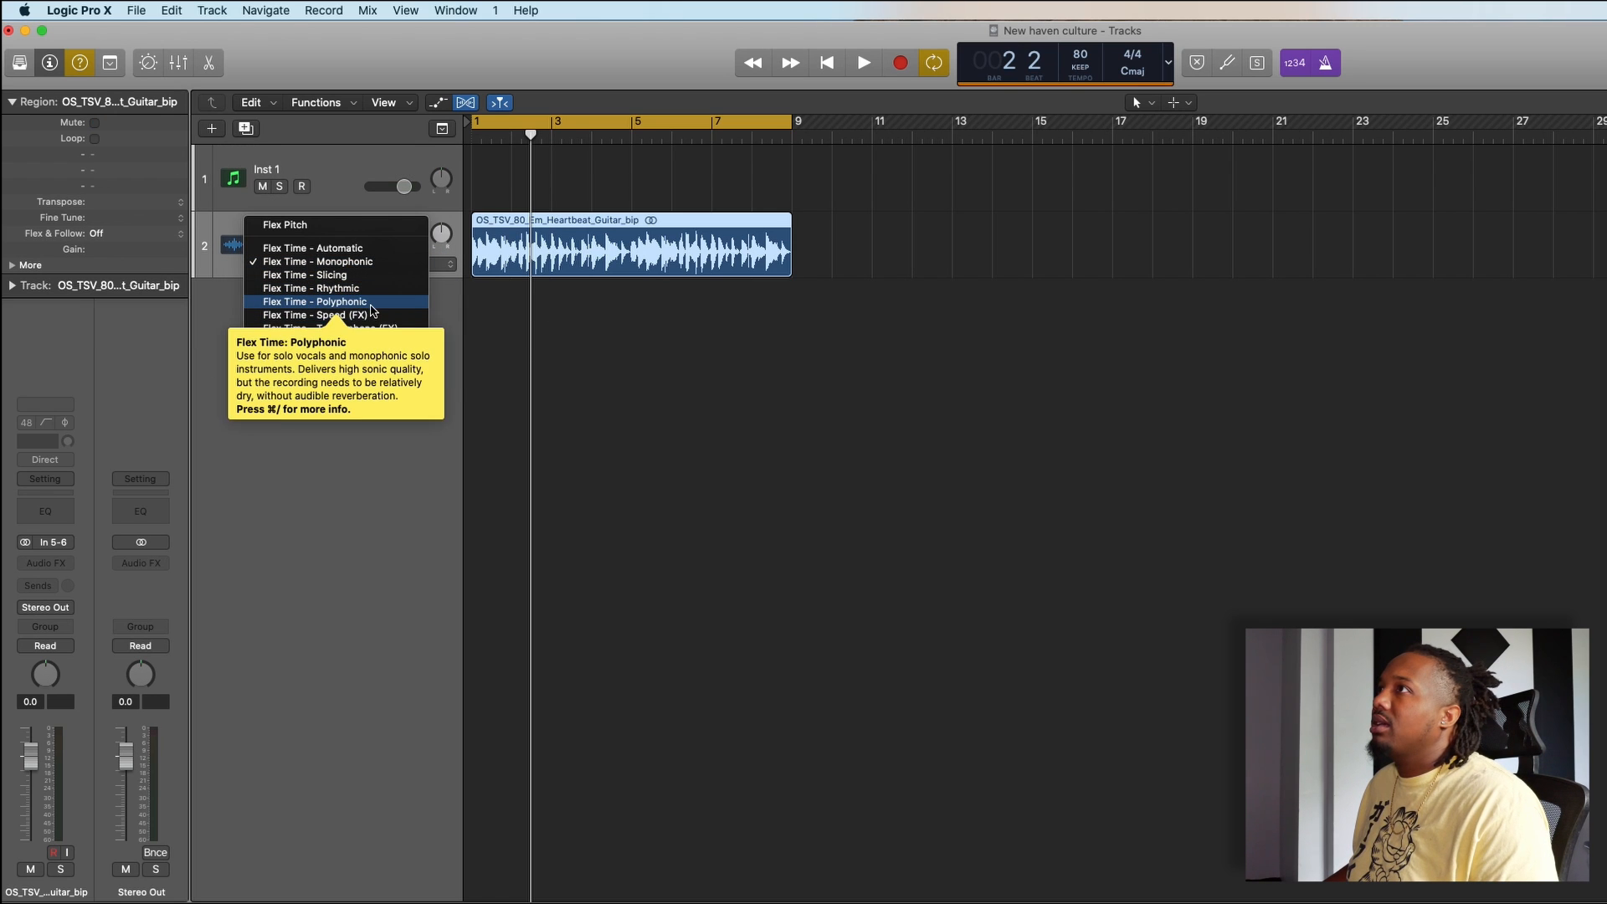
left_click(370, 301)
left_click(720, 348)
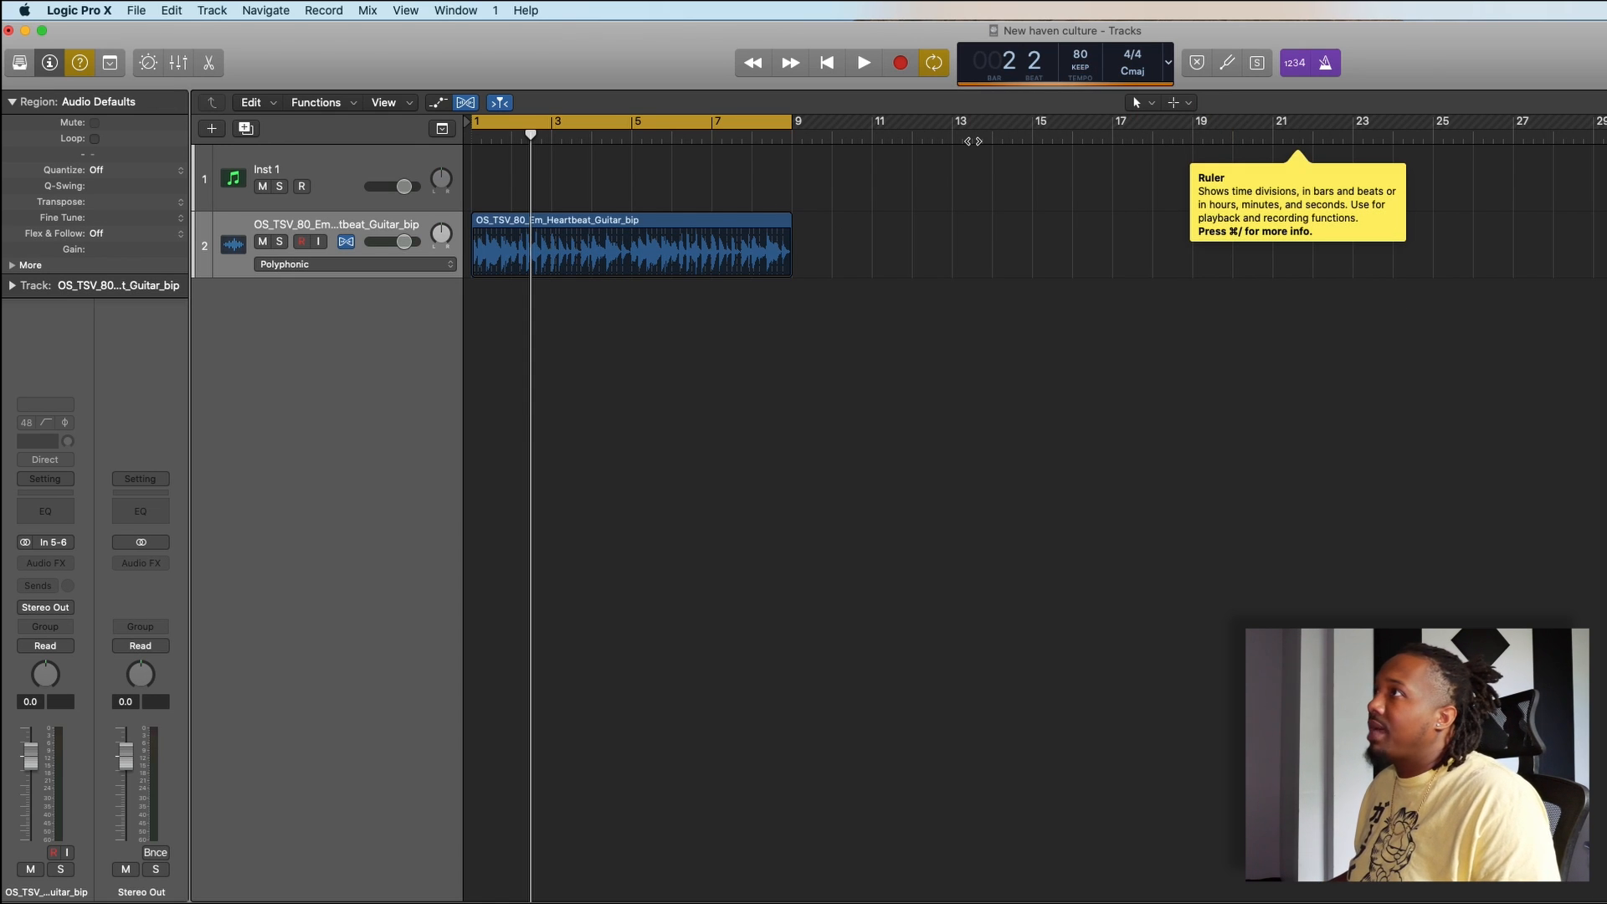
- Play the bounced guitar loop briefly and raise the project tempo to 98
key("space")
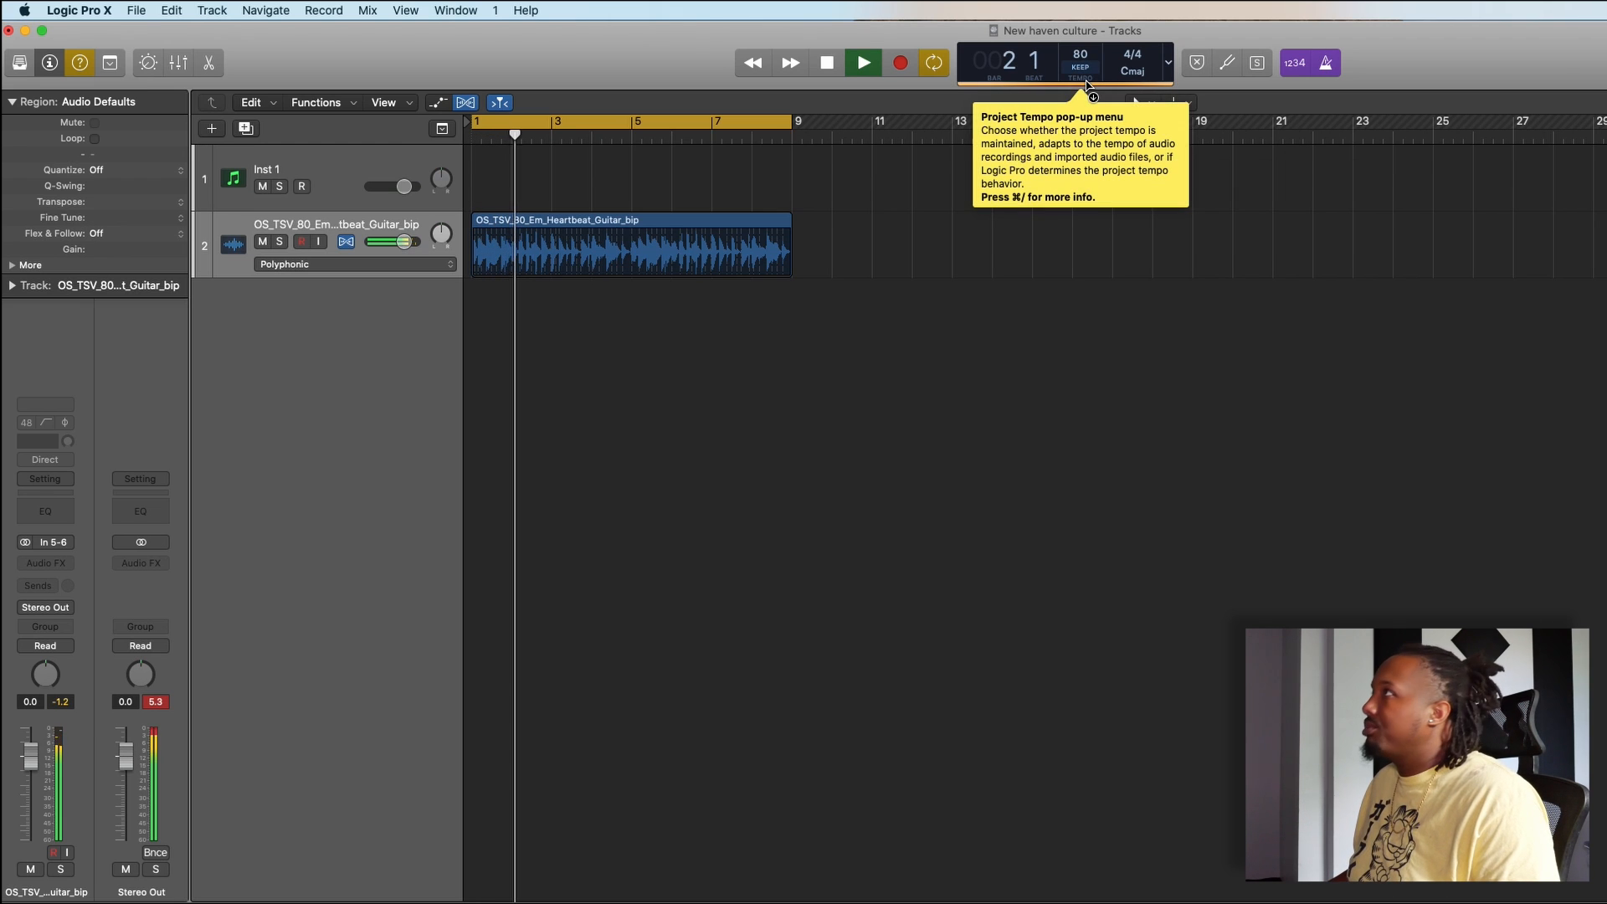
key("space")
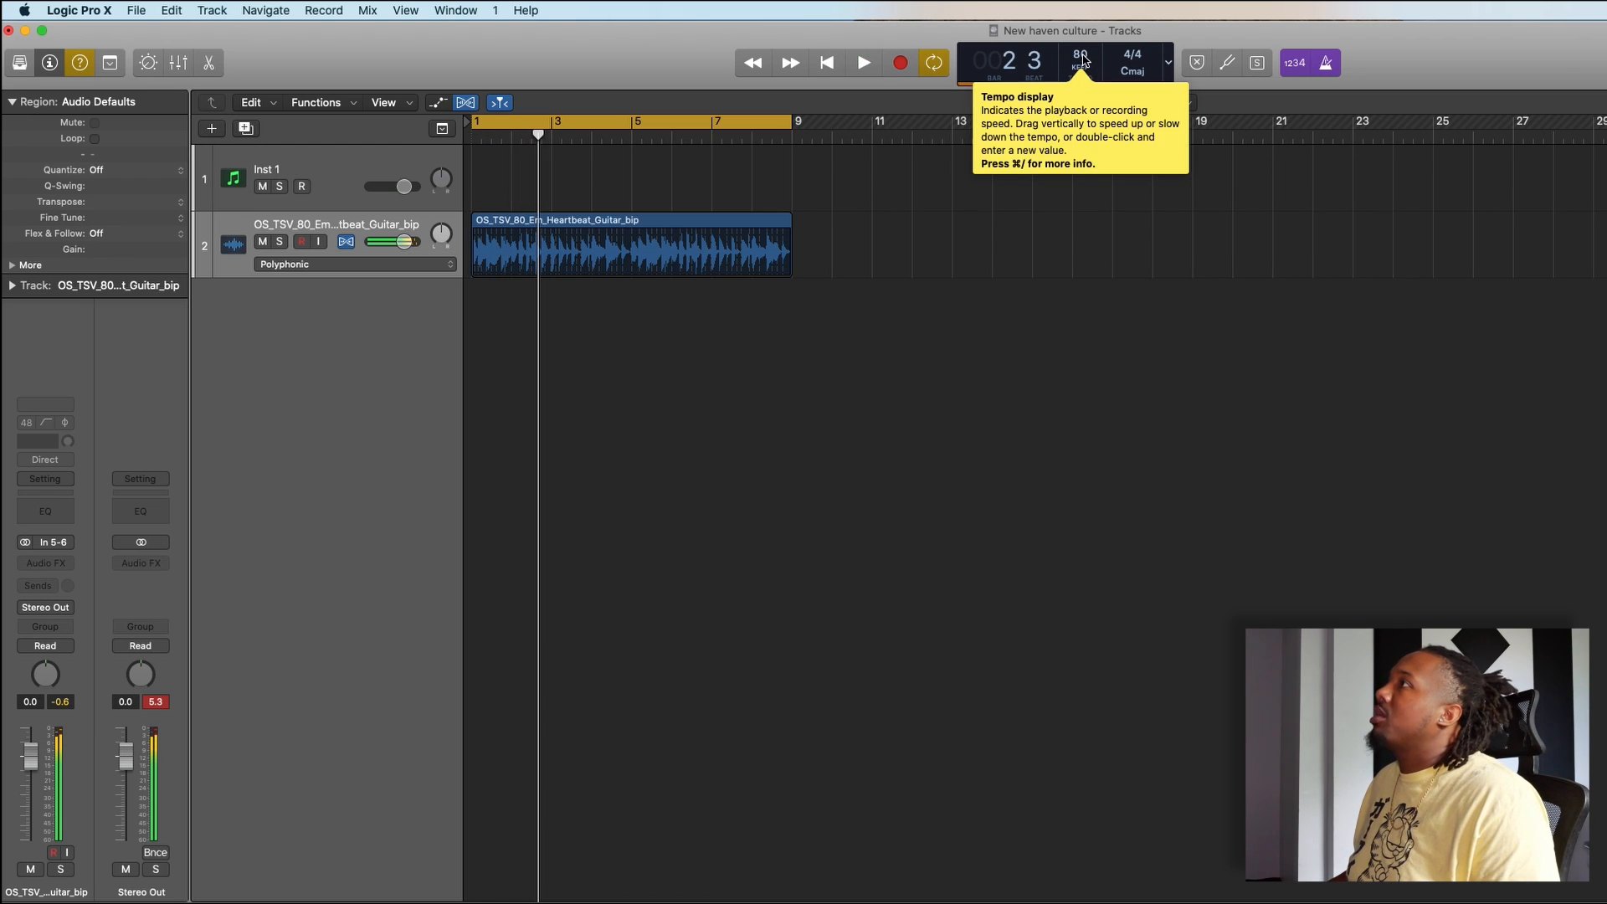
left_click_drag(1081, 55, 1082, 46)
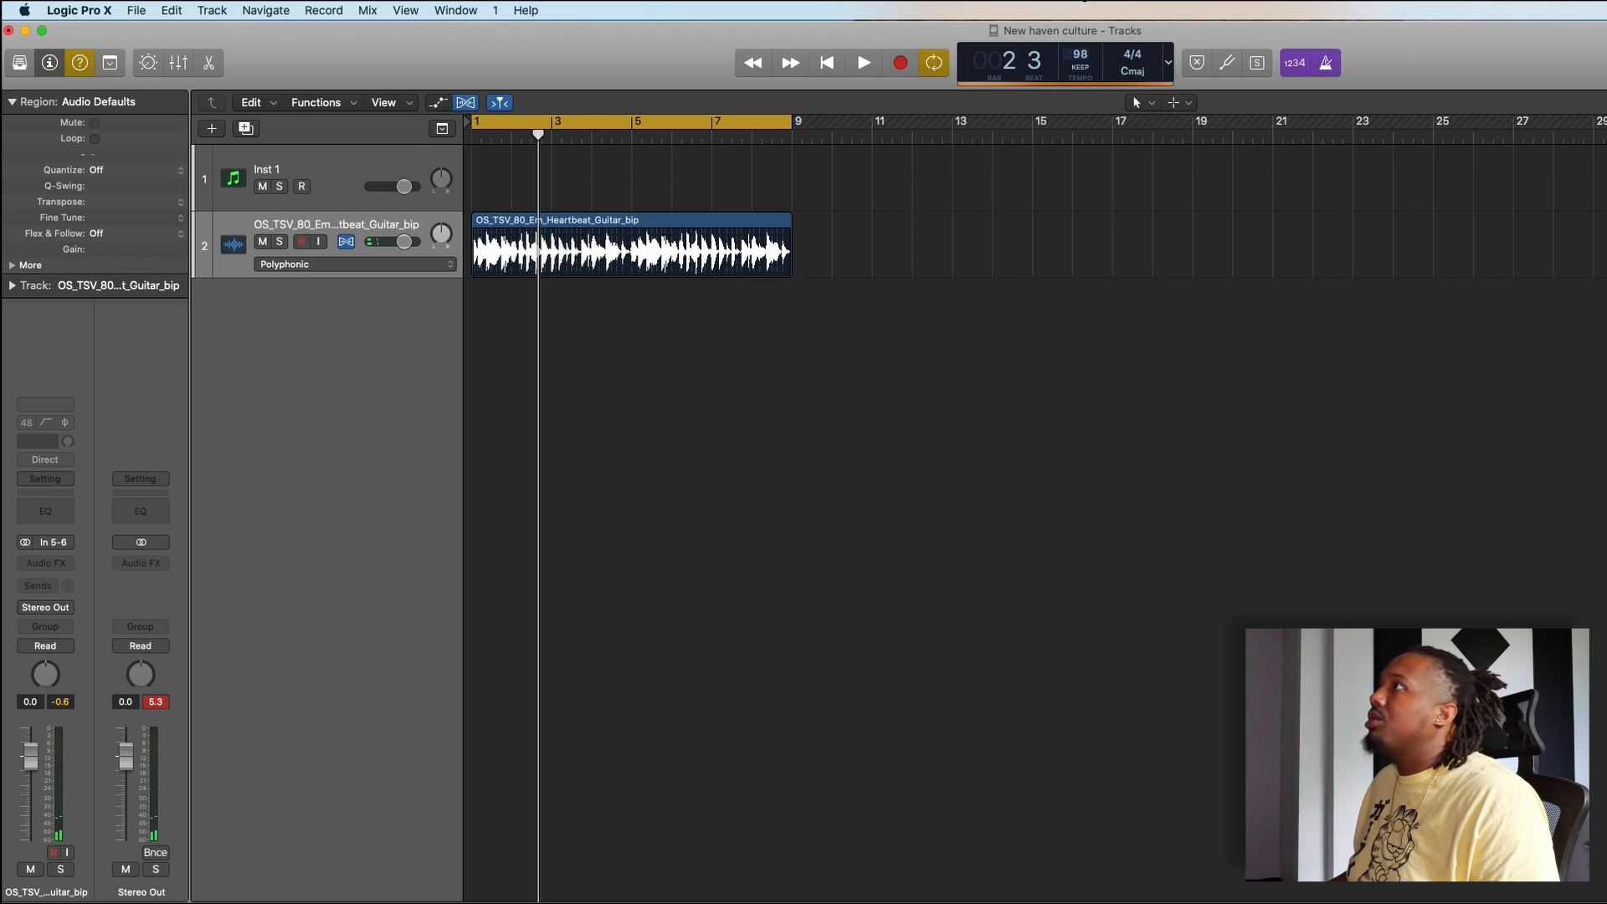
- Play the guitar loop at a project tempo of 100, and play it again at 85
left_click_drag(1085, 6, 1085, 2)
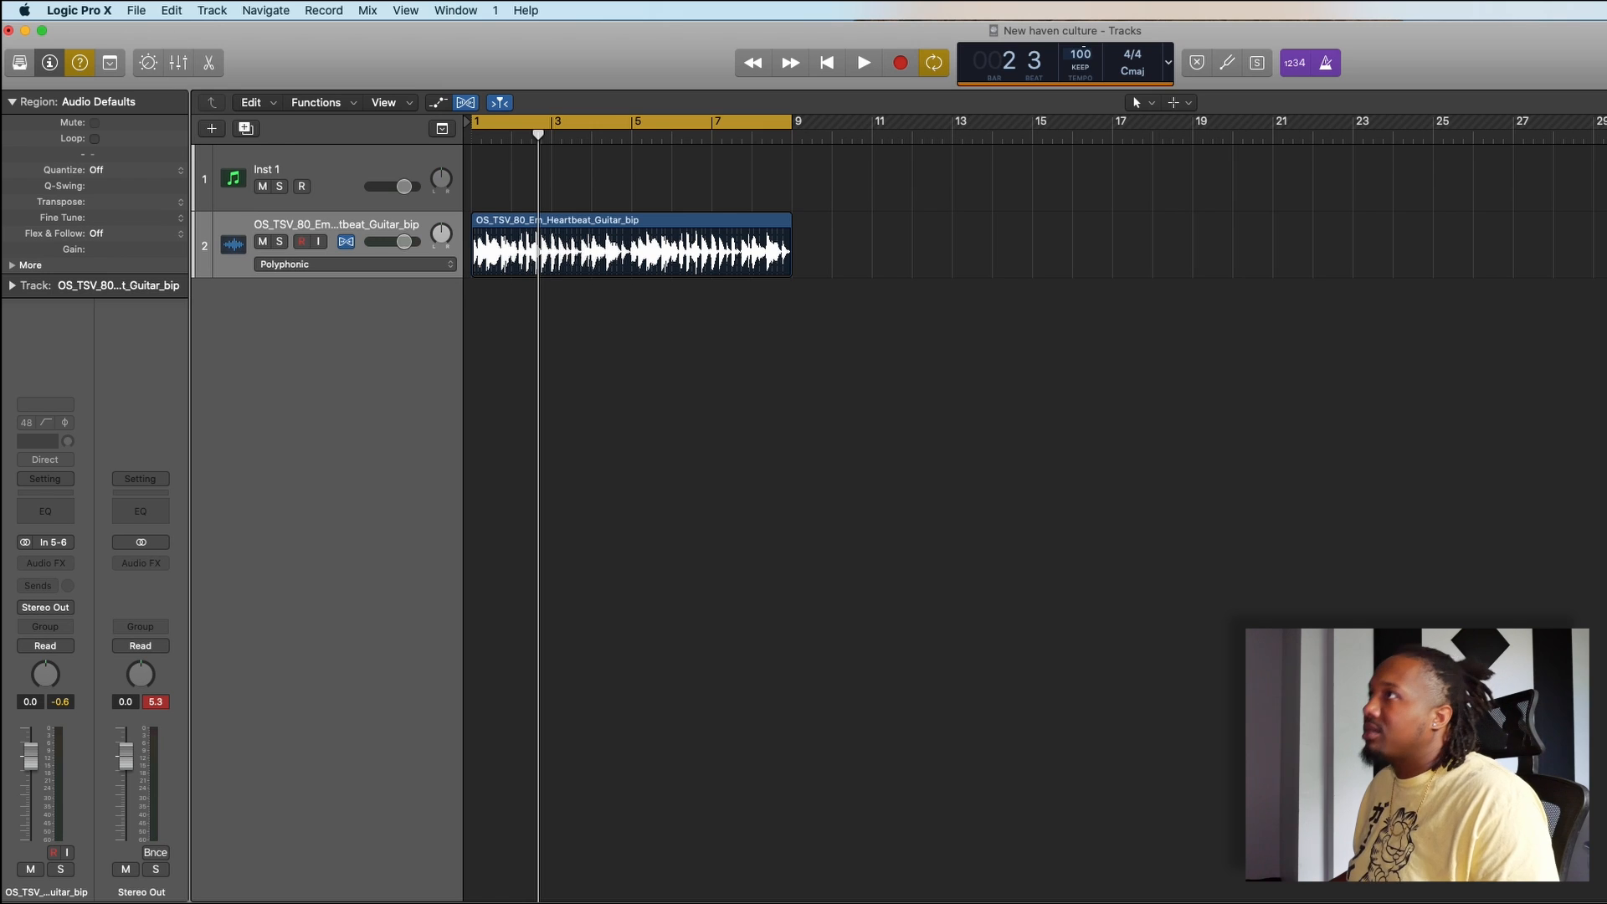
key("space")
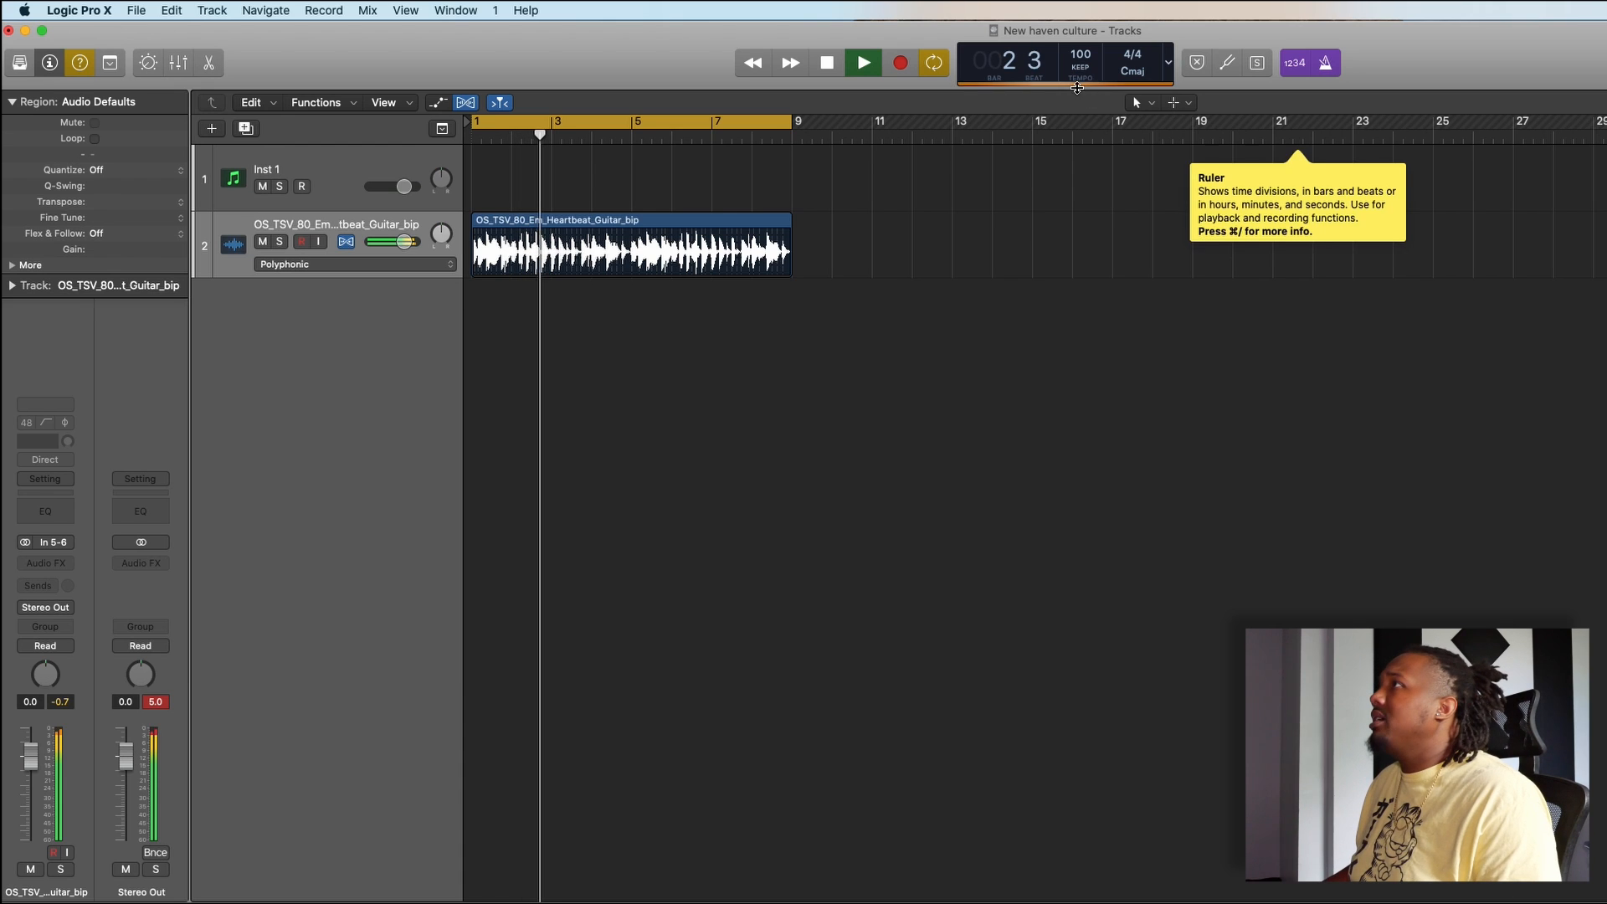
key("space")
left_click_drag(1081, 53, 1081, 54)
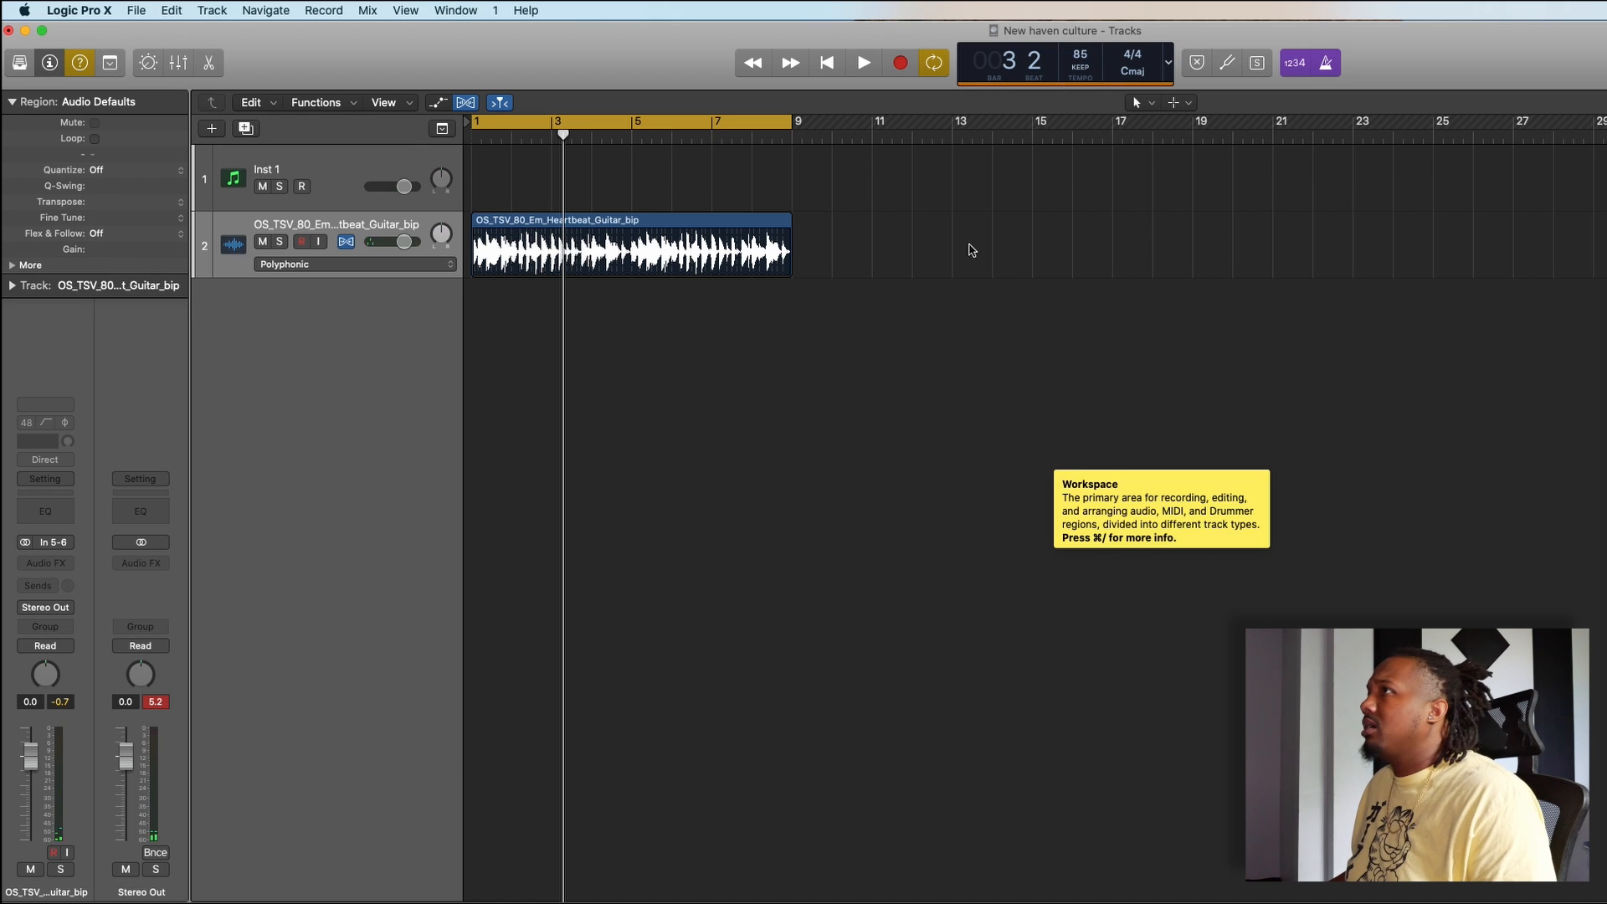
key("space")
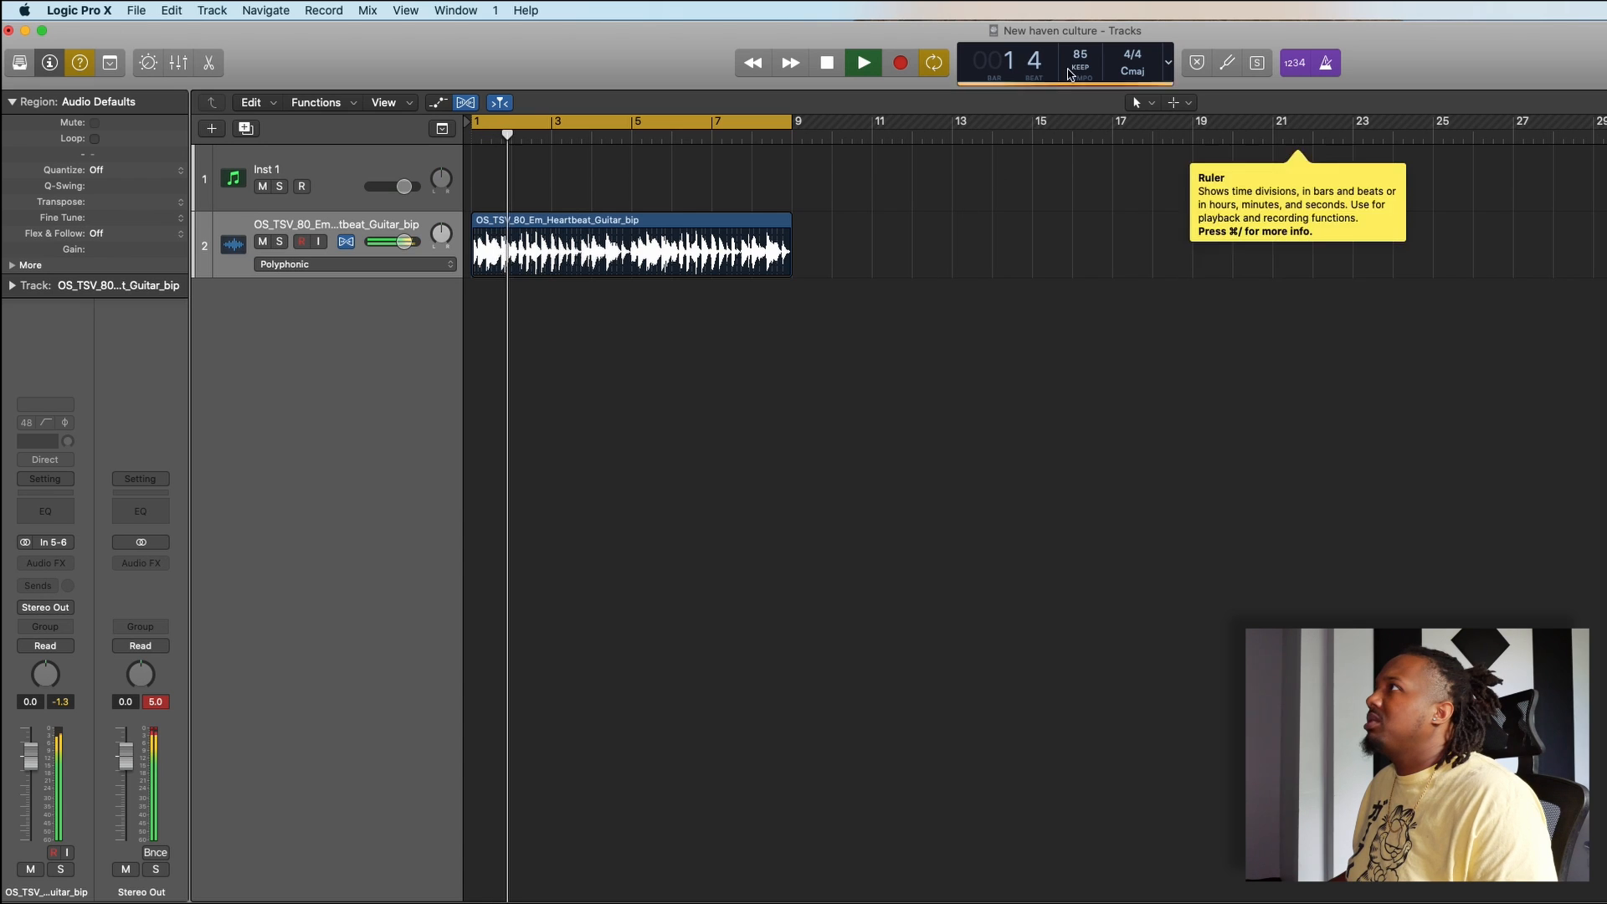
- Set the project tempo to 90 and play the guitar loop
key("space")
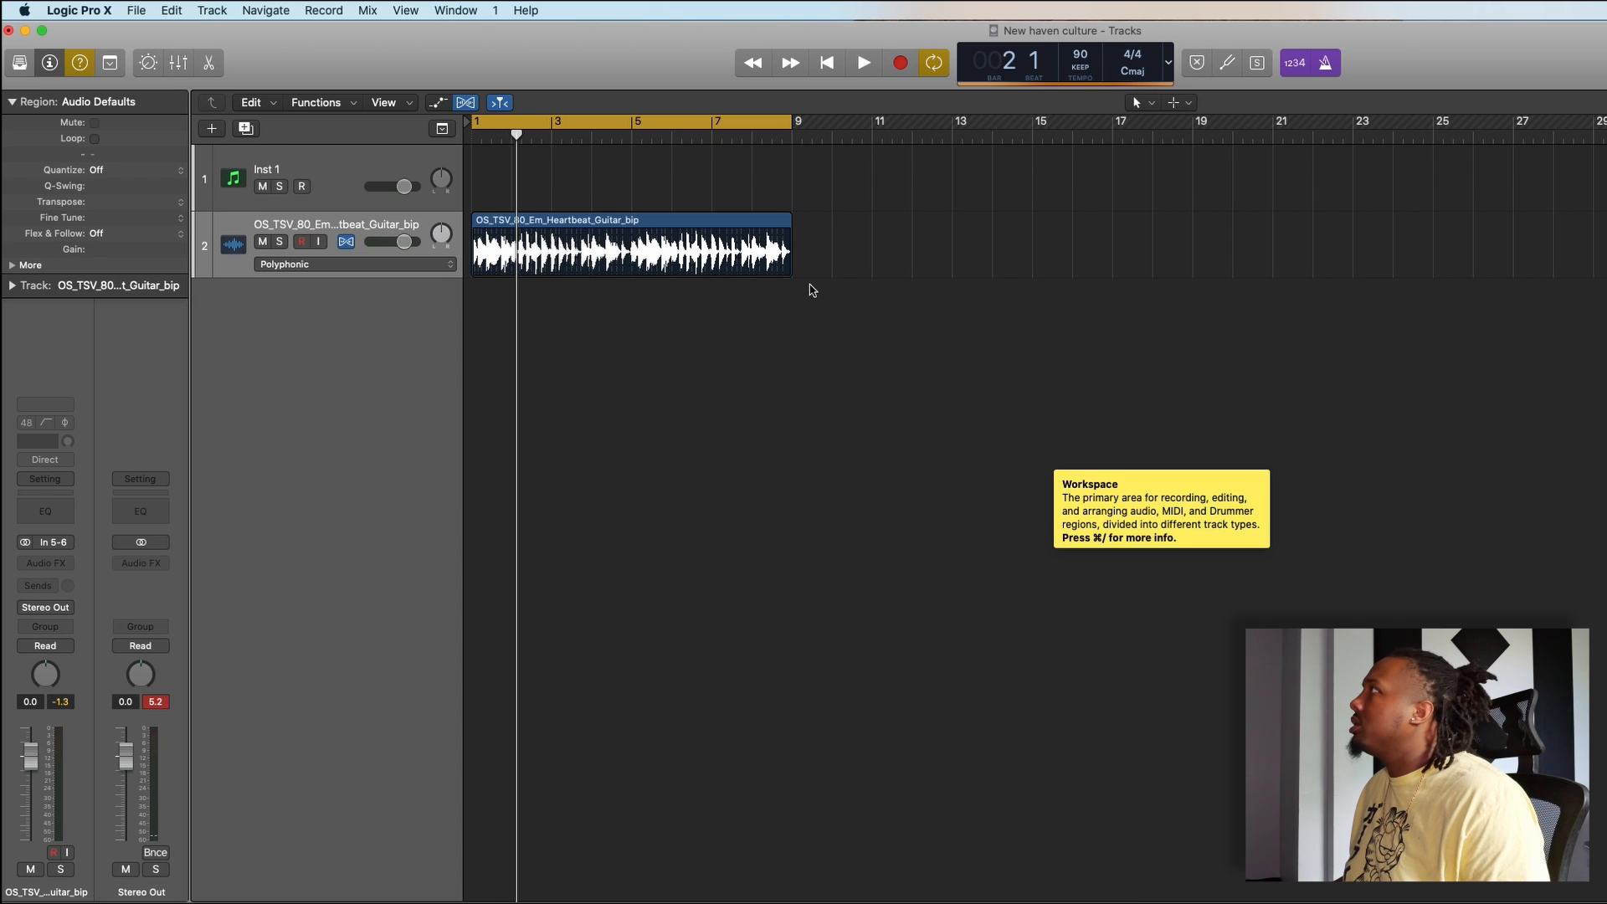
left_click_drag(576, 54, 580, 53)
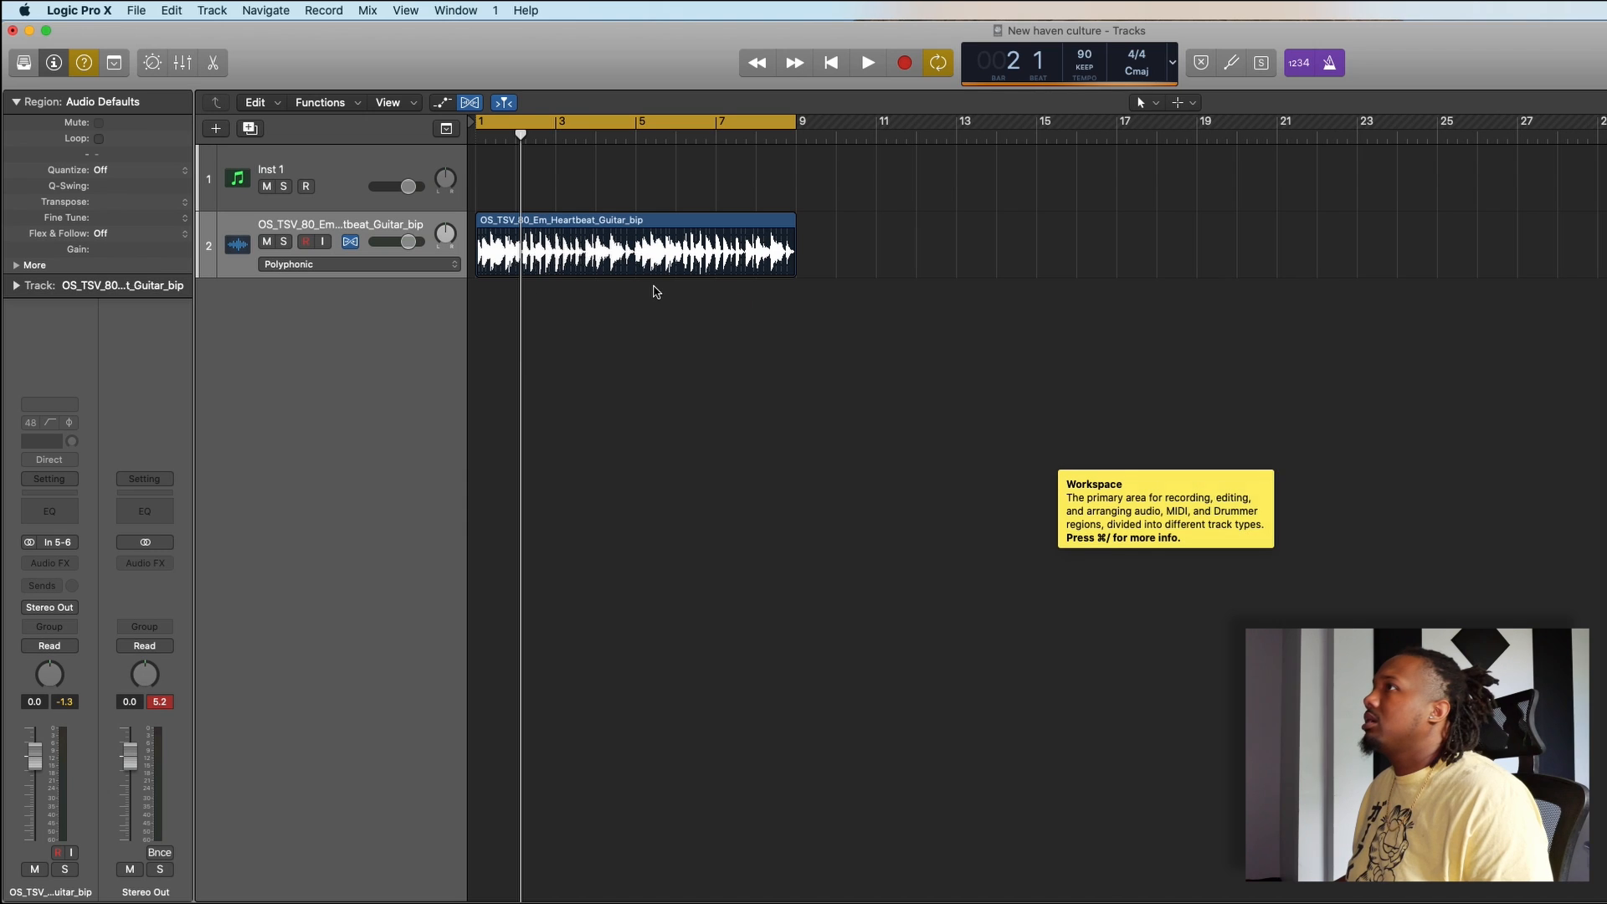
key("space")
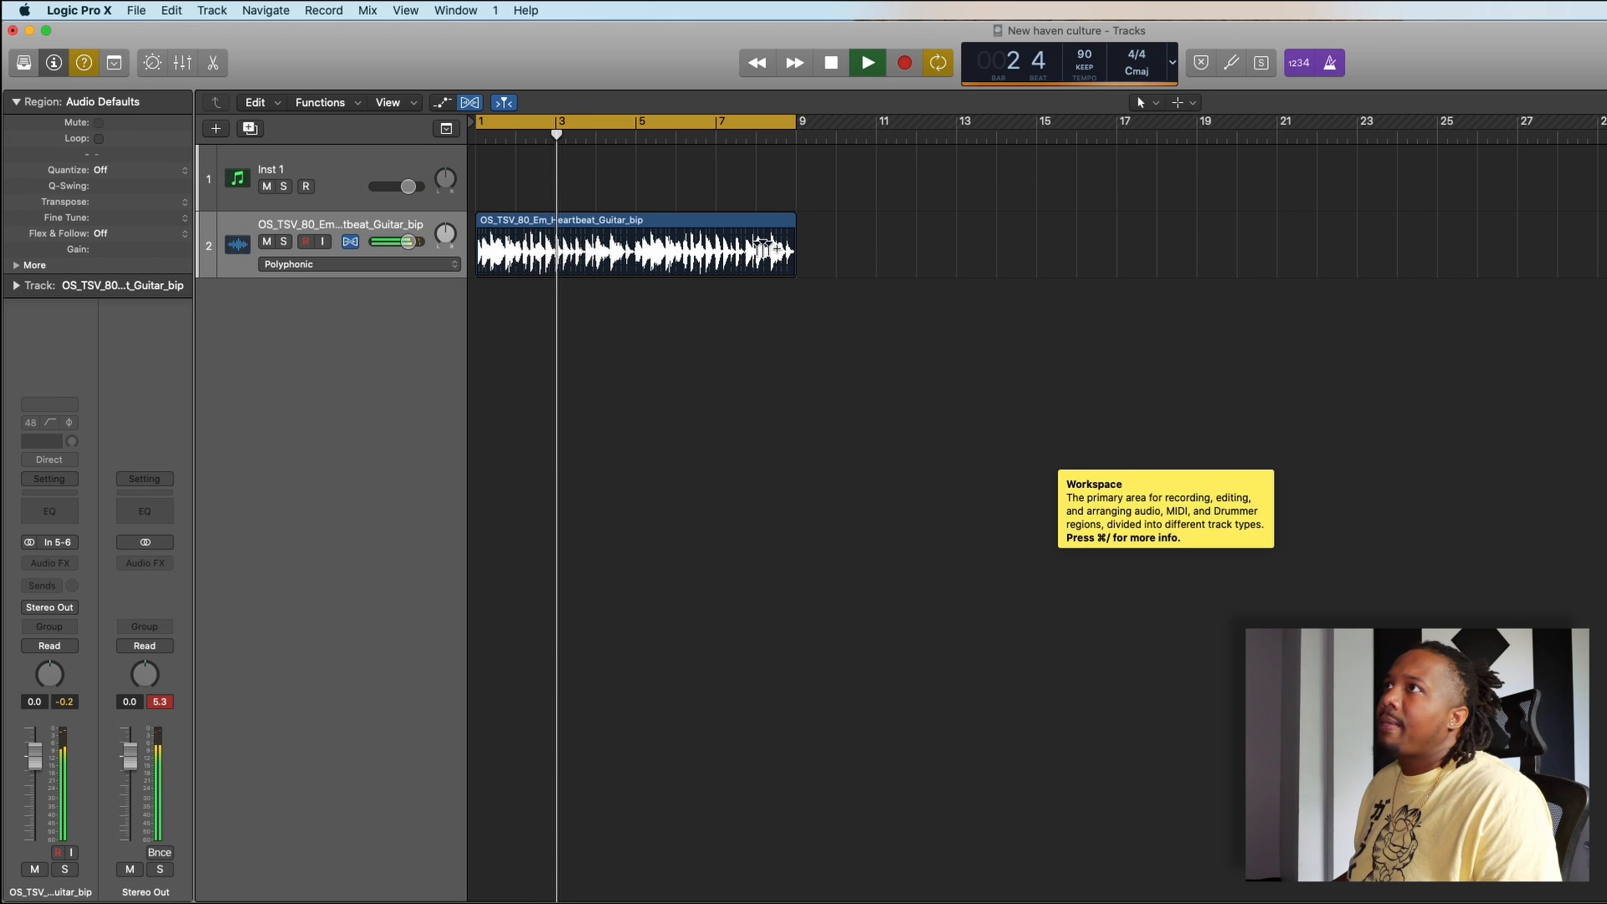
- Collapse the Region inspector, stop playback and turn off Quick Help
left_click(126, 101)
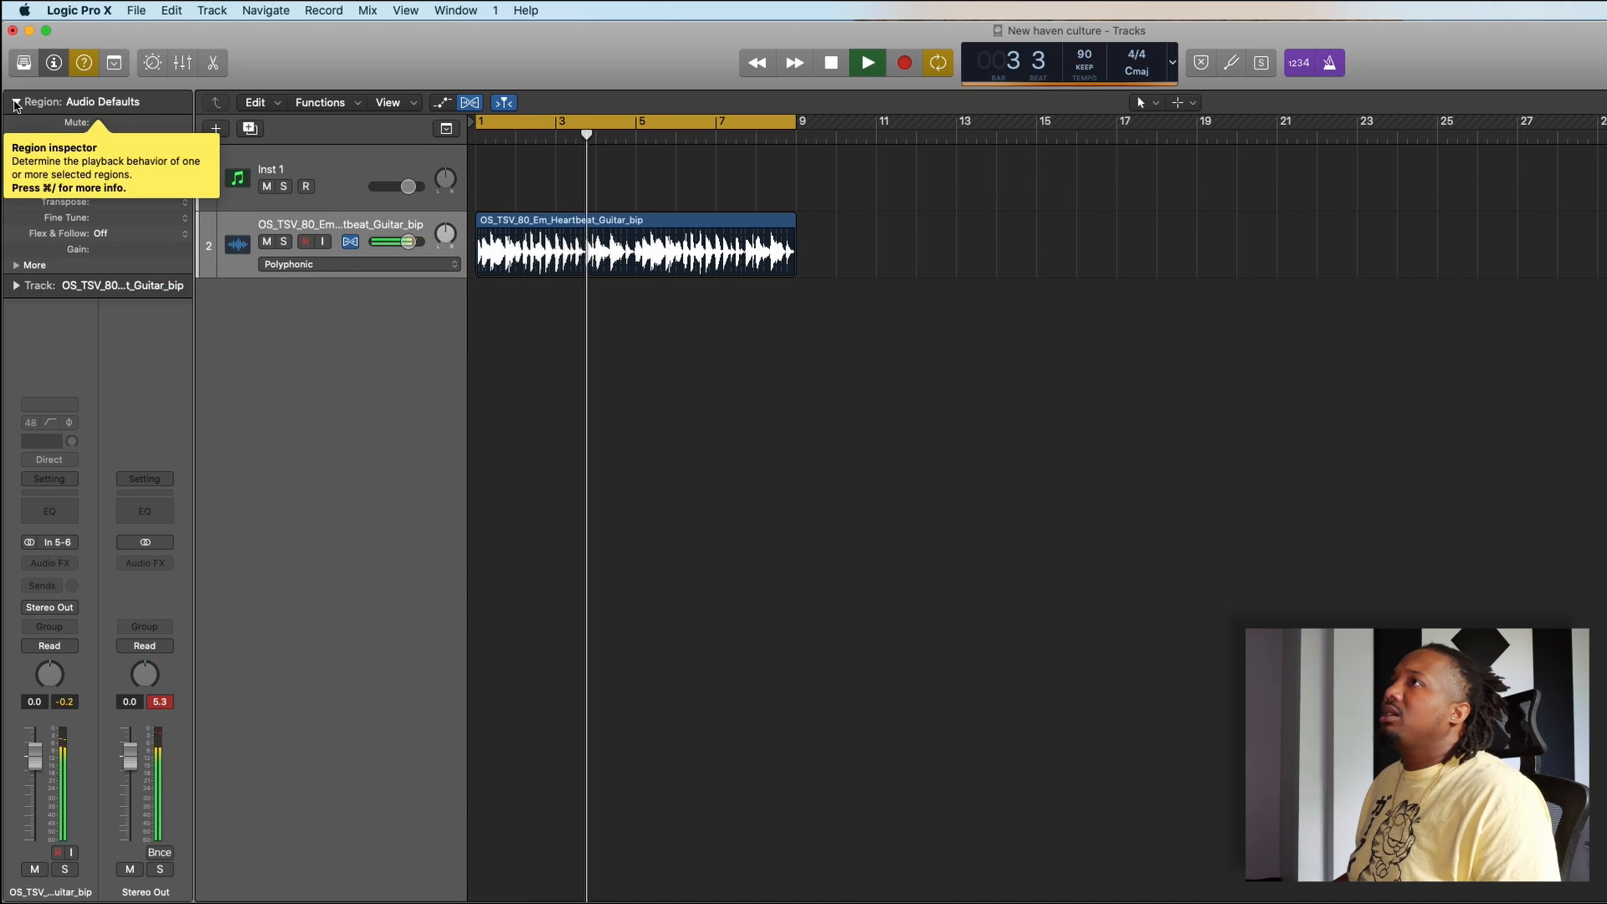
key("space")
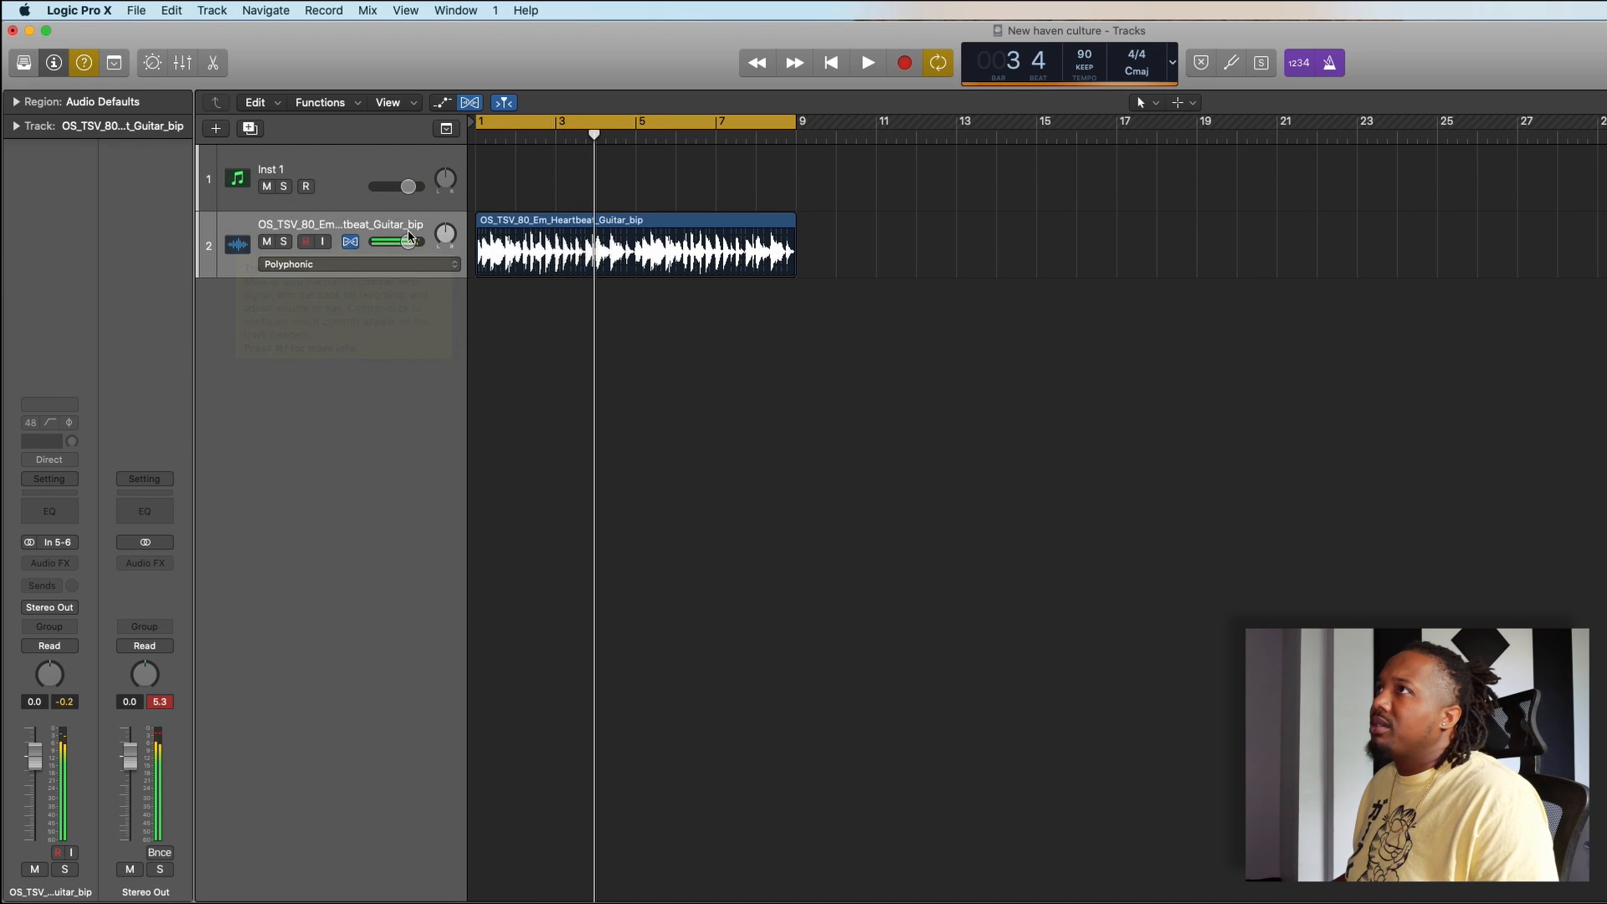
left_click(84, 67)
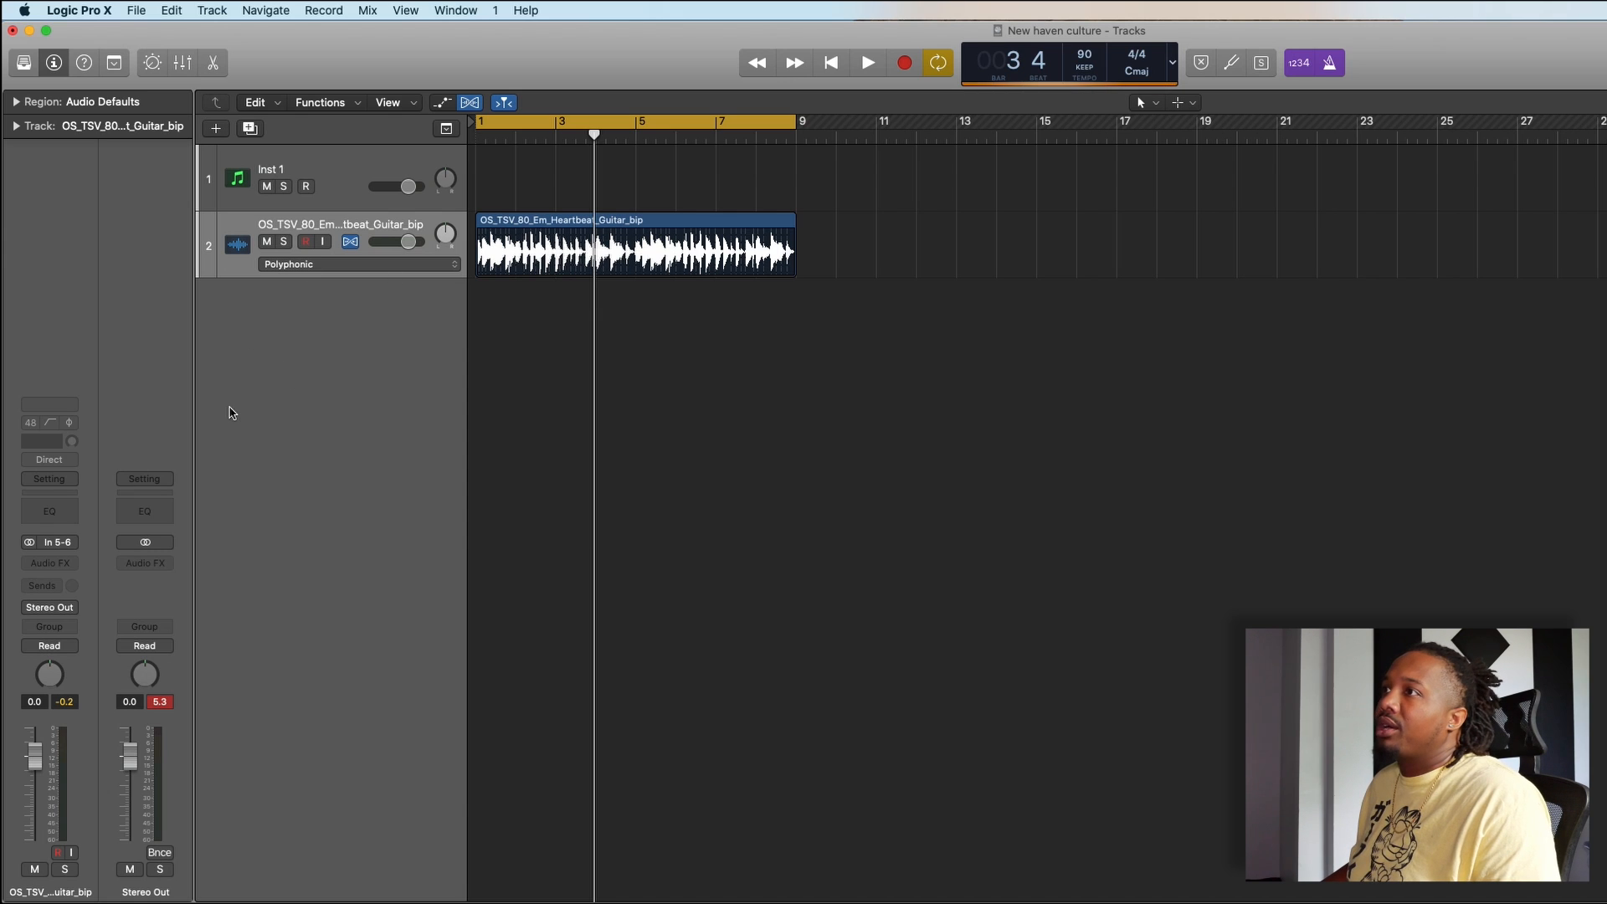
- Insert a stereo Pitch Shifter on the guitar track and move its window clear of the tracks
left_click(70, 565)
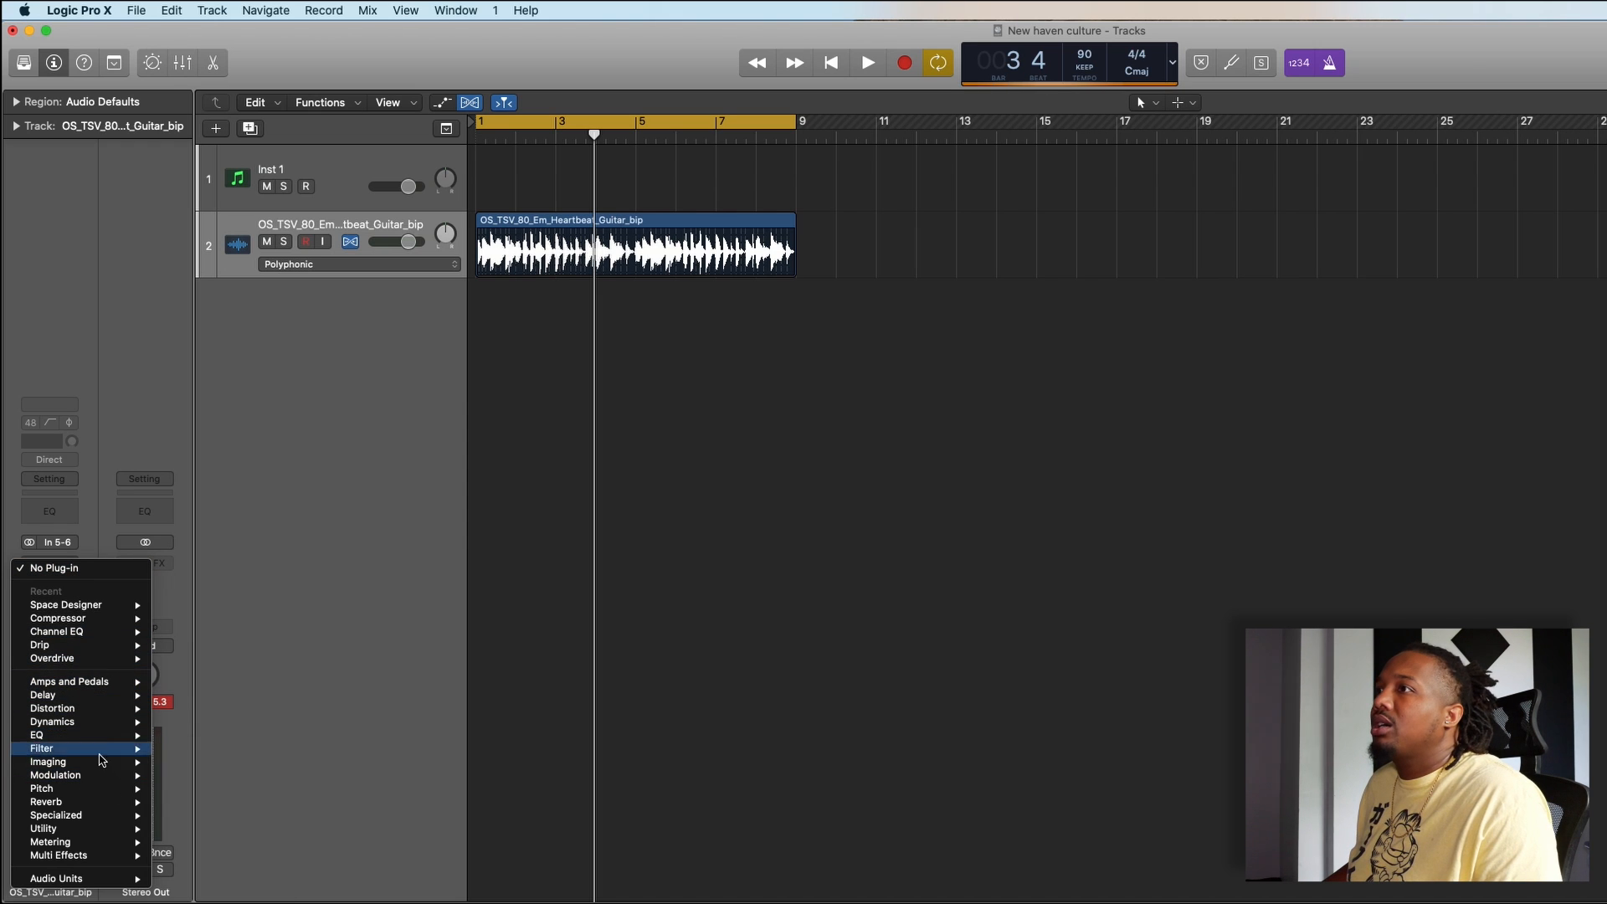
mouse_move(110, 792)
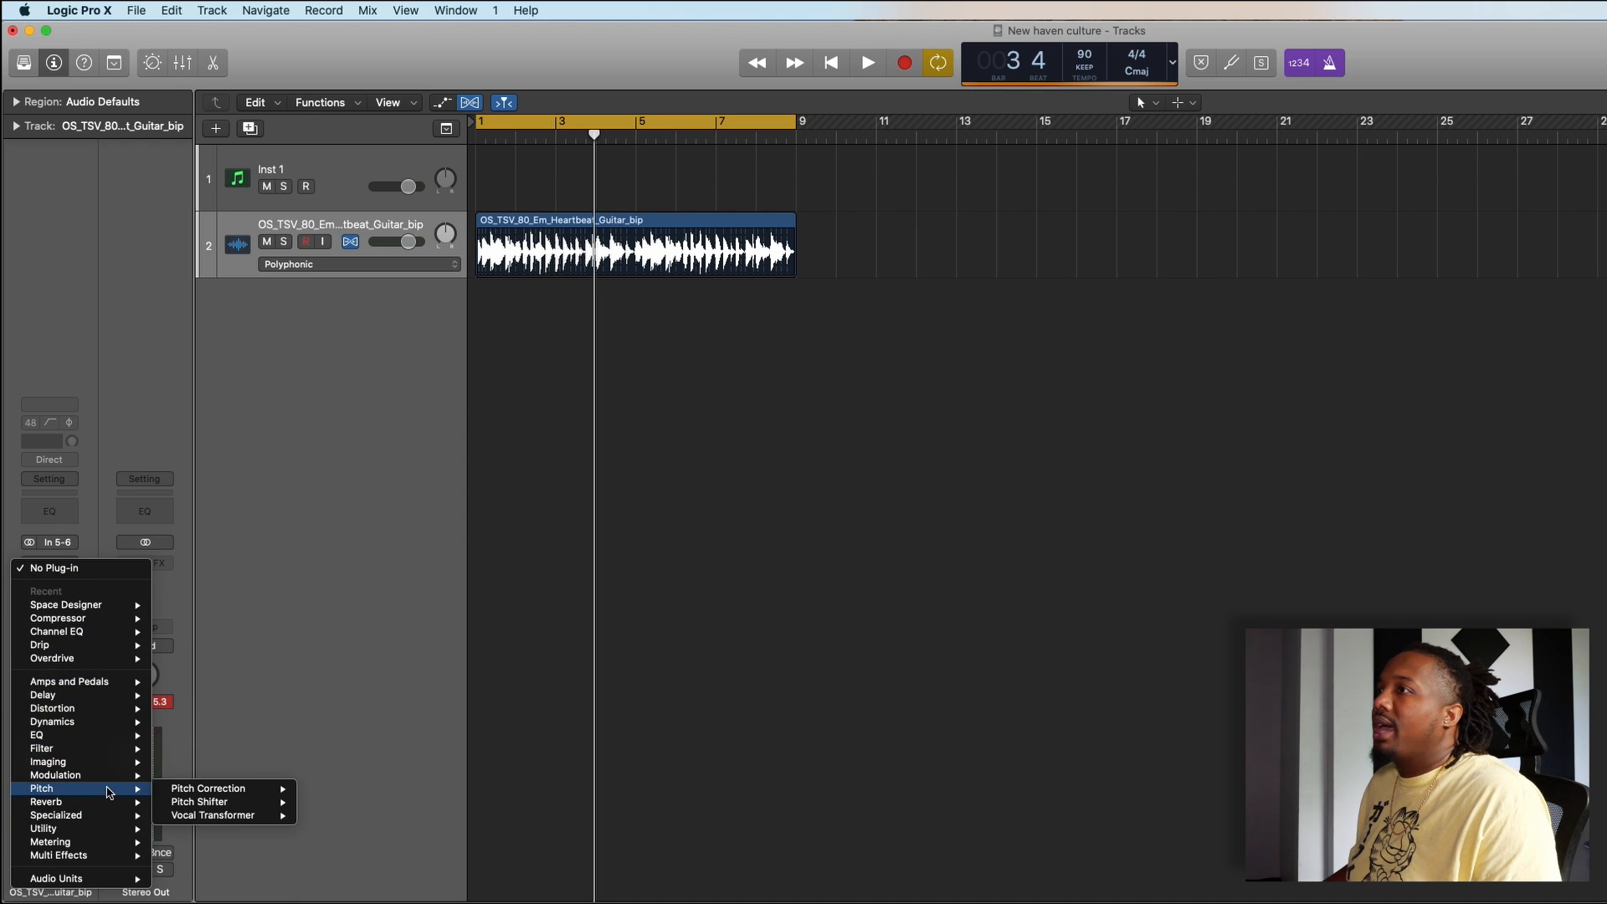
mouse_move(194, 796)
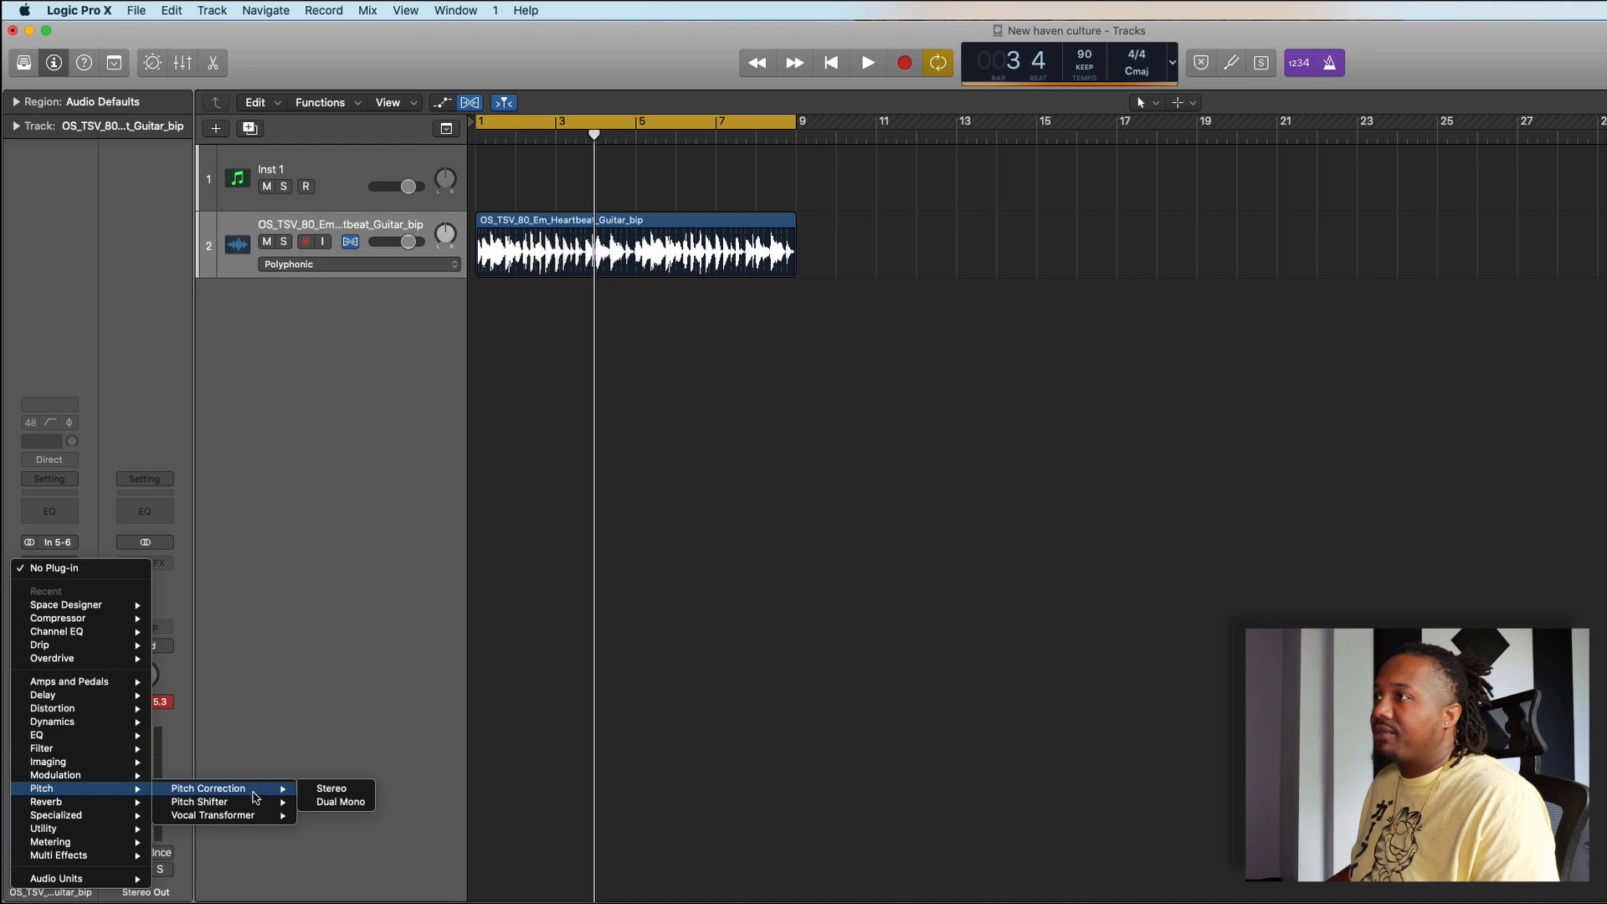
mouse_move(292, 804)
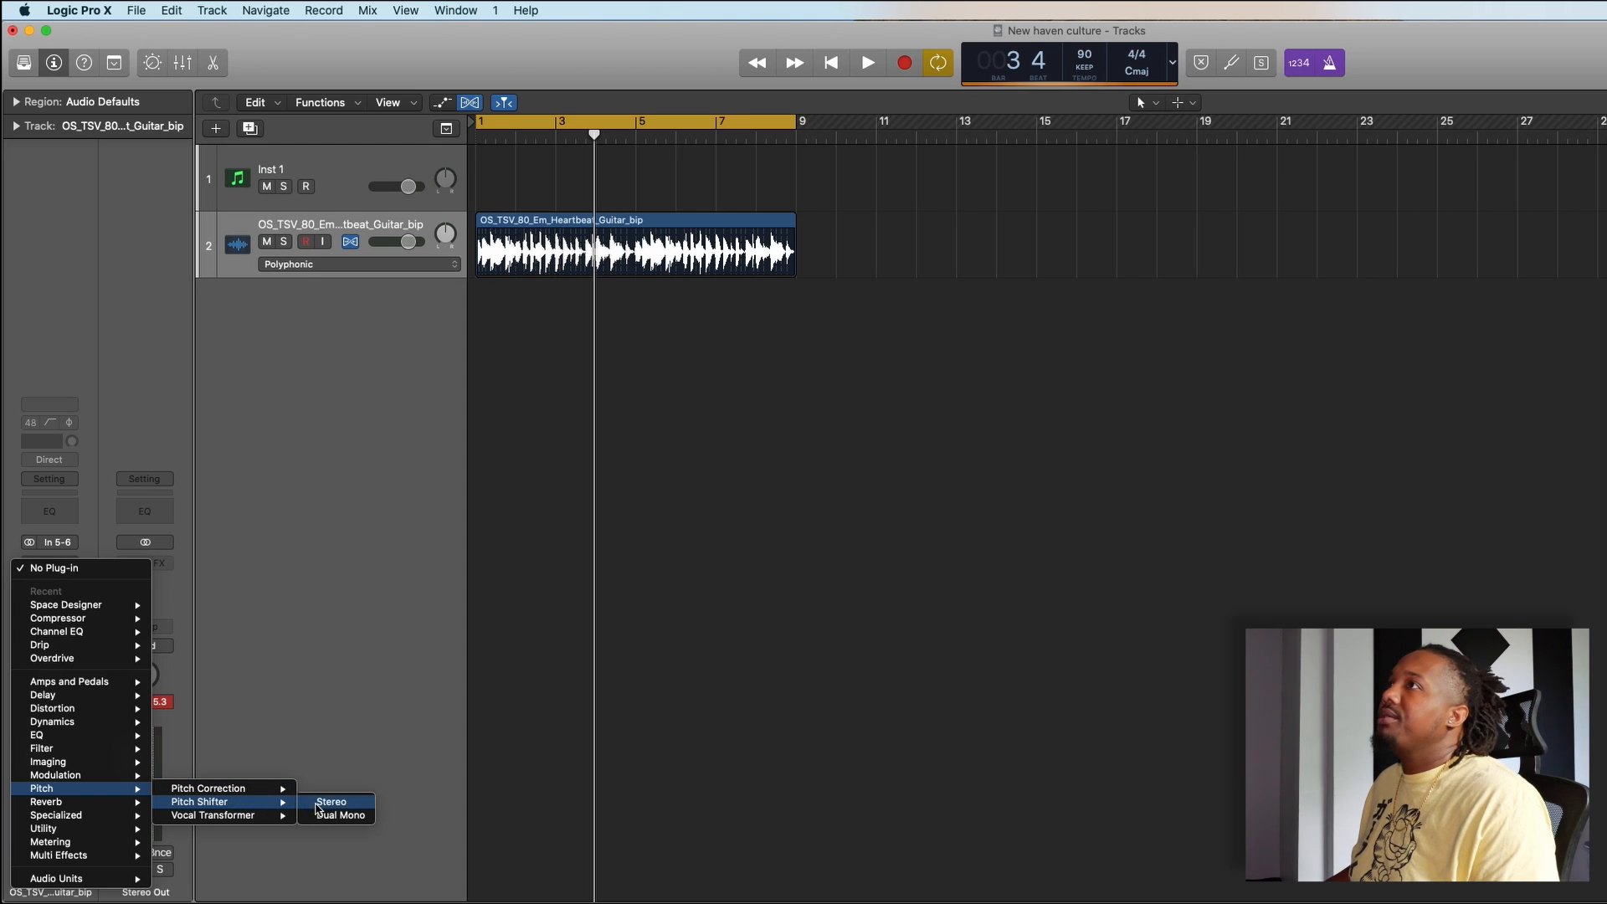
left_click(319, 802)
left_click_drag(260, 115, 1146, 333)
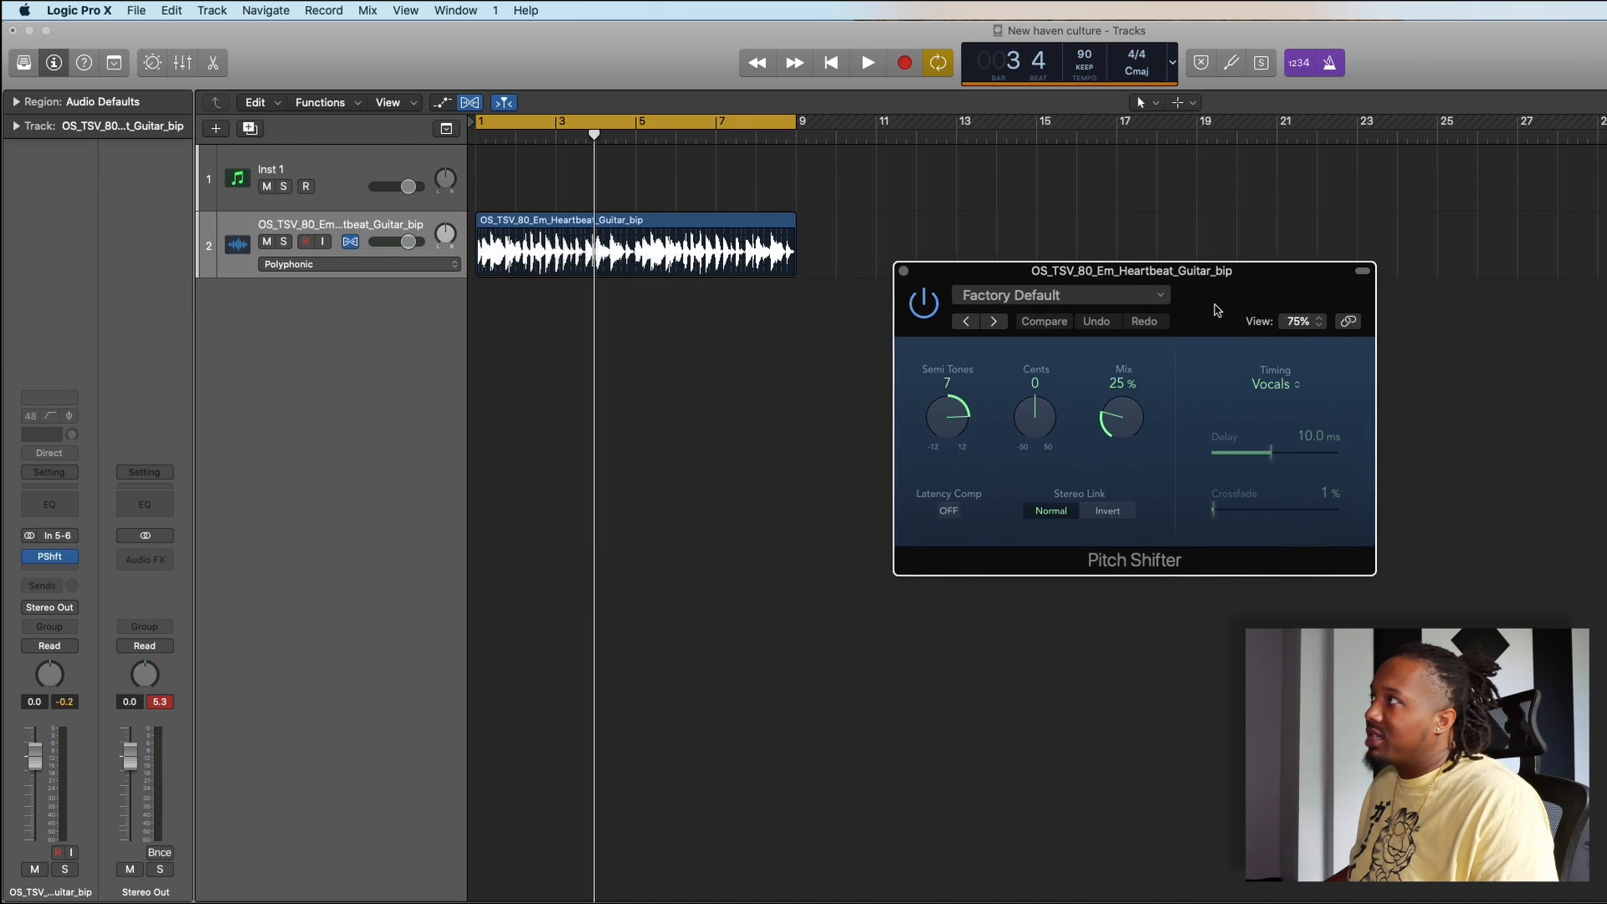
- Set the Pitch Shifter's mix to 100% and its semitones to -4, and play the loop
left_click_drag(1126, 420, 1128, 351)
left_click_drag(968, 416, 960, 516)
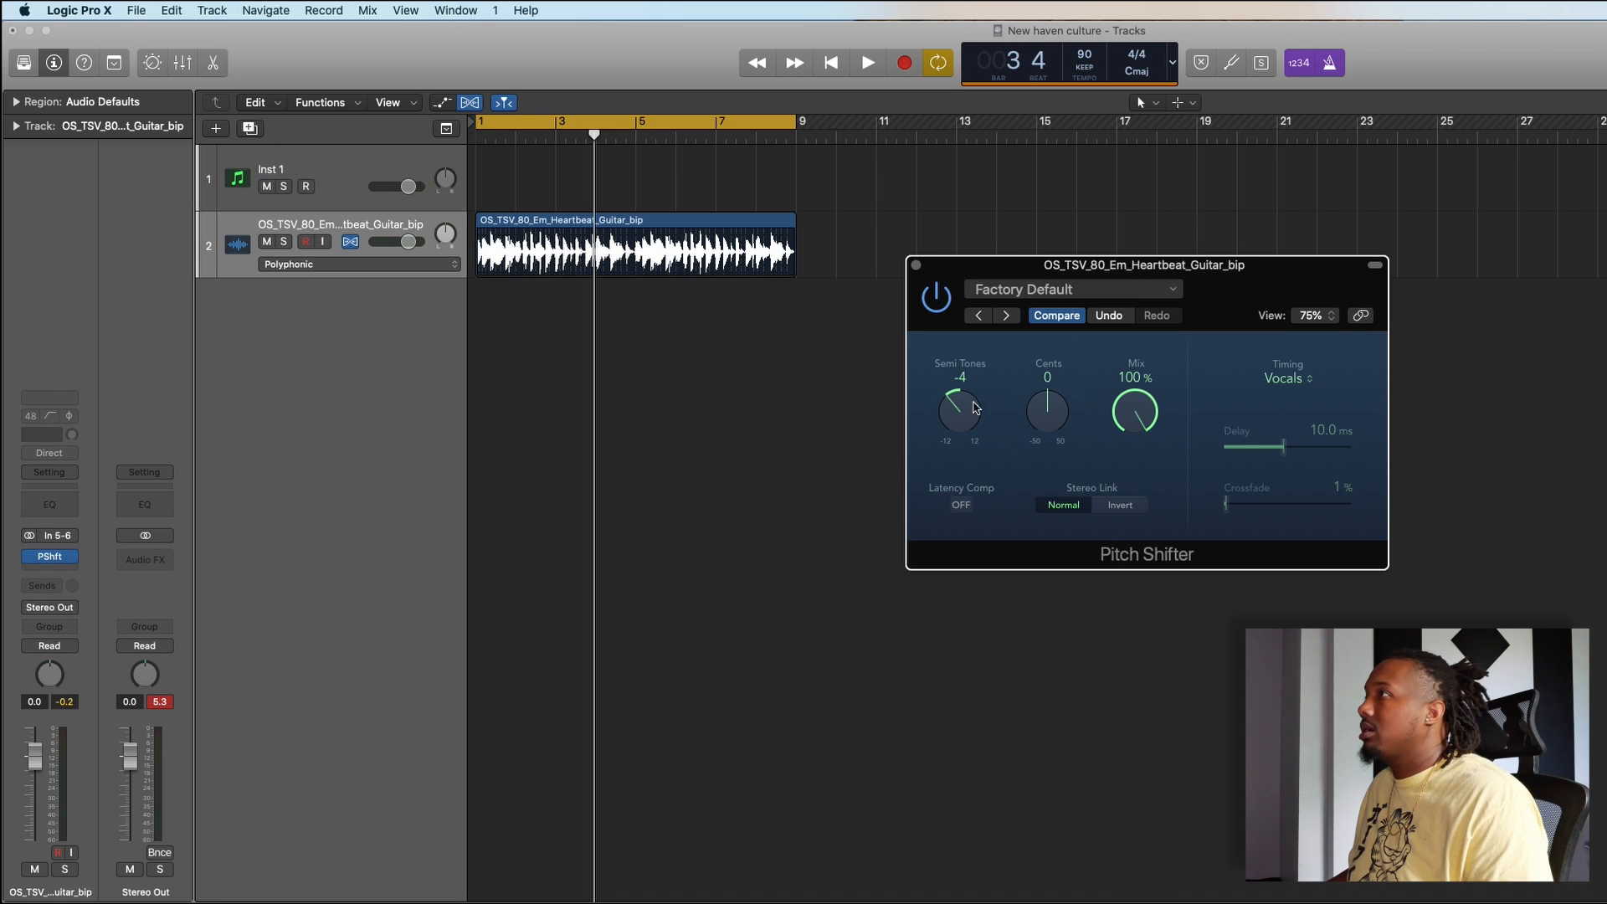
key("space")
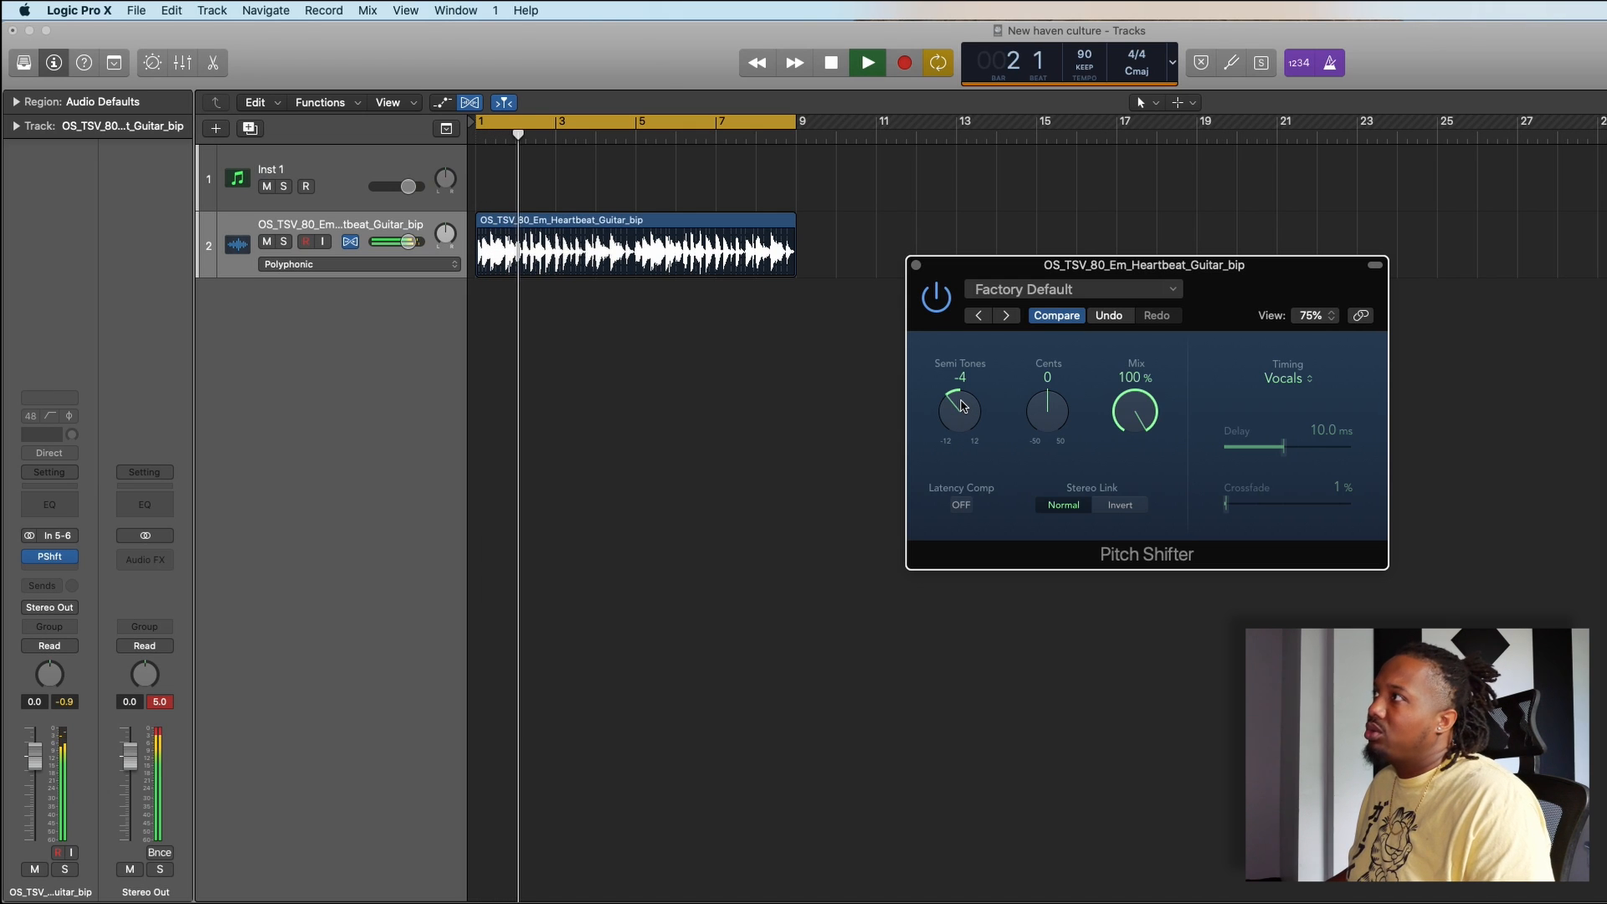
- Set the Pitch Shifter's semitones to -2, listen to the loop and close the plug-in window
left_click_drag(961, 405, 967, 400)
key("space")
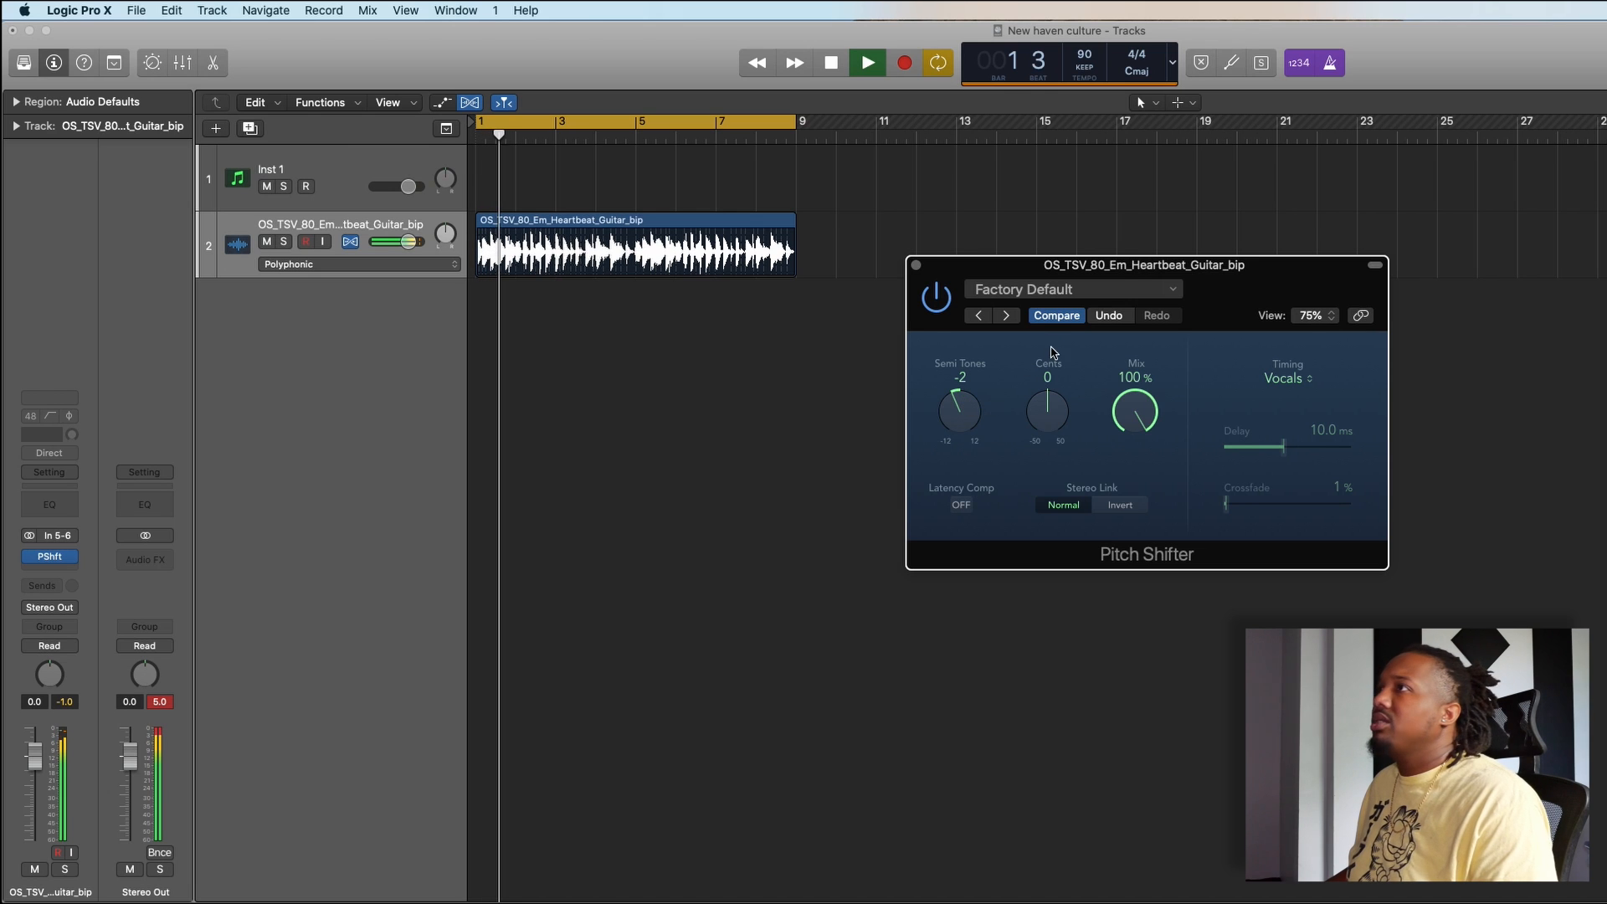
left_click(916, 266)
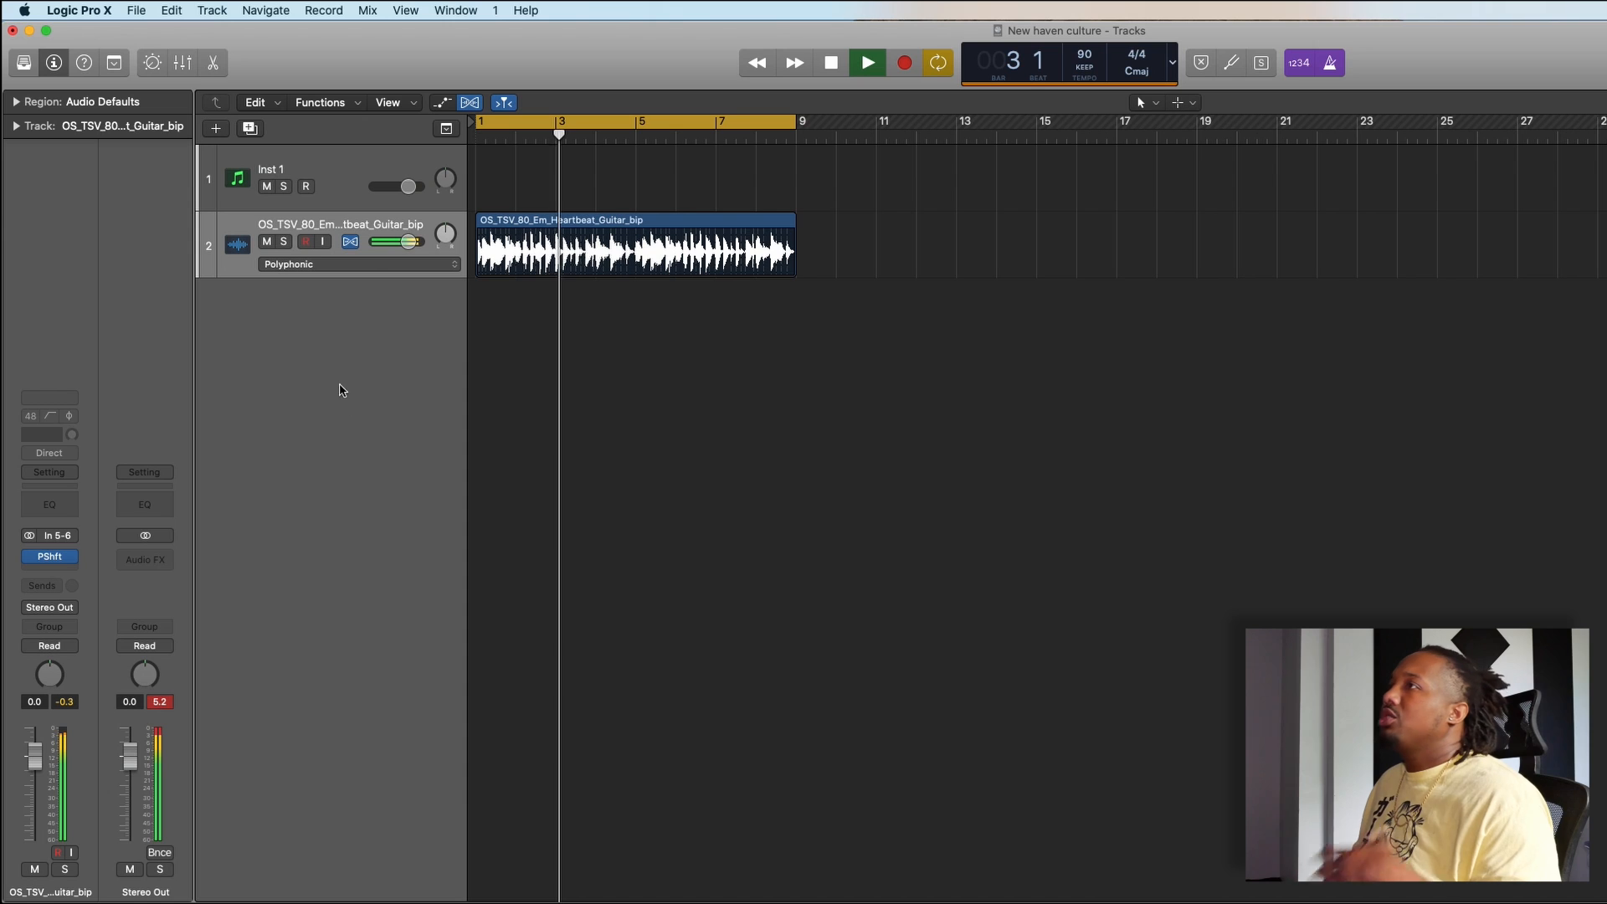
key("space")
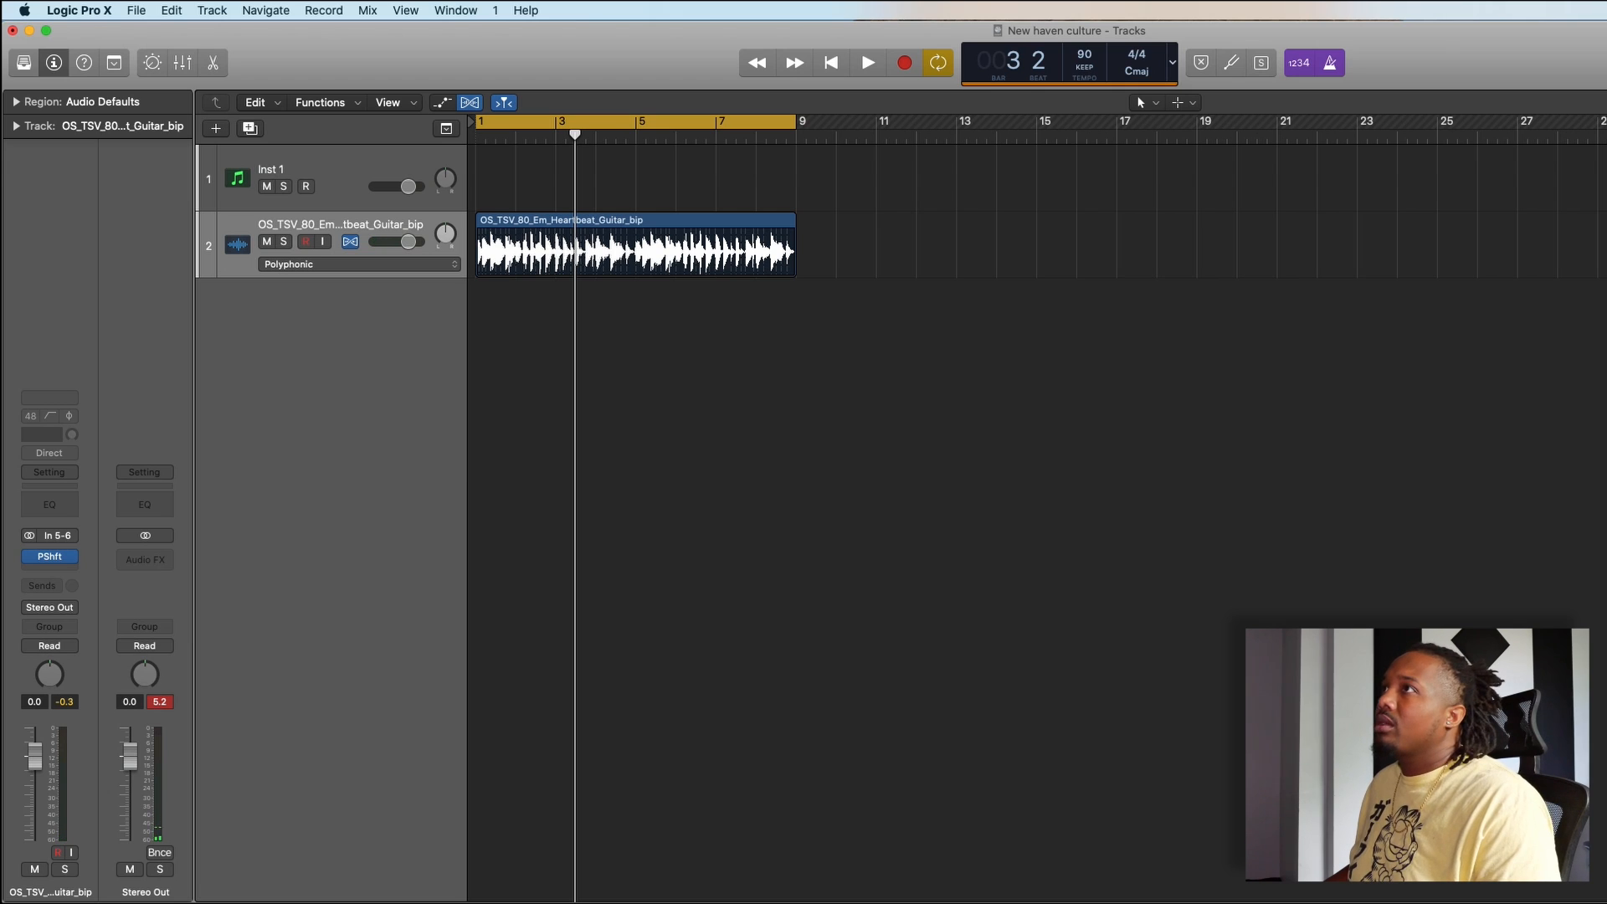
- Load a stereo Ultrabeat (Drum Synth) as the instrument on the Inst 1 track
left_click(315, 167)
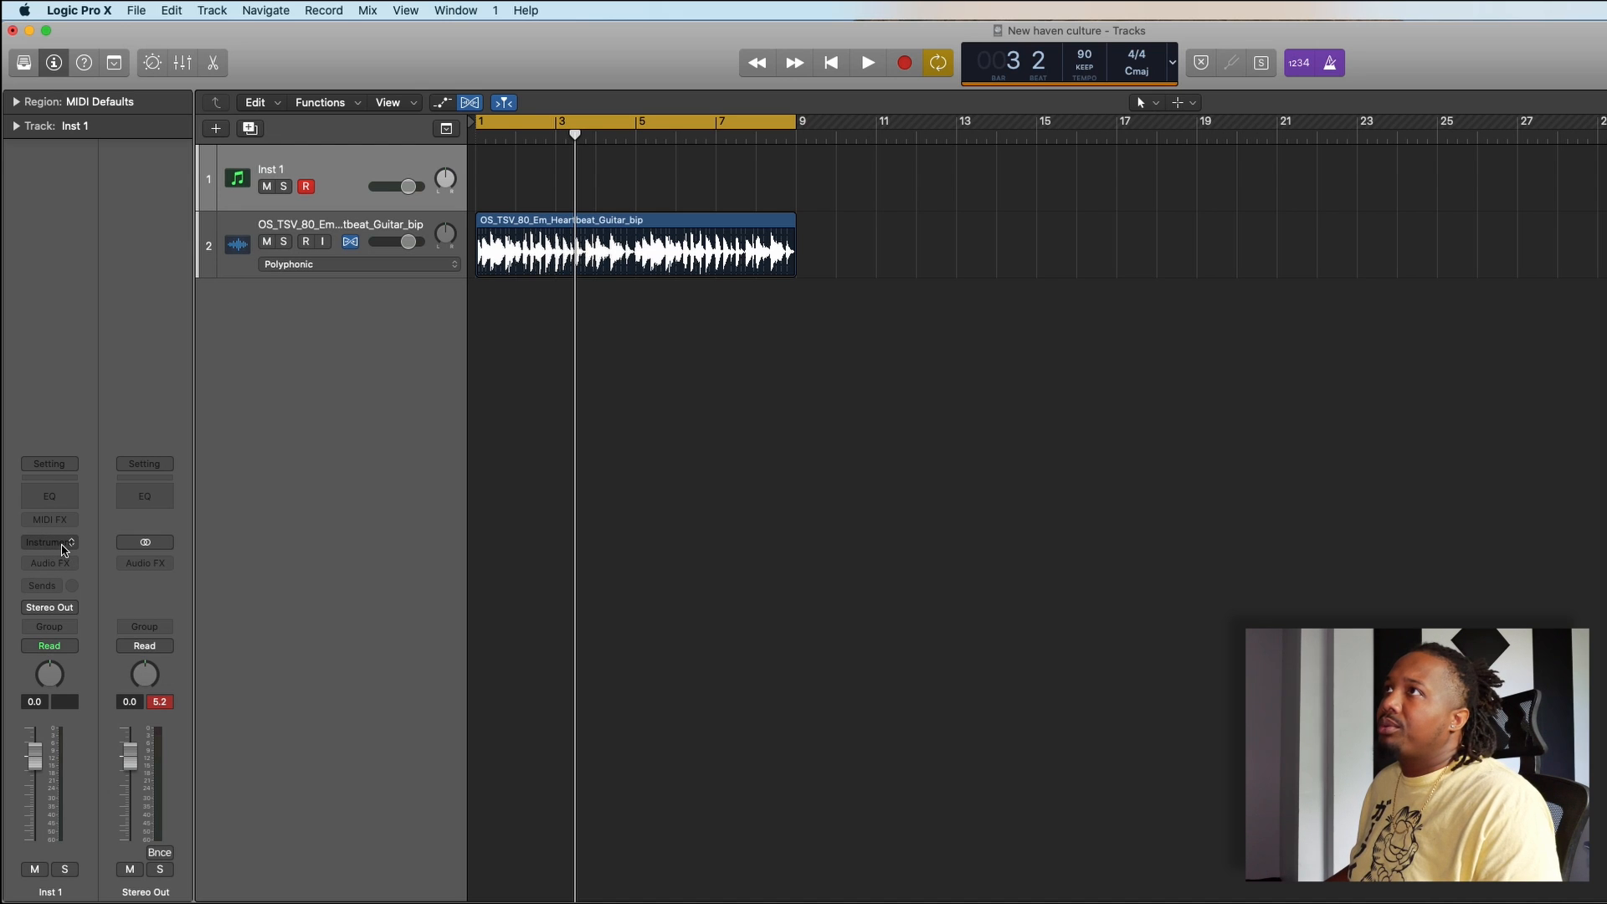
left_click(24, 61)
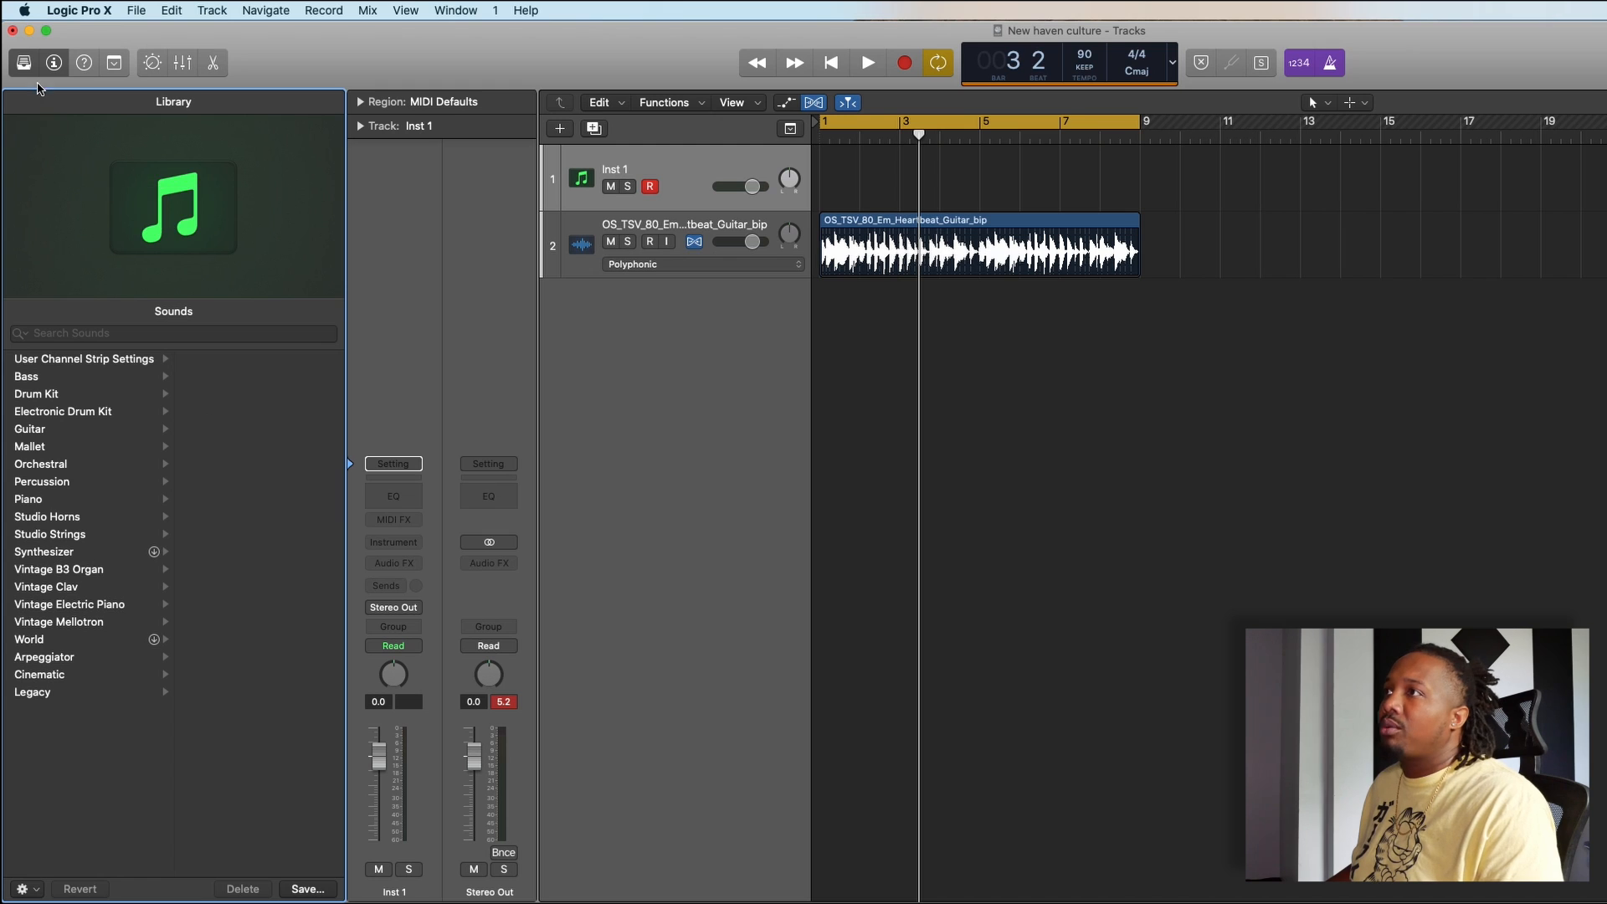
left_click(24, 62)
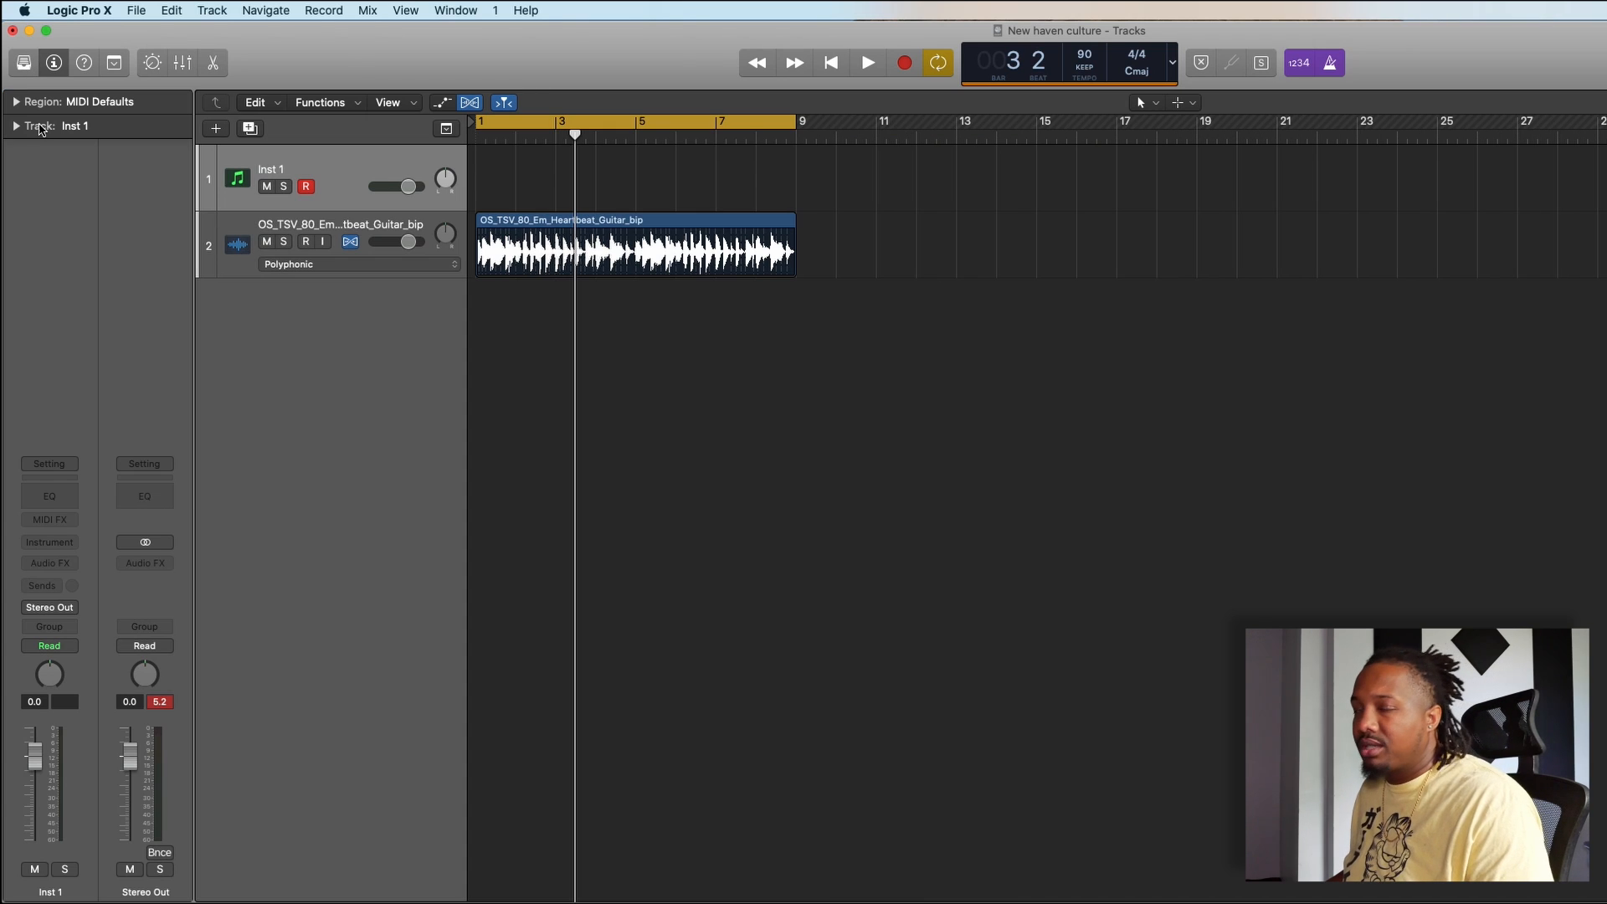
left_click(66, 544)
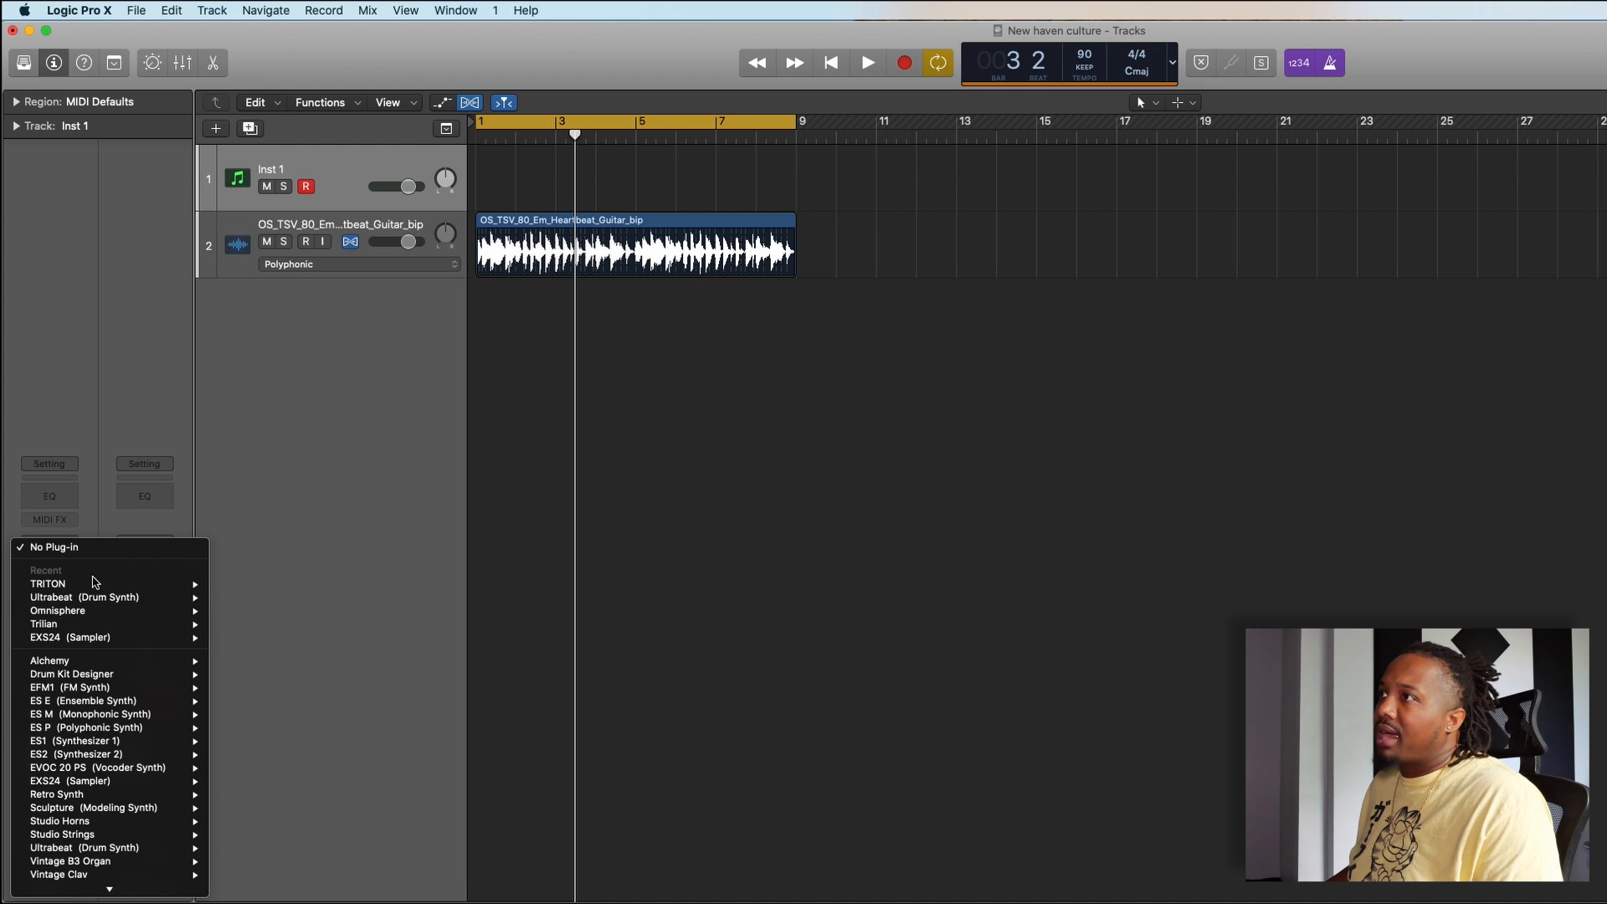
mouse_move(148, 605)
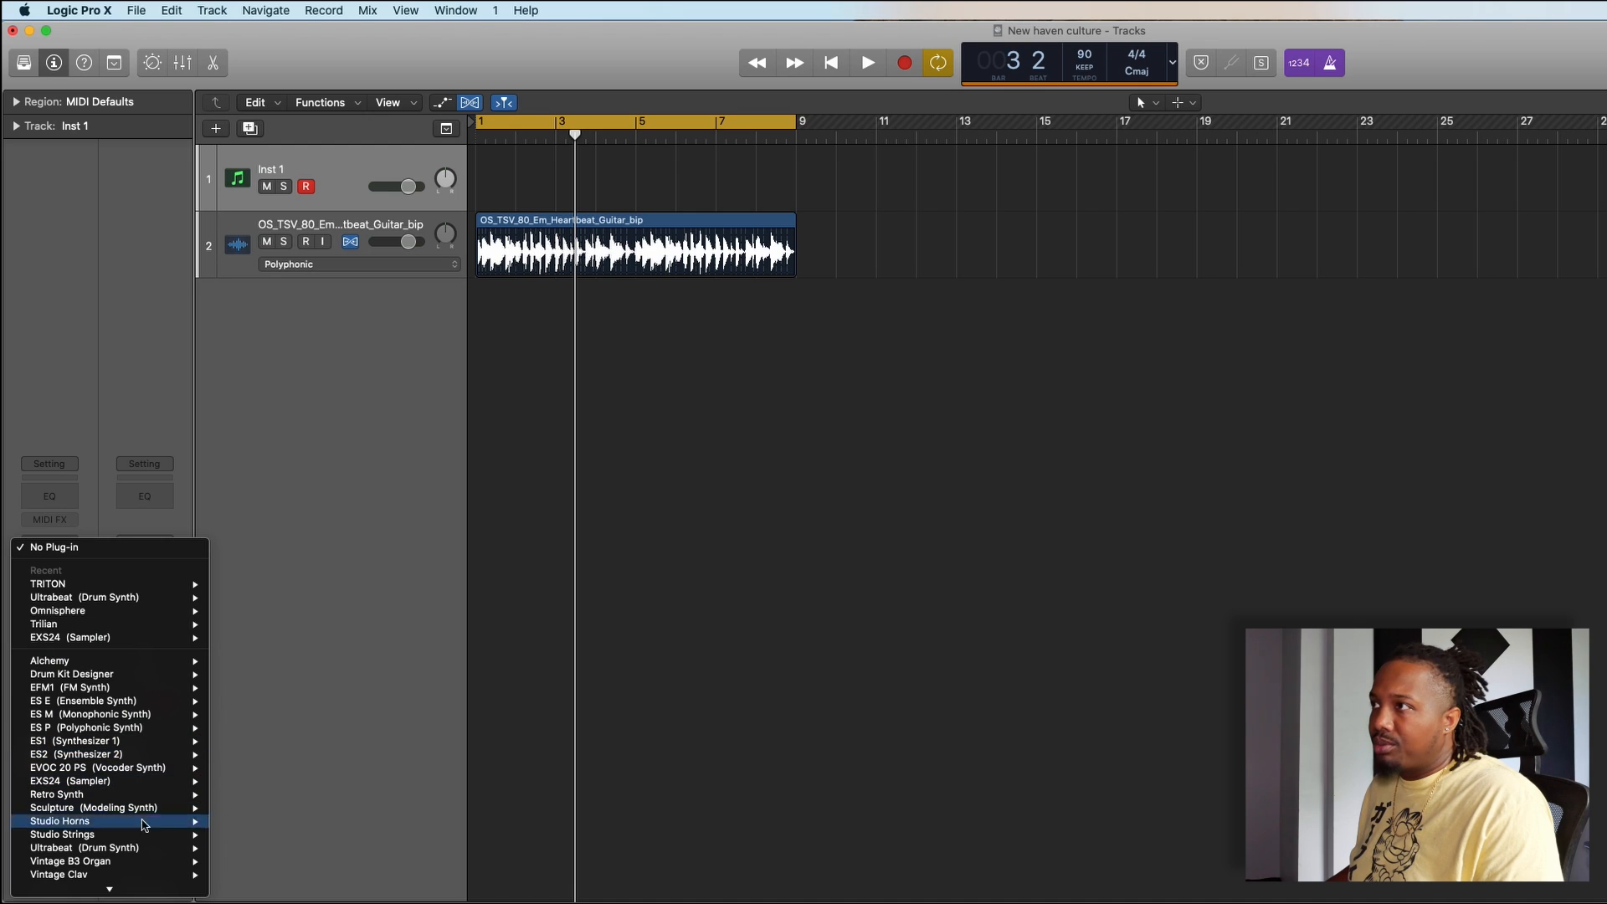
mouse_move(145, 853)
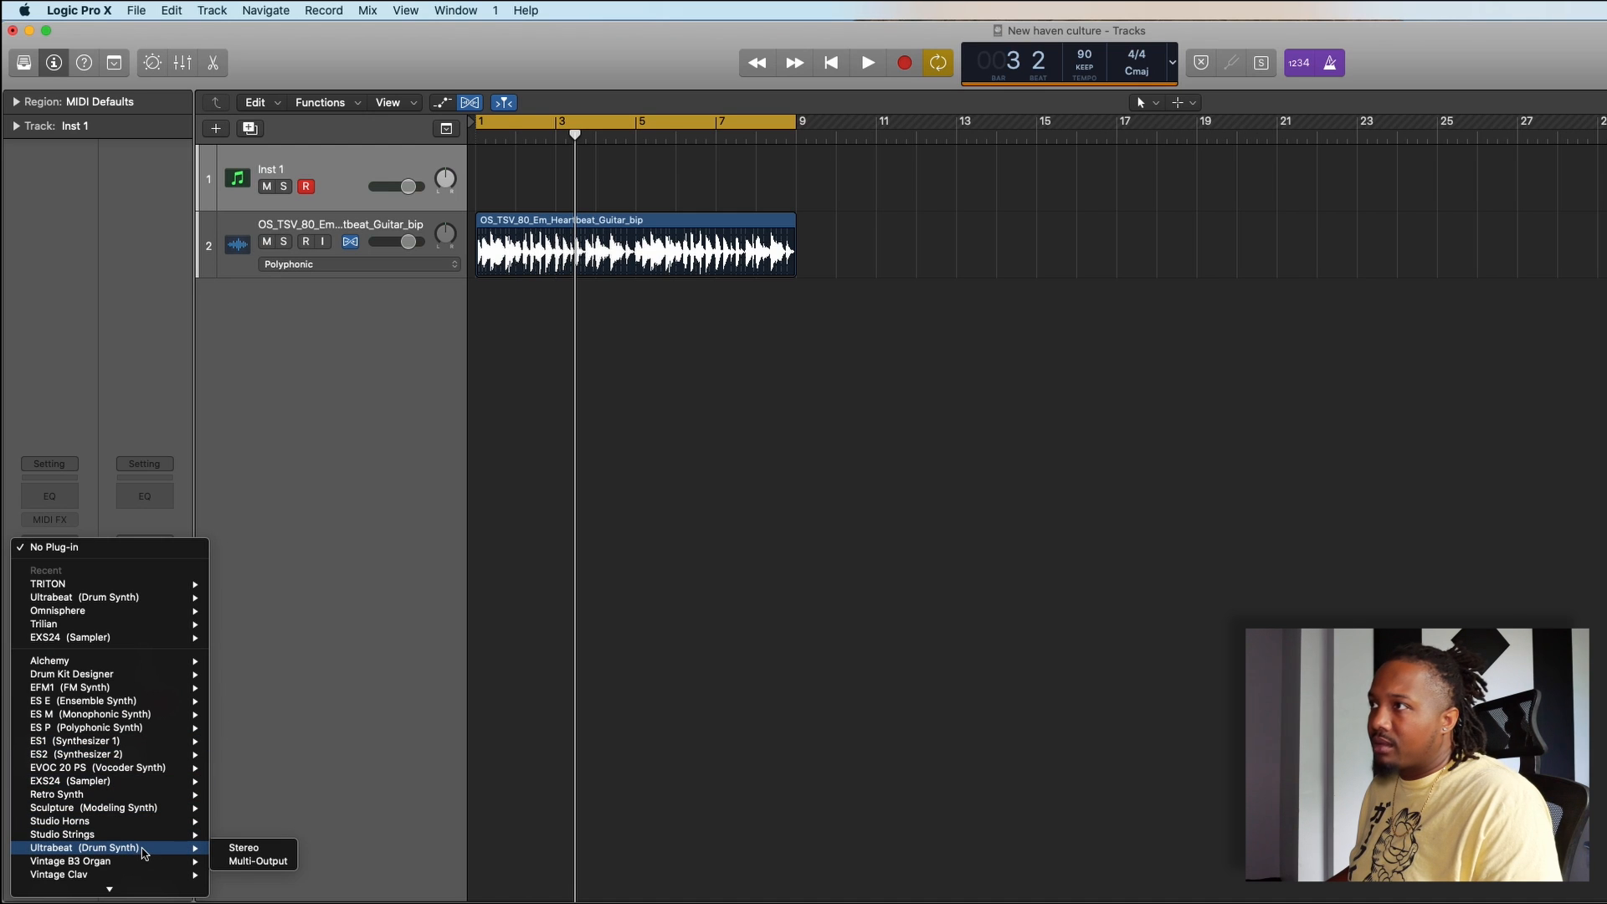
left_click(240, 849)
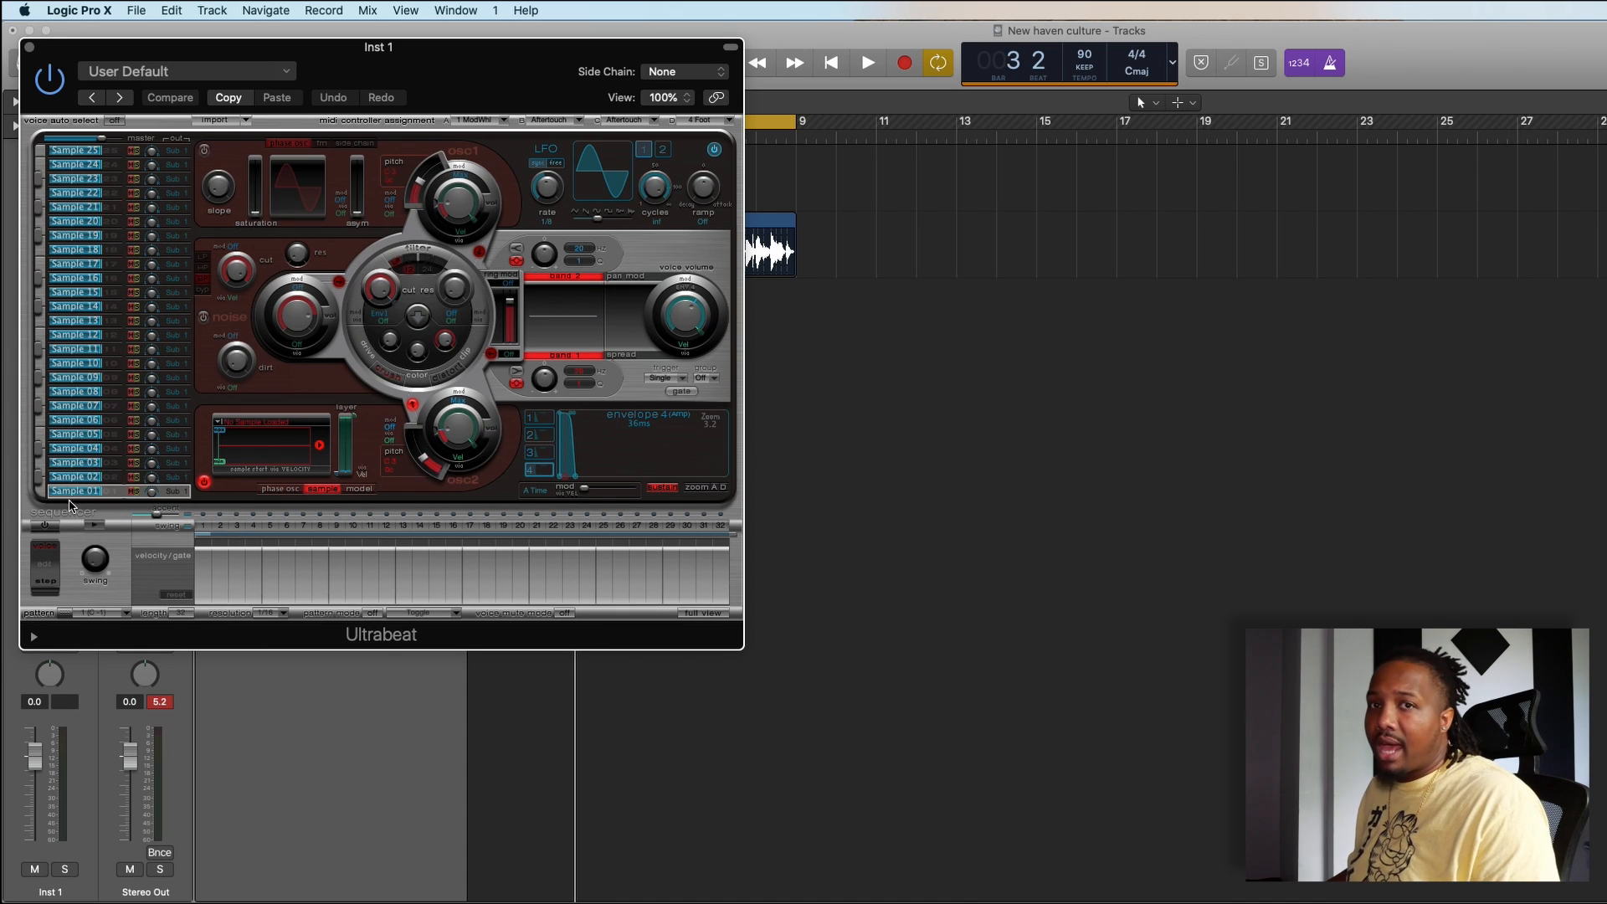
- Load the Drag & Drop Samples drum kit preset in Ultrabeat
left_click(222, 73)
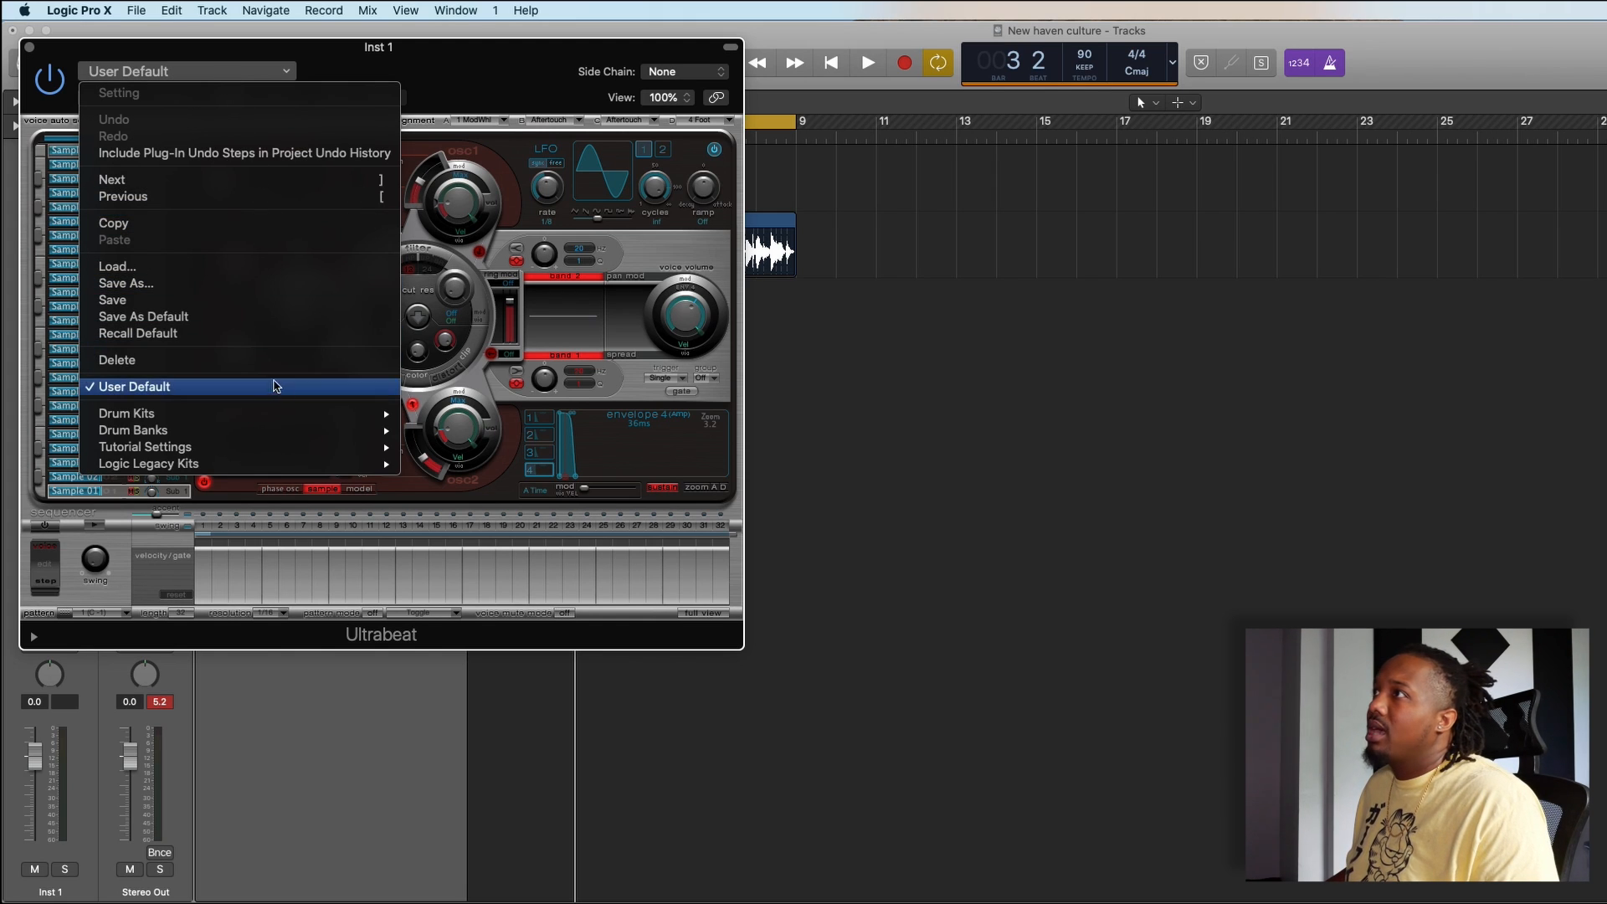
mouse_move(287, 414)
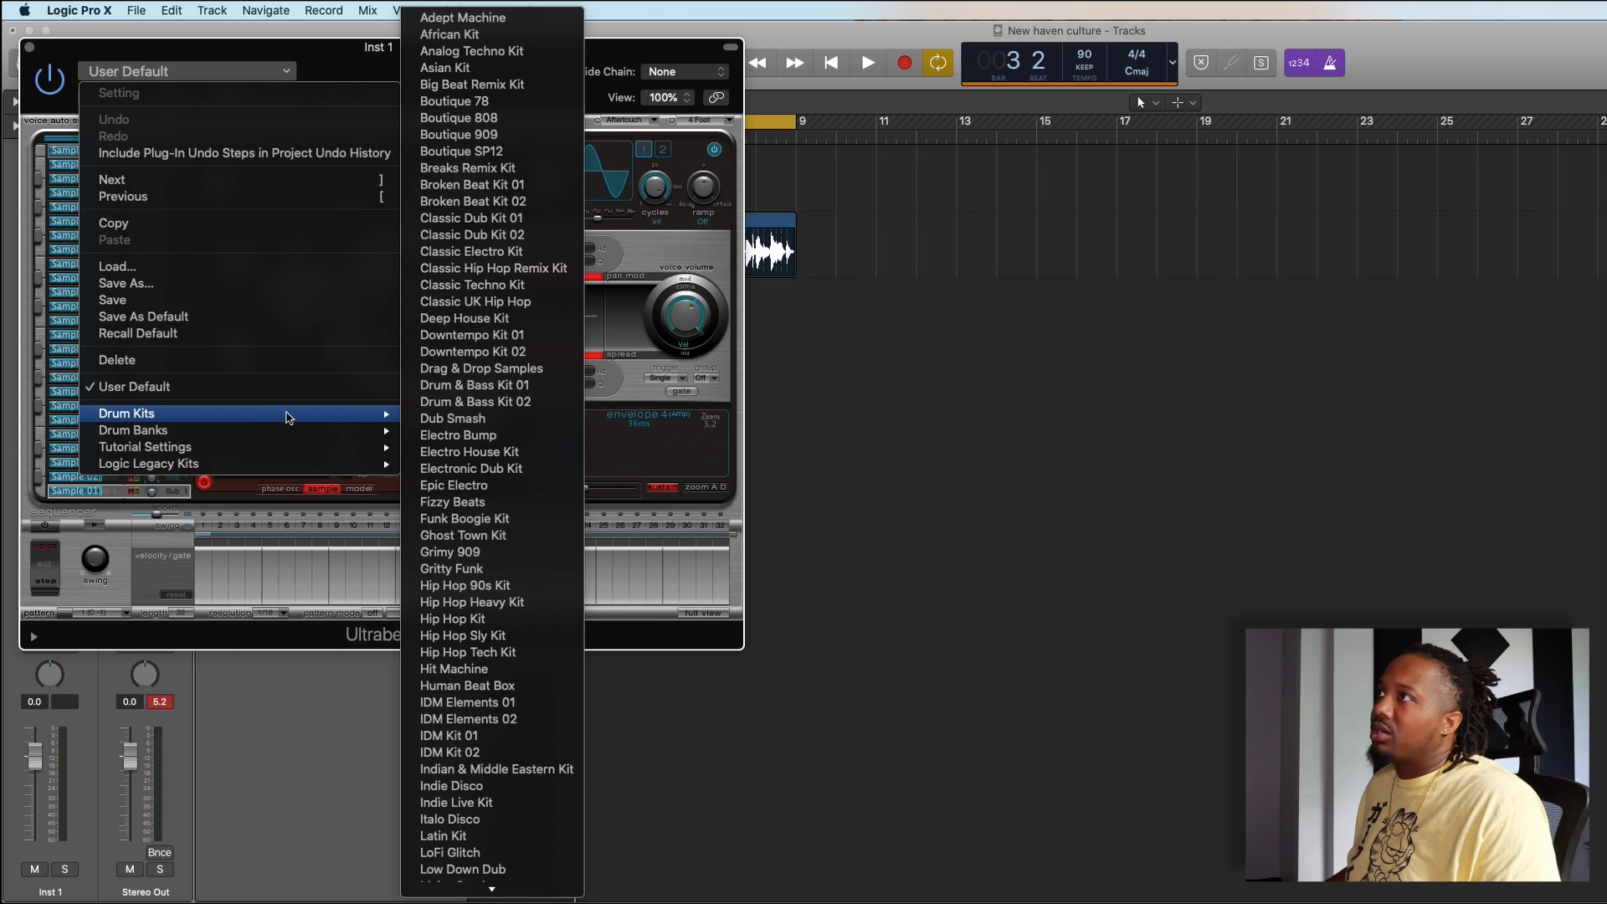
left_click(494, 372)
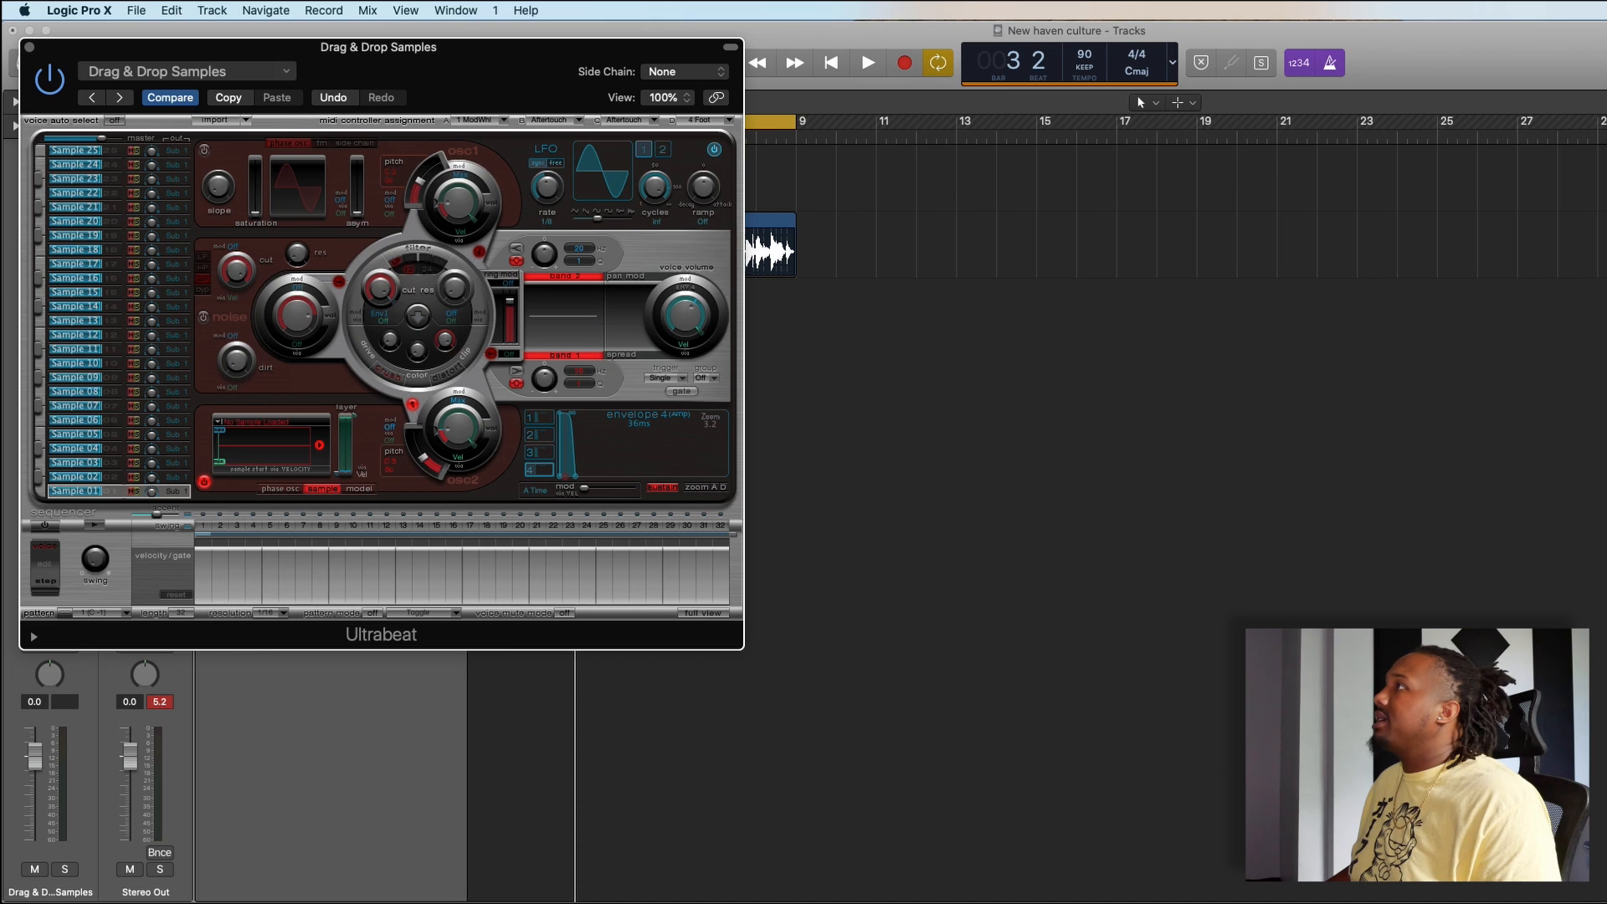
- Switch to Splice and filter all downloaded samples by the drums and snares tags
key("super+Tab")
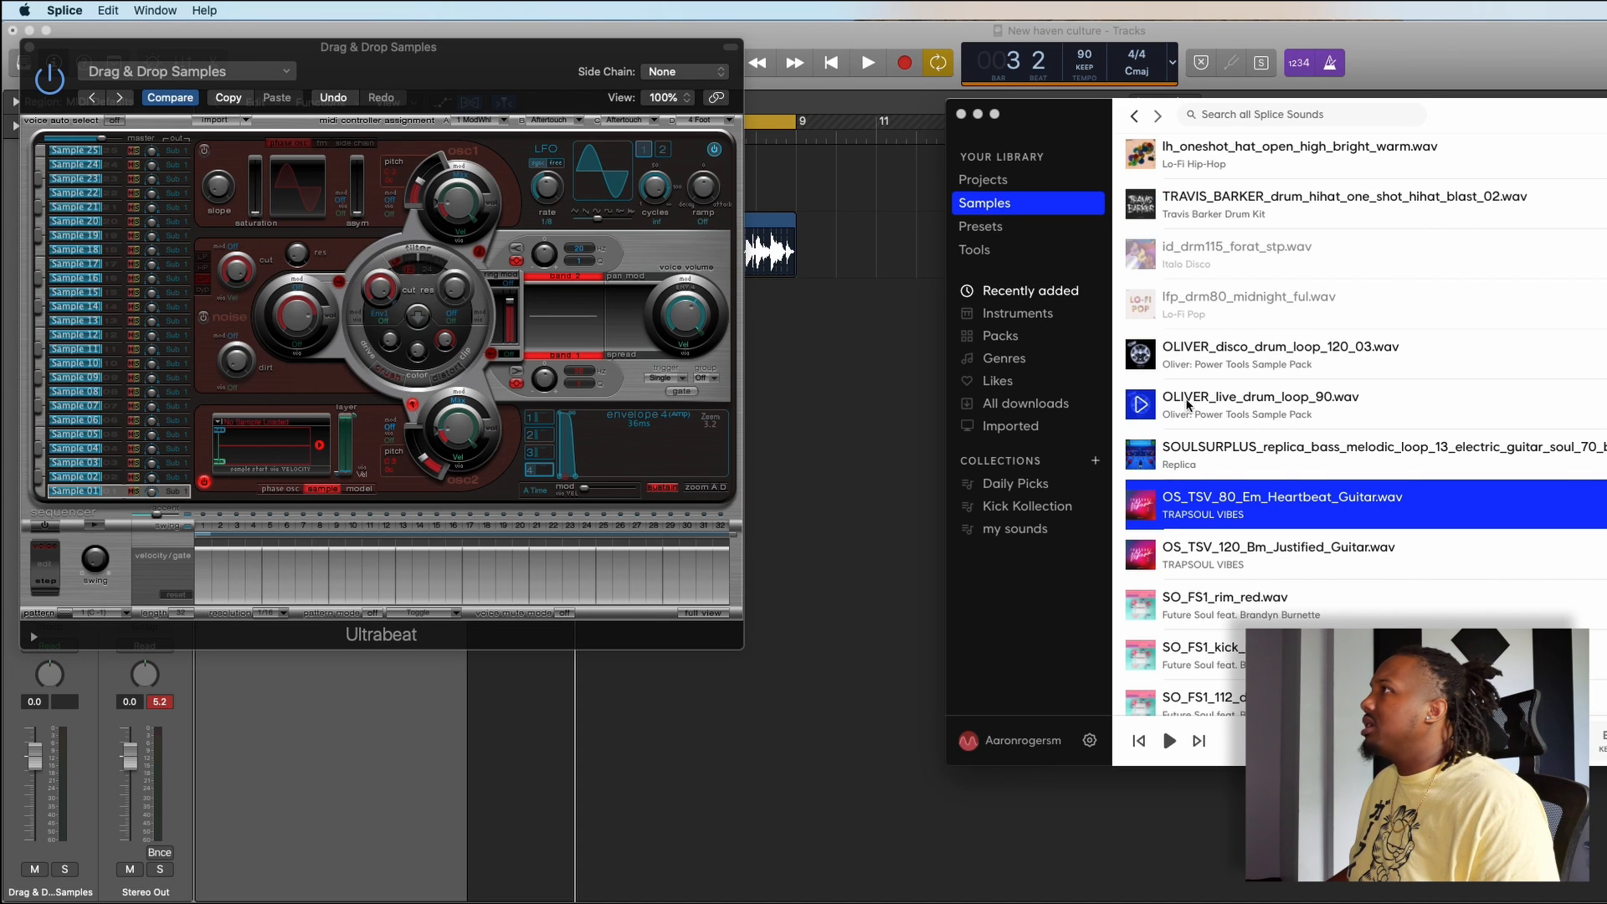
left_click(1037, 405)
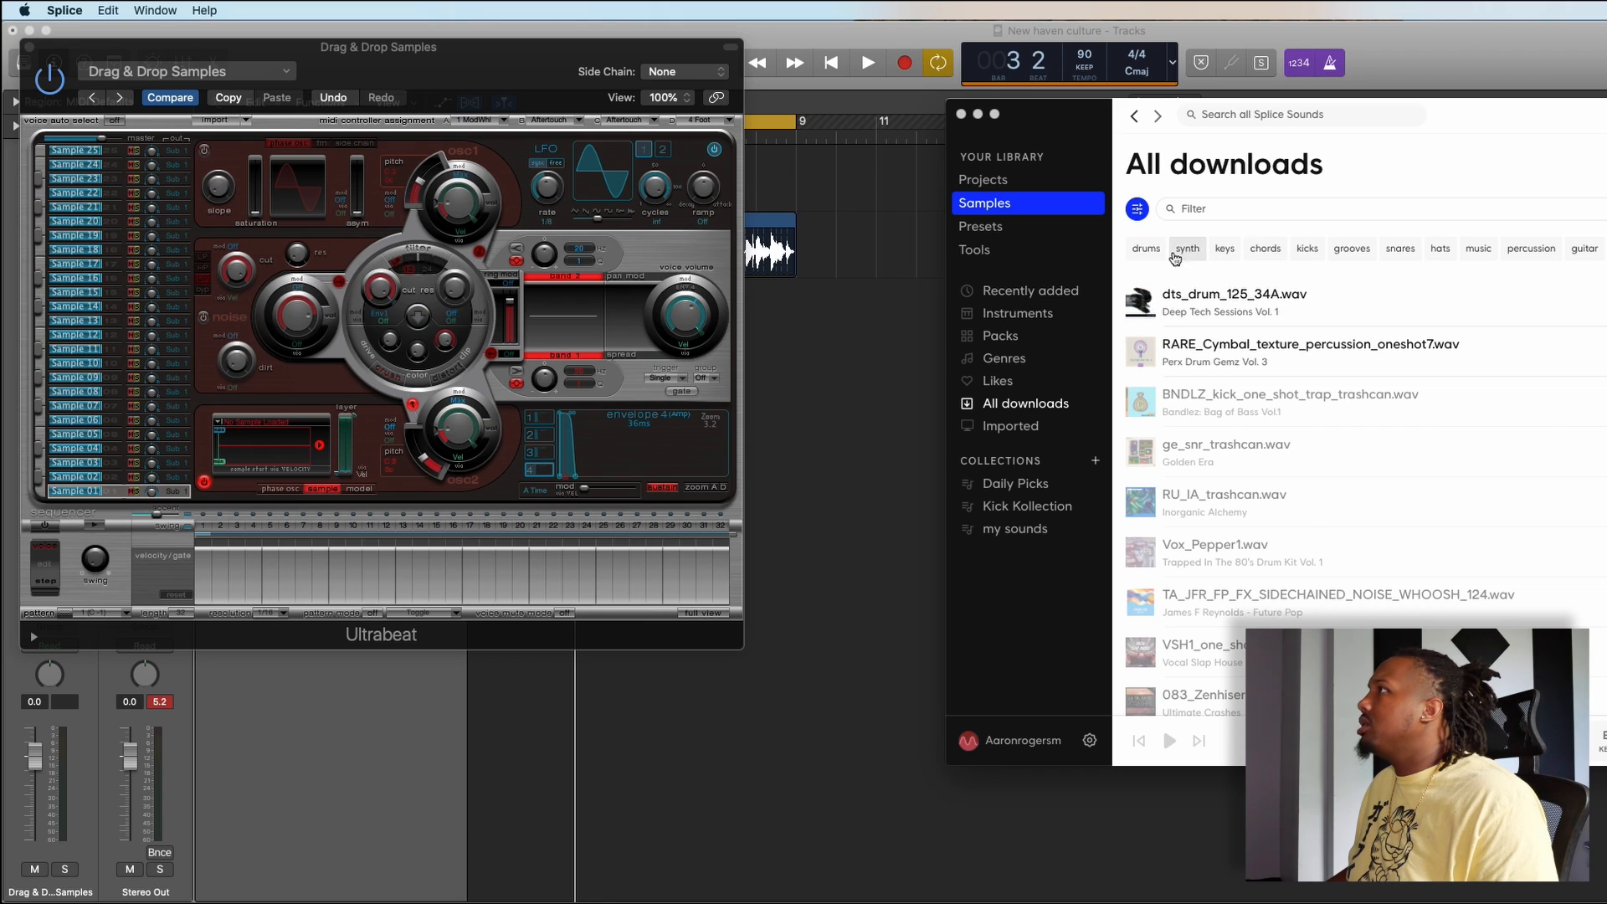
left_click(1144, 250)
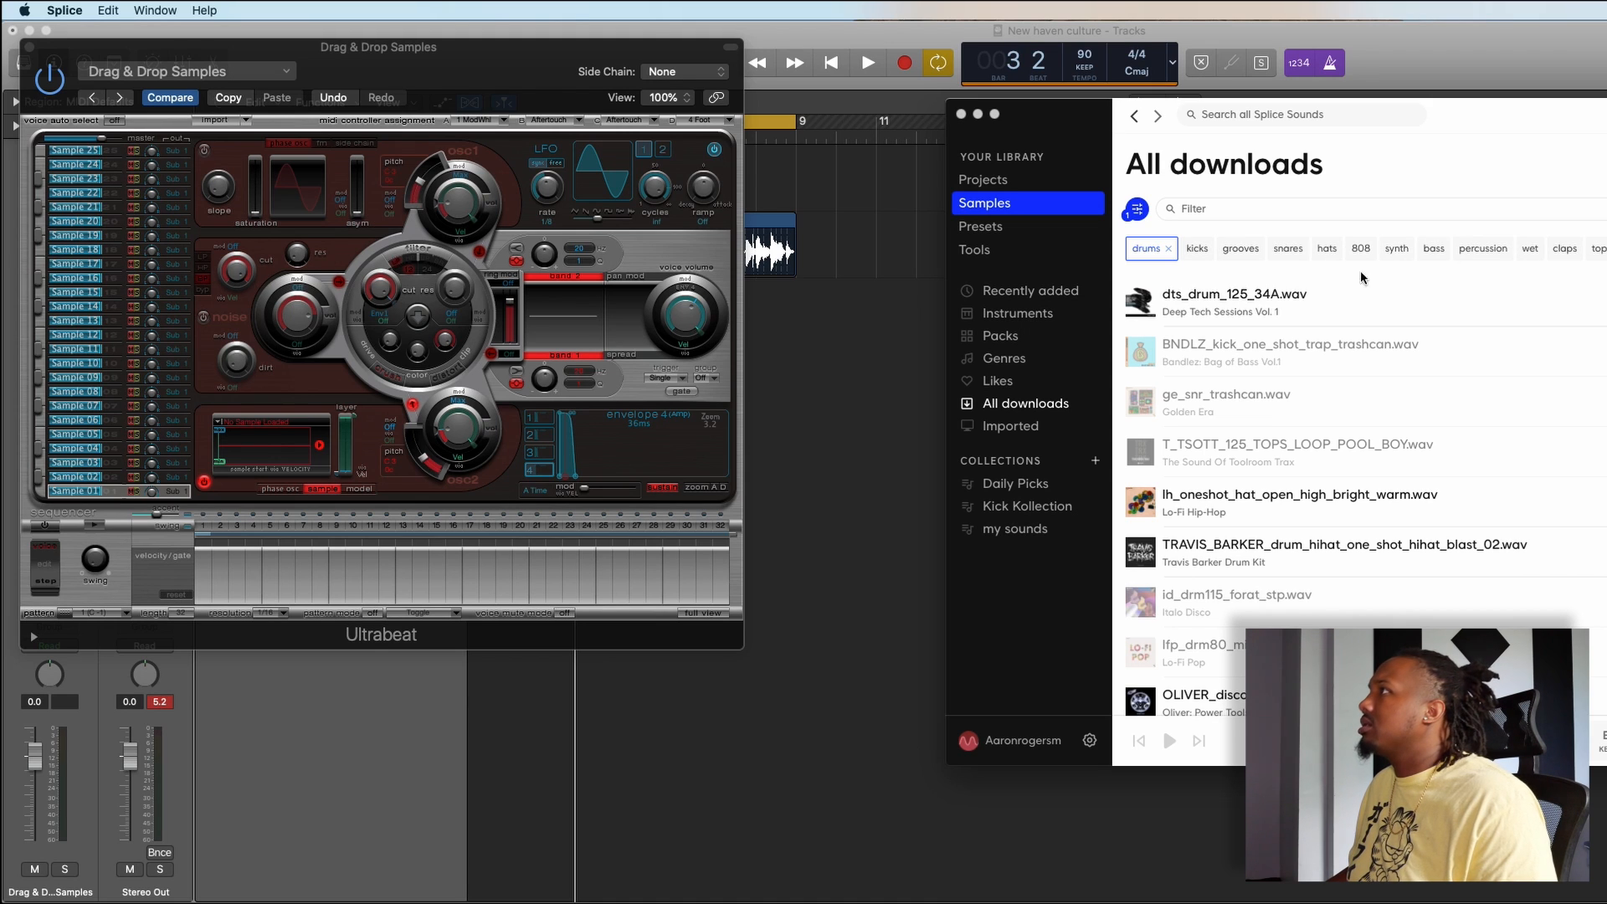
left_click(1295, 256)
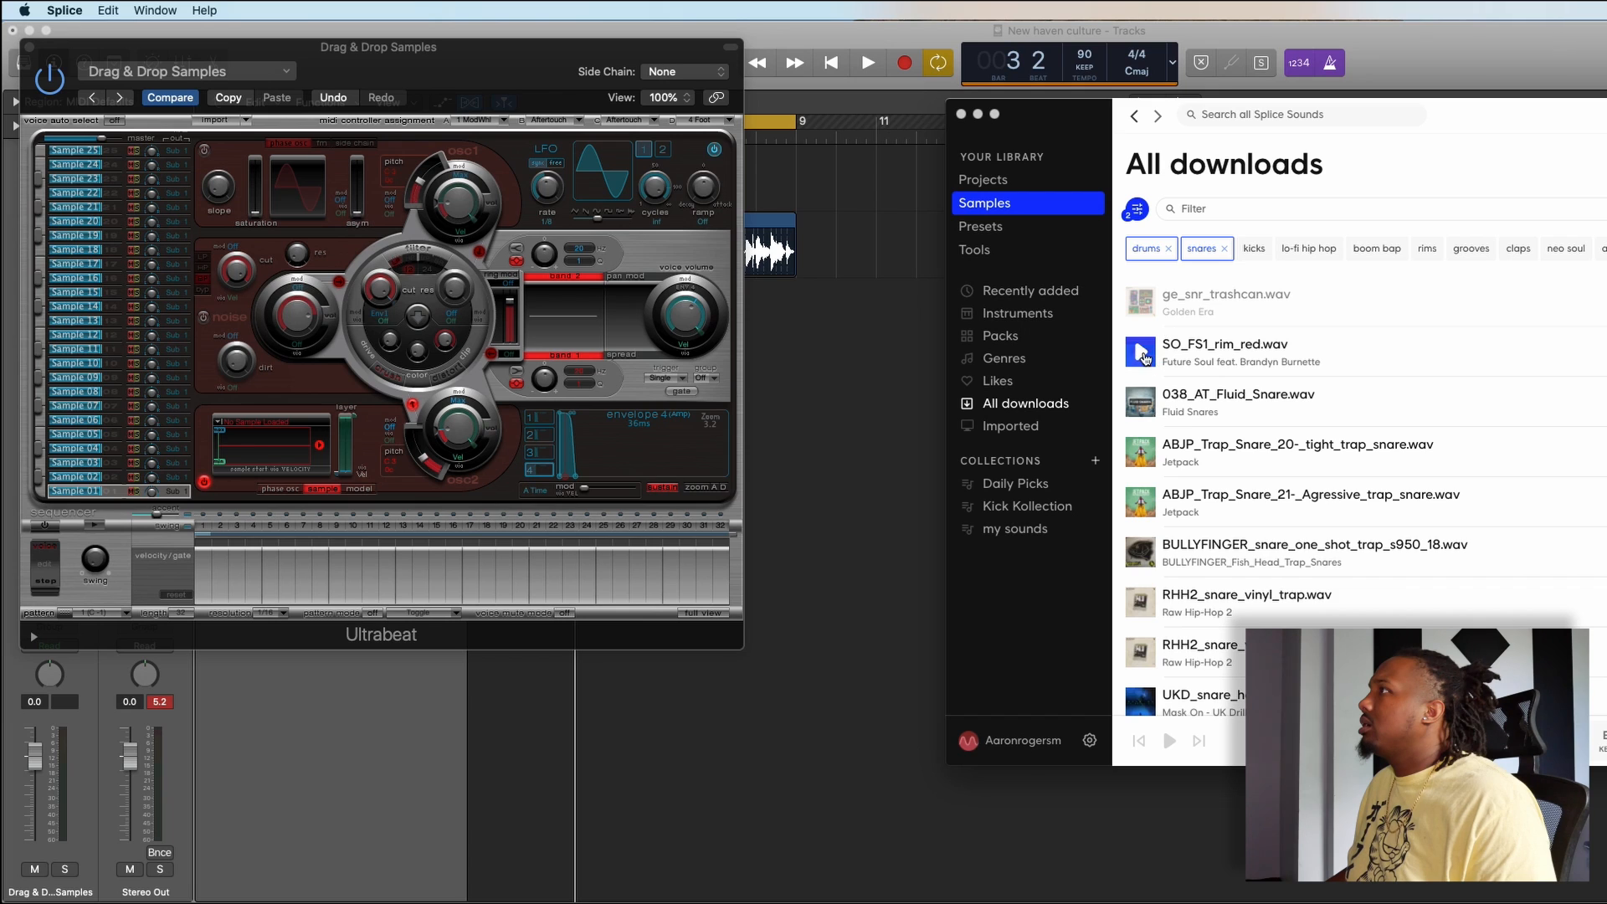
- Audition SO_FS1_rim_red.wav, 038_AT_Fluid_Snare.wav and ABJP_Trap_Snare_20-_tight_trap_snare.wav
left_click(1142, 354)
left_click_drag(1141, 400, 1137, 406)
left_click(1140, 454)
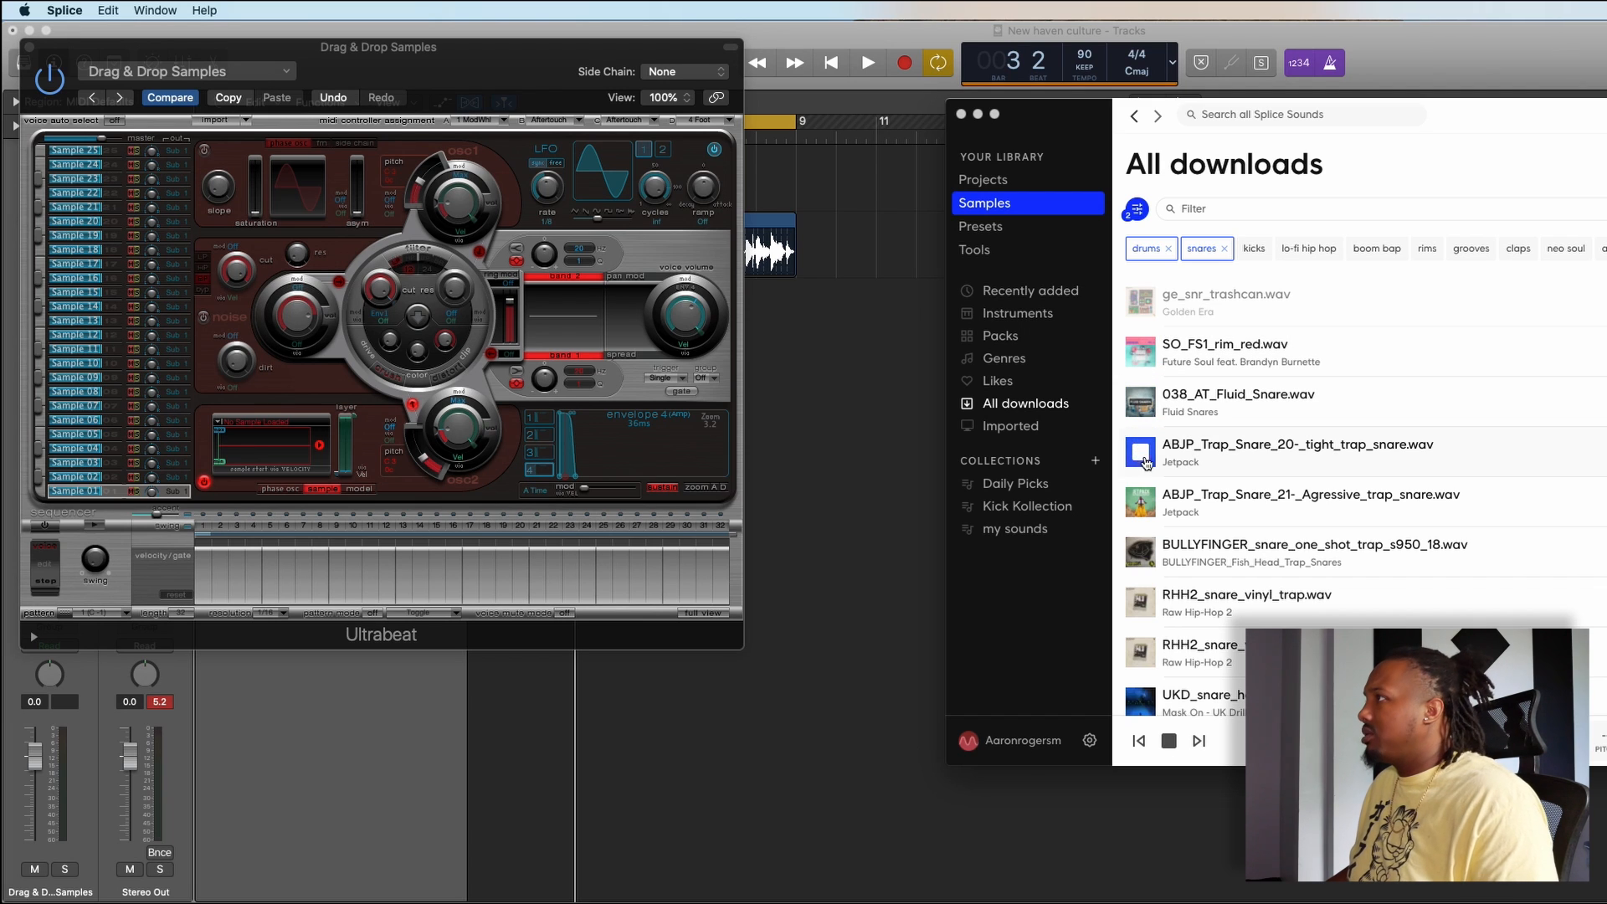
- Audition the snare one-shots from ABJP_Trap_Snare_21-_Agressive_trap_snare.wav down to OS_LV_Snare_Leak.wav
left_click(1145, 502)
left_click(1141, 553)
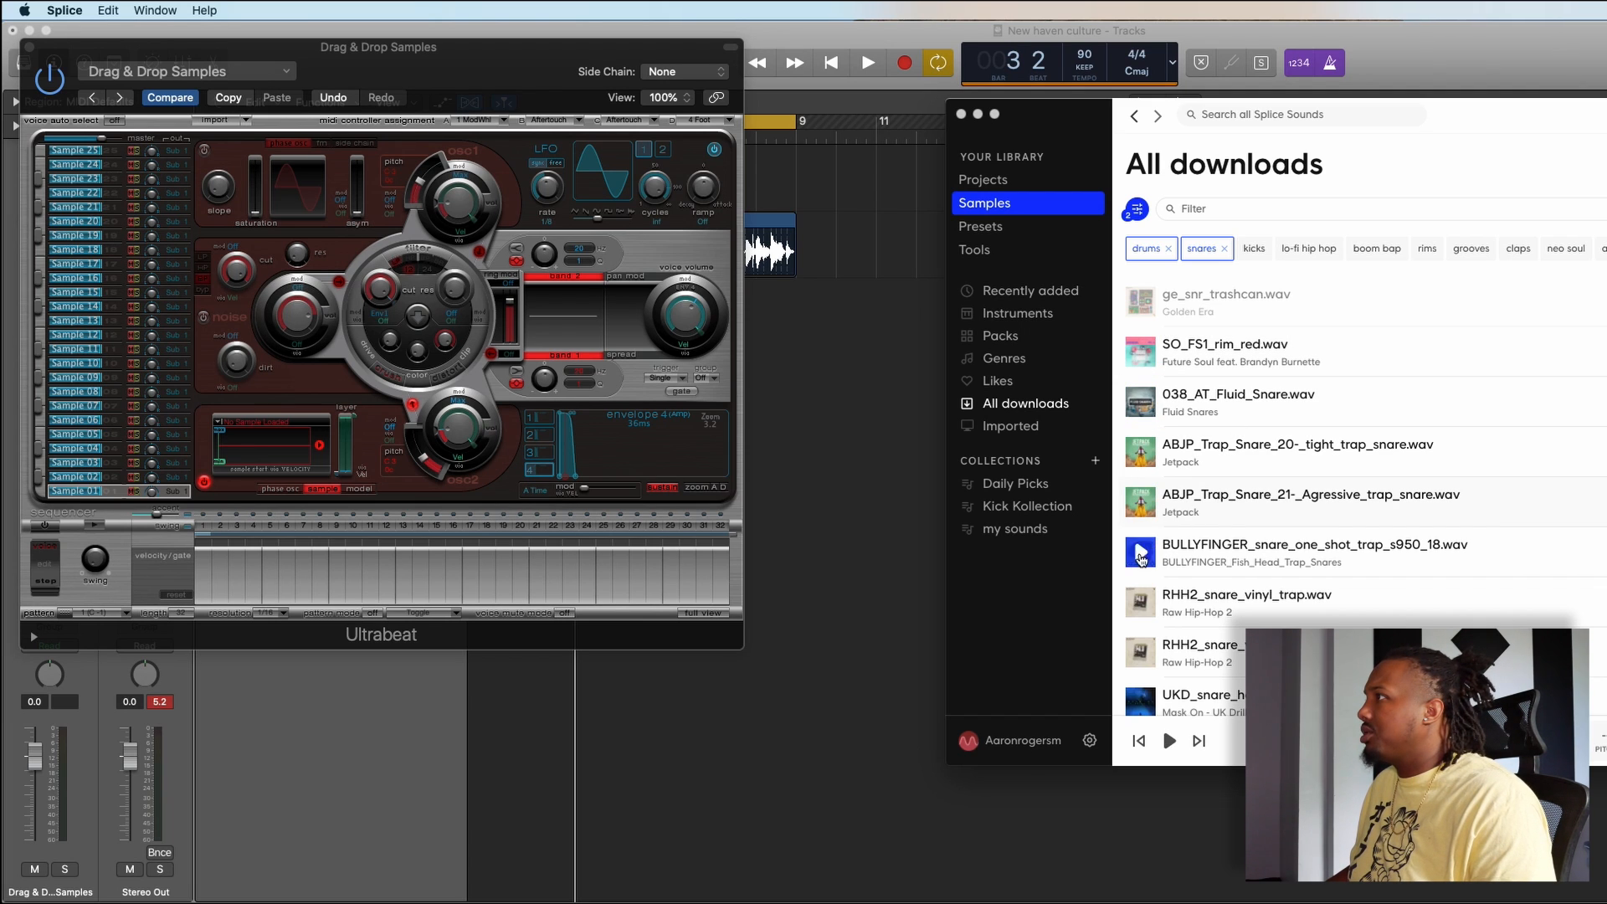
left_click(1140, 603)
left_click(1147, 658)
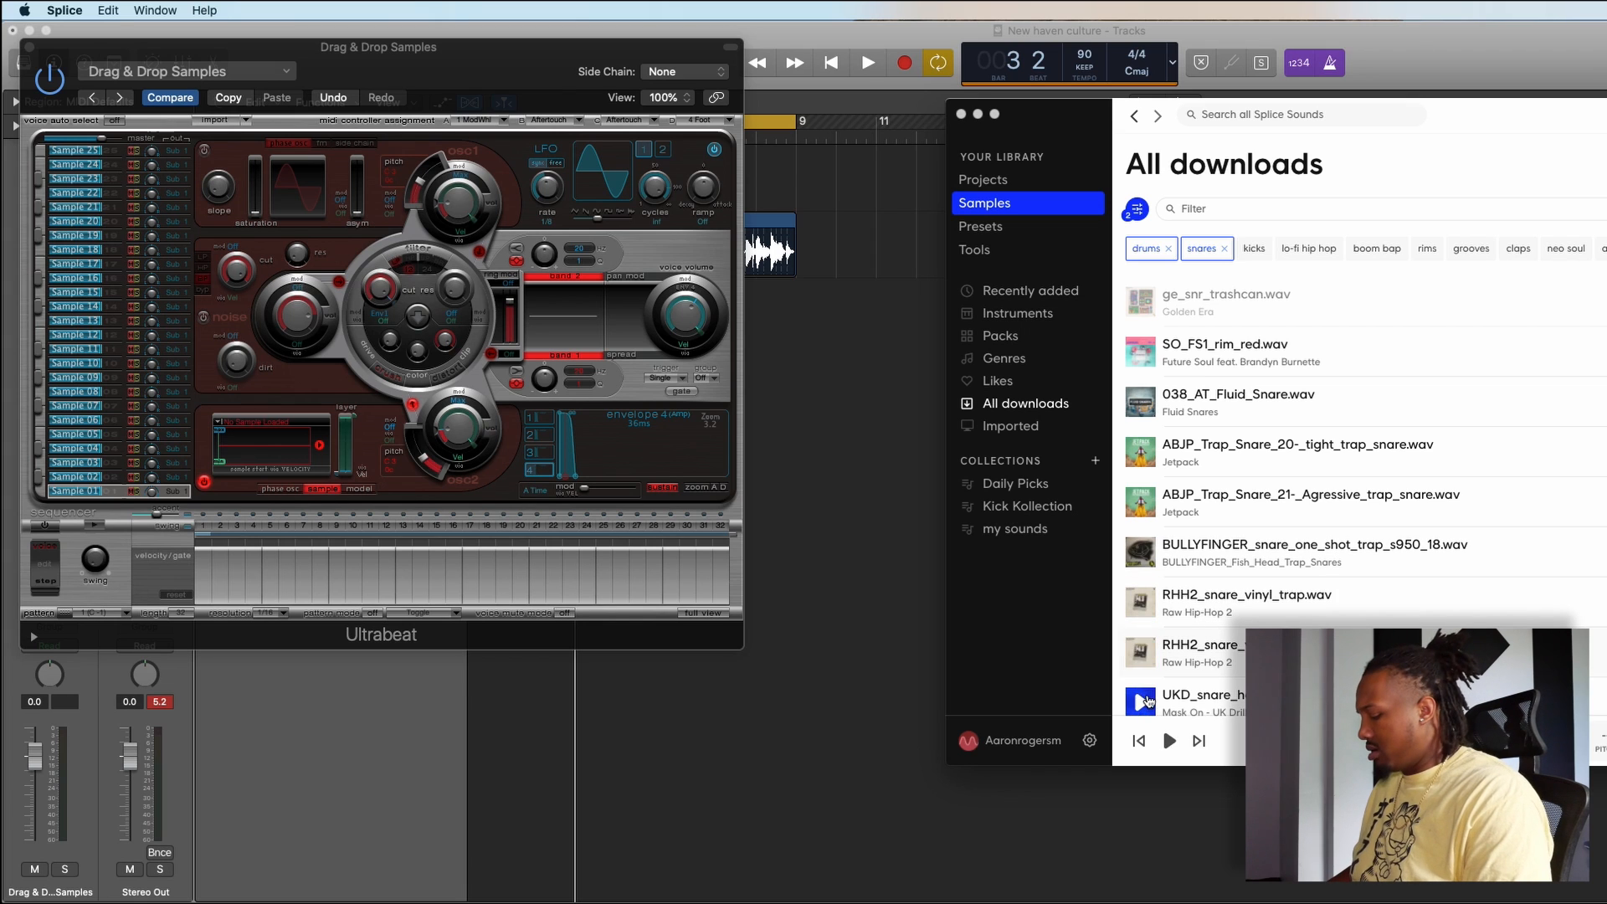
left_click(1141, 703)
scroll(1156, 512, "down", 4)
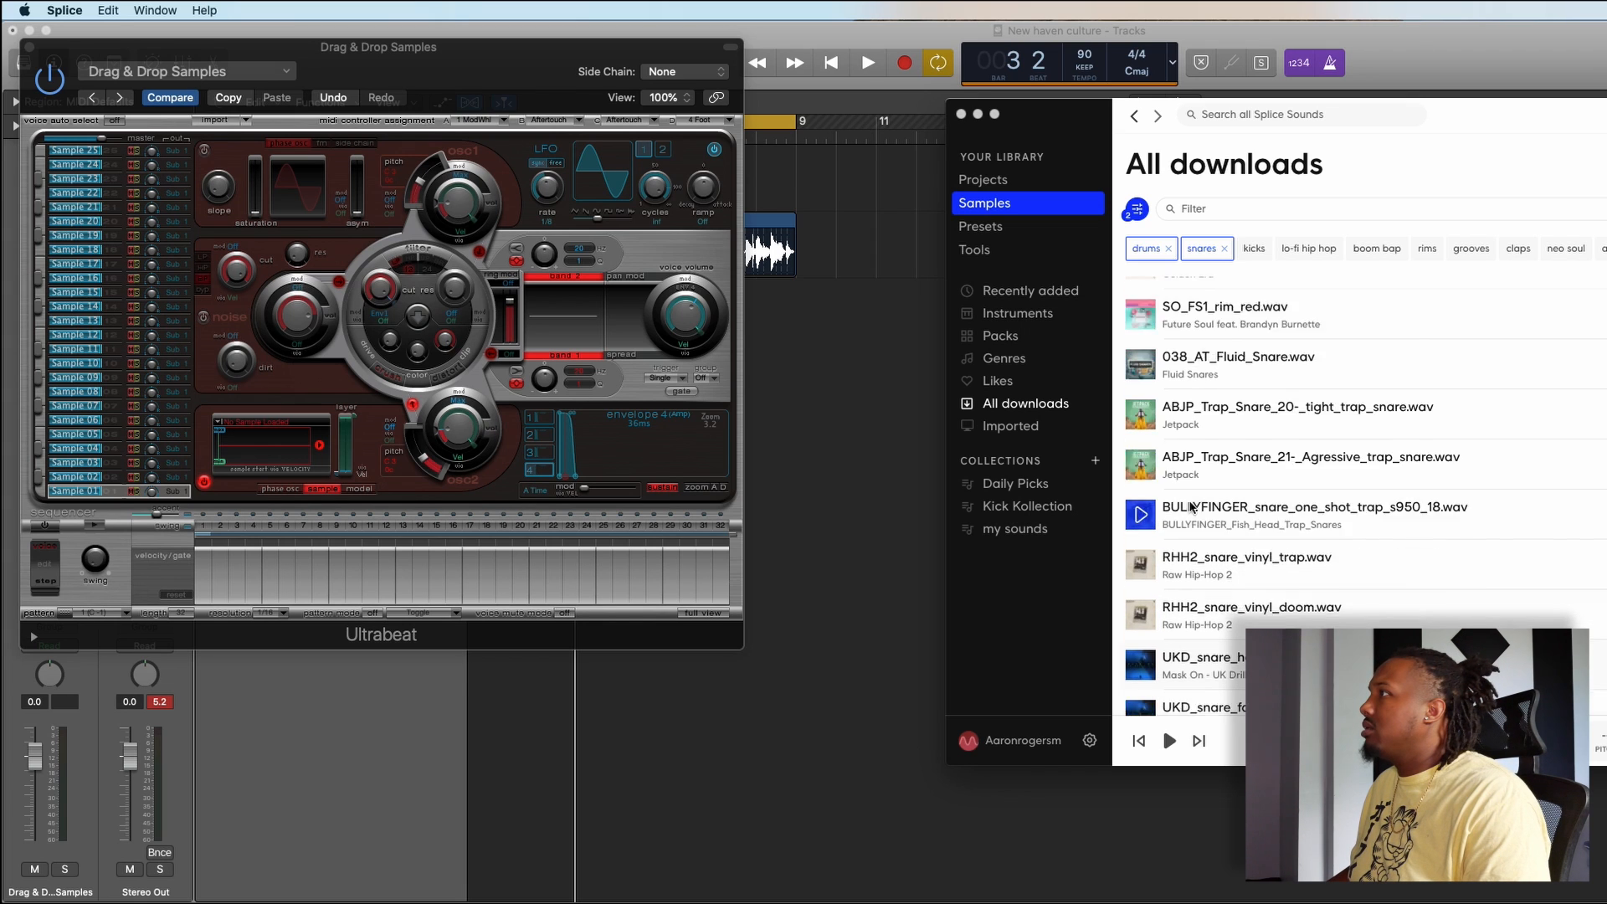
left_click(1146, 542)
left_click(1144, 595)
scroll(1145, 590, "down", 5)
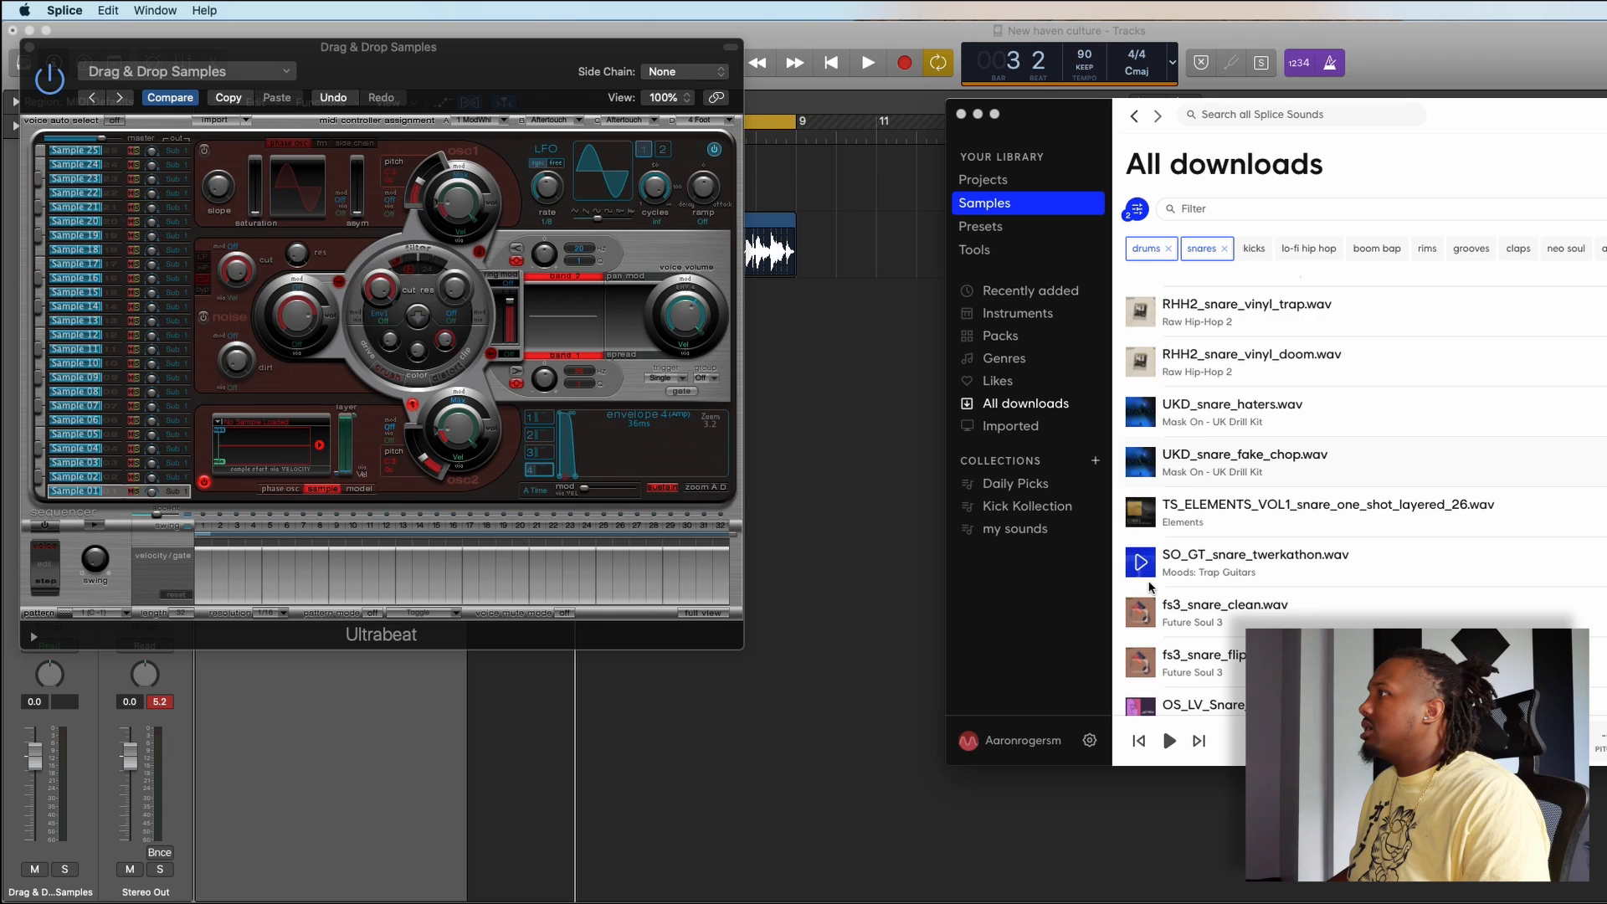
left_click(1151, 586)
scroll(1151, 586, "down", 1)
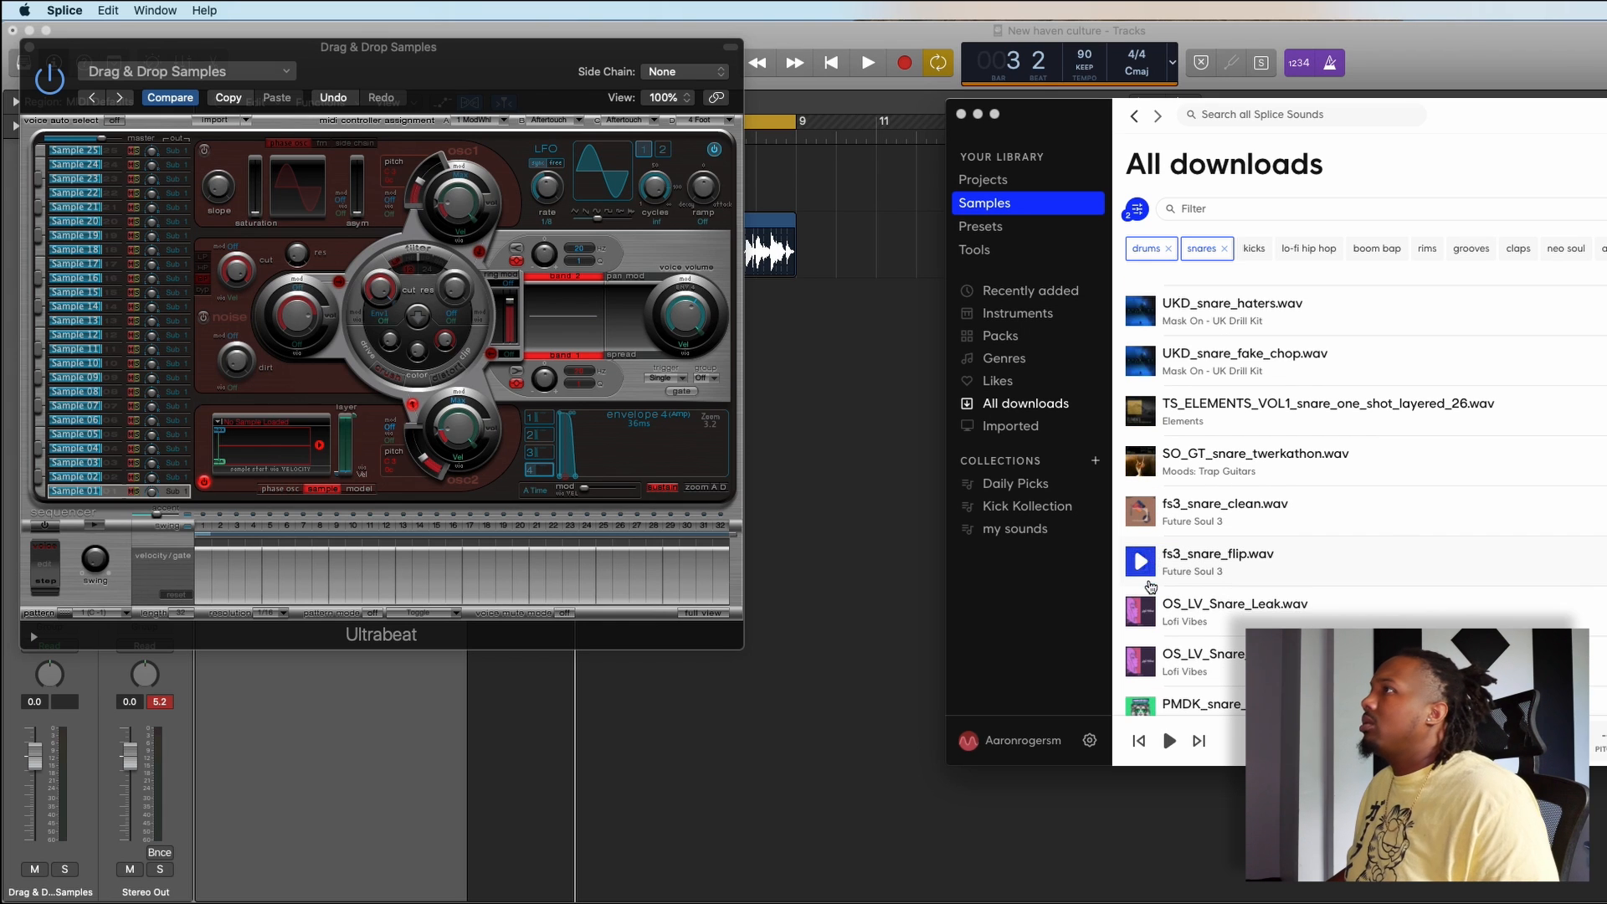
left_click(1145, 610)
- Place Ultrabeat beside Splice, load TS_ELEMENTS_VOL1_snare_one_shot_layered_26.wav into the Sample 01 sample display, test it in Logic Pro X and close Ultrabeat
left_click(867, 513)
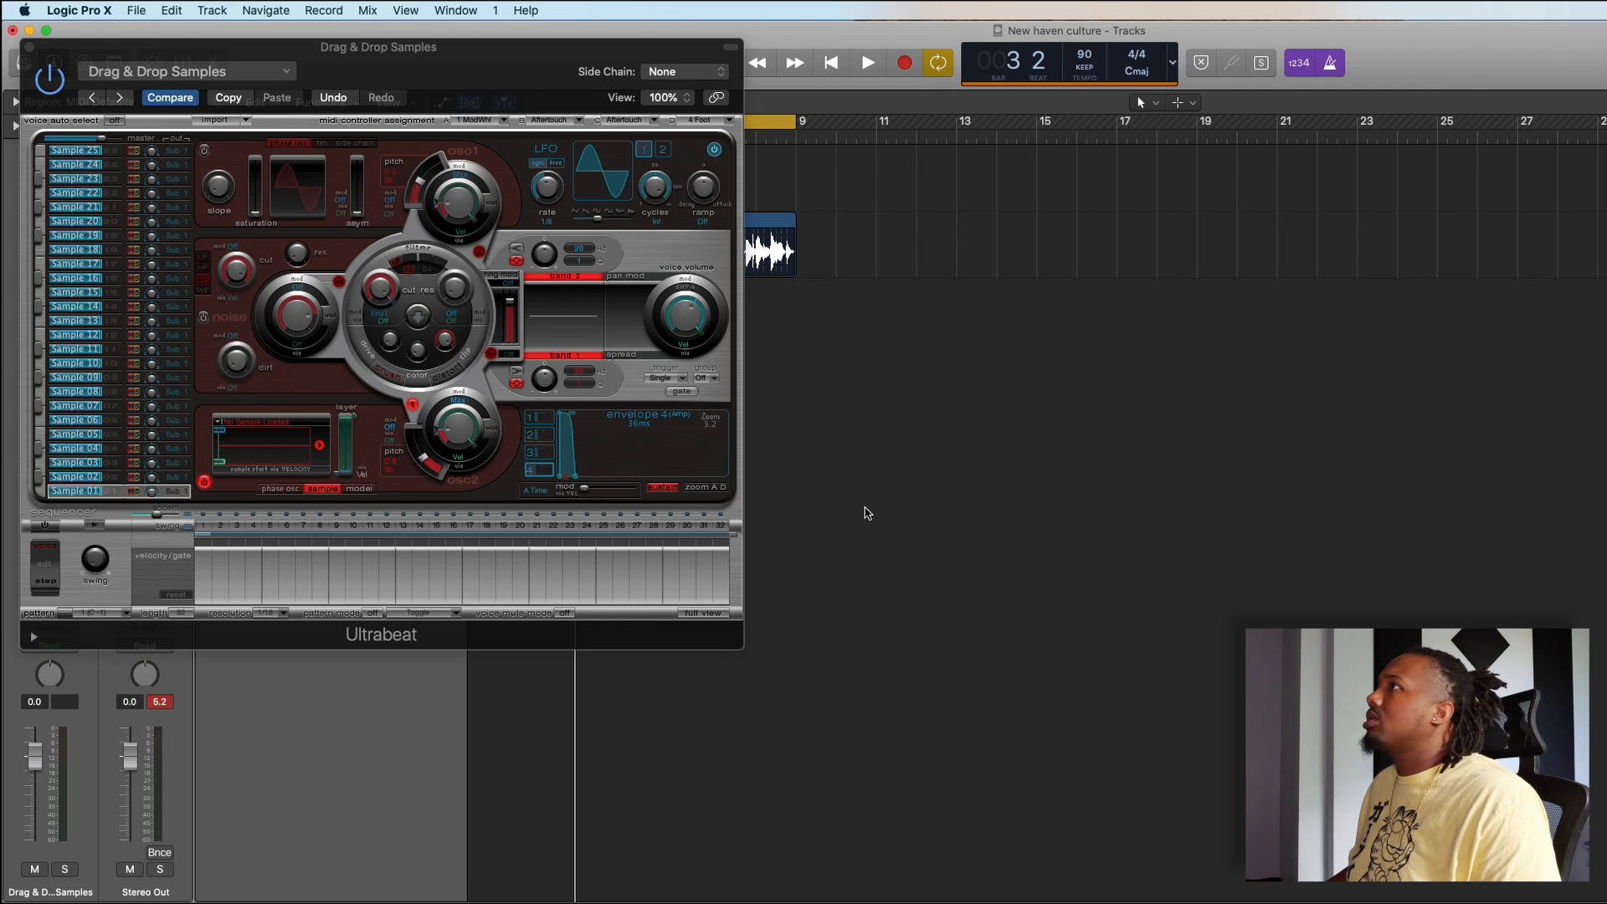
left_click_drag(368, 113, 1125, 205)
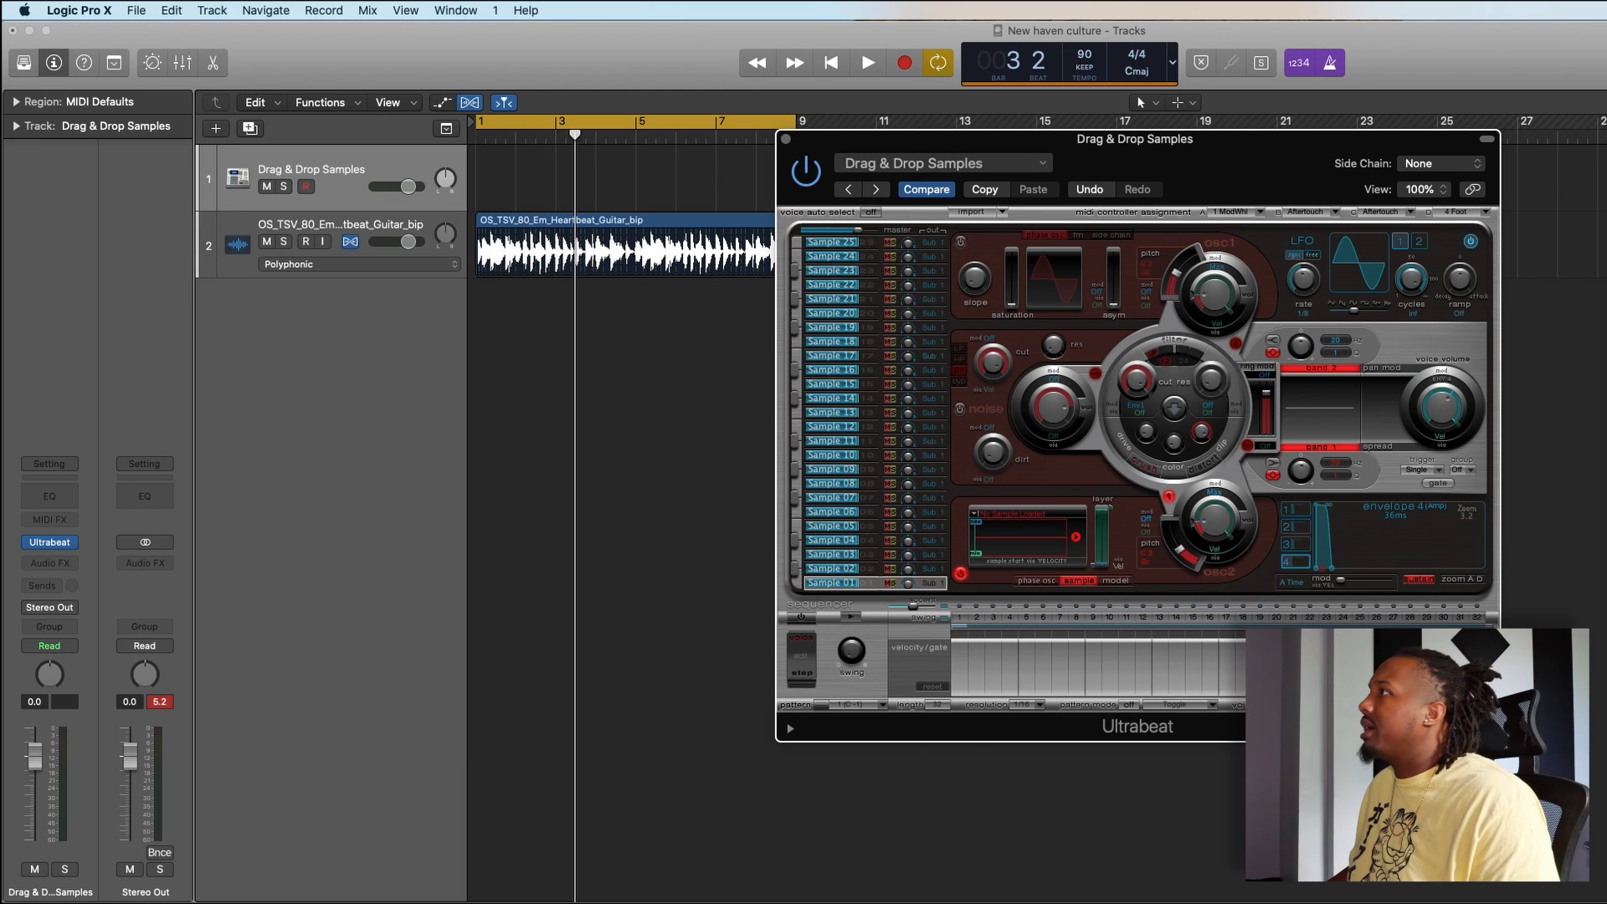
key("super+Tab")
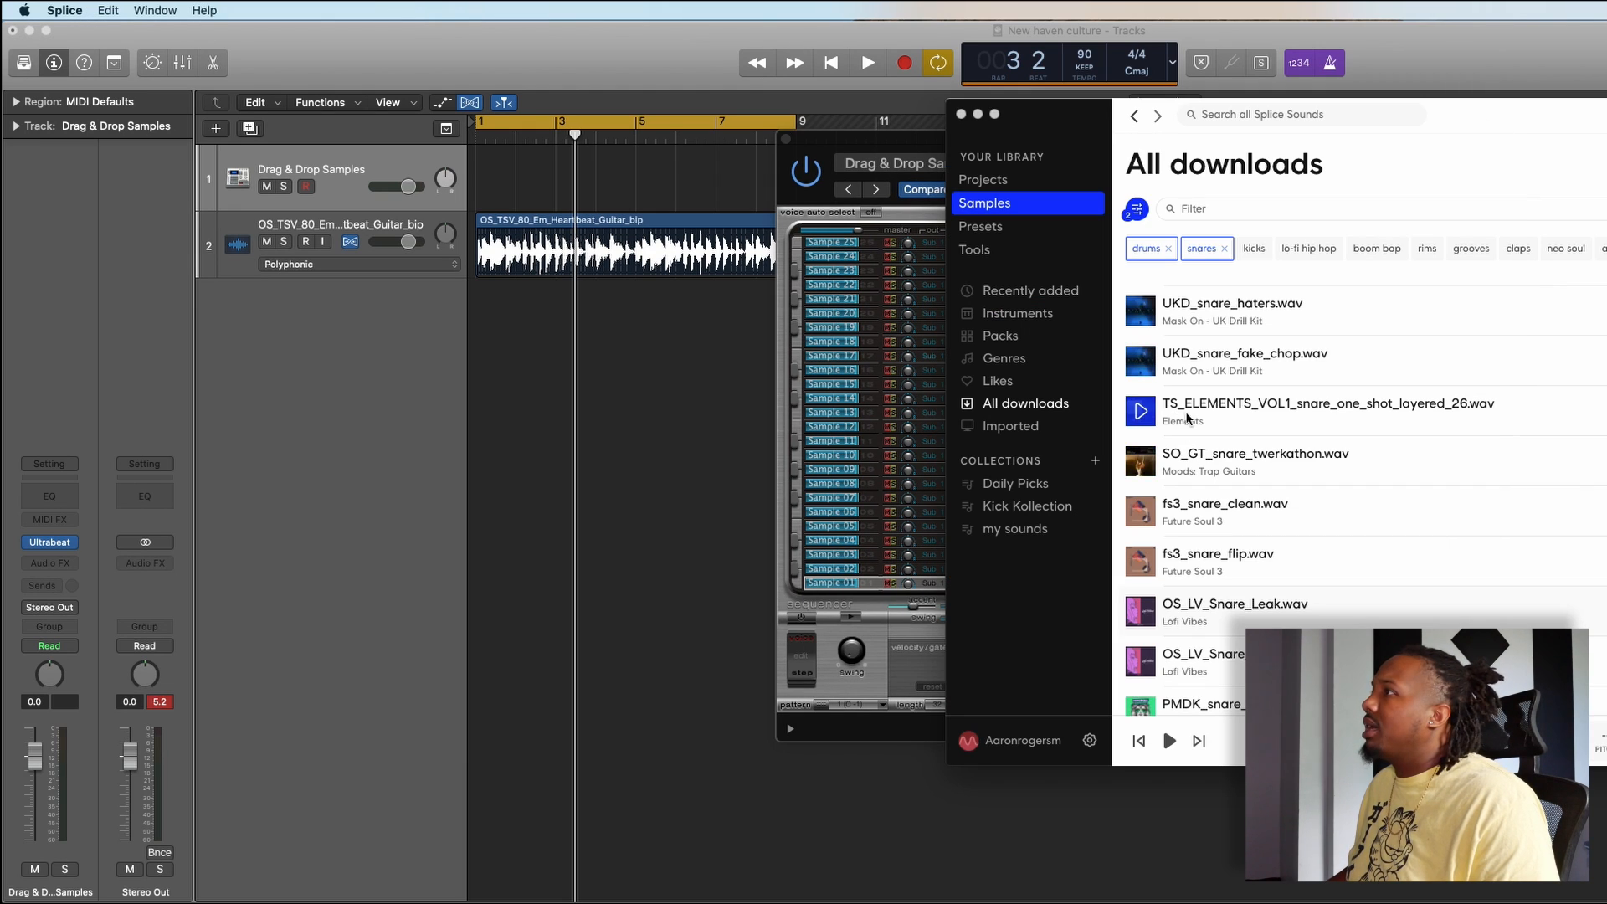
left_click_drag(1281, 407, 897, 207)
left_click_drag(892, 141, 499, 132)
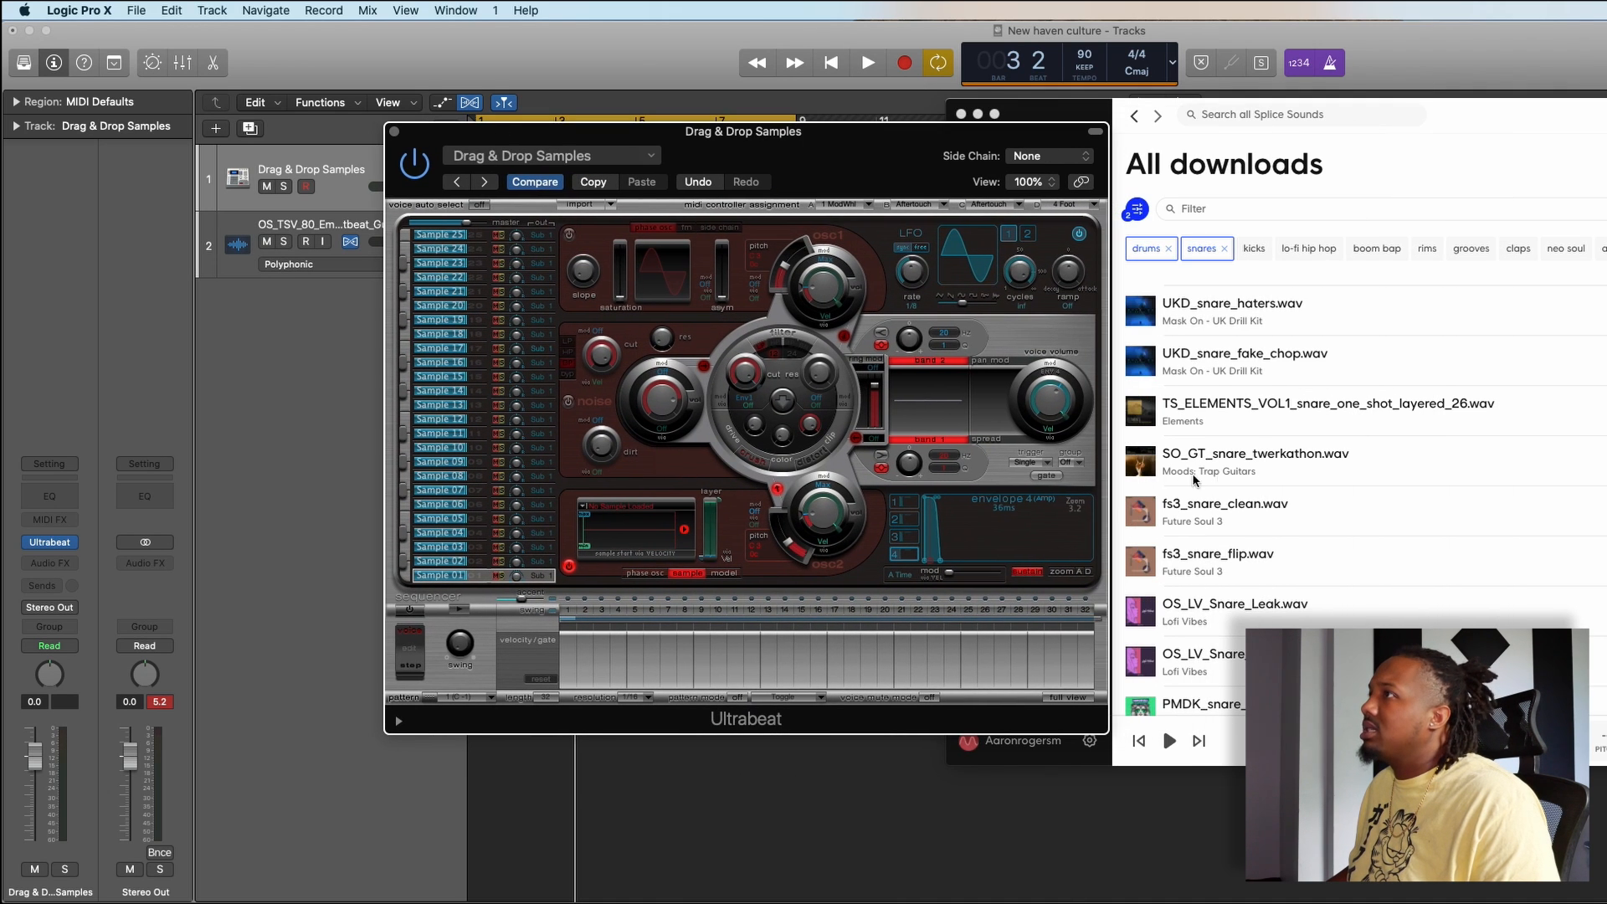
left_click_drag(1287, 407, 637, 547)
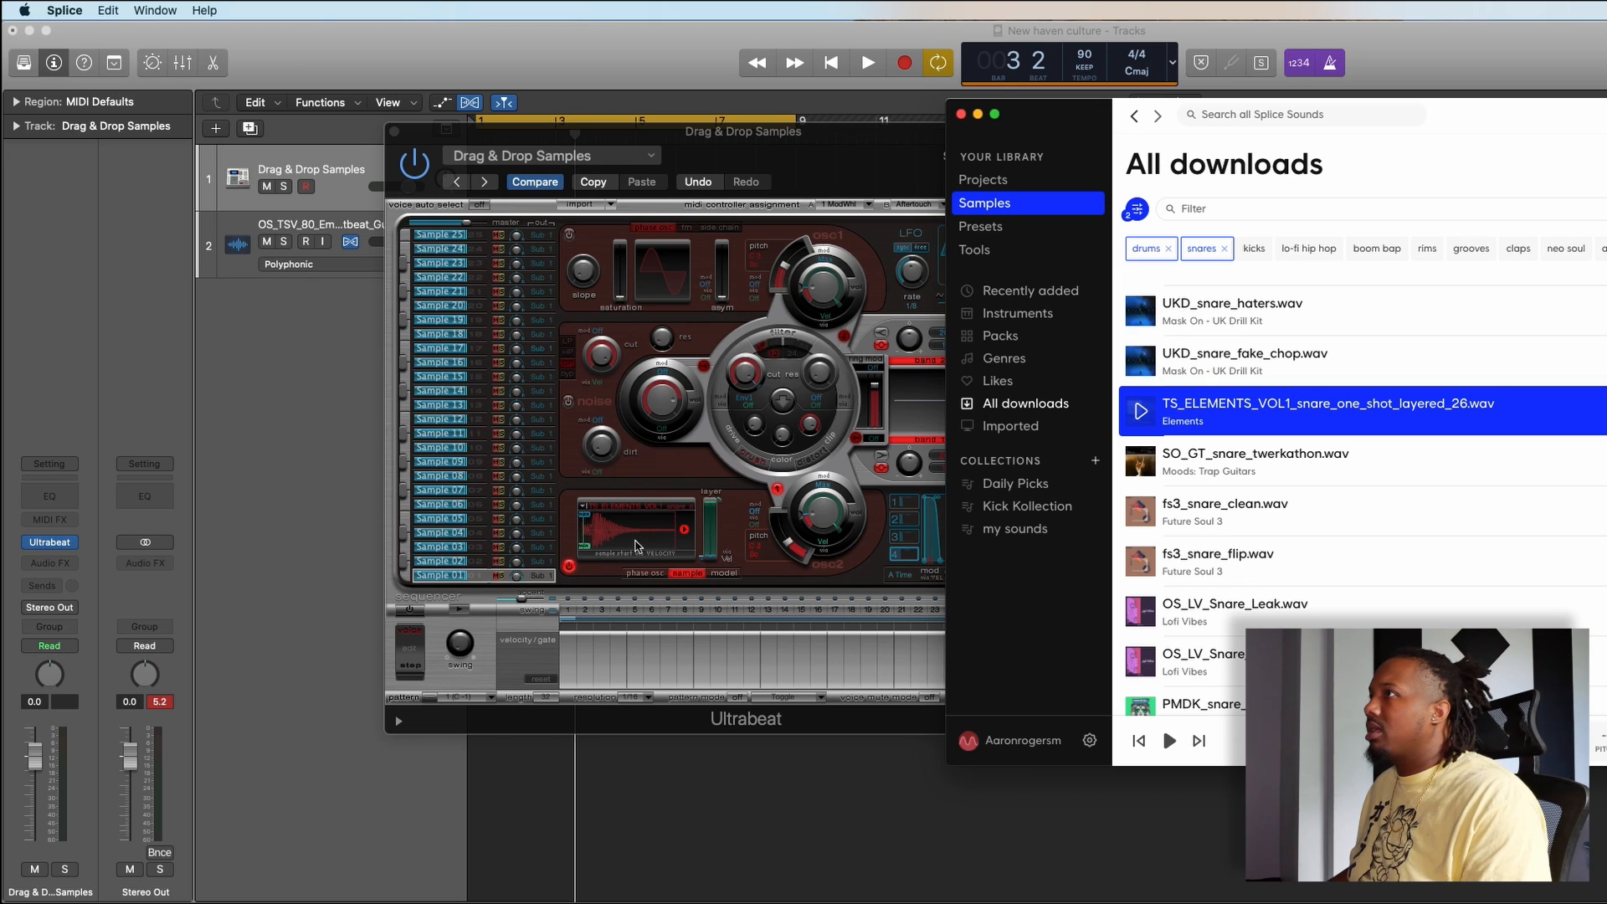
left_click(793, 843)
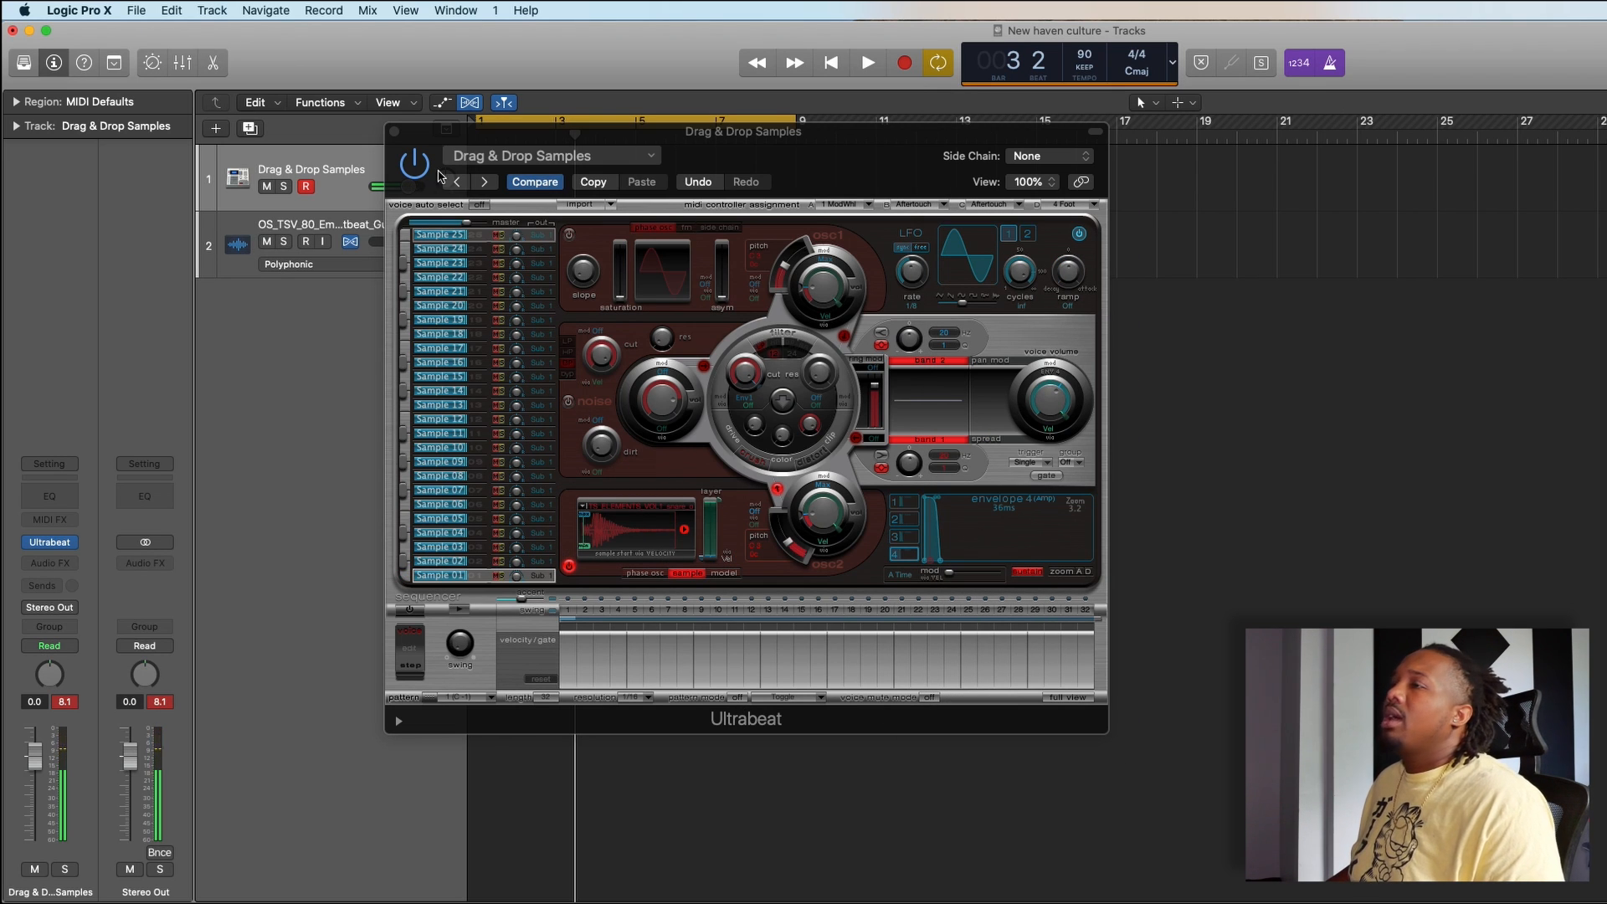
left_click(395, 132)
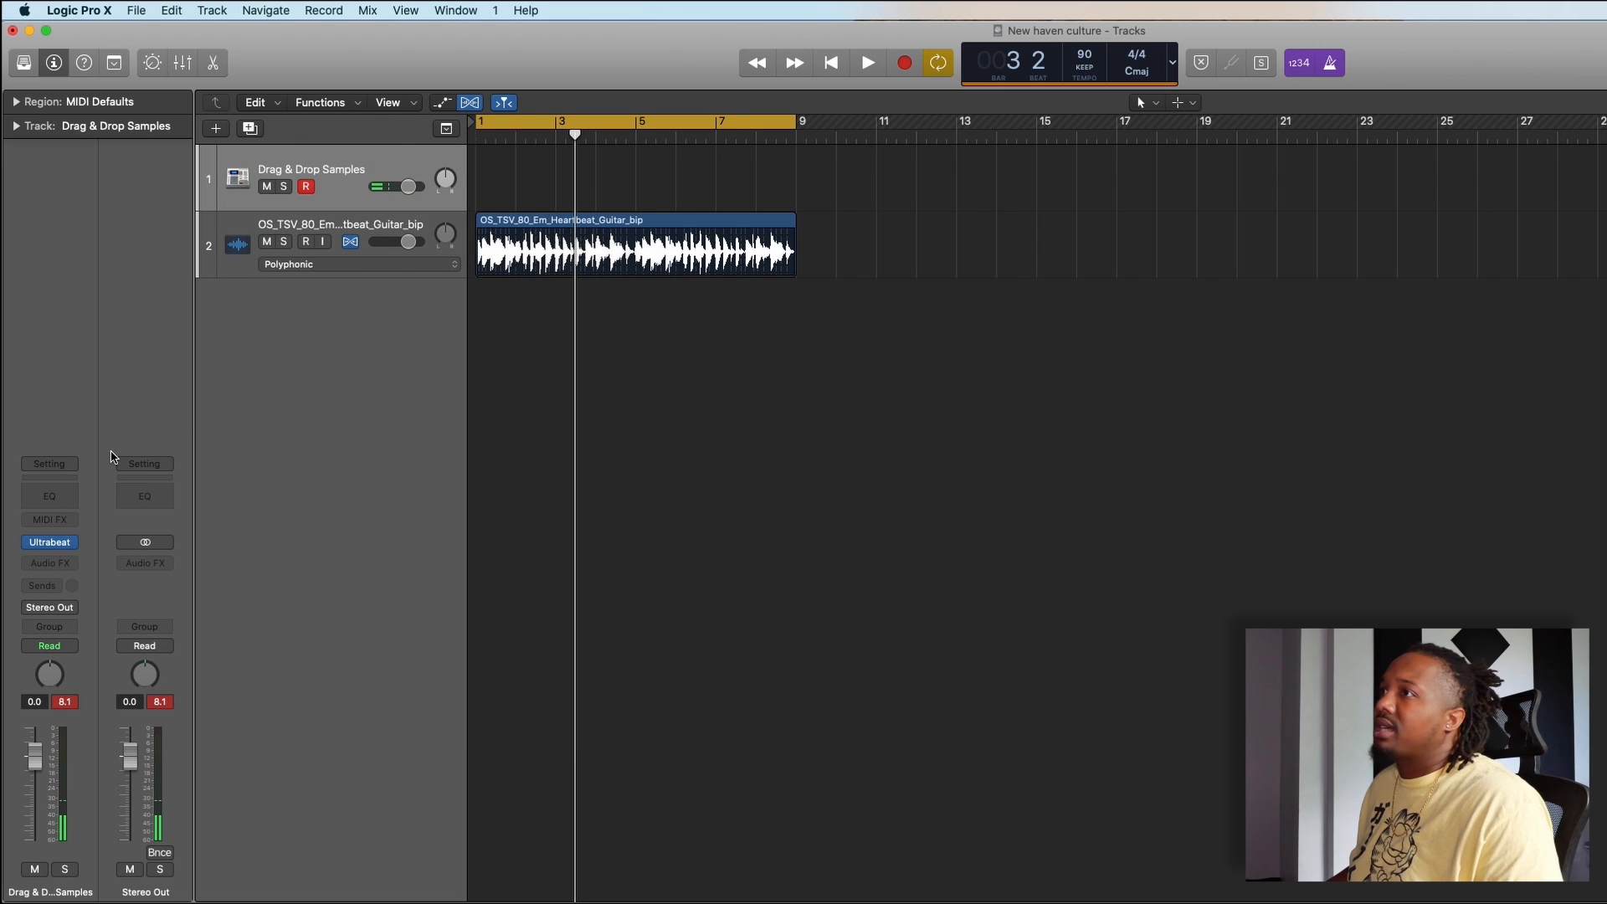
- Load the saved performance setting 004-Snares 2 on the Drag & Drop Samples channel strip
left_click(72, 466)
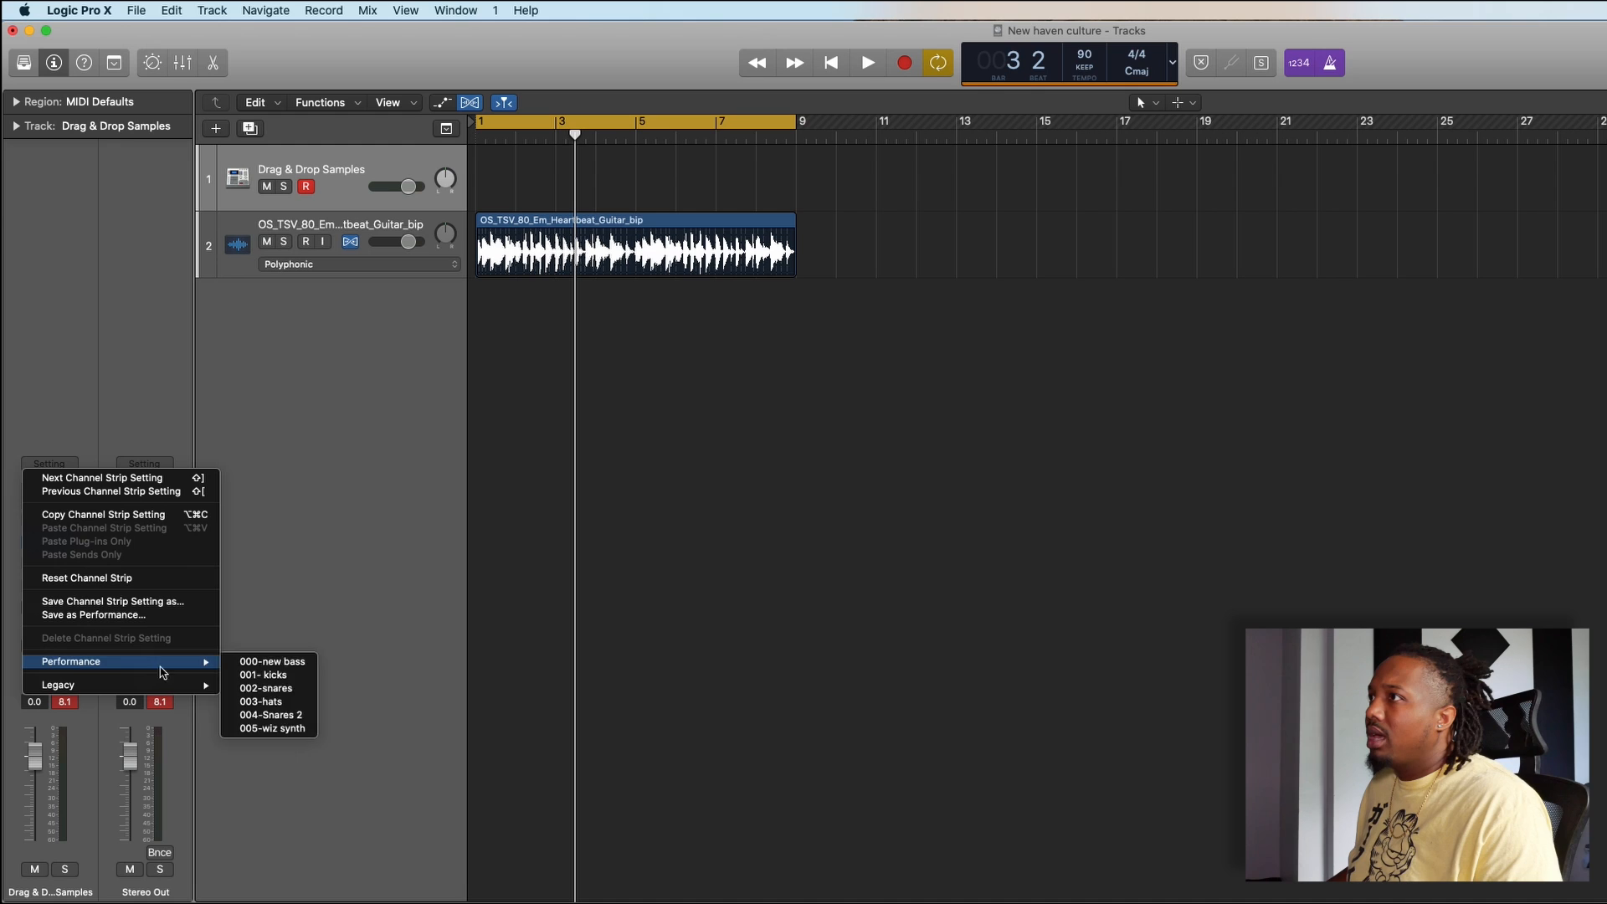
mouse_move(205, 665)
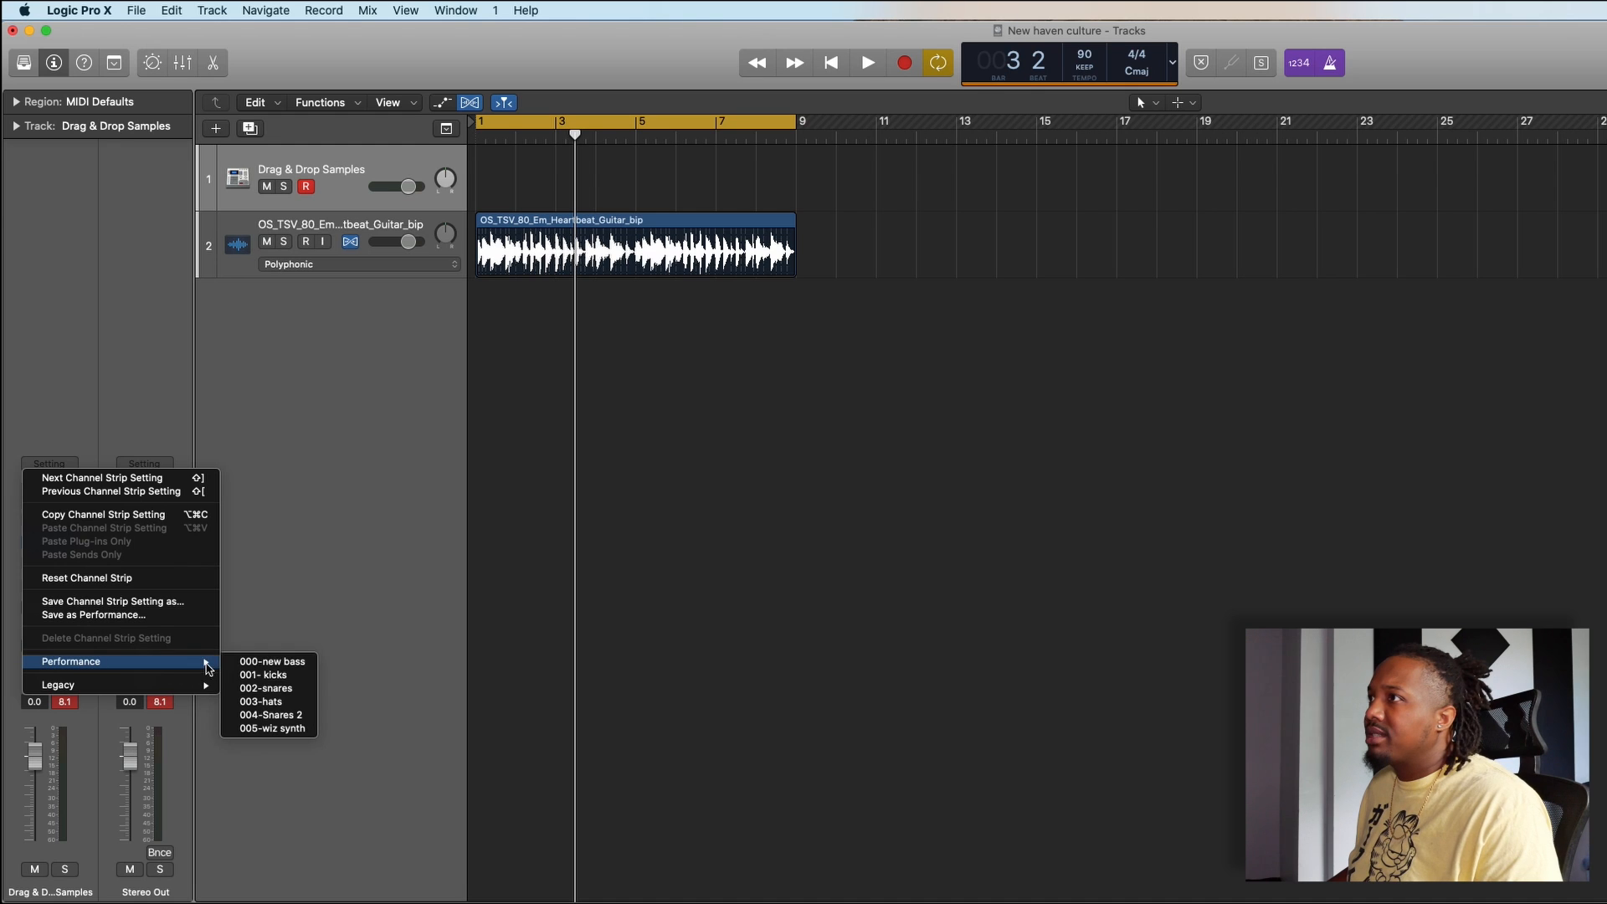
left_click(286, 716)
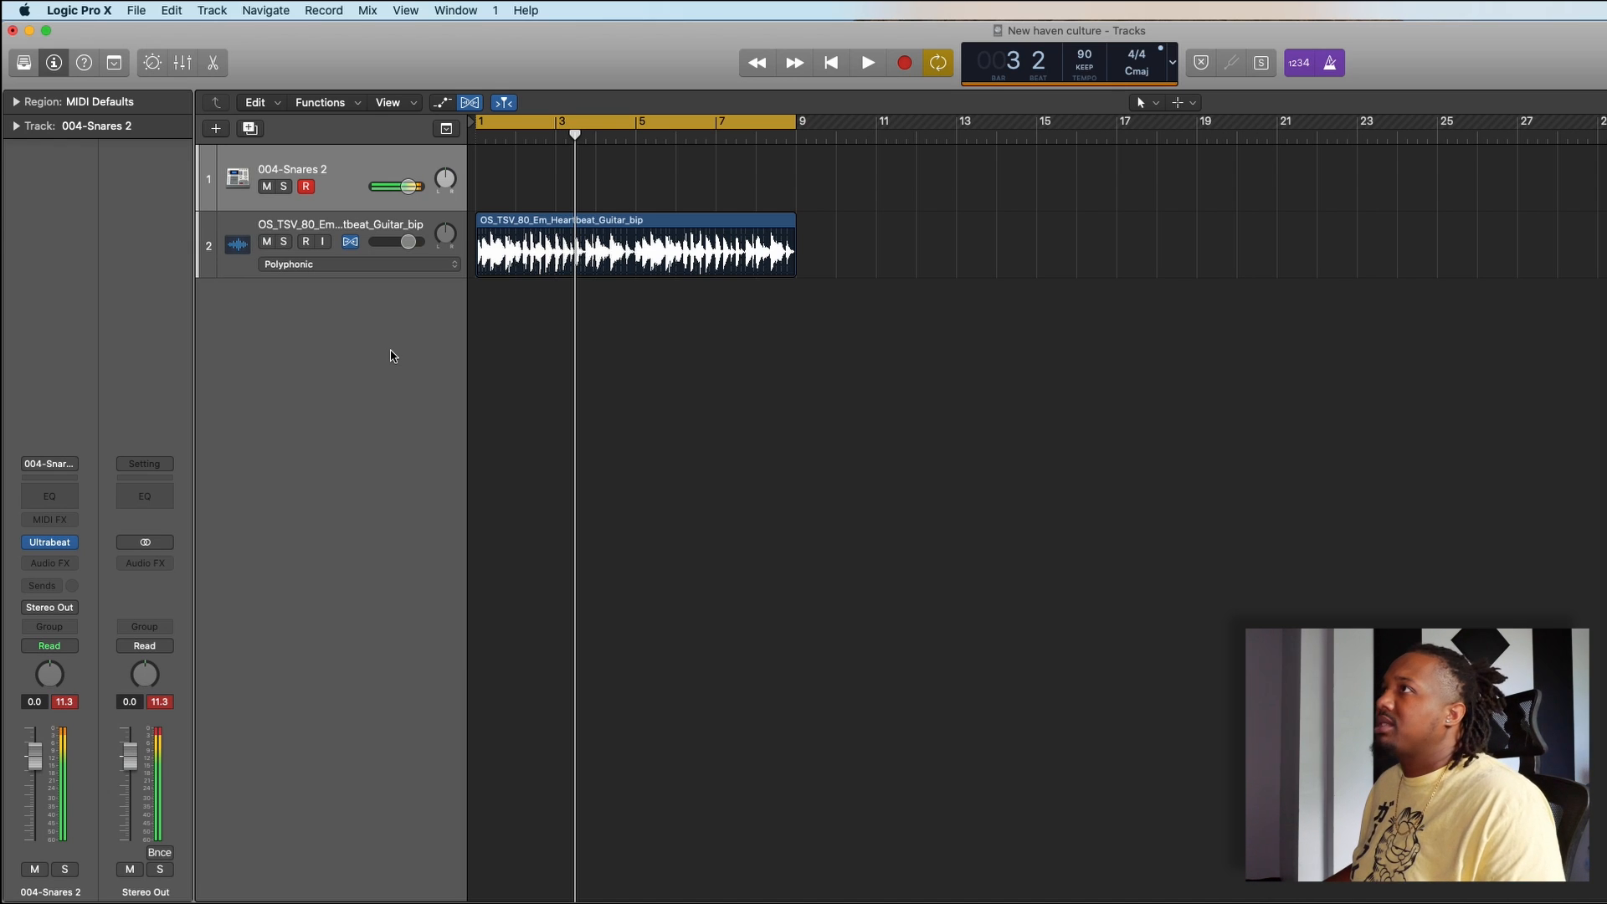
- Create one software instrument track with an empty channel strip and load Ultrabeat (Drum Synth) as its instrument
left_click(215, 129)
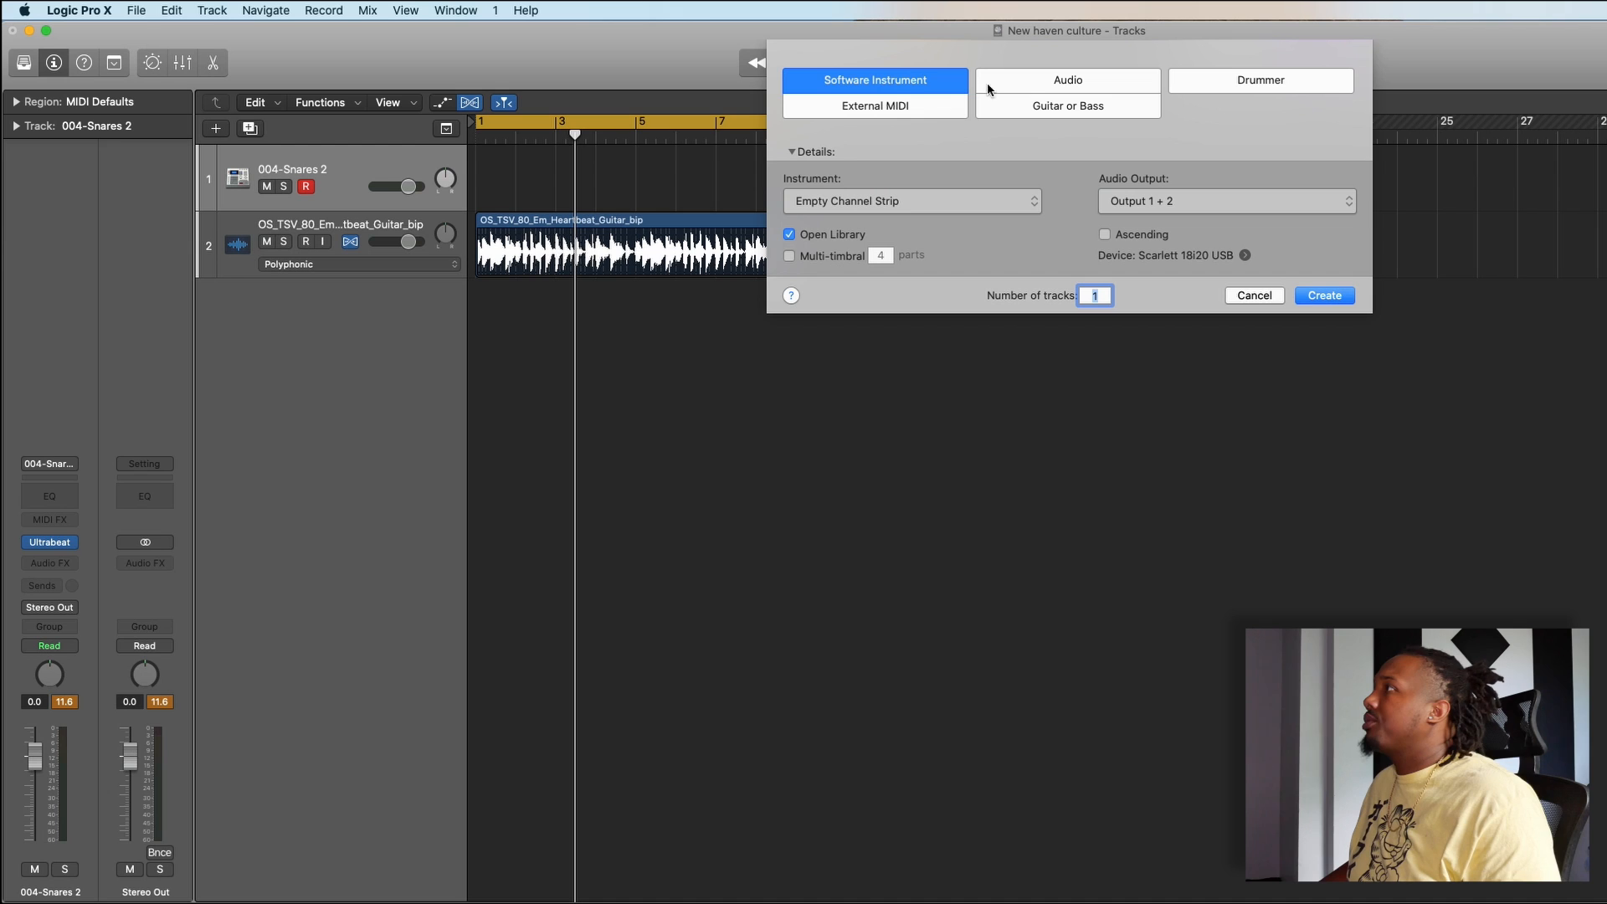
left_click(1314, 298)
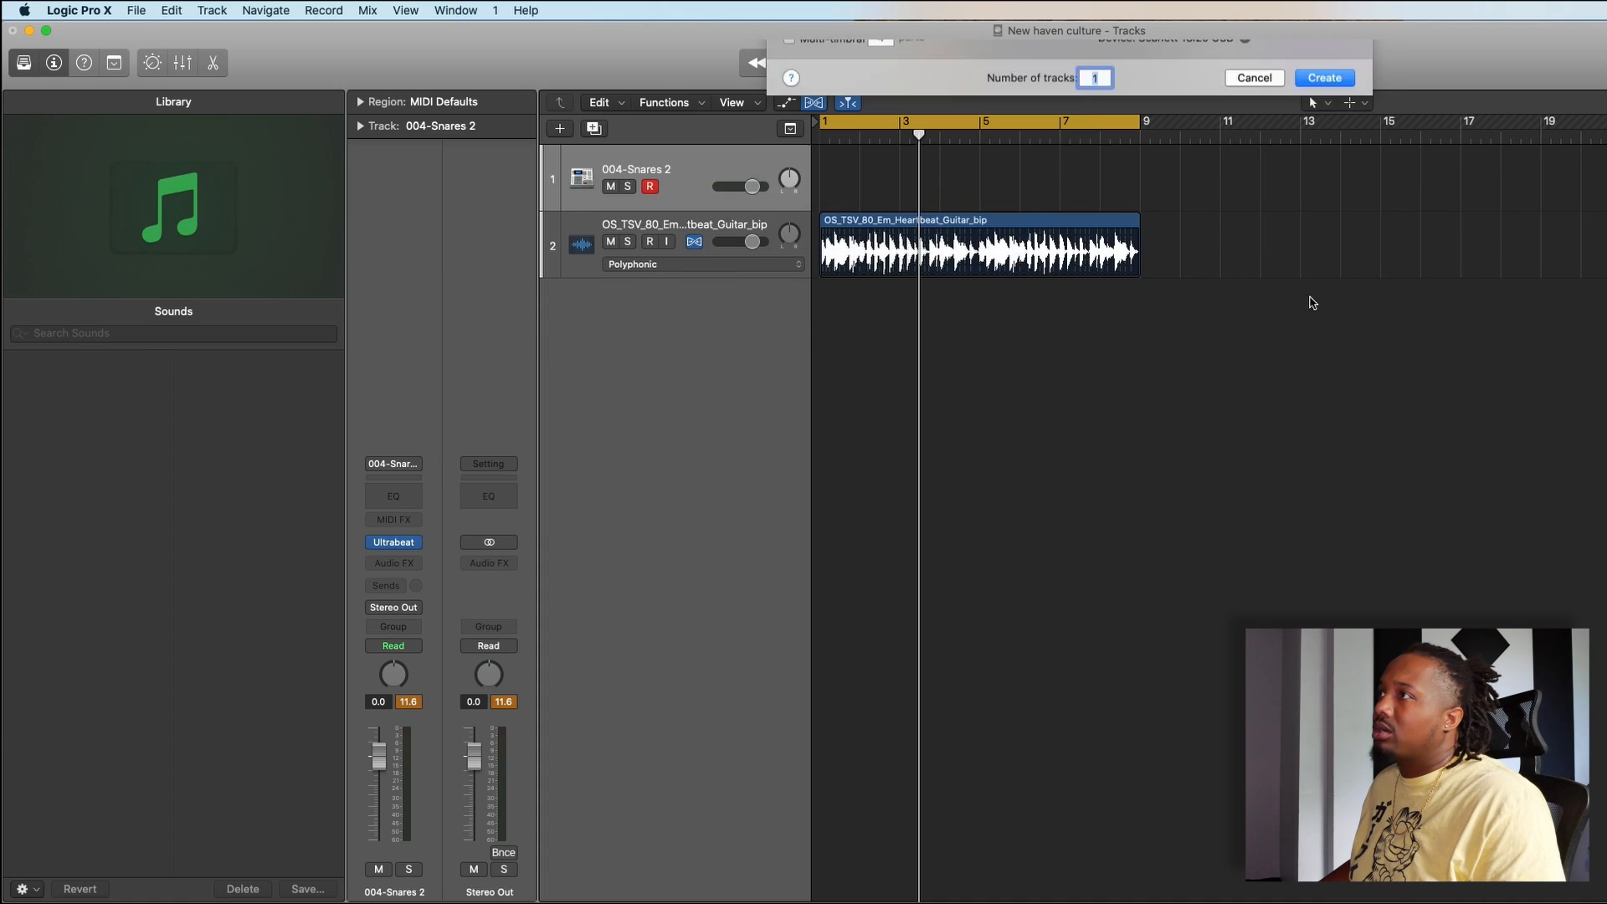
left_click(399, 542)
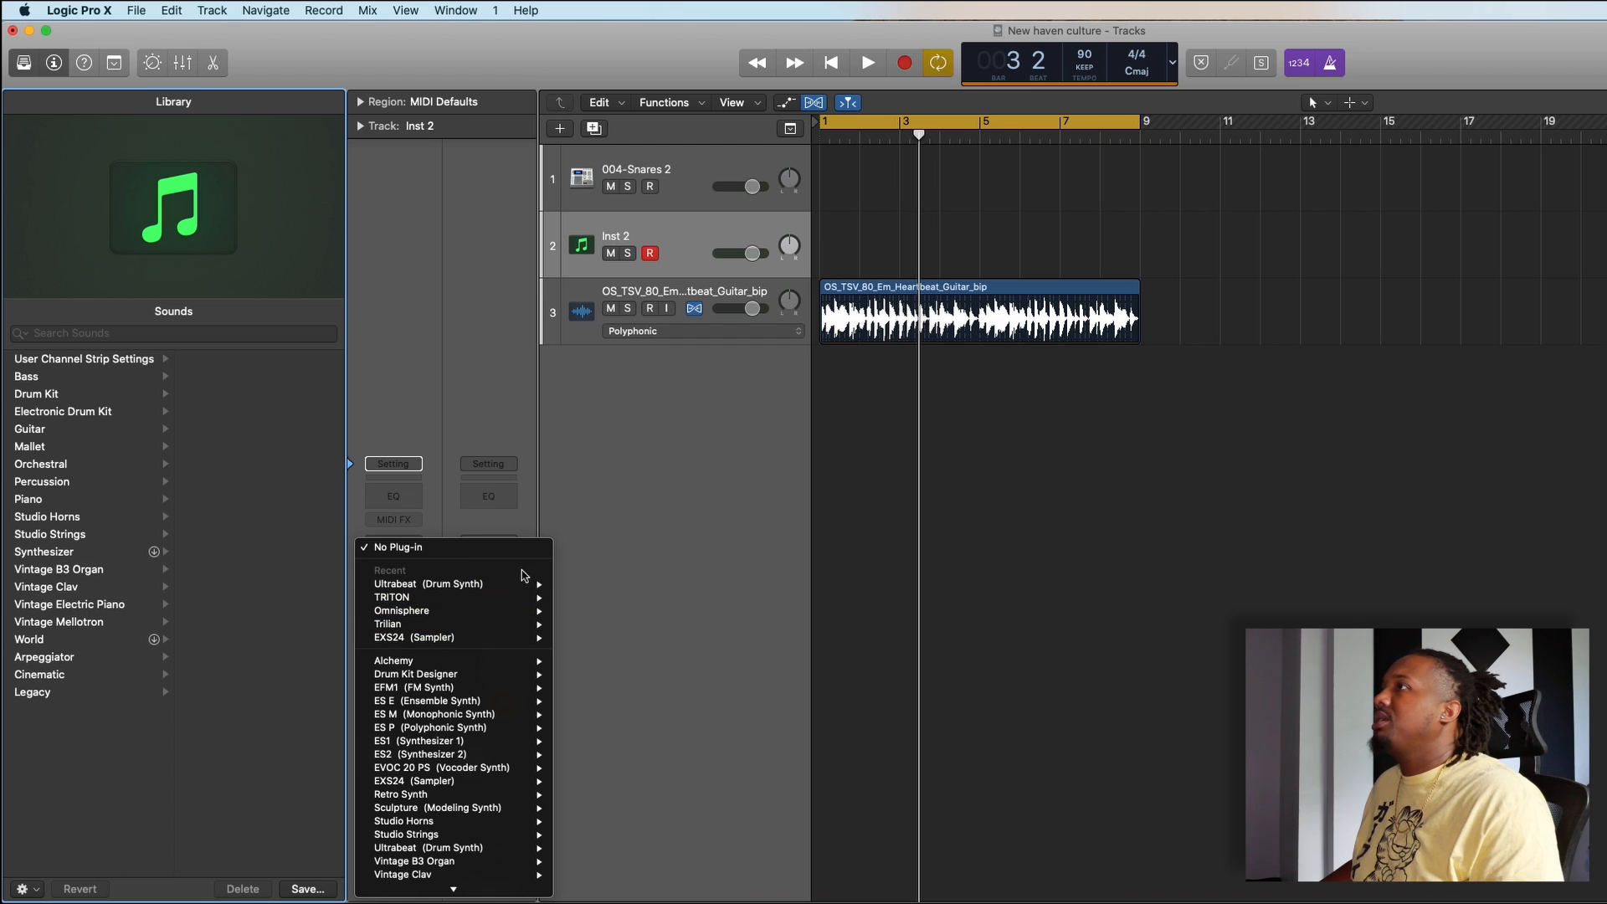
mouse_move(523, 583)
left_click(604, 594)
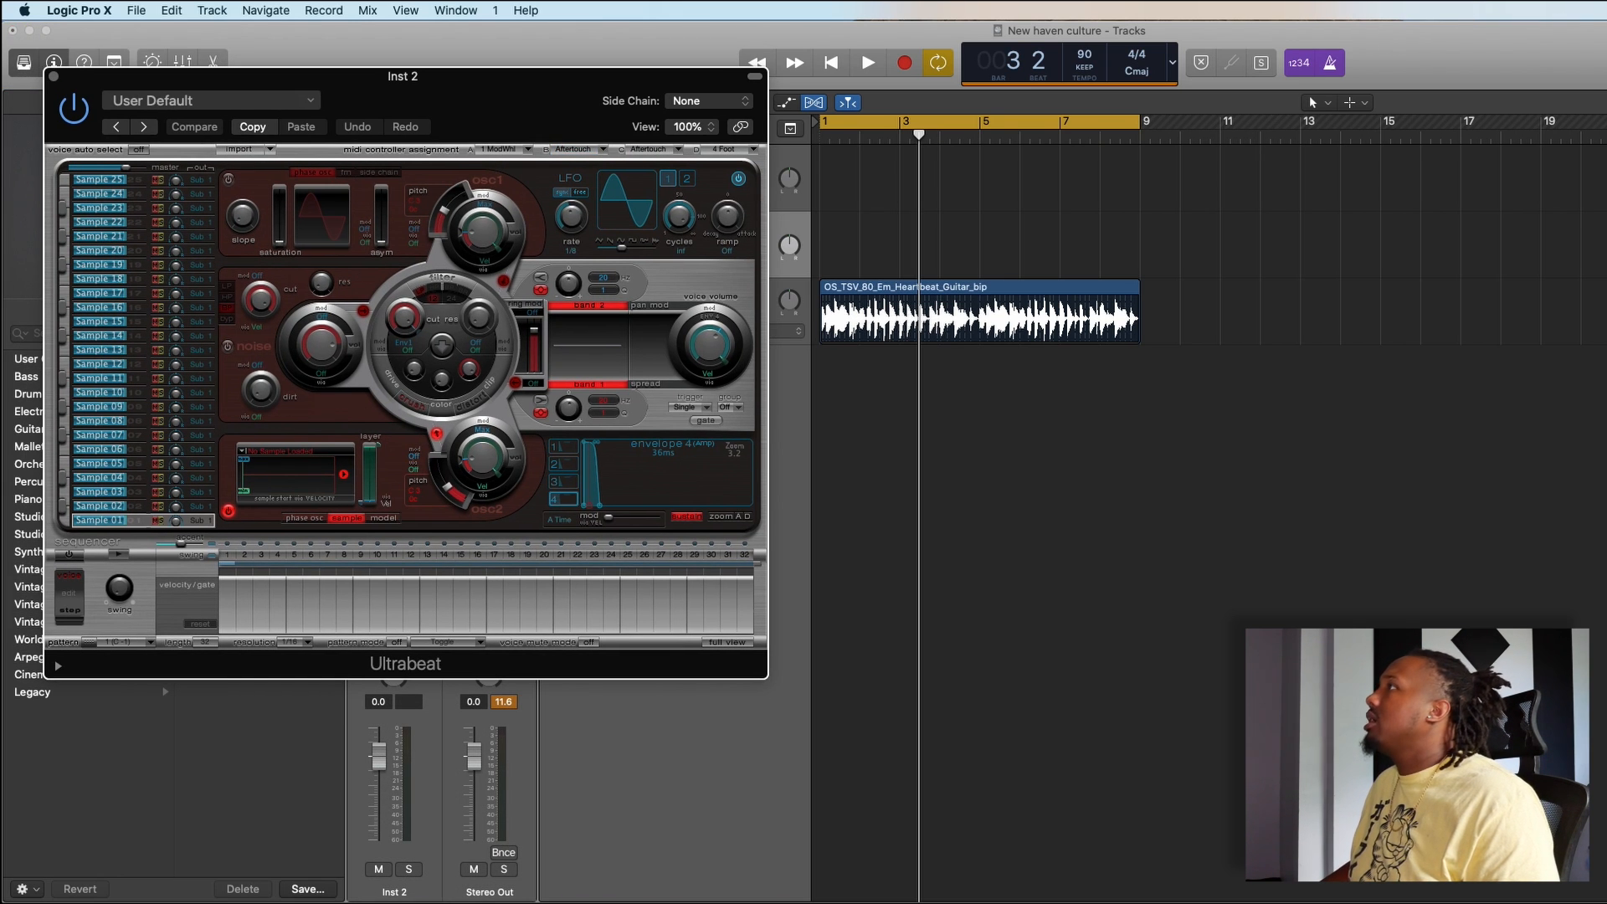
- Switch to Splice and filter the drum downloads by the term hats and the closed tag
key("super+Tab")
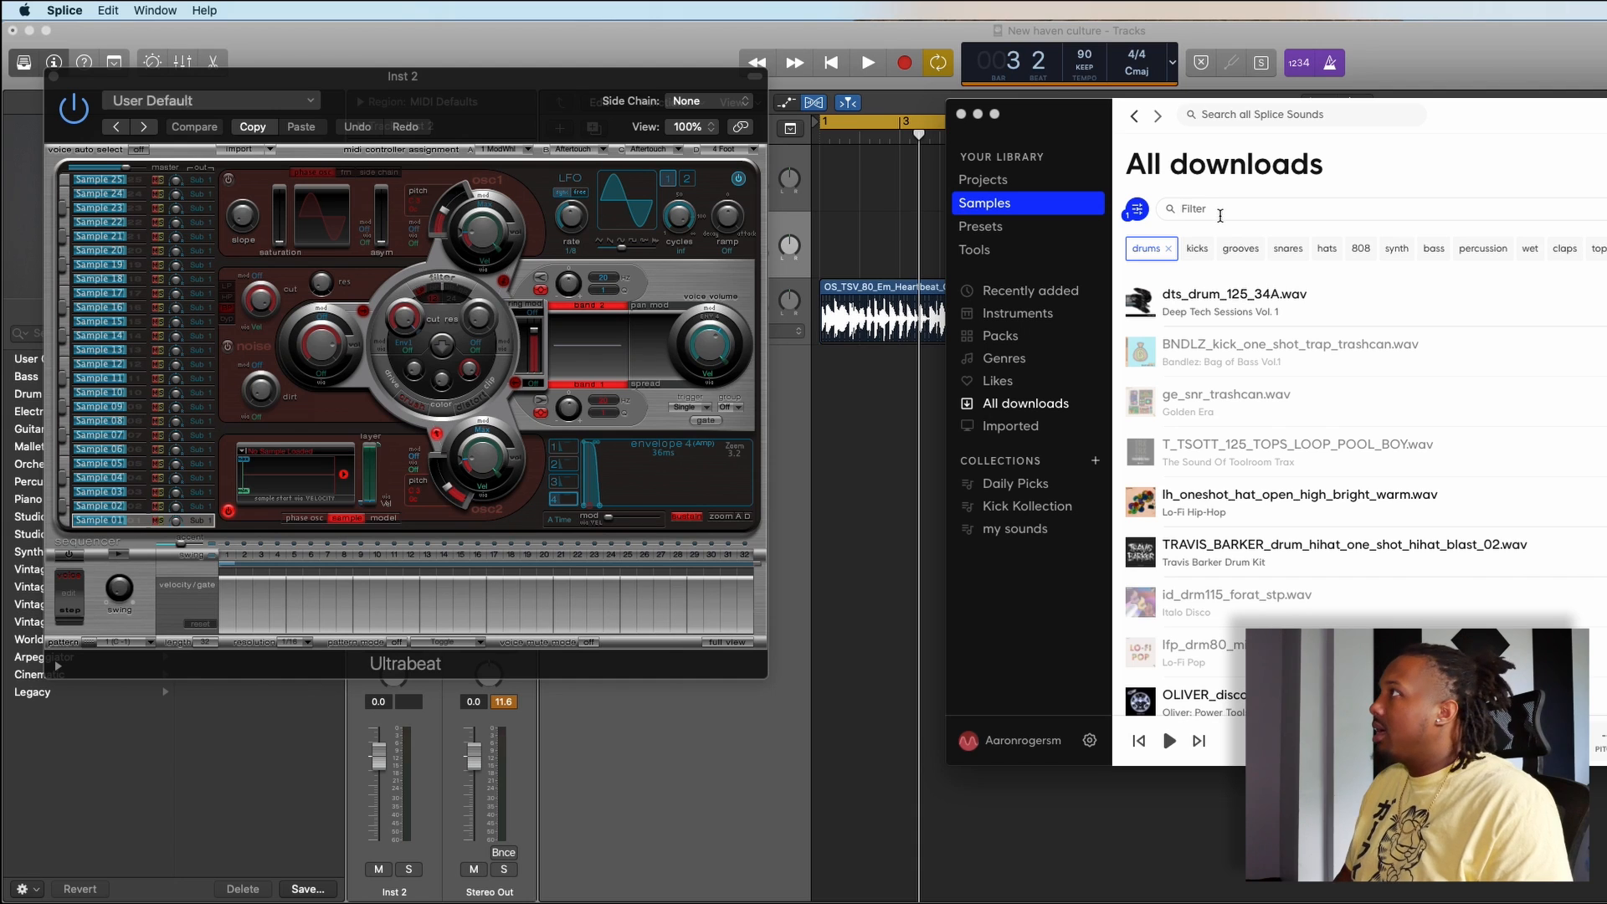
type("s")
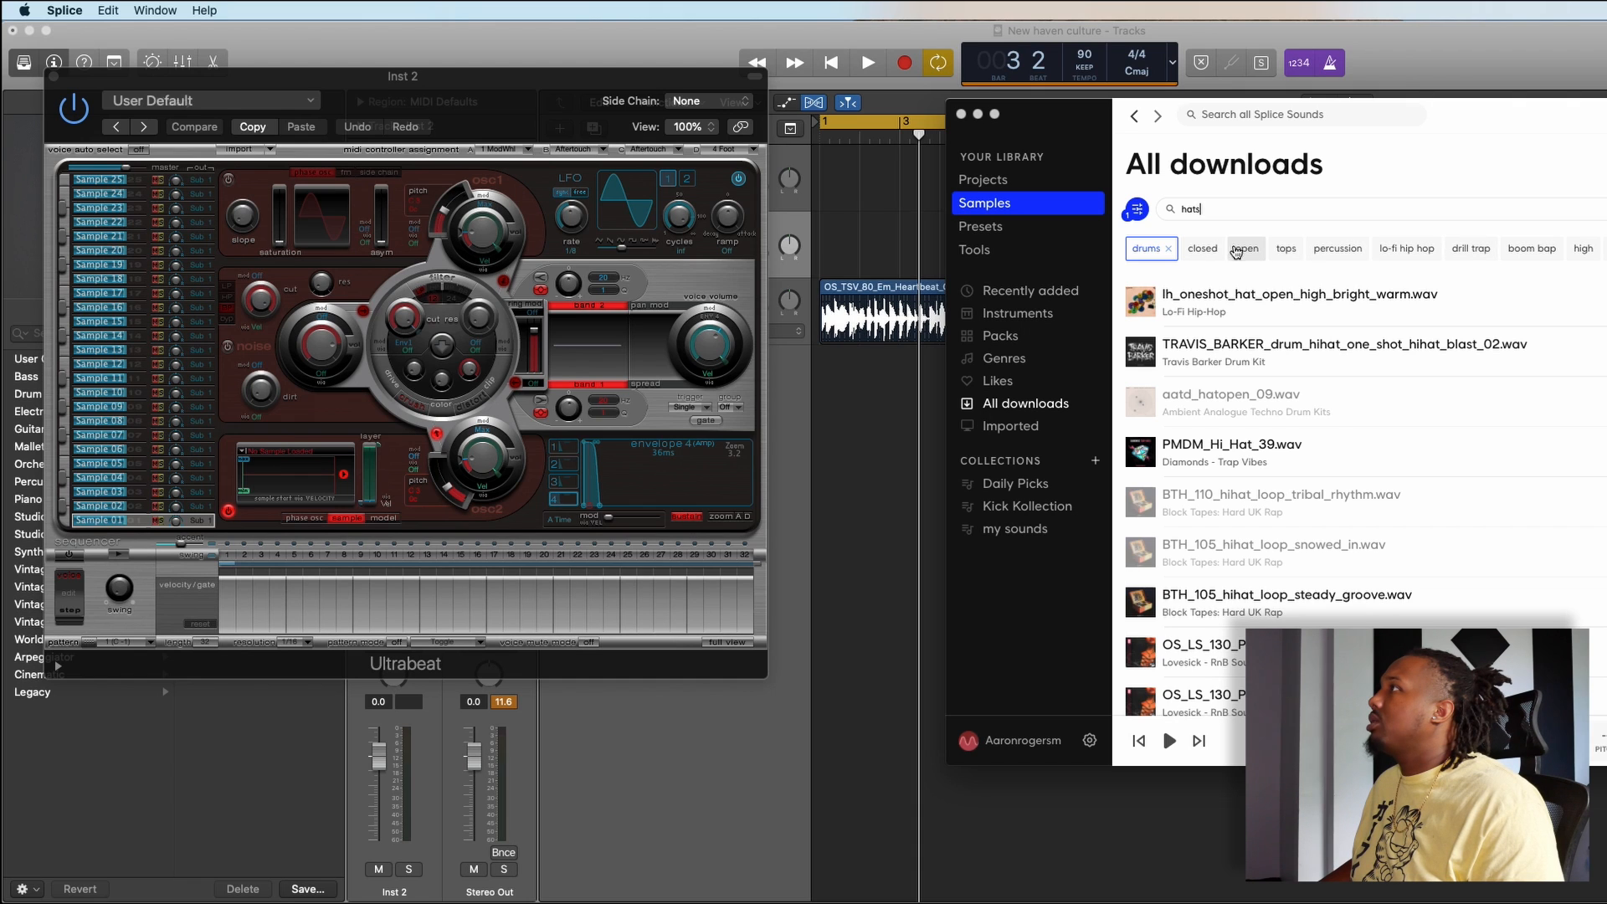
left_click(1199, 252)
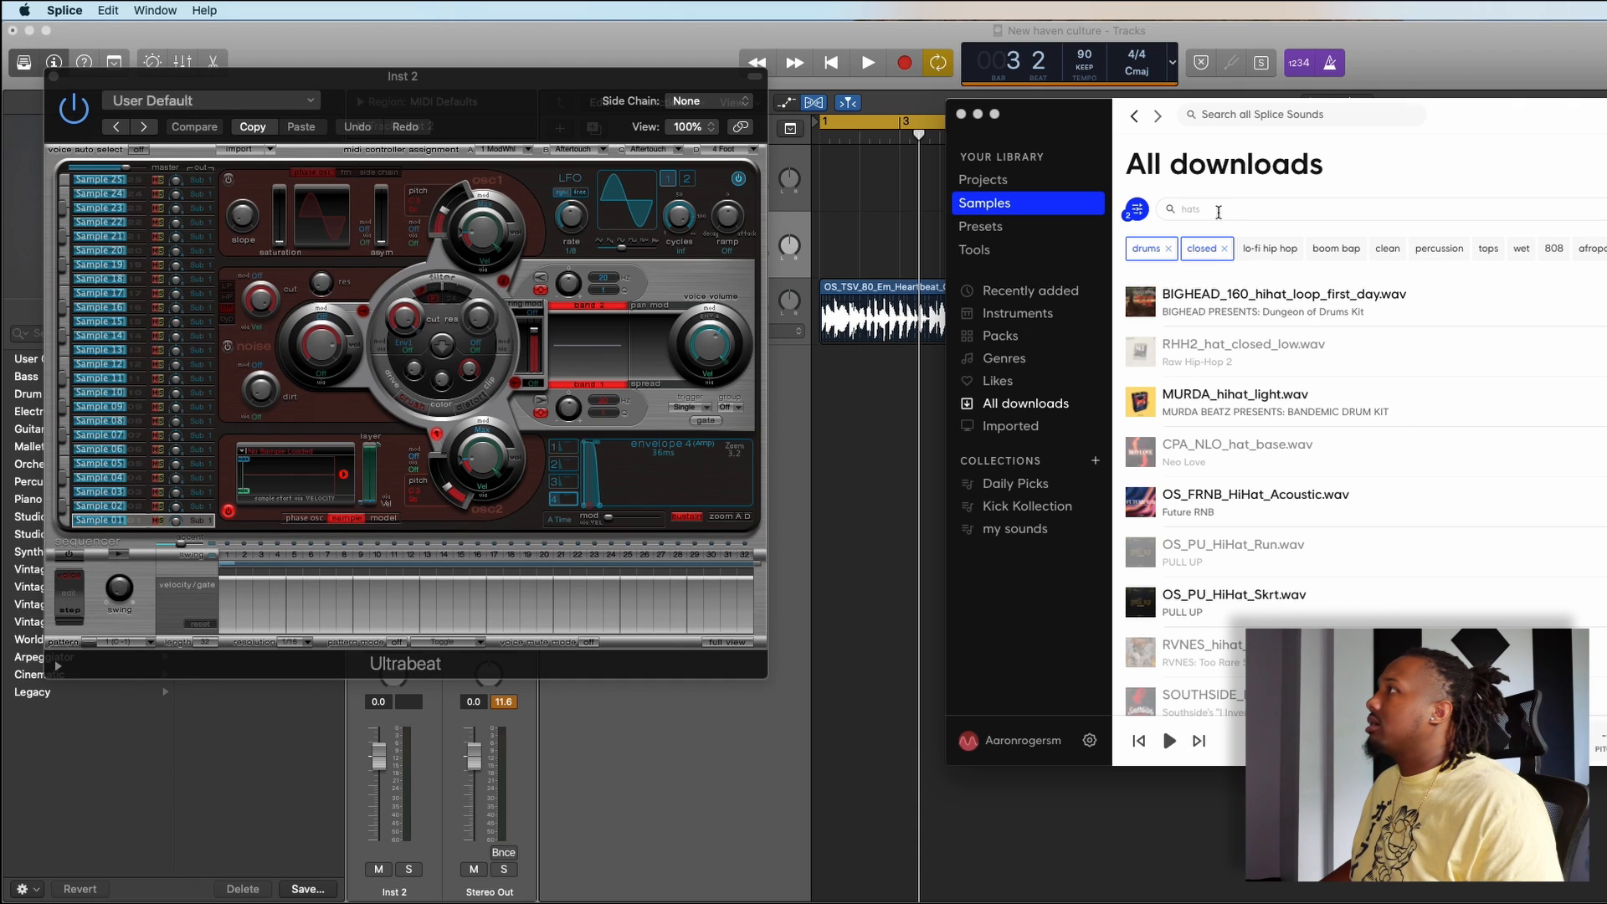
- Load MURDA_hihat_light.wav into the Inst 2 Ultrabeat's sample display, close the plug-in and test the hi-hat against the guitar loop in Logic Pro X
mouse_move(1147, 403)
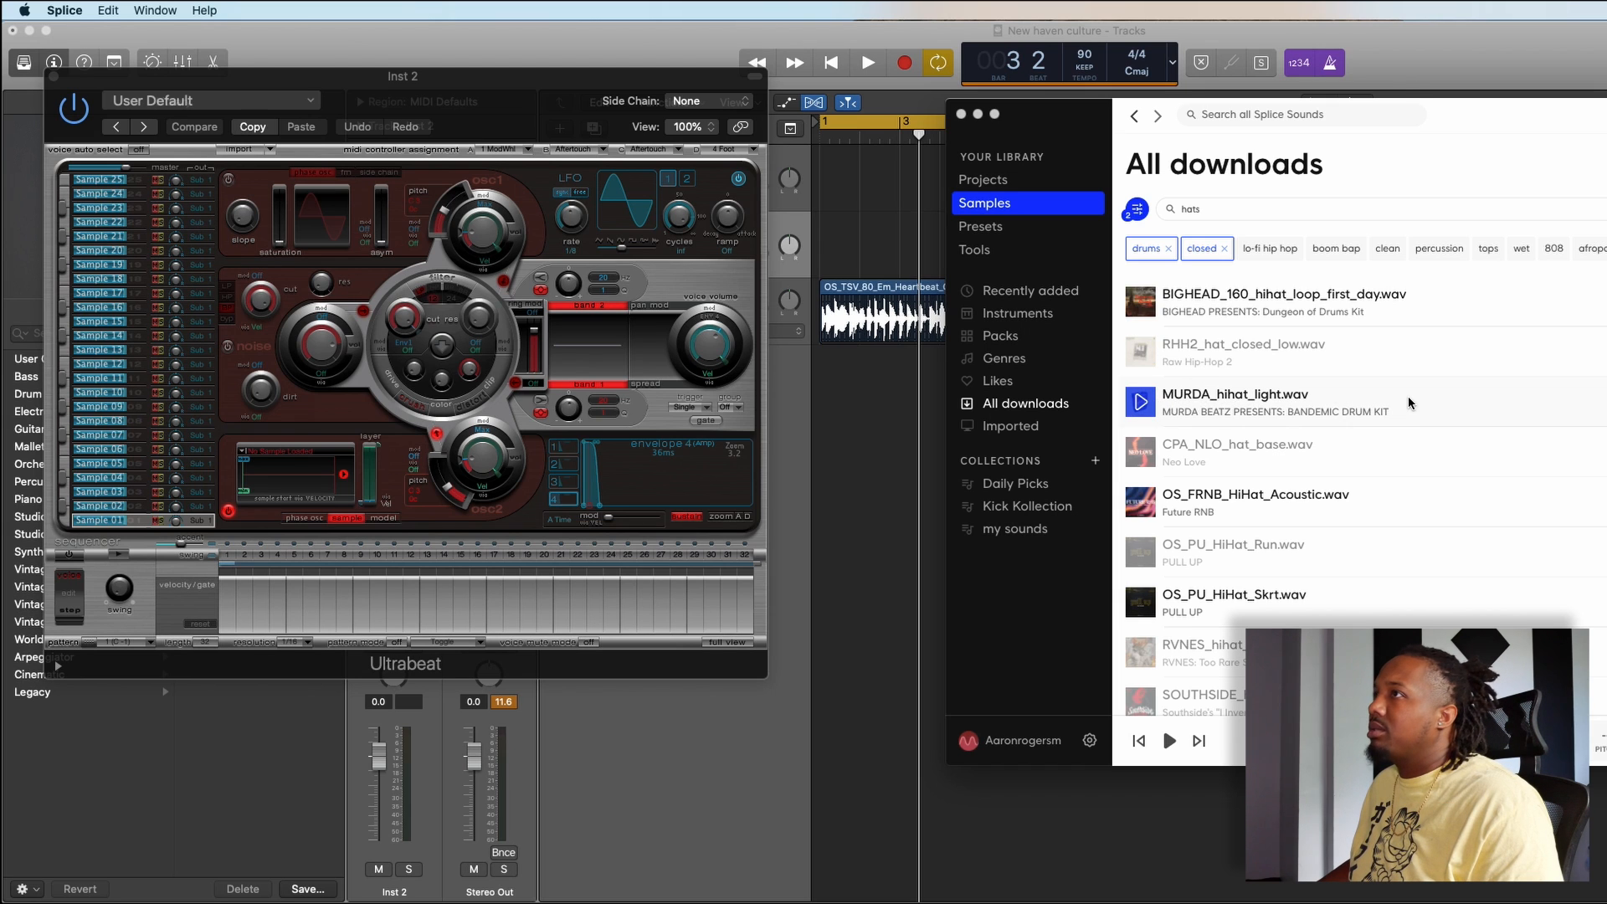
left_click_drag(1406, 401, 373, 473)
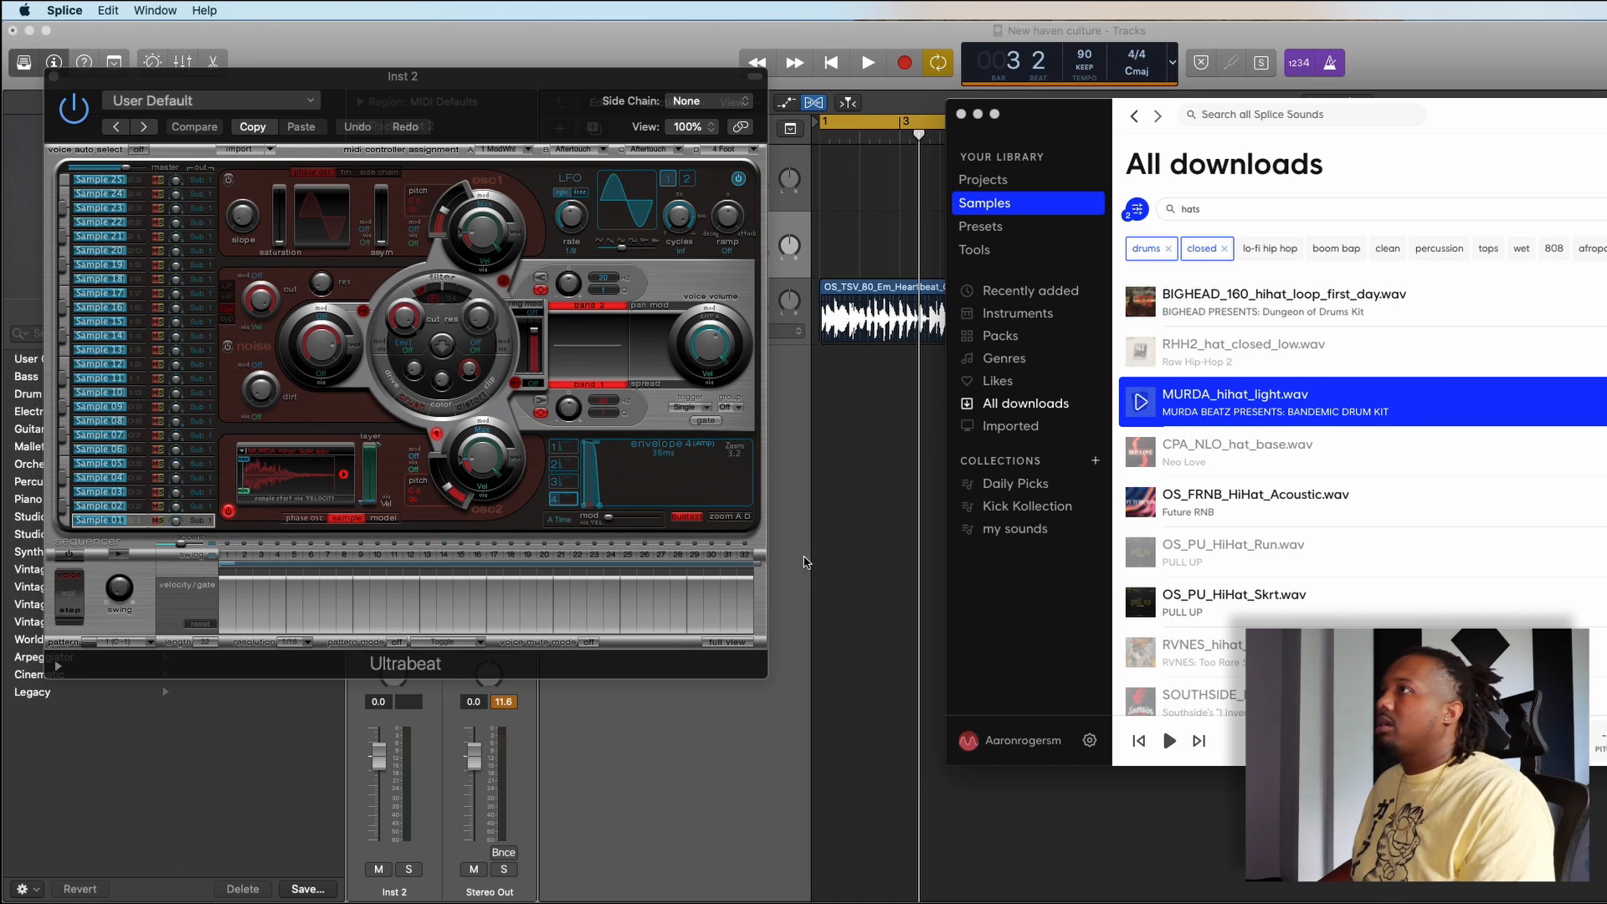
left_click(862, 560)
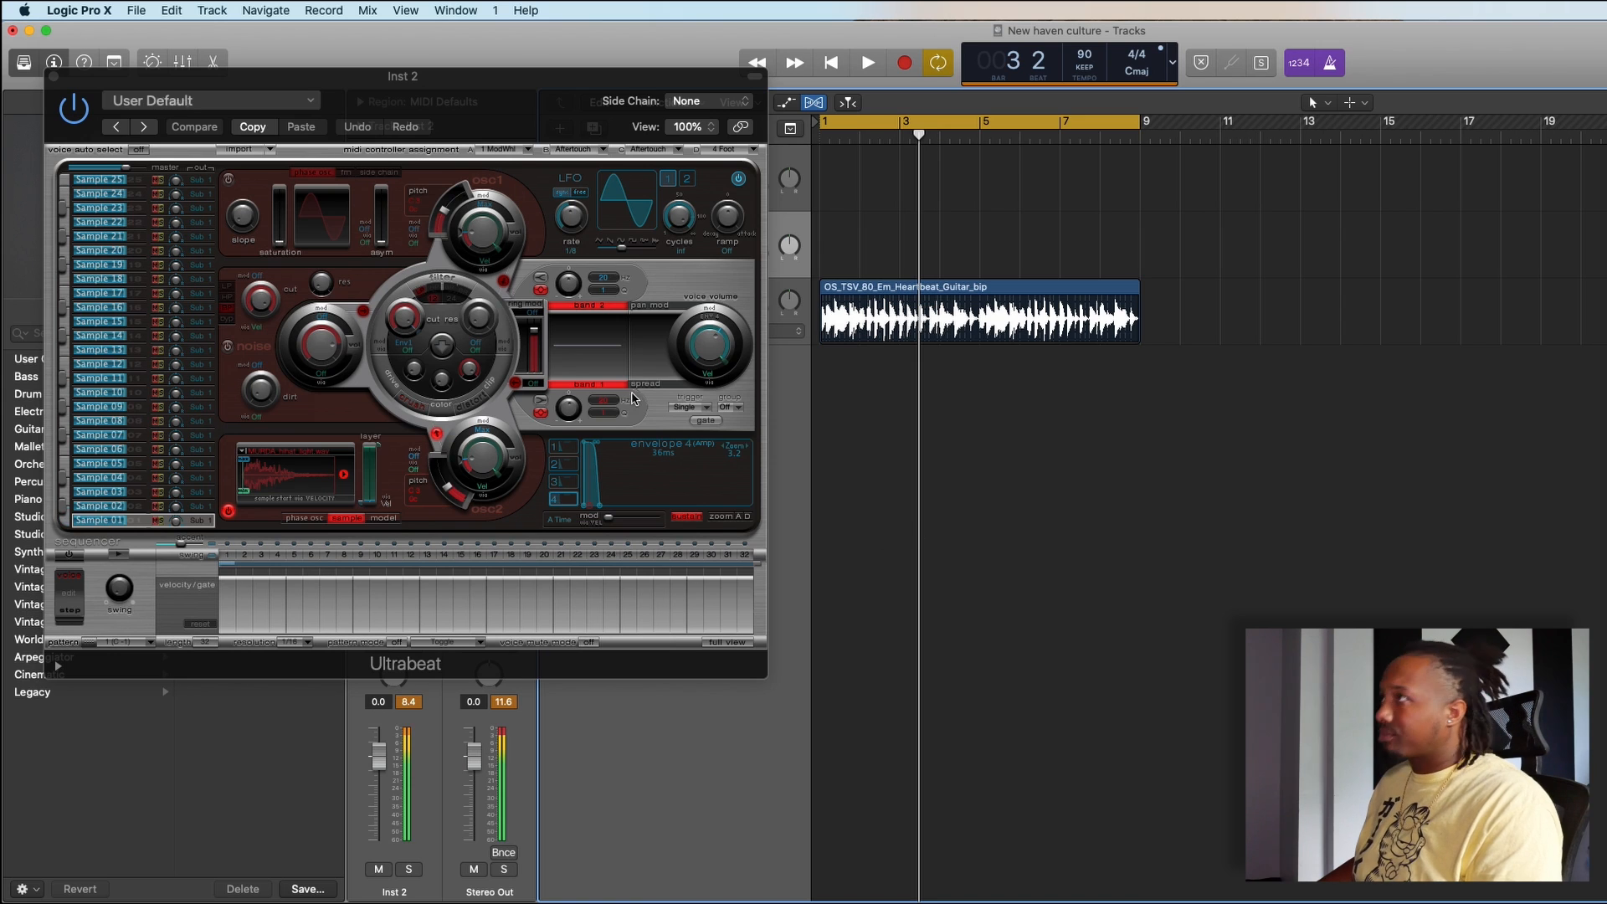
left_click(53, 77)
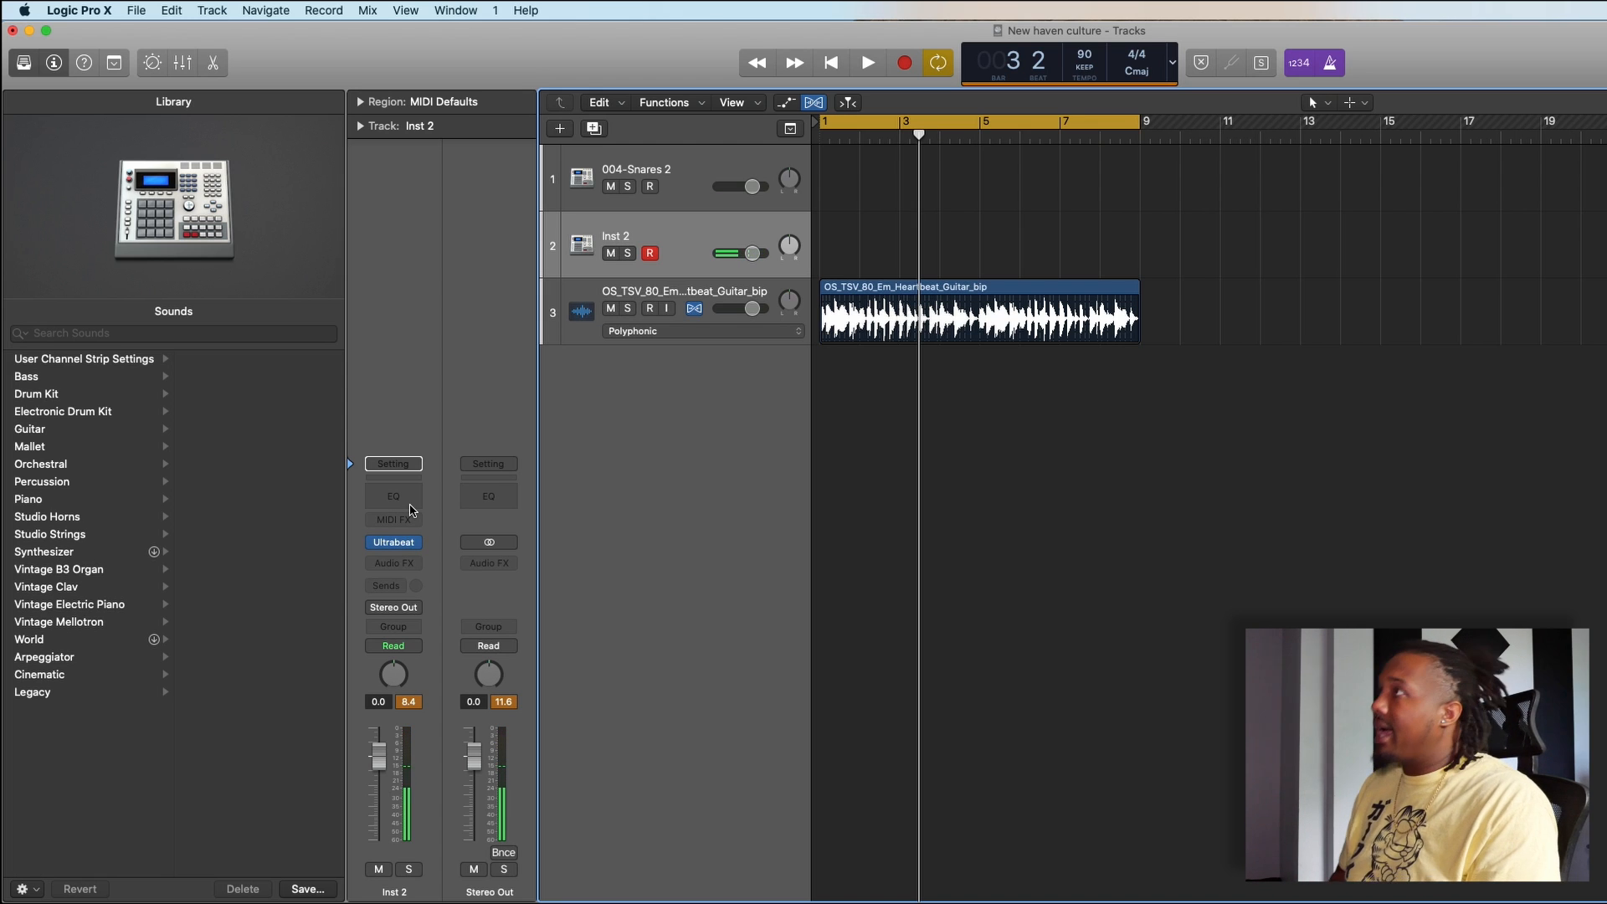
key("space")
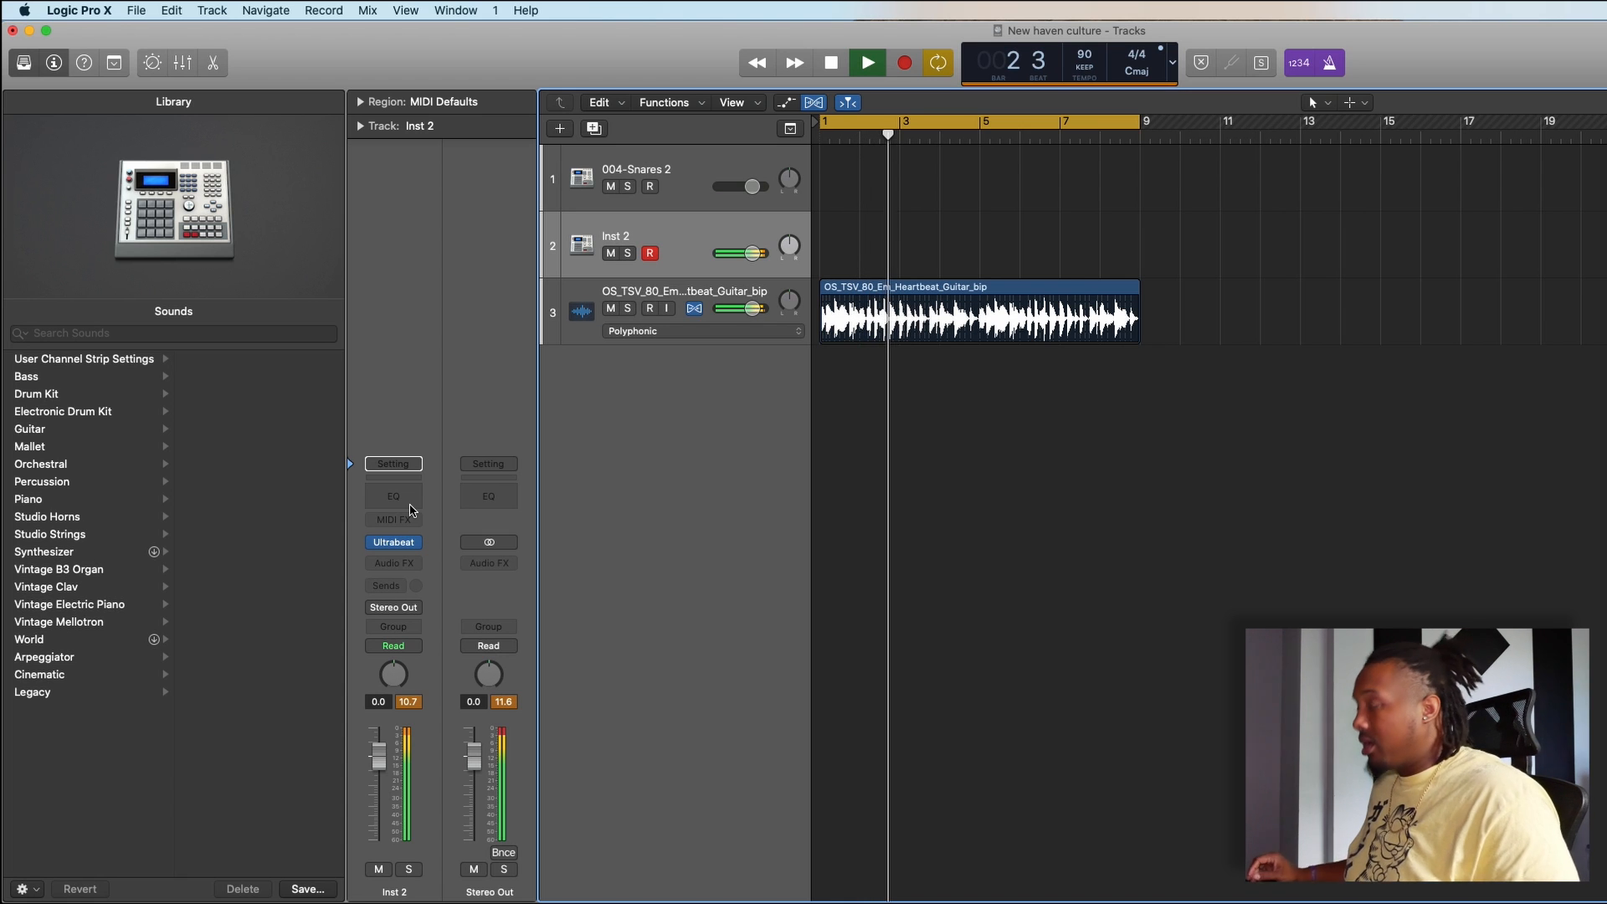
key("space")
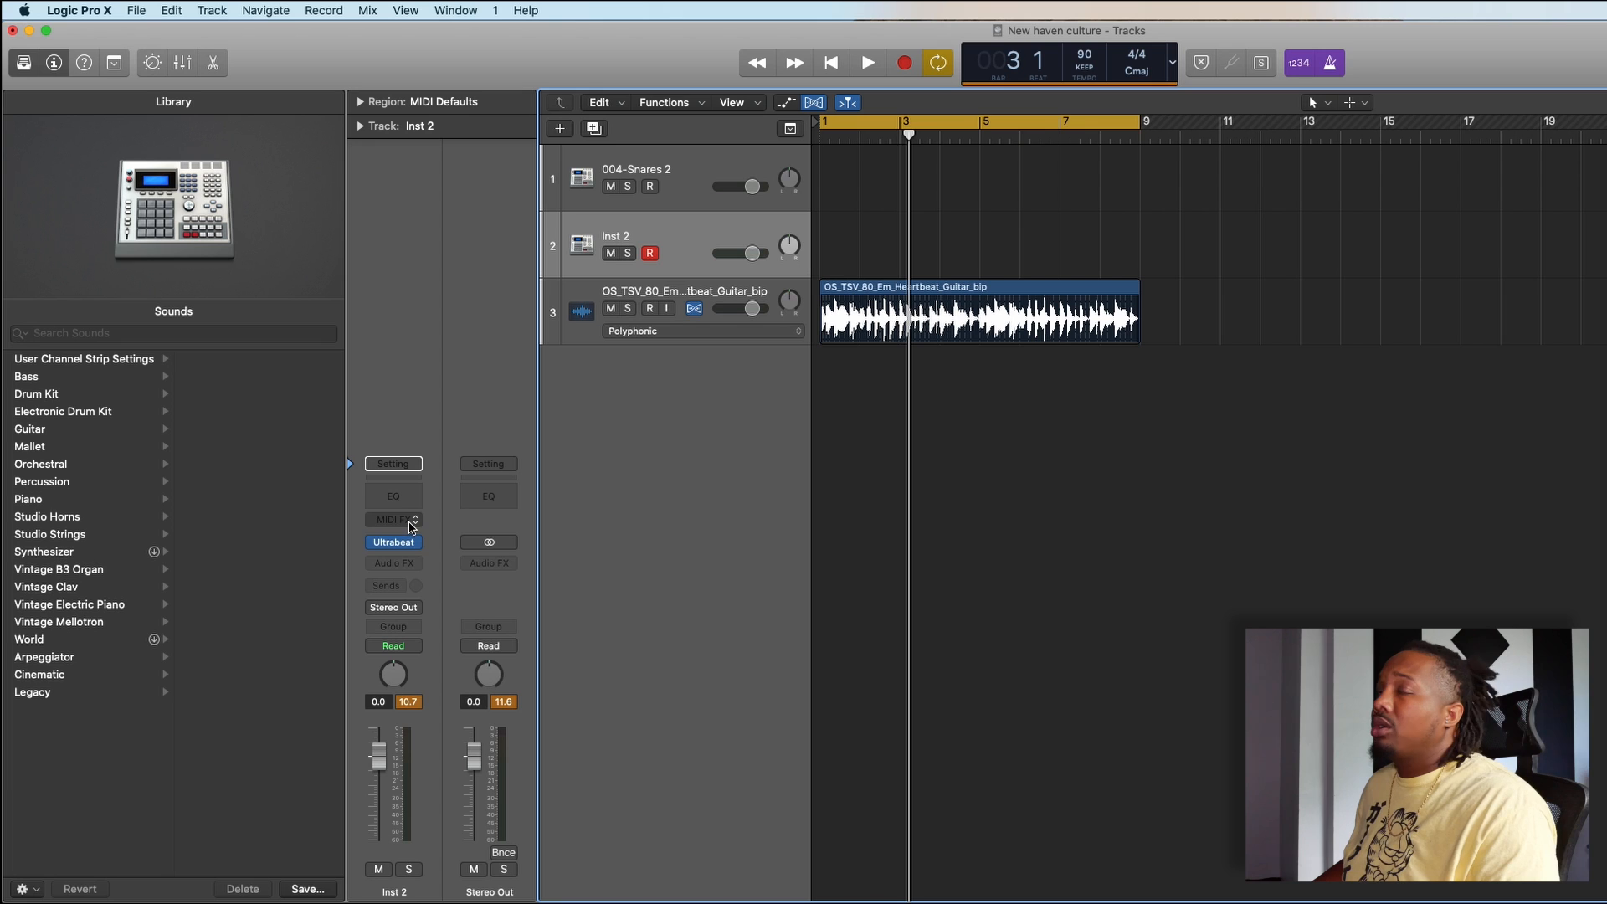
- Insert the Arpeggiator MIDI effect on Inst 2 and move its window clear of the channel strip
left_click(411, 522)
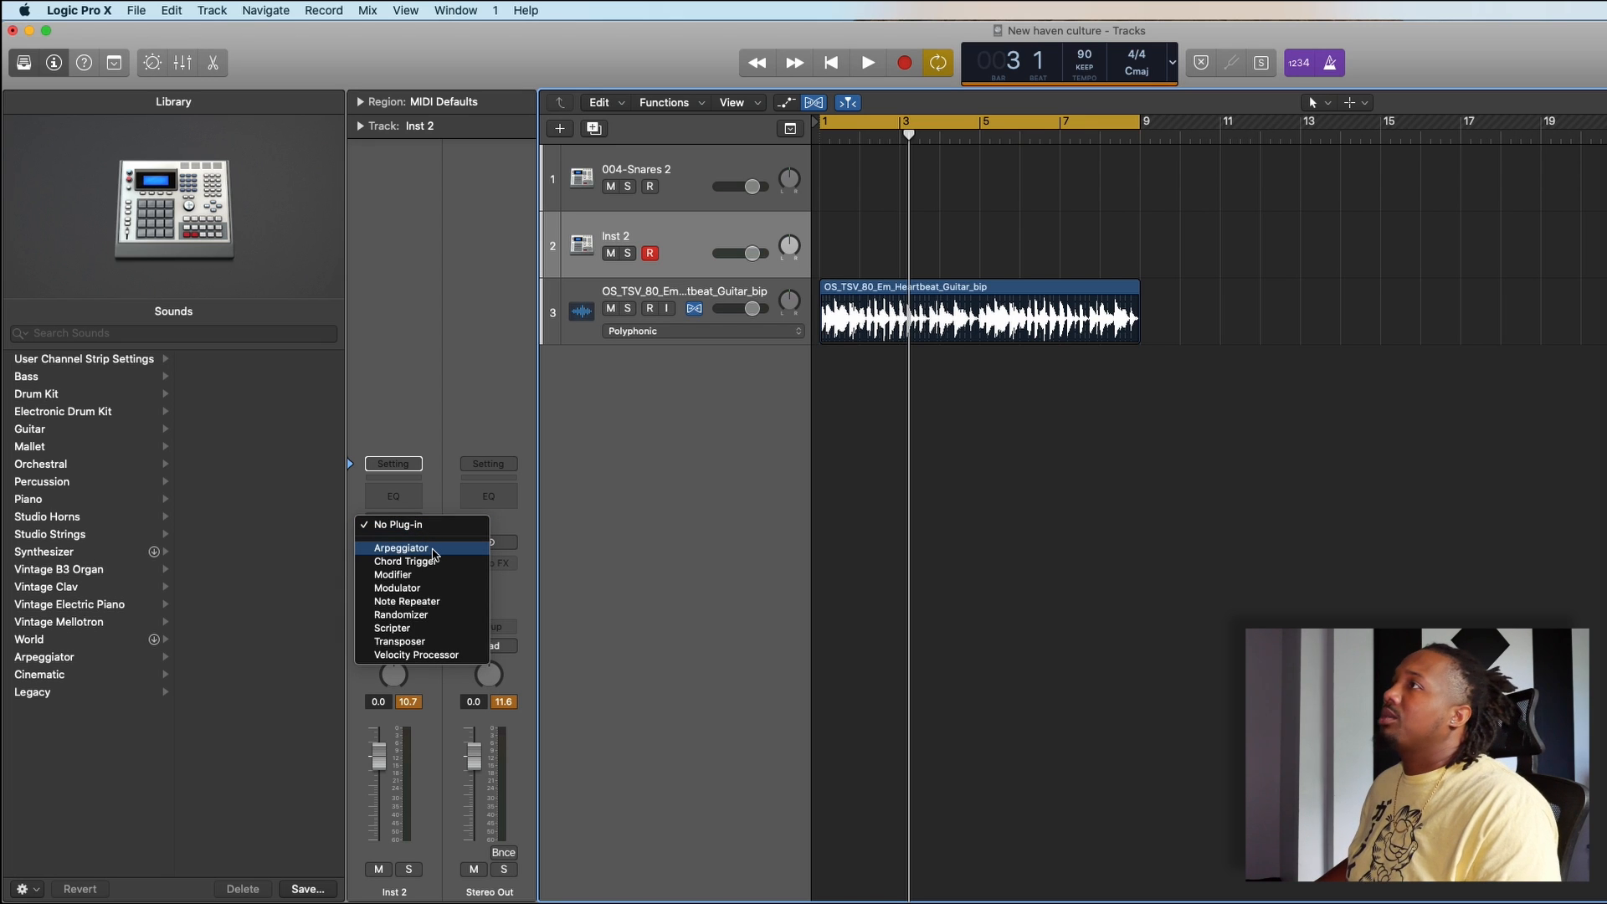
left_click(434, 552)
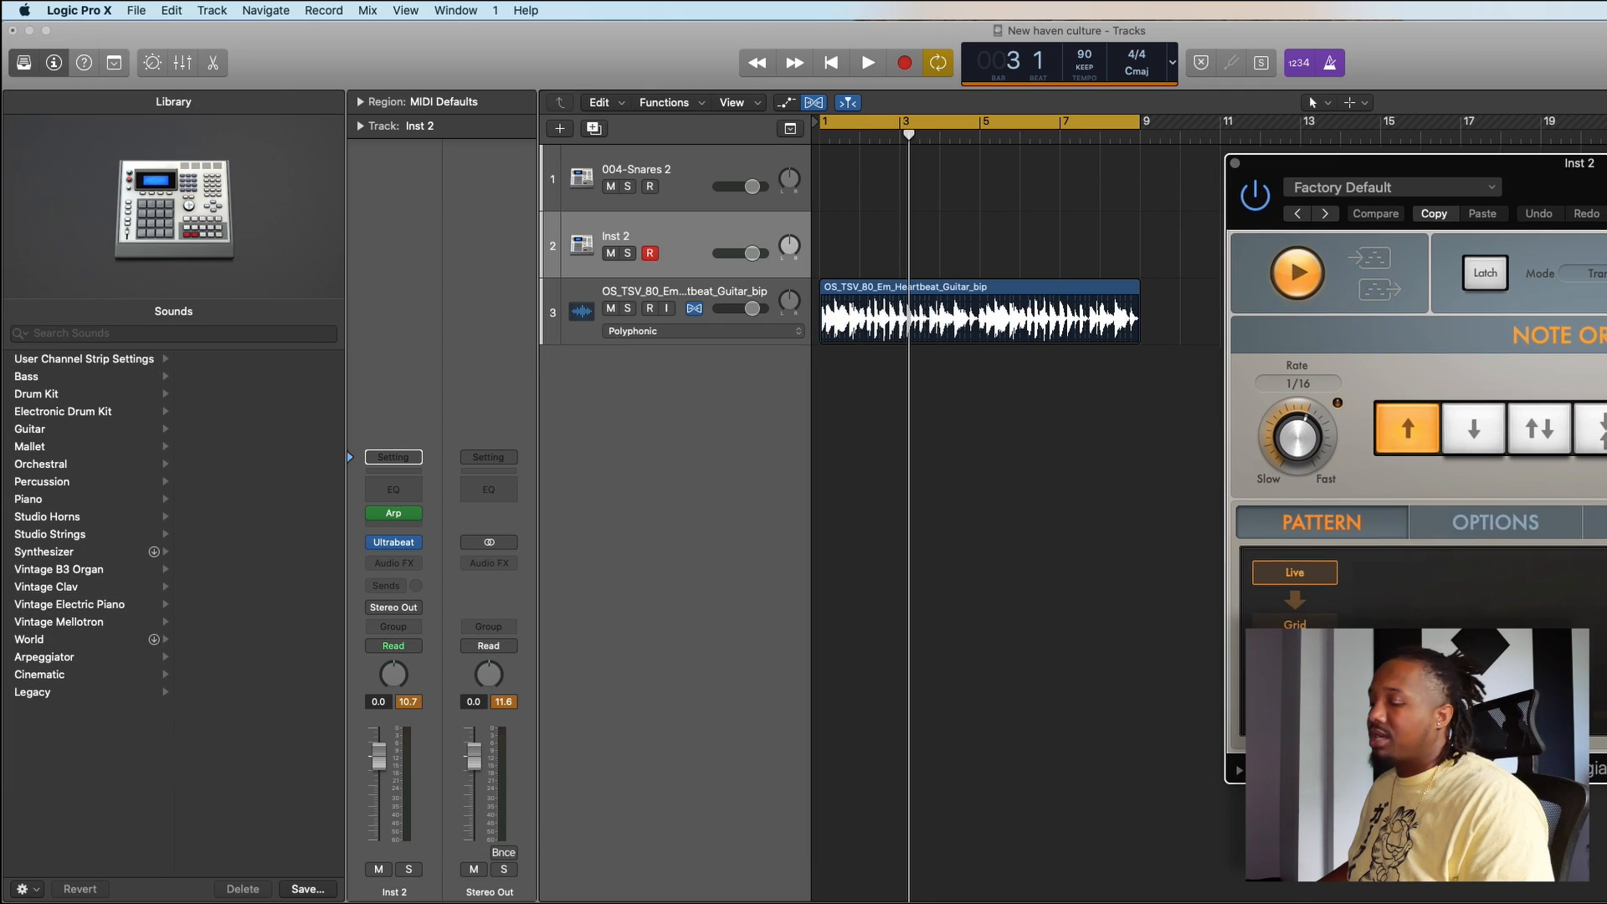
left_click_drag(1600, 164, 1605, 141)
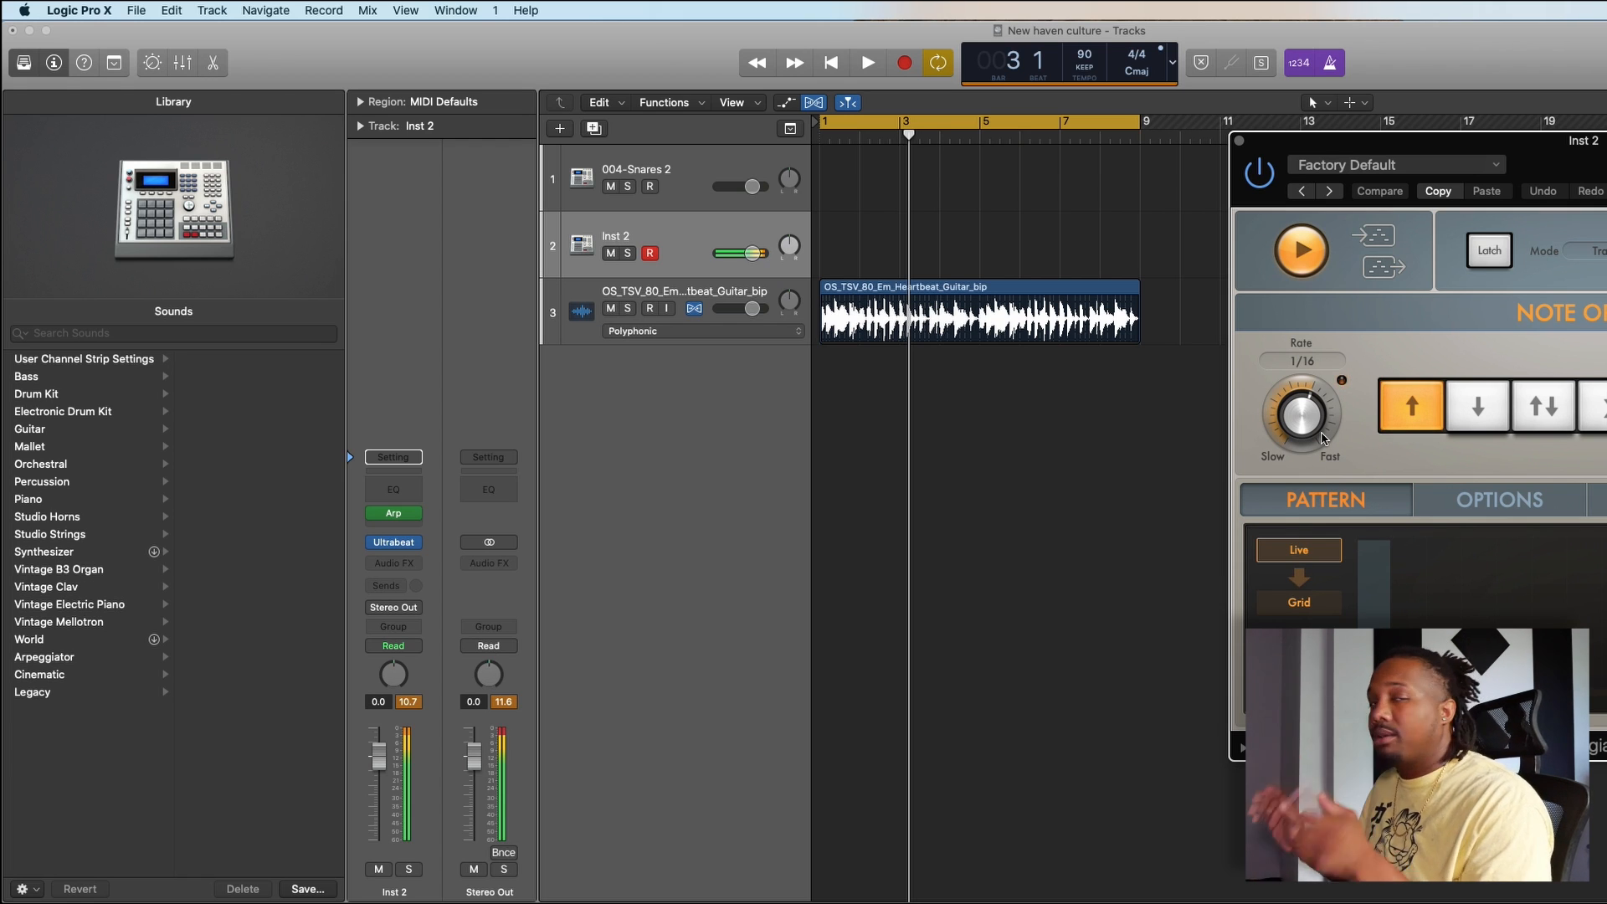
- Add a Channel EQ to Inst 2 with the high cut at 5500 Hz and low cut at 4800 Hz, and close both effect windows
left_click(398, 489)
left_click_drag(637, 92, 771, 226)
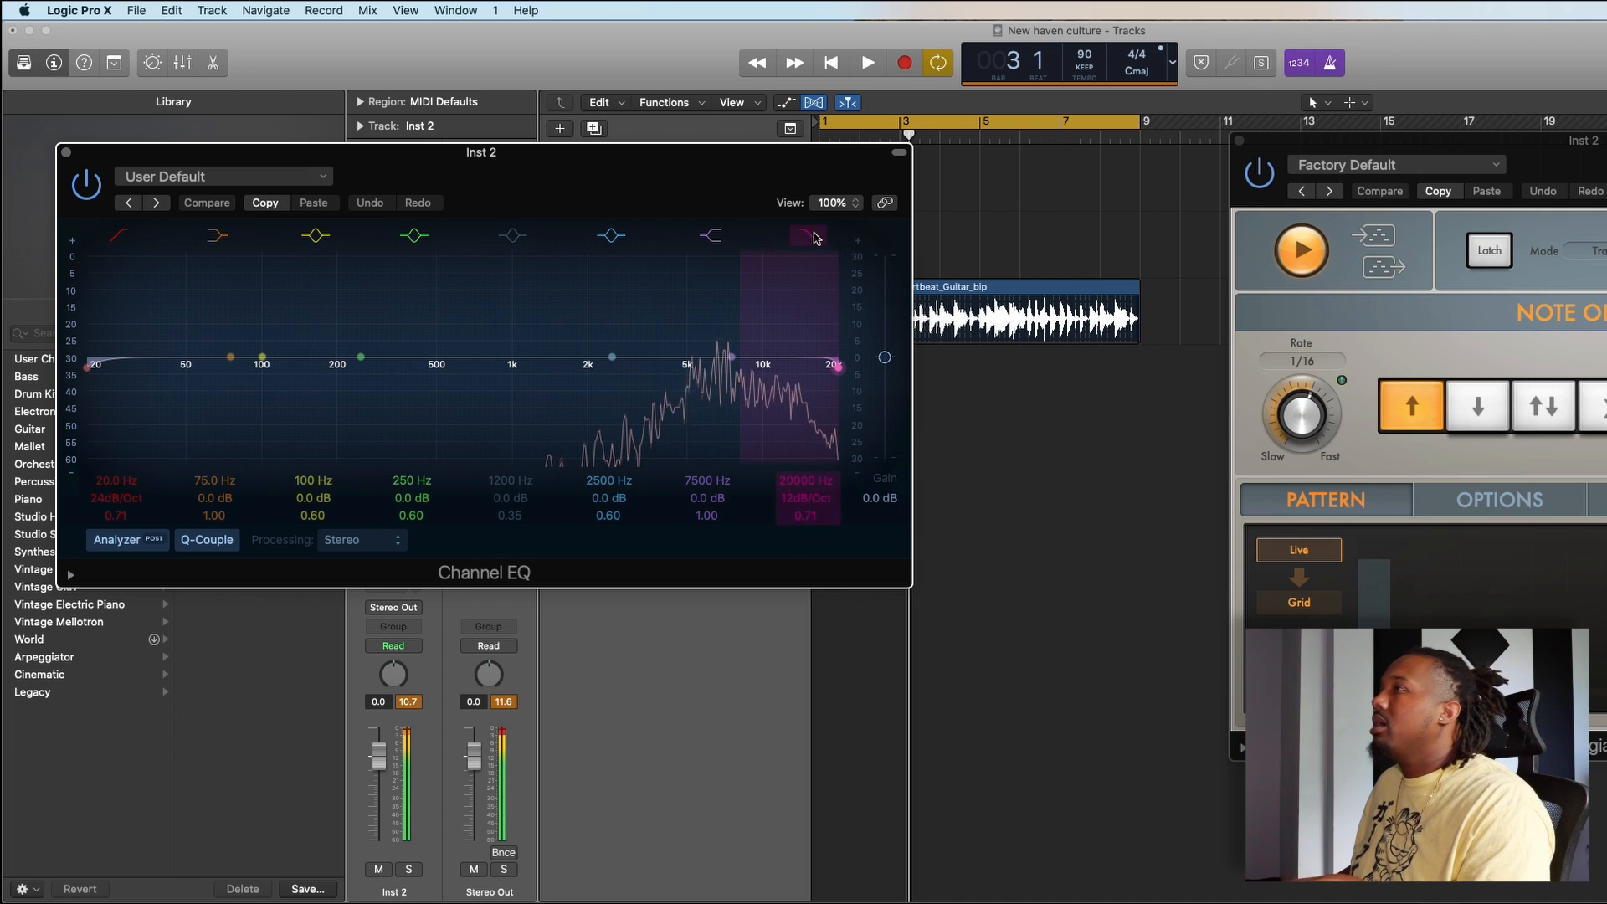
left_click_drag(814, 237, 678, 297)
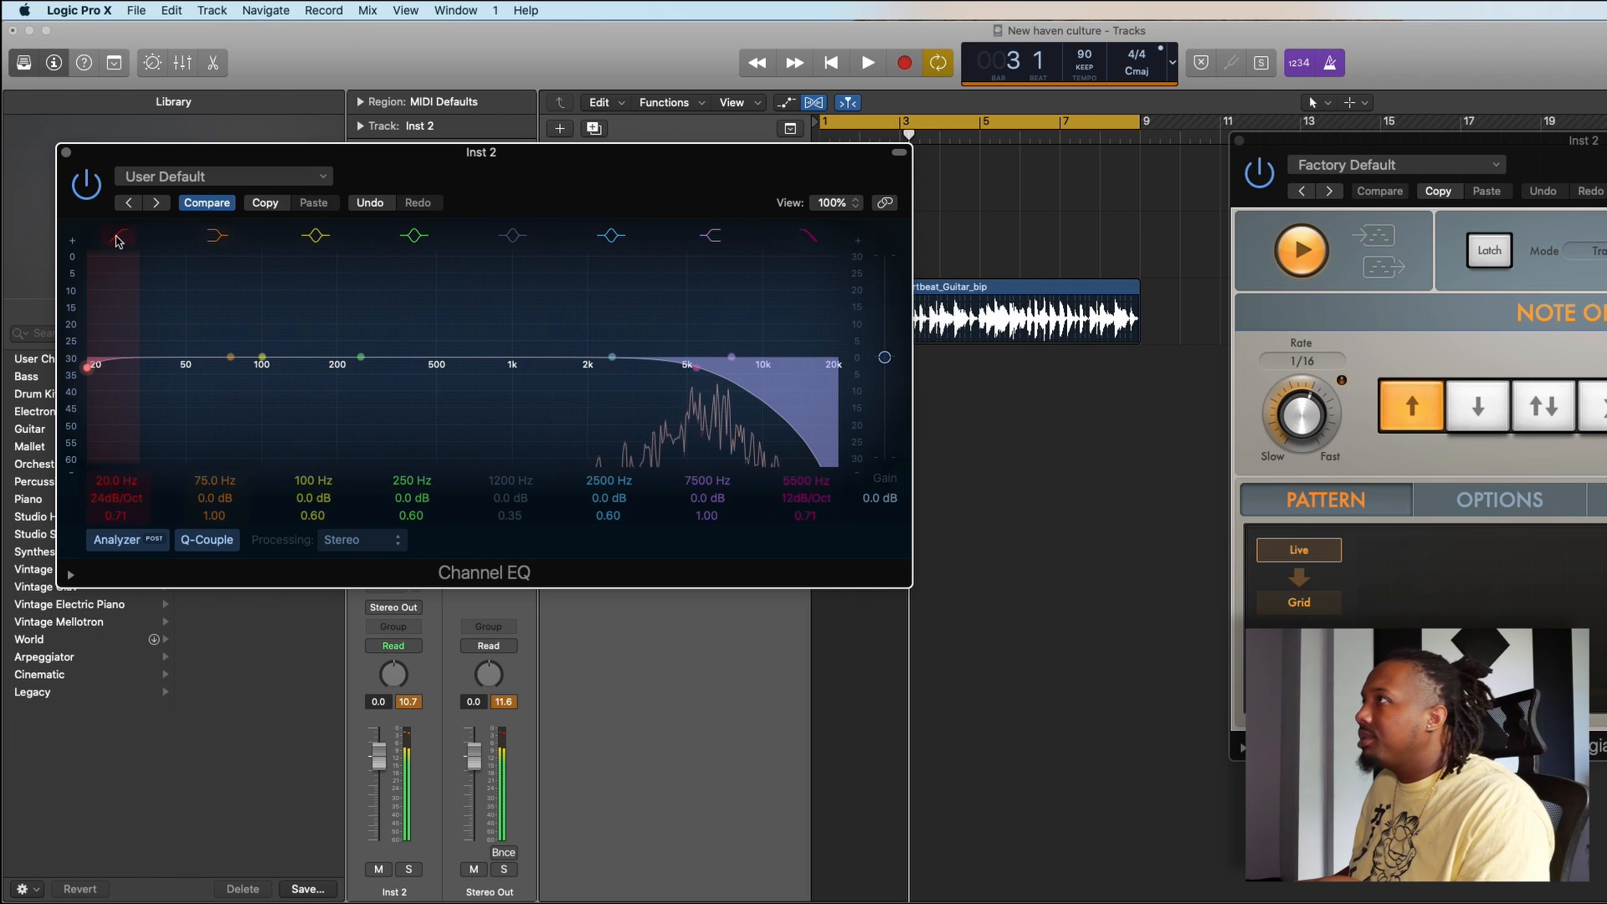
left_click_drag(117, 241, 758, 264)
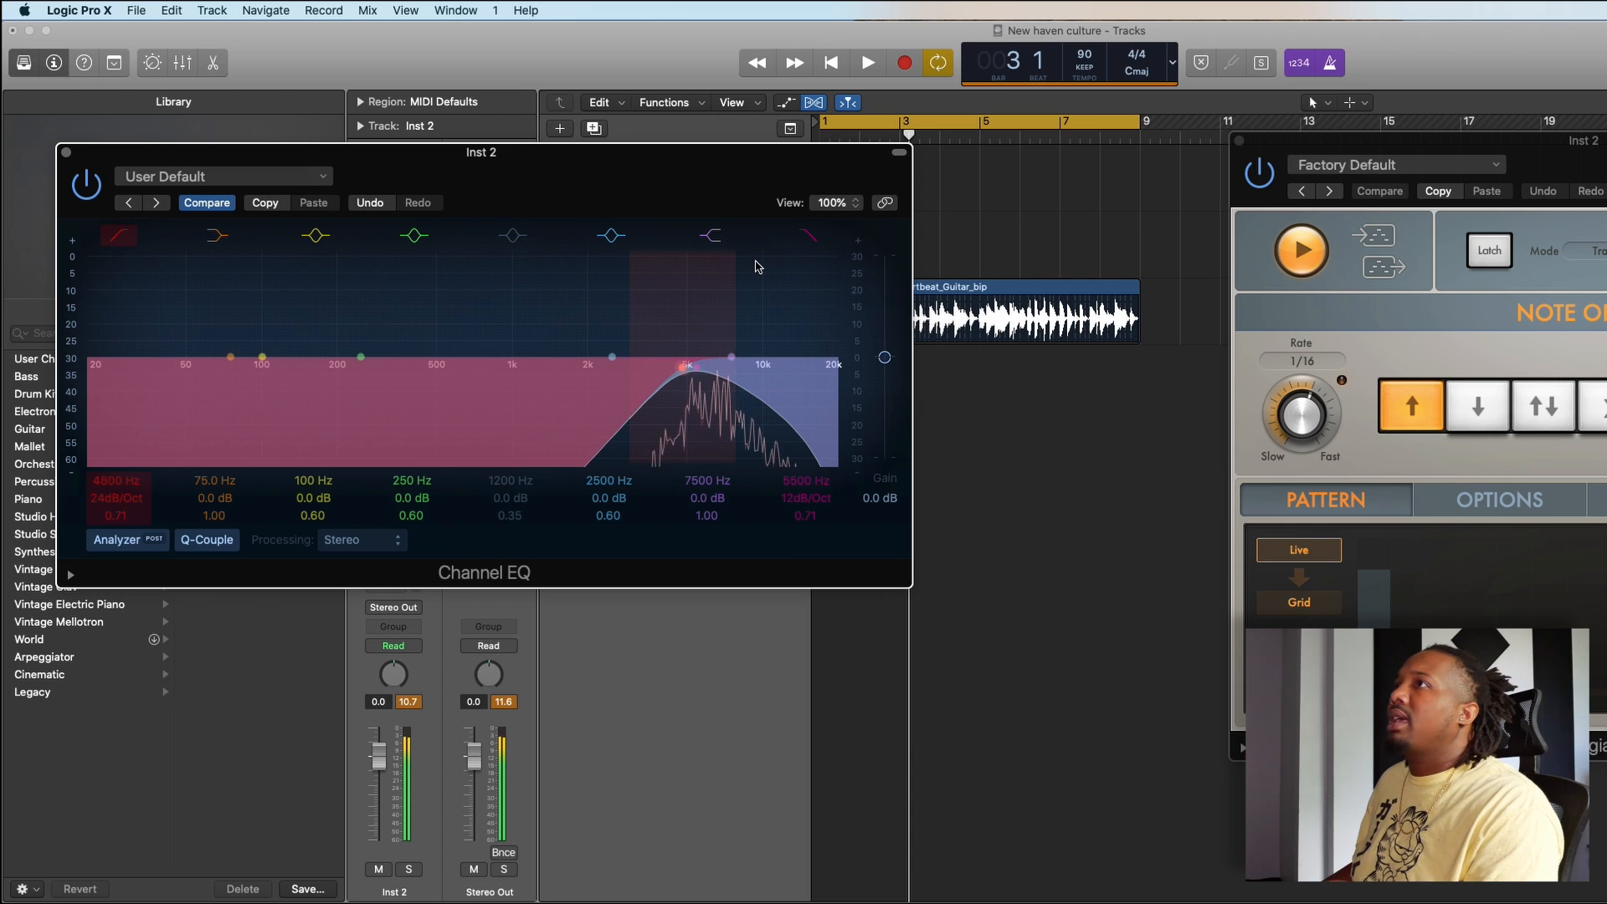
left_click(67, 153)
left_click(1238, 142)
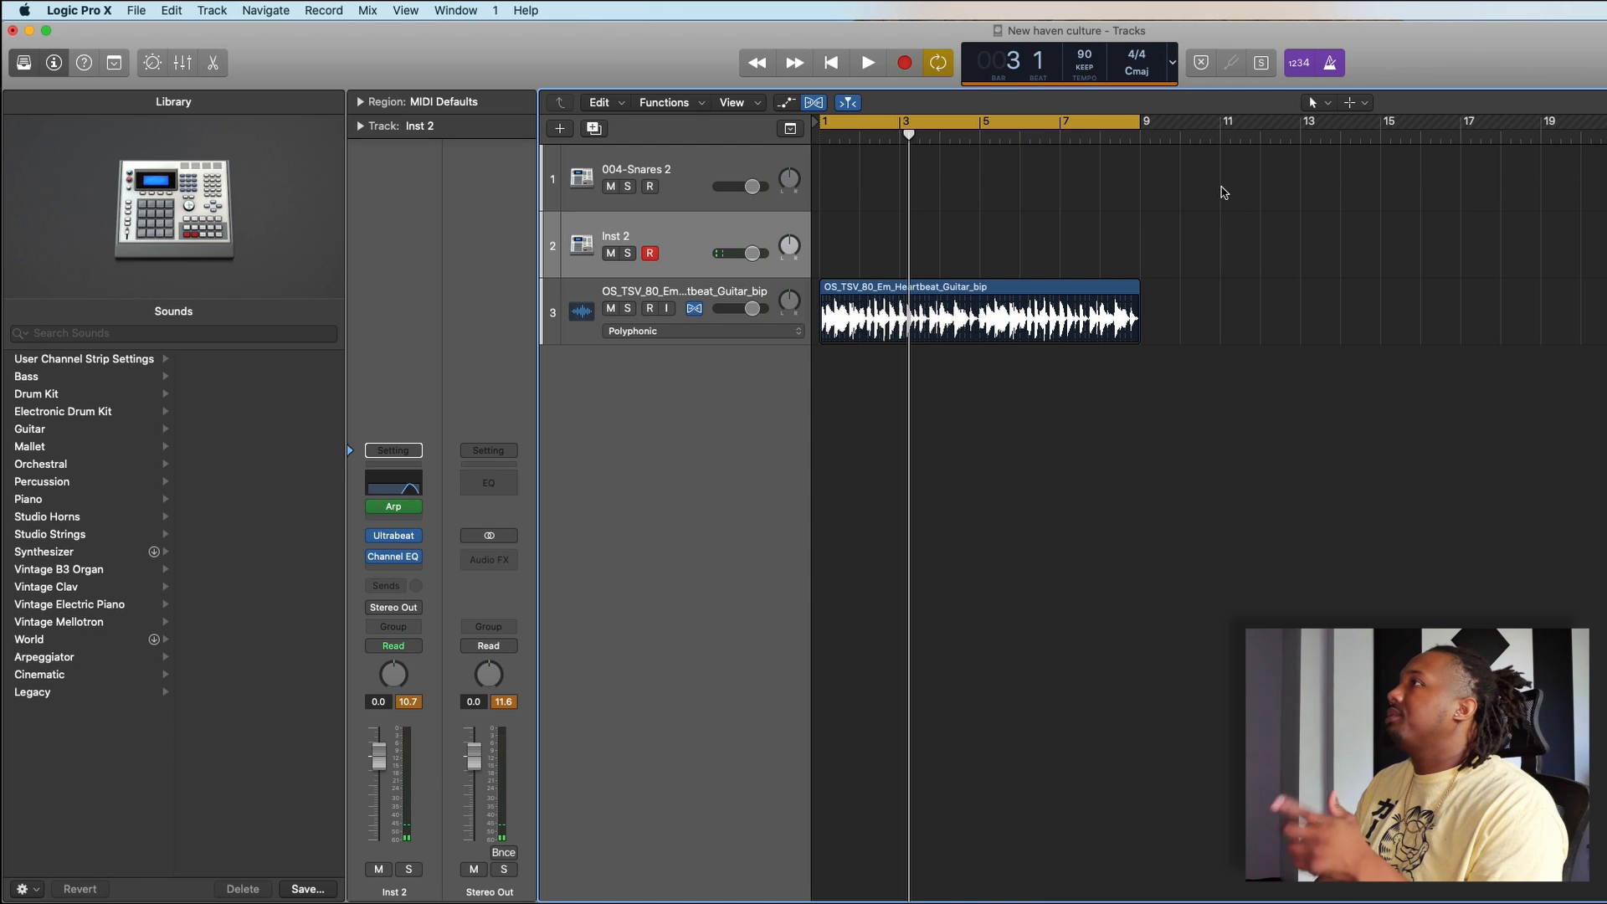
- Record a four-bar hi-hat part from bar 1 on Inst 2, discarding the first take and re-recording it
key("space")
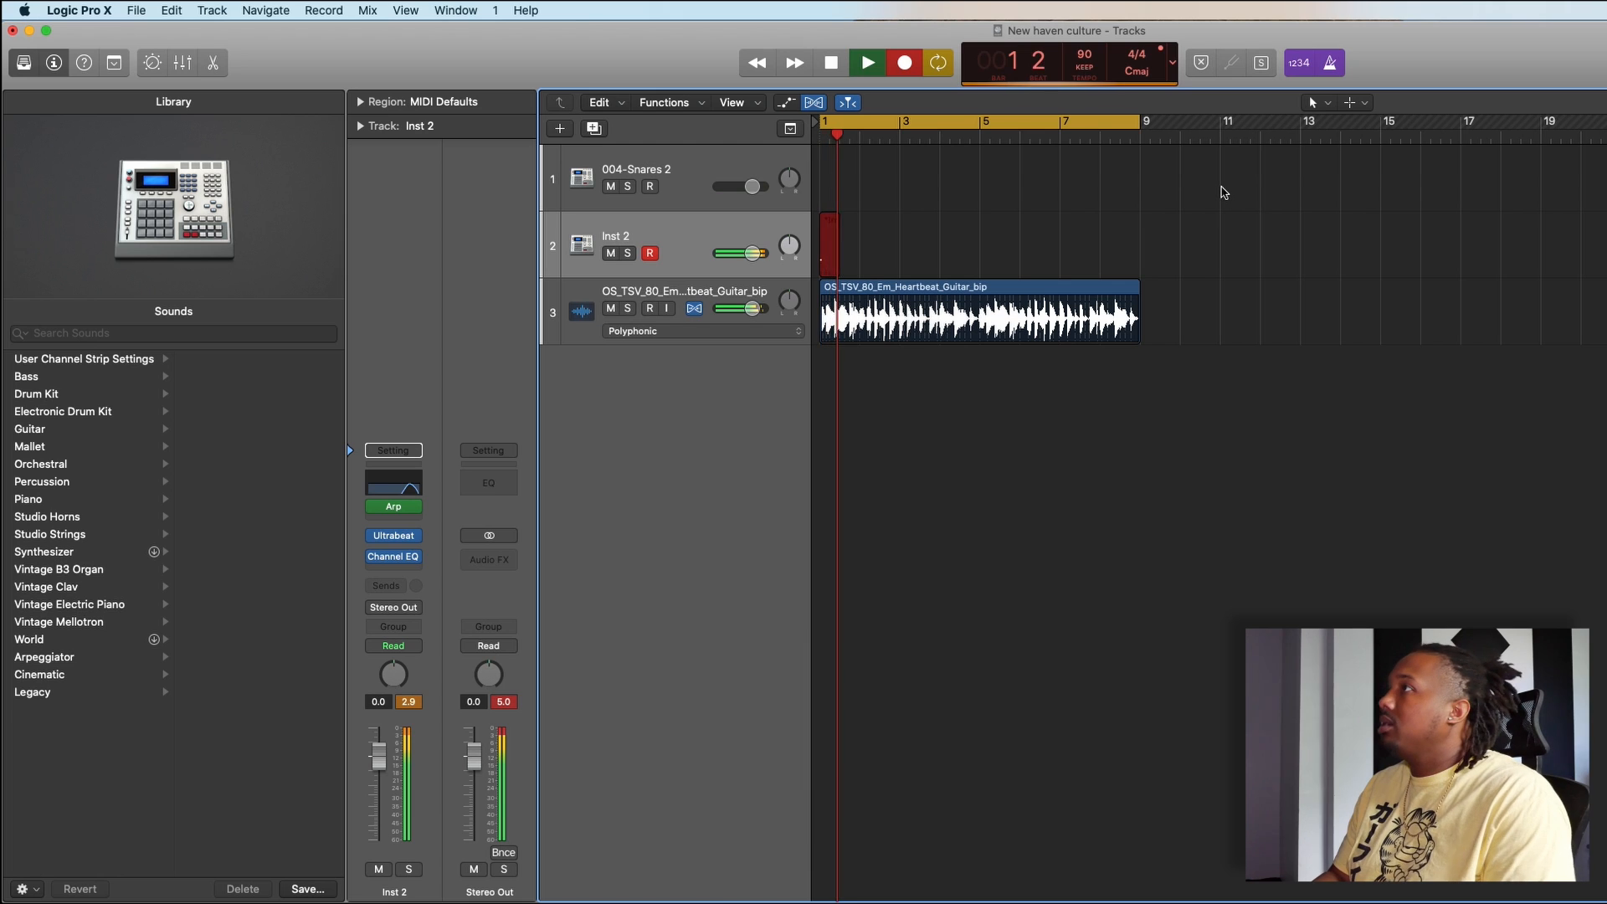
key("space")
key("Delete")
key("r")
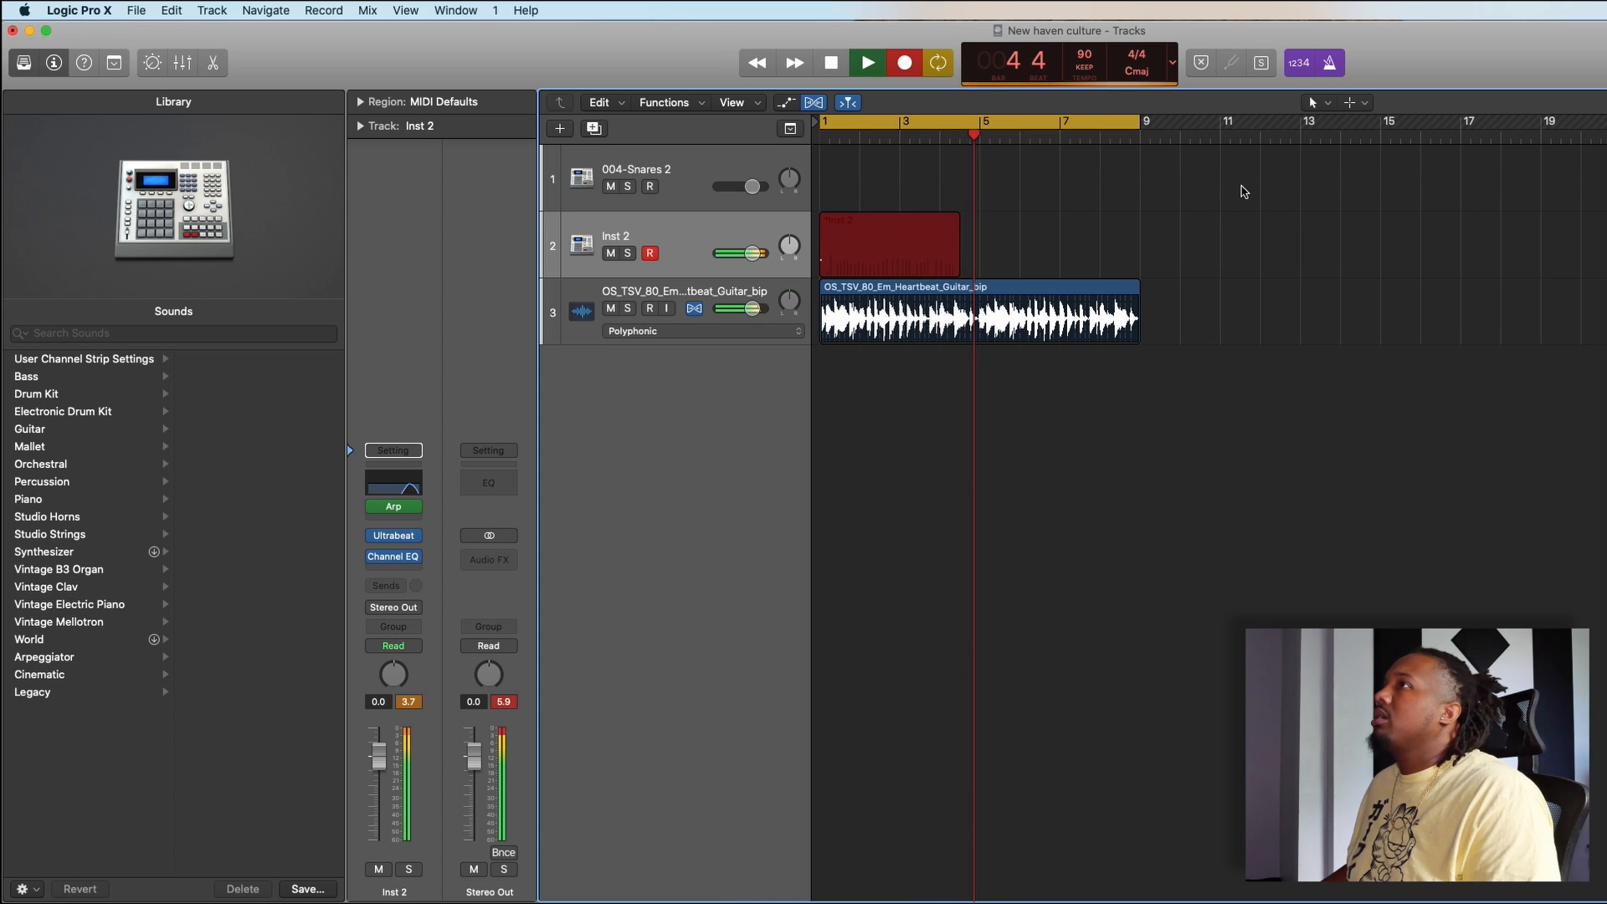
key("space")
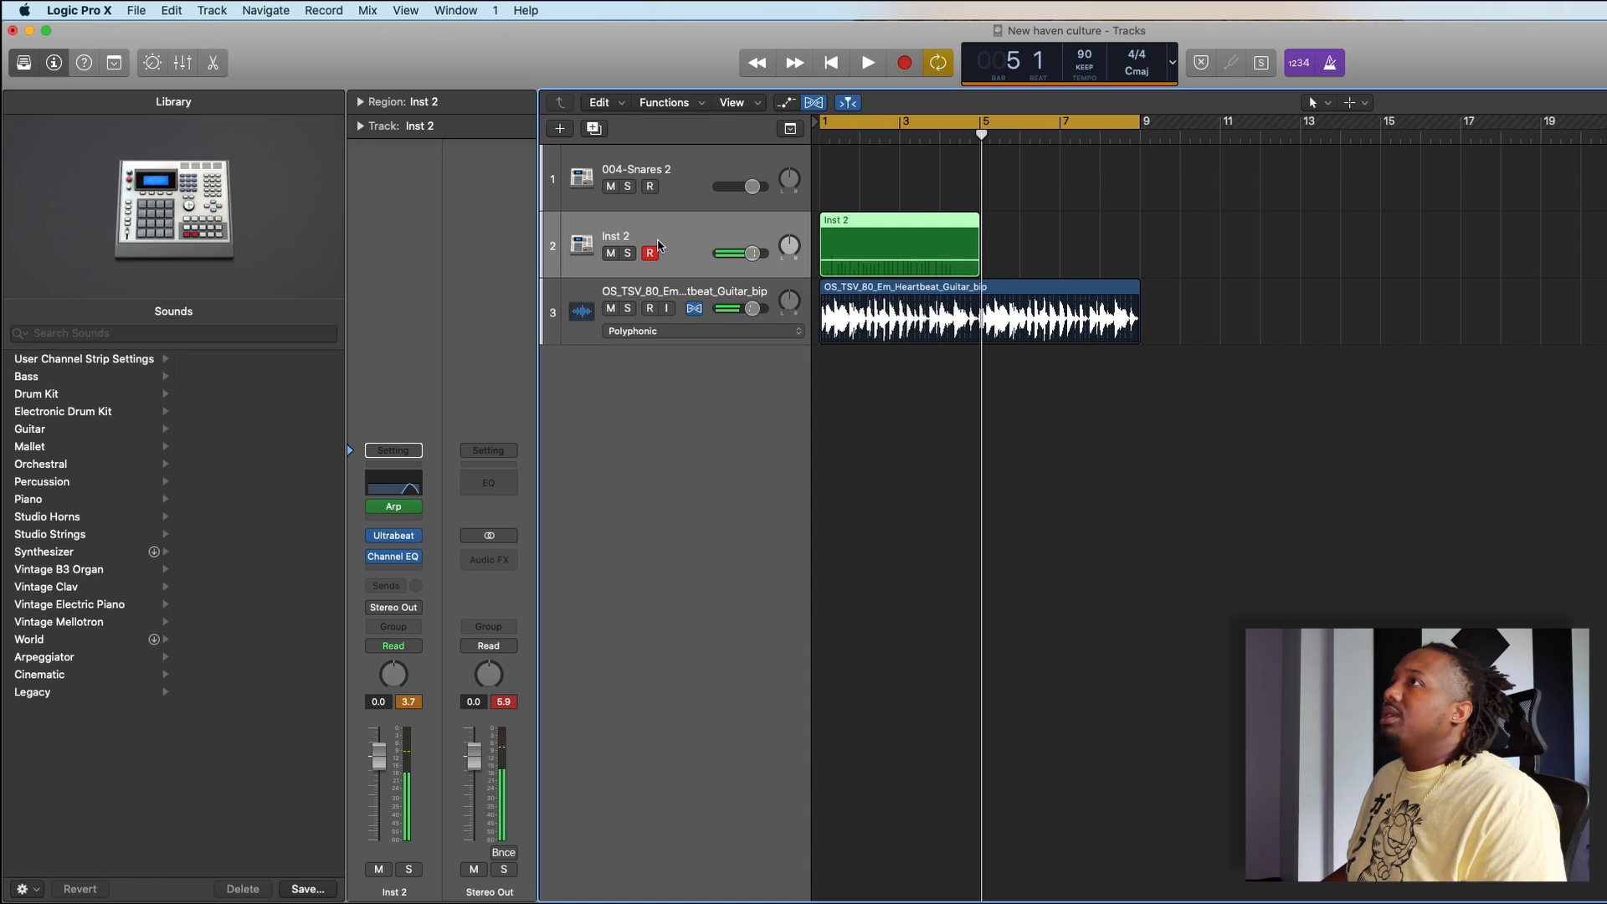
- Quantize the recorded Inst 2 region to 1/16 Note
left_click(359, 103)
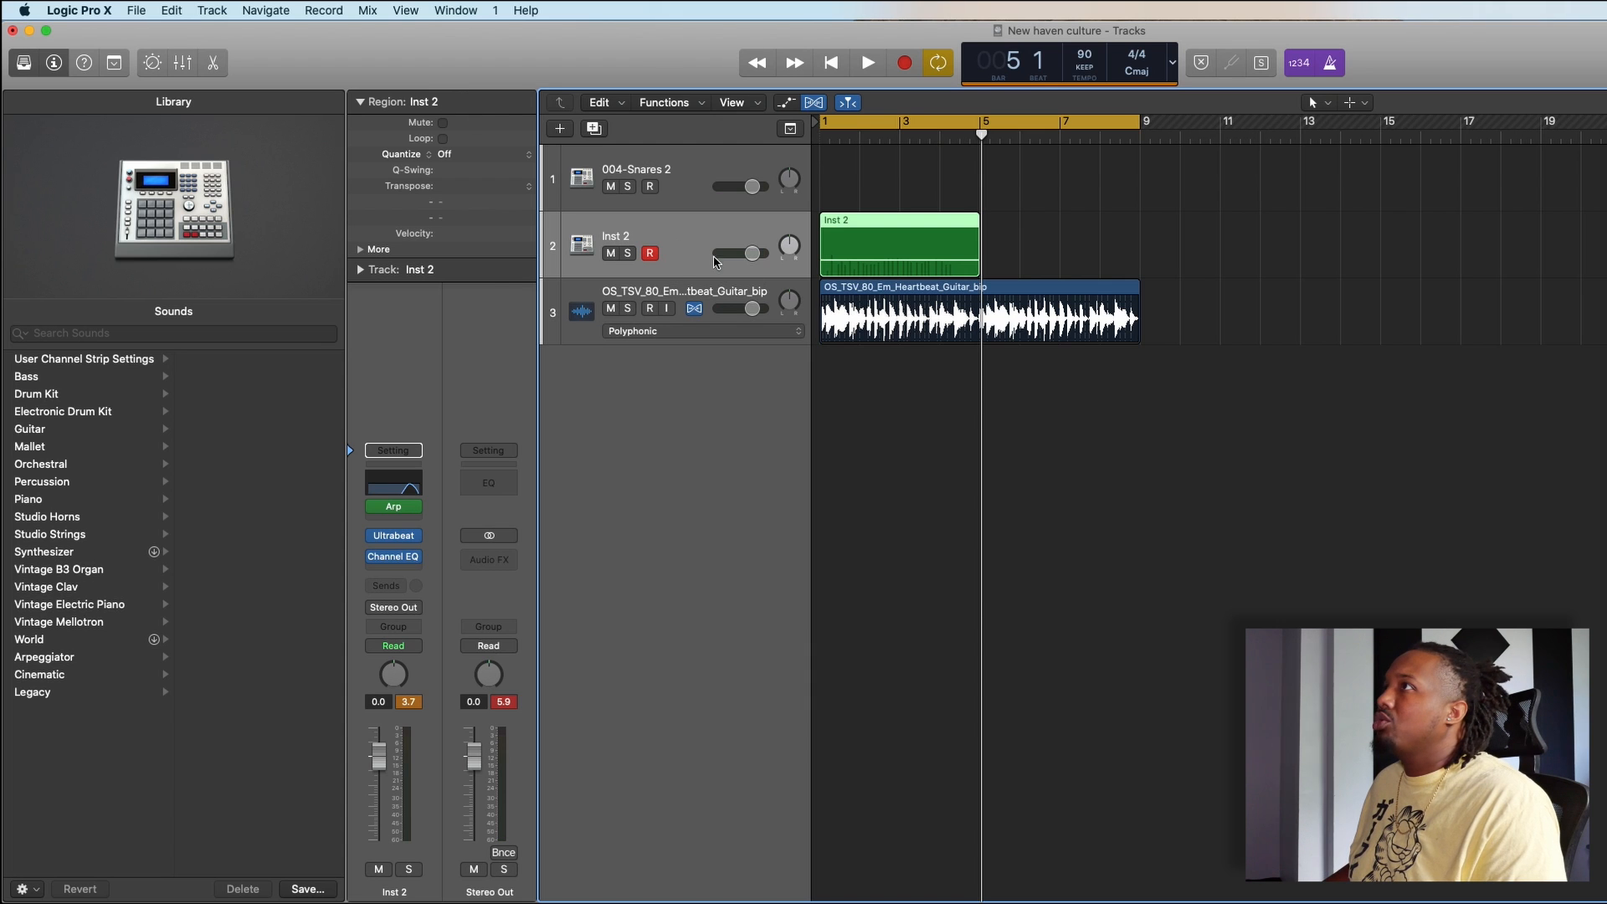
left_click(529, 156)
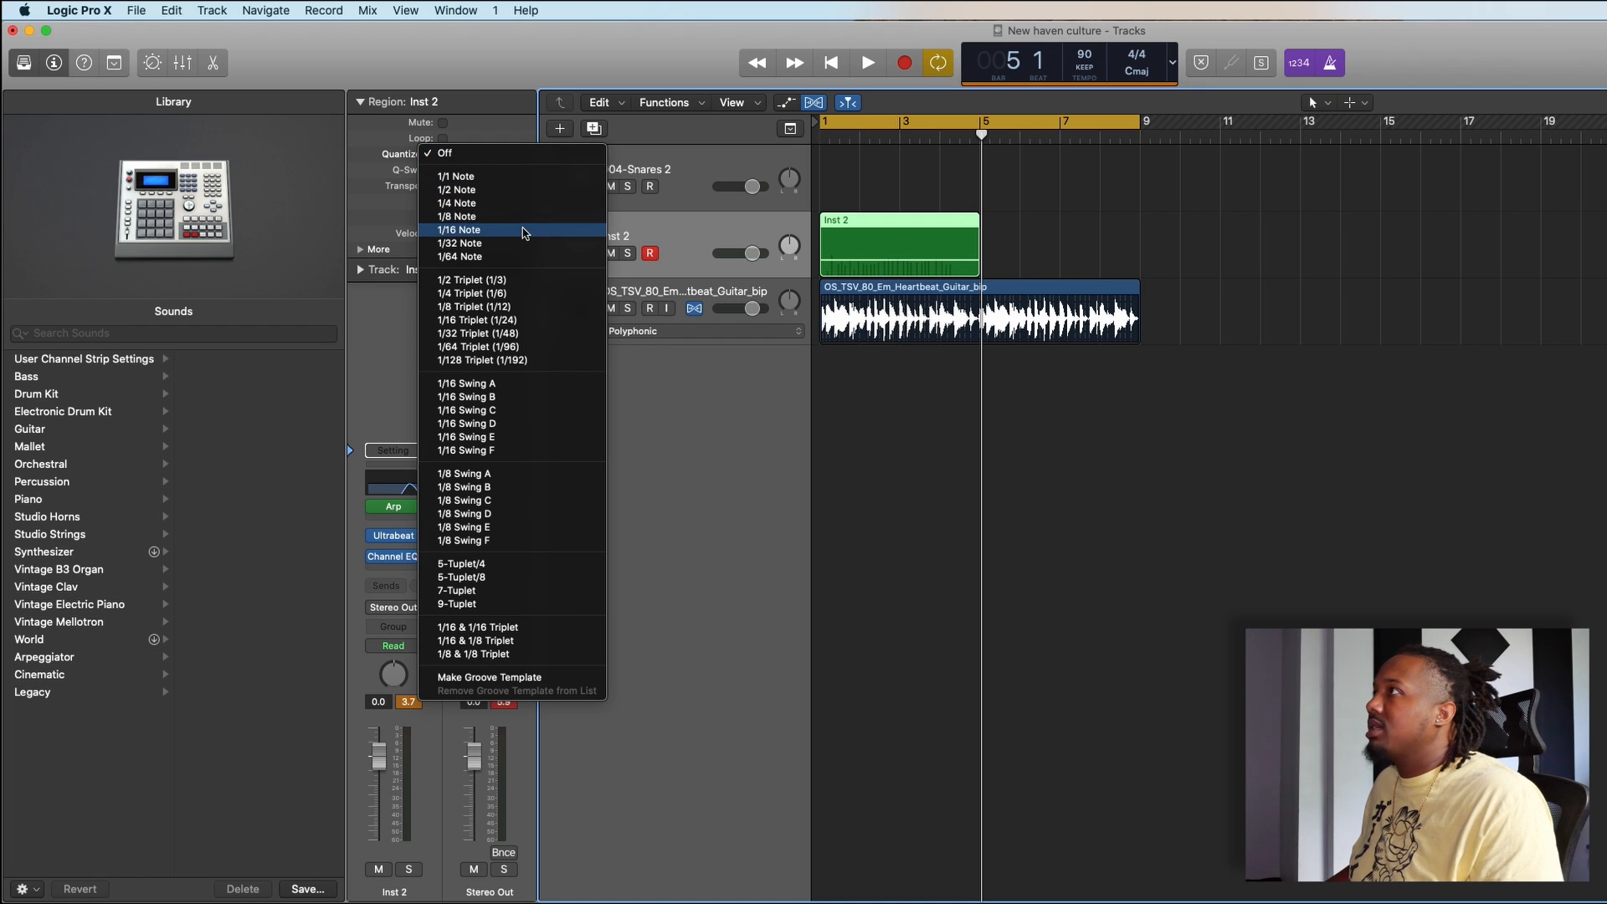
left_click(524, 231)
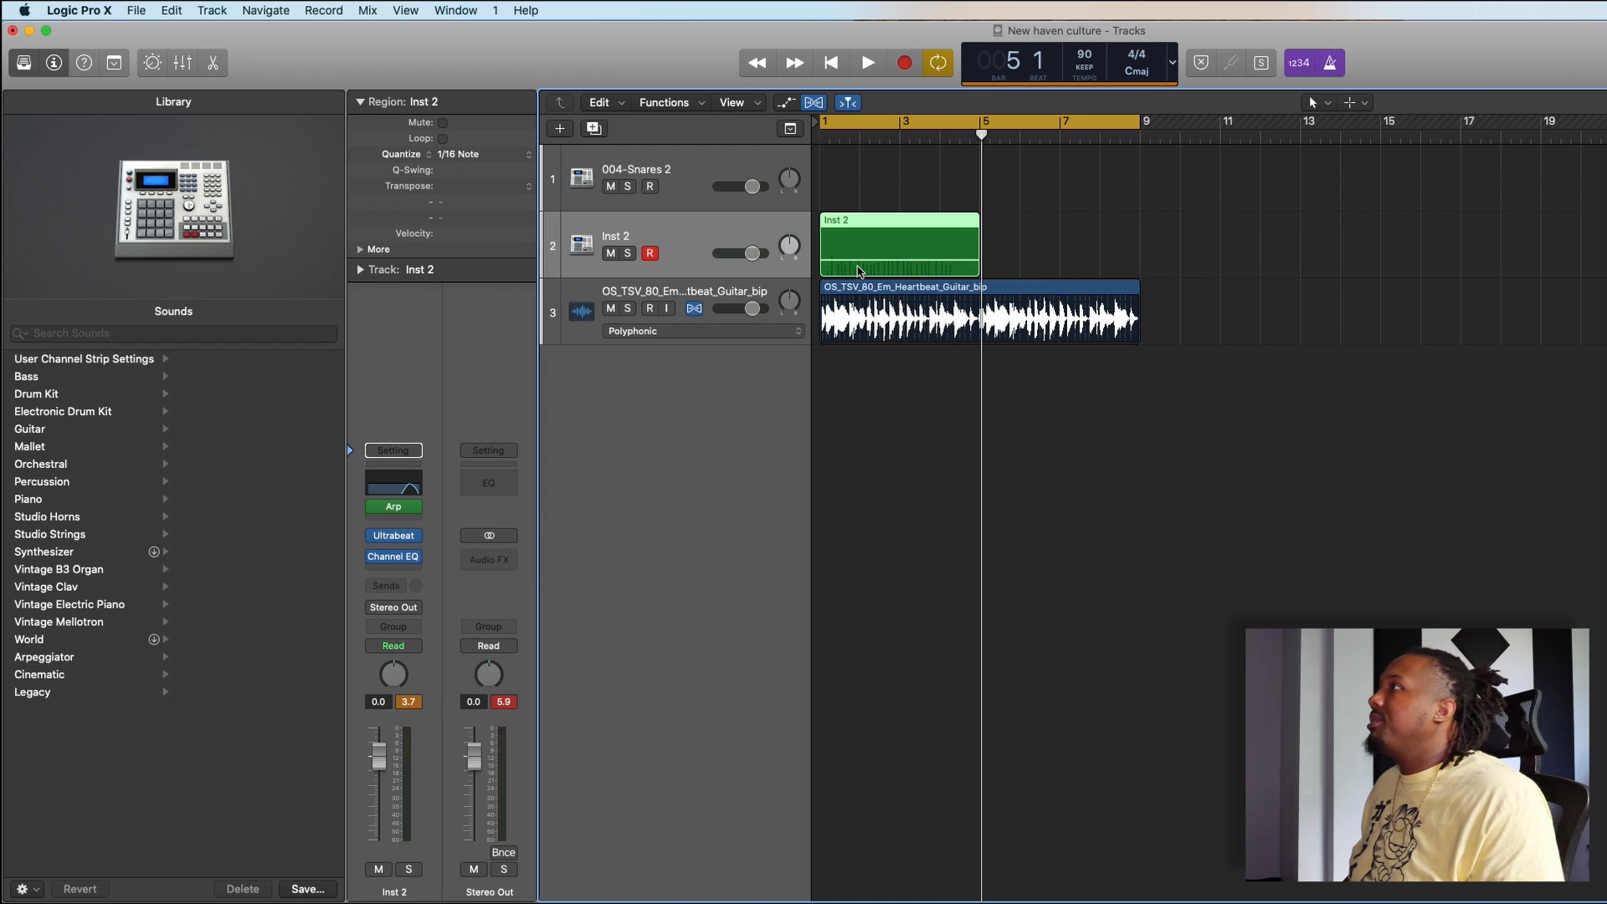
- Split the guitar loop at bar 5, delete the part after it and shorten the cycle range to end at bar 5
key("super+Right")
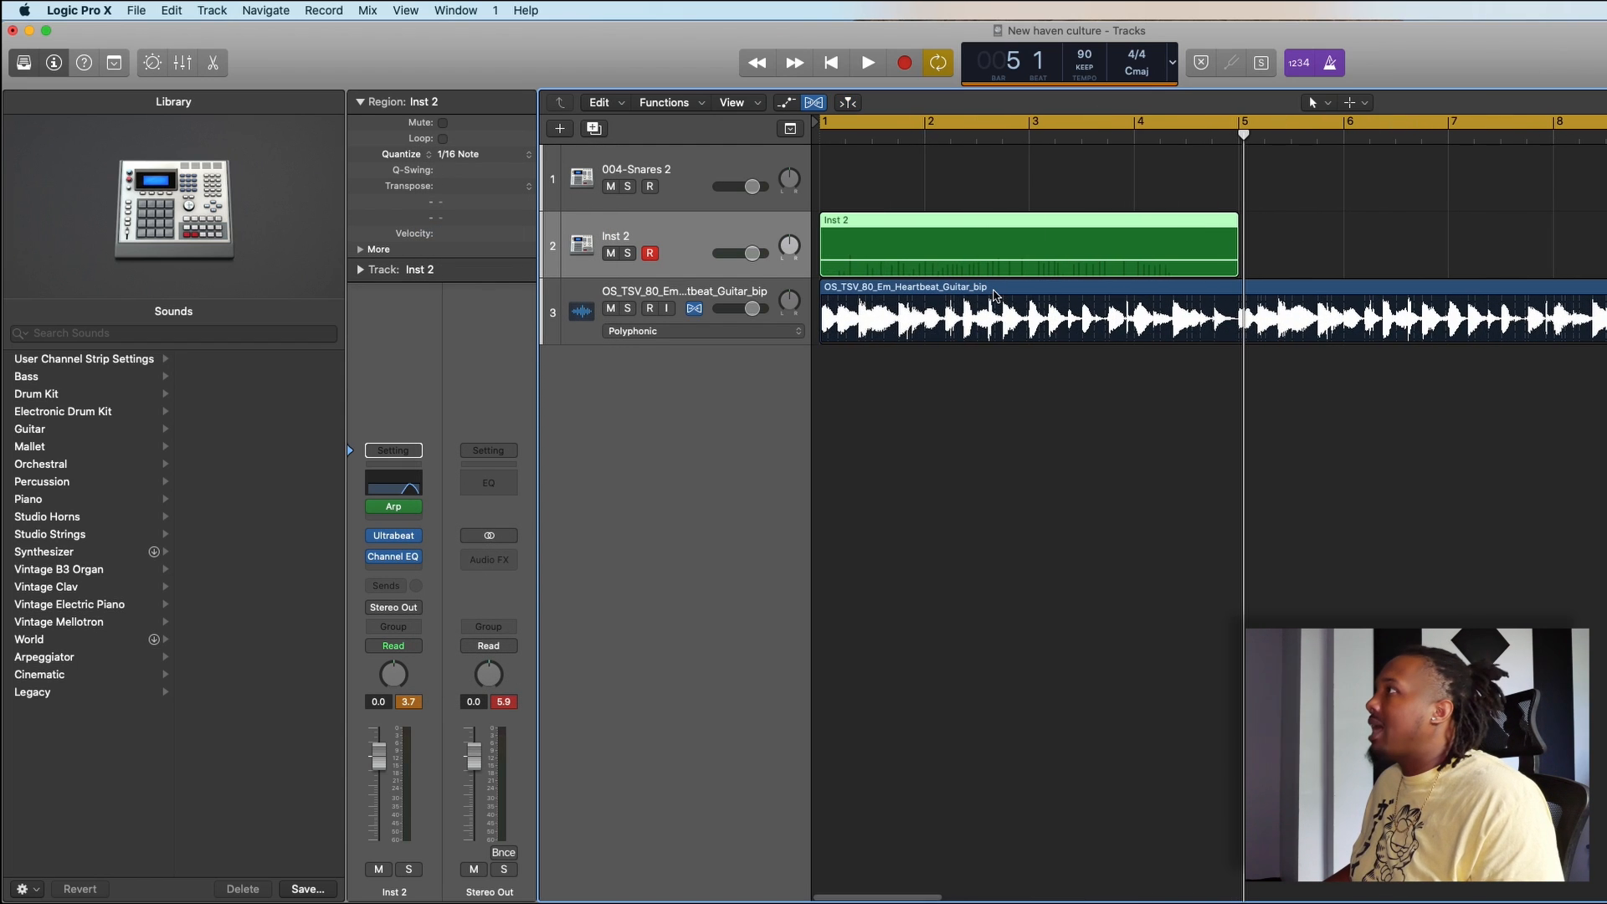
left_click(1241, 291)
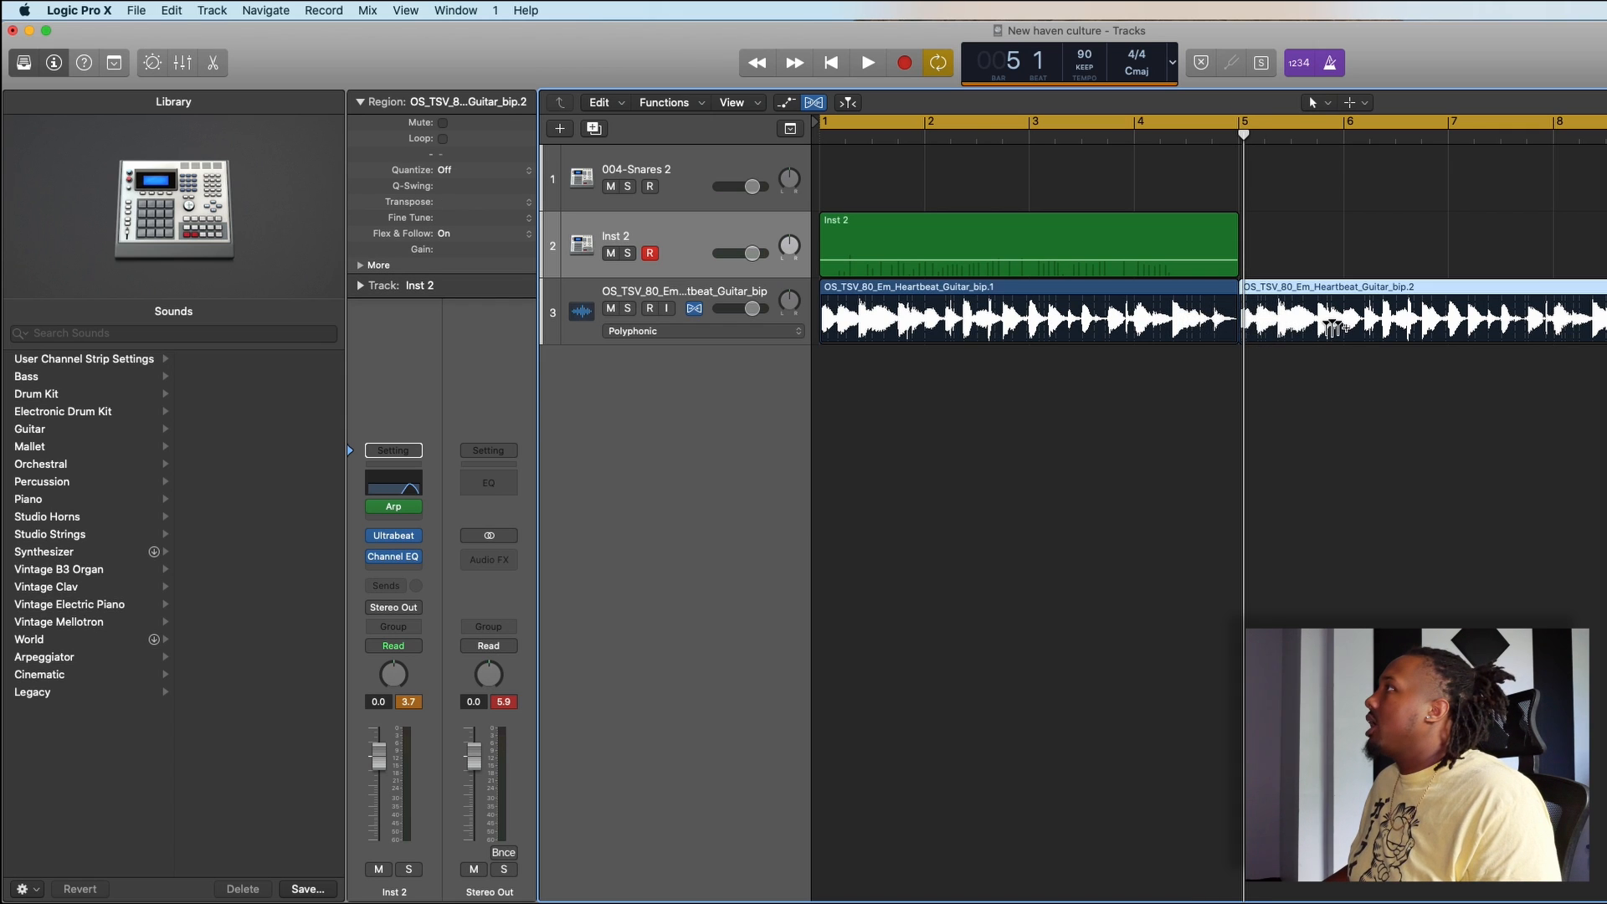
key("Delete")
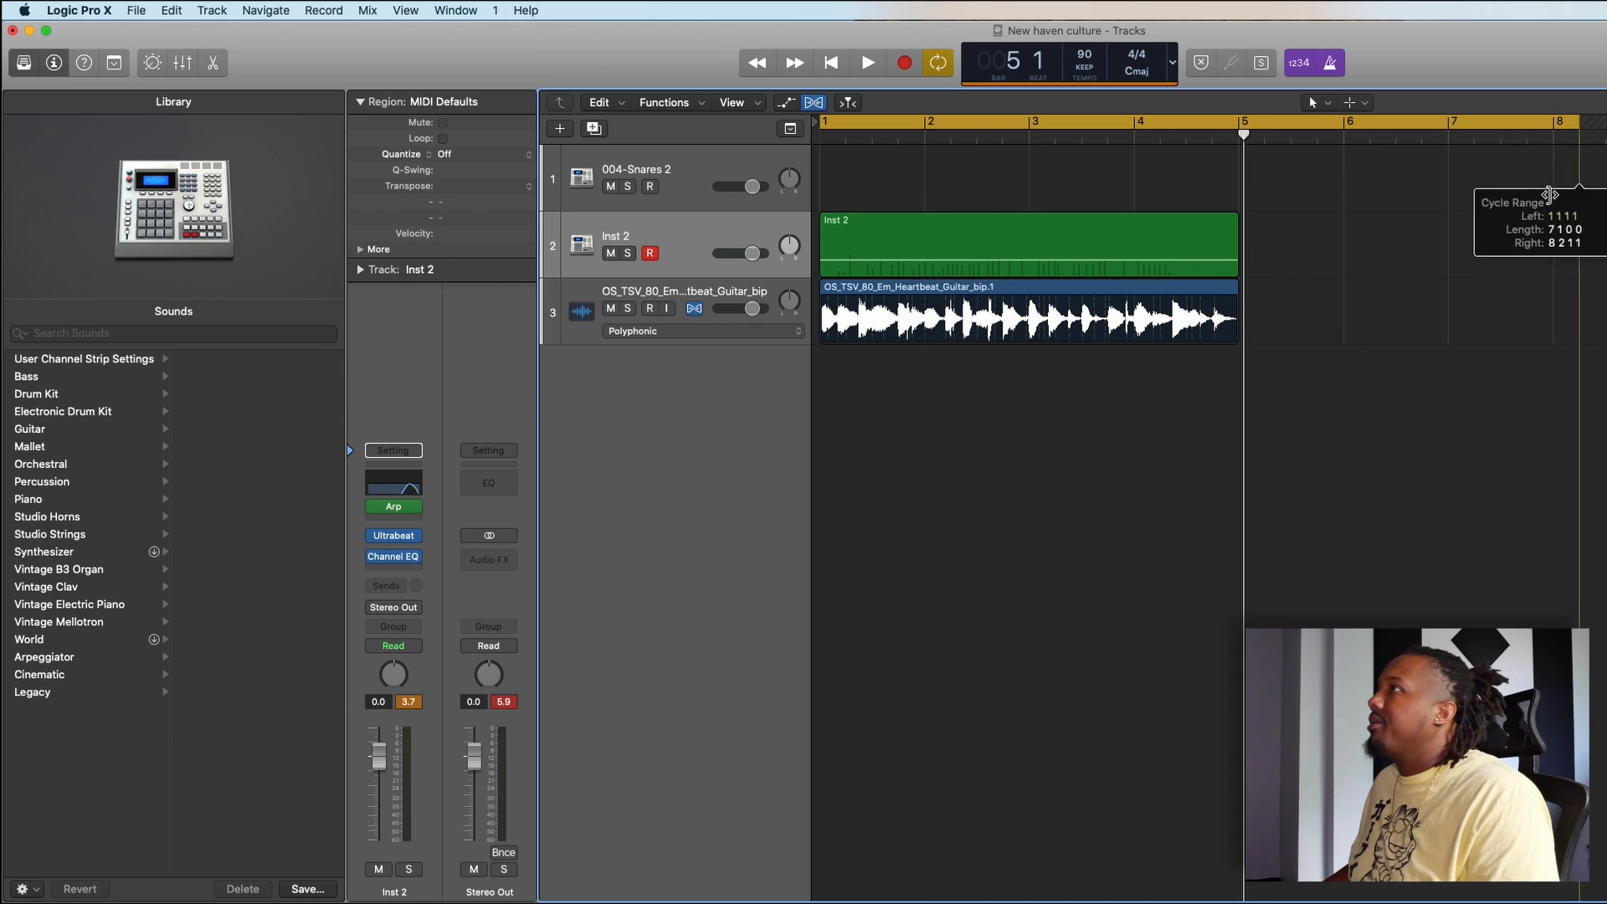
- Play the loop with the metronome off and lower the track volumes, setting Inst 2 to -4.2 dB and the guitar slightly down
key("space")
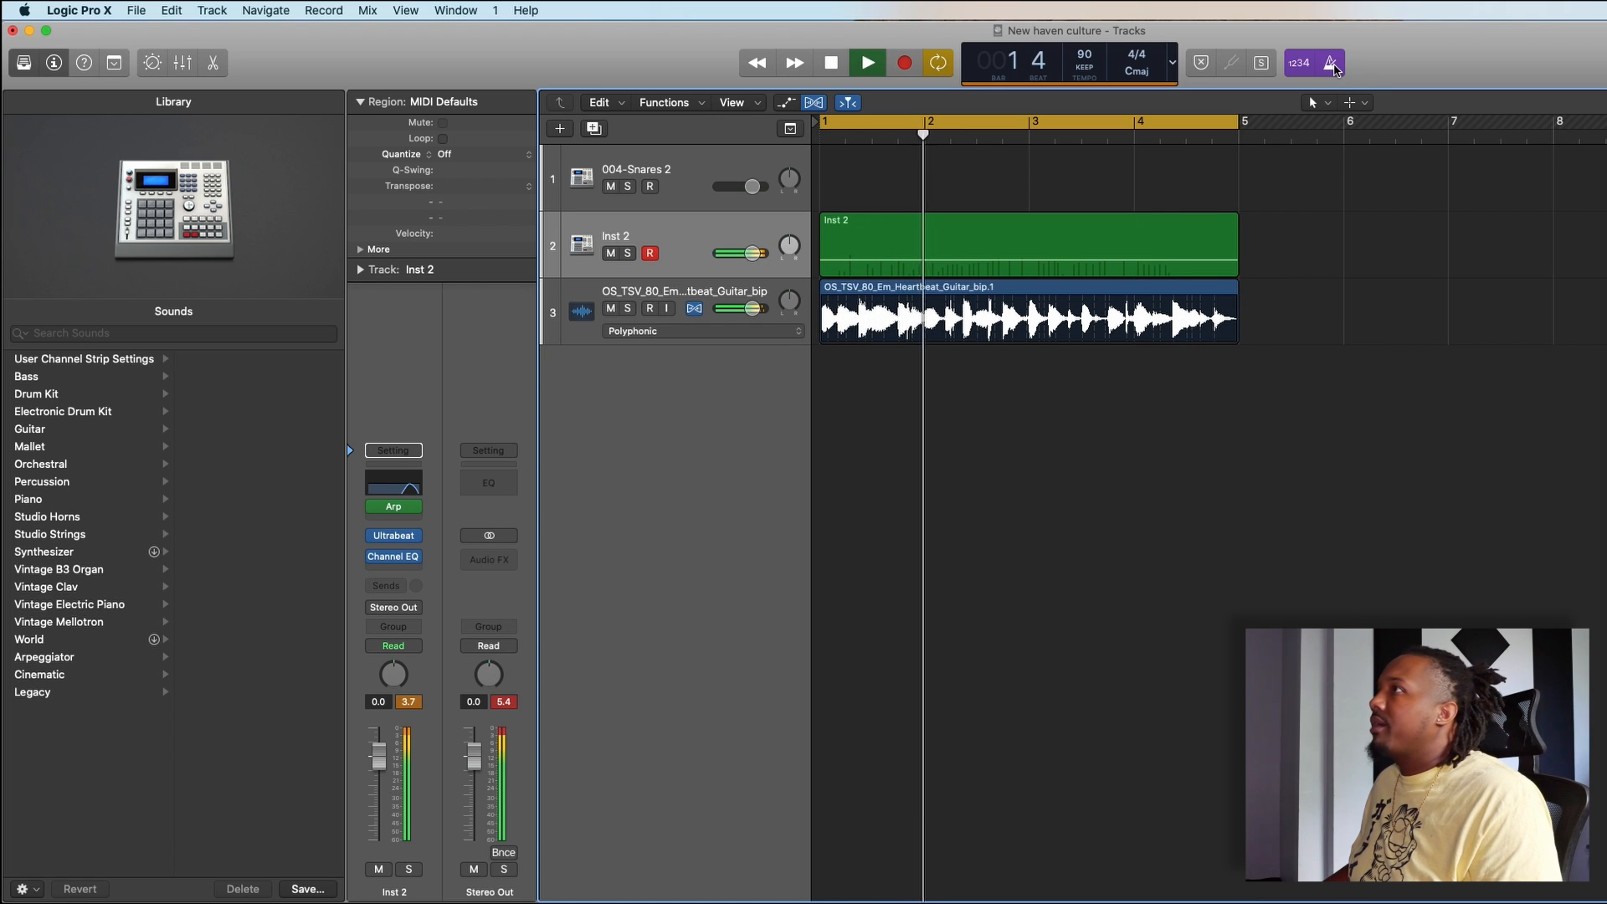
left_click_drag(754, 252, 747, 309)
key("space")
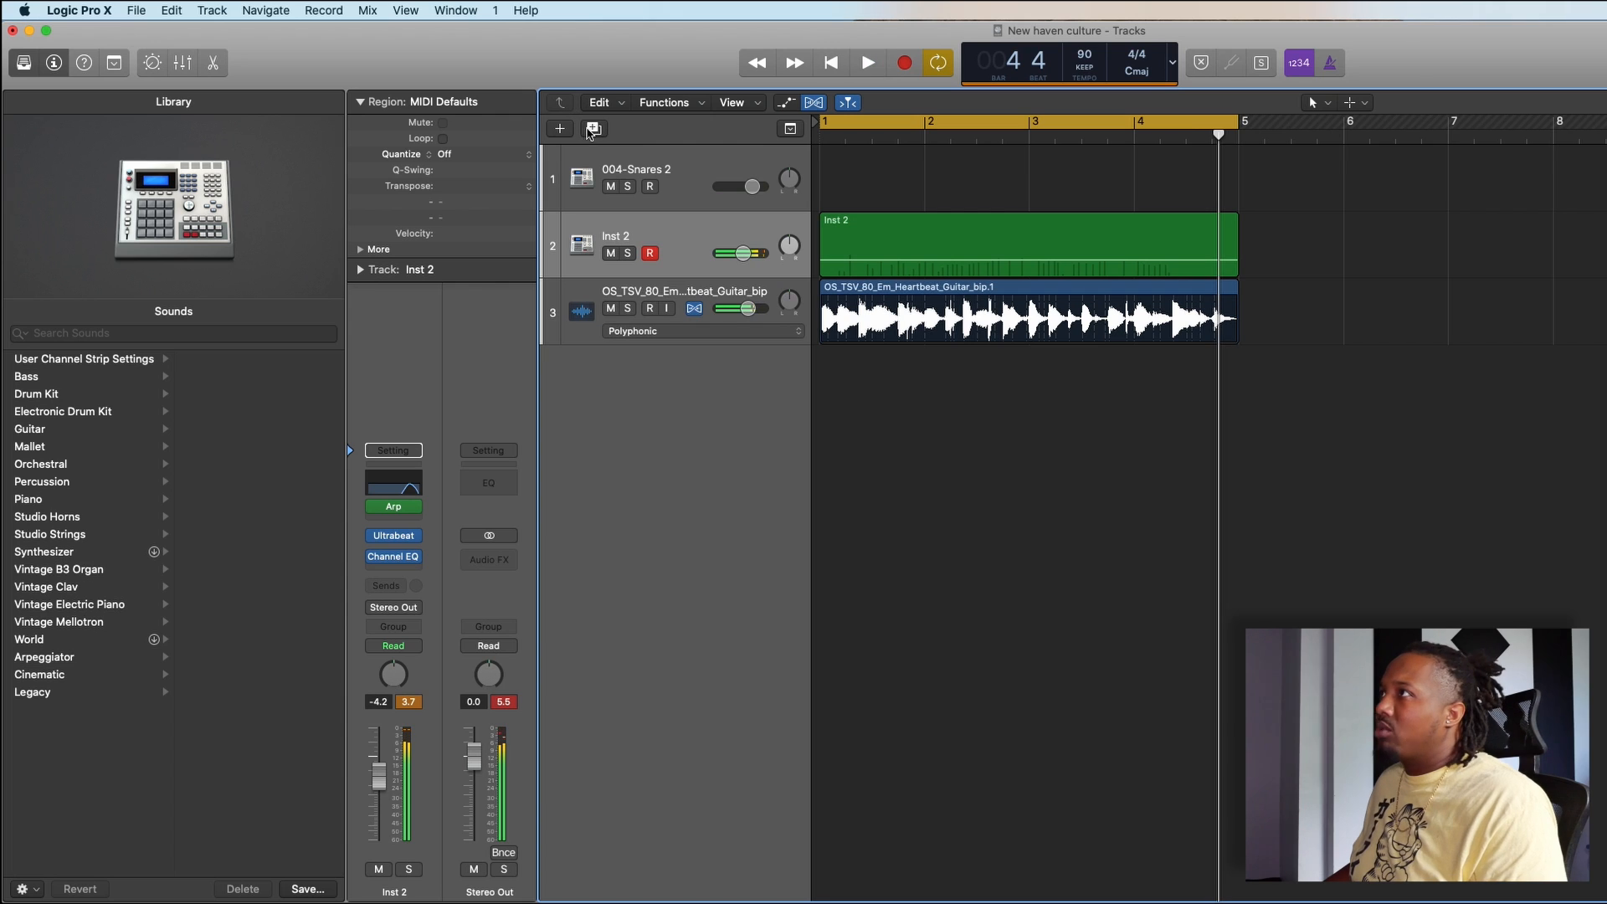
left_click(594, 130)
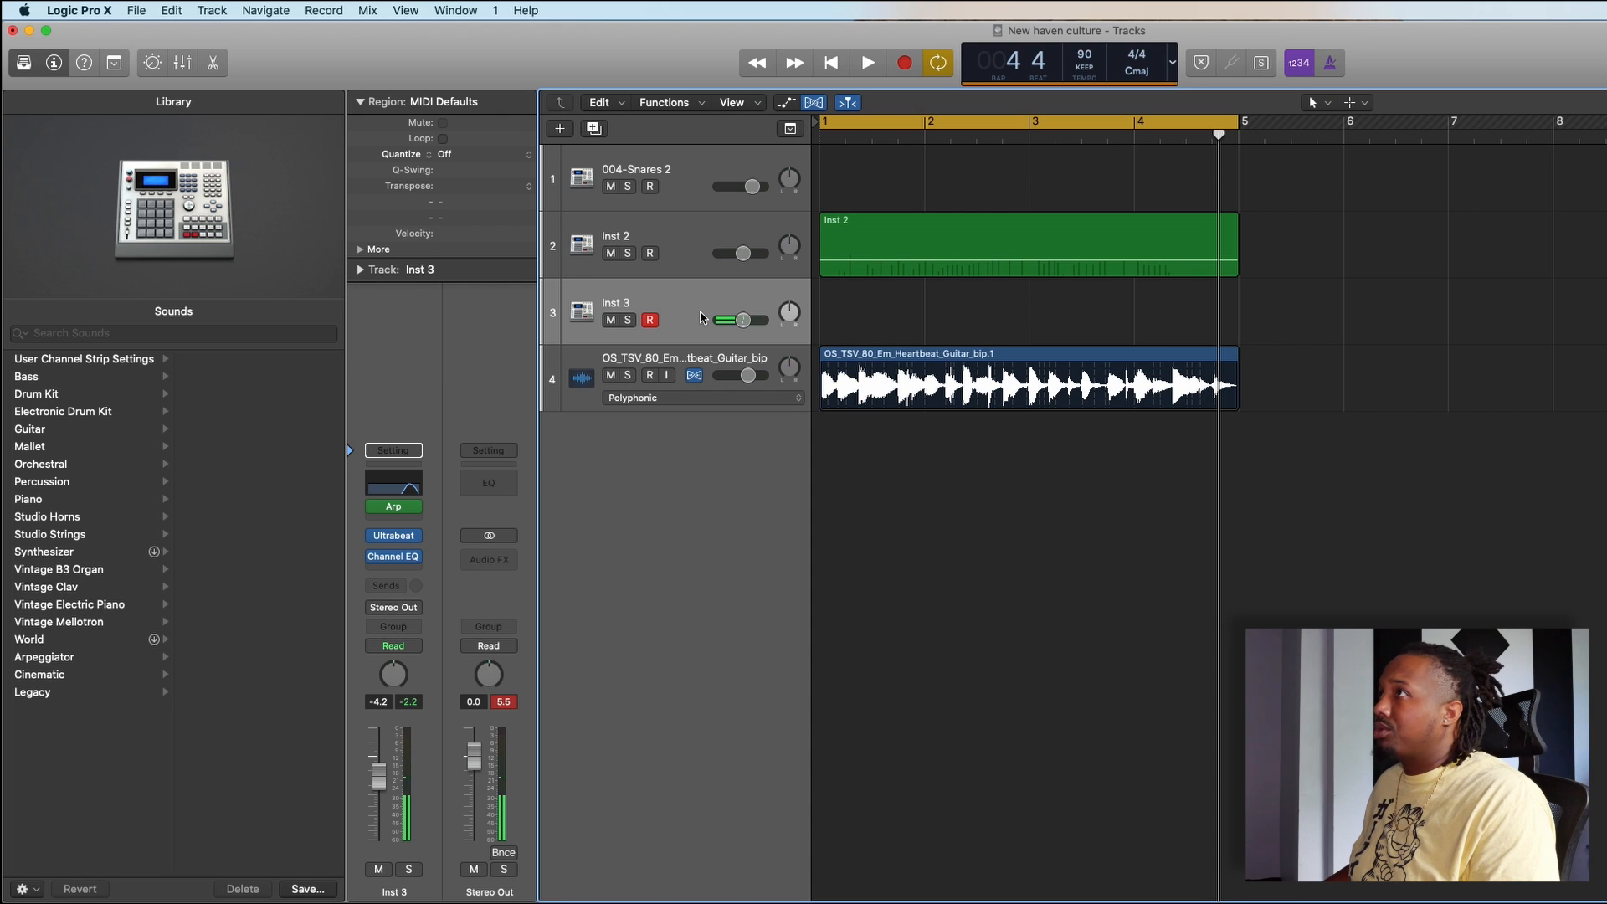
key("super+BackSpace")
left_click(669, 250)
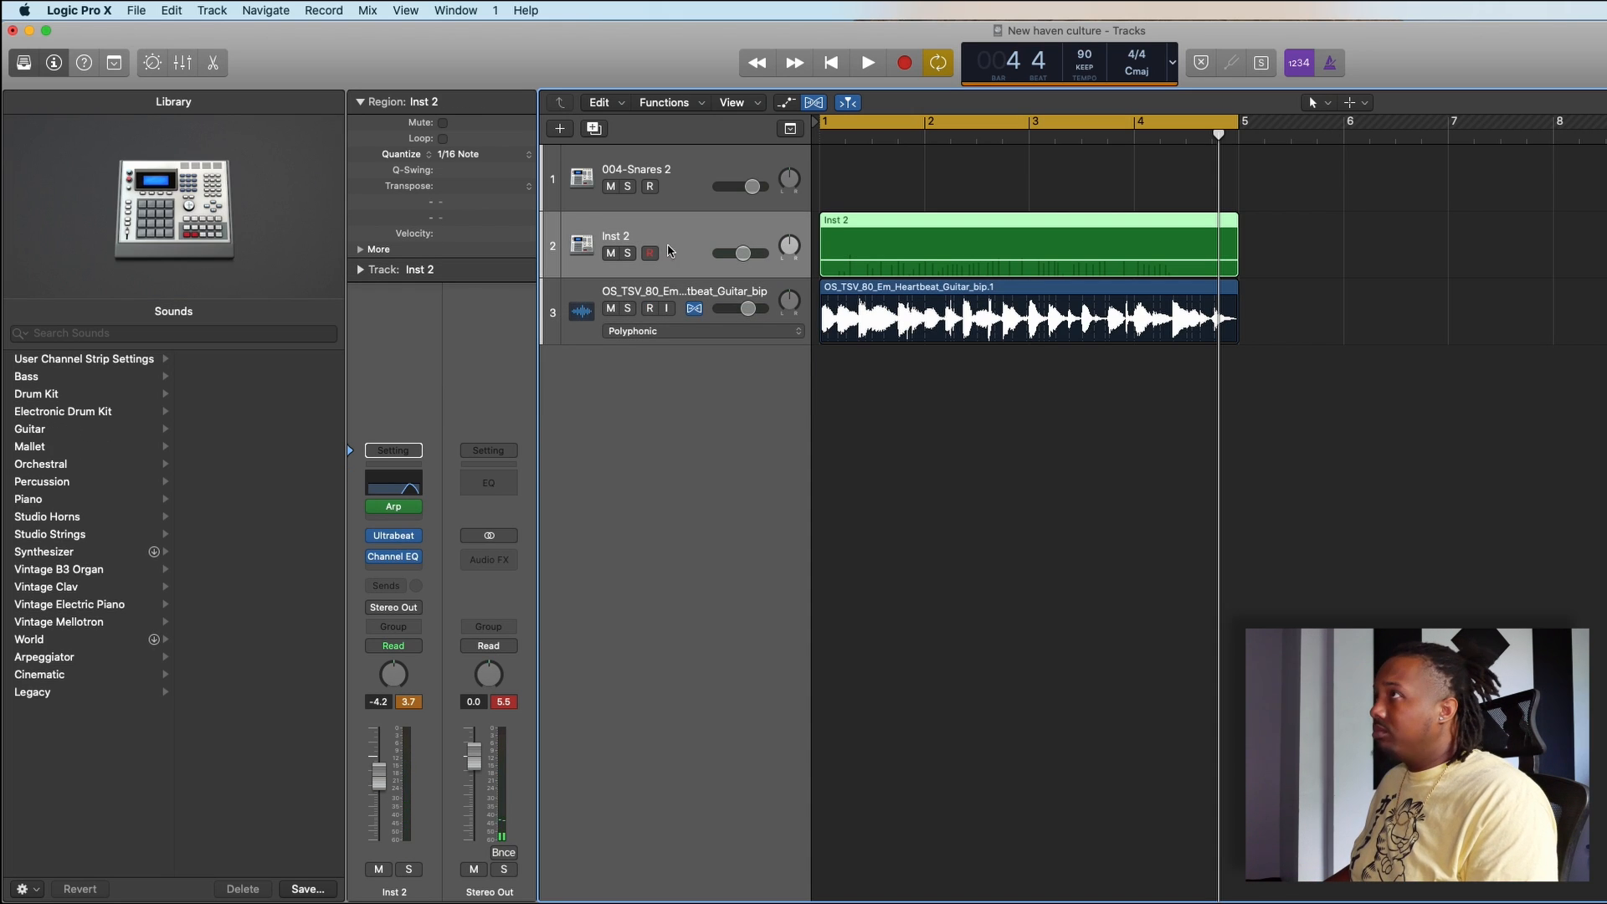
- Add a new track with Inst 2's settings duplicated, and set its Arpeggiator rate to 1/32
left_click(593, 129)
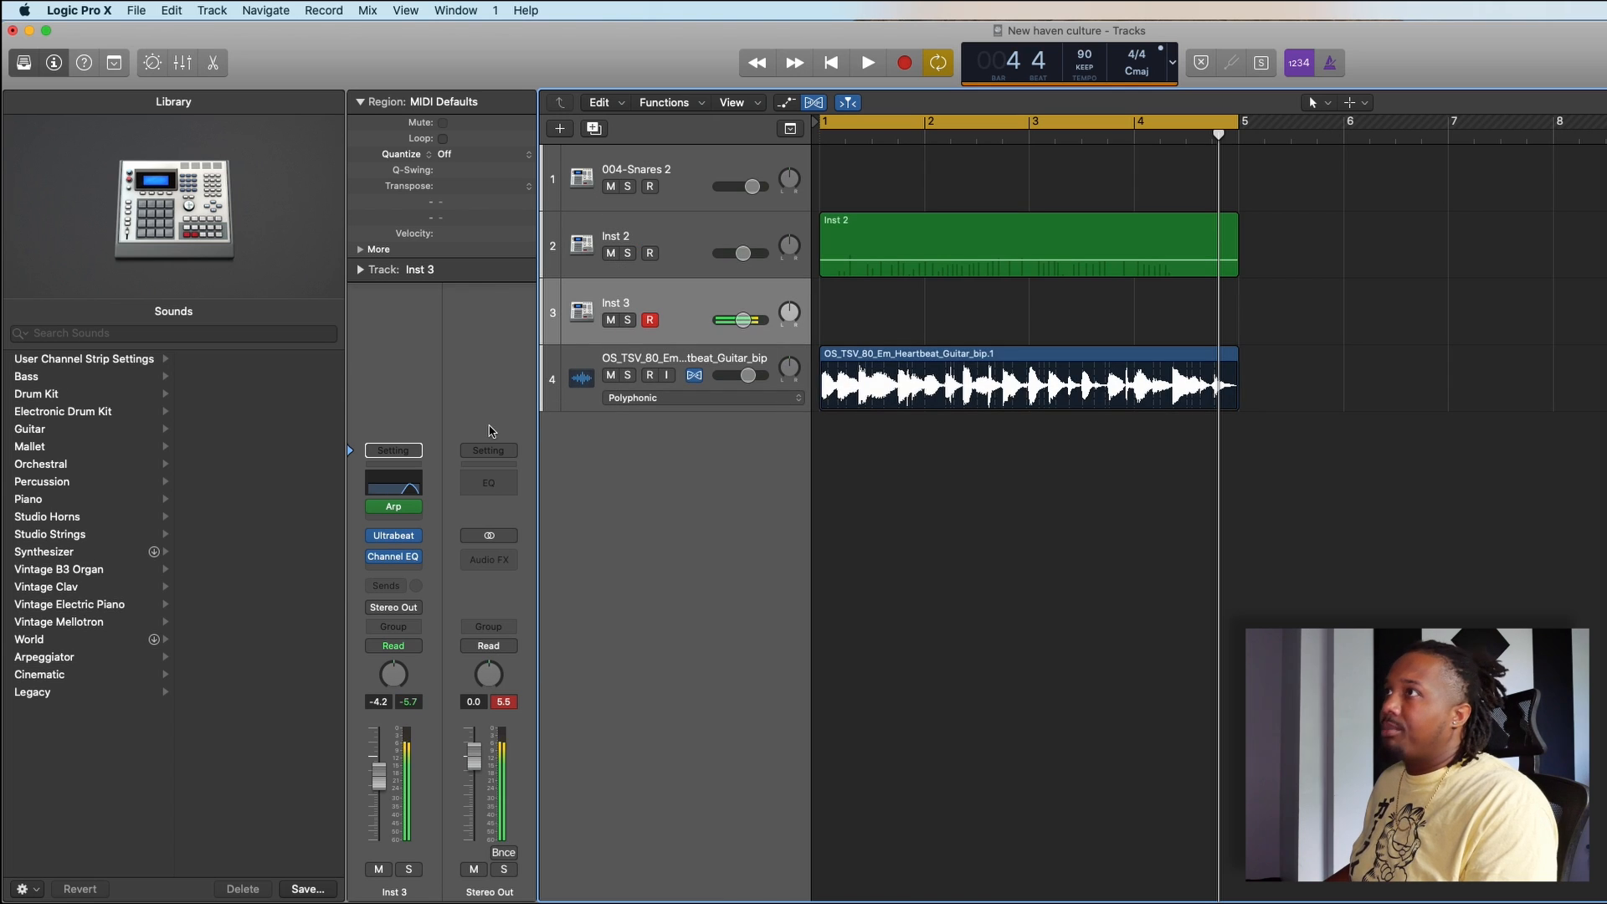
left_click(399, 511)
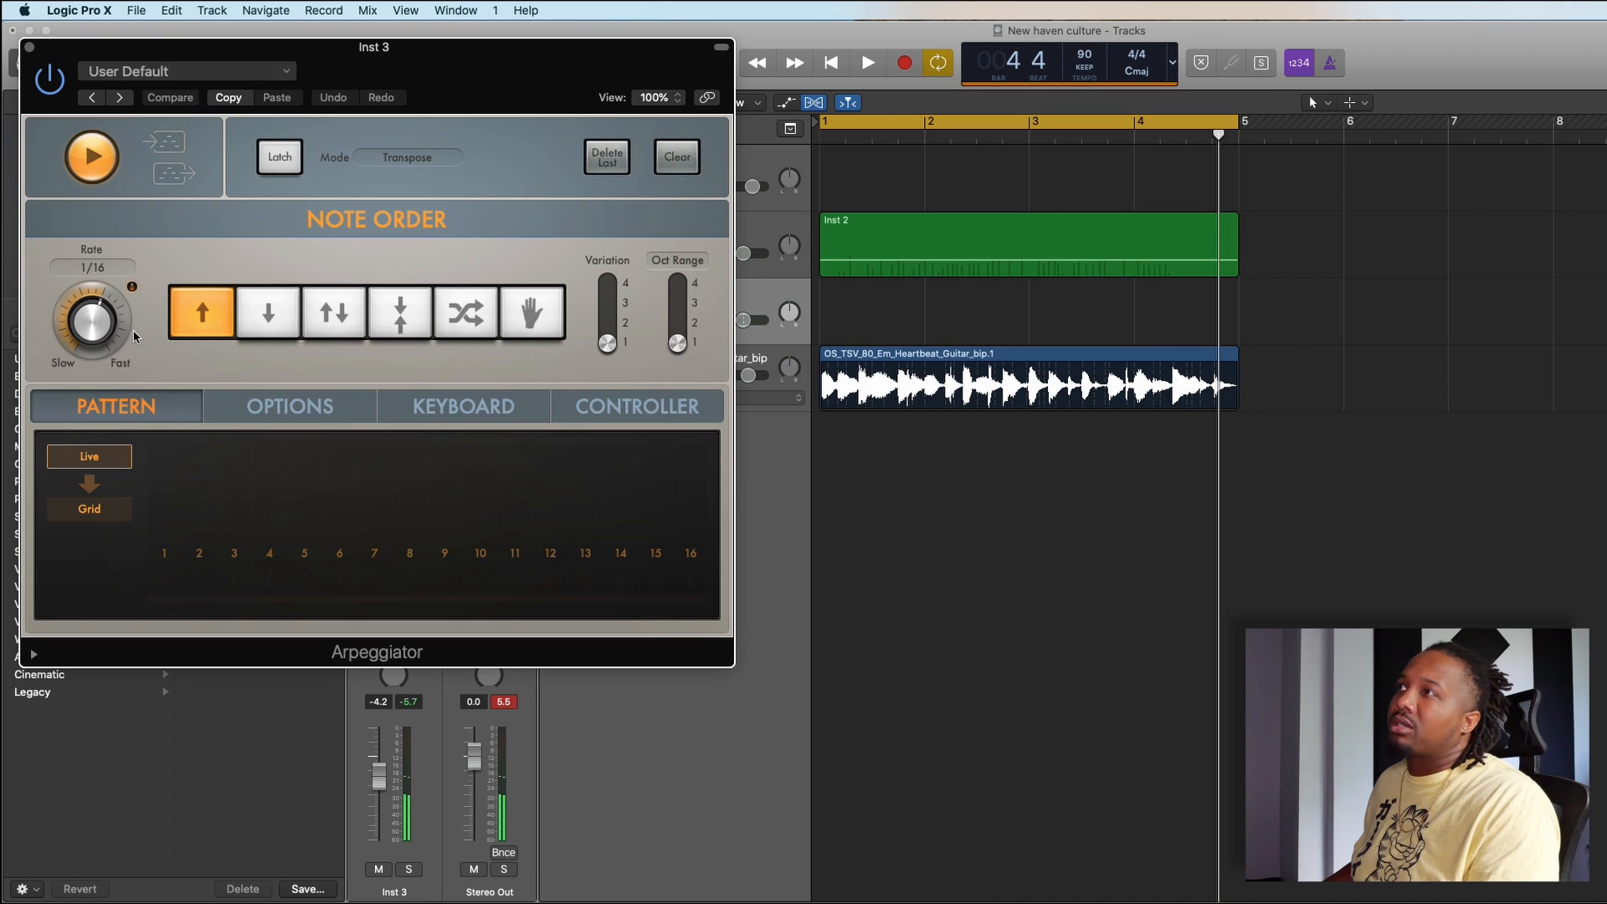
left_click_drag(92, 324, 99, 303)
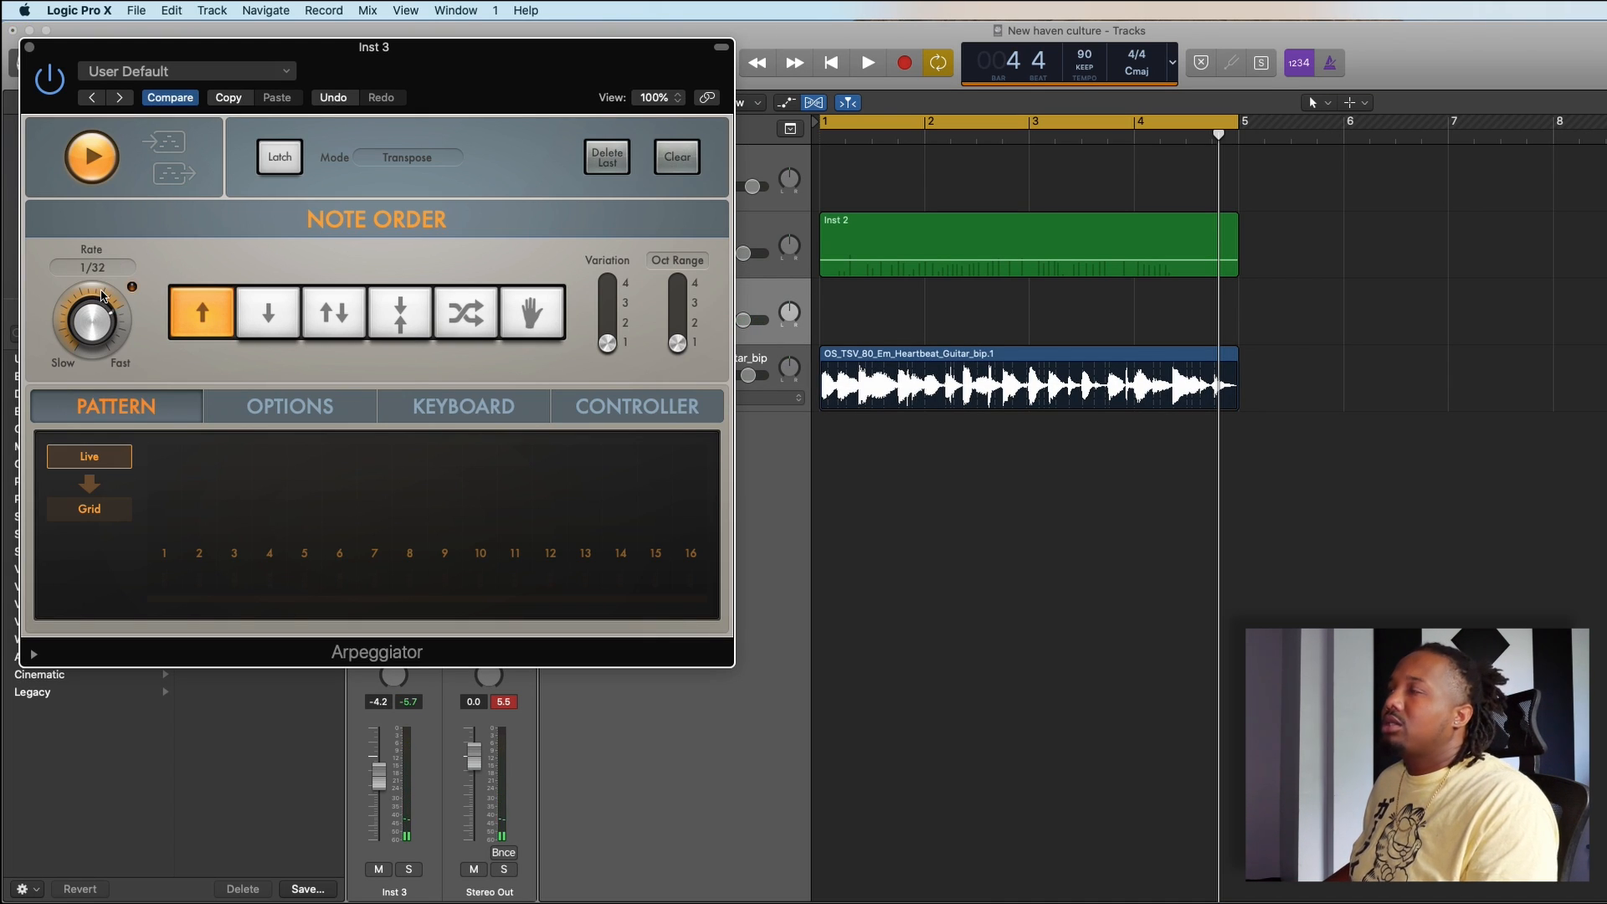
left_click(30, 47)
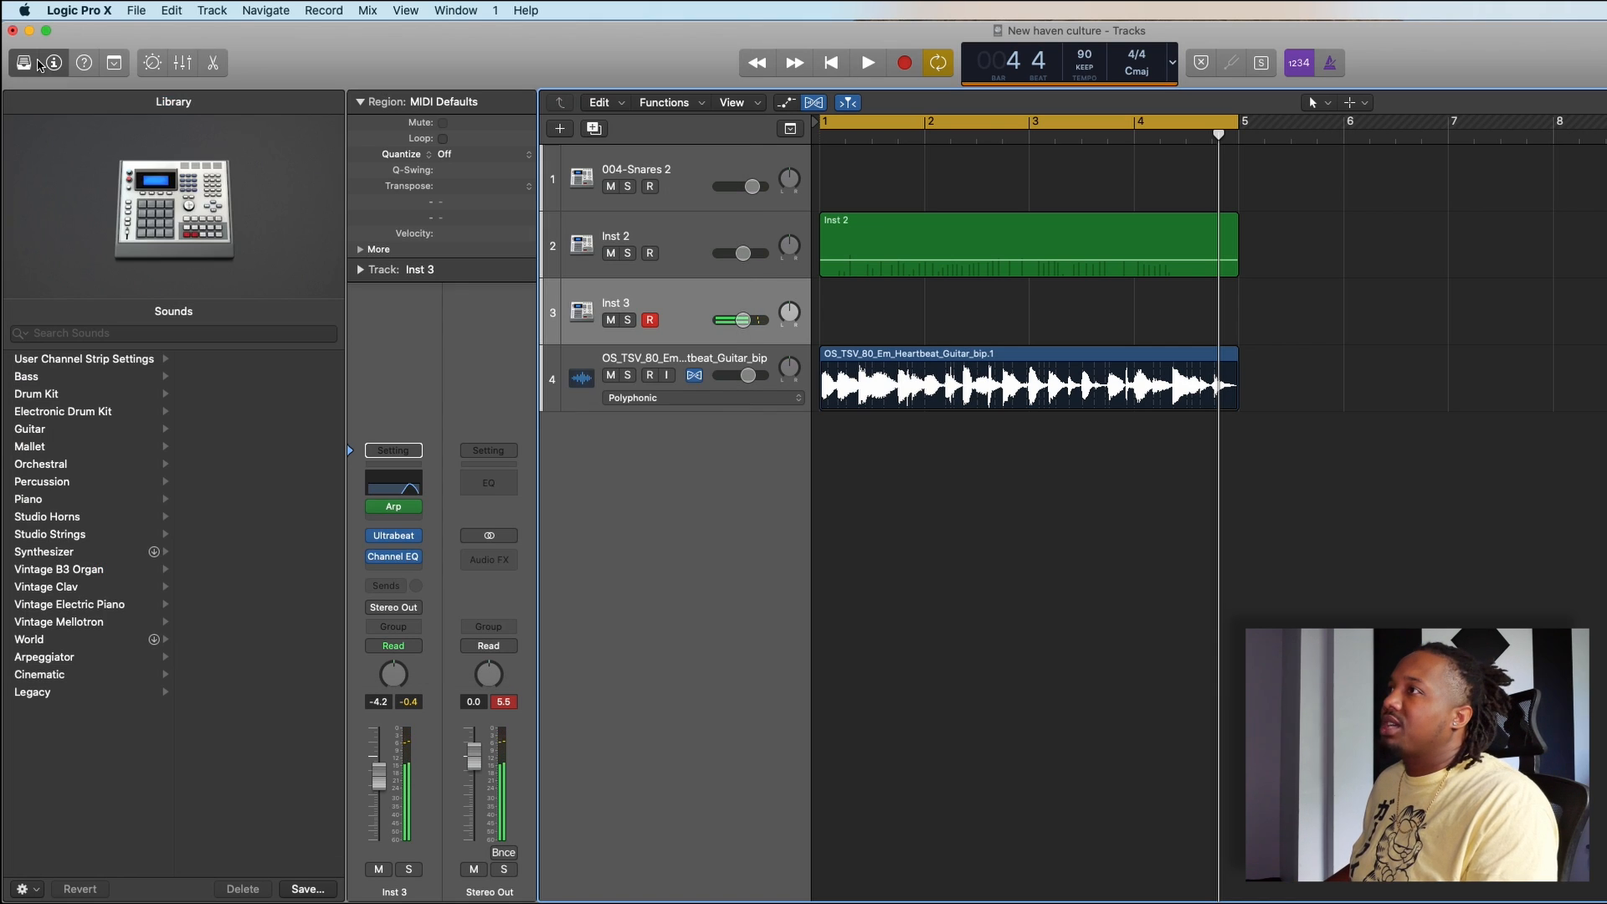
- Lower the pitch of the sample oscillator slightly in the Inst 3 Ultrabeat and close the plug-in window
left_click(395, 542)
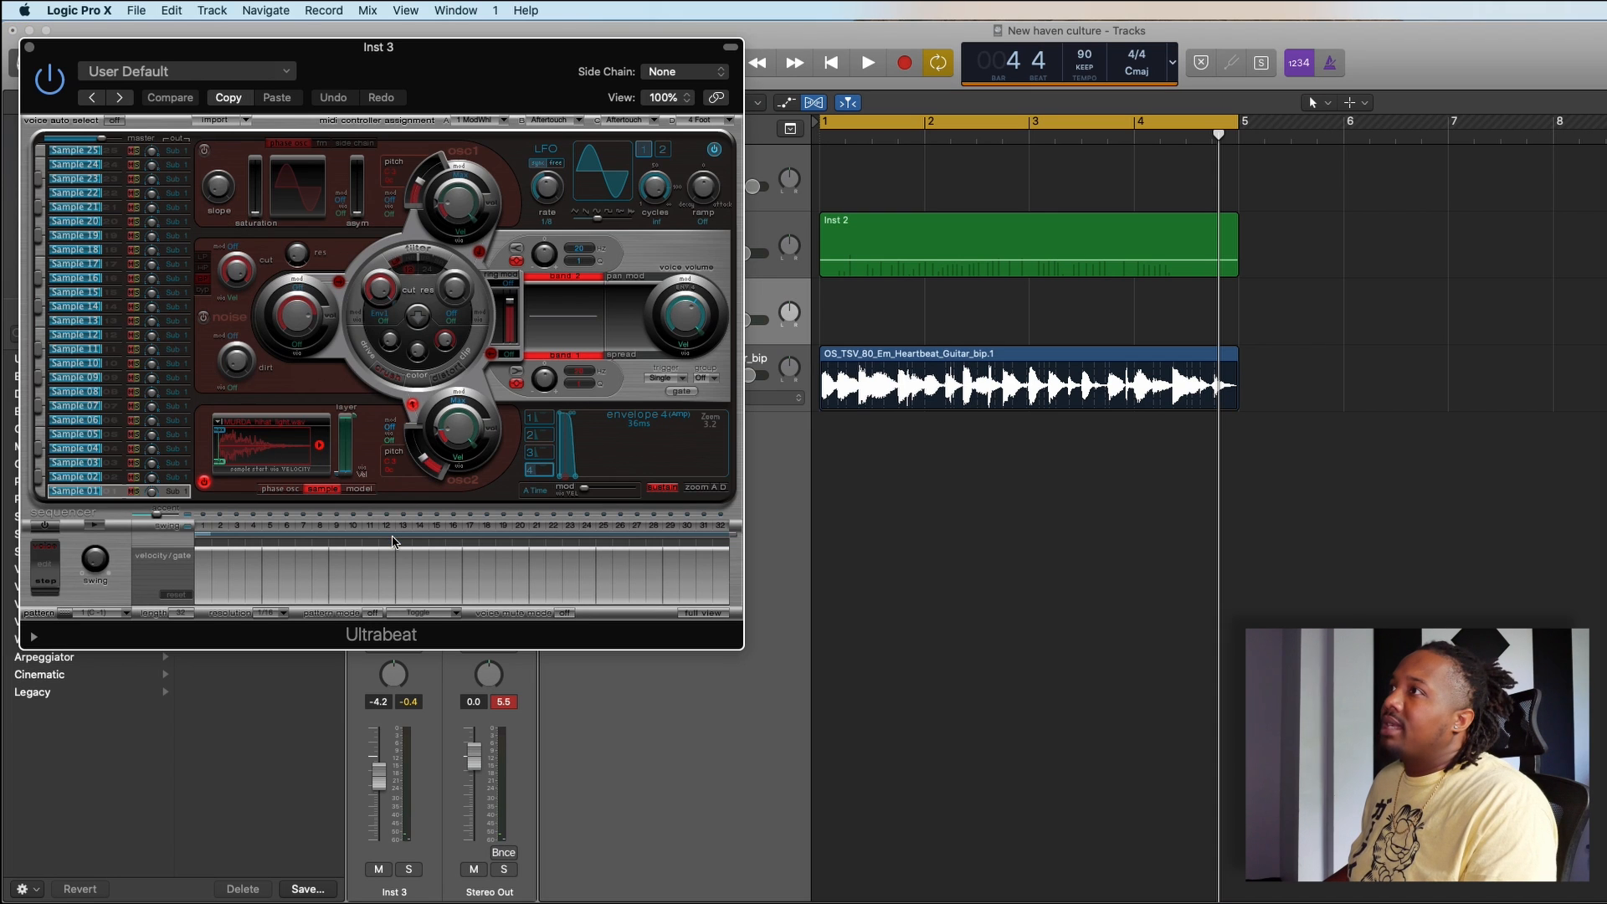
left_click(425, 466)
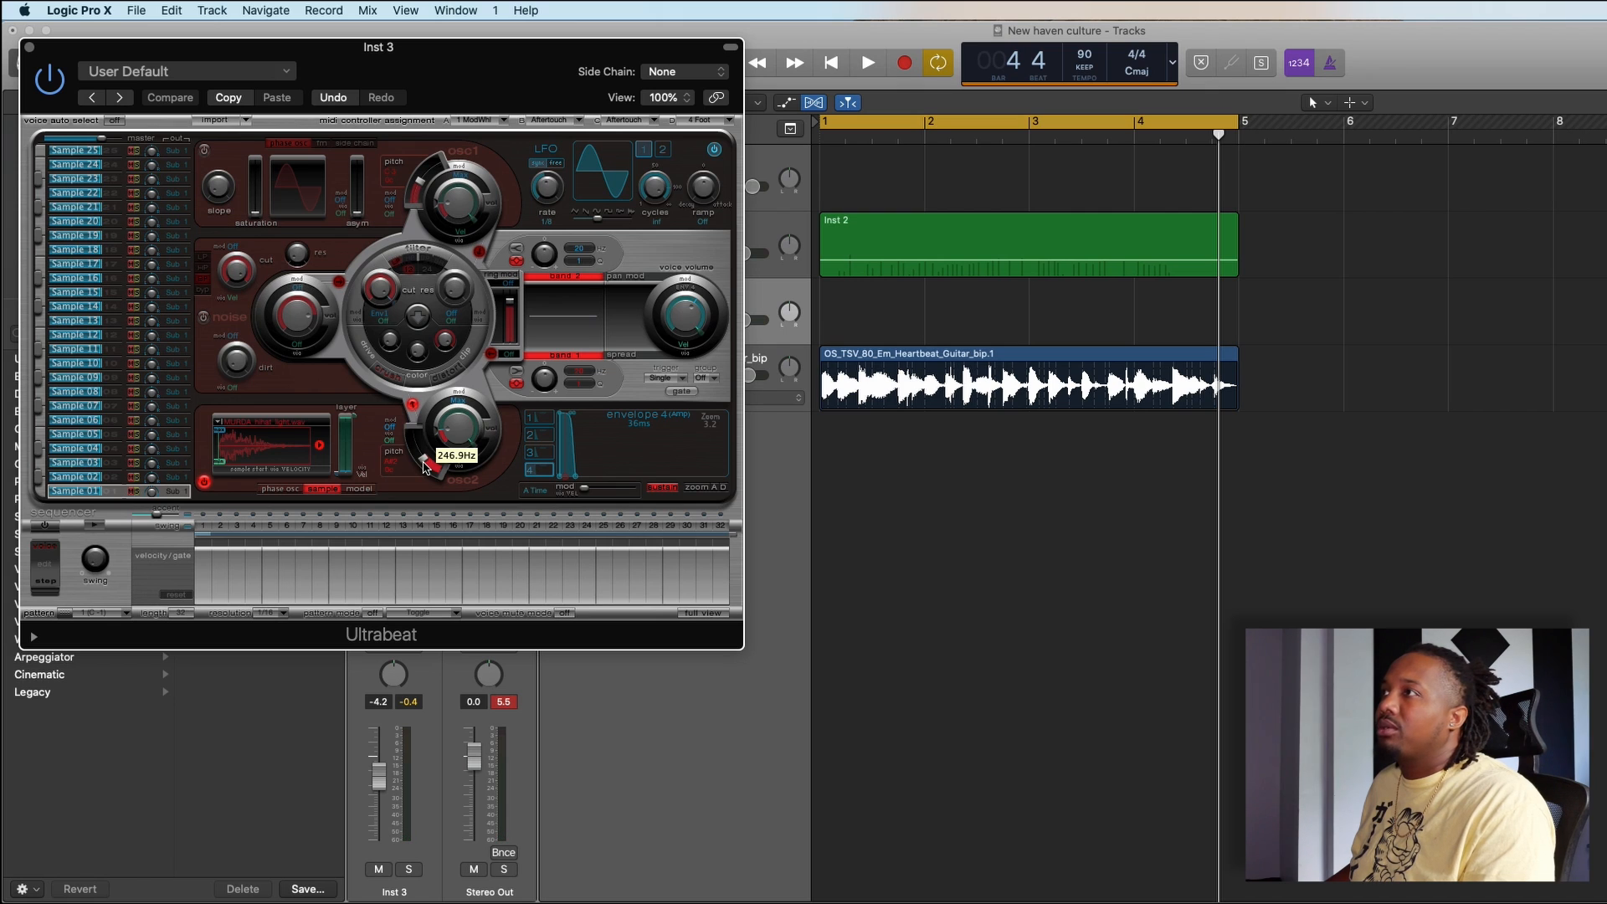
left_click_drag(424, 467, 425, 471)
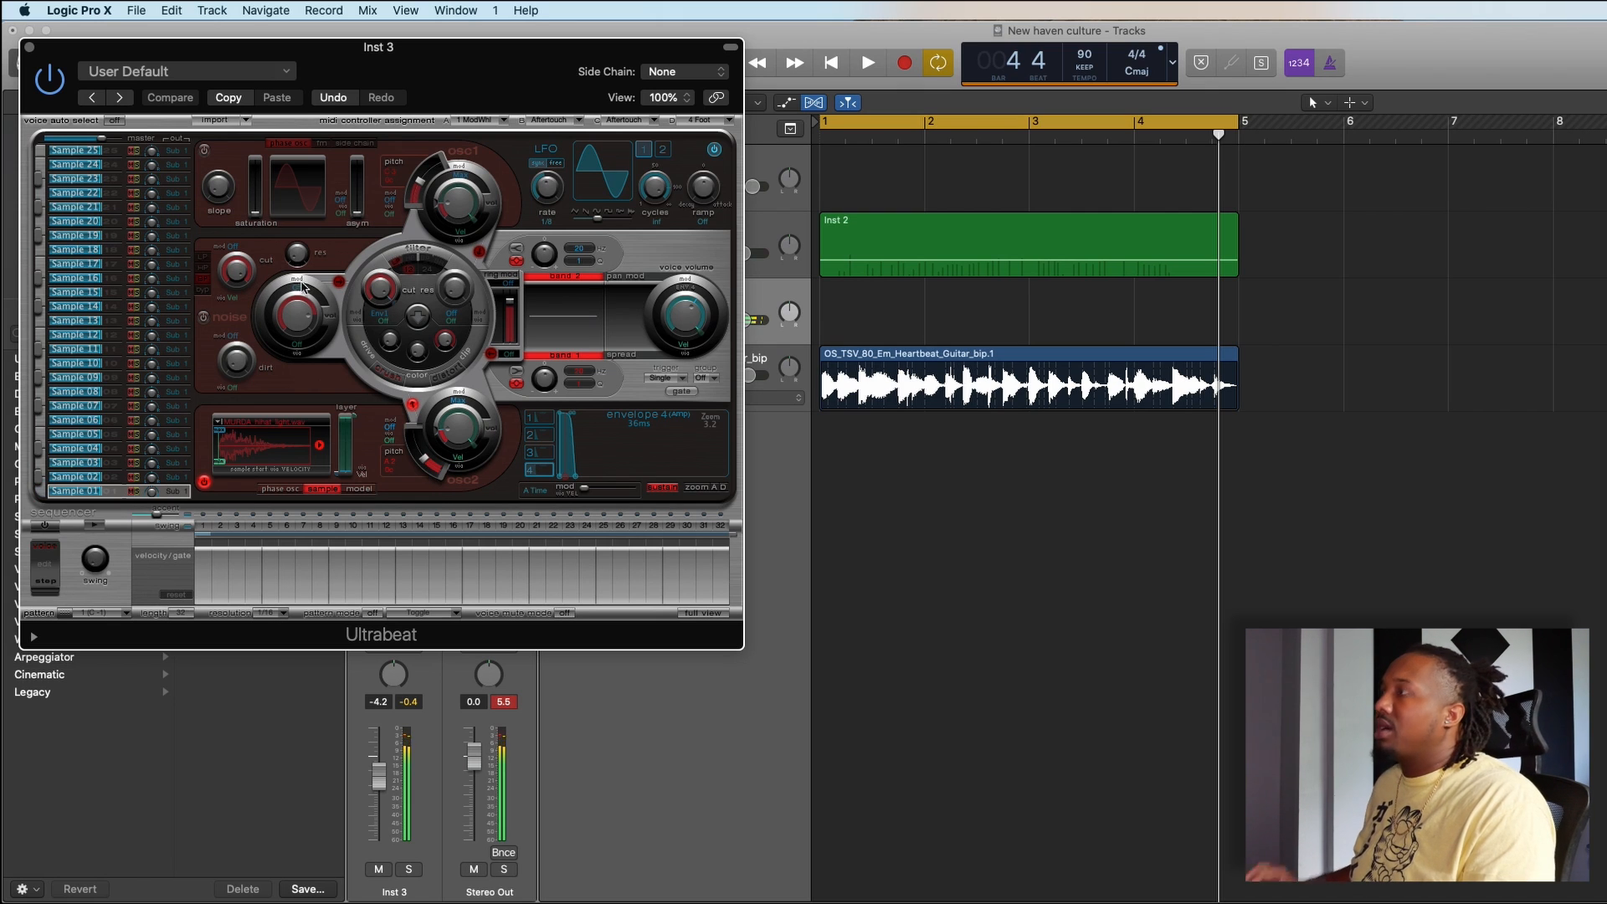
left_click(30, 47)
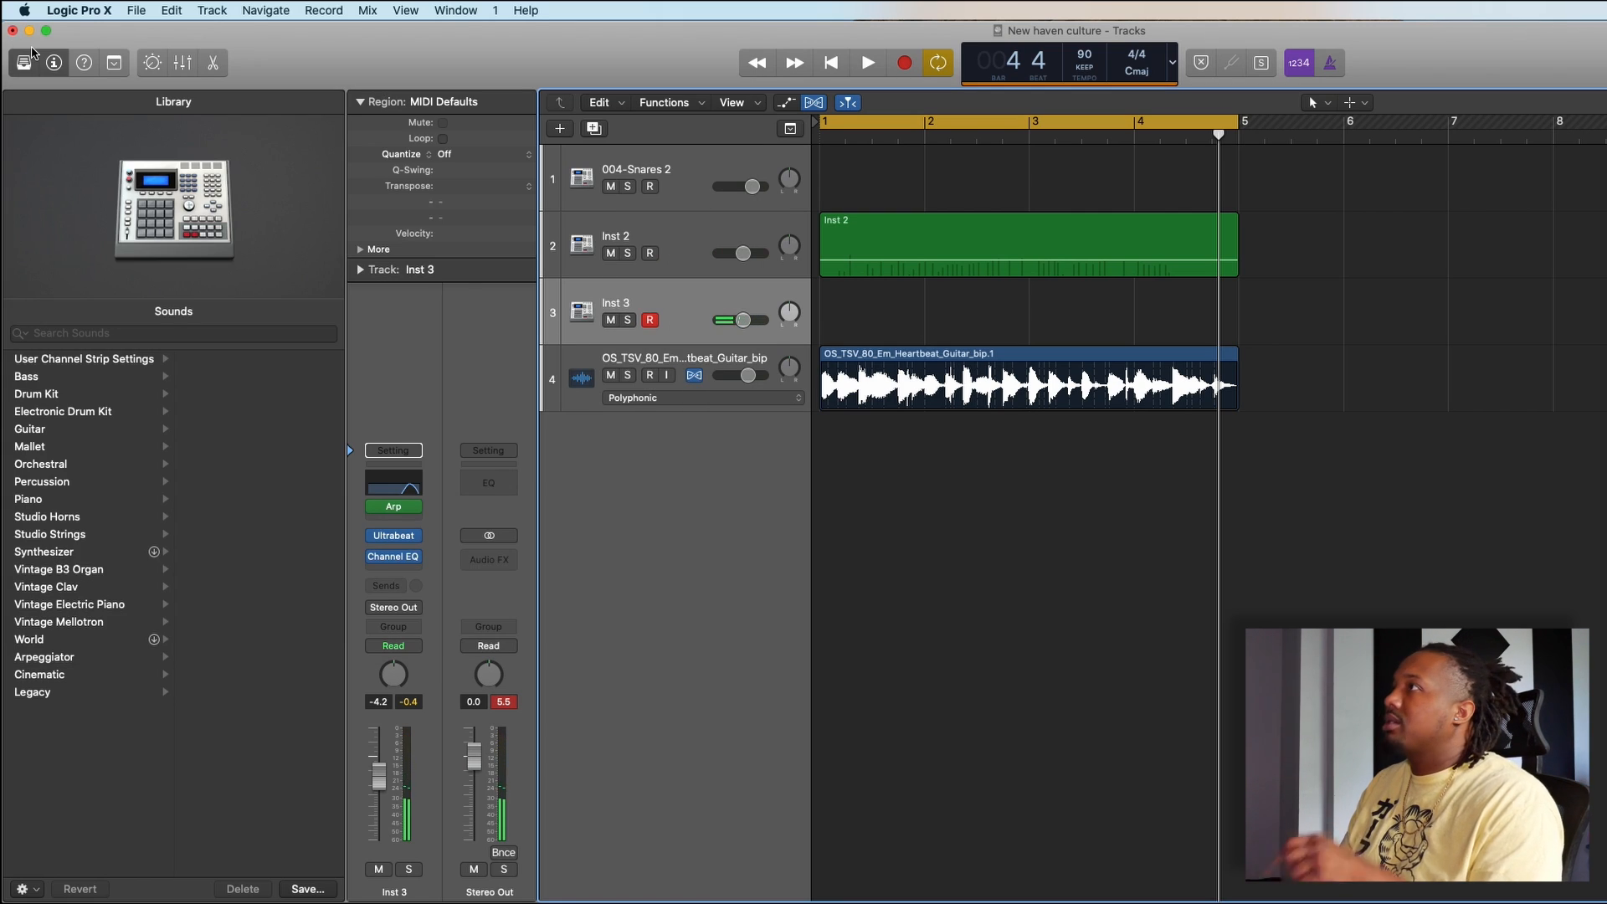
- Record short hi-hat rolls across the four-bar cycle on Inst 3 and quantize the region to 1/16 Note
key("space")
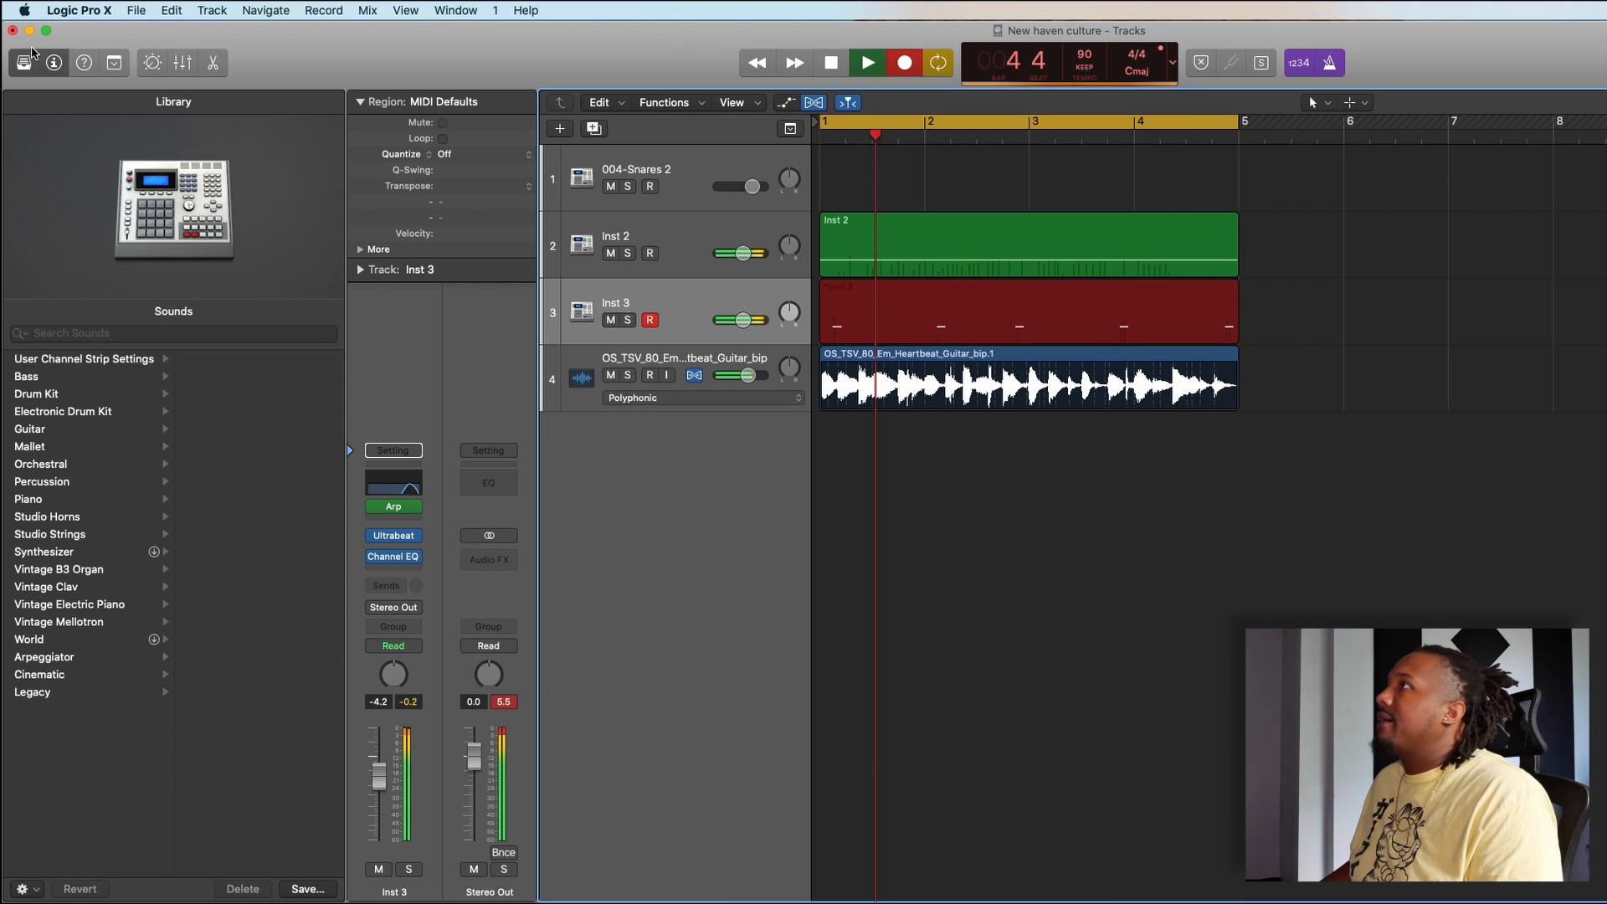
left_click(871, 67)
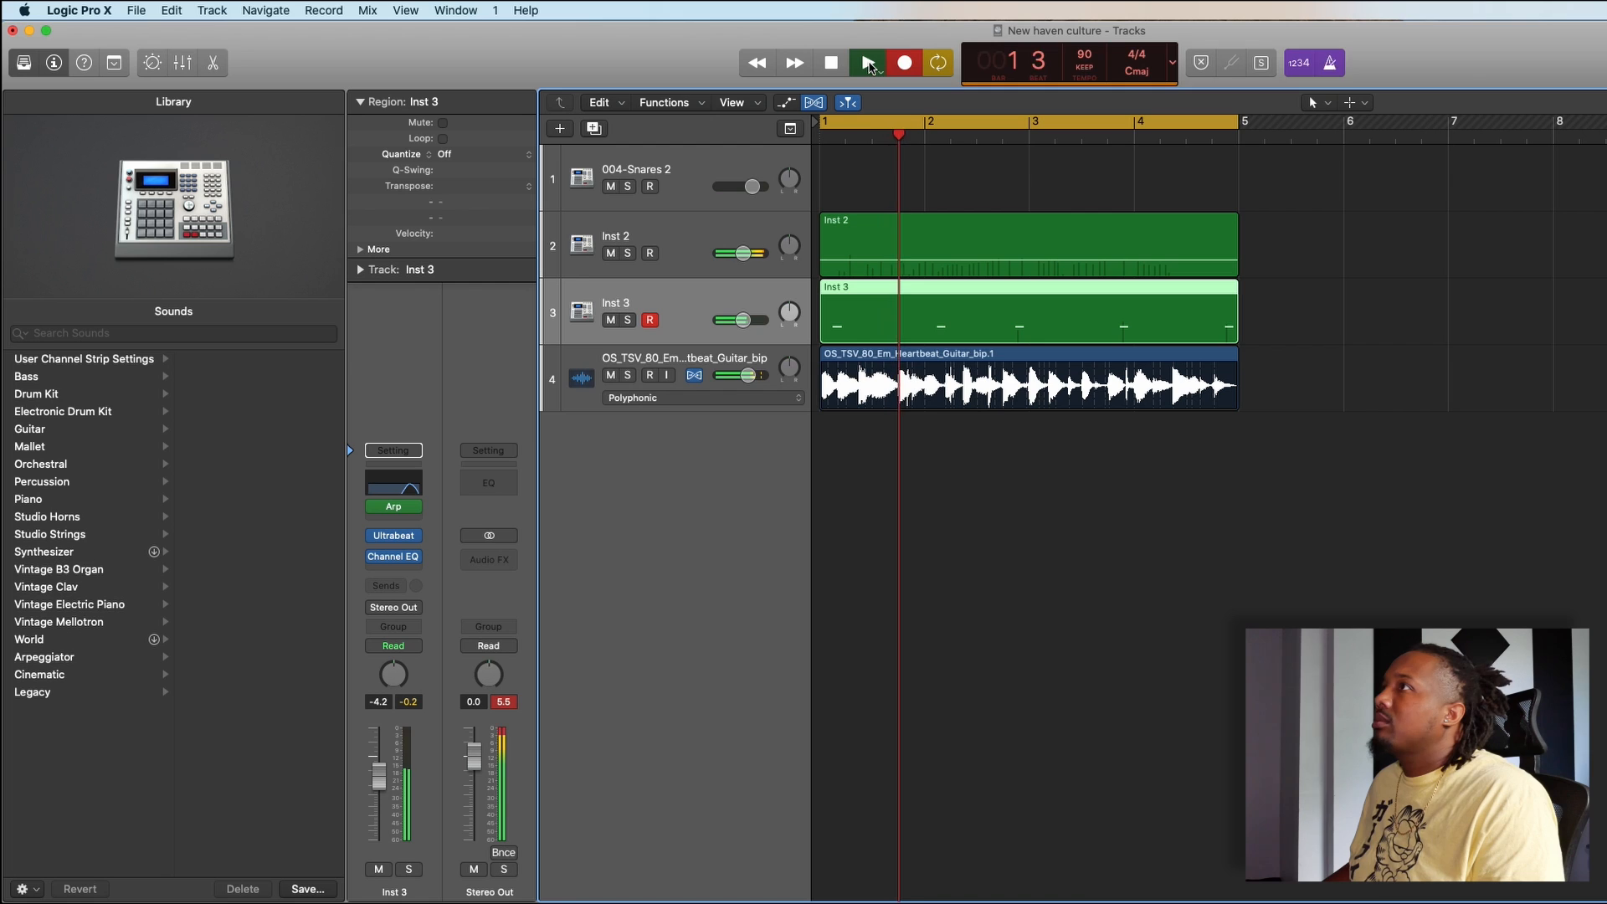
left_click(493, 154)
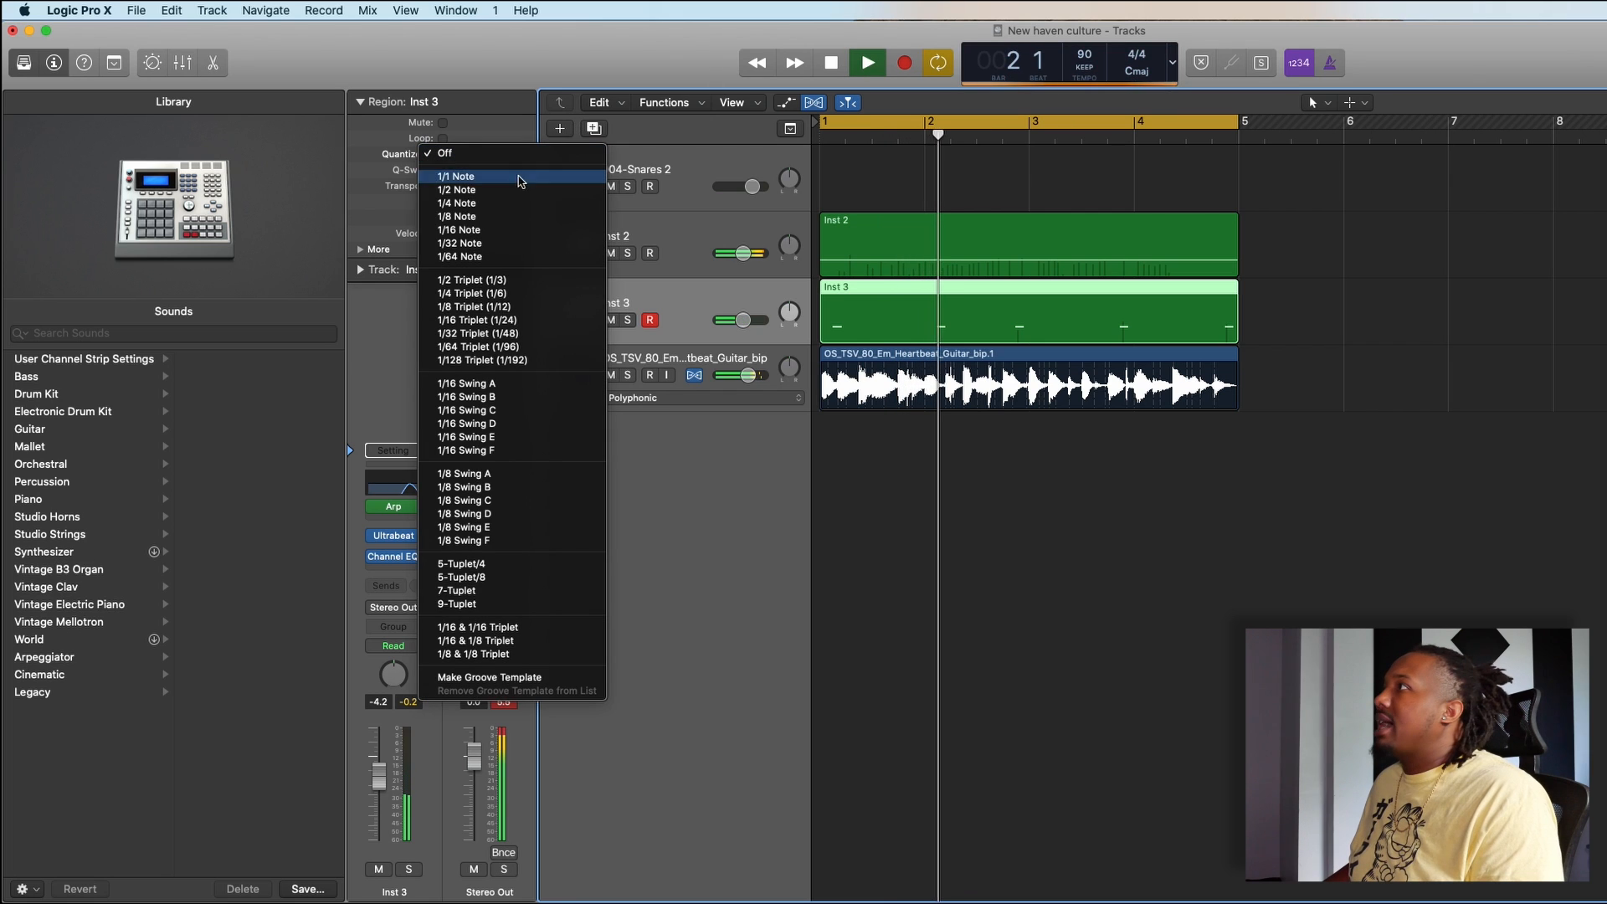
left_click(523, 230)
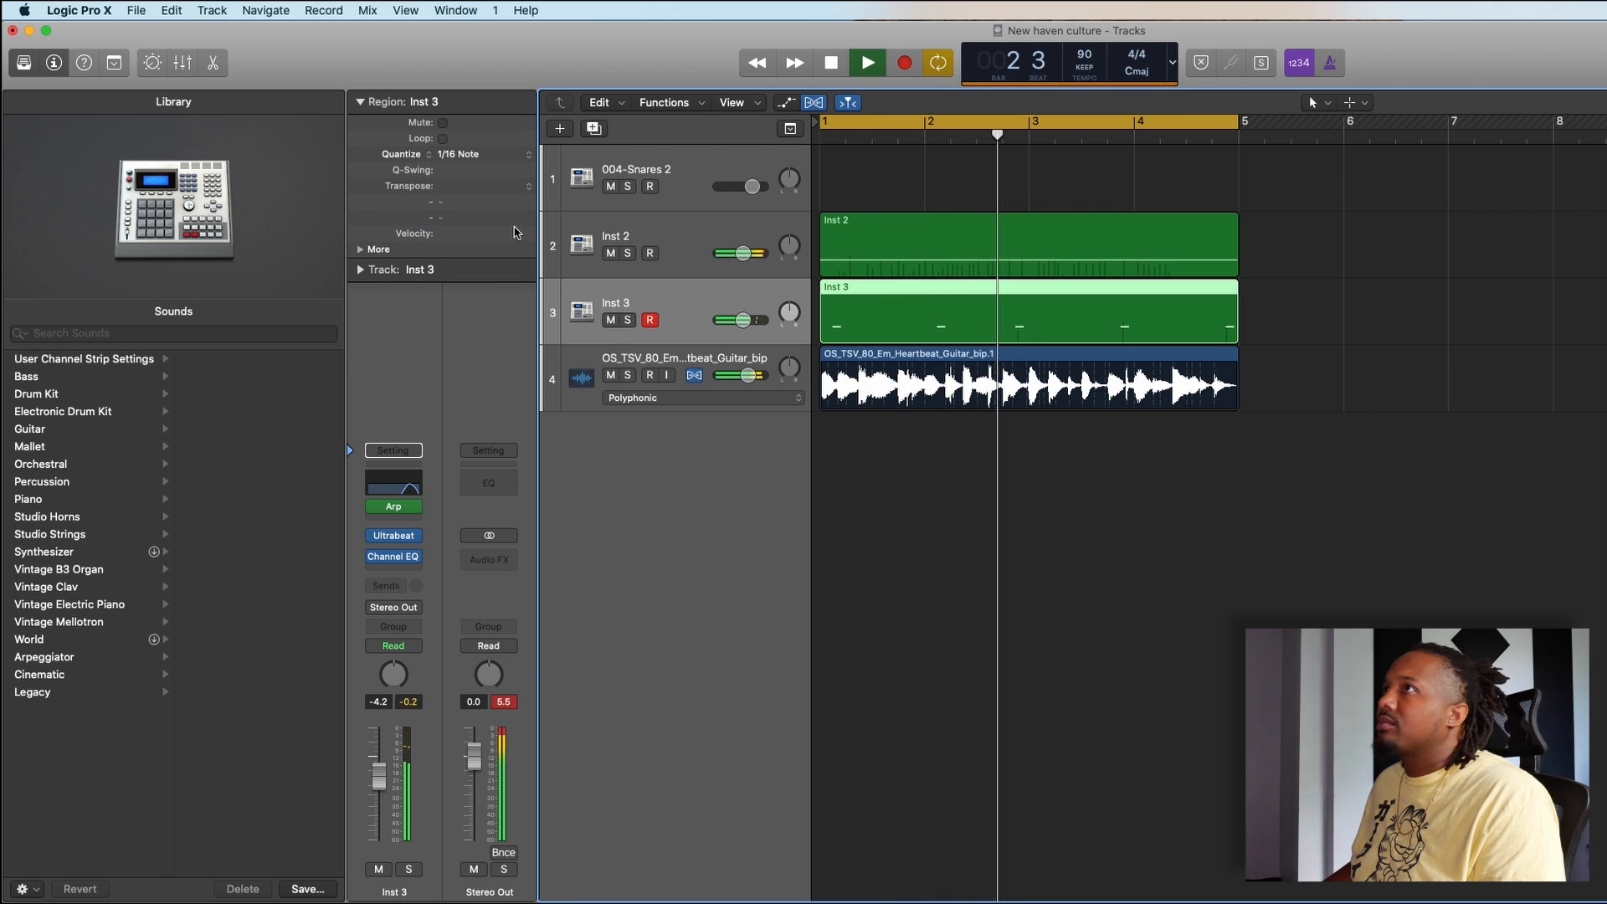
- Hide the Library and record a snare part across the four-bar cycle on the 004-Snares 2 track
left_click(23, 62)
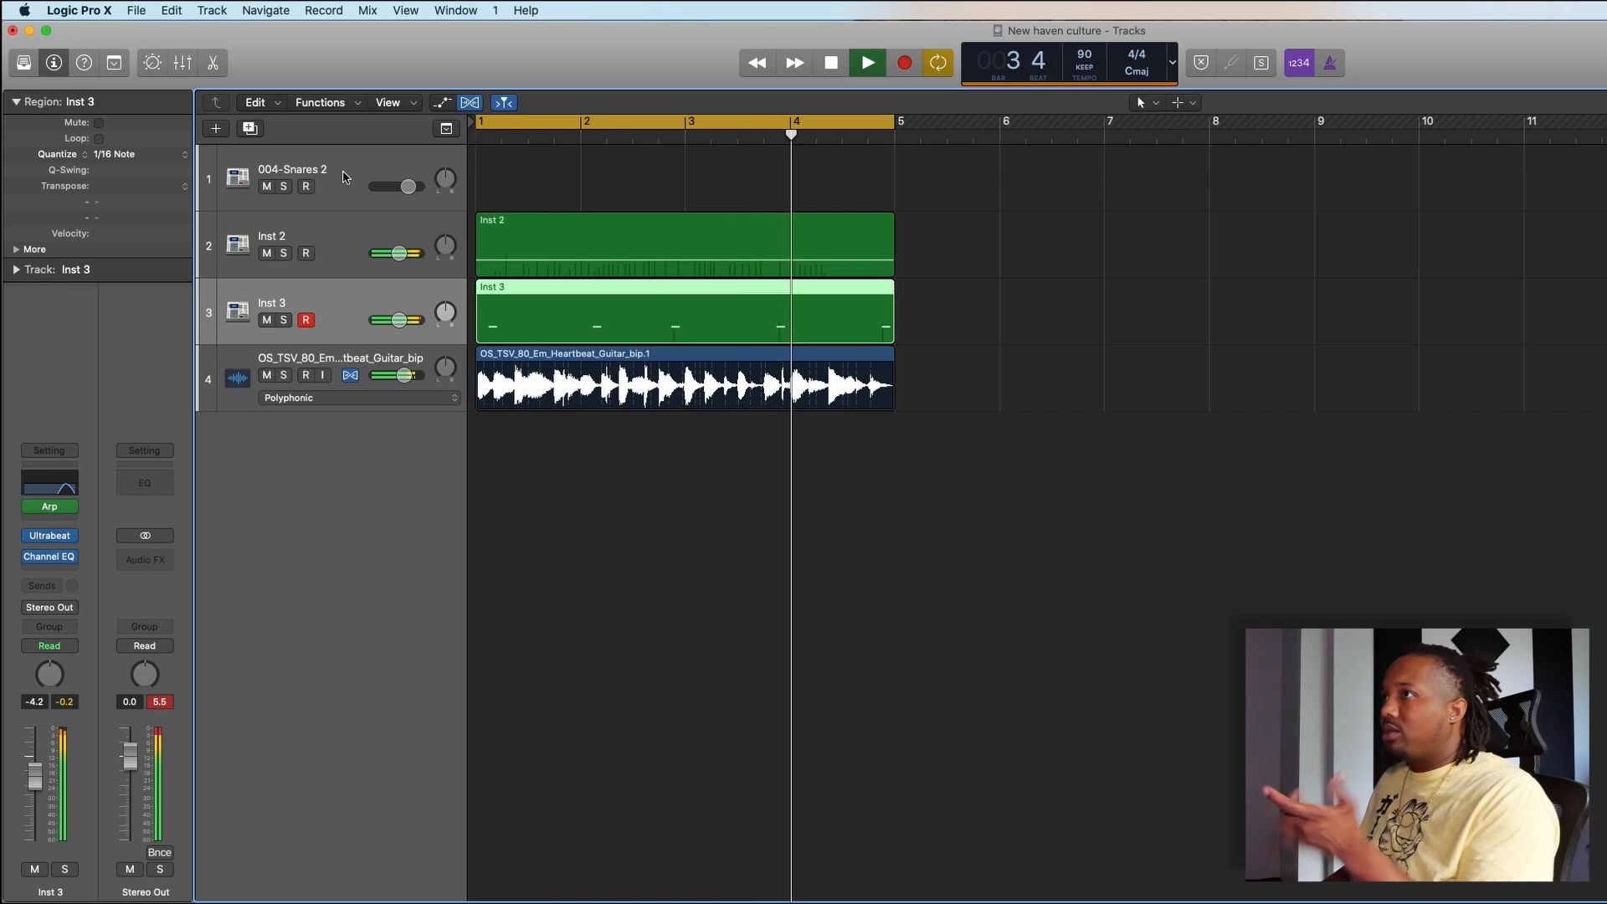
left_click(346, 177)
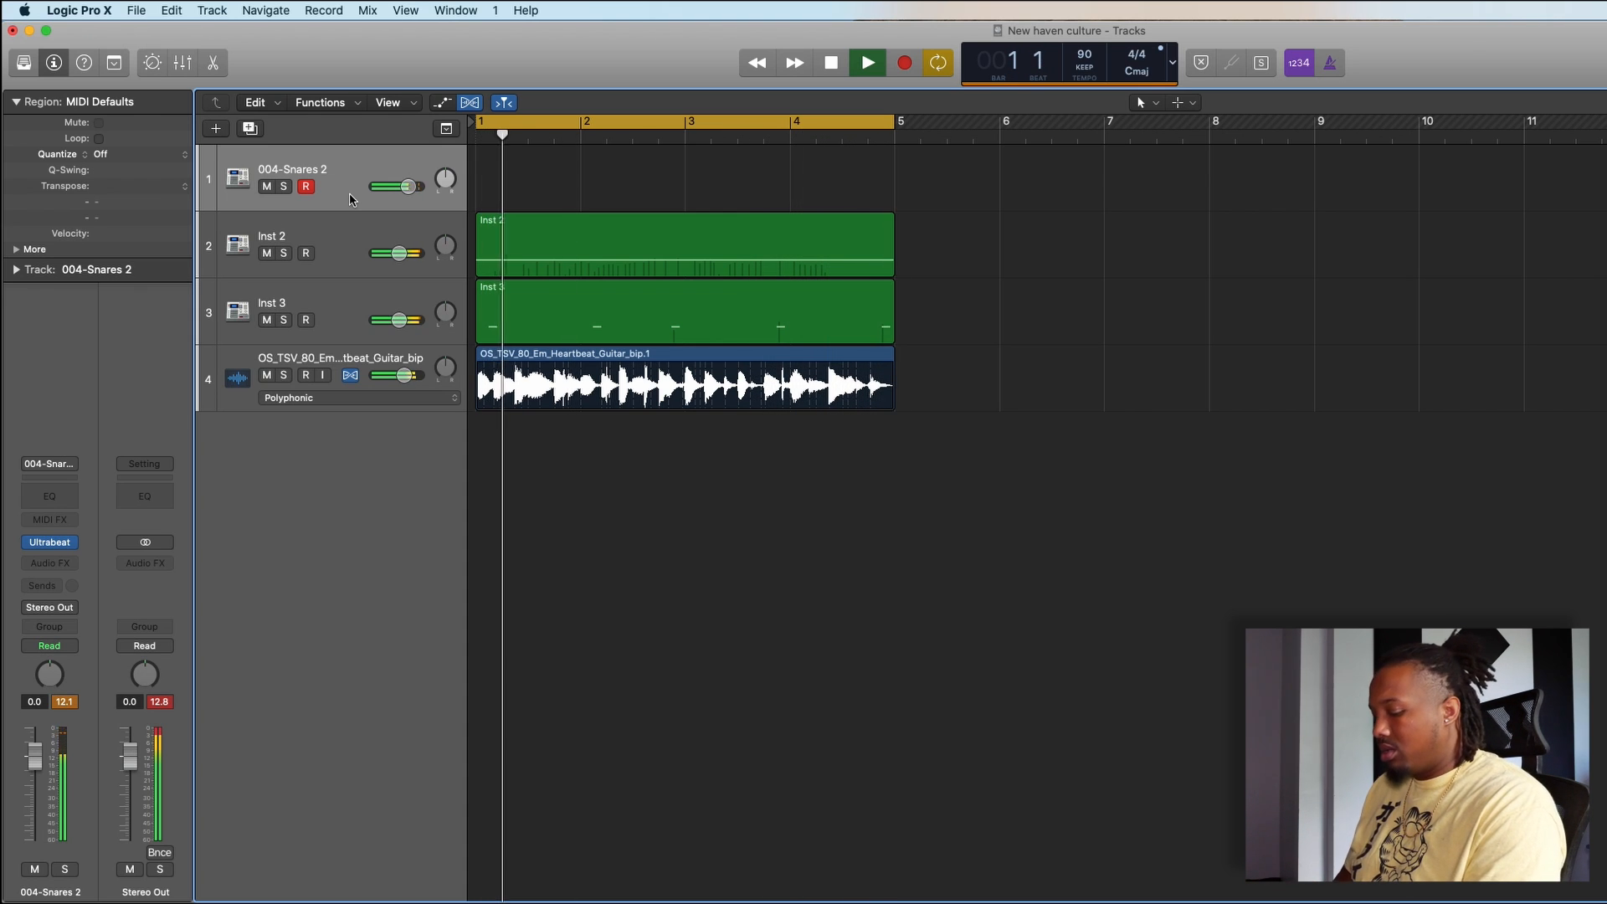
key("space")
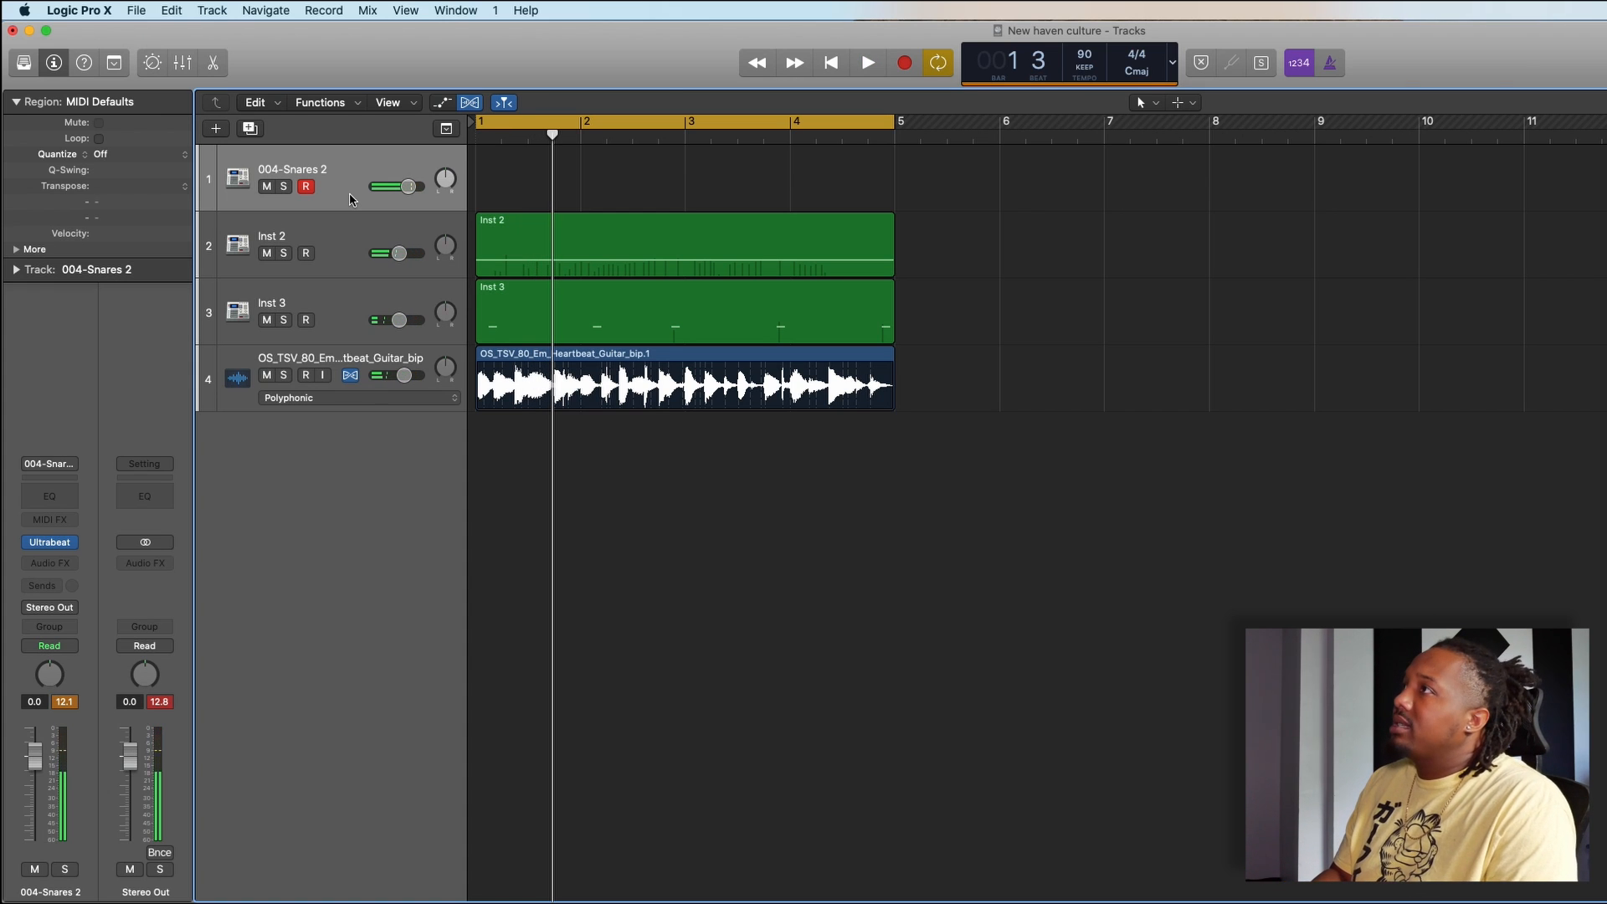
key("r")
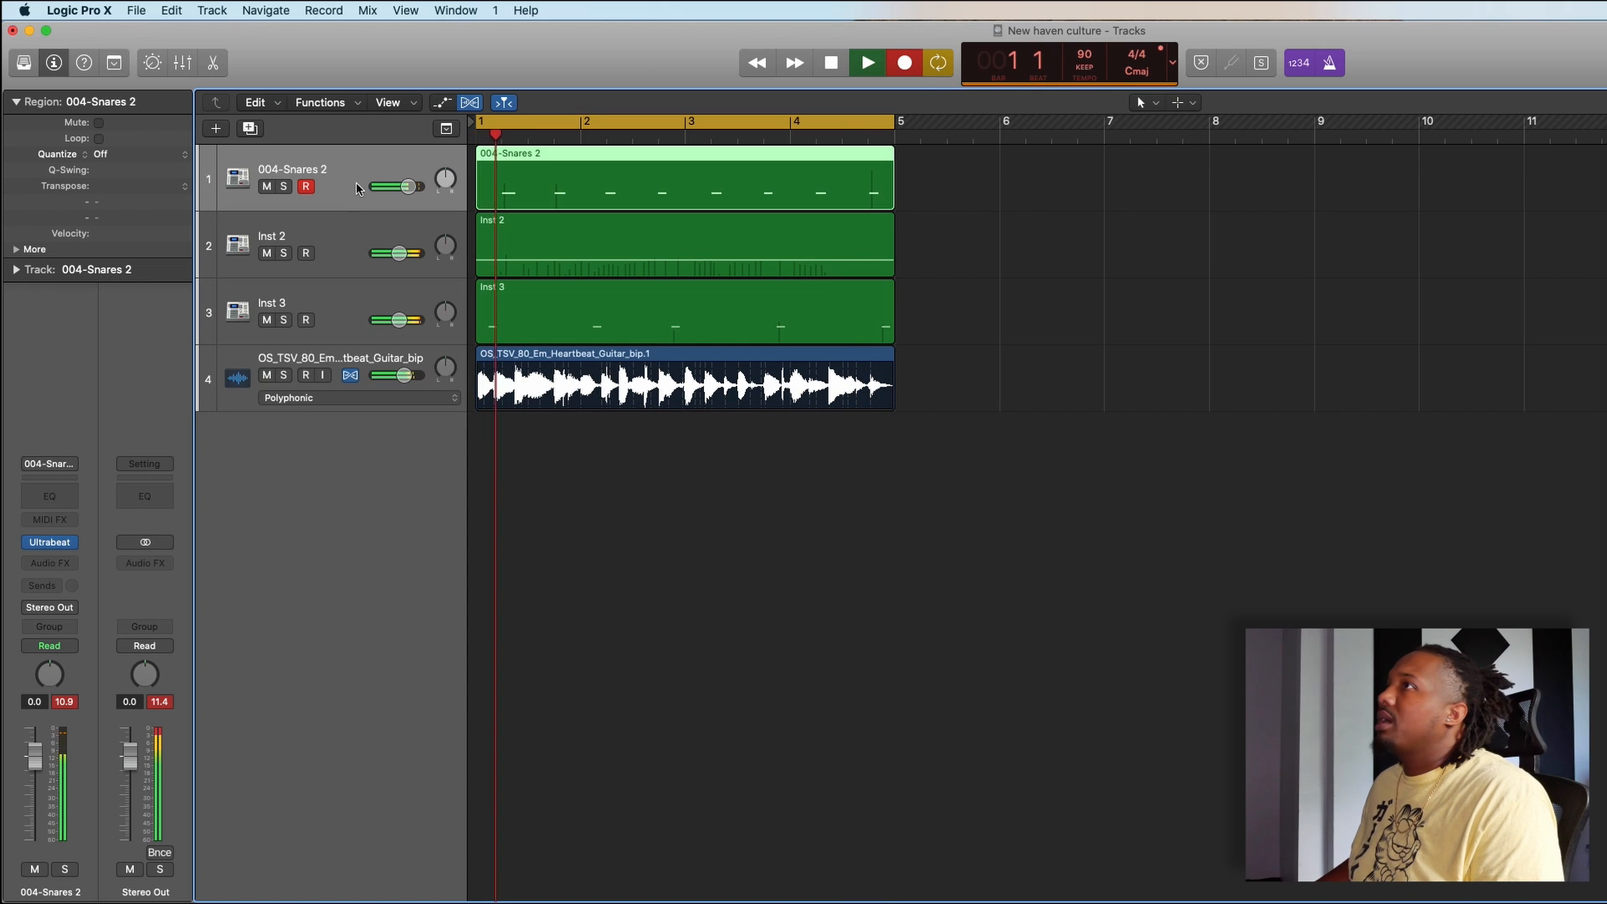
key("r")
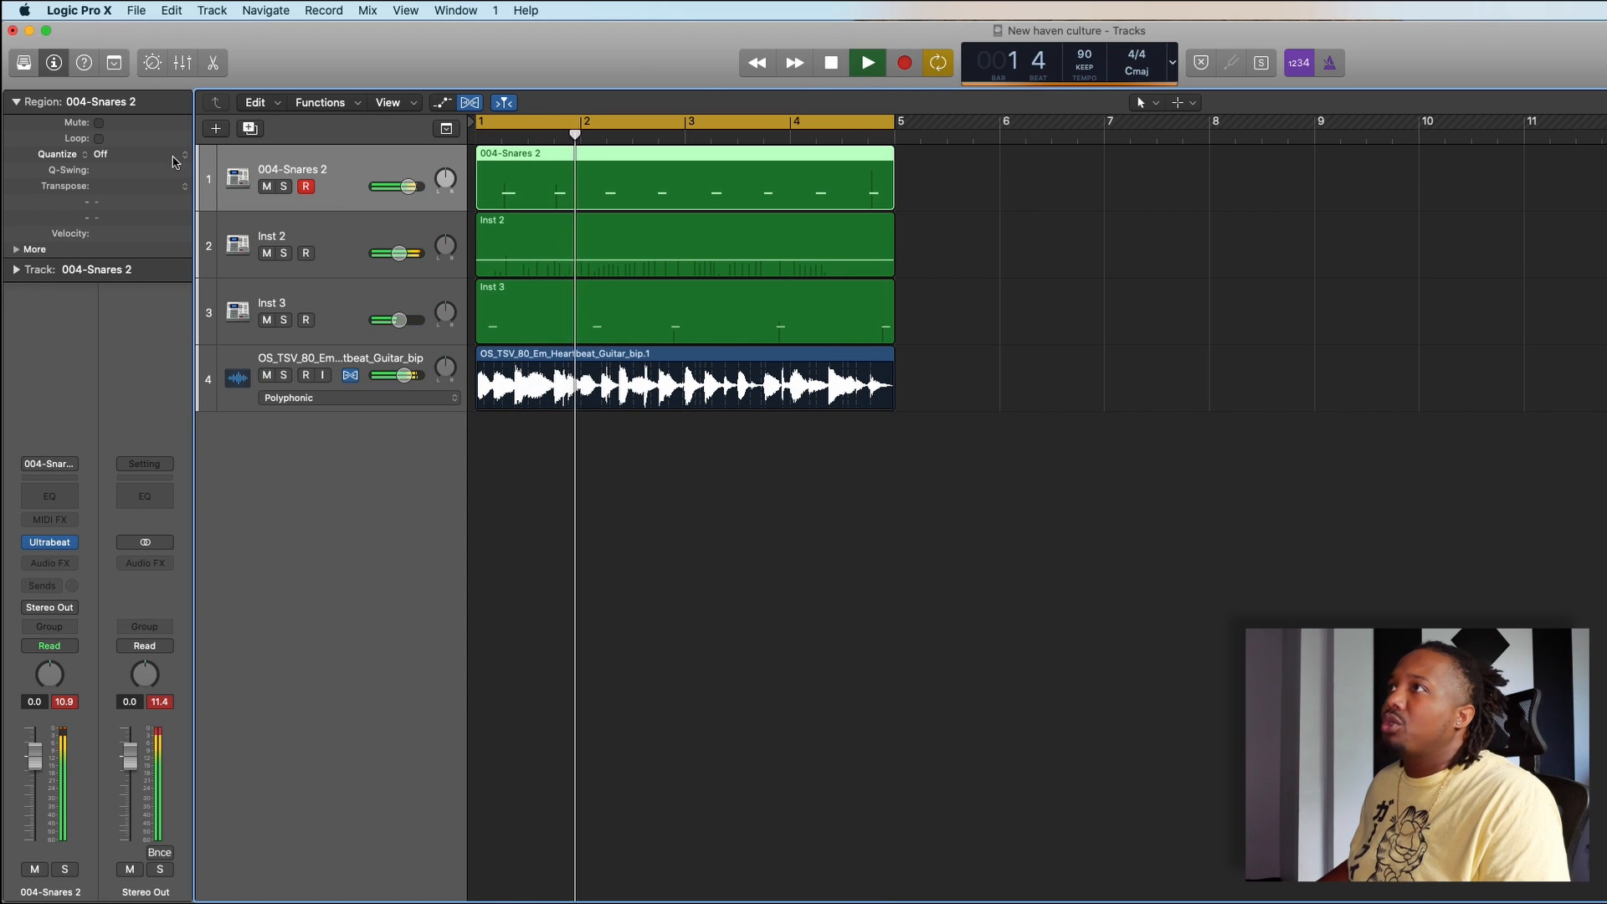
- Quantize the recorded 004-Snares 2 region to 1/16 Note and stop playback
left_click(176, 158)
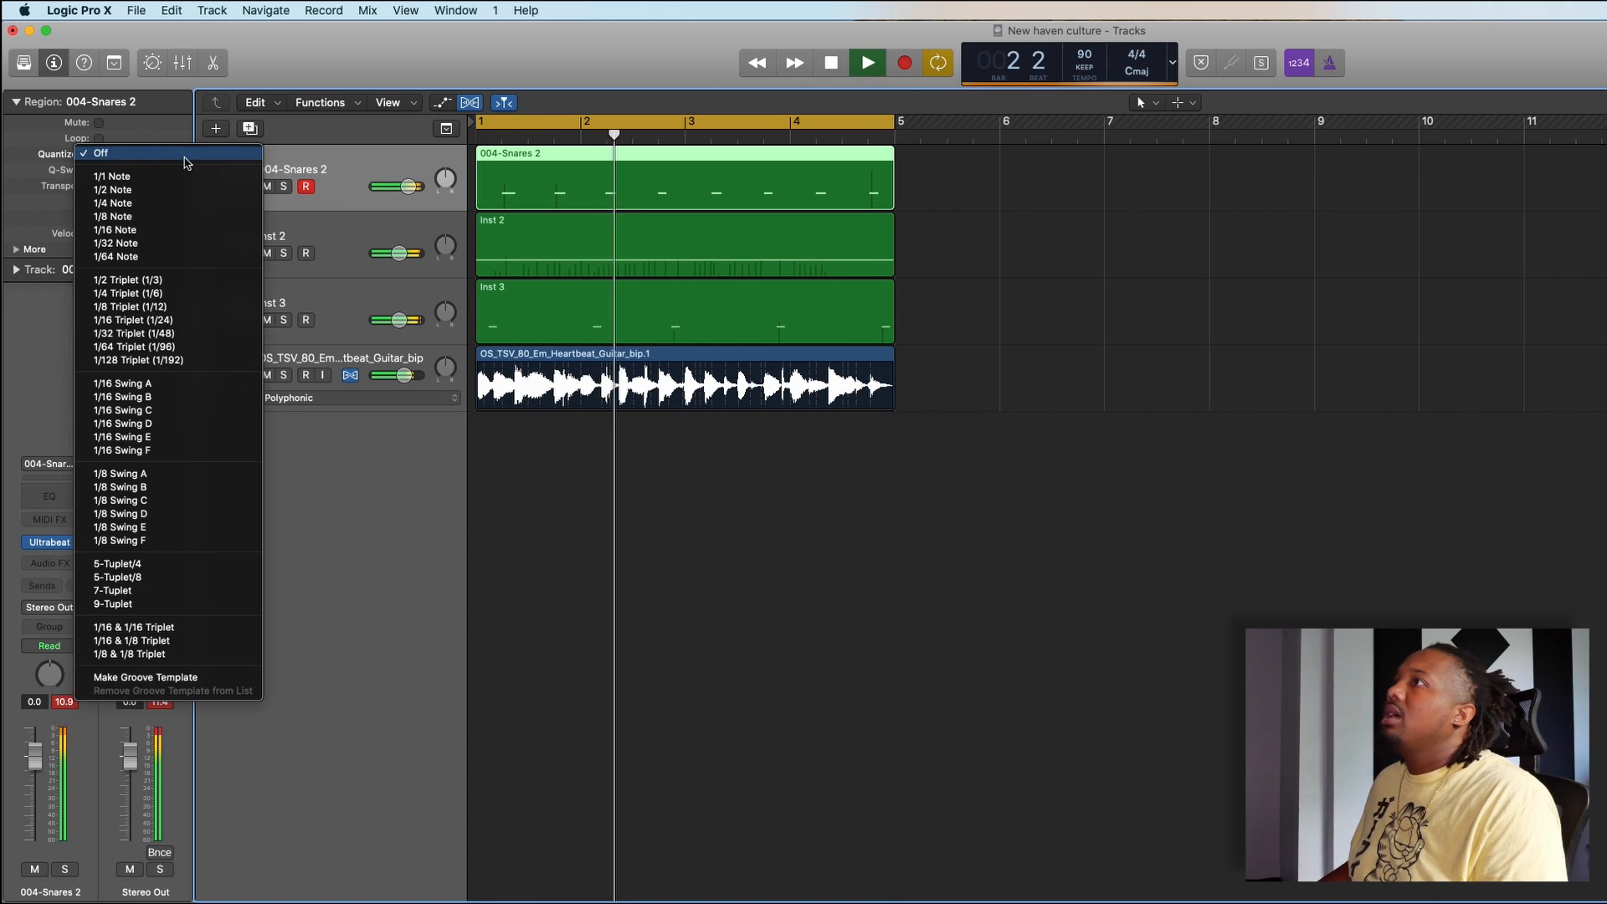
left_click(200, 238)
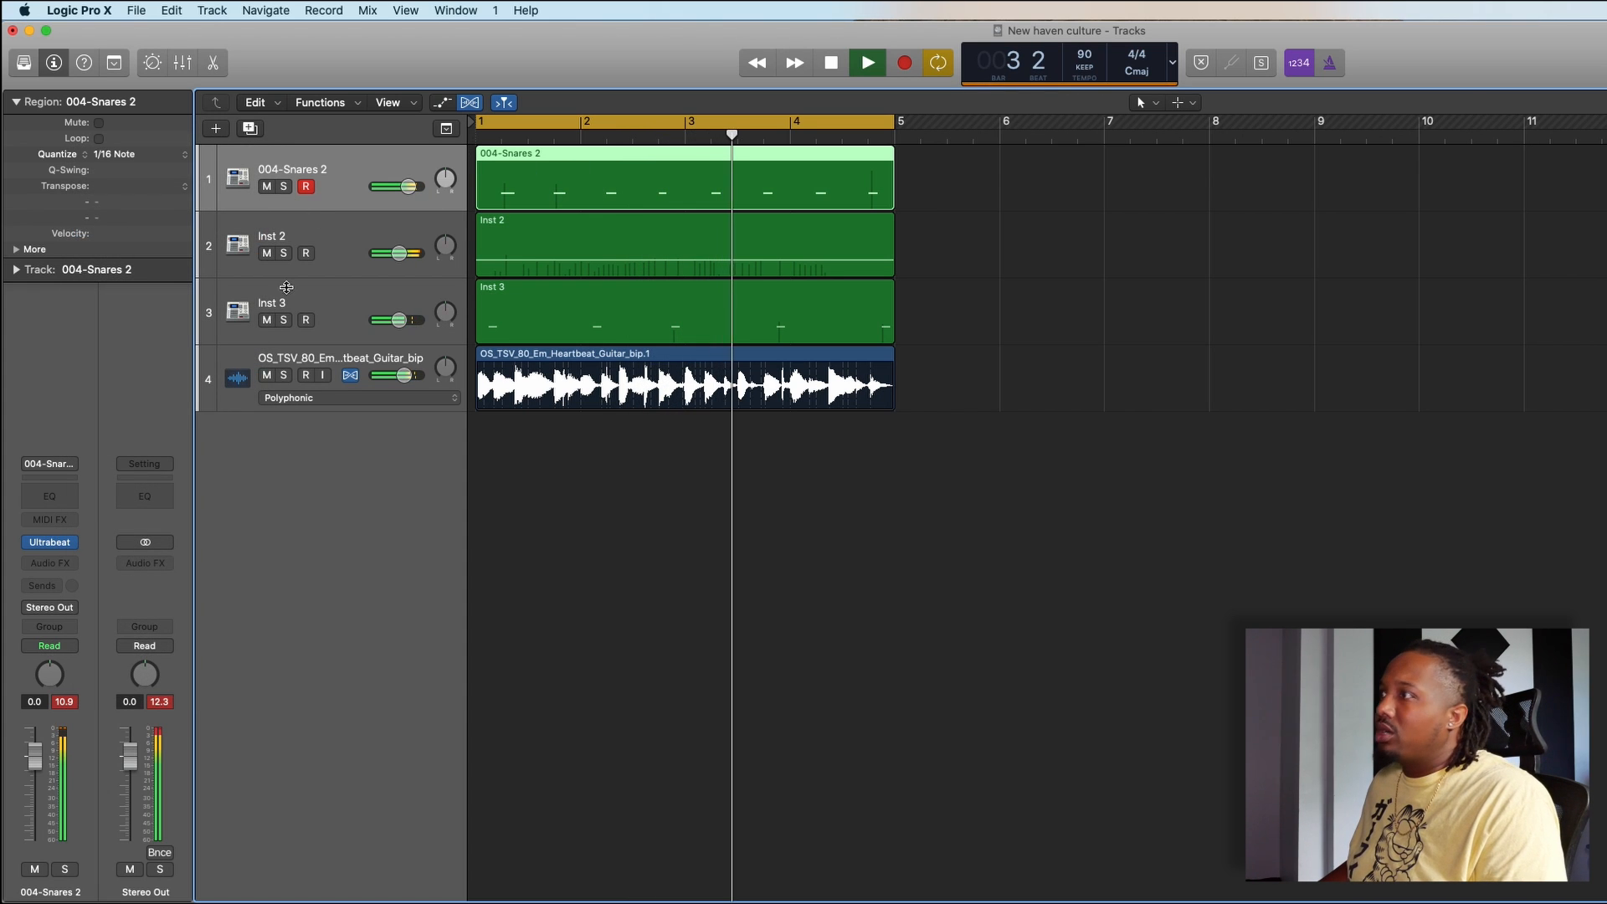
key("space")
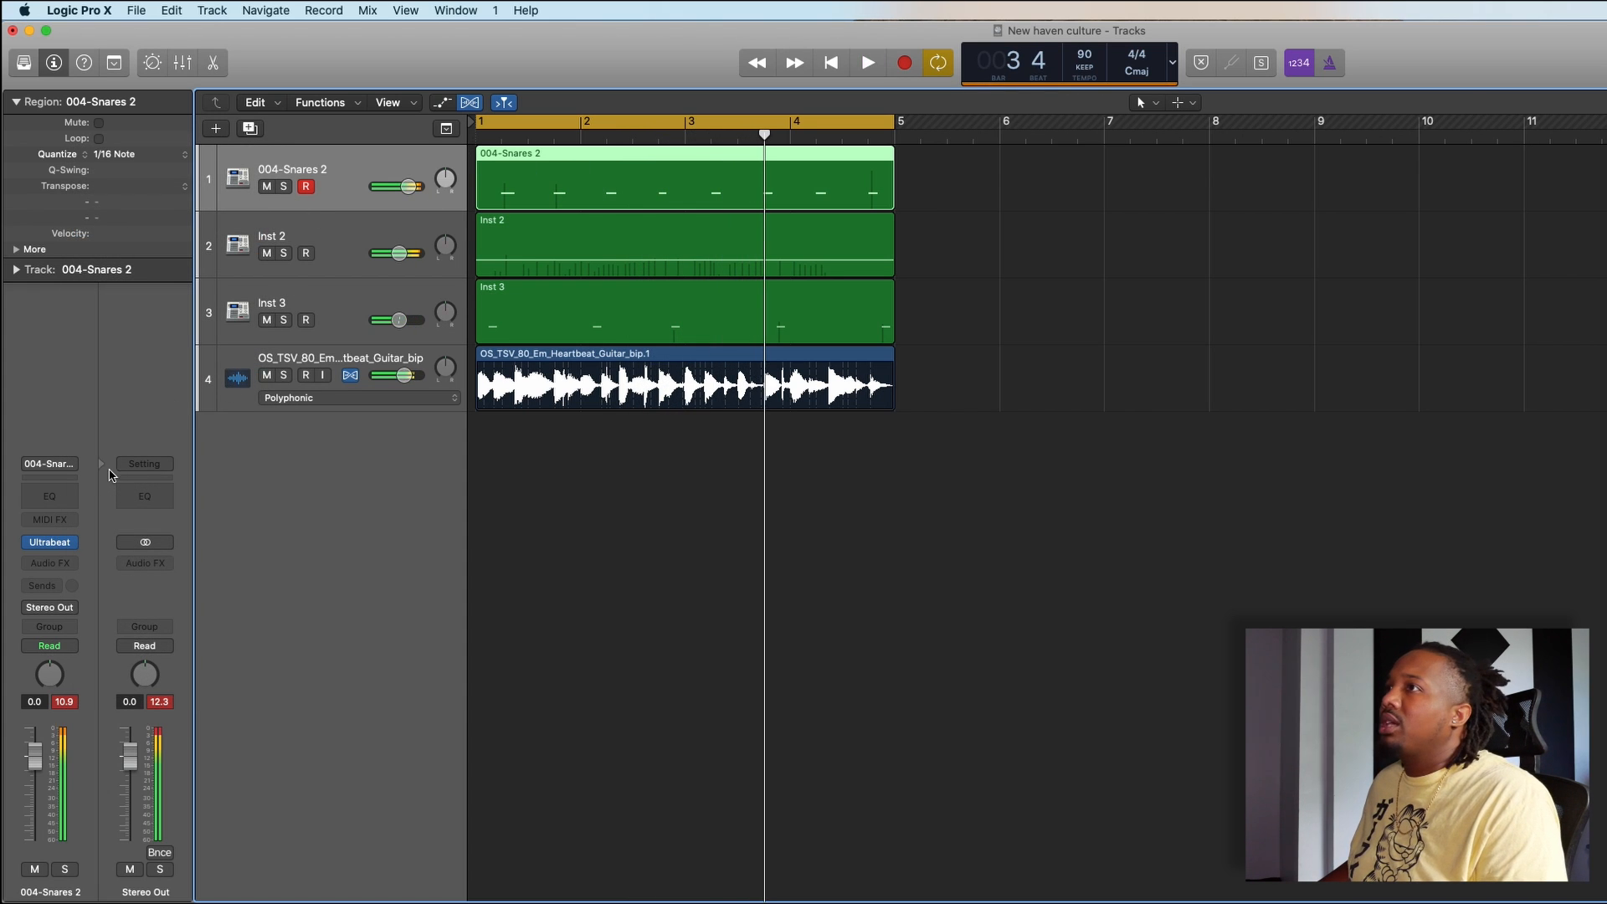
- Add a Channel EQ to 004-Snares 2, move its window aside, set the low cut to 320 Hz and play the loop
left_click(55, 503)
left_click_drag(577, 74, 1561, 245)
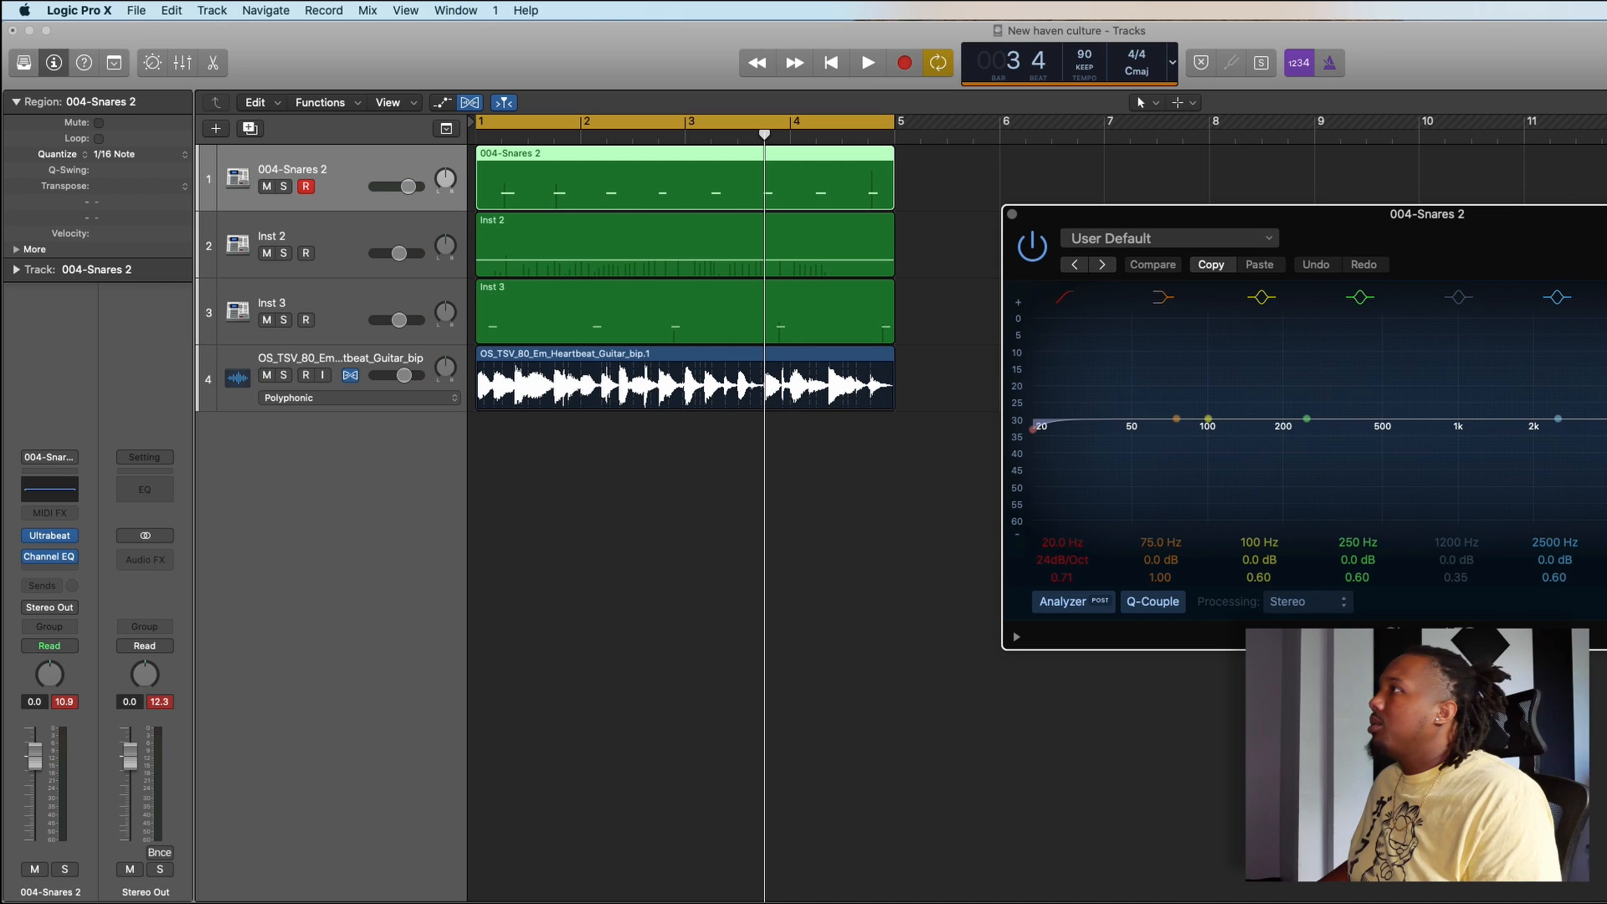
left_click_drag(1063, 382, 1385, 406)
key("space")
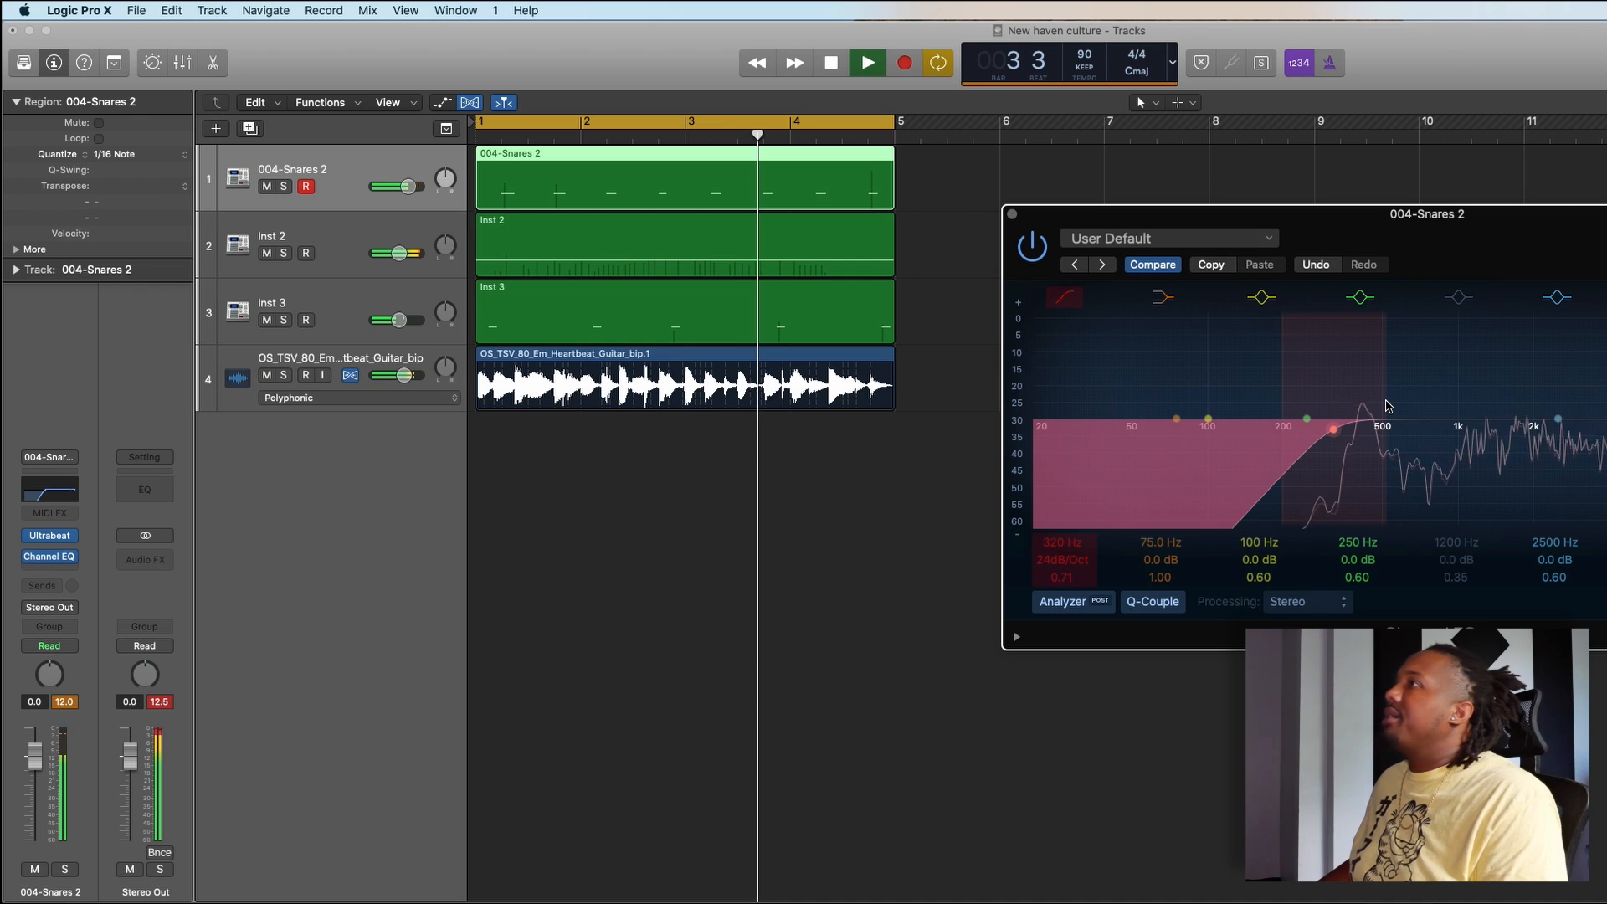
- Close the Channel EQ window and play back the loop to hear the filtered snare in the mix
left_click(1012, 215)
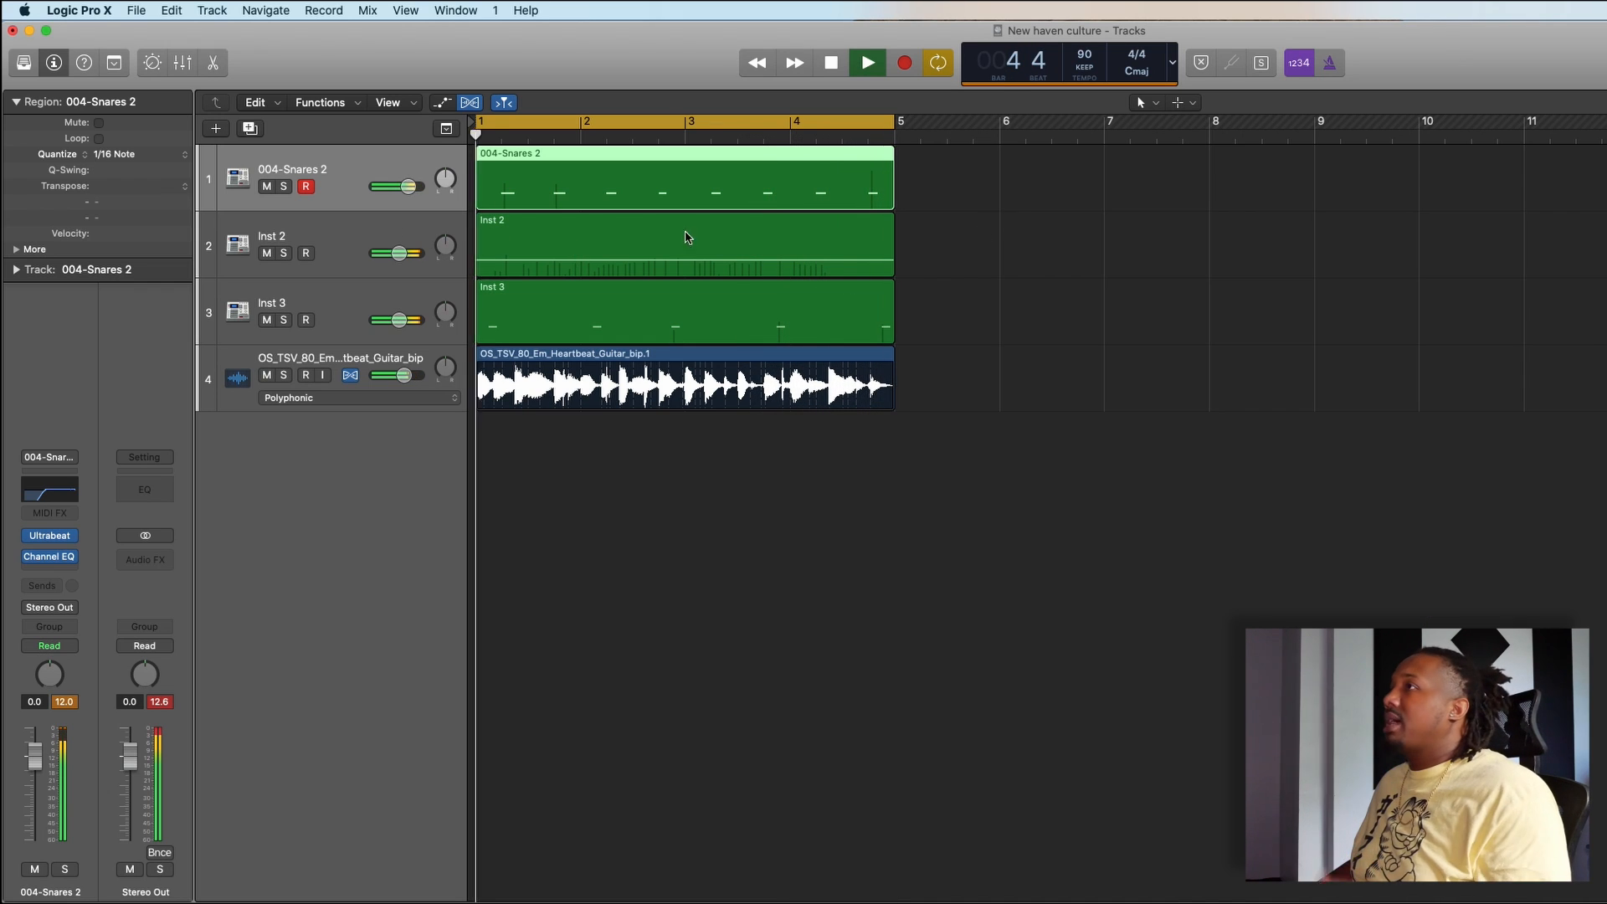
key("space")
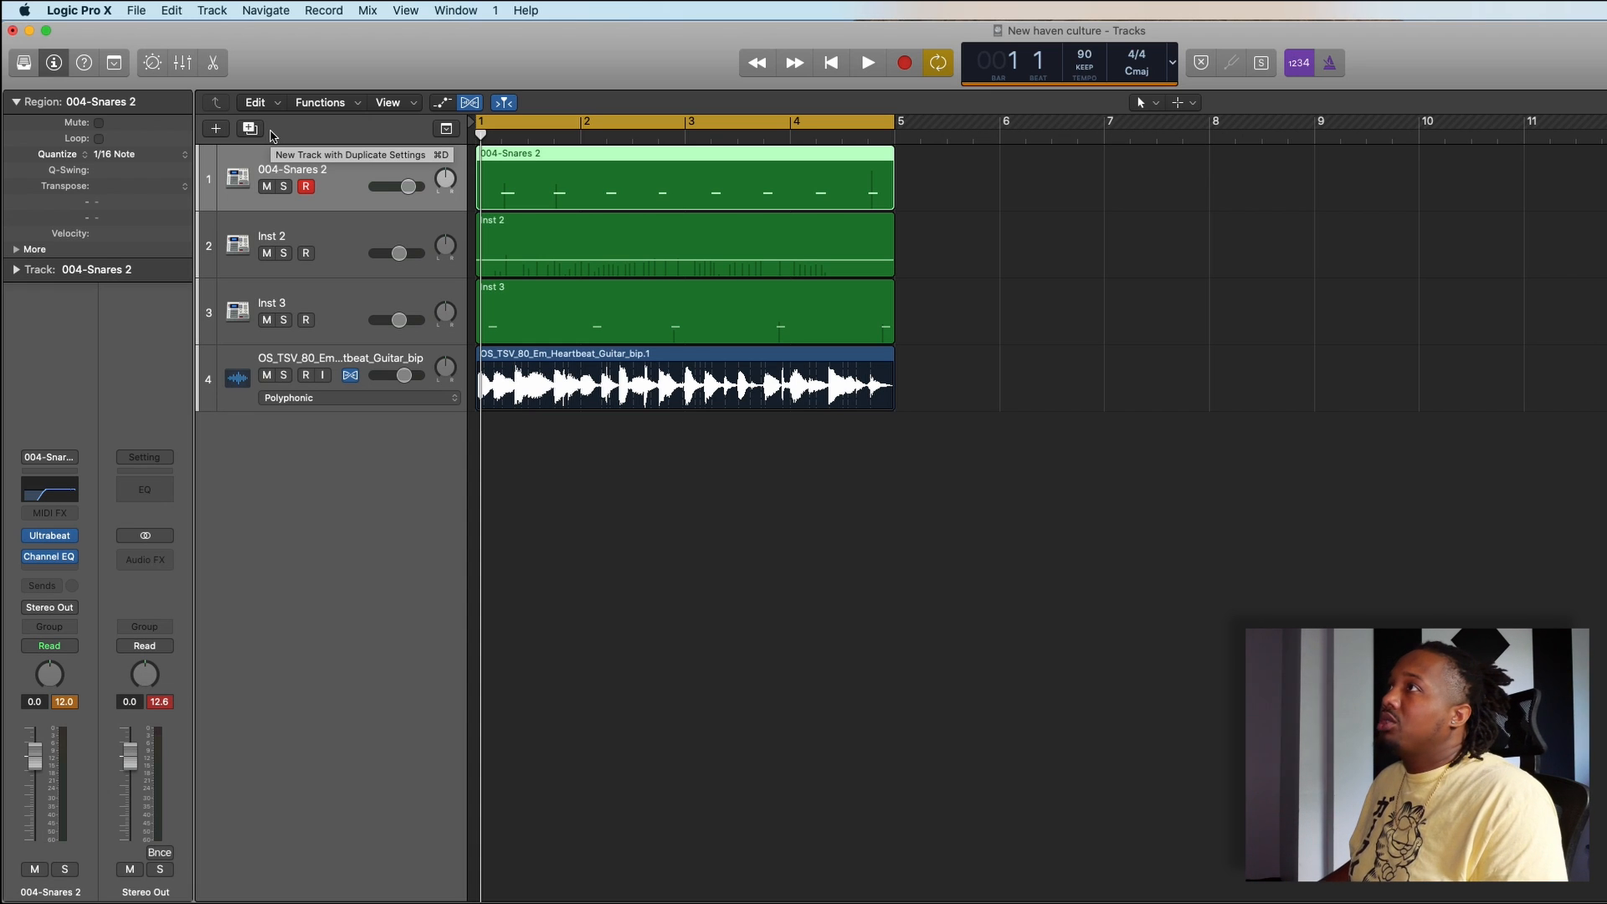
key("space")
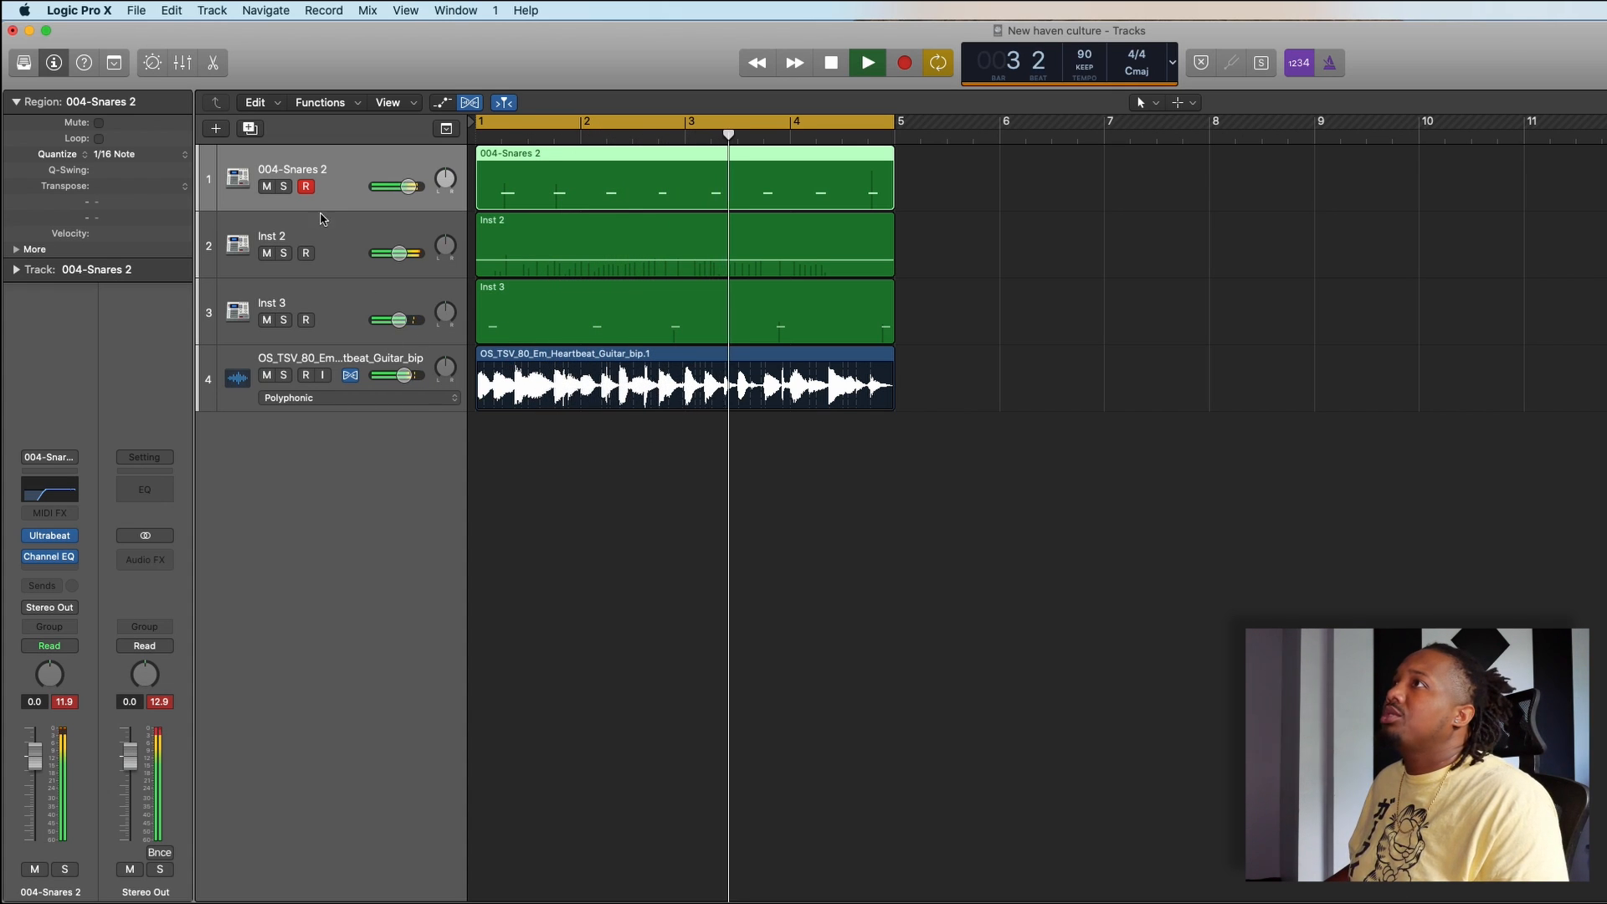
key("space")
- Create an empty software instrument track, move it above 004-Snares 2 and hide the Library
left_click(216, 128)
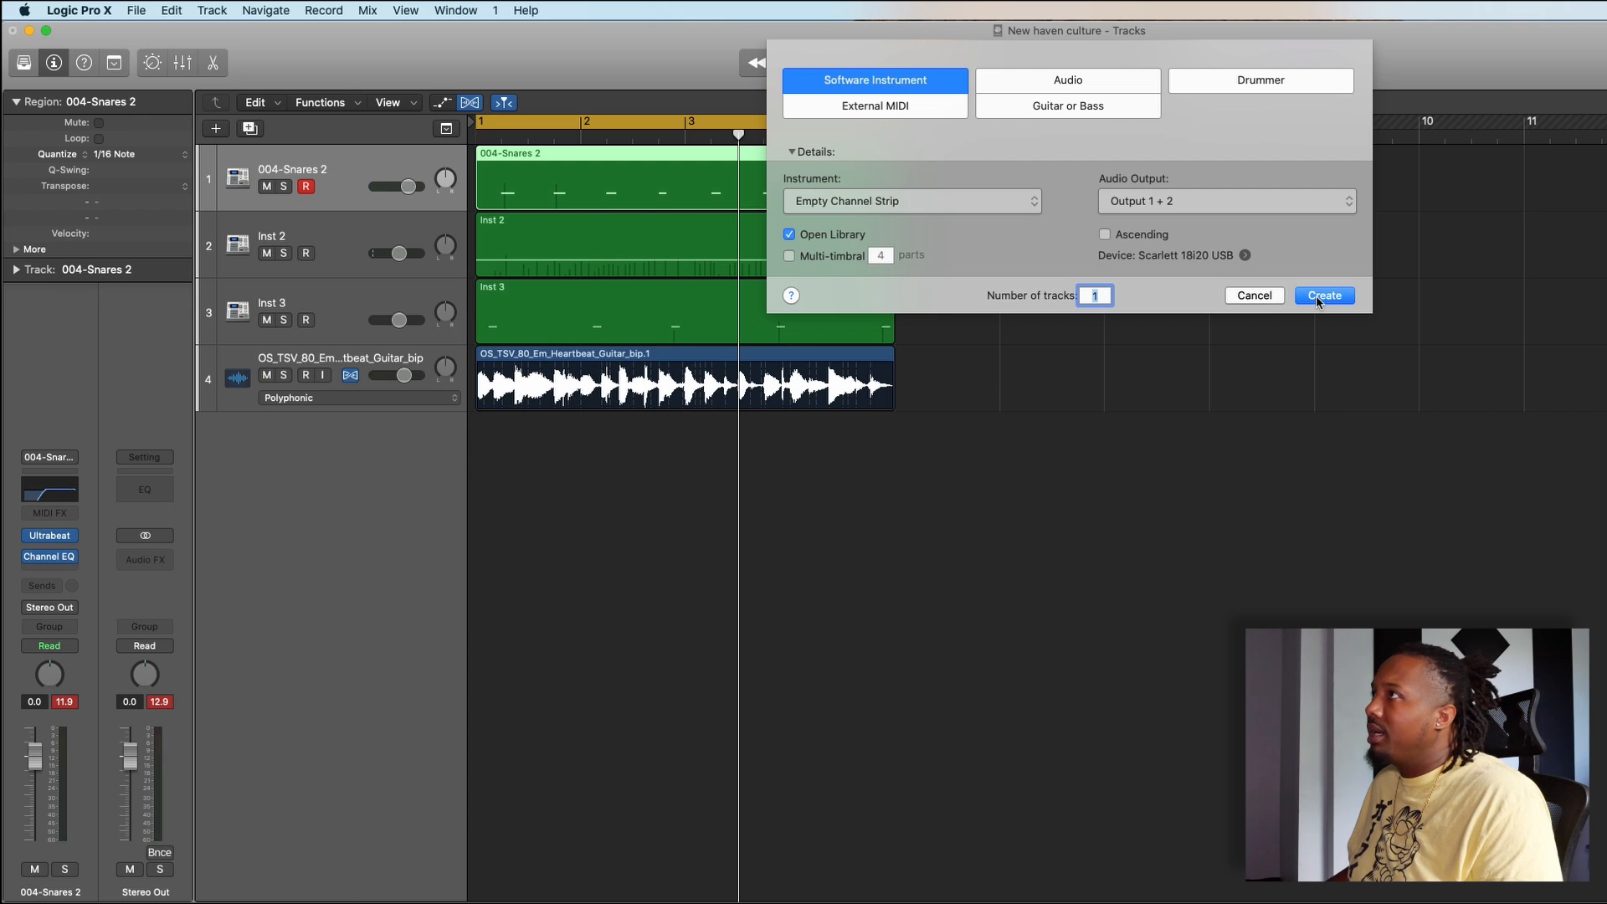
left_click(1323, 295)
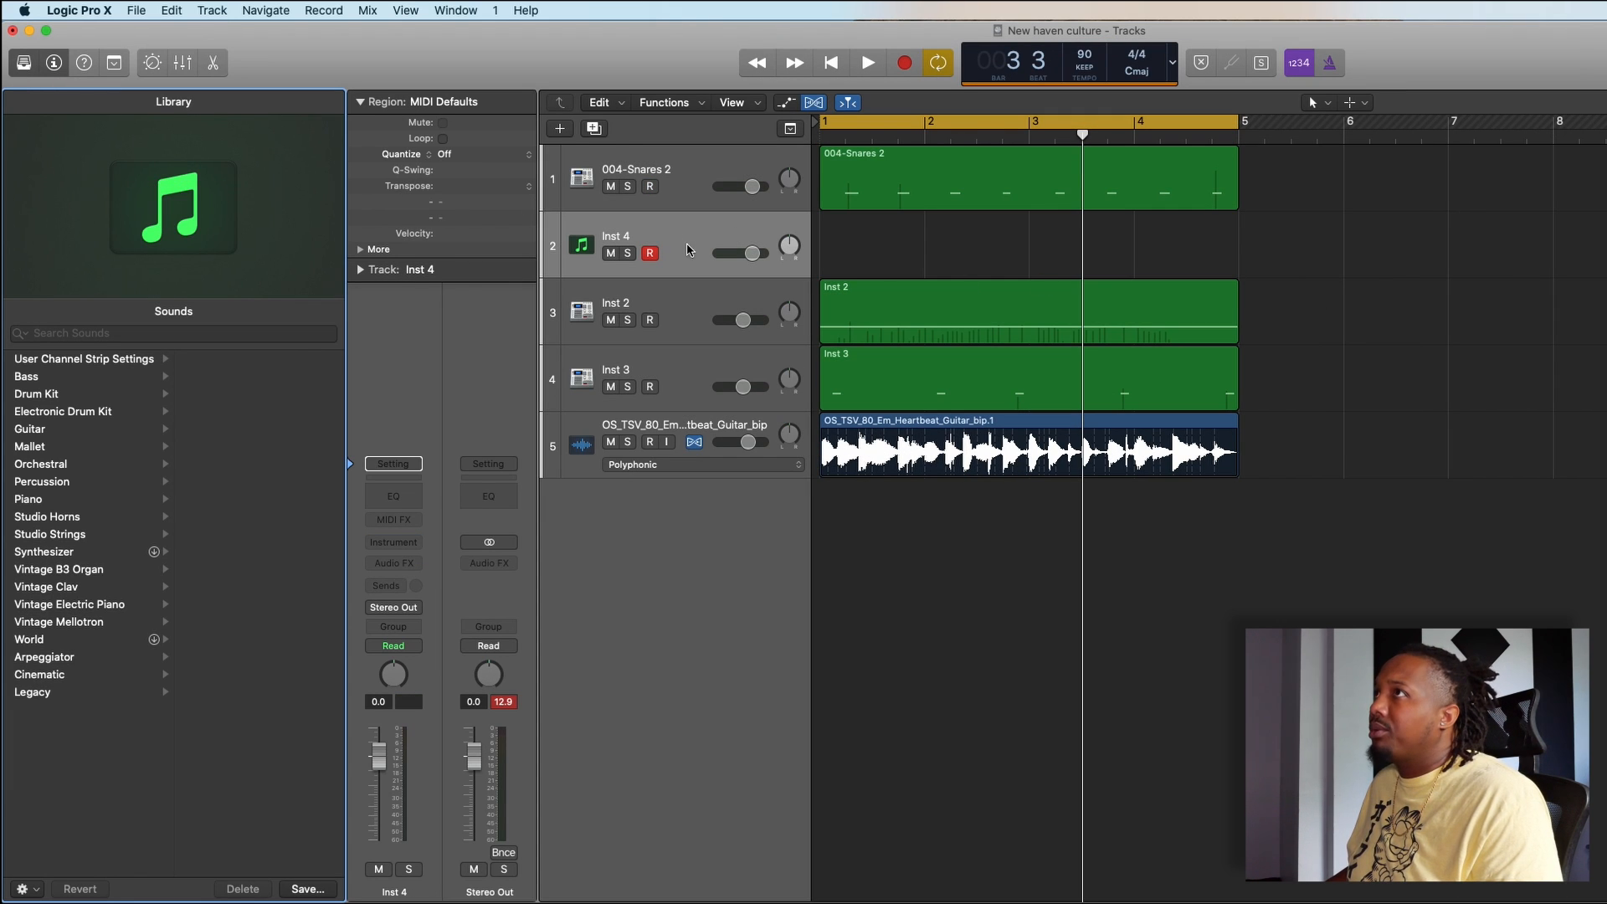
left_click_drag(686, 248, 682, 180)
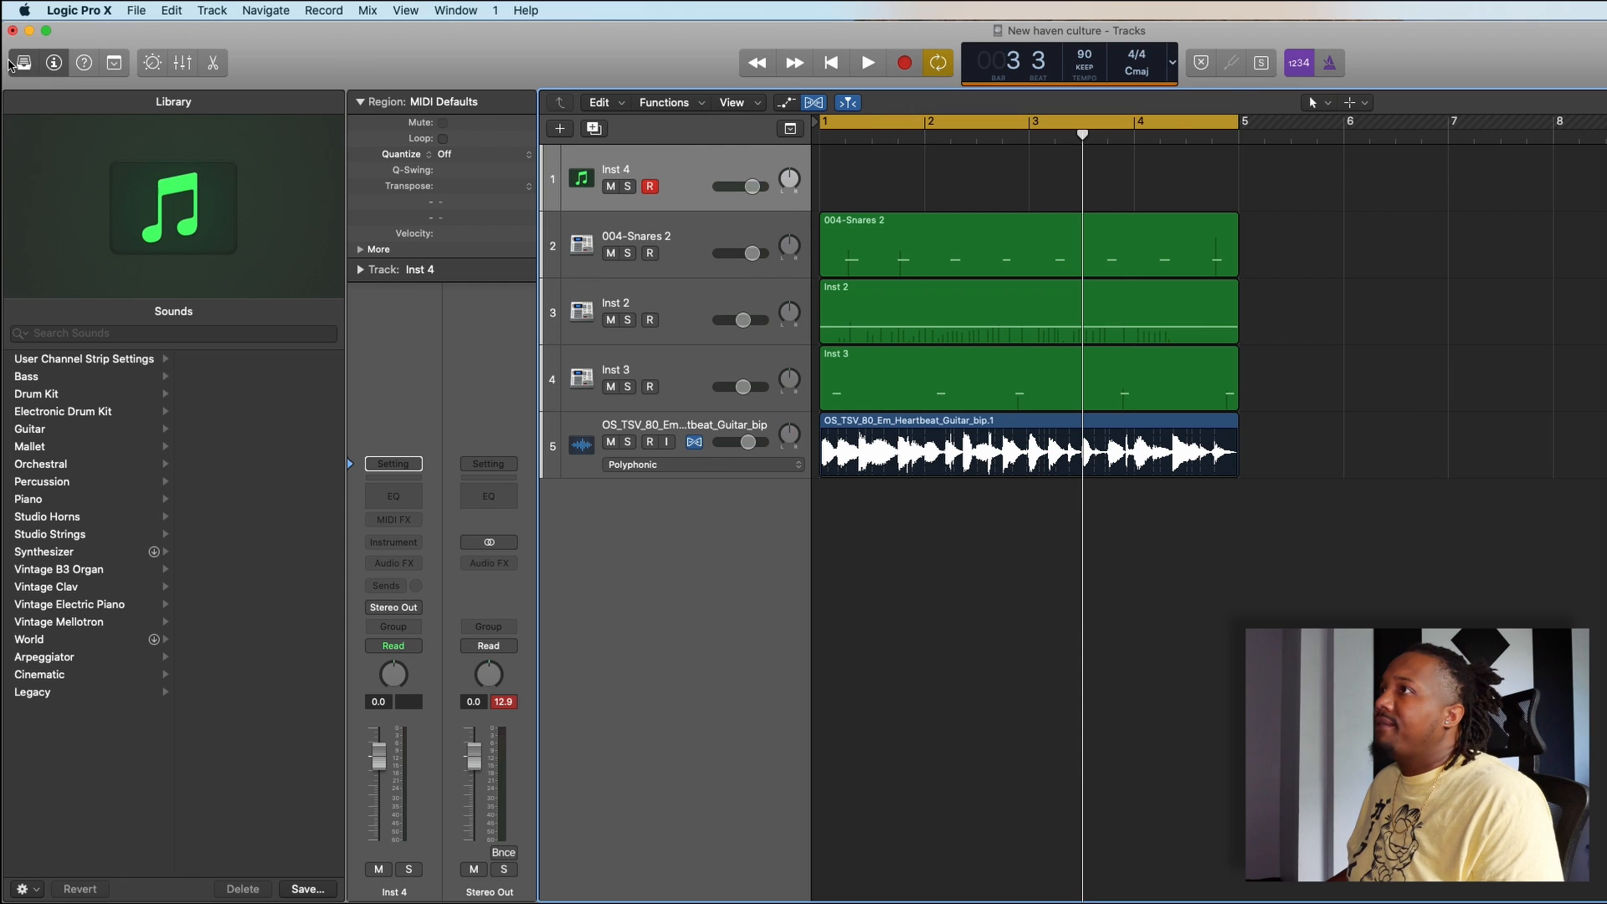
left_click(19, 63)
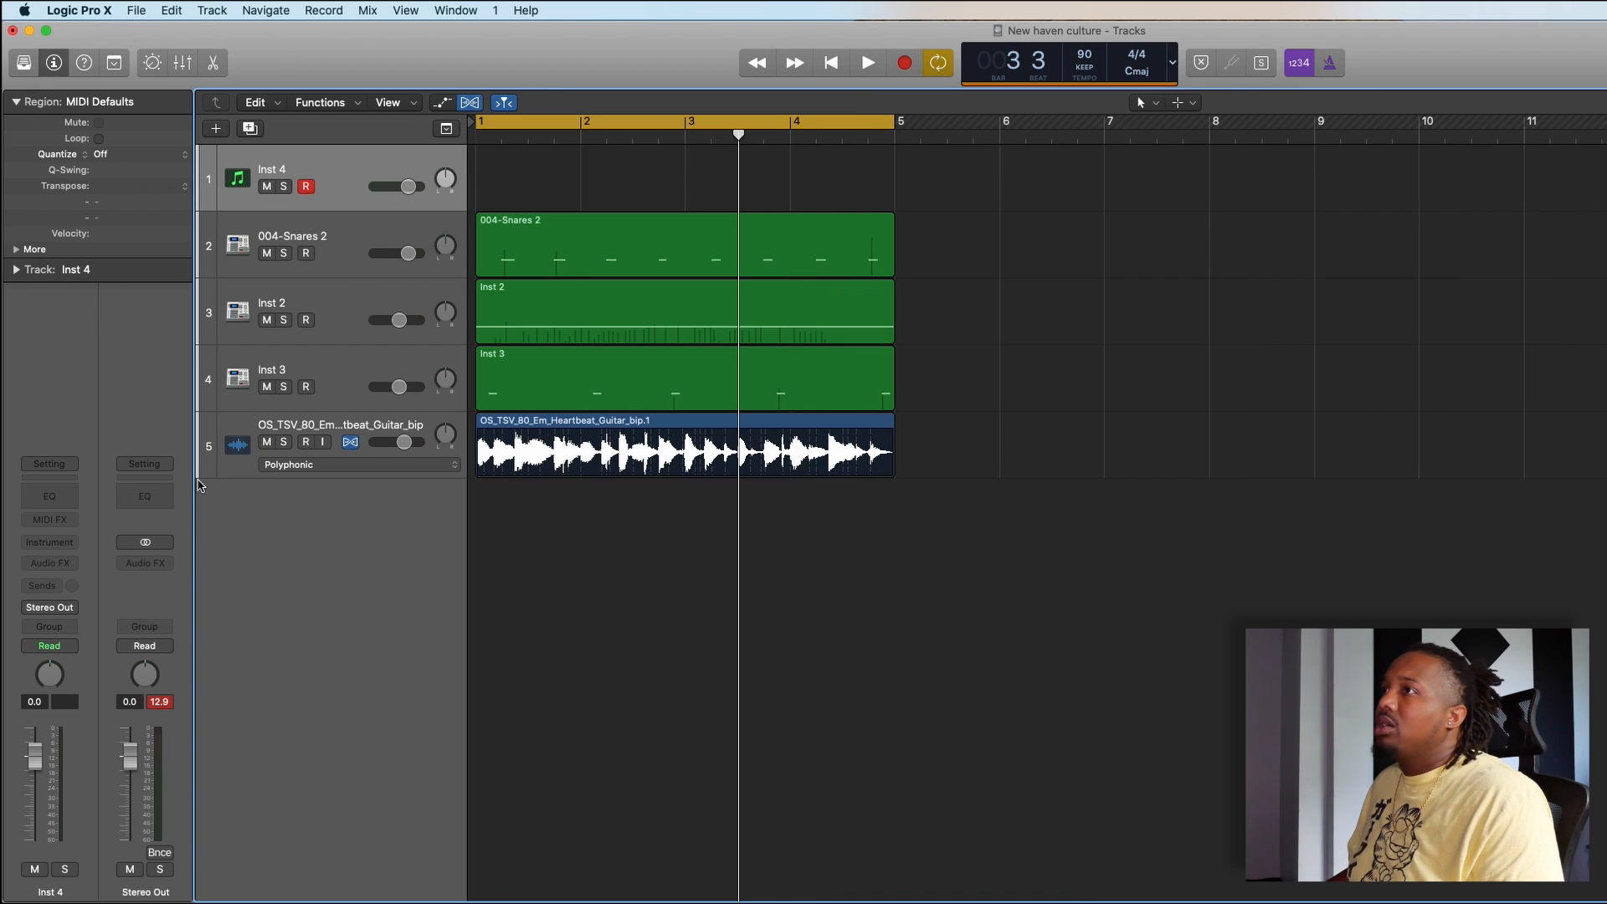
- Load a mono EXS24 sampler on Inst 4 and open its instrument editor, arranging both windows for access
left_click(74, 547)
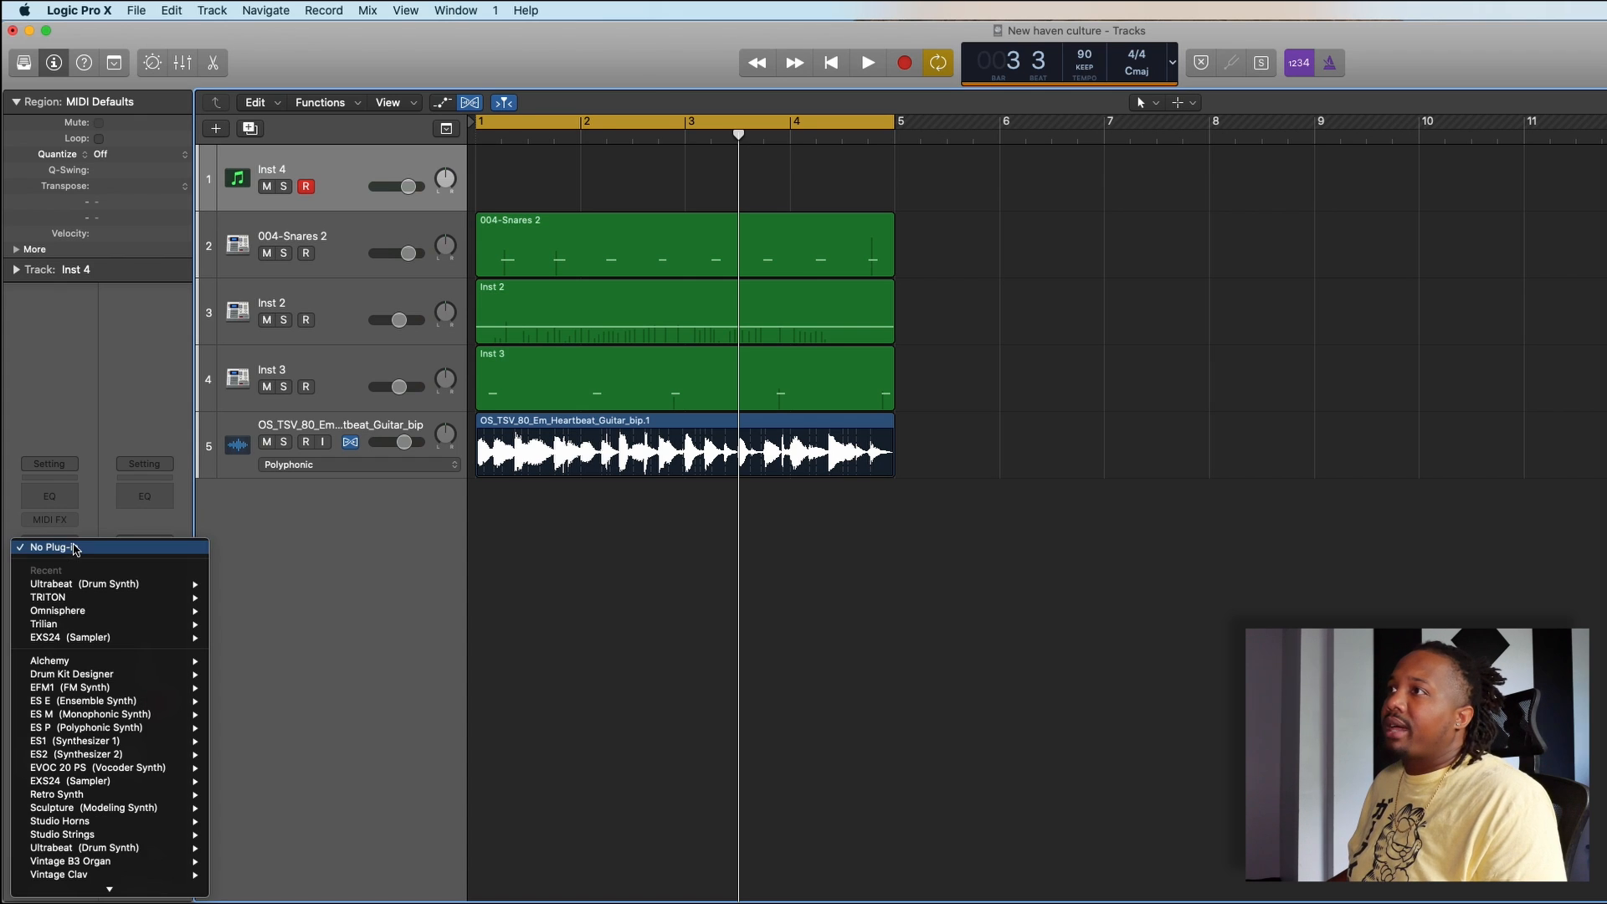
mouse_move(130, 647)
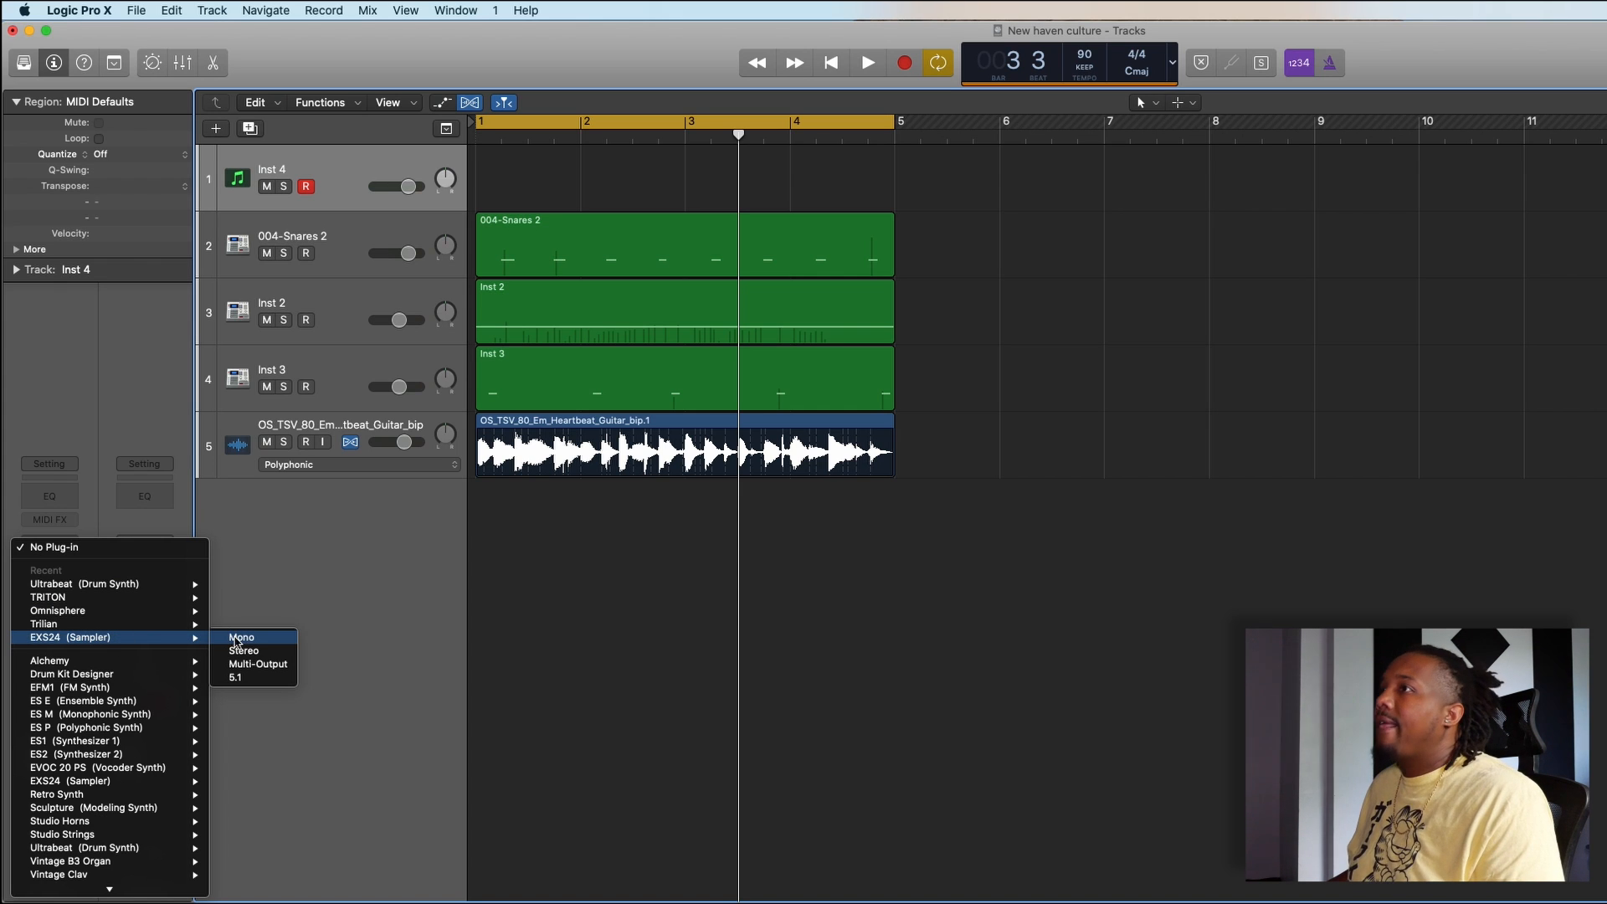
left_click(240, 638)
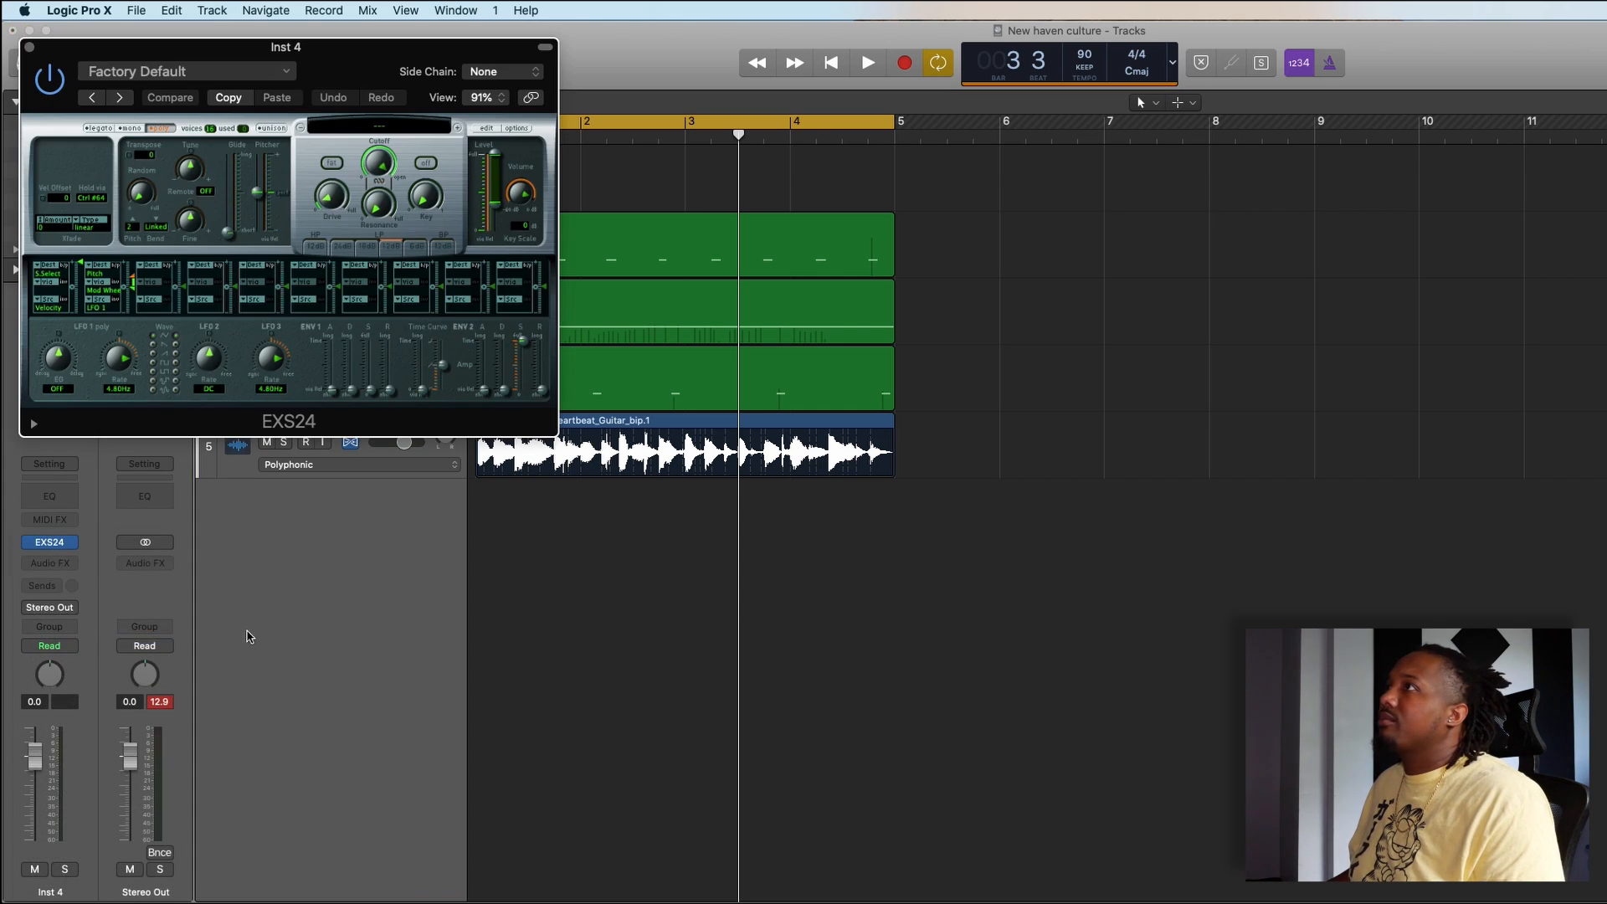
left_click_drag(358, 81, 507, 122)
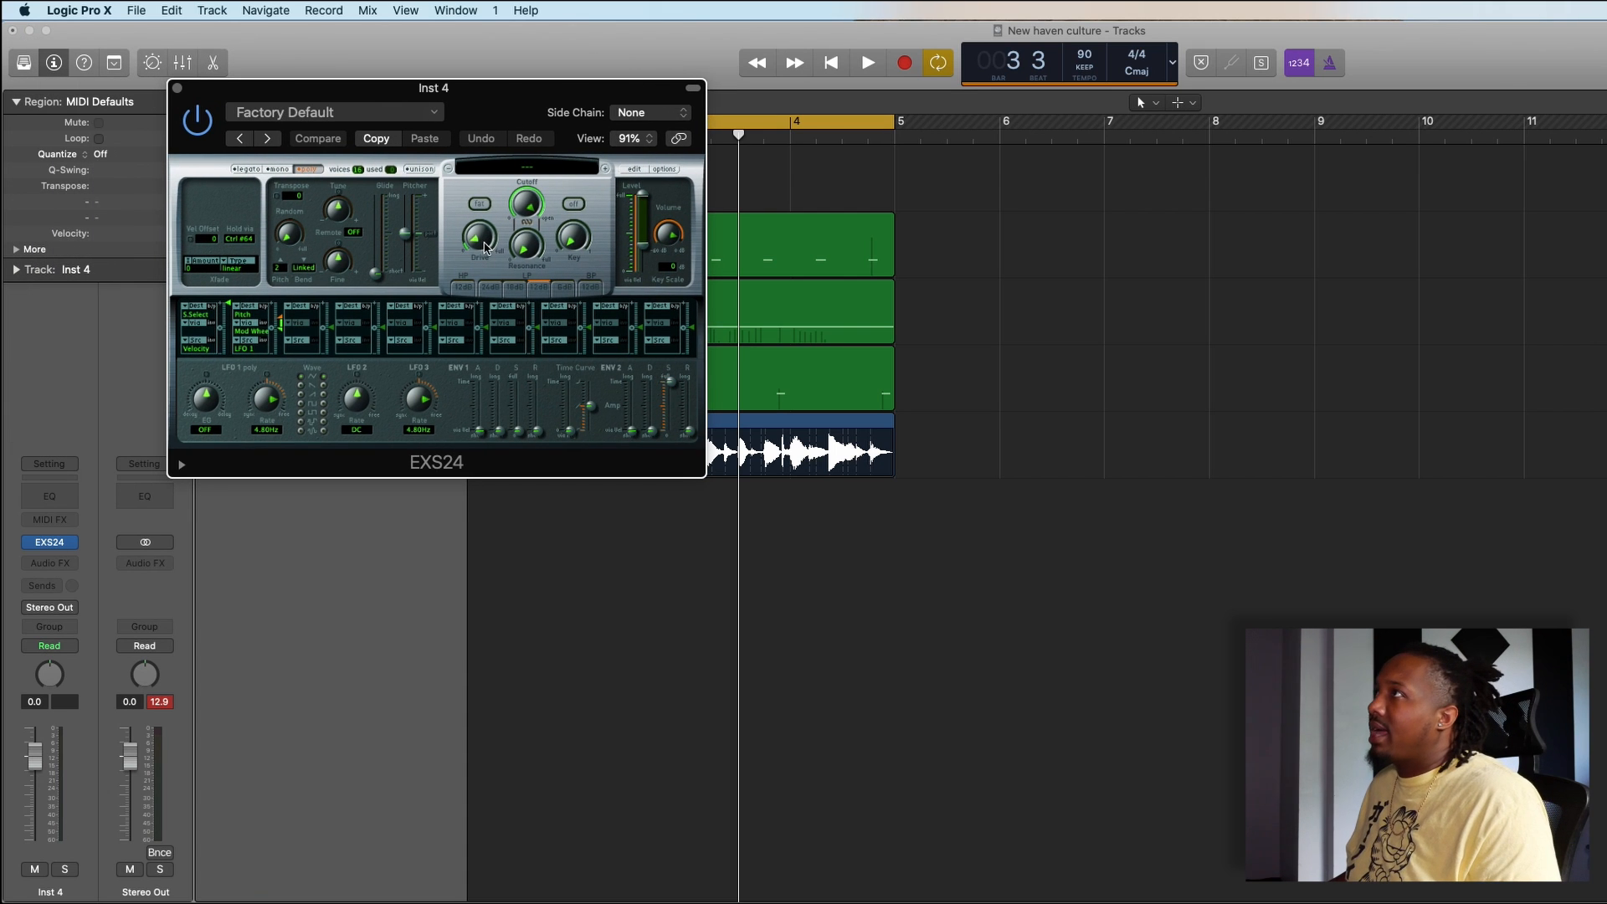
left_click(634, 170)
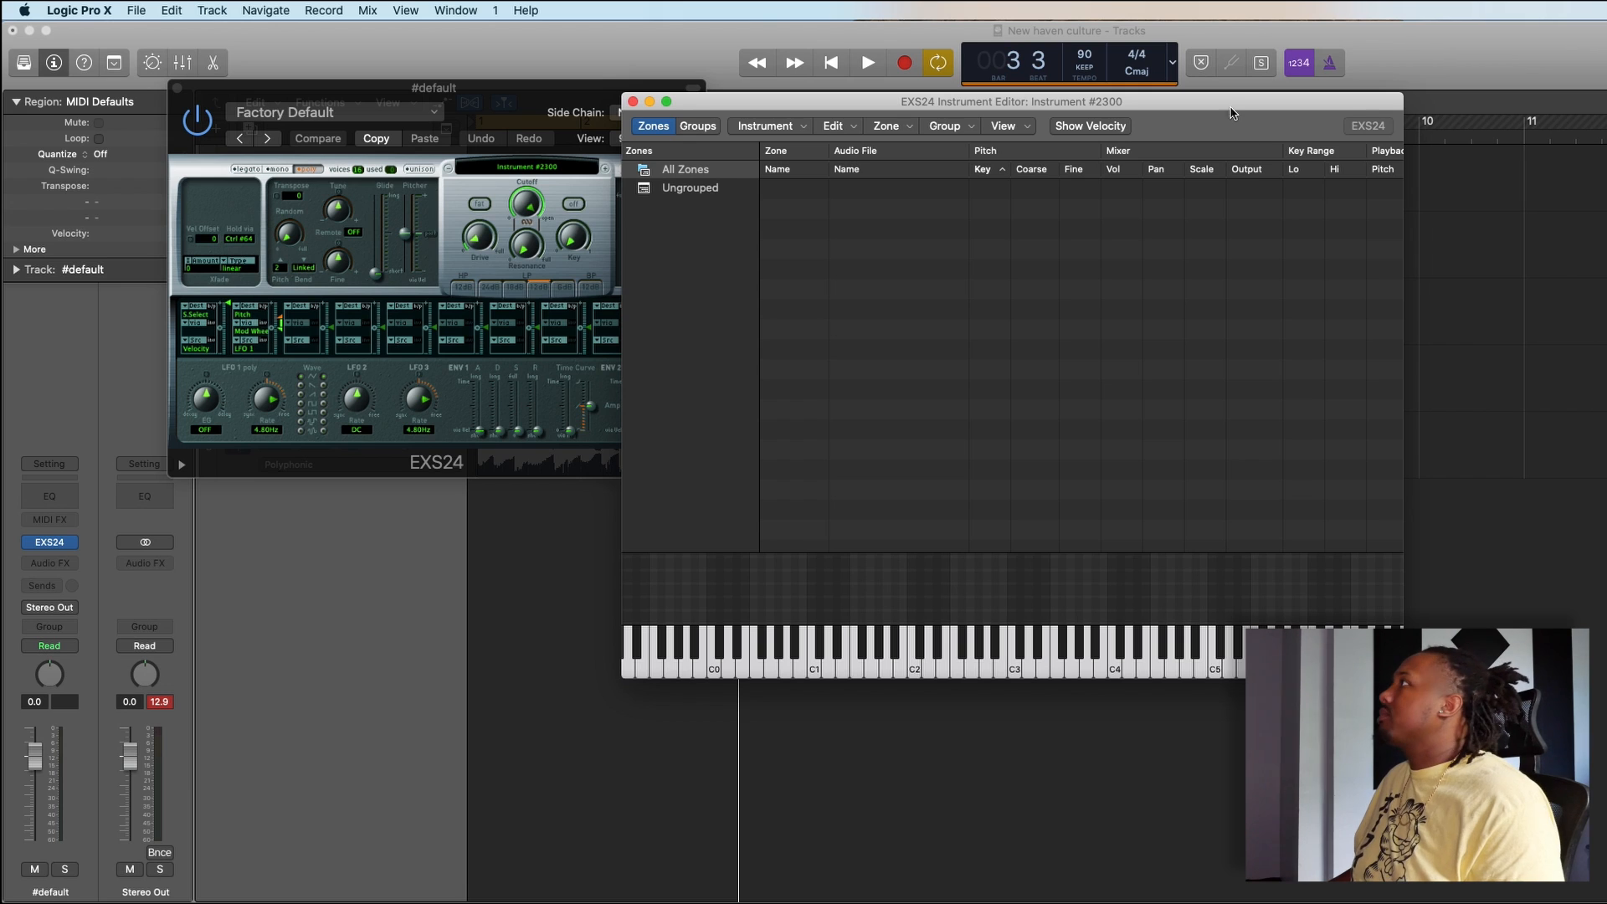
left_click_drag(1233, 113, 1201, 136)
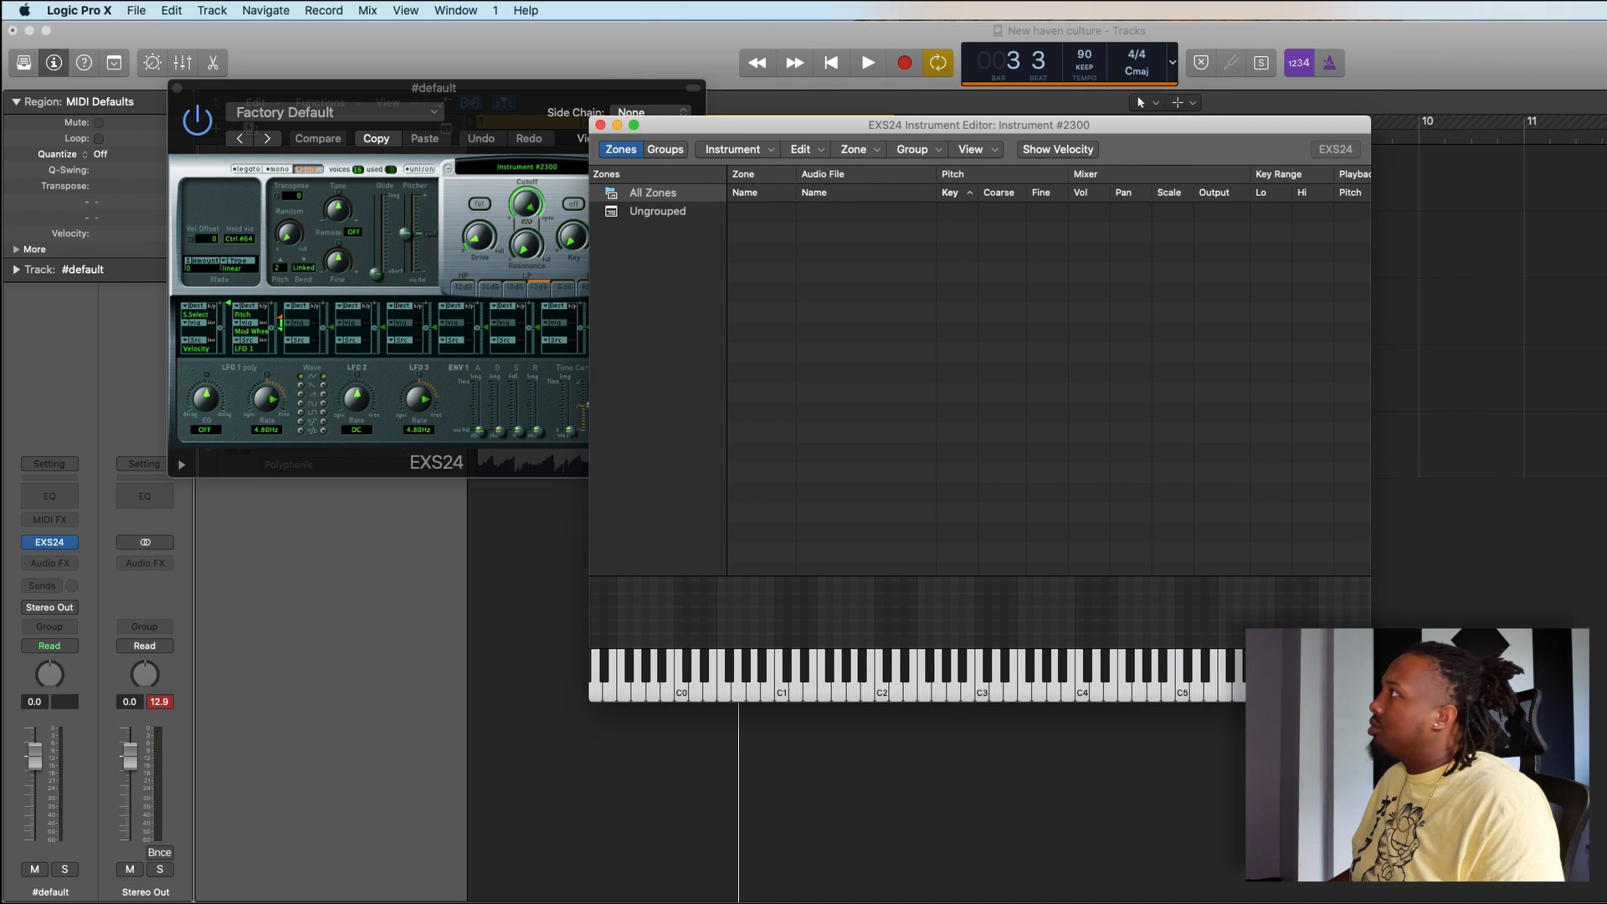
- Switch to Splice, search the downloads for 808 with the drums and 808 tags, and move the window off the sampler editor
key("super+Tab")
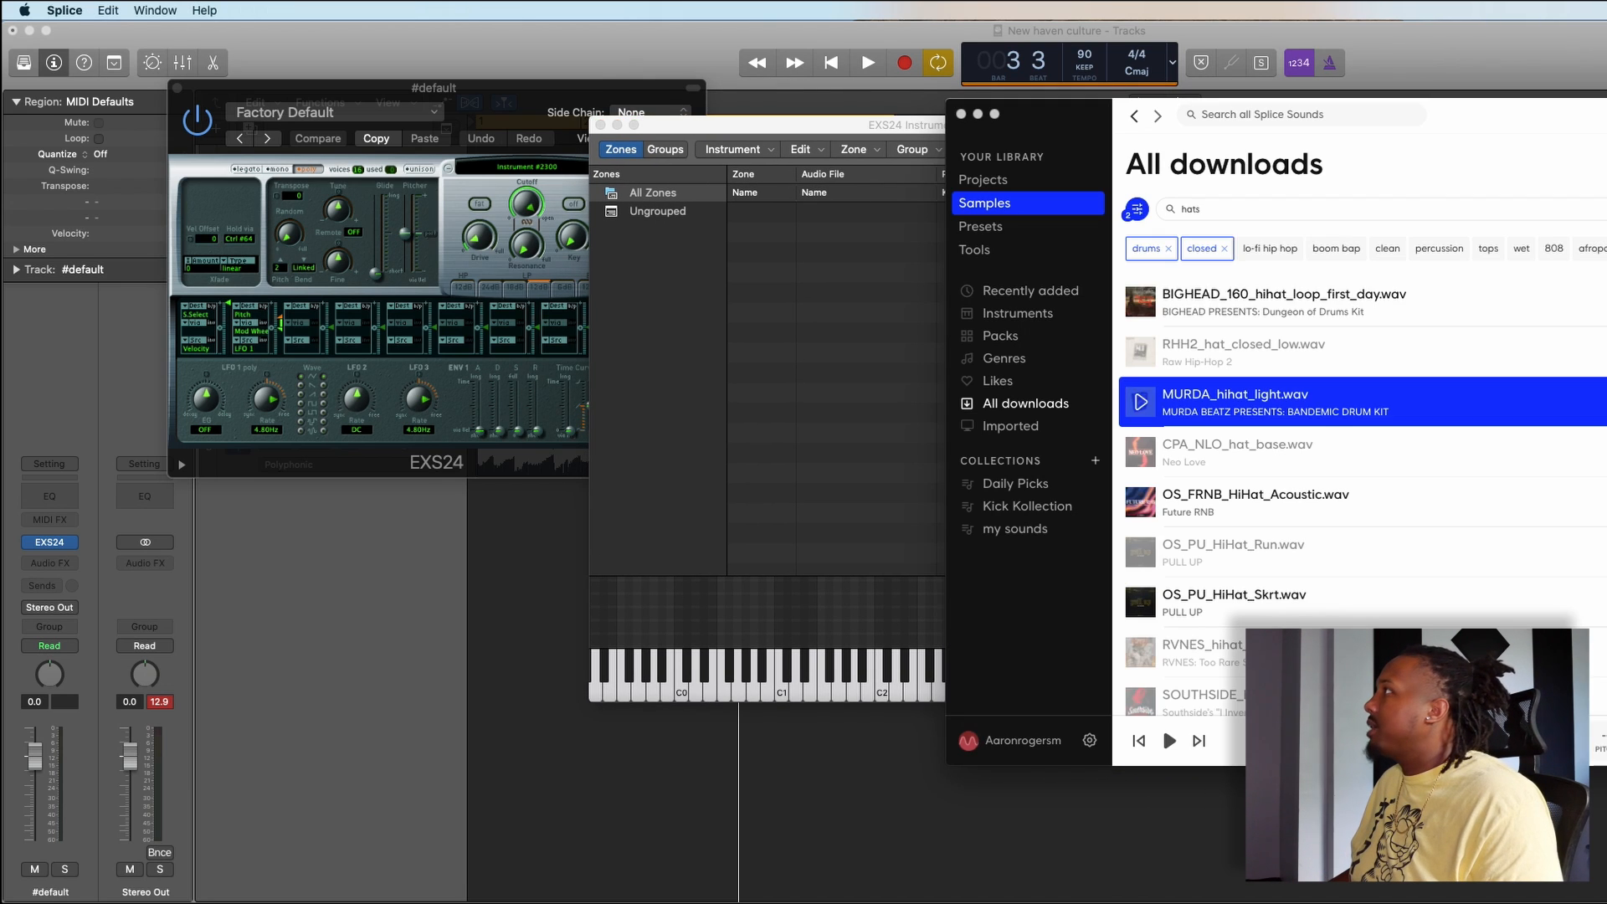
left_click(1228, 250)
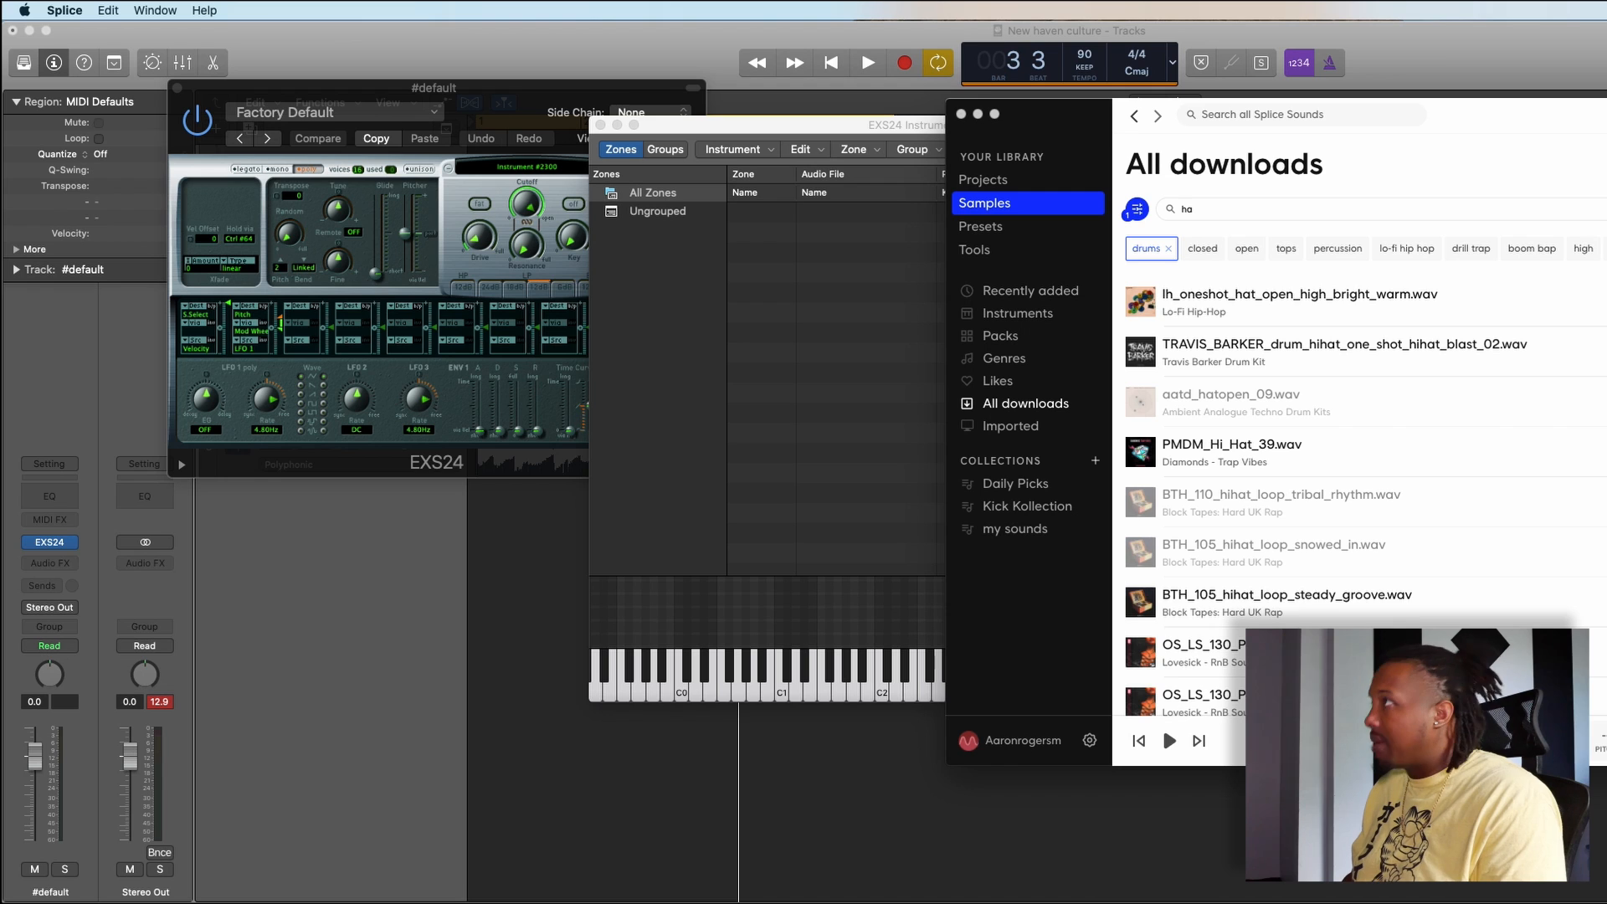
type("808")
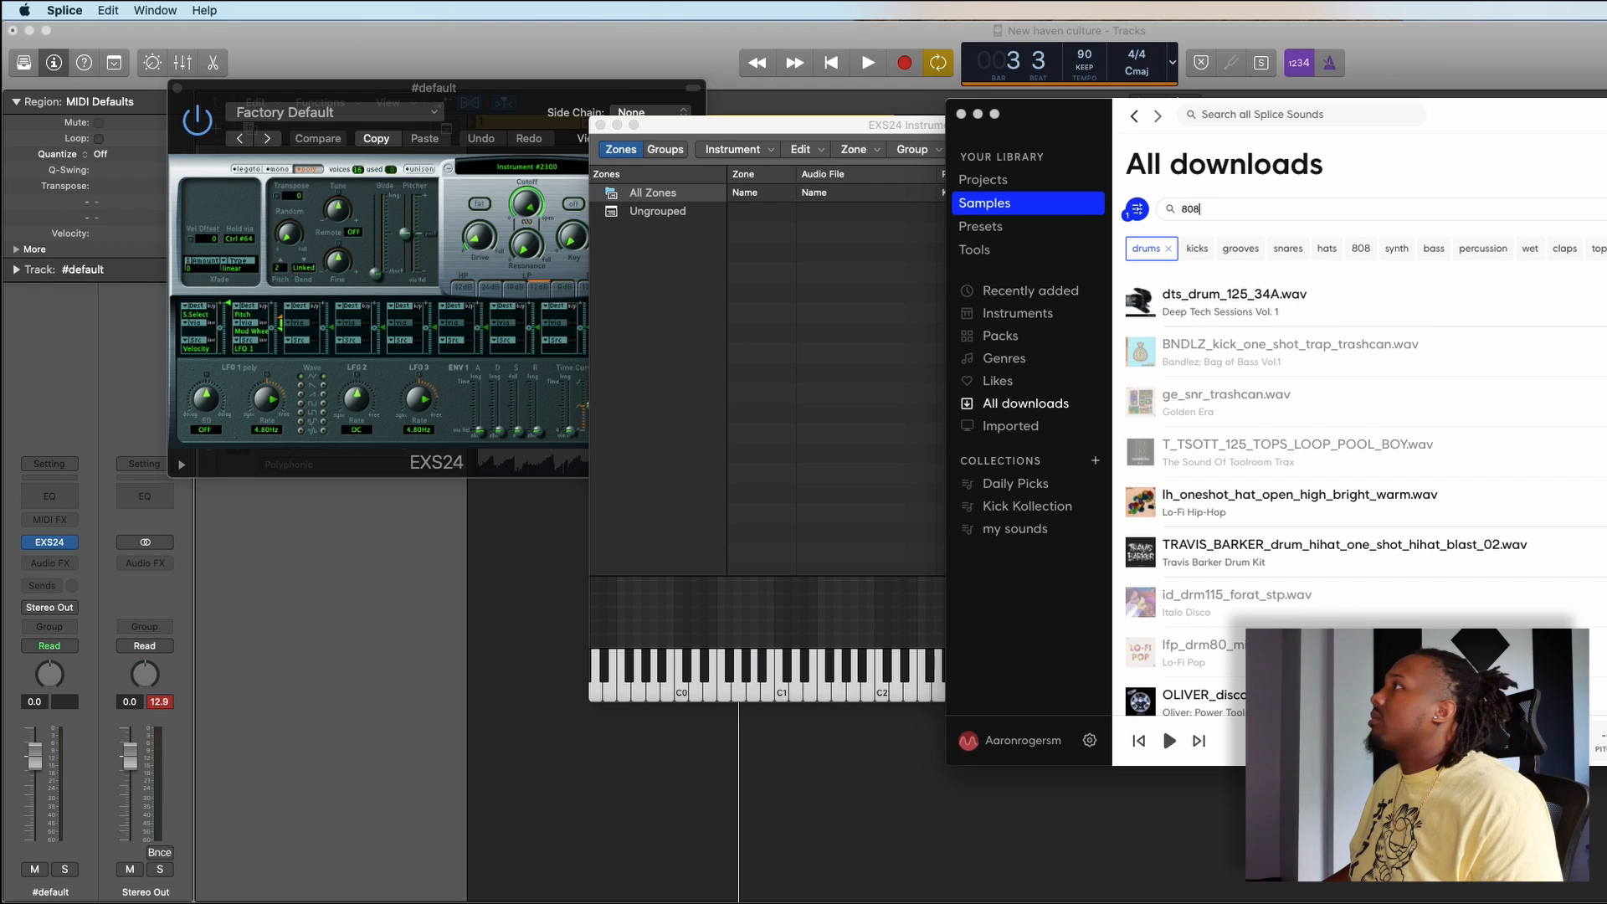
left_click_drag(1088, 129, 1250, 106)
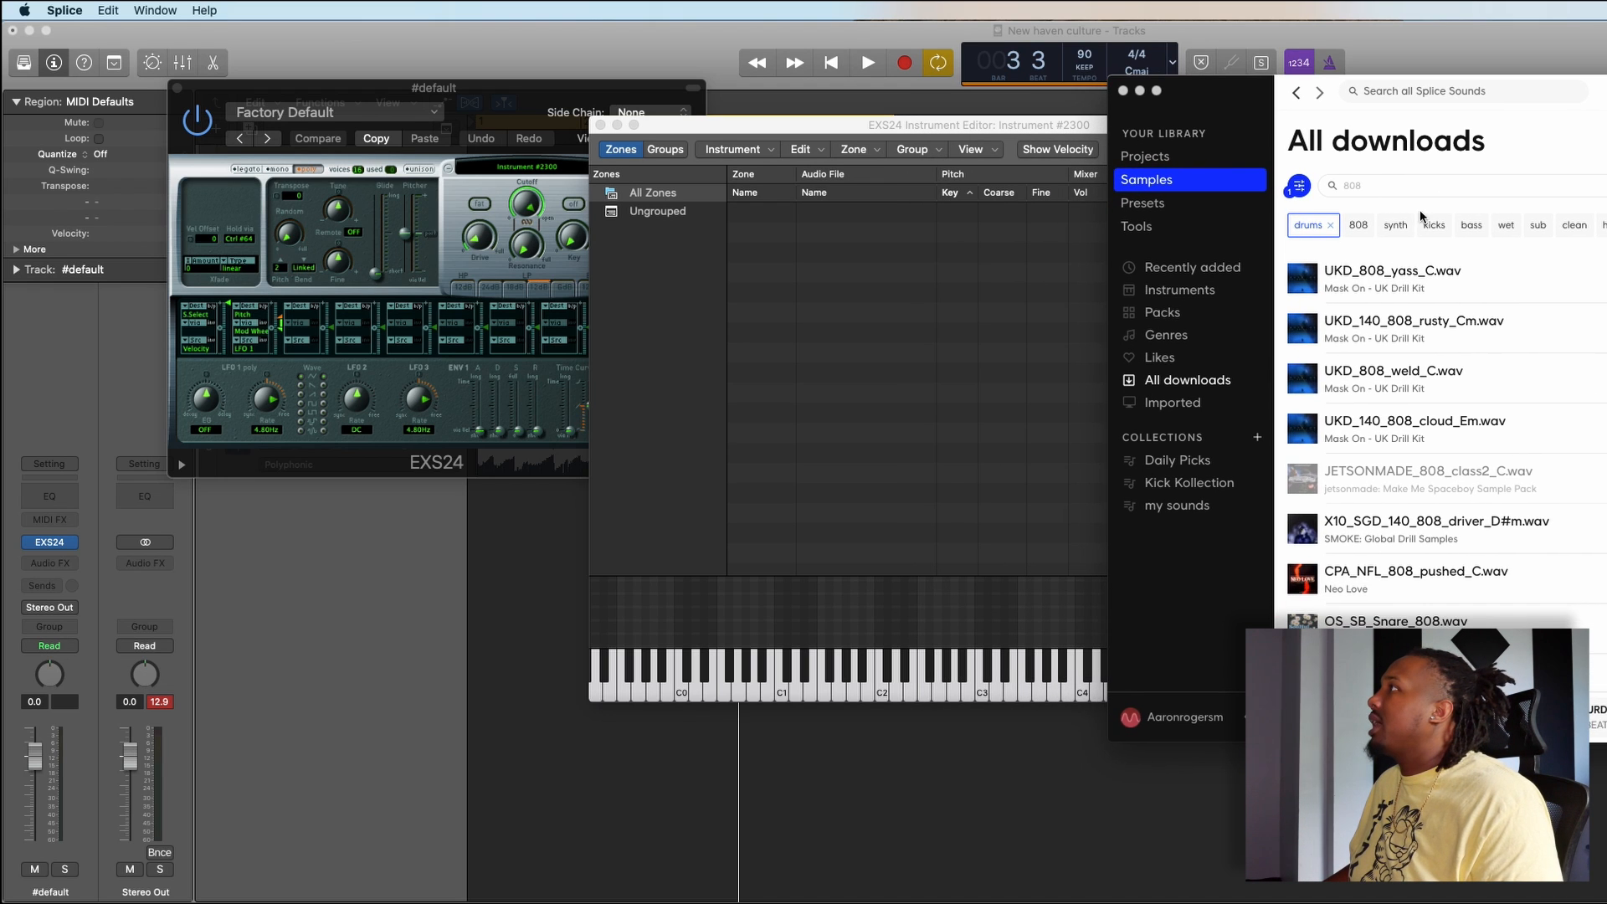
left_click(1358, 224)
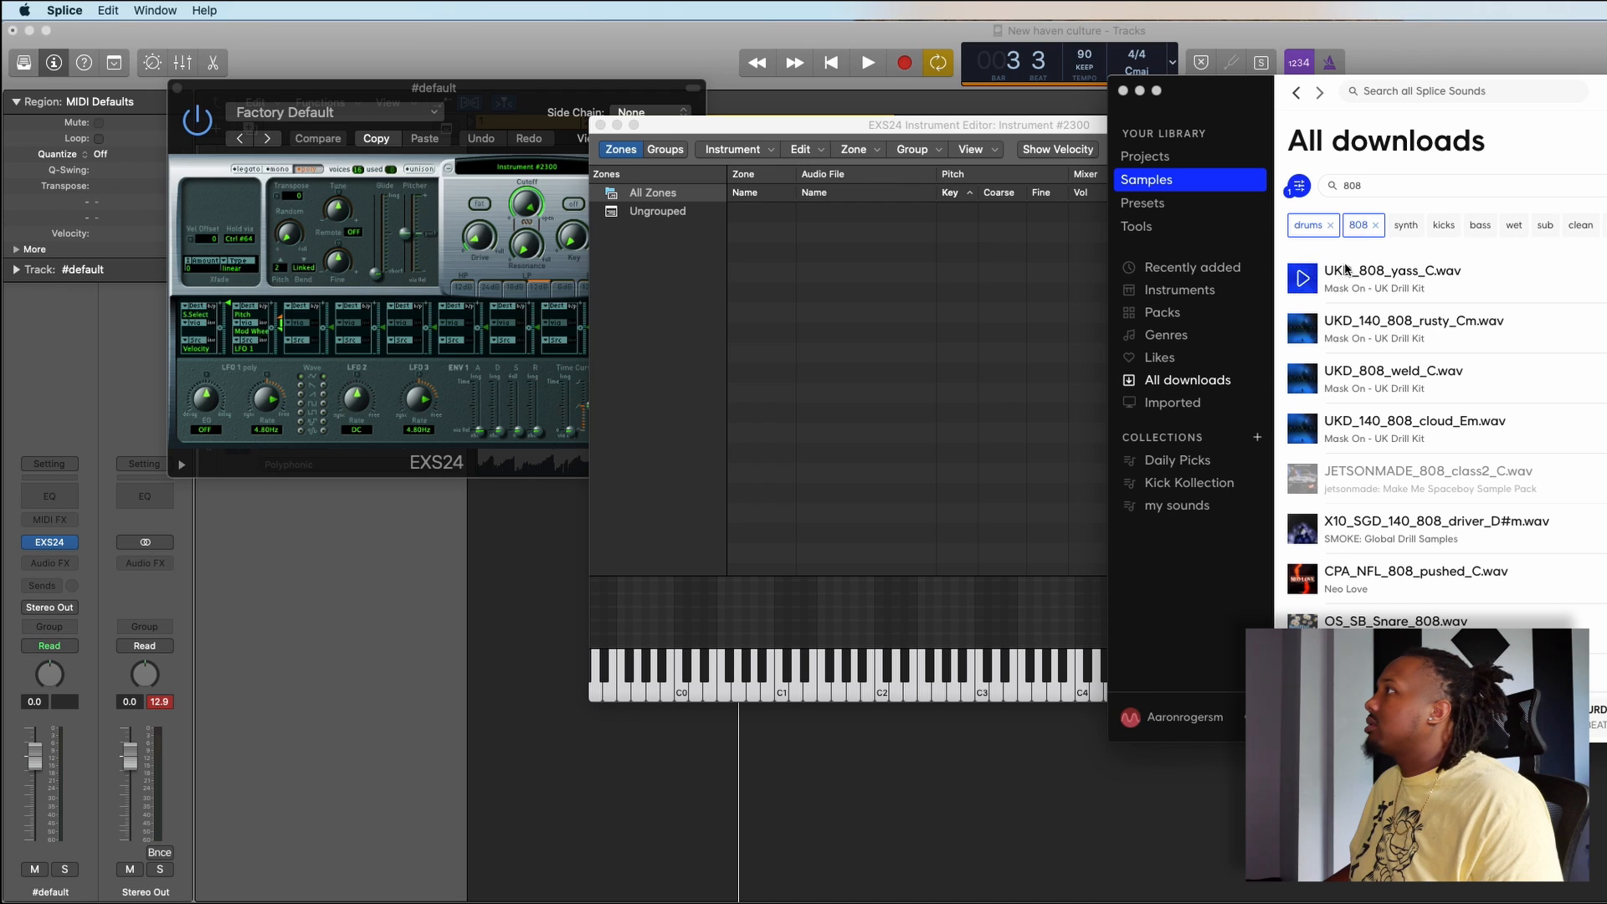
- Audition the downloaded 808 samples from UKD_808_yass_C.wav through CPA_NFL_808_pushed_C.wav
left_click(1302, 279)
left_click(1310, 327)
left_click(1308, 379)
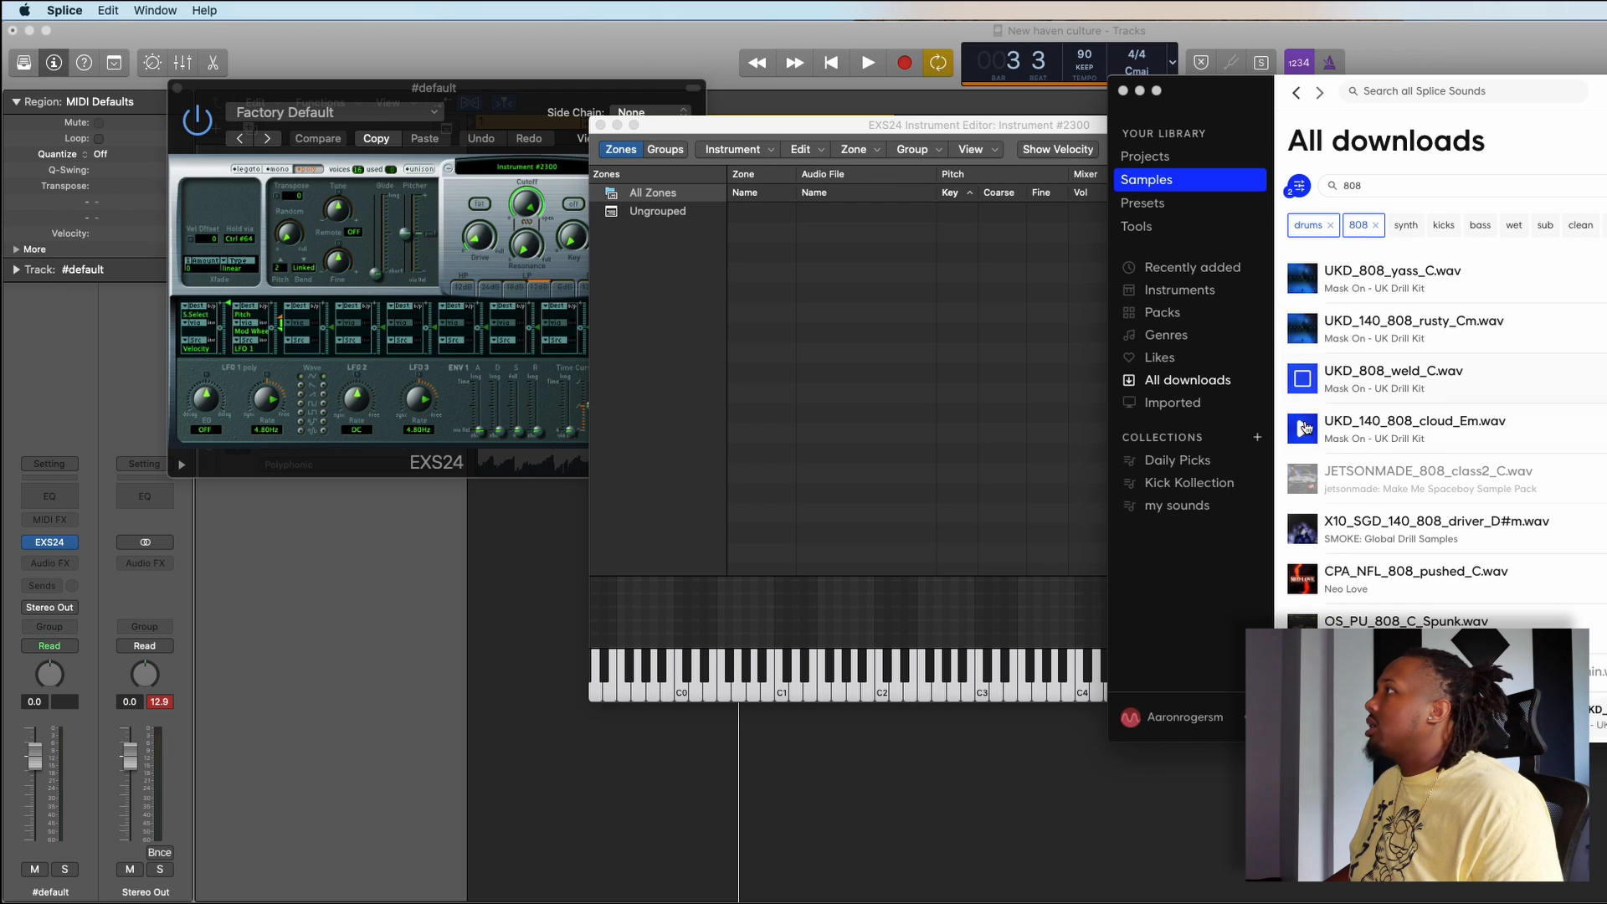
left_click(1306, 428)
scroll(1354, 416, "down", 2)
left_click(1302, 435)
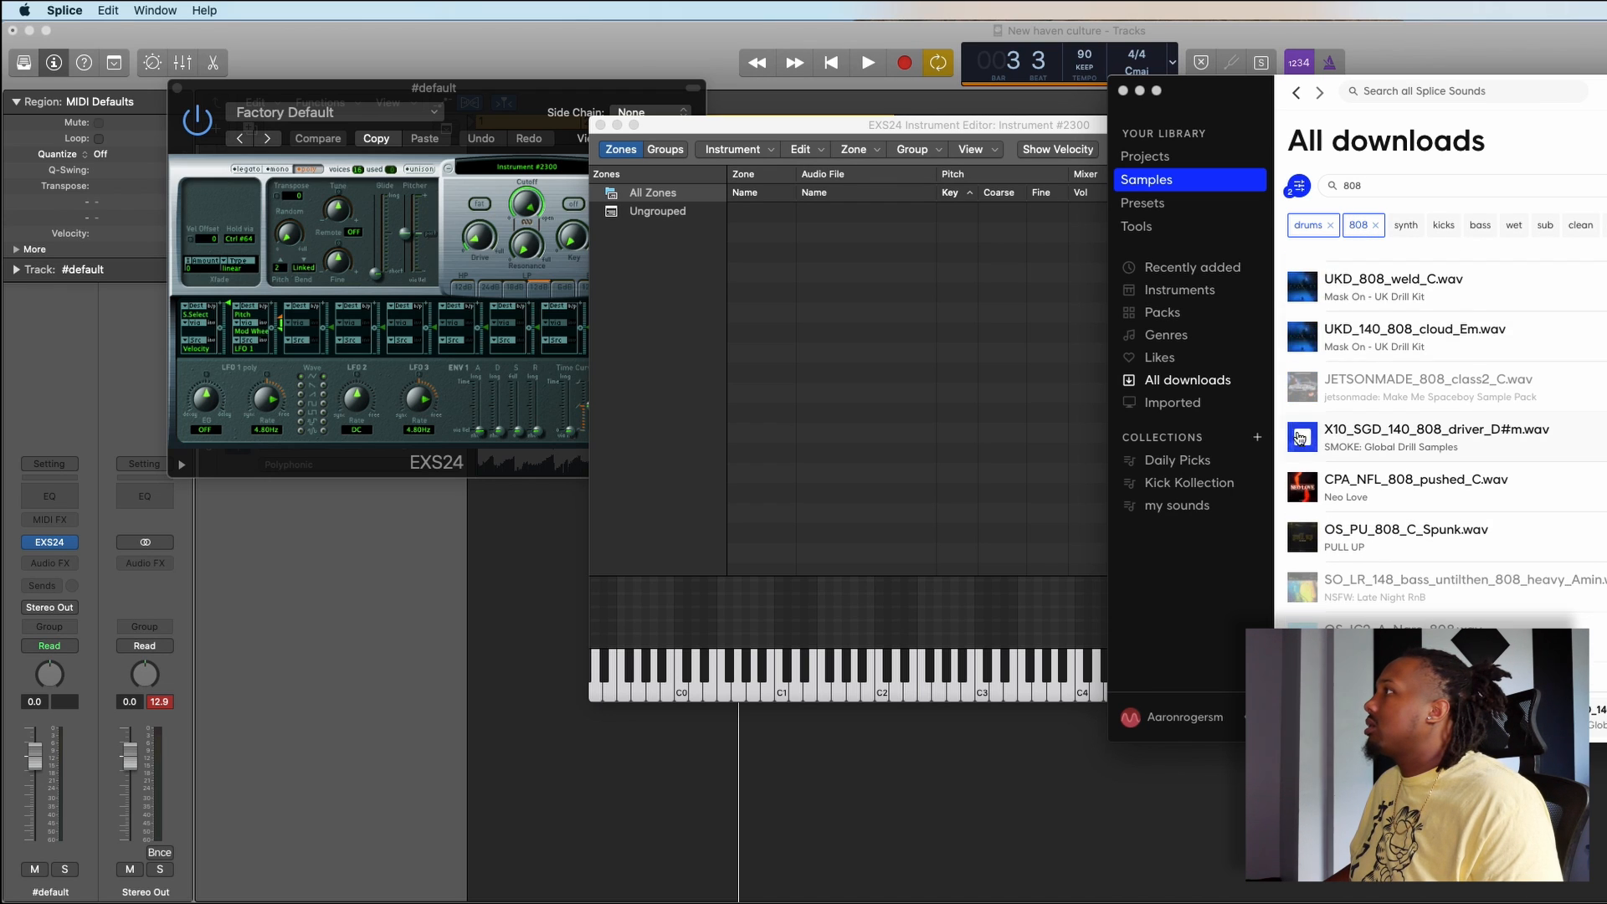
left_click(1299, 485)
scroll(1306, 483, "down", 1)
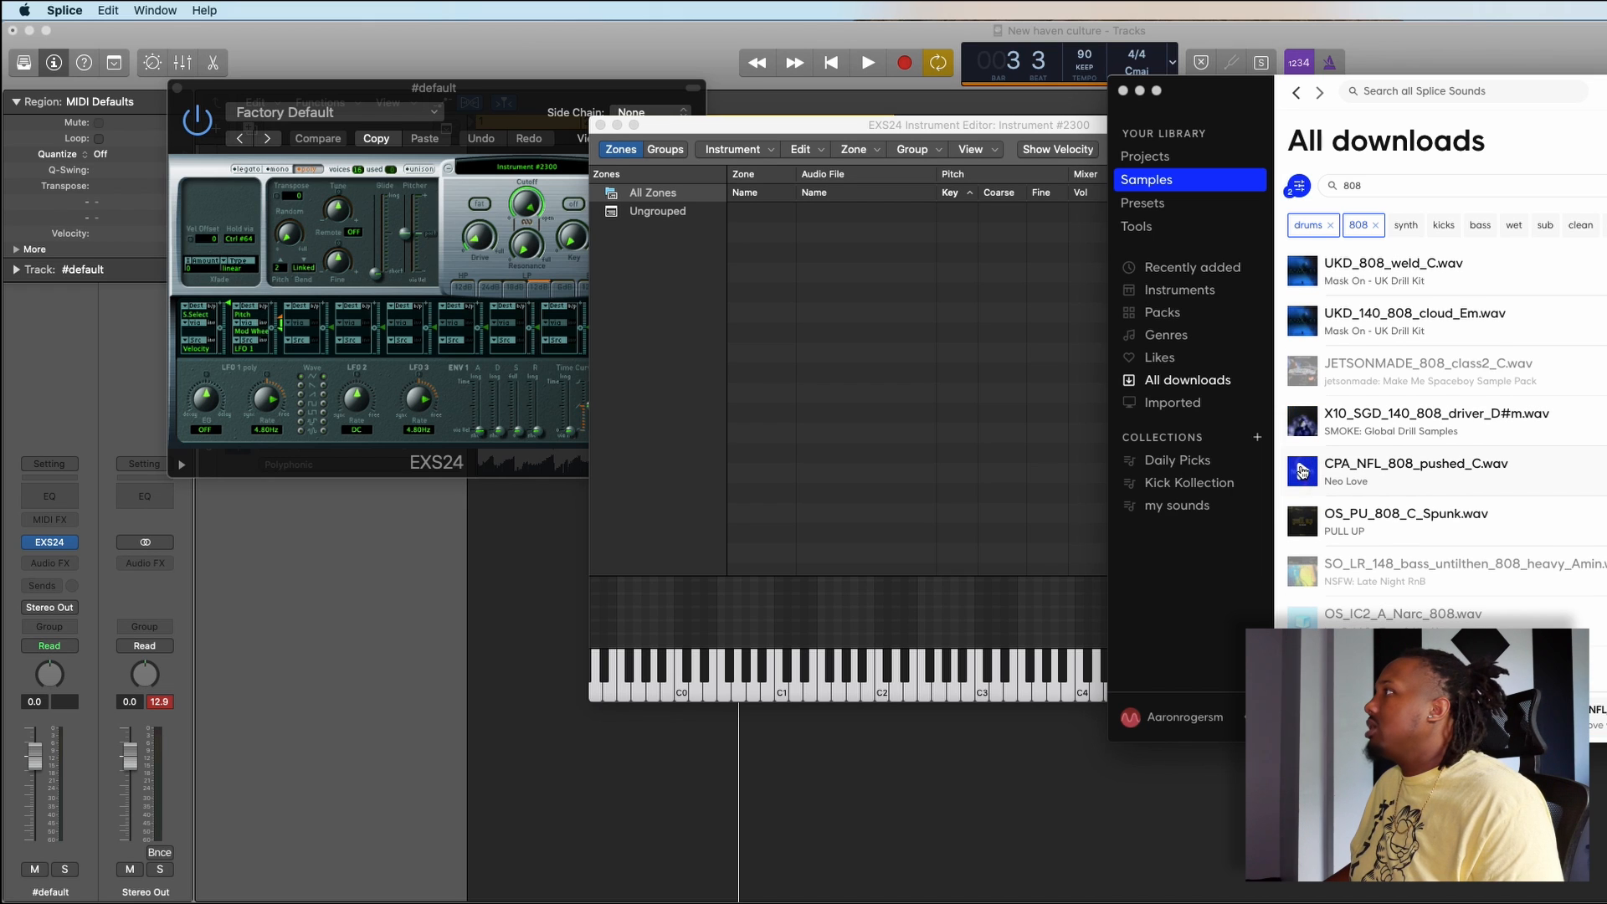
- Add CPA_NFL_808_pushed_C.wav as a zone in the EXS24 instrument editor and return to Logic Pro X
left_click_drag(1572, 474, 862, 411)
left_click(951, 817)
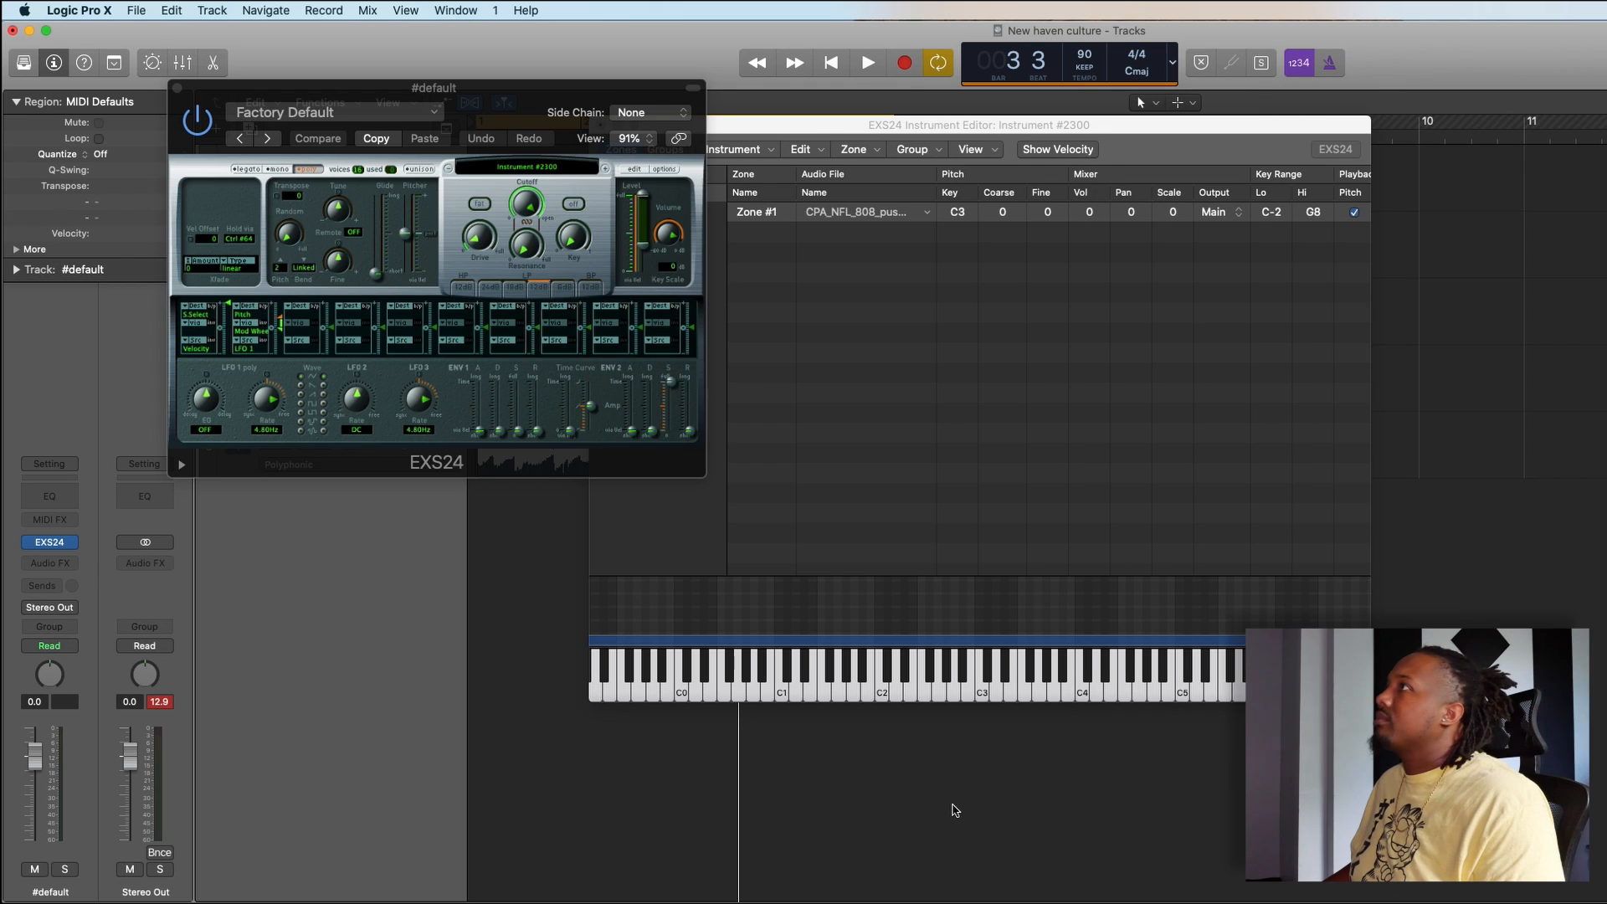
left_click_drag(824, 127, 906, 125)
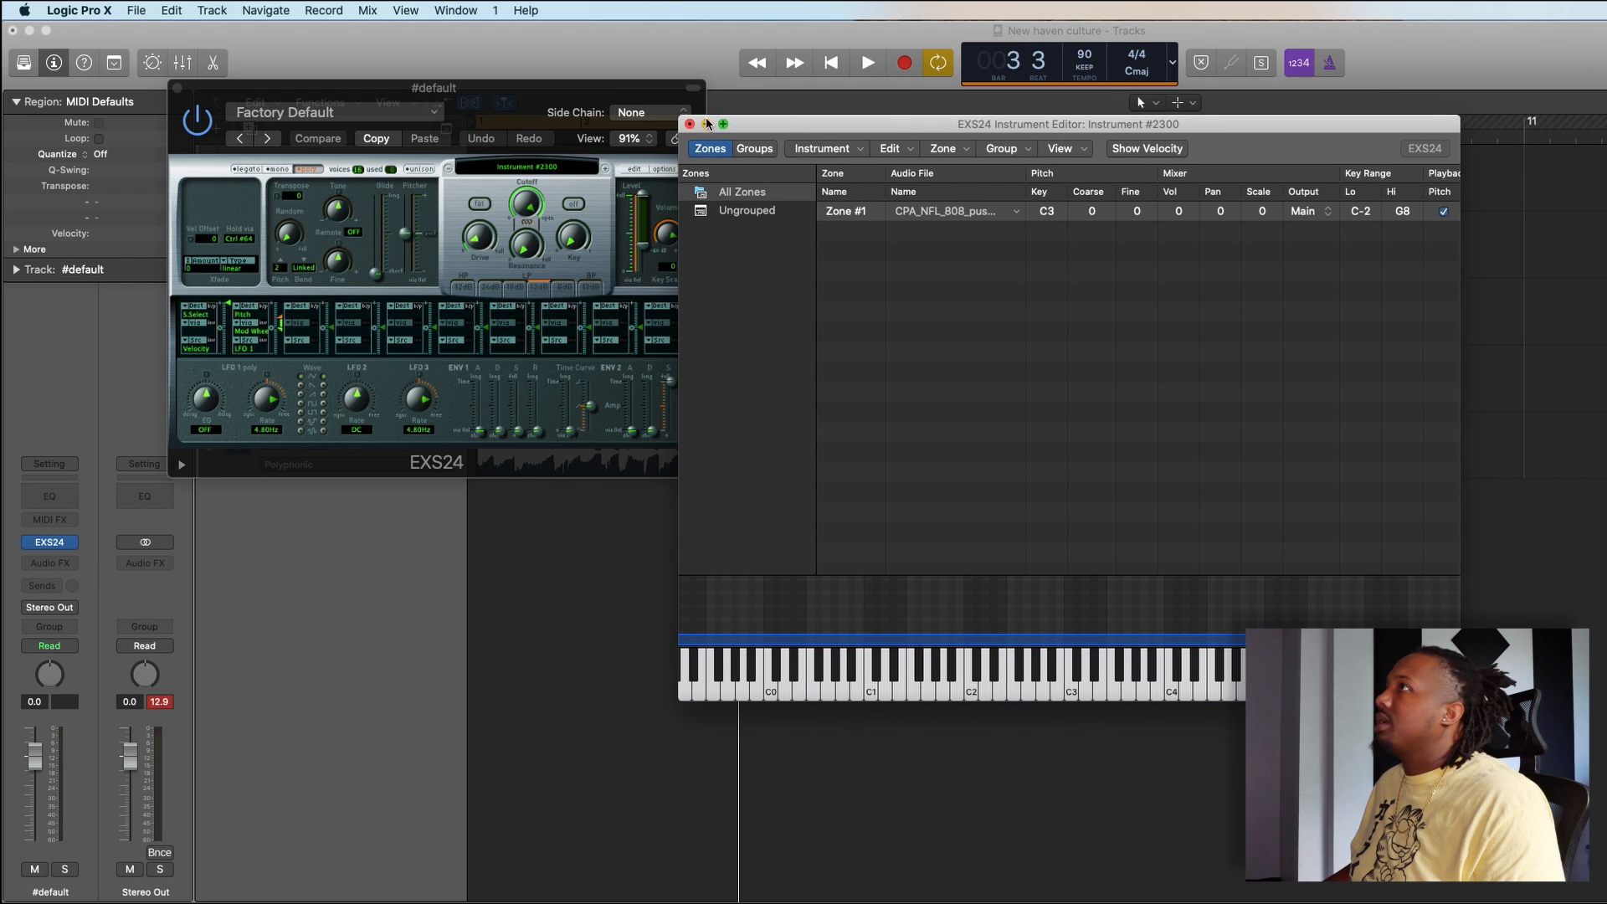
- Save the sampler instrument as "new haven 808" in the project's Sampler Instruments folder and close the EXS24 windows
left_click(690, 125)
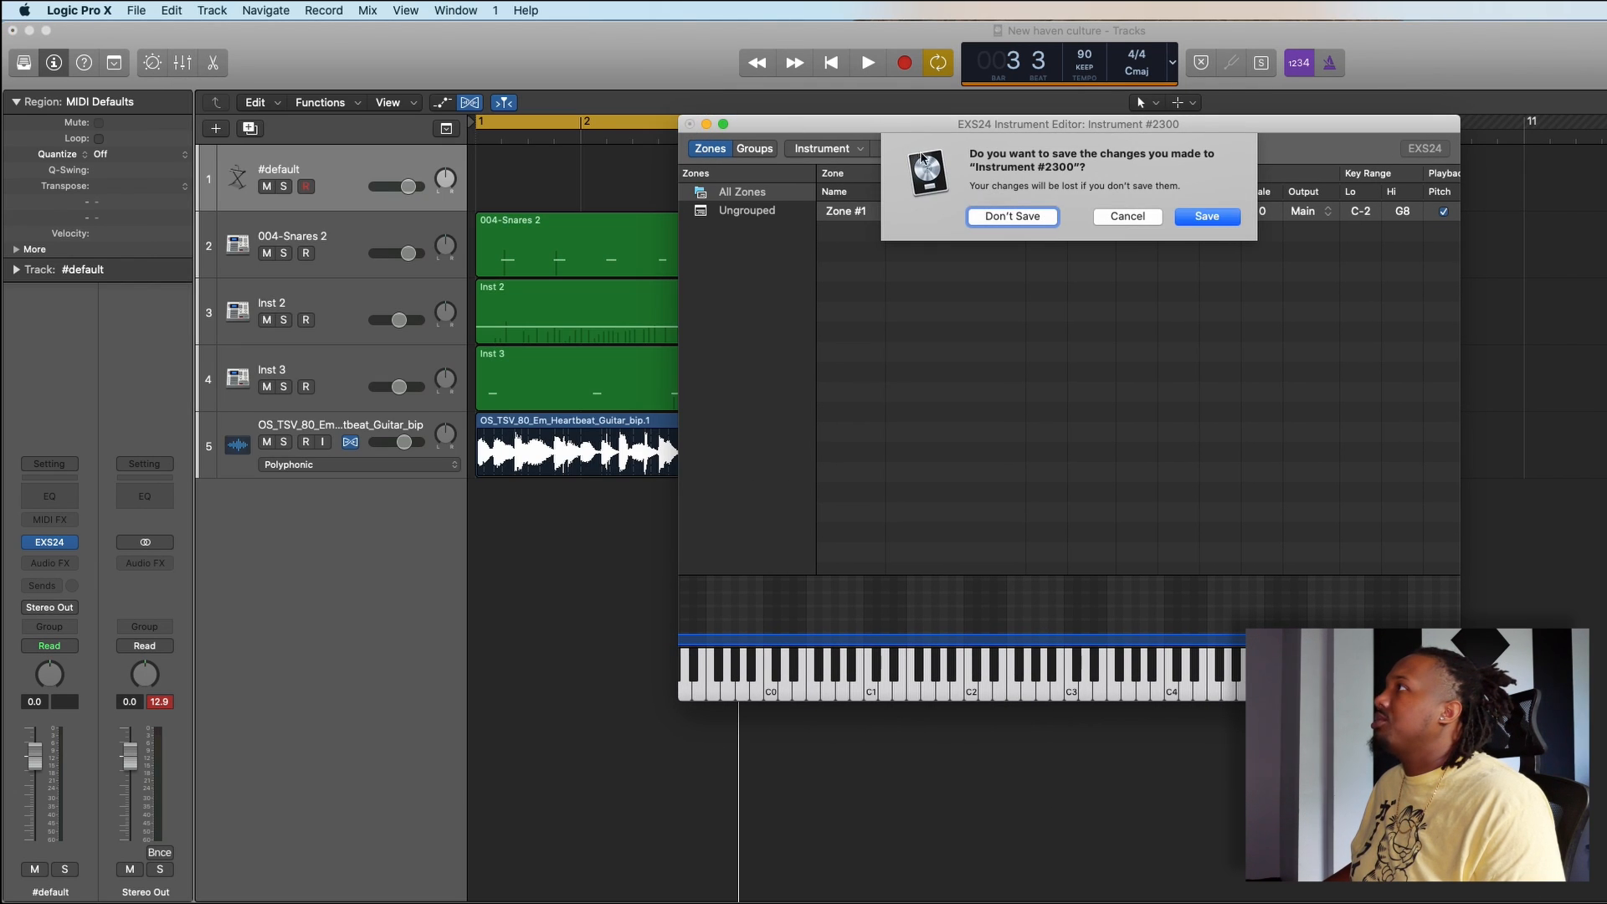
left_click(1206, 219)
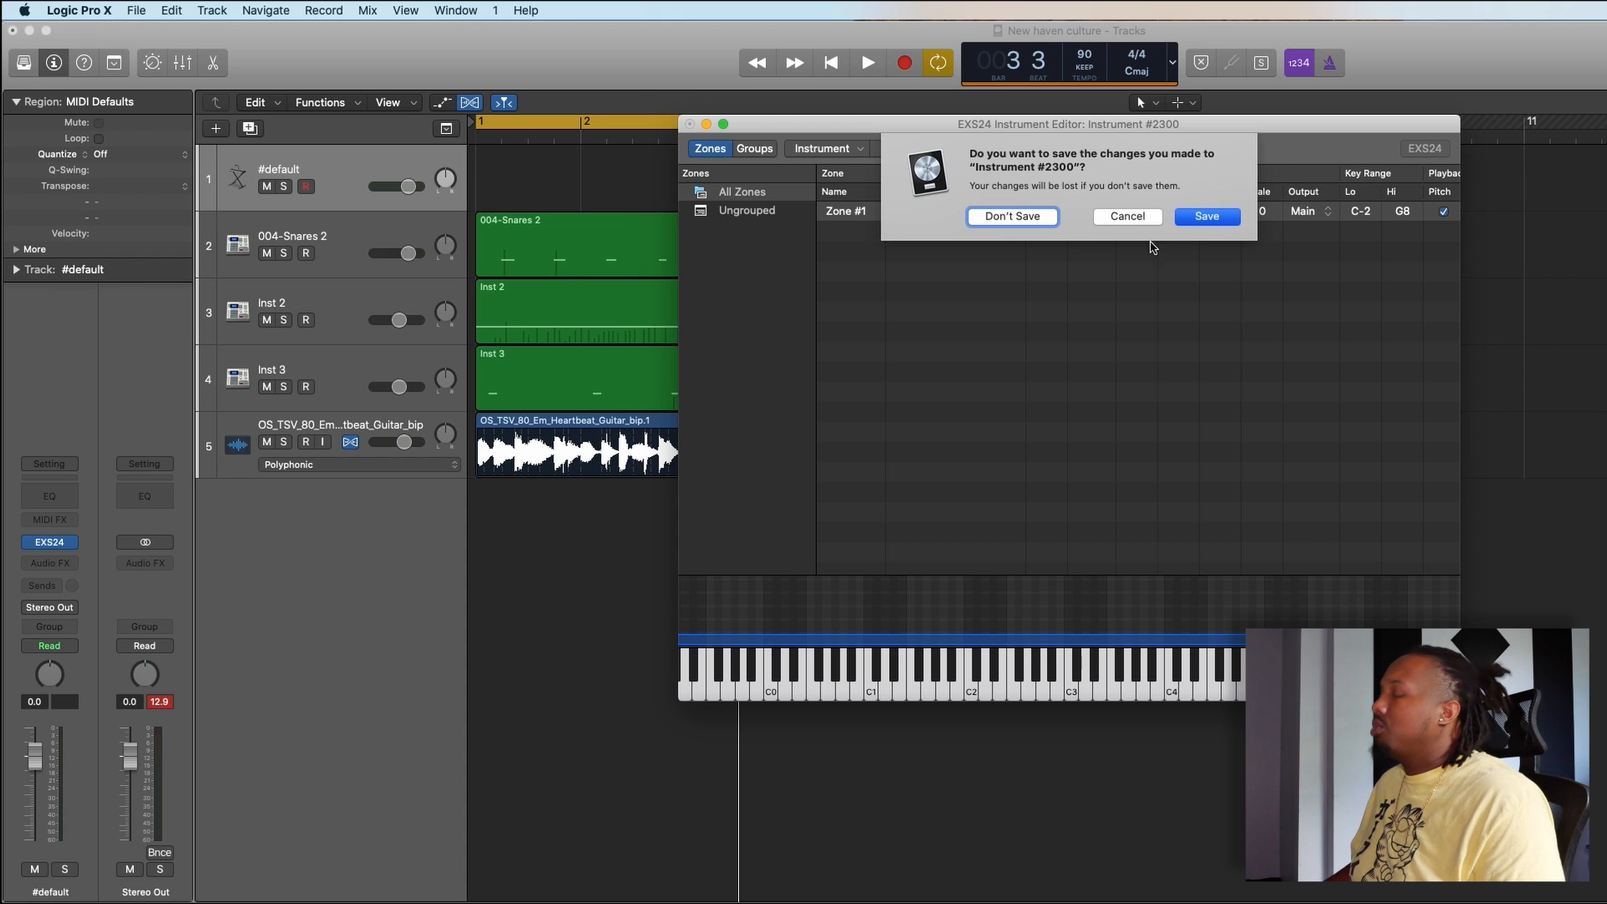
left_click(1205, 216)
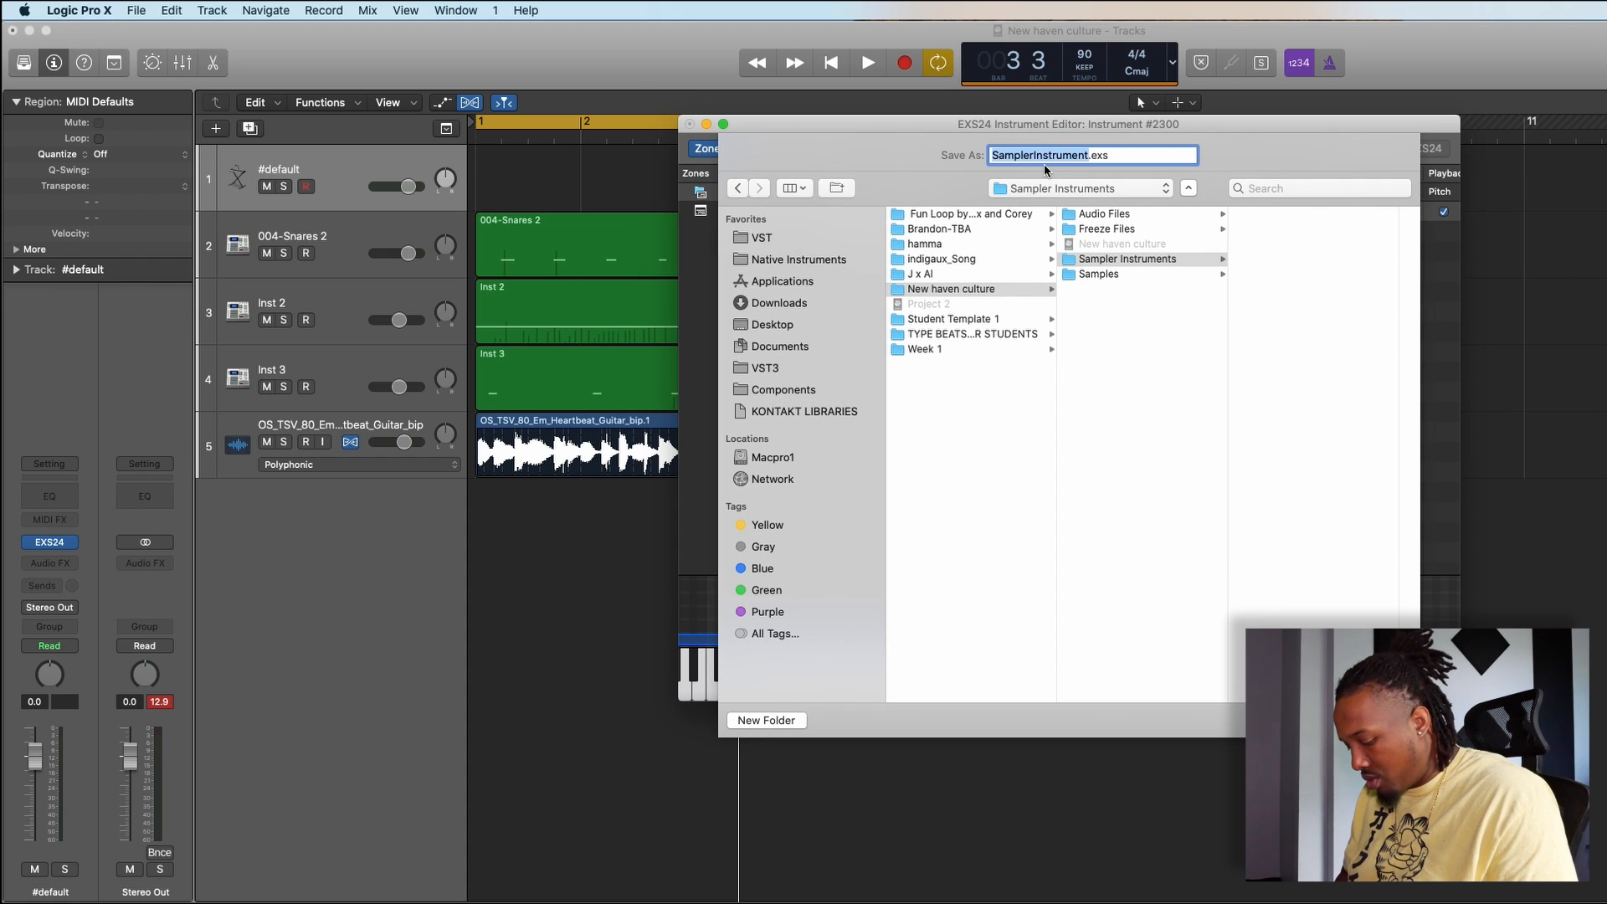
type("new haven")
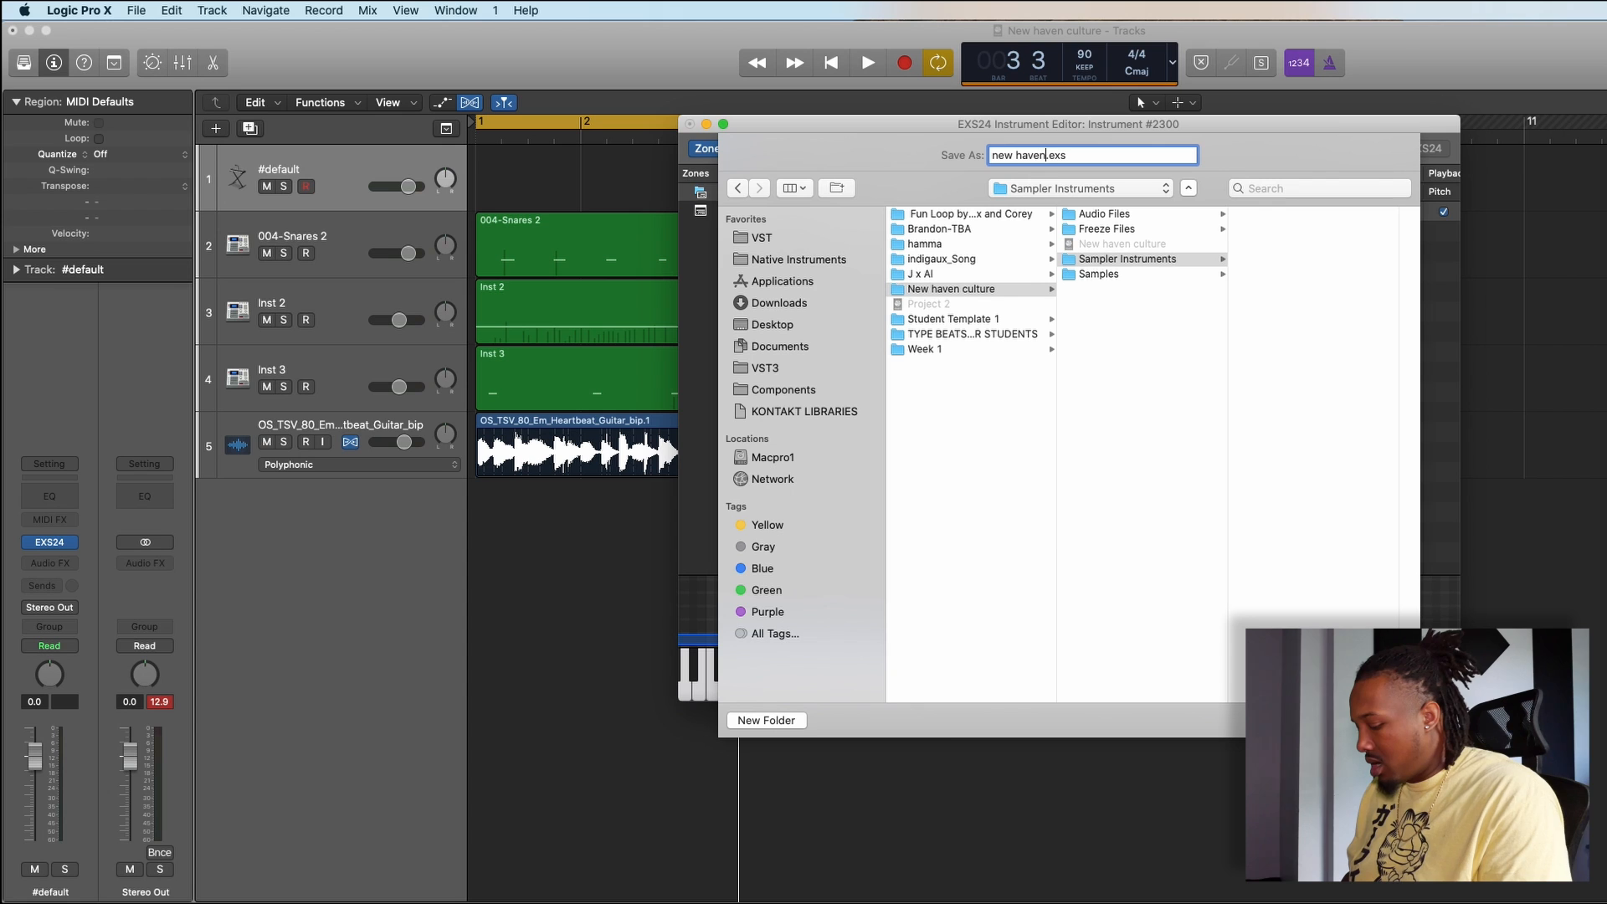
type(" 808")
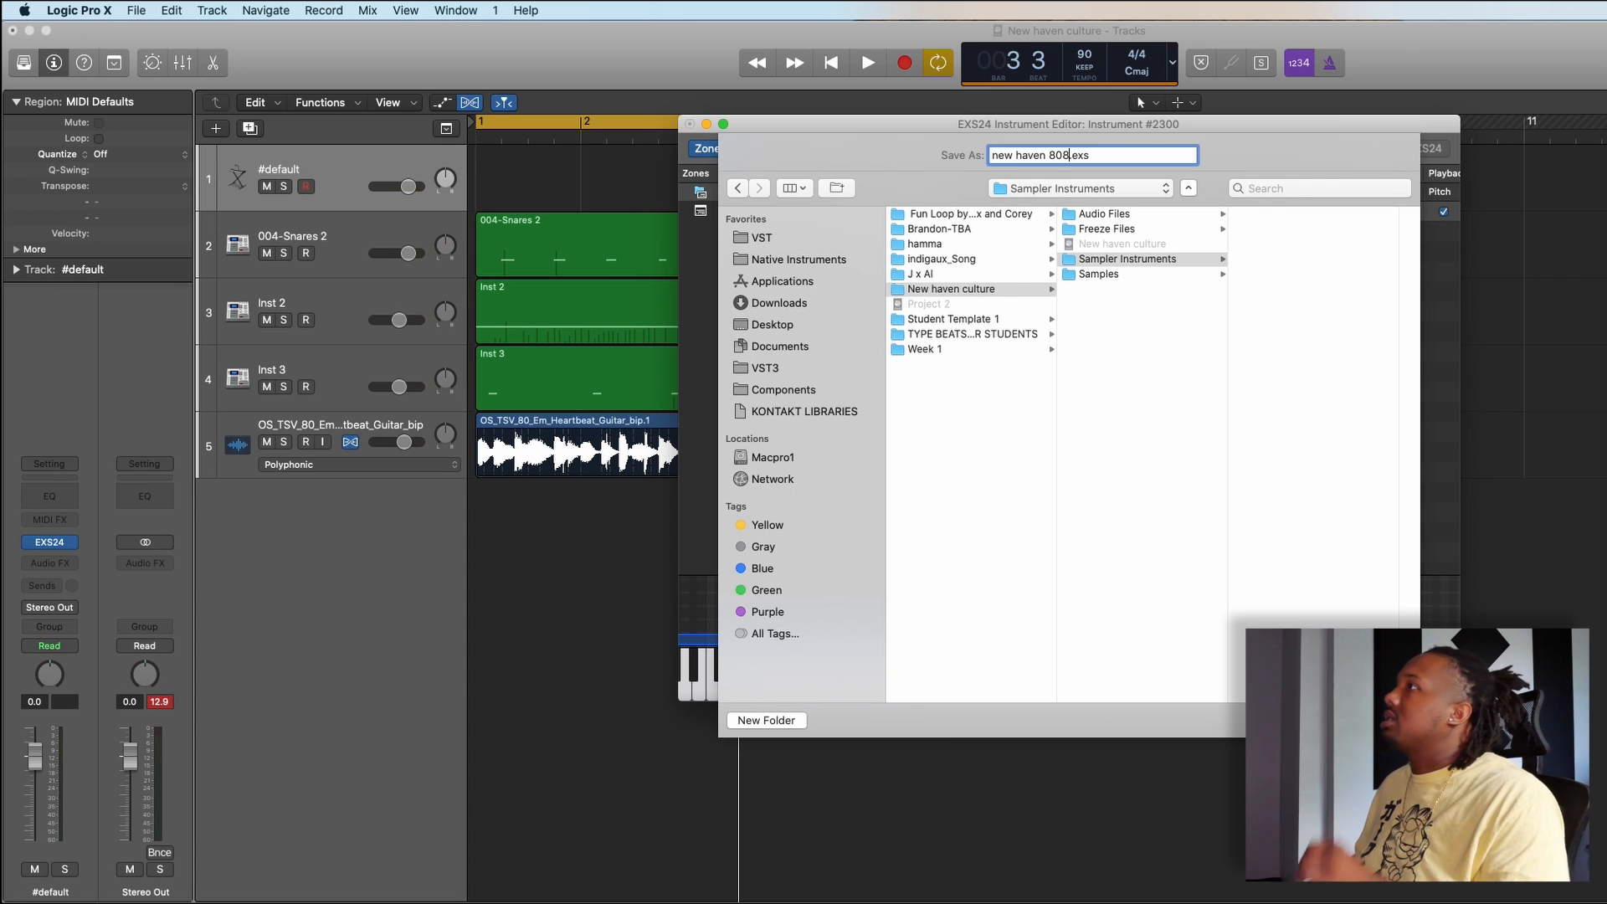
key("Return")
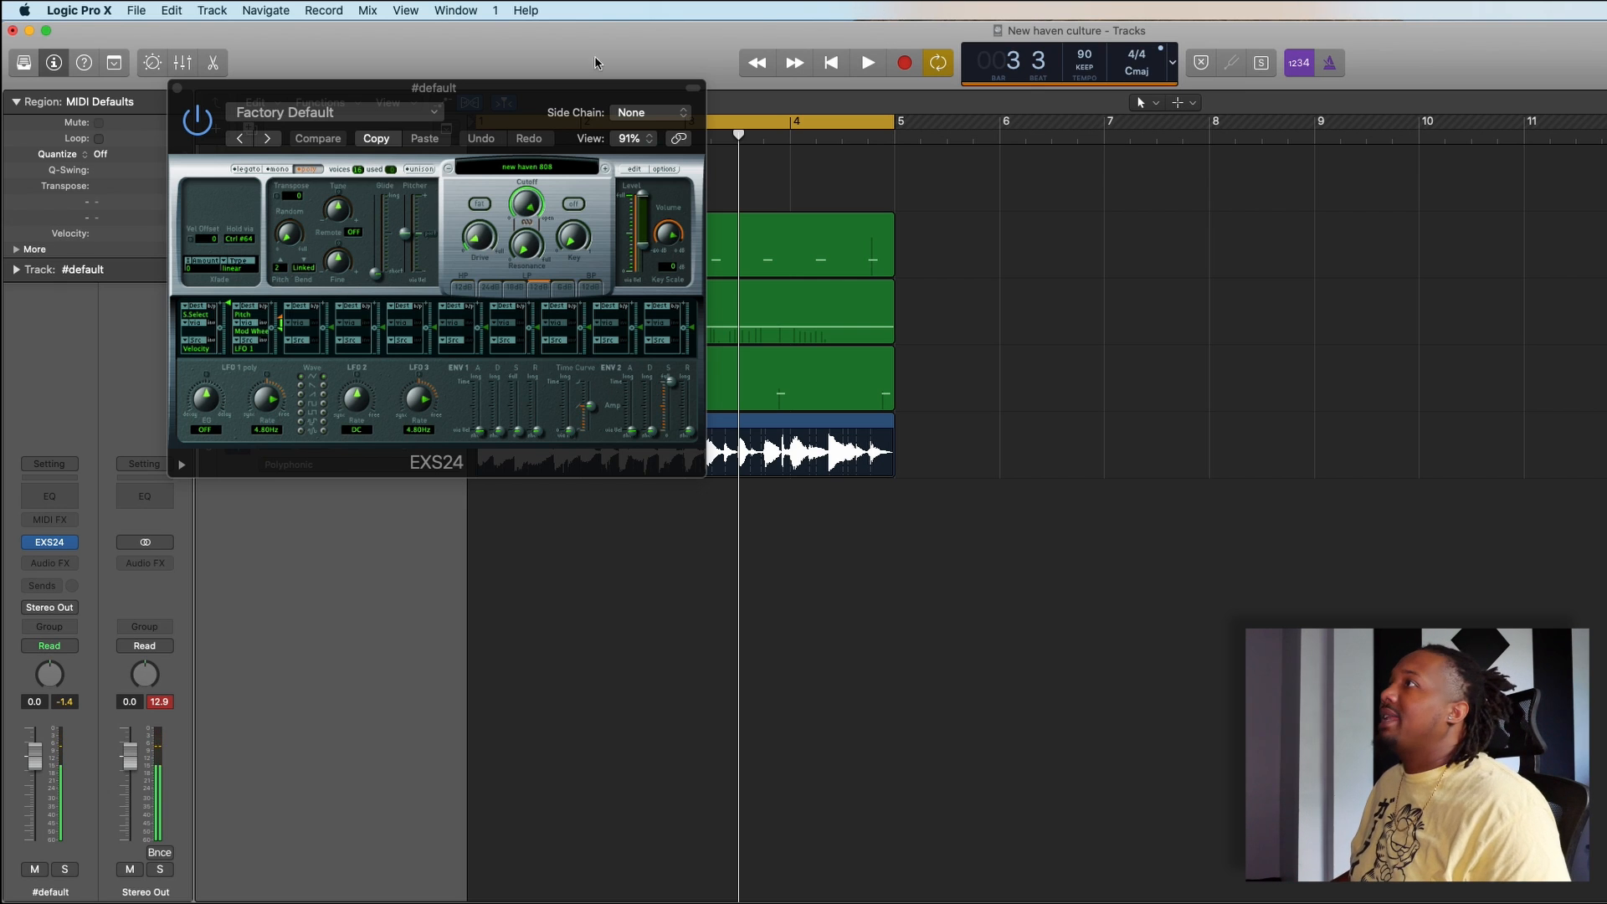
left_click(177, 88)
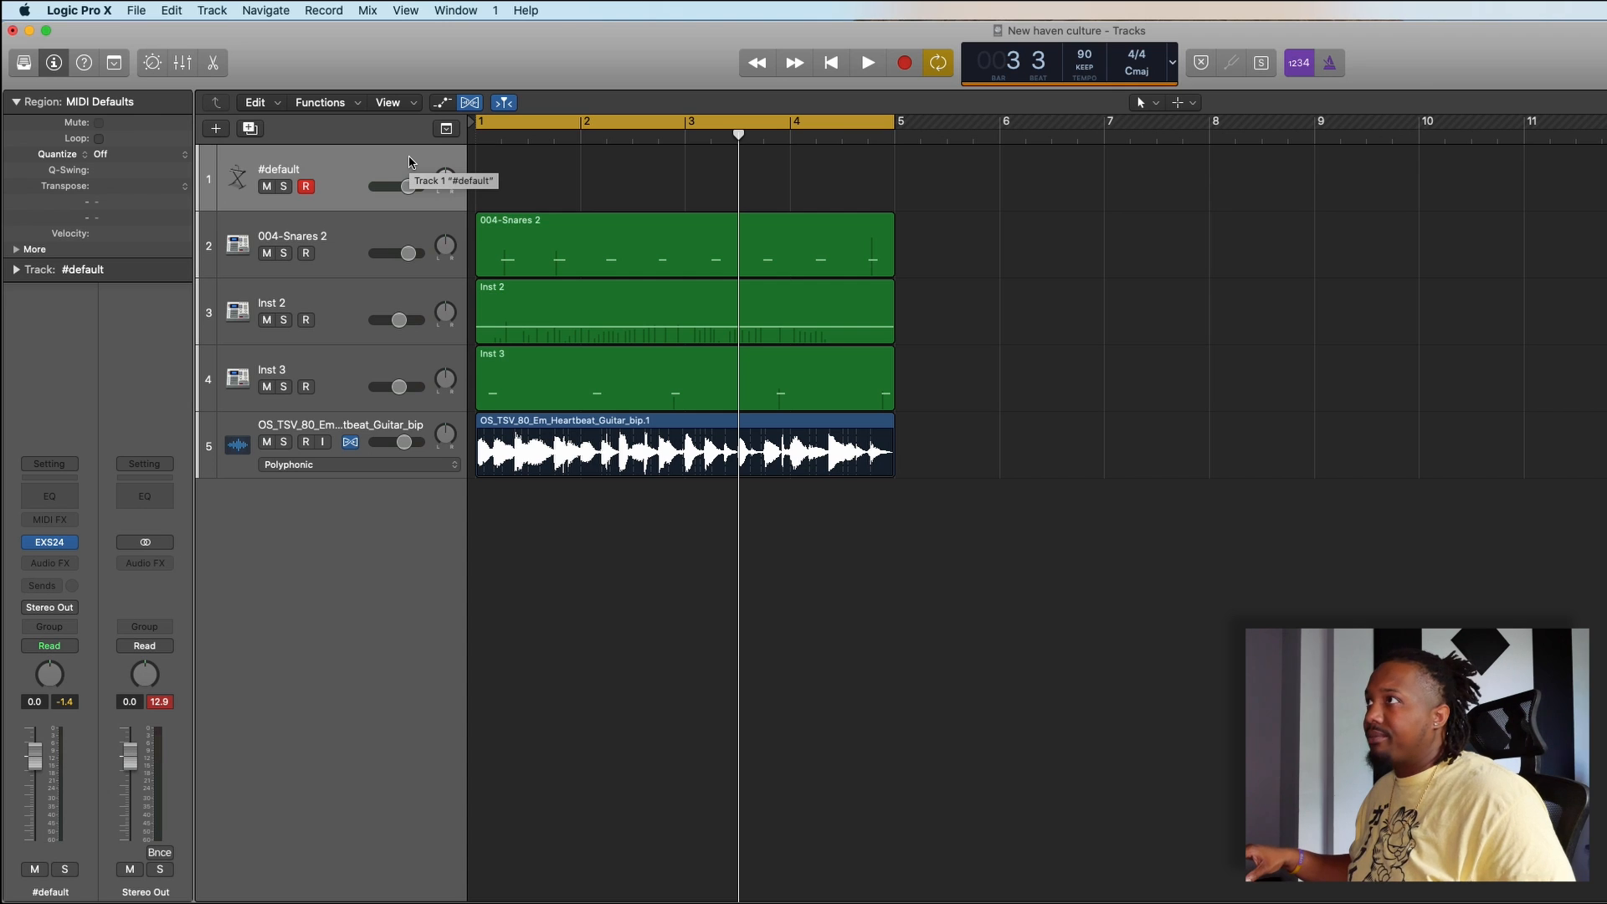
- Record an 808 part across the four-bar cycle on the #default track and quantize the region to 1/16 Note
key("space")
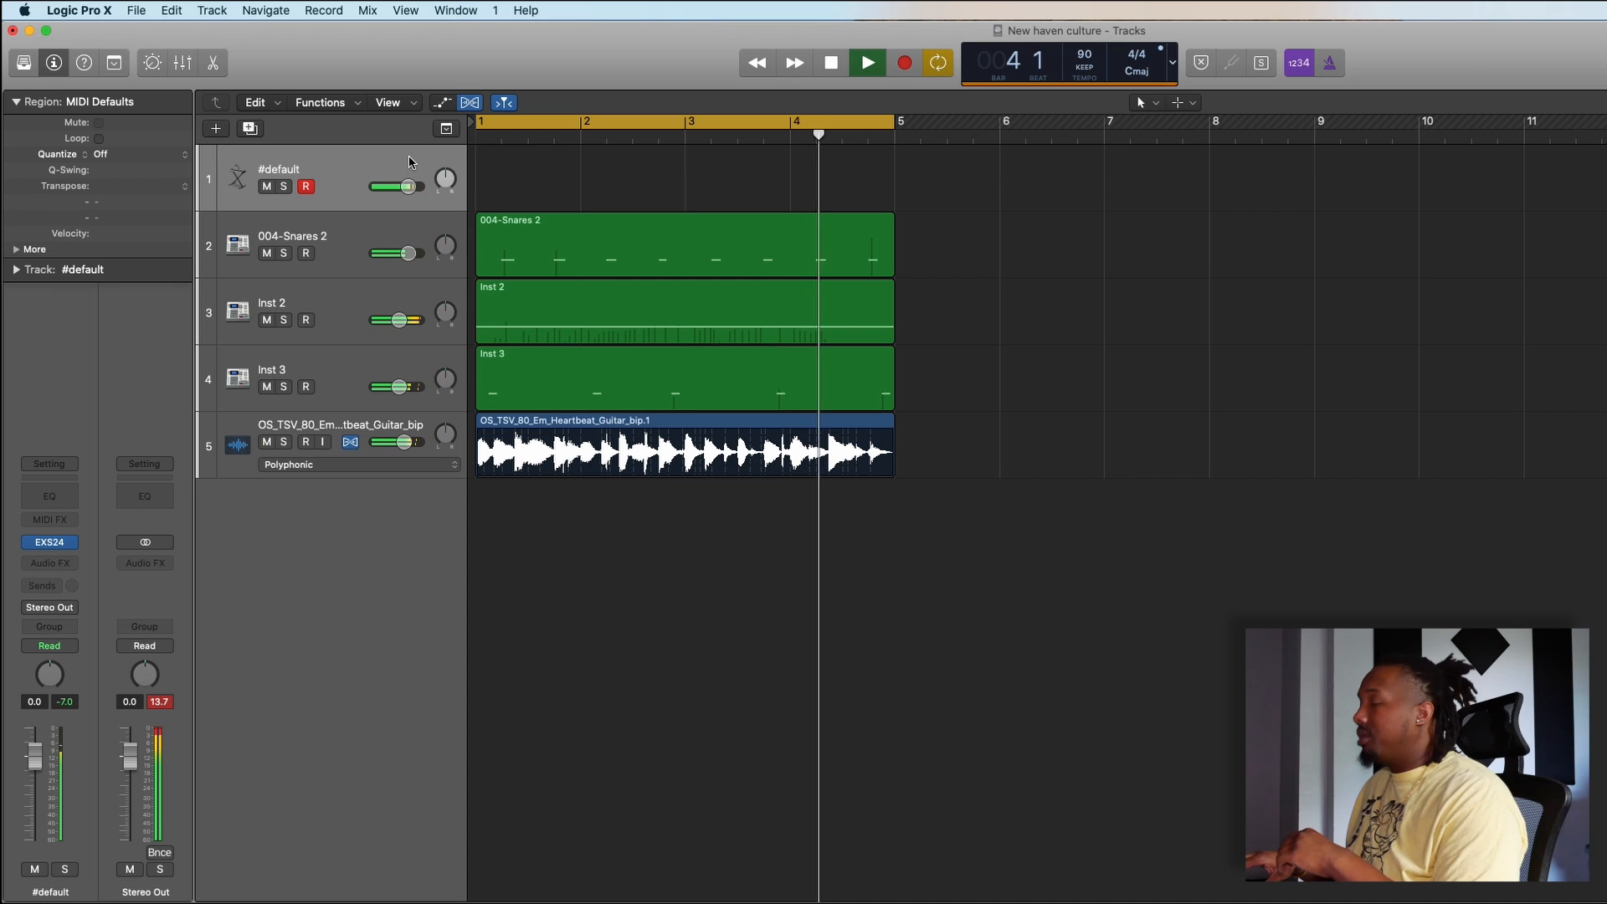
key("space")
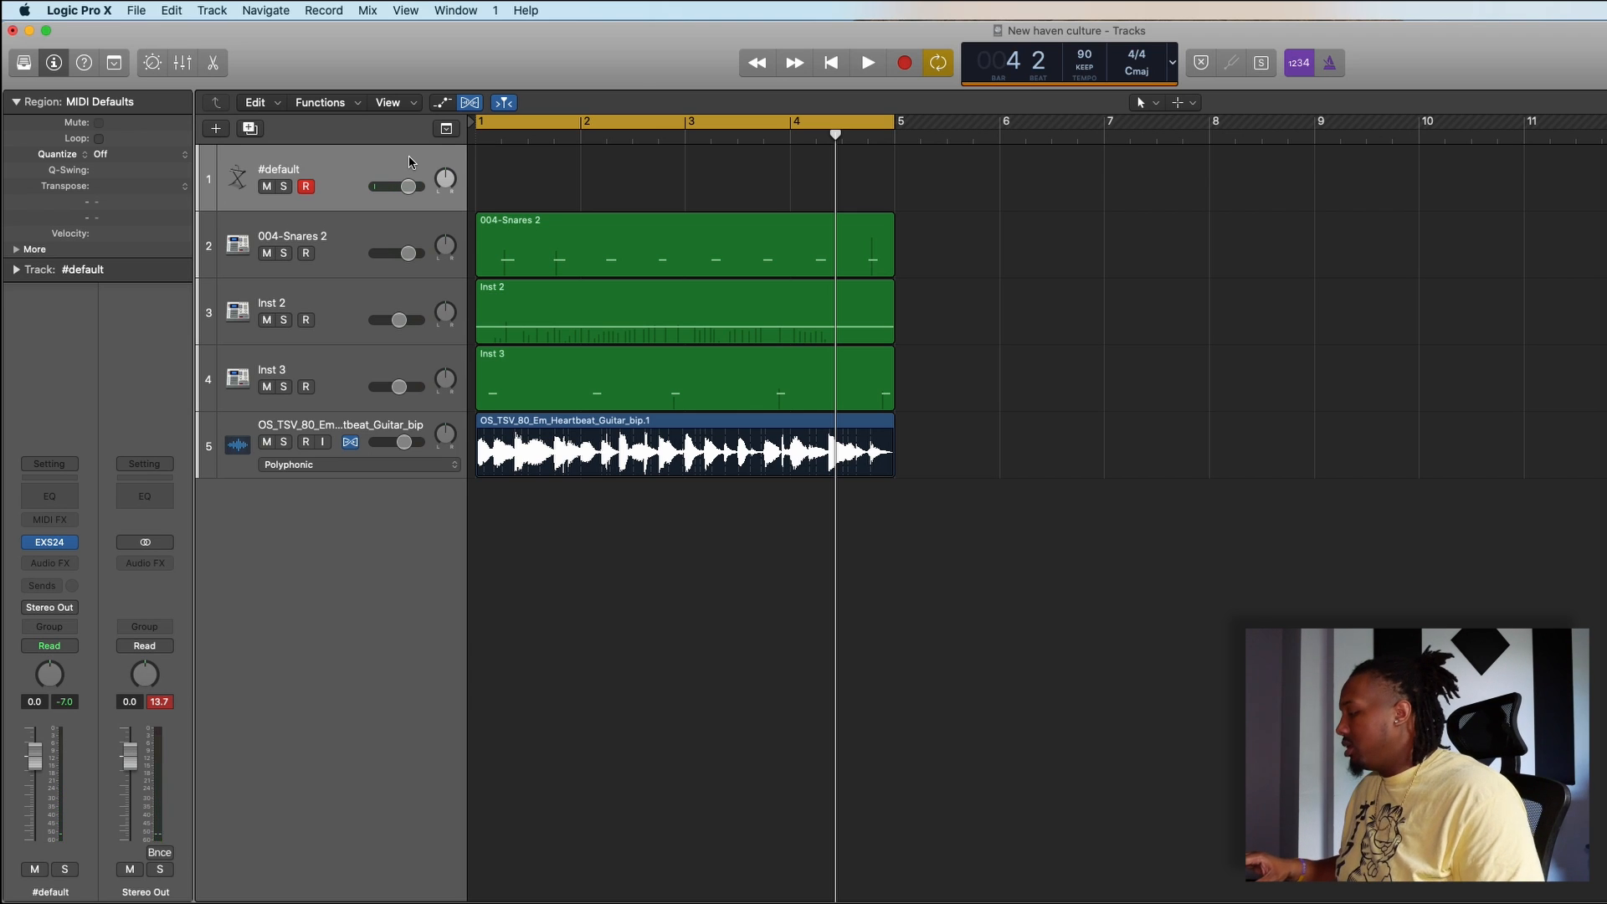
key("space")
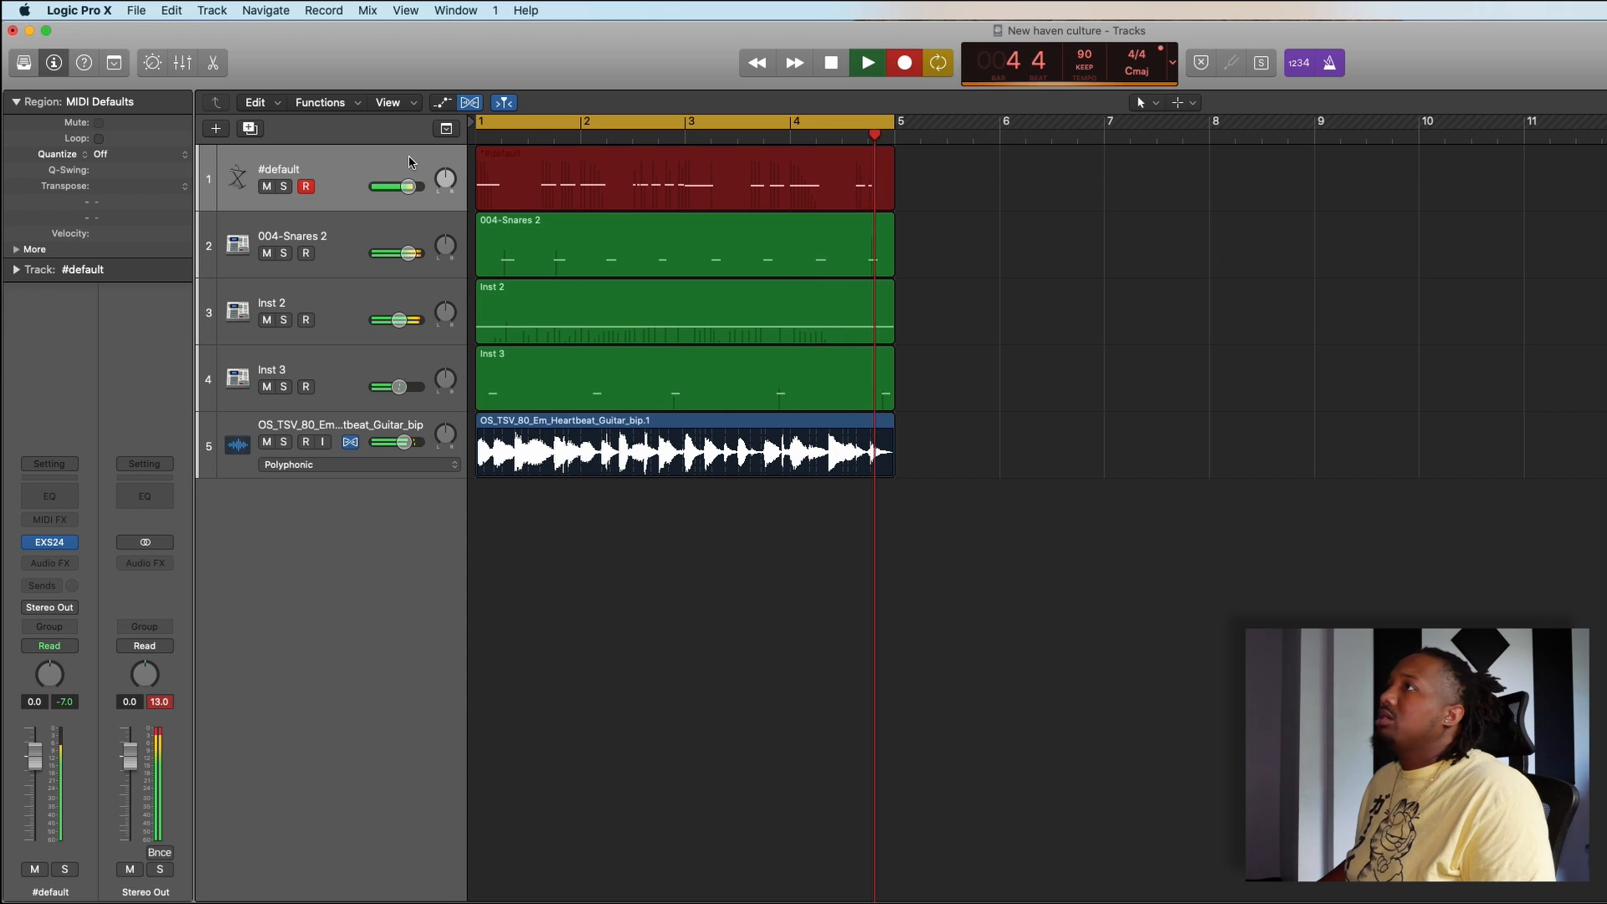
key("space")
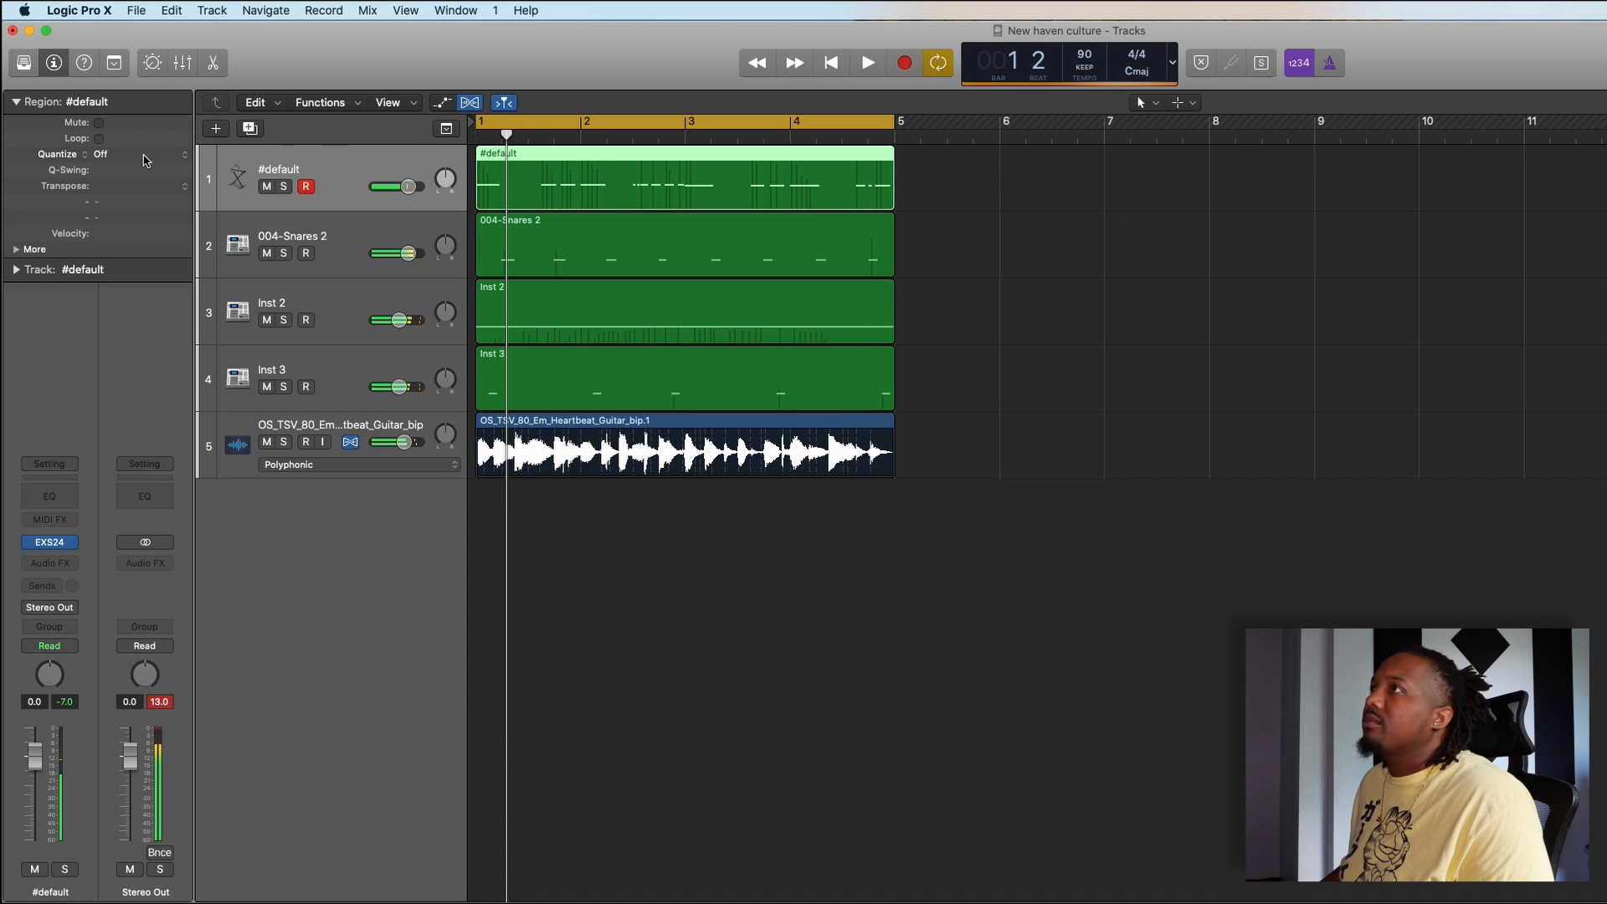
left_click(134, 154)
left_click(192, 233)
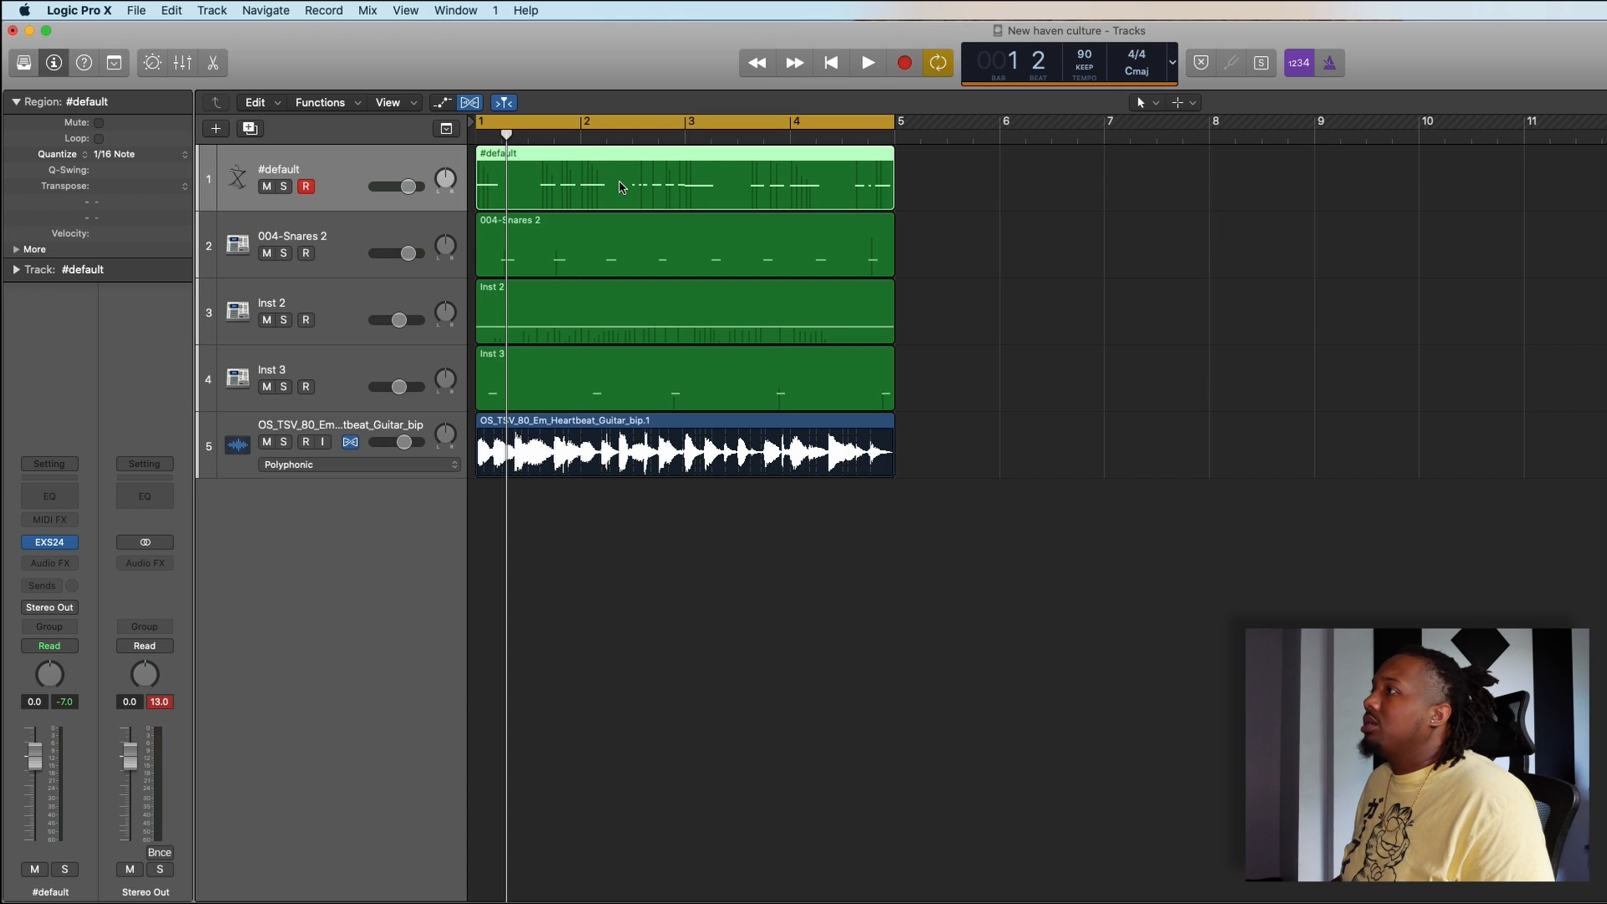
- Raise the velocity of all notes in the #default region to 127 in the Piano Roll, and close the editor
key("p")
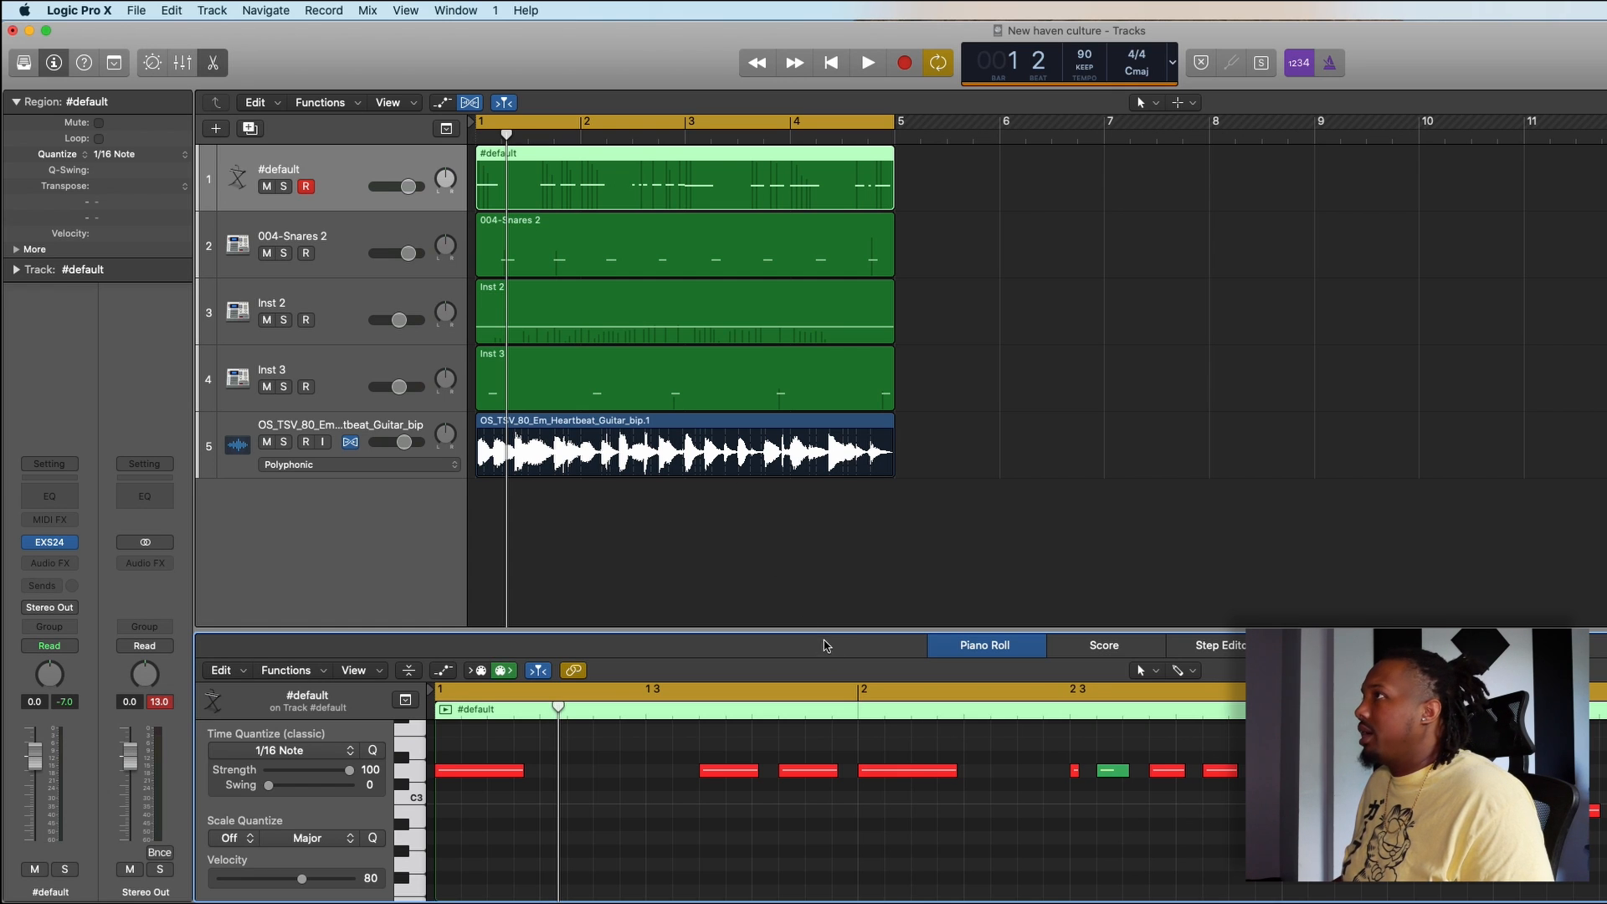
left_click_drag(826, 631, 826, 262)
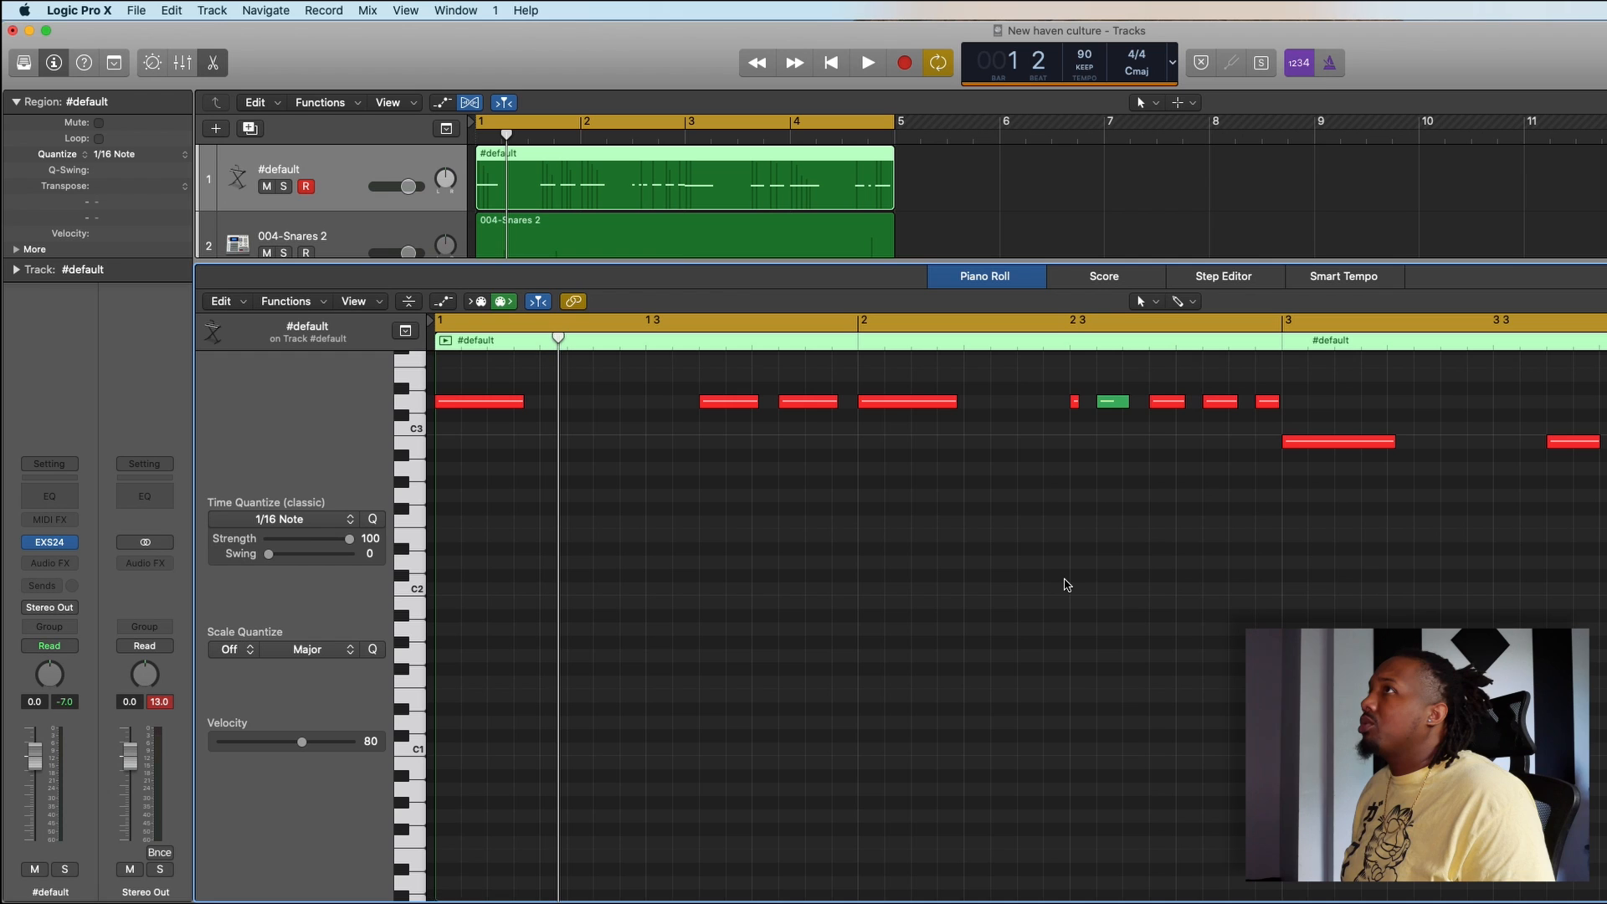
scroll(1092, 594, "down", 5)
scroll(1093, 594, "up", 2)
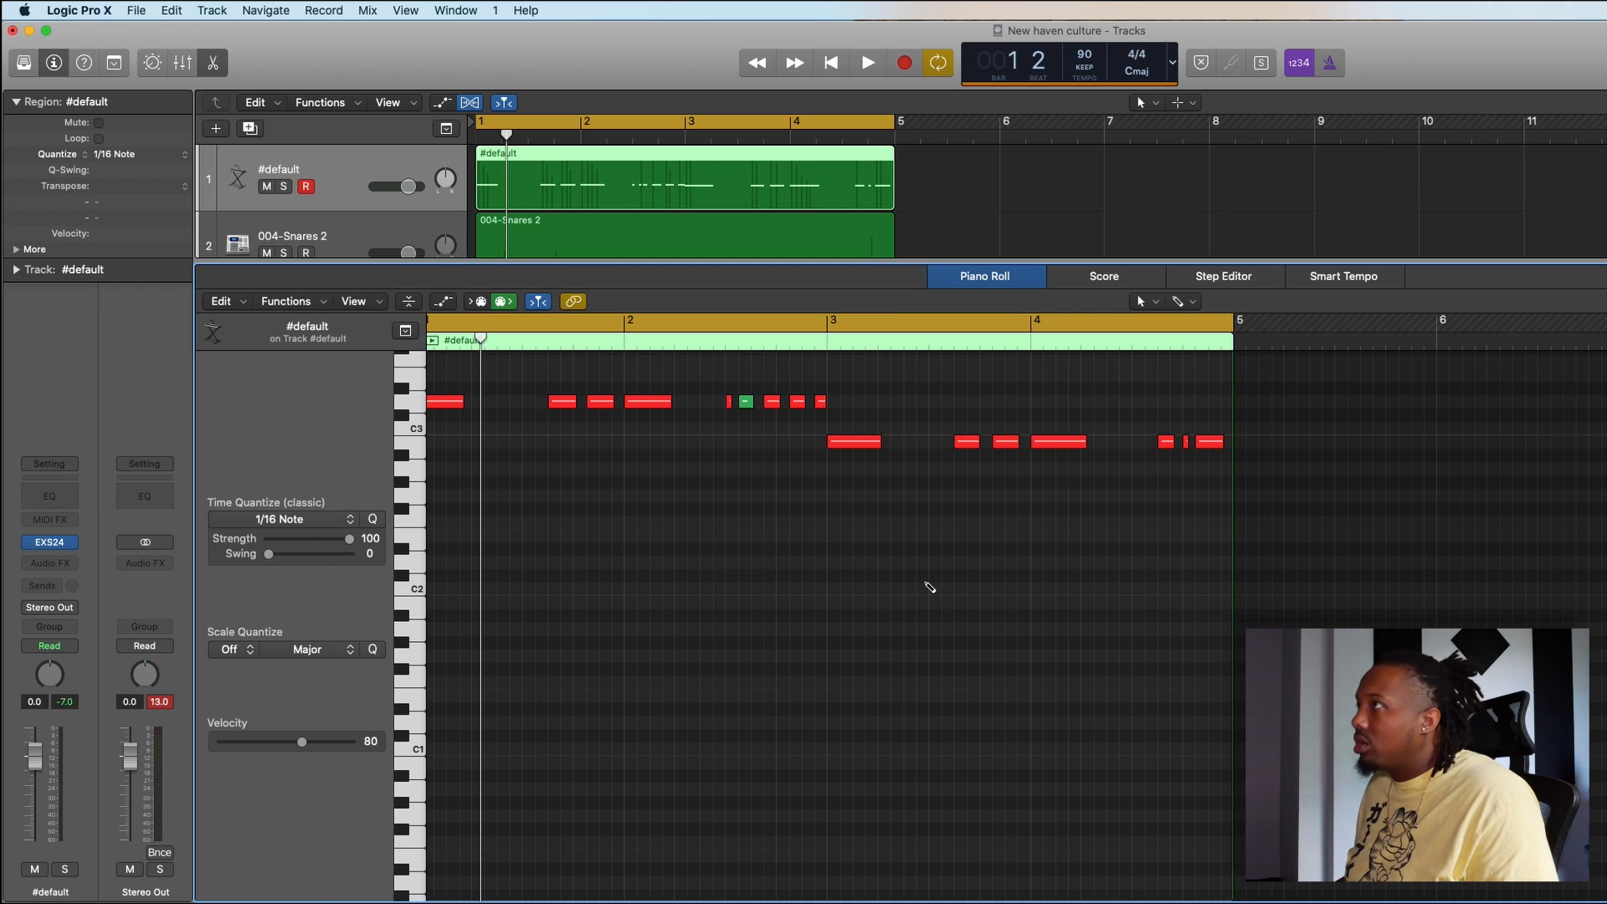
key("super+a")
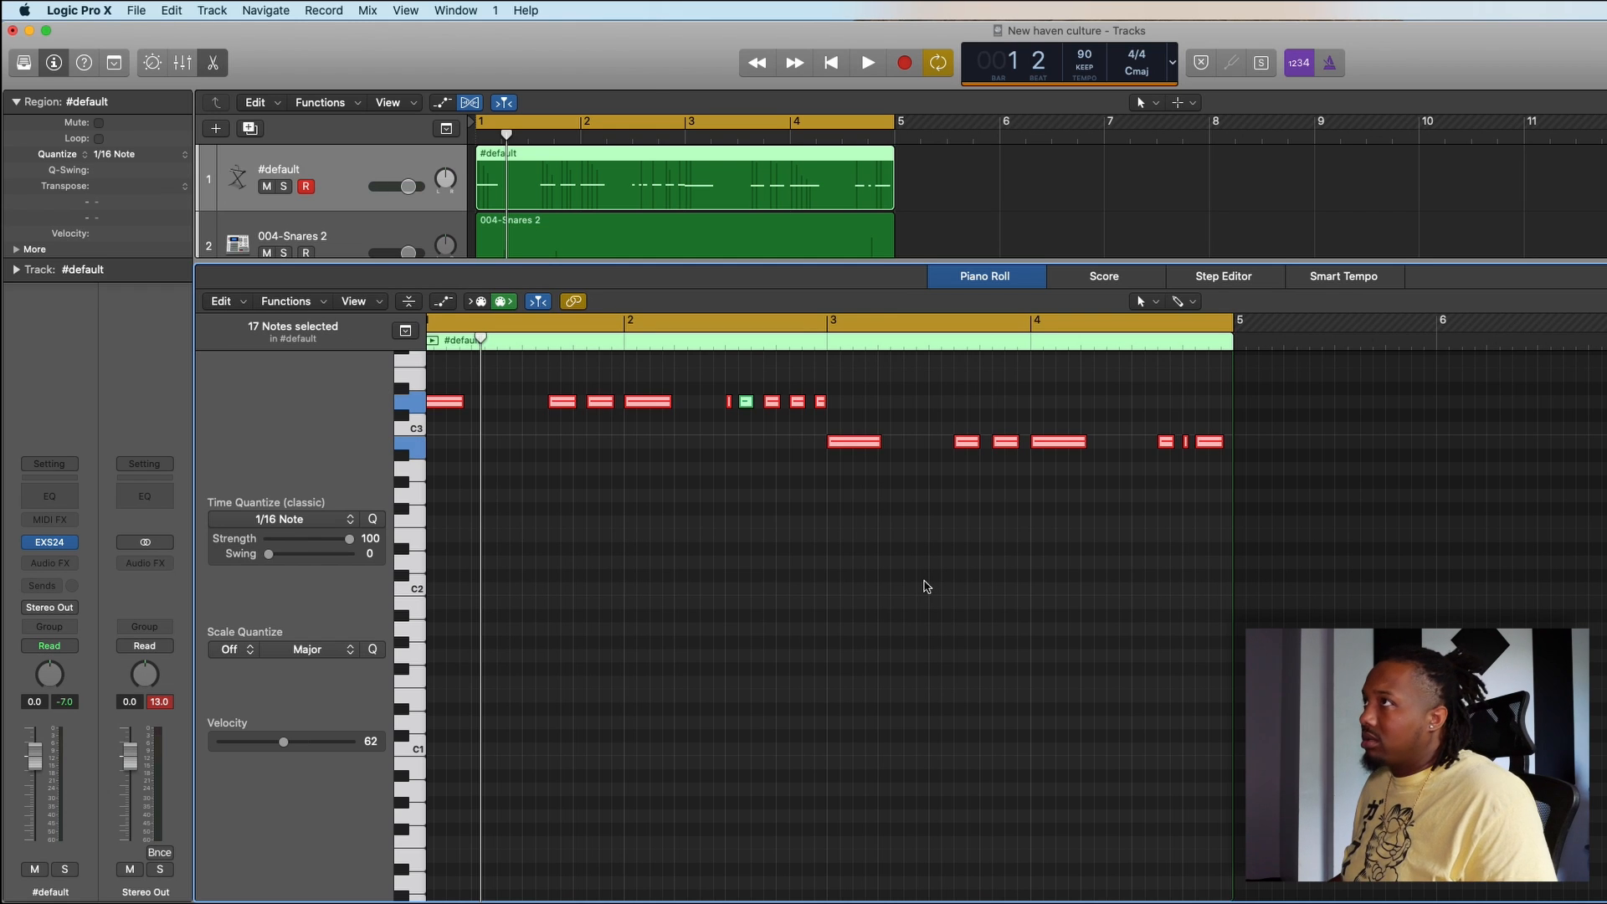
scroll(927, 586, "left", 2)
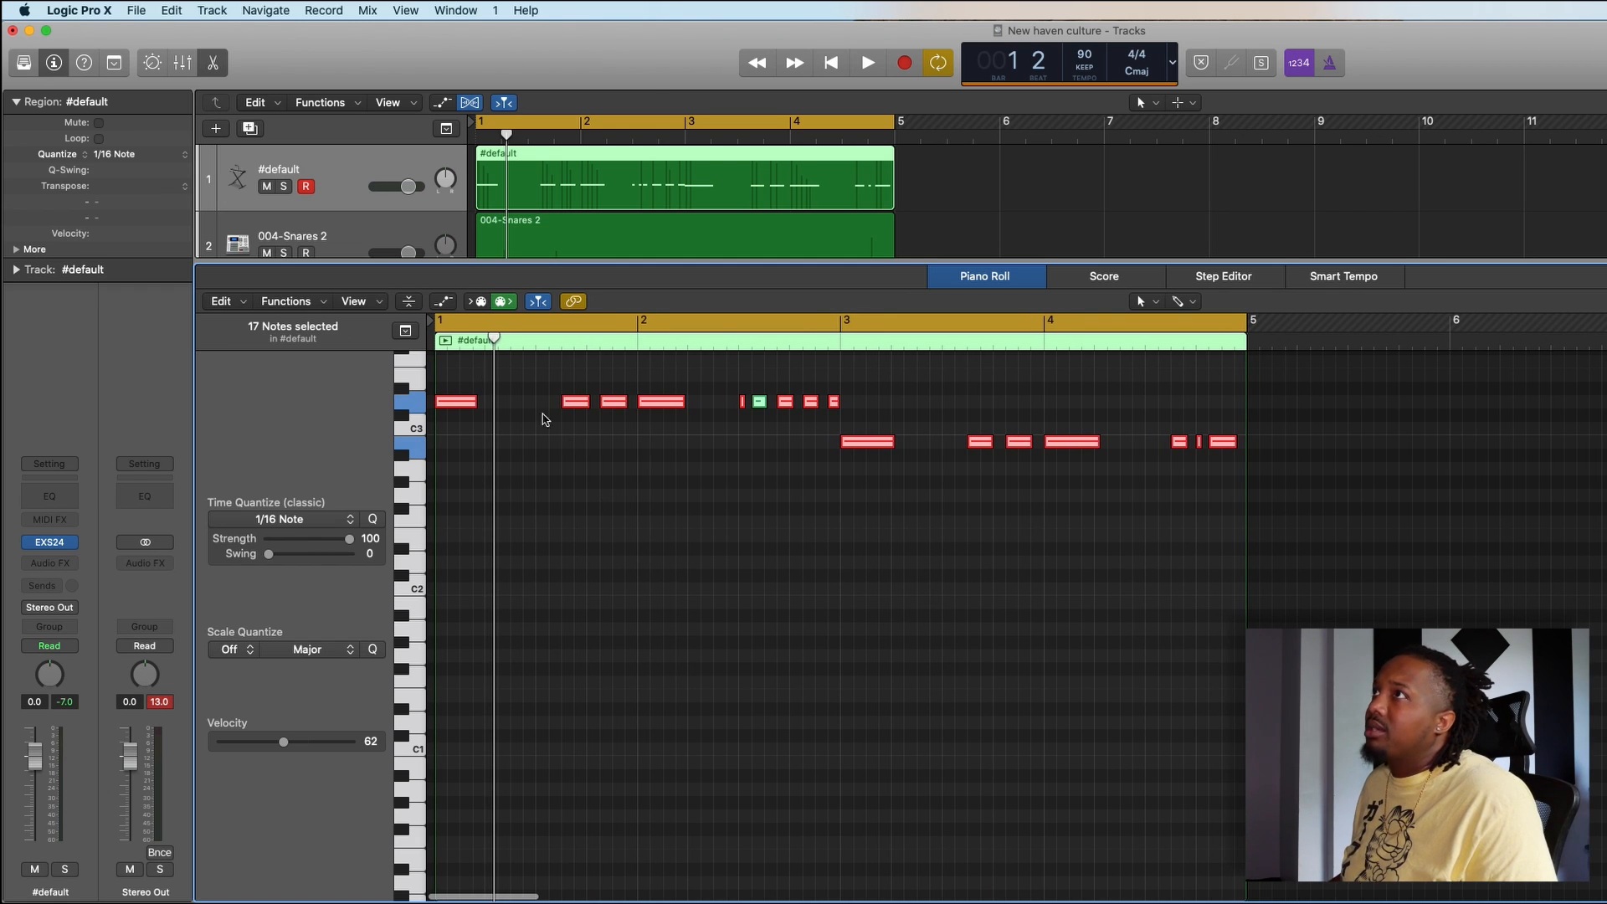
left_click(83, 63)
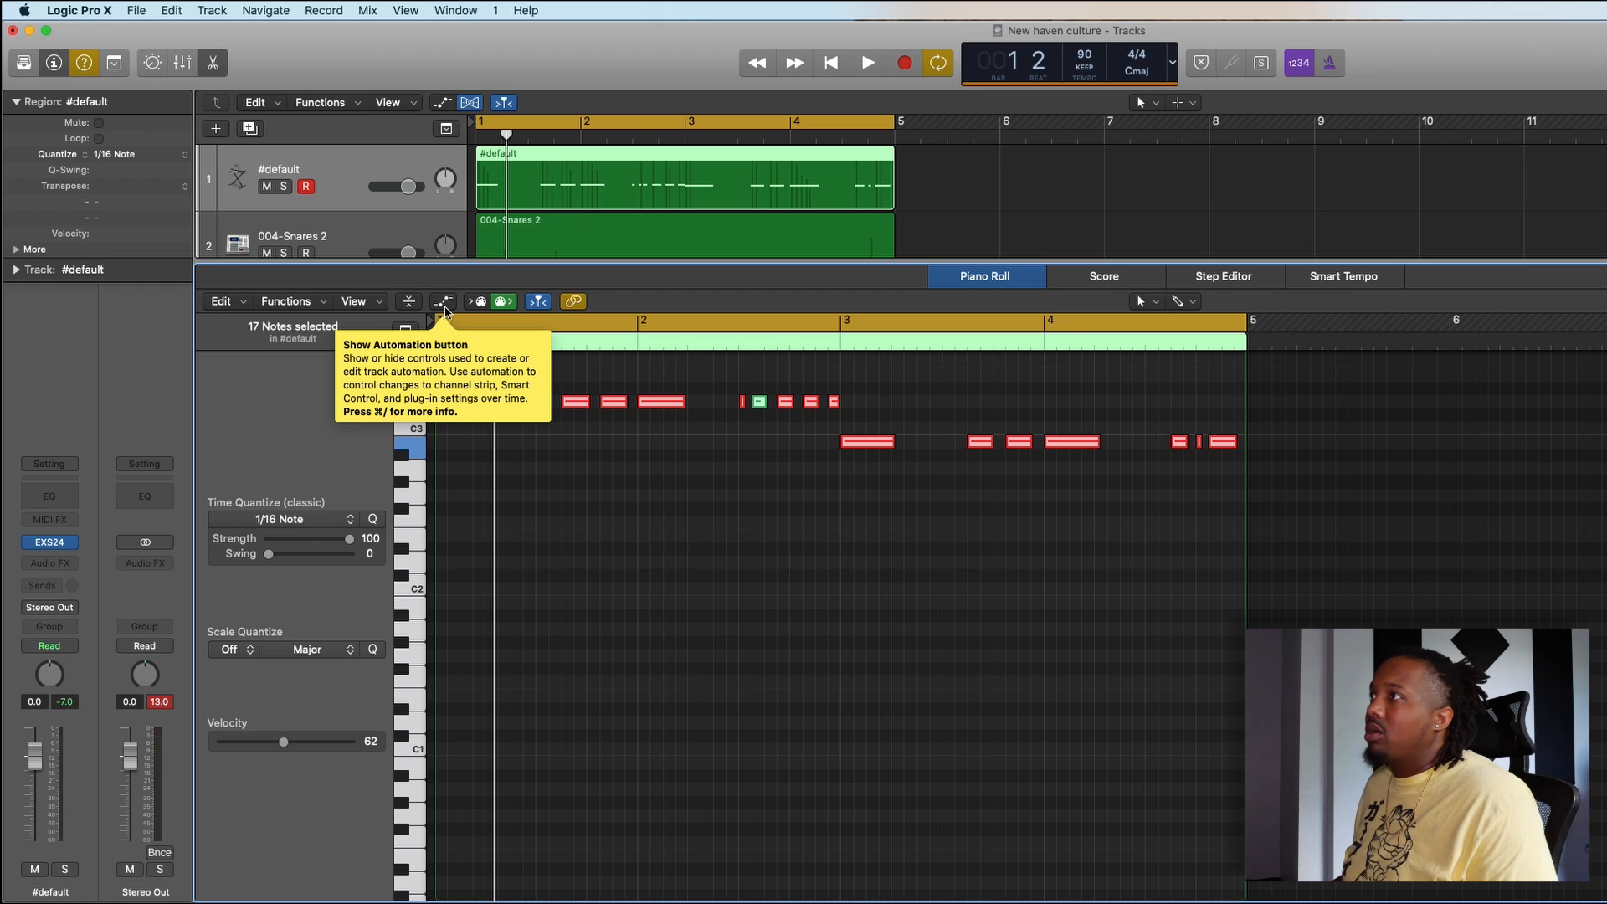
left_click(443, 301)
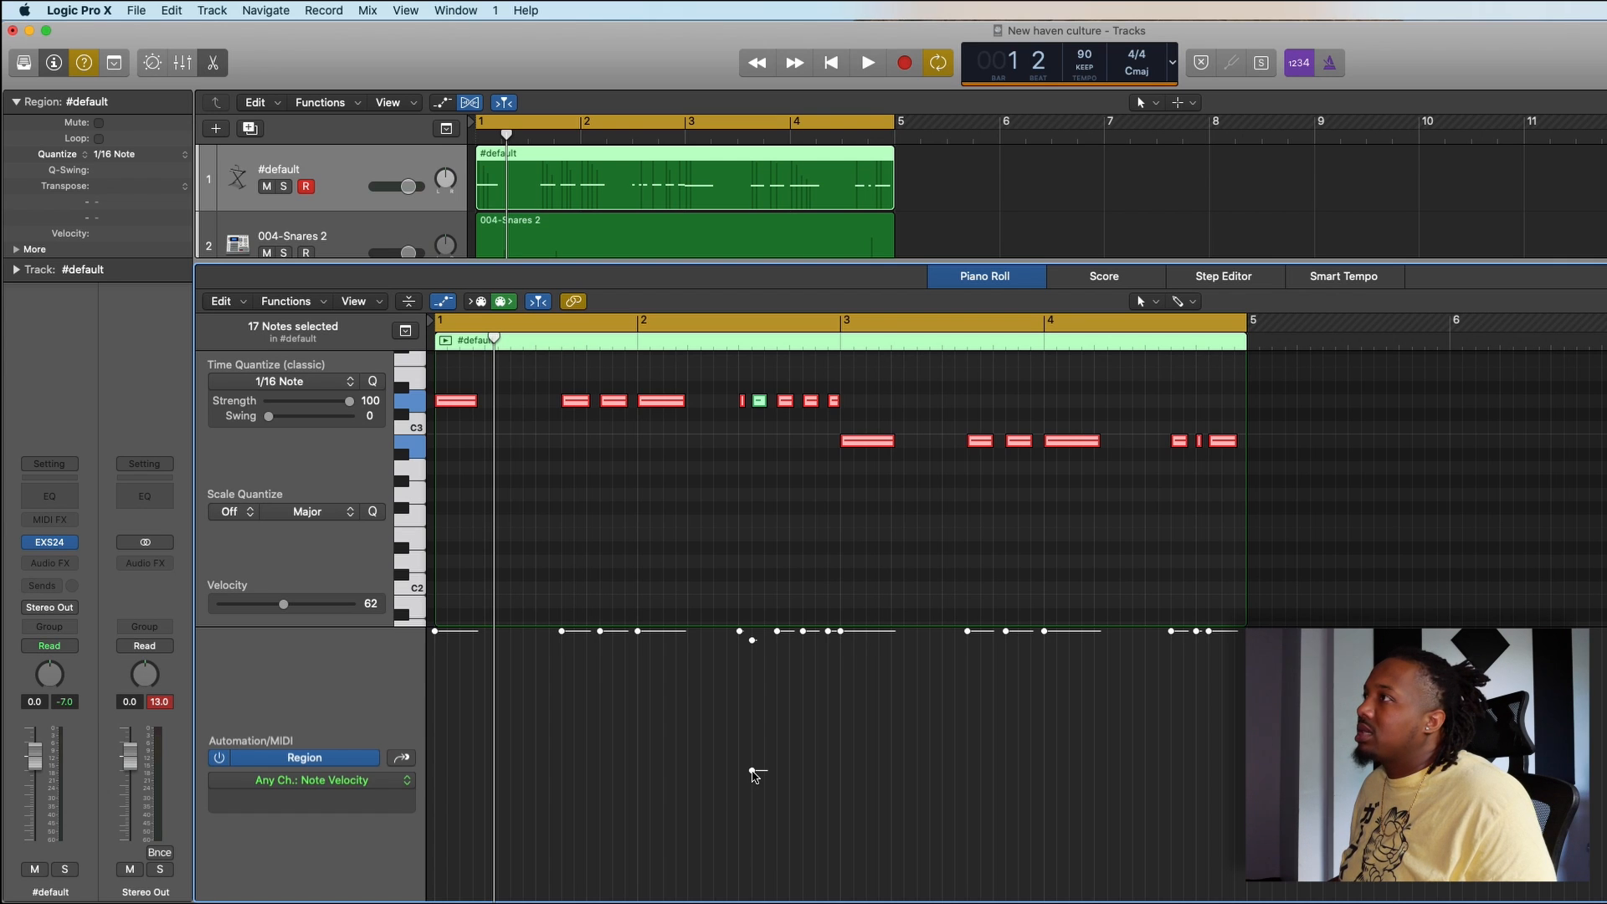
left_click_drag(754, 771, 799, 508)
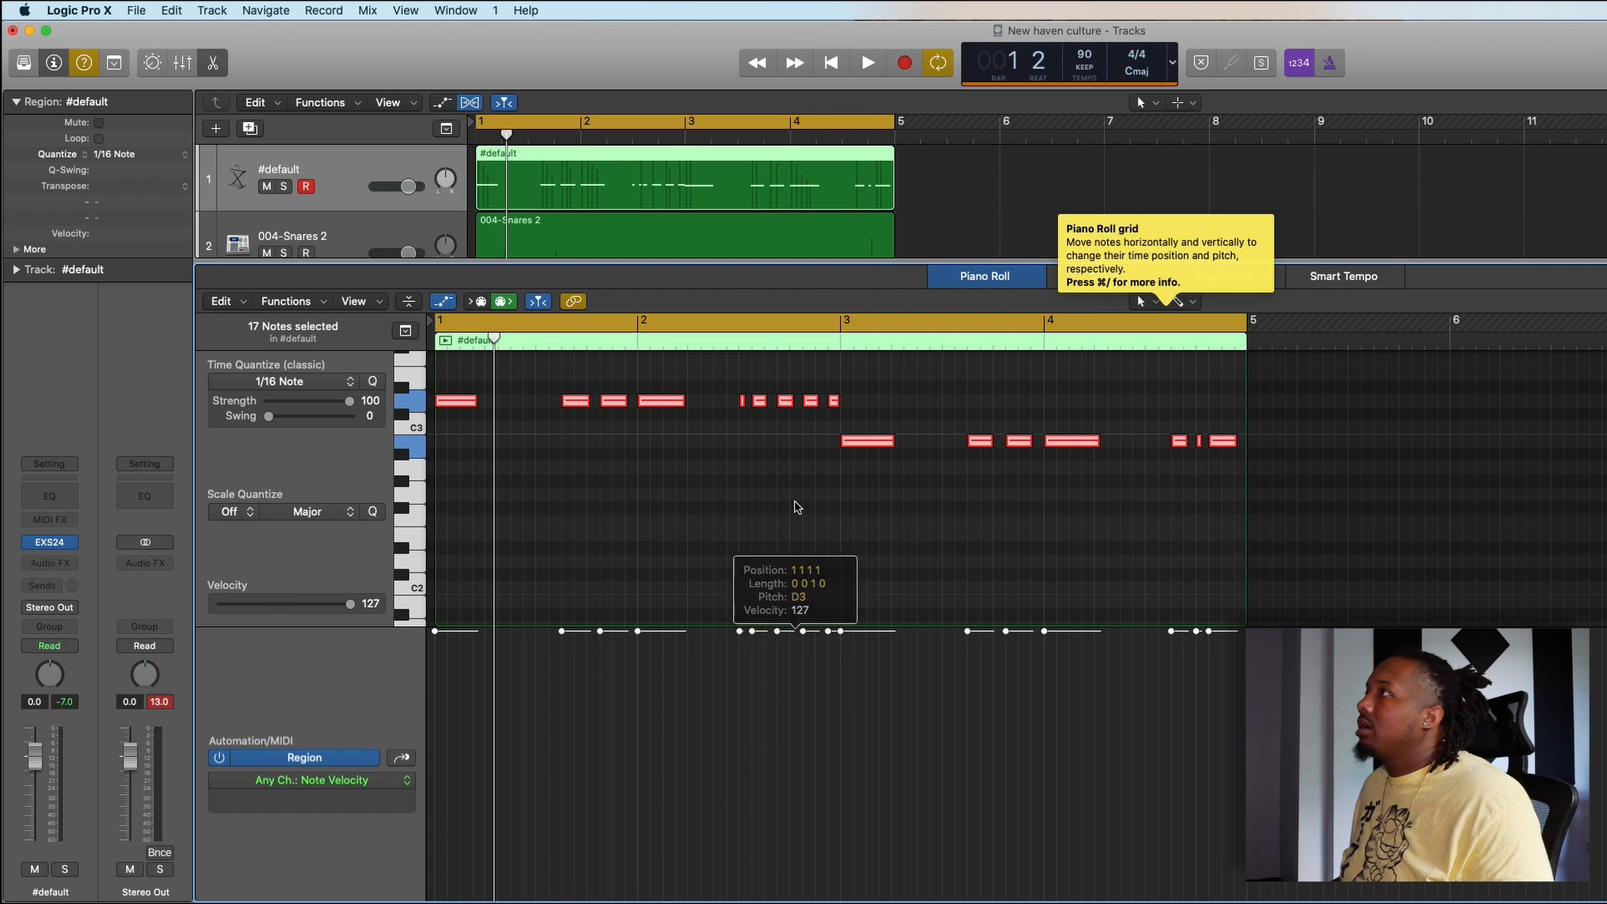
key("e")
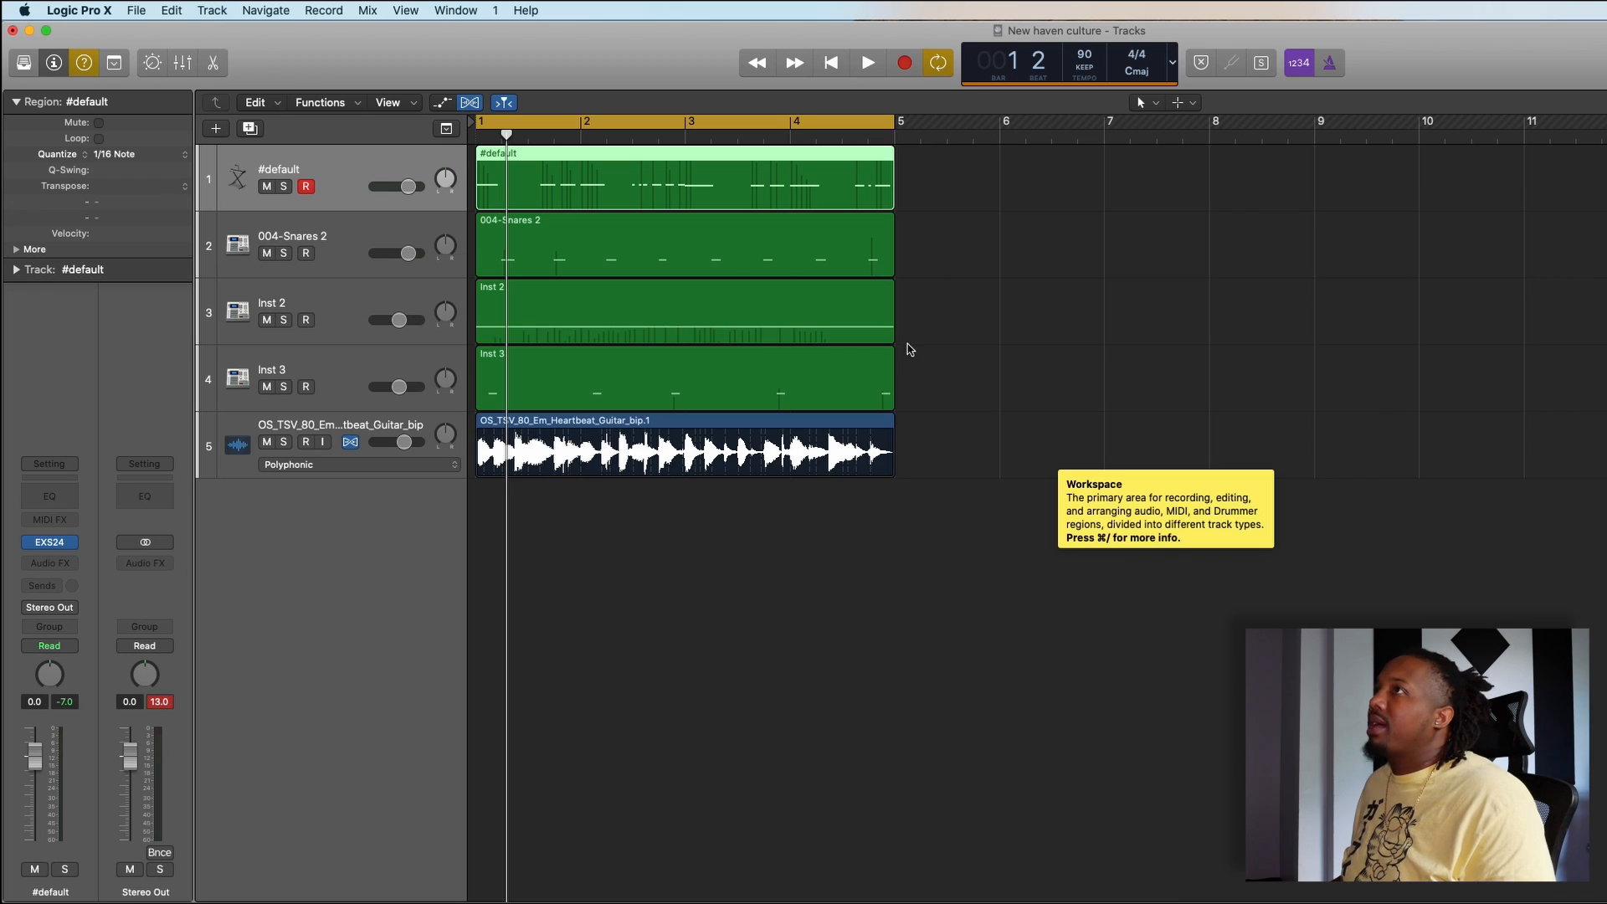
left_click(85, 64)
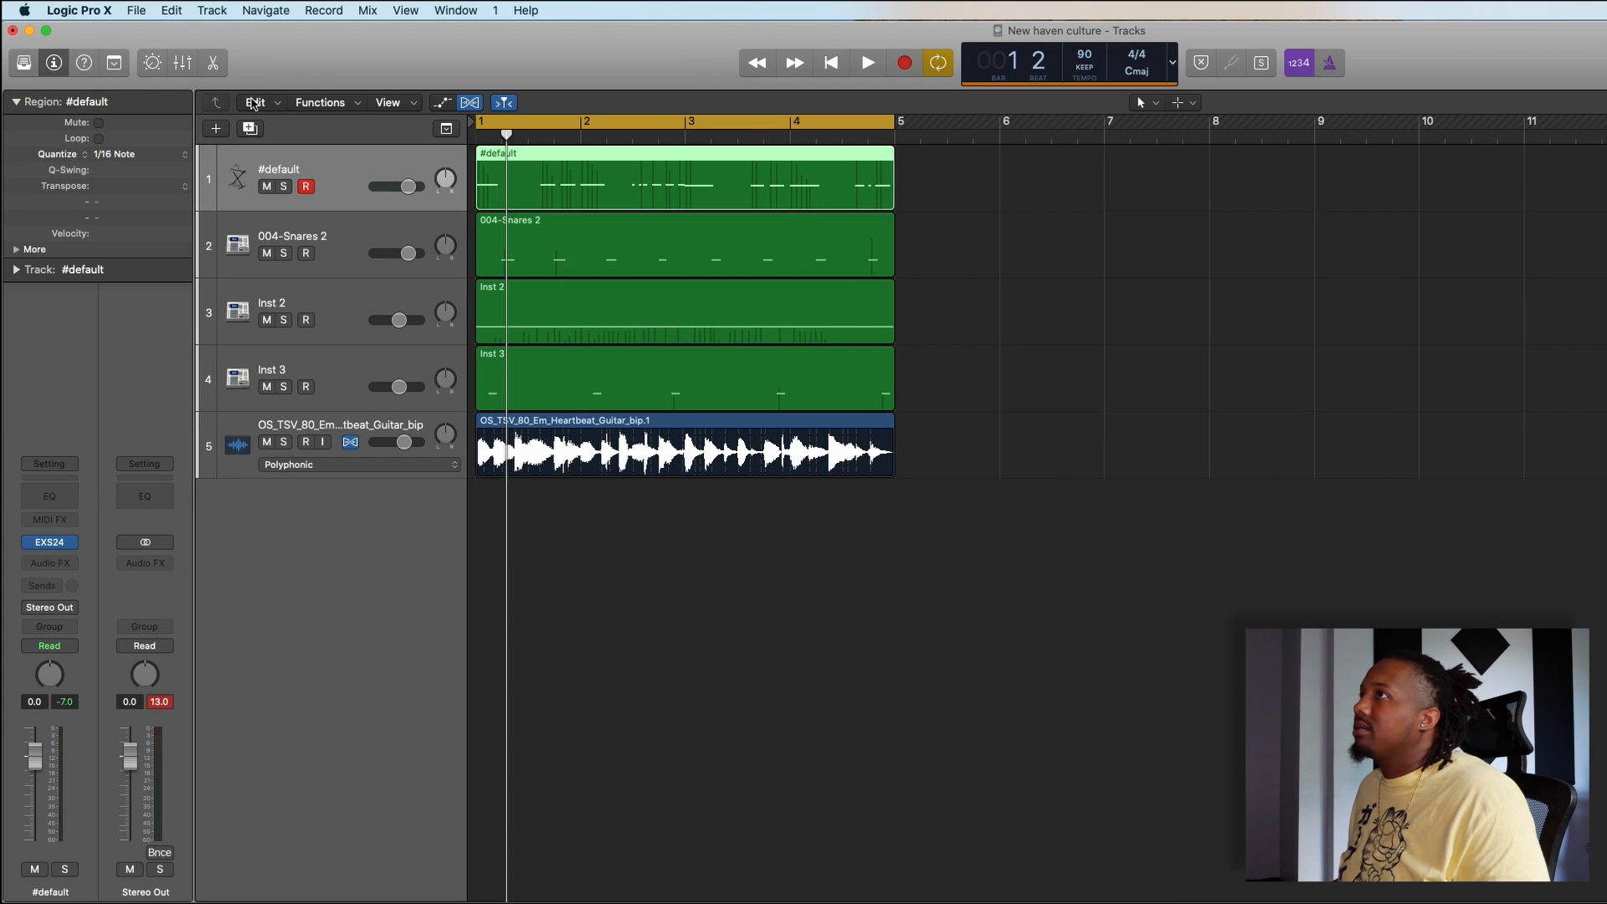
- Set the #default track's volume to +0.7 dB while playing back the beat
key("space")
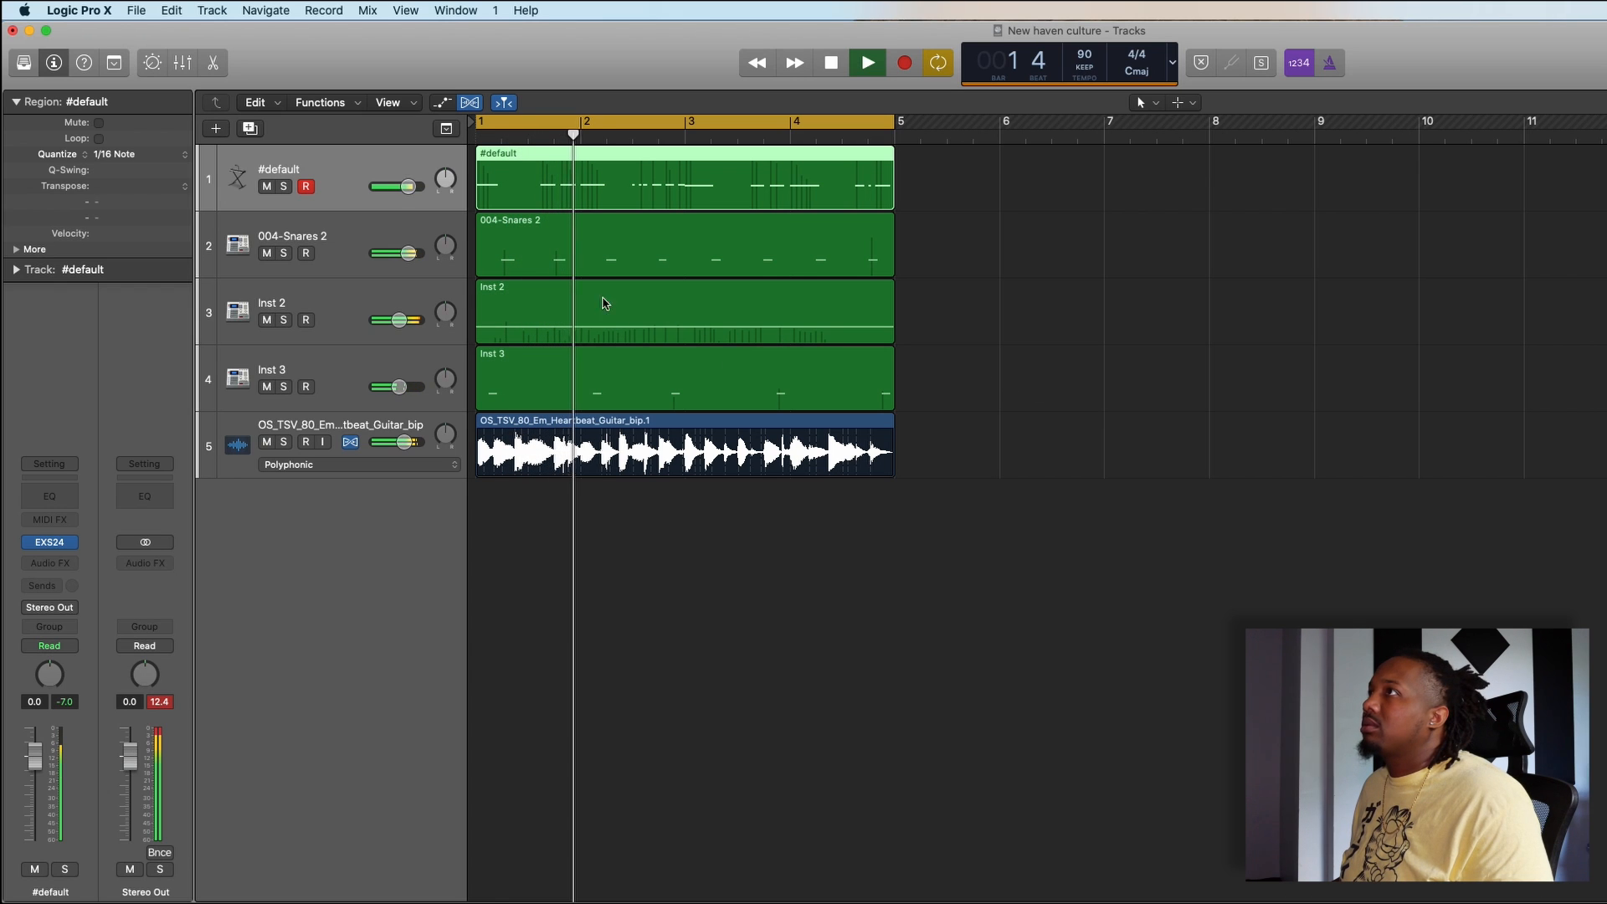
left_click_drag(408, 186, 425, 193)
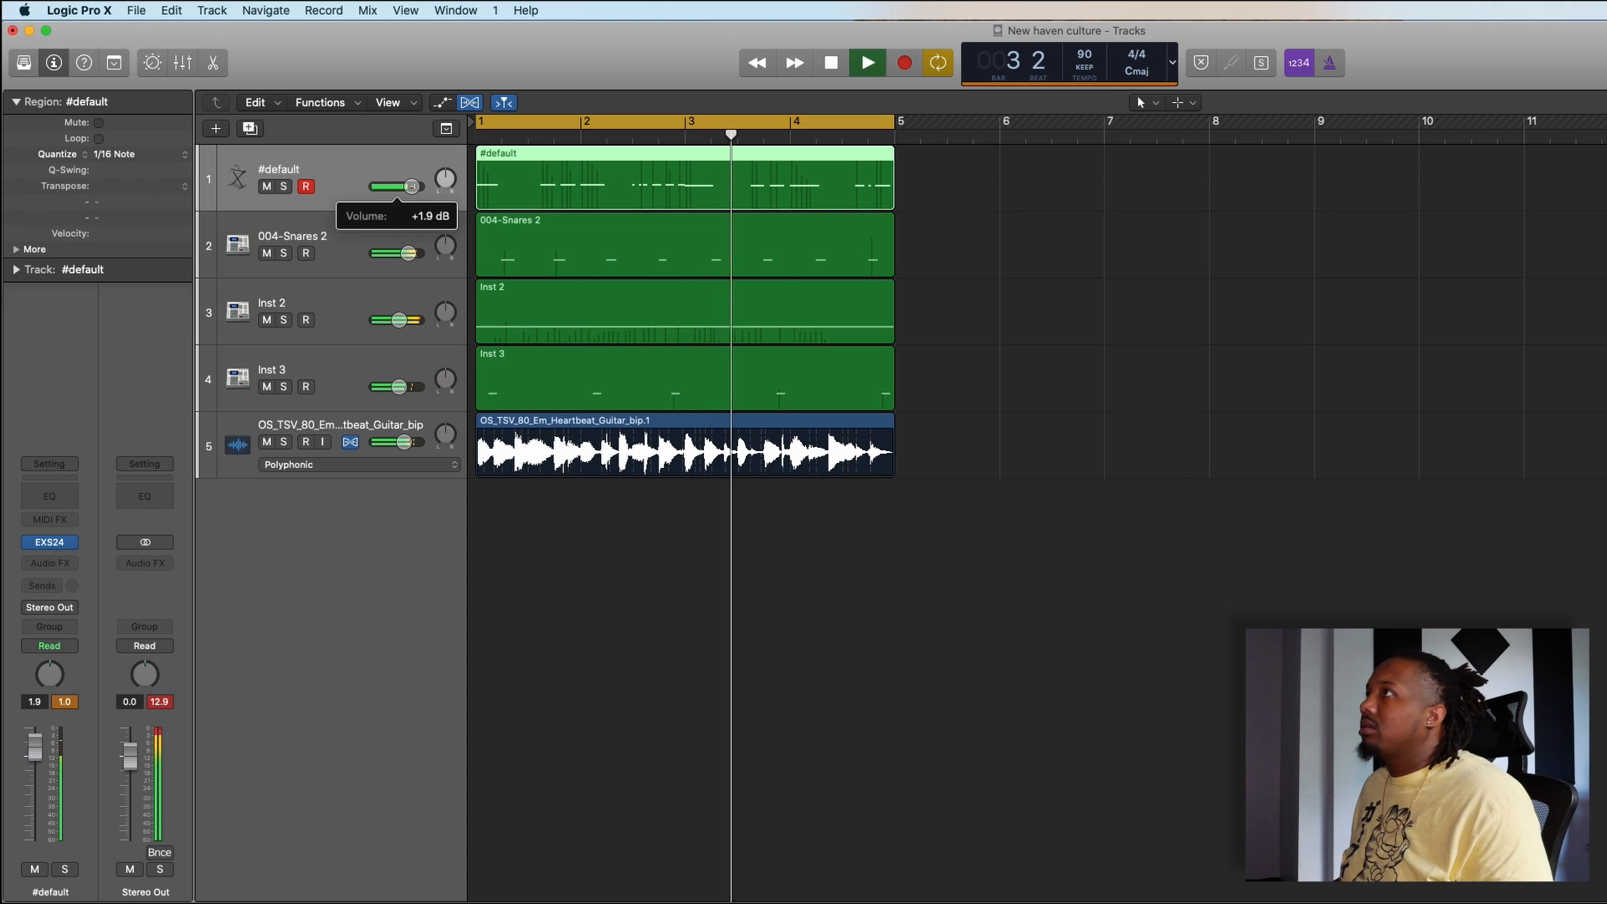
key("space")
- Lengthen the very short note at bar 2 beat 3 and the note after it in the #default region, and close the Piano Roll
double_click(667, 195)
left_click(900, 559)
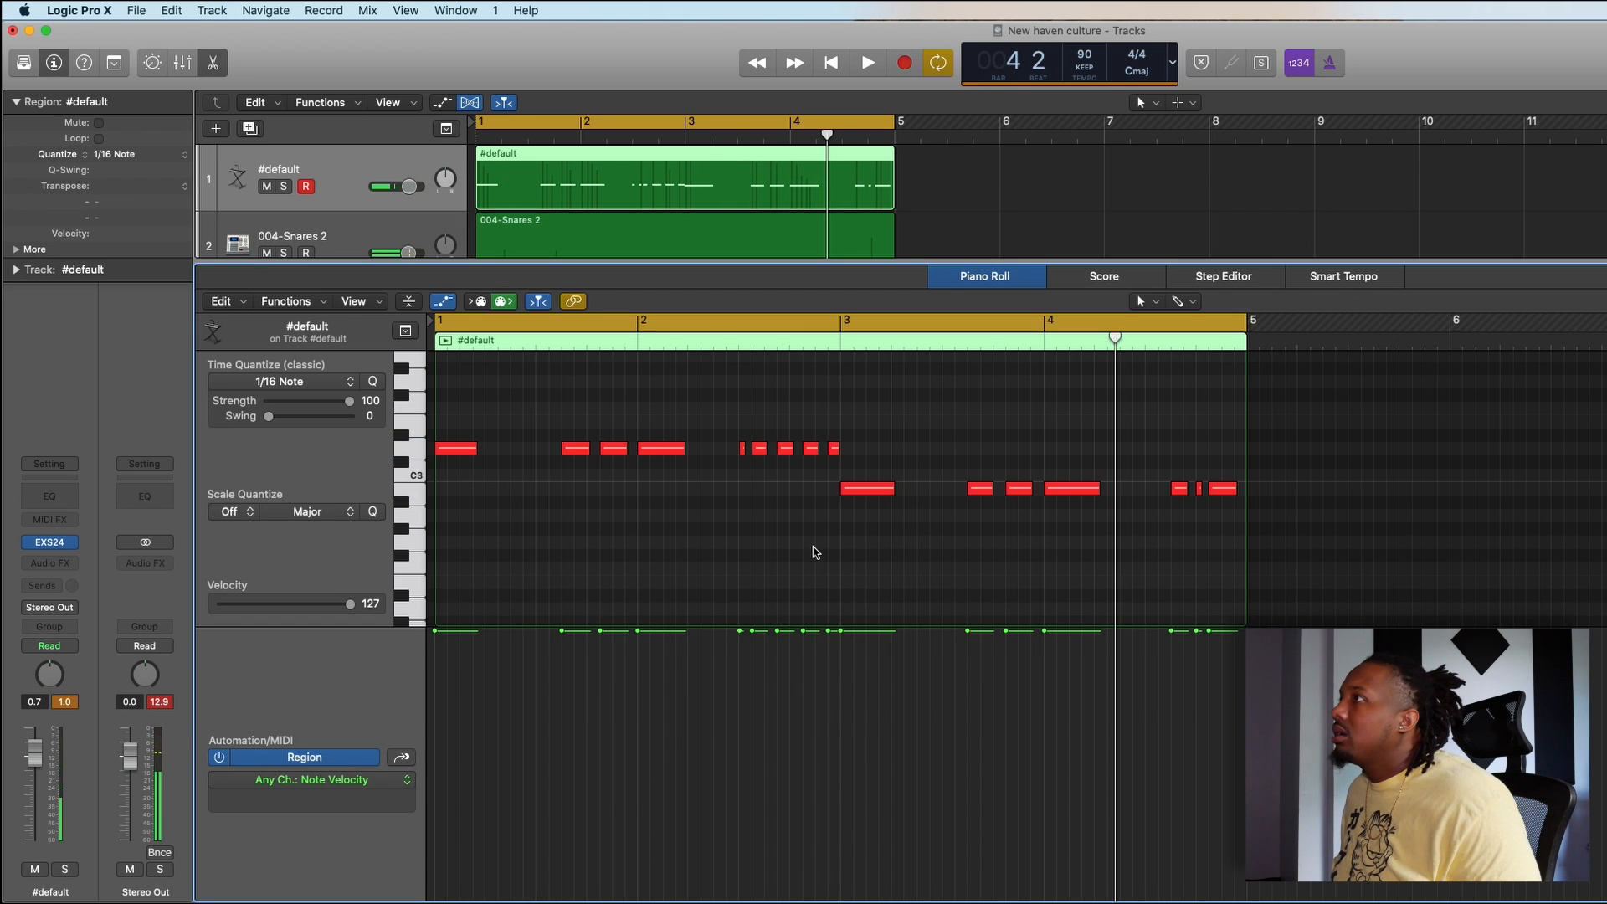
key("space")
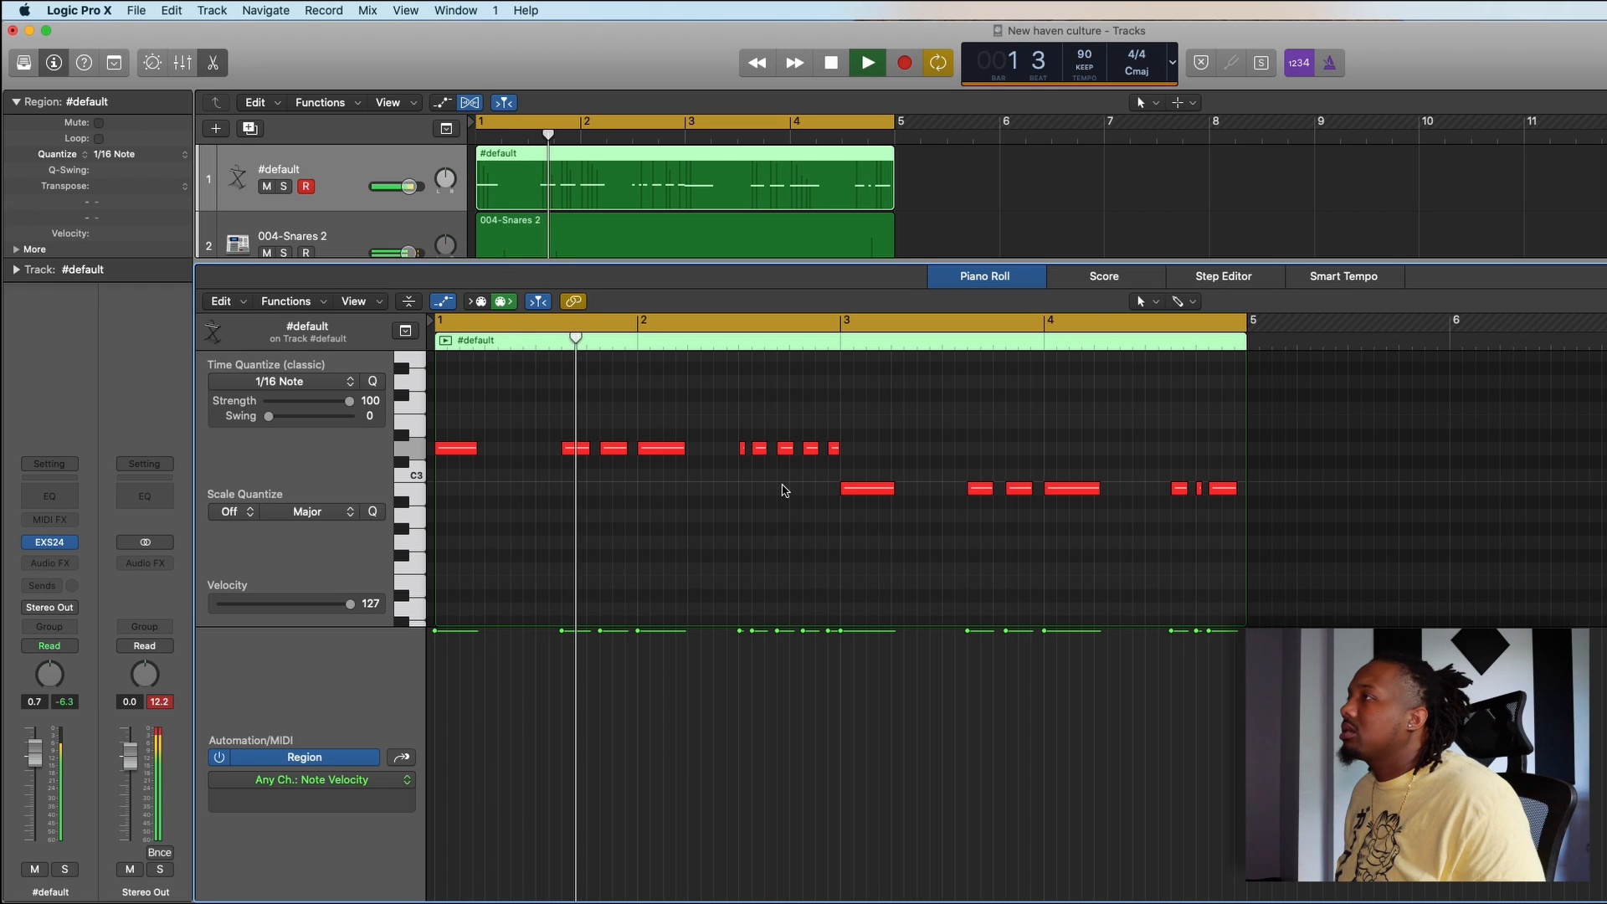
key("super+Right")
key("super+Right")
key("super+Right")
key("super+Right")
key("super+Right")
key("super+Right")
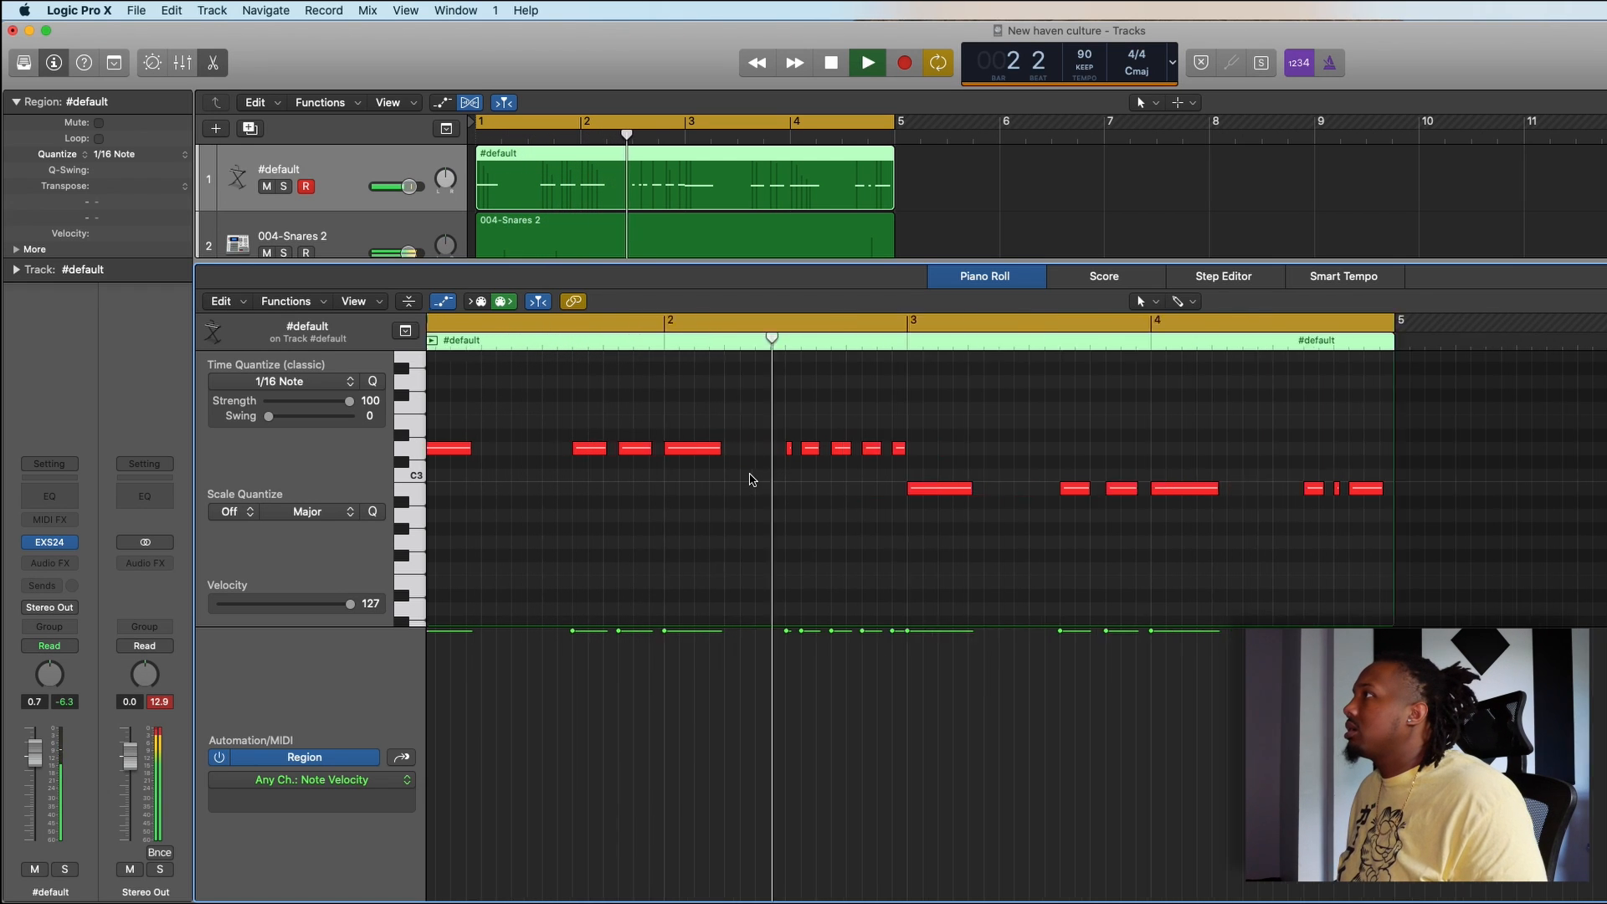
key("space")
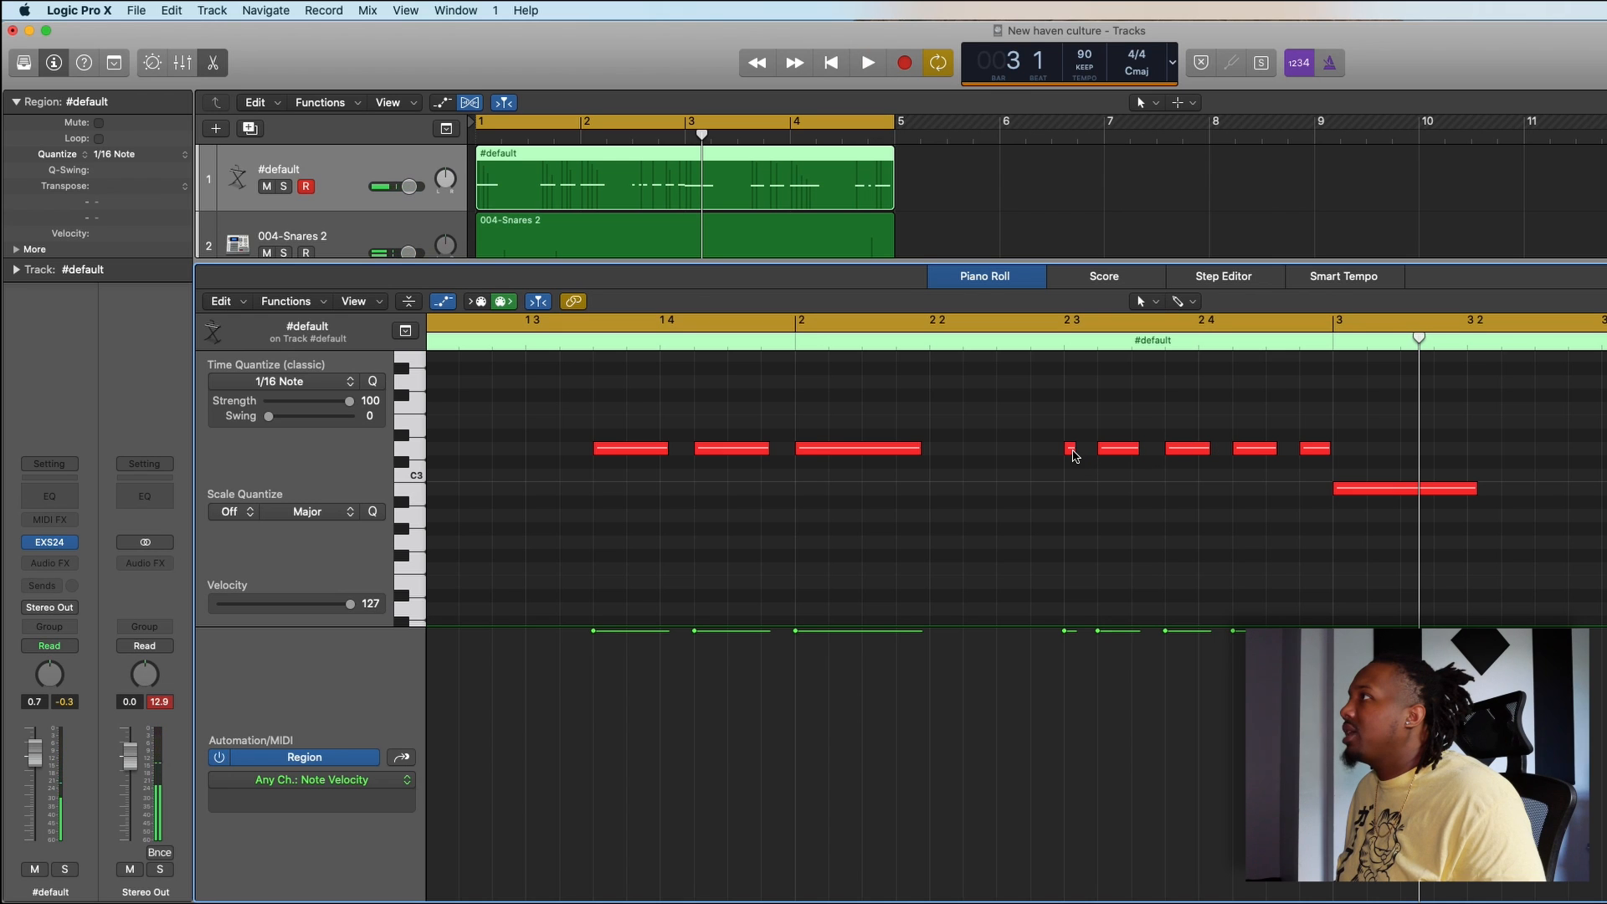
left_click_drag(1074, 455, 1143, 456)
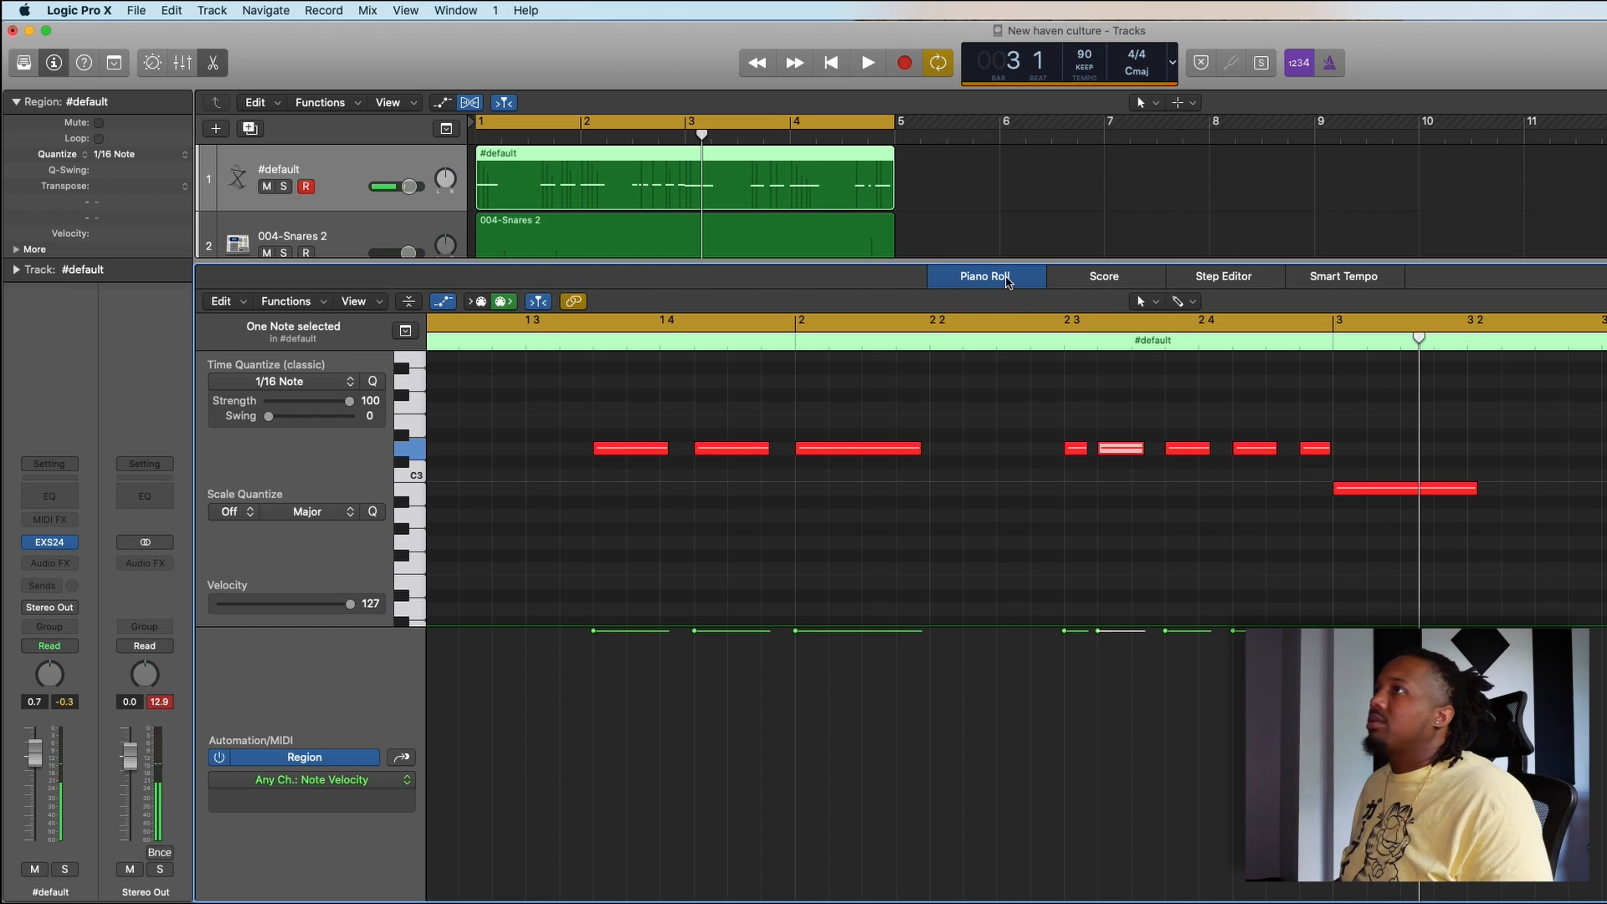
left_click(1008, 280)
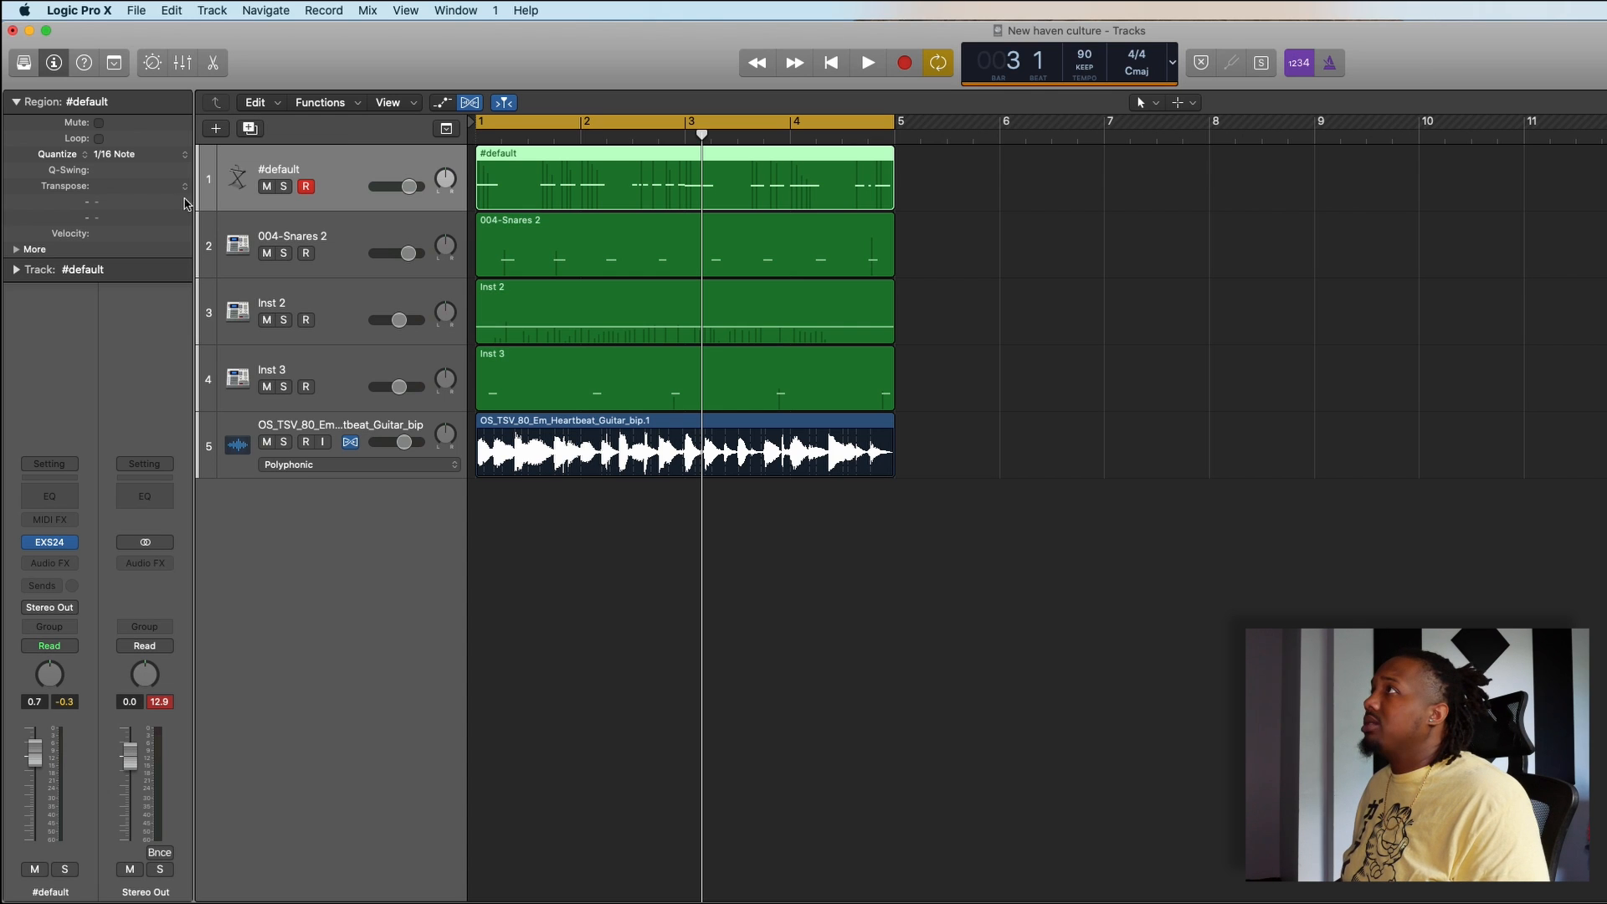
- Create a software instrument track with an empty channel strip, hide the Library and load the Performance setting 001- kicks
left_click(216, 128)
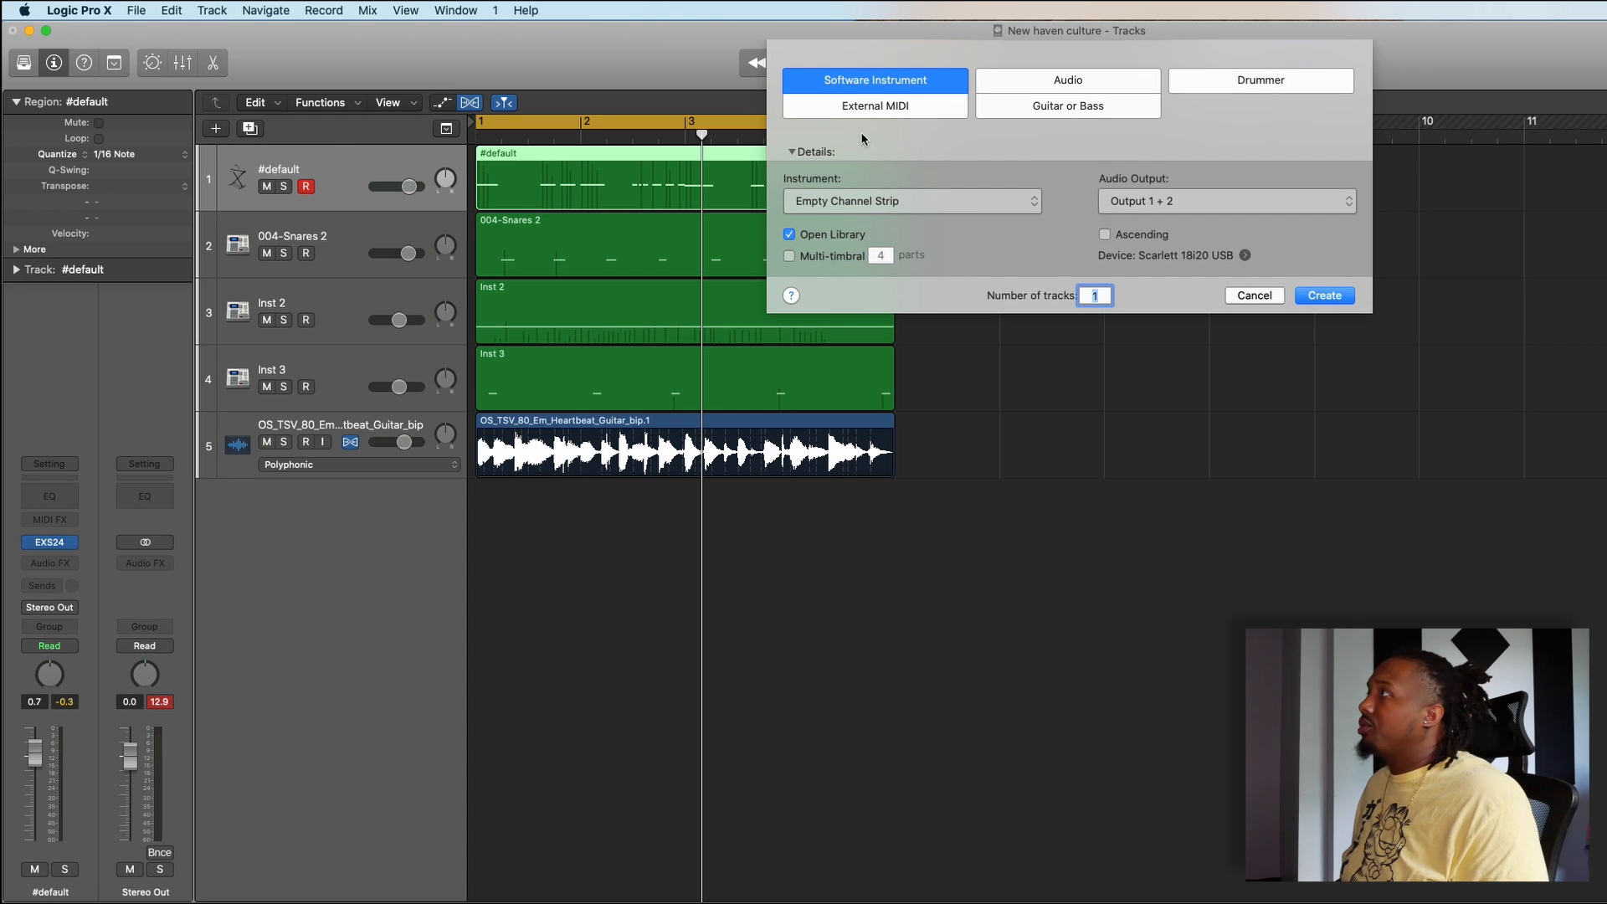
left_click(1322, 296)
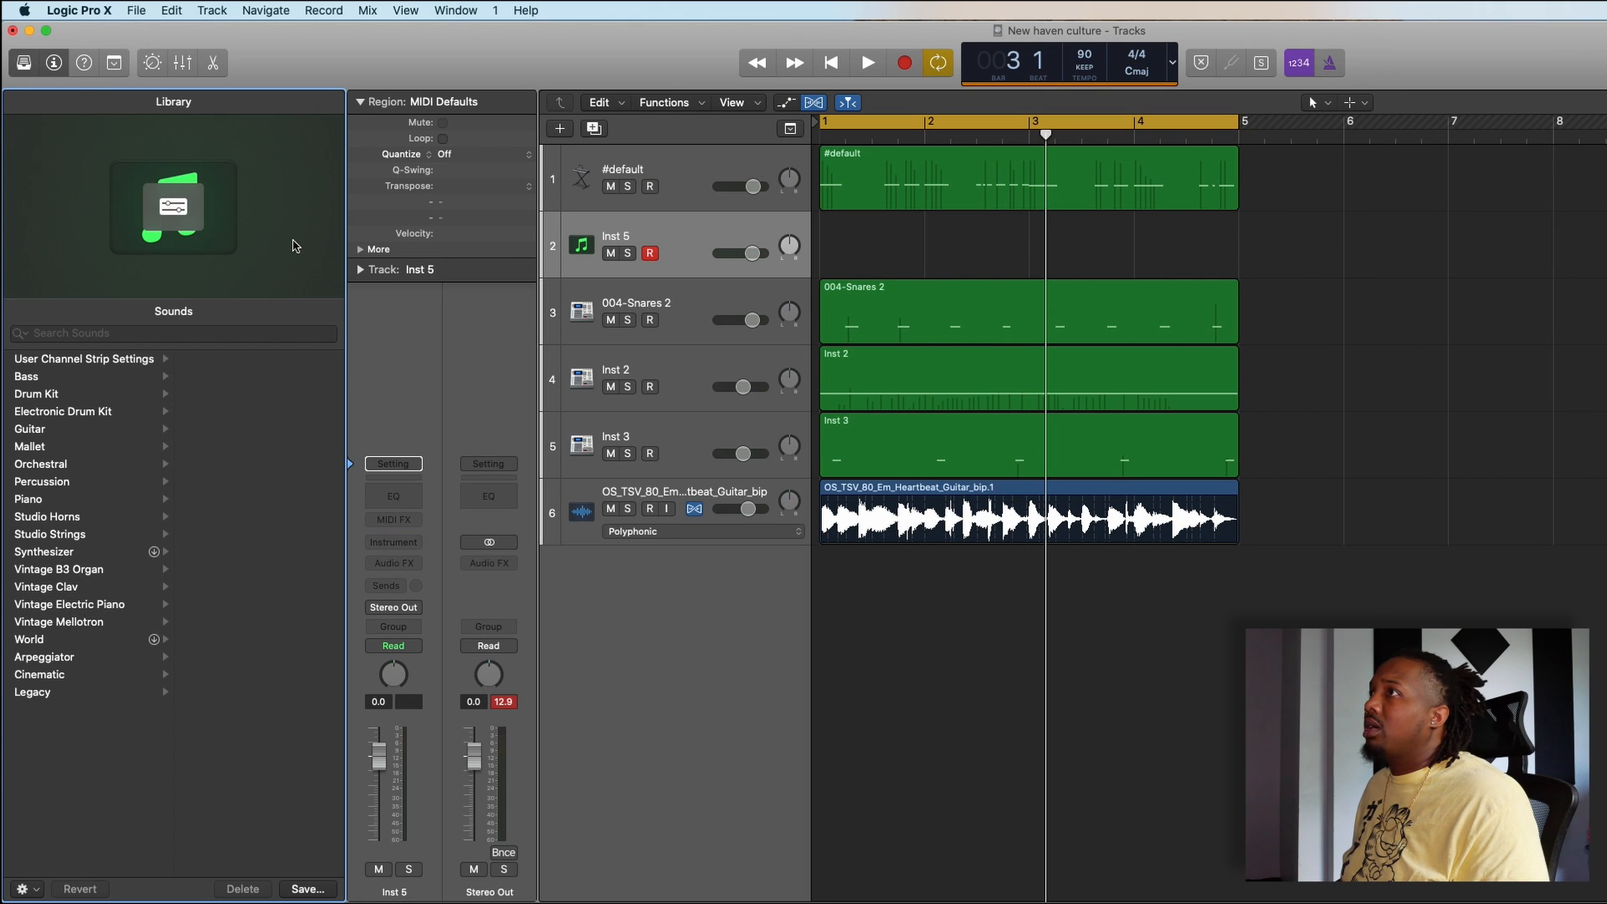
left_click(22, 63)
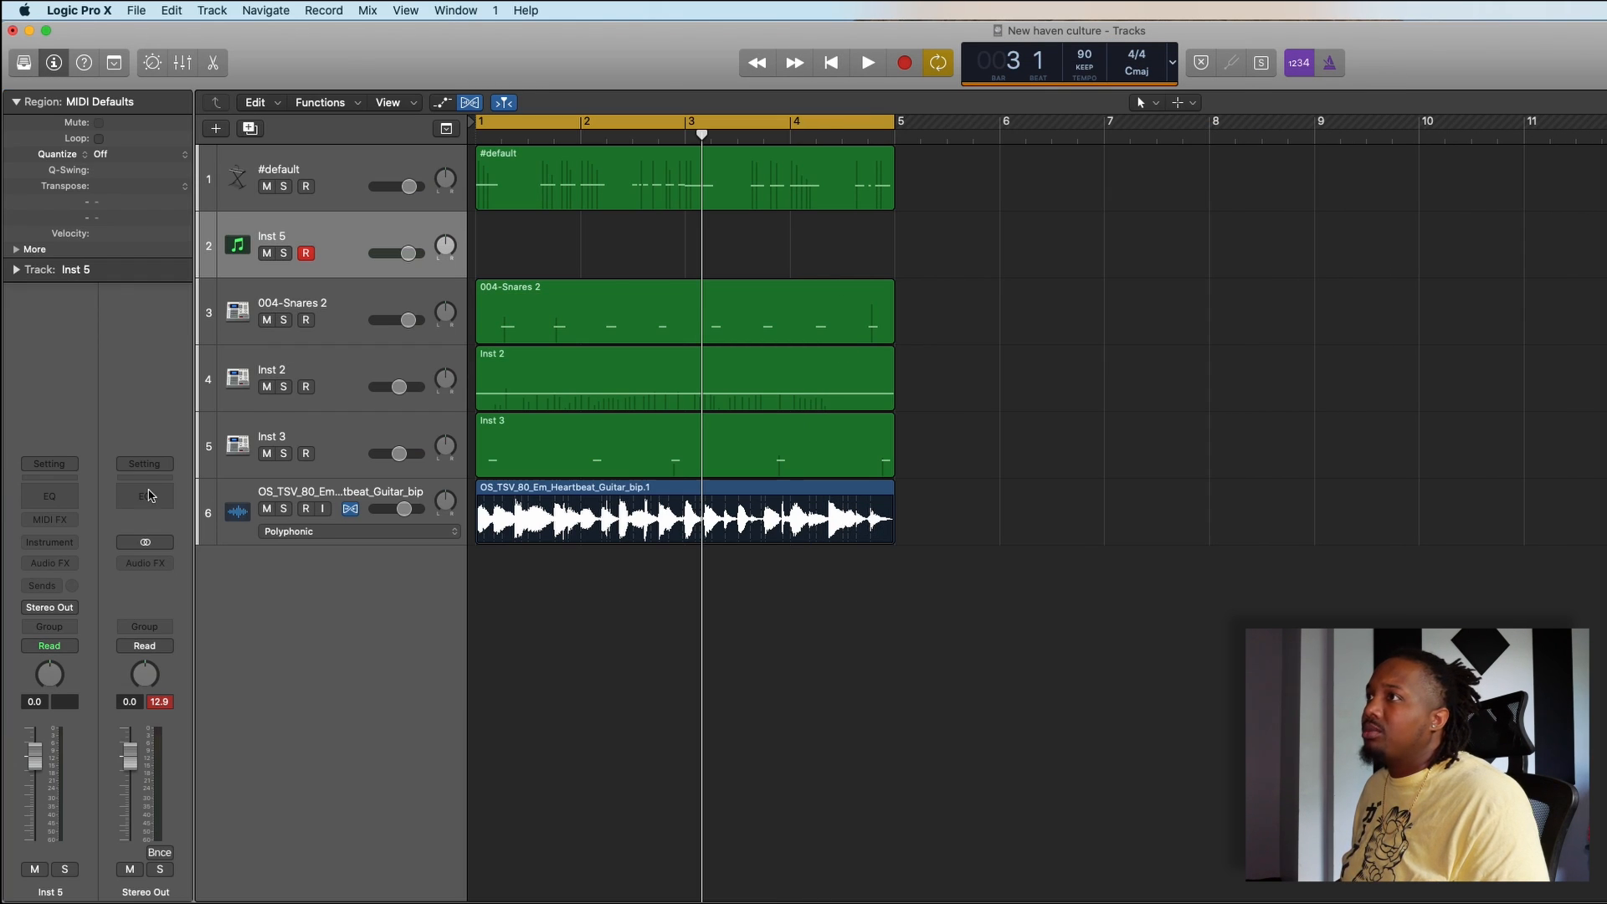
left_click(70, 468)
mouse_move(154, 663)
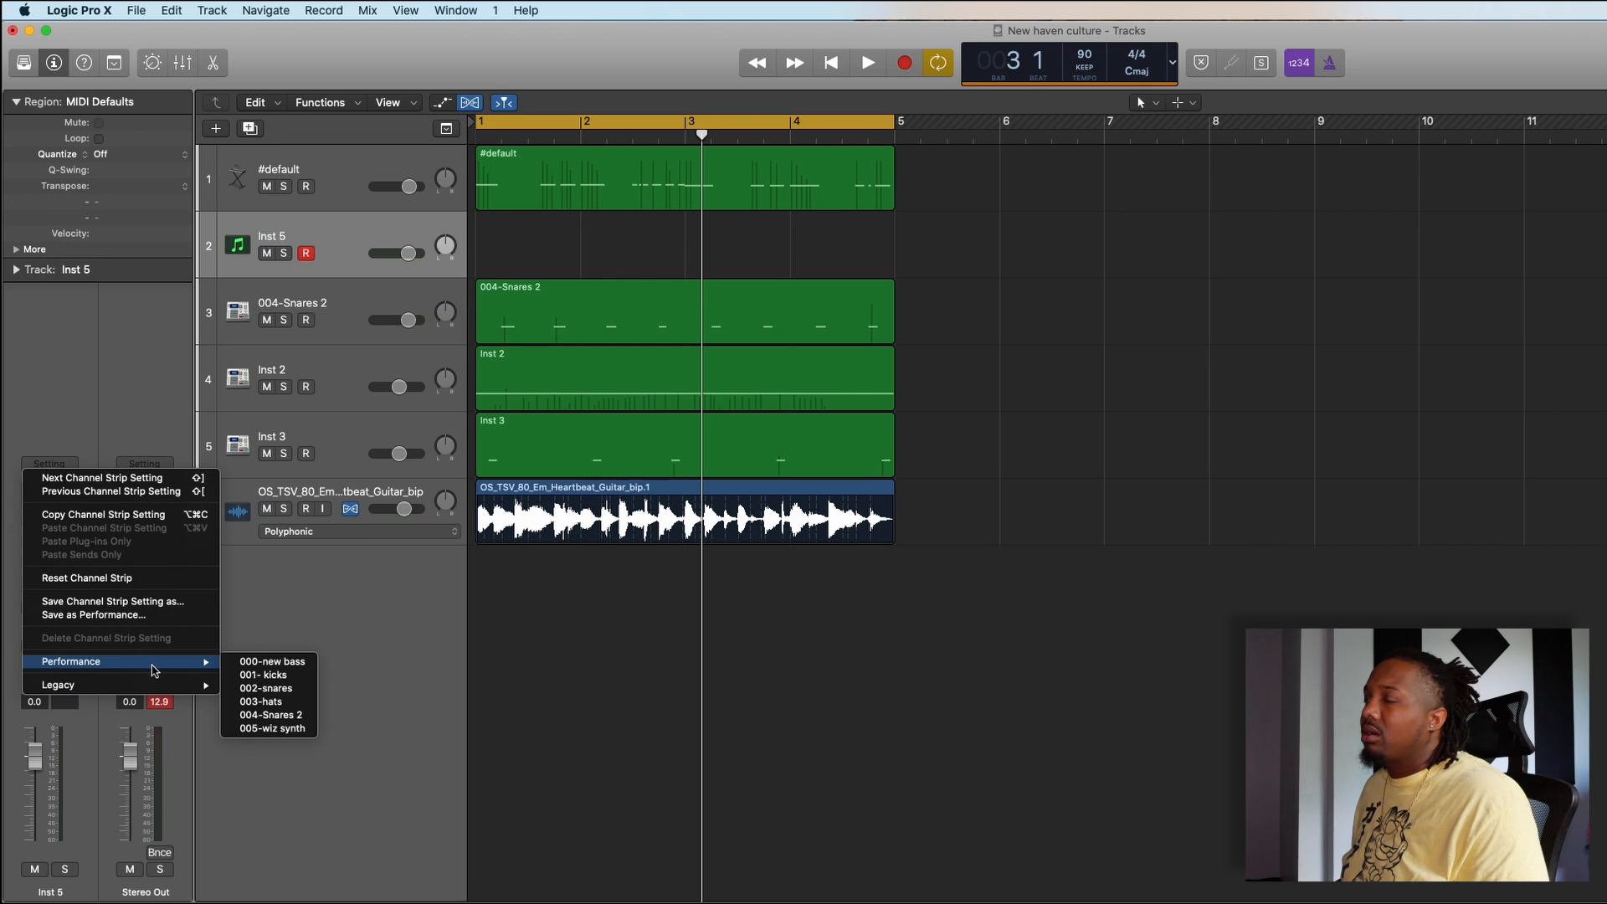
left_click(295, 676)
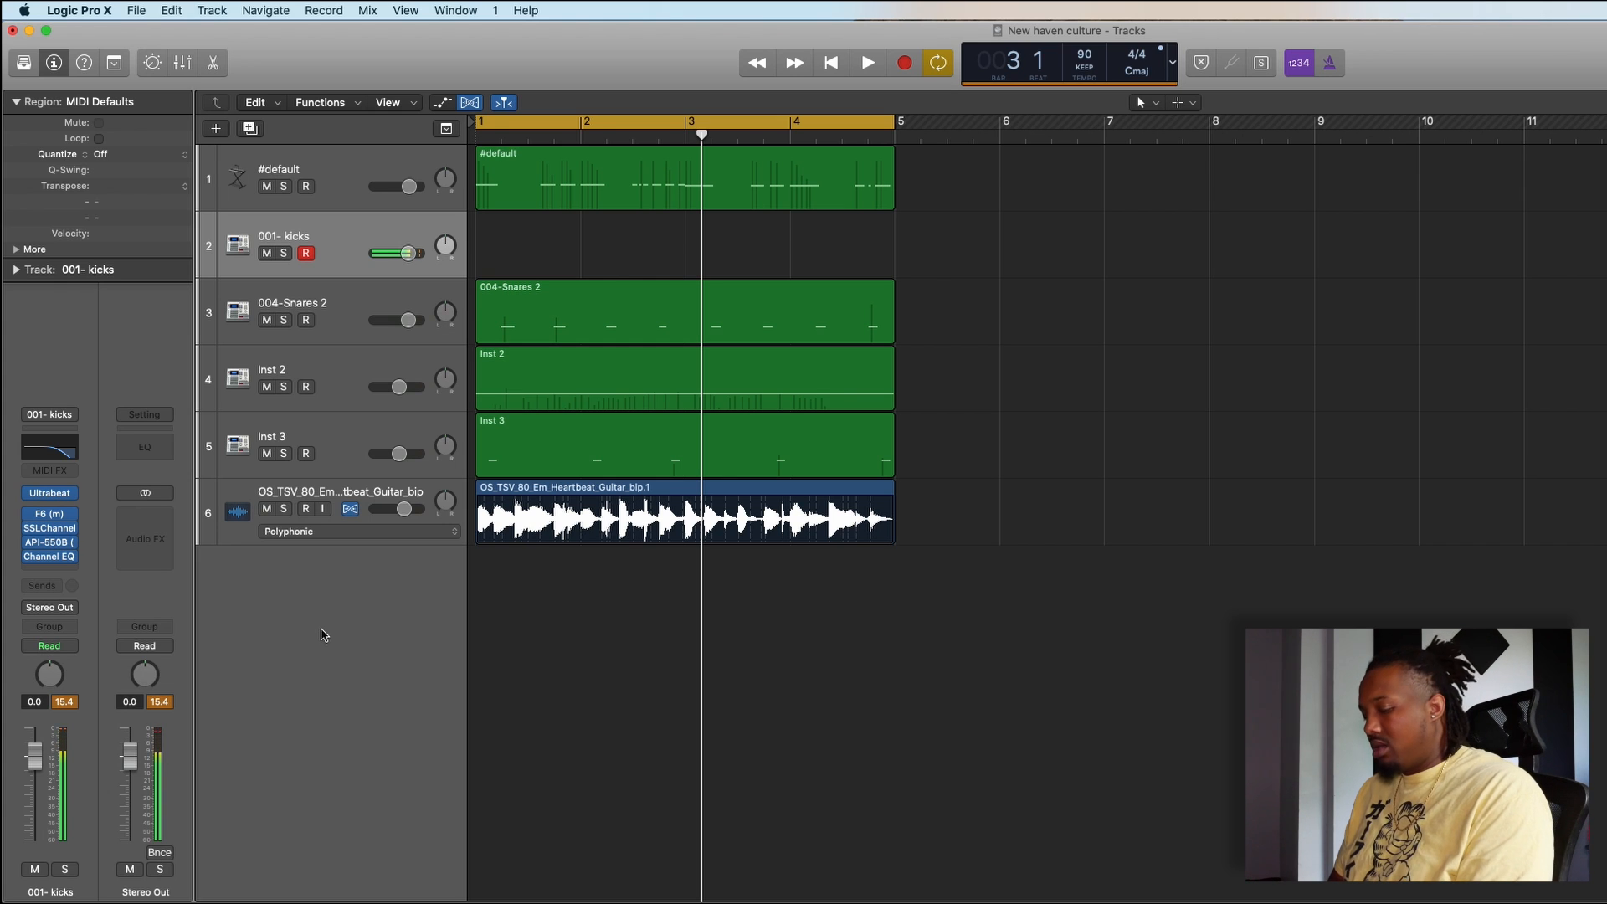
- Record a kick part across the four-bar cycle on the 001- kicks track and quantize the region to 1/16 Note
key("r")
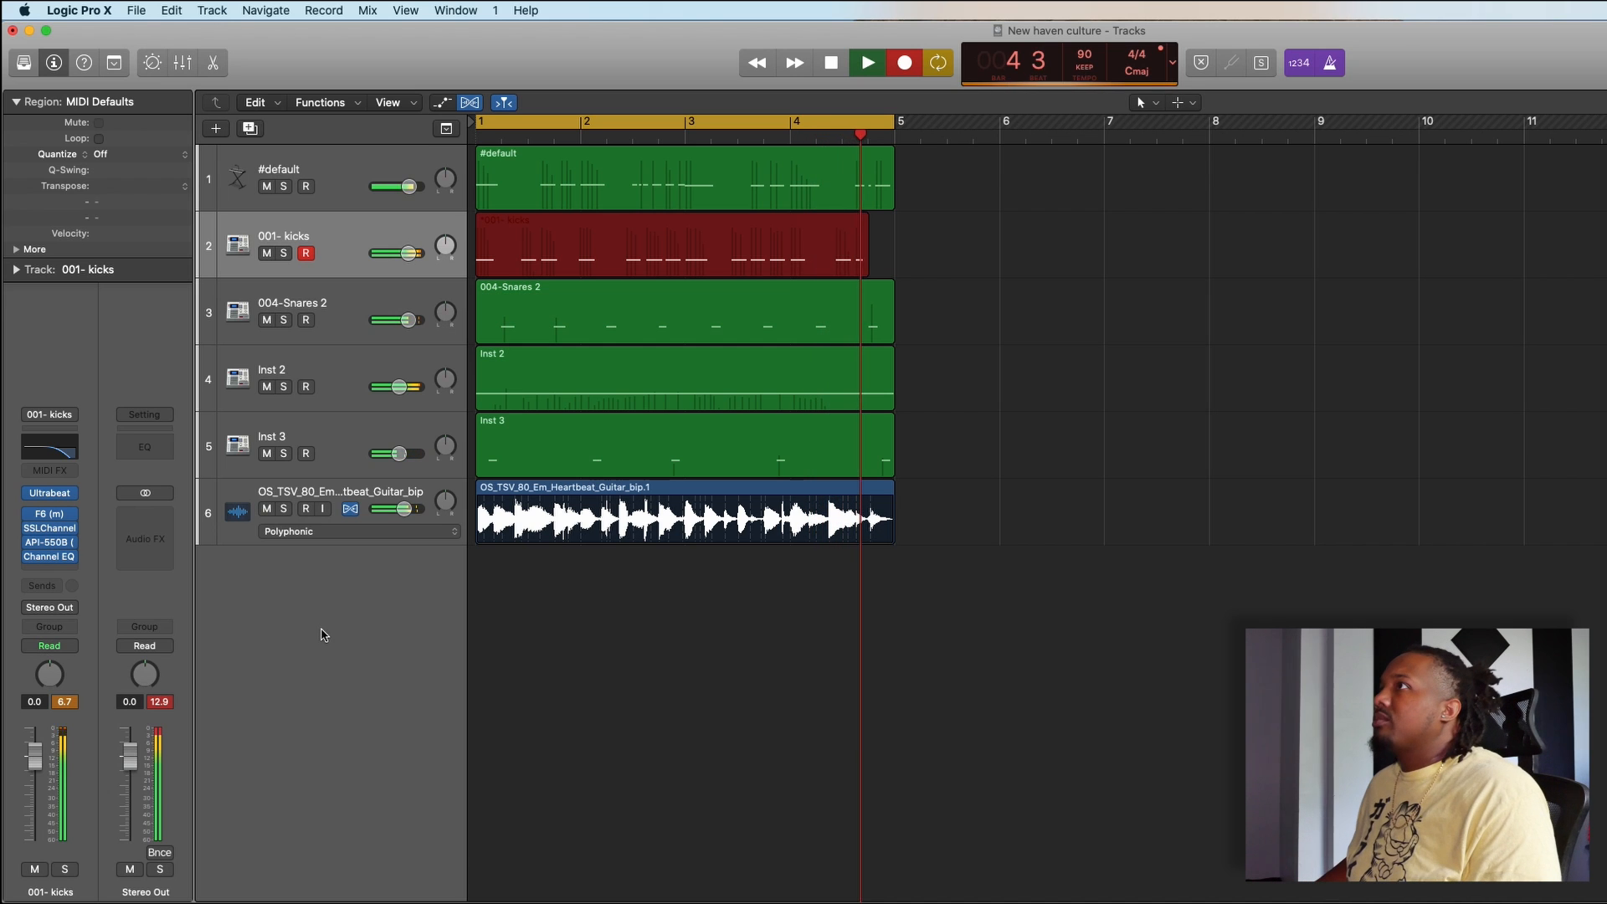
key("space")
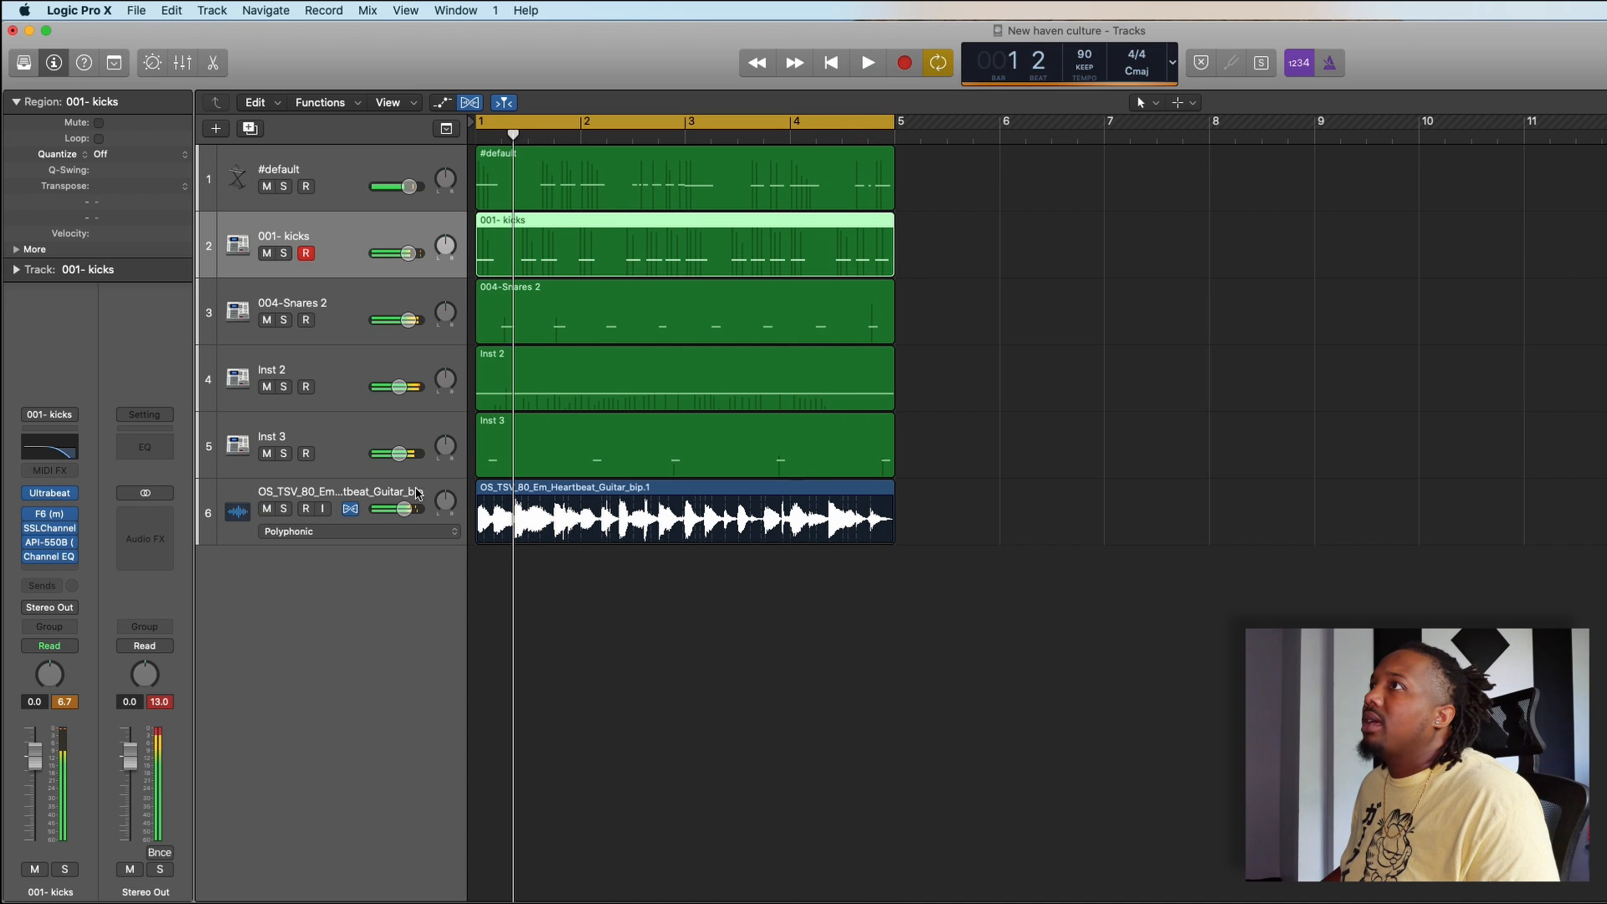
left_click(134, 155)
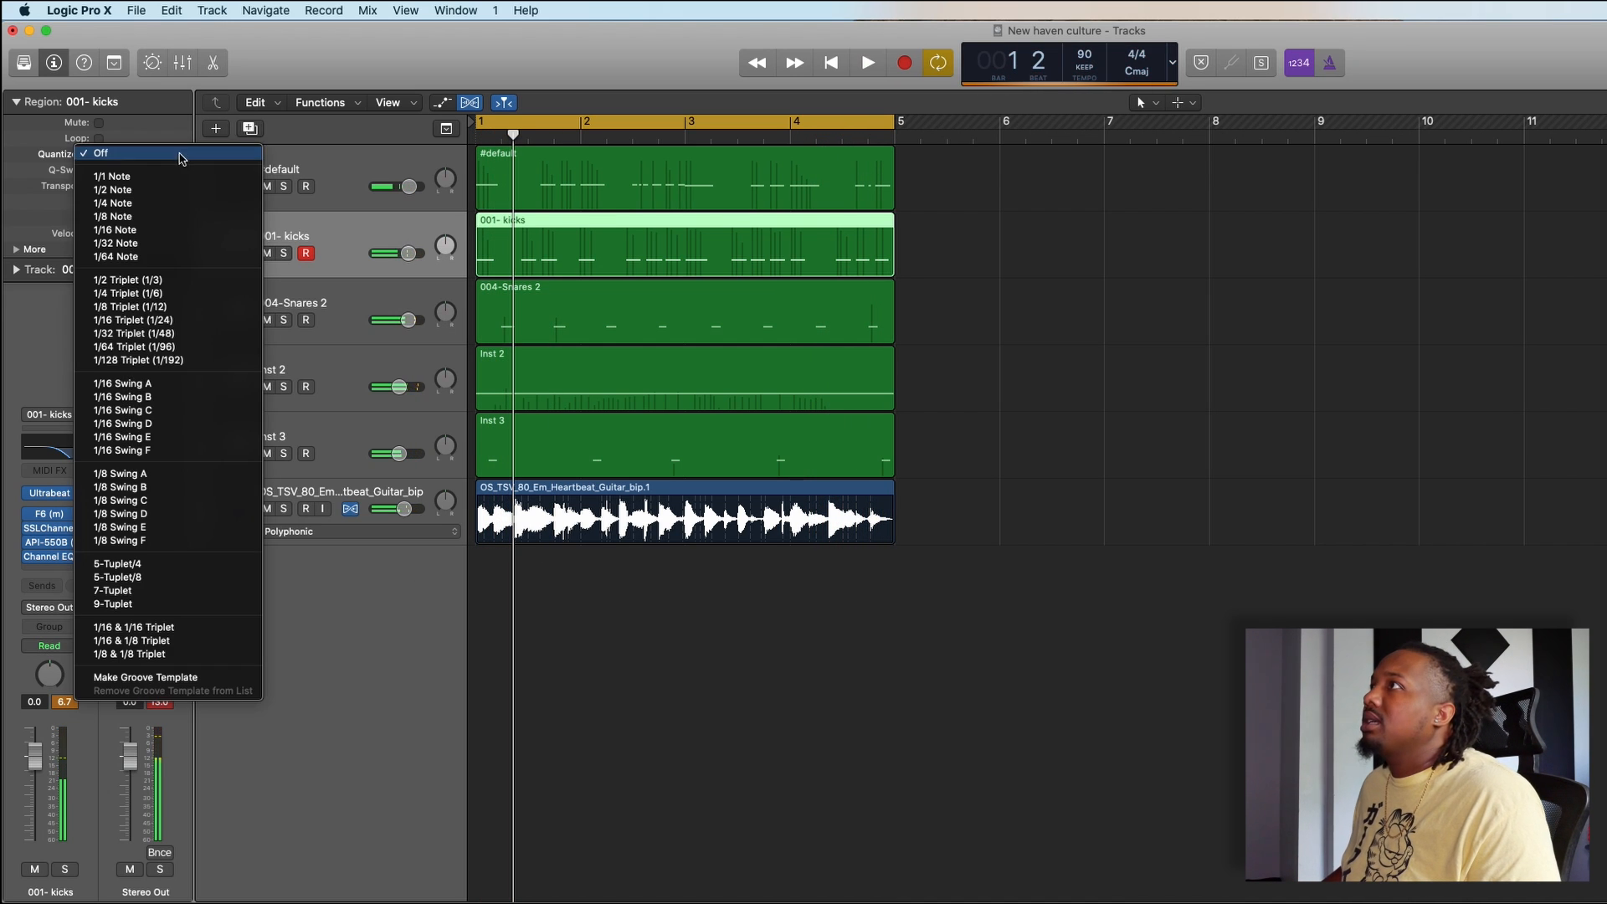
left_click(186, 231)
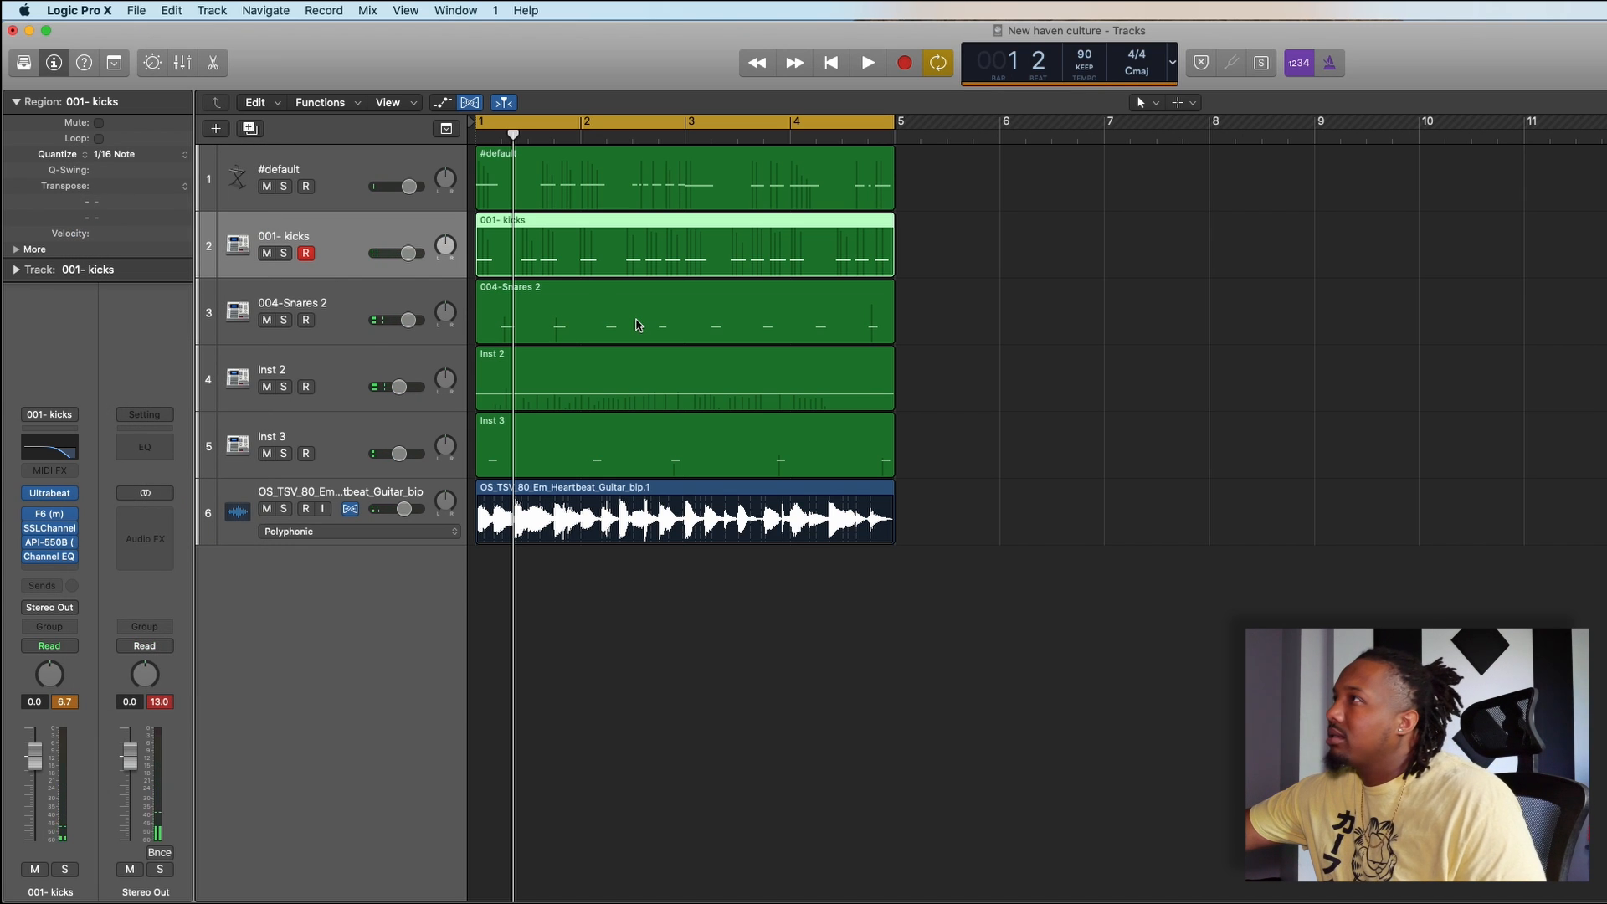
- Lower the Inst 2 volume to -6.4 dB and turn the guitar loop track down slightly during playback
key("space")
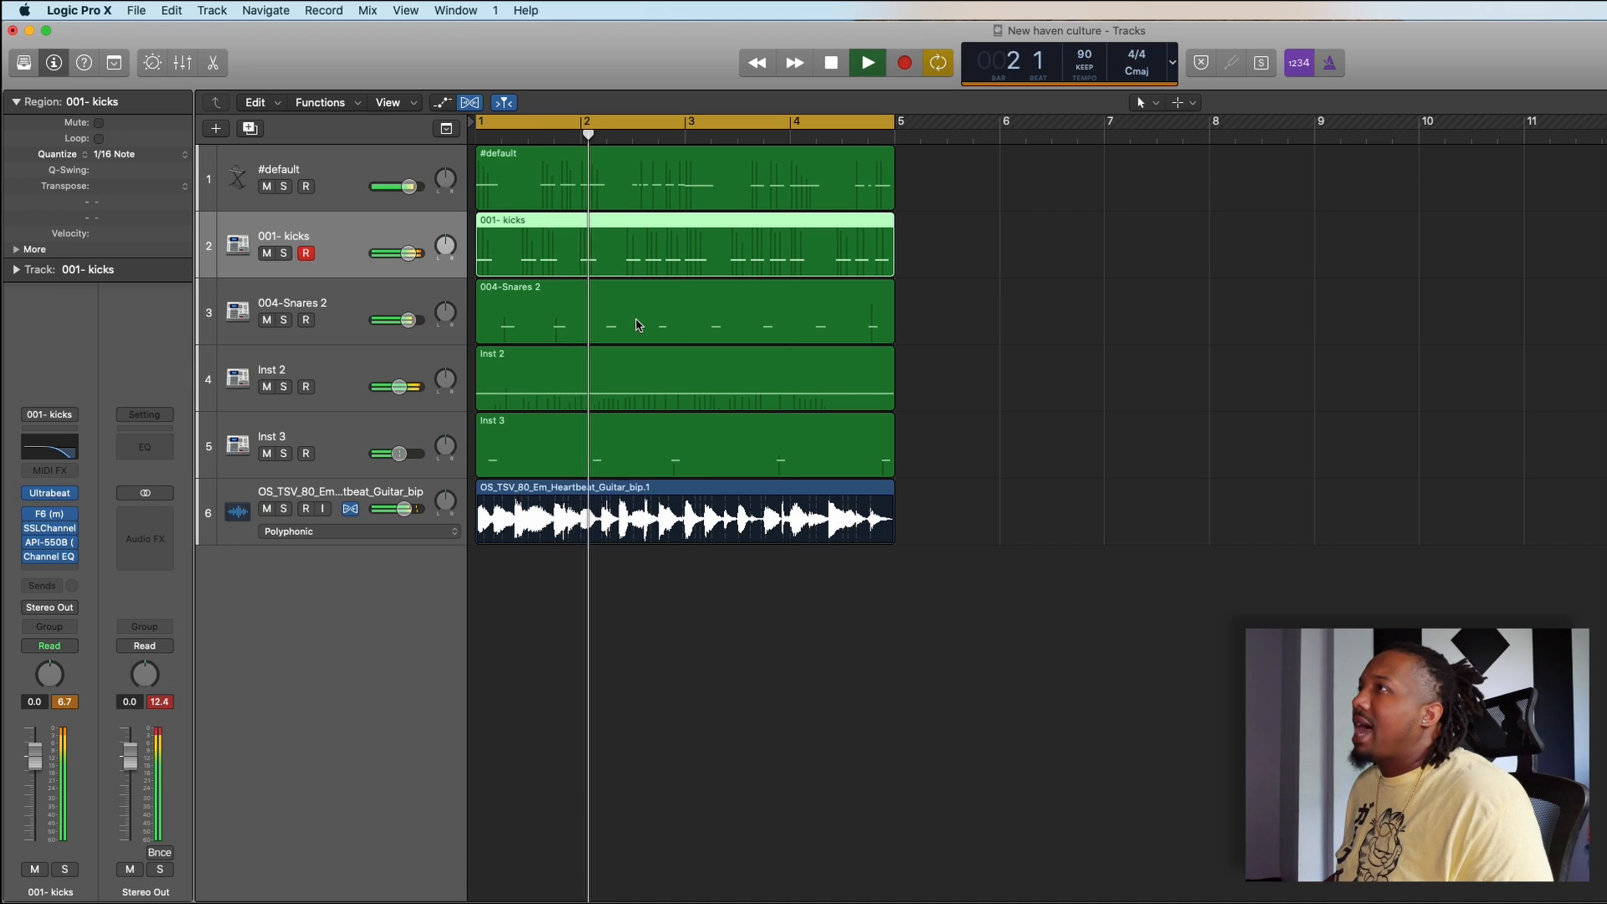
left_click(335, 385)
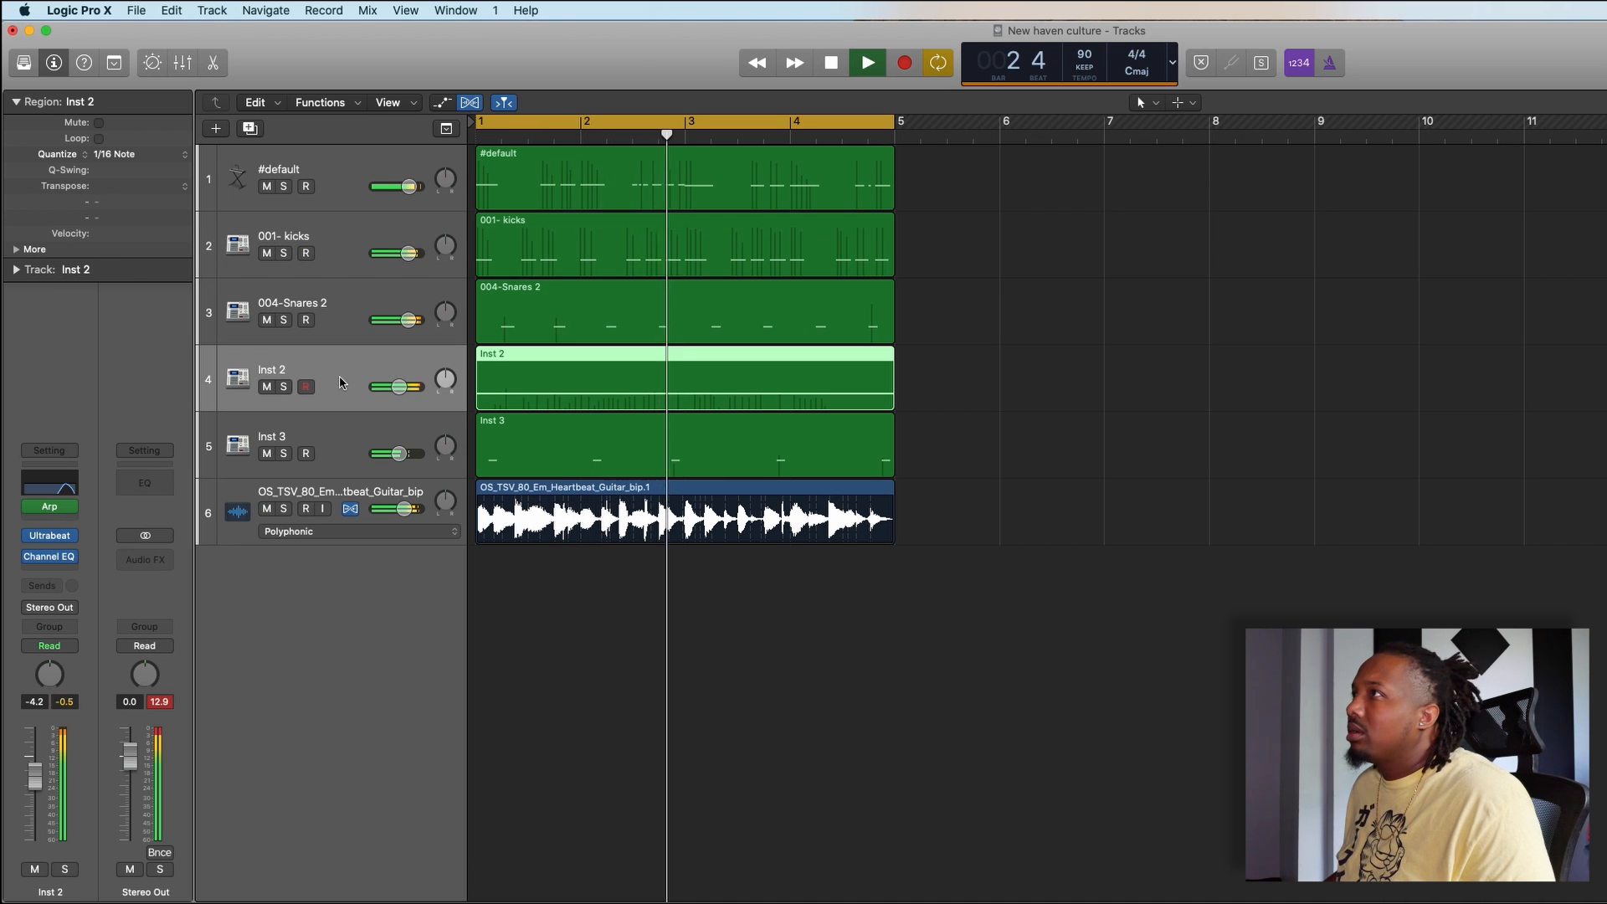
left_click_drag(400, 386, 396, 387)
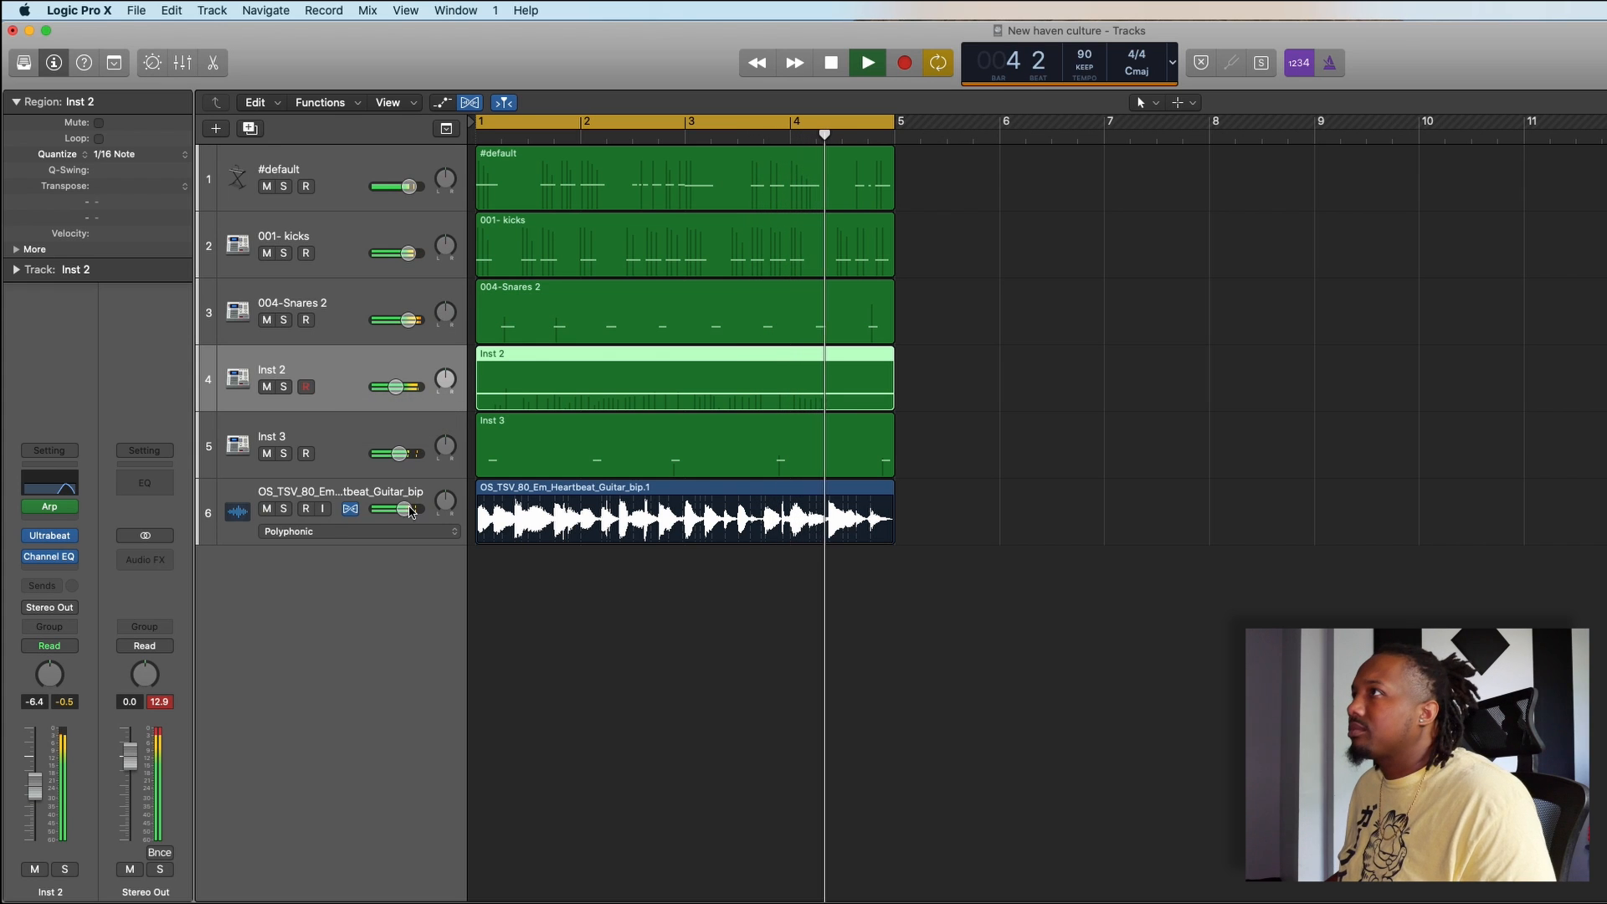
left_click_drag(404, 509, 399, 509)
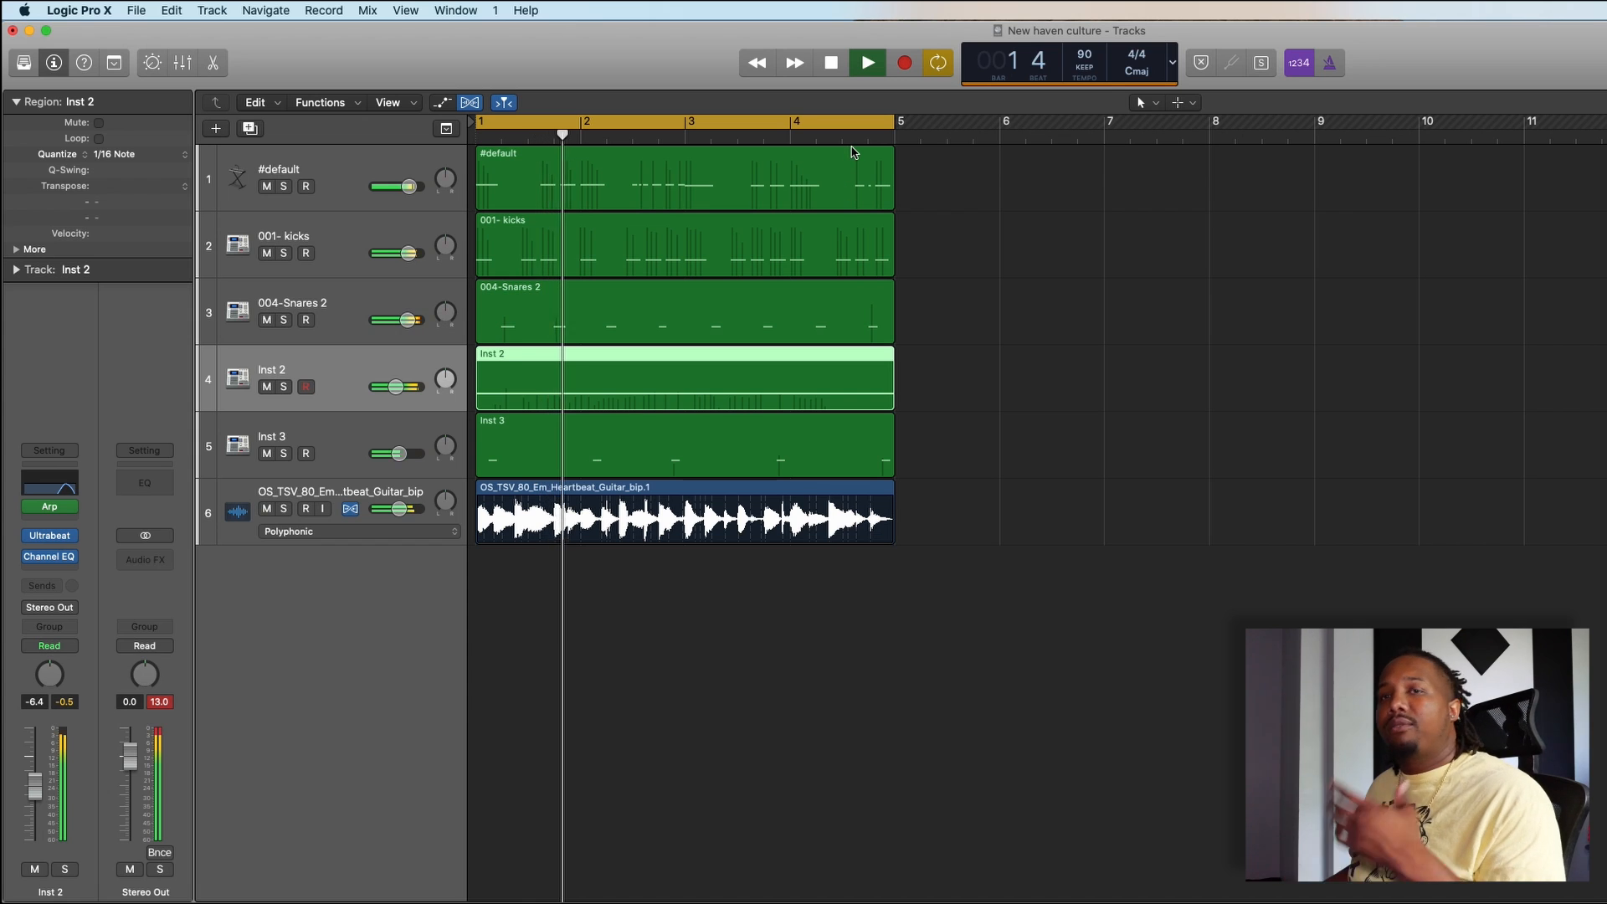
key("space")
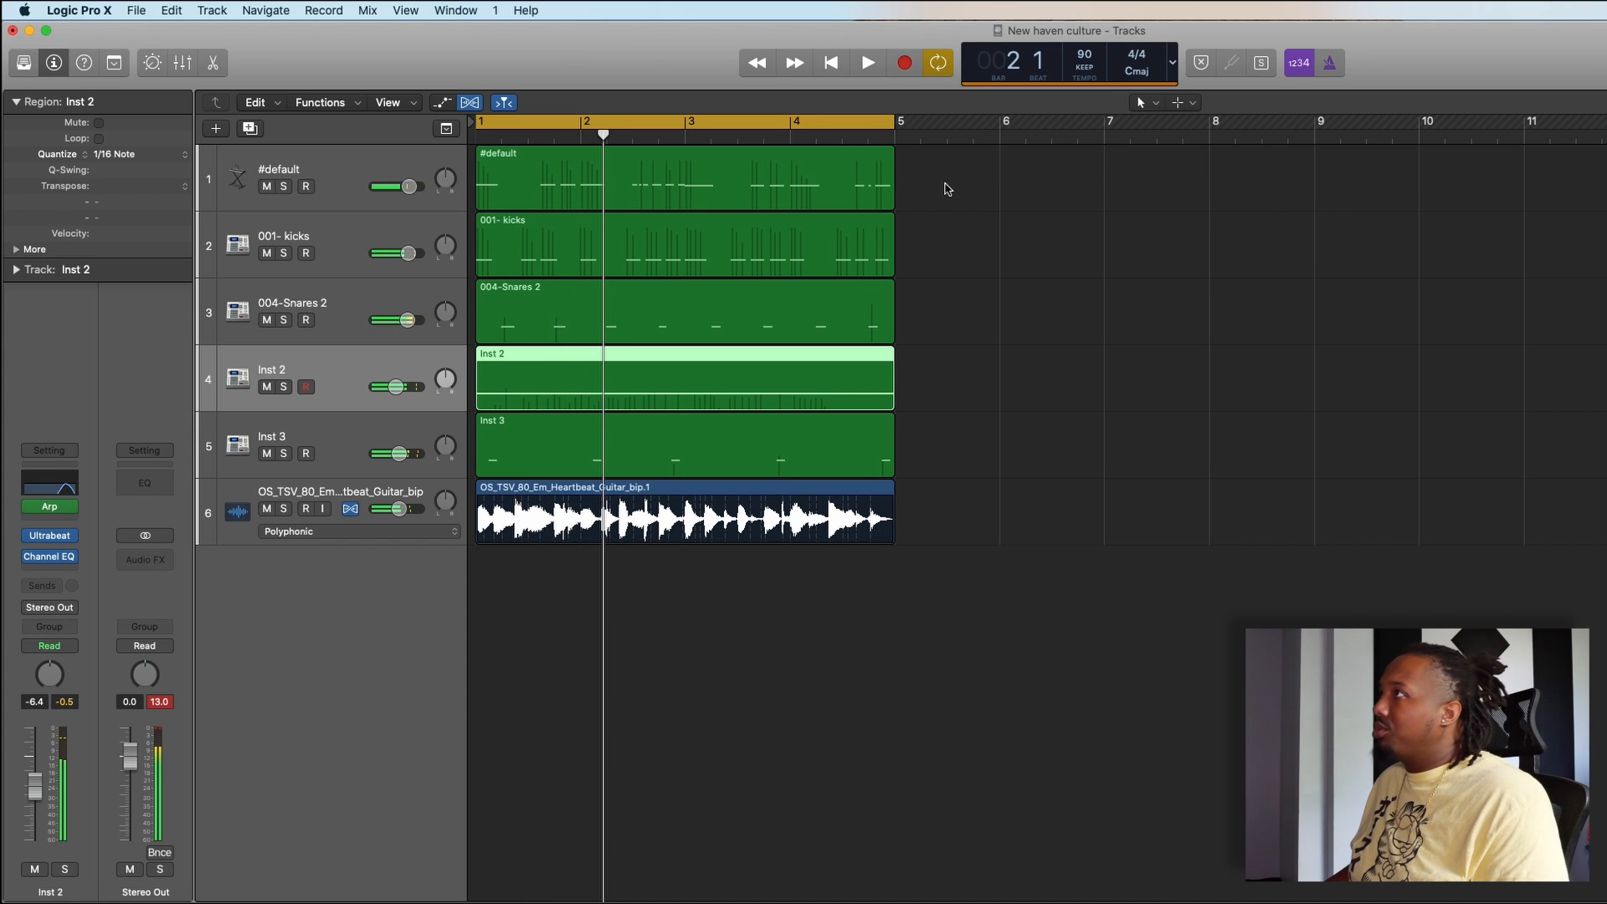
- Copy all six four-bar regions to start at bar 5, directly after the originals
left_click_drag(1035, 173, 557, 611)
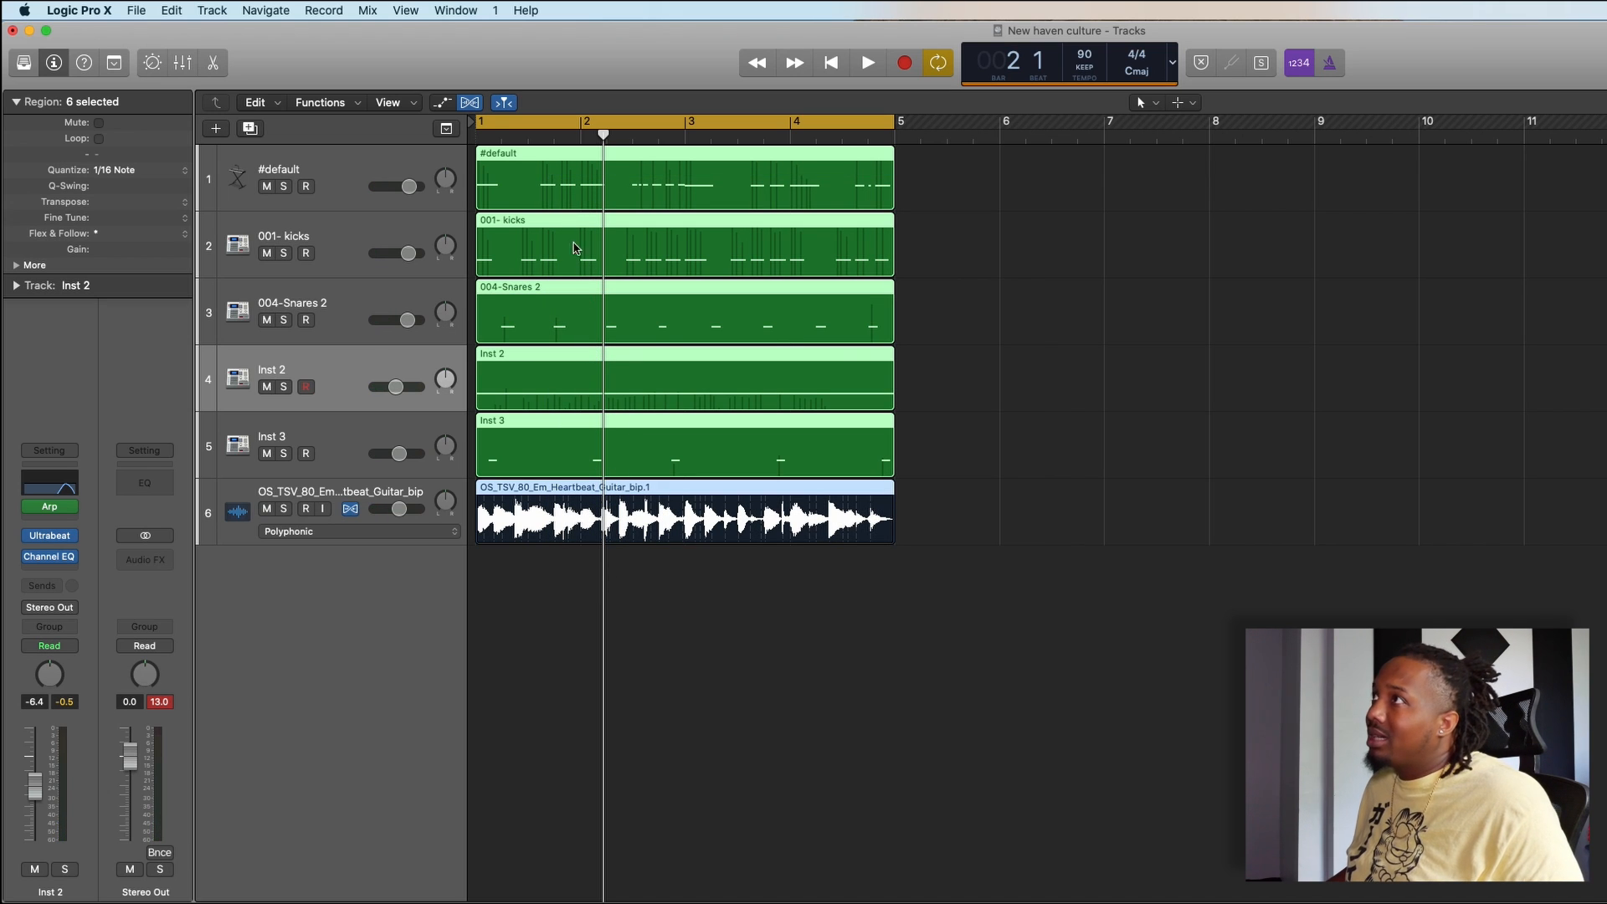
left_click_drag(516, 193, 931, 253)
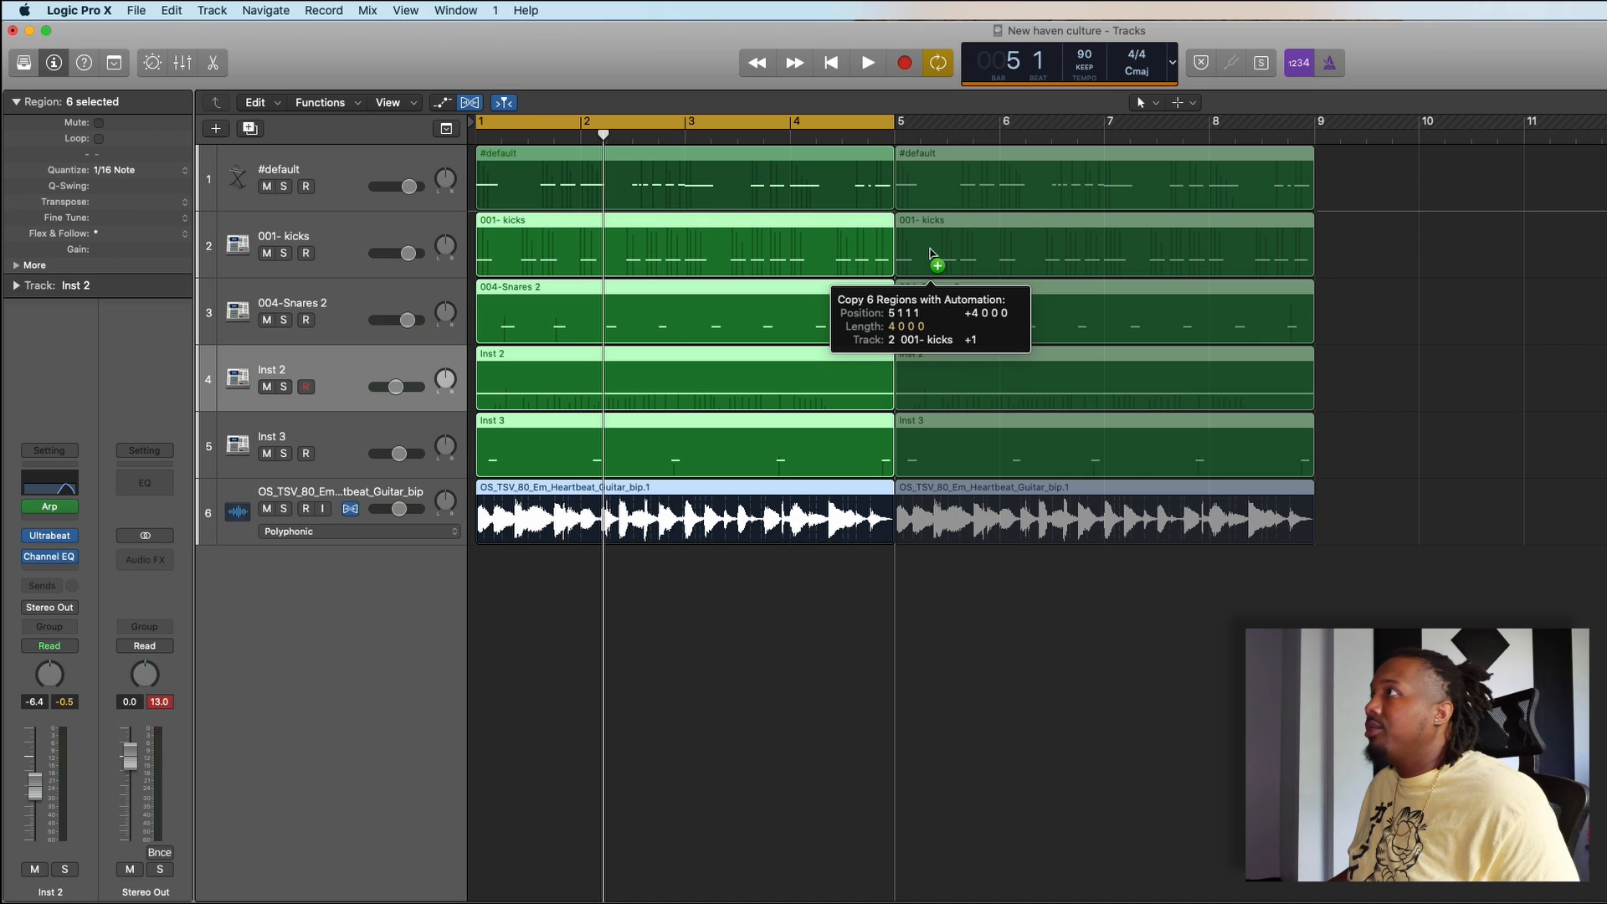
left_click_drag(932, 252, 932, 252)
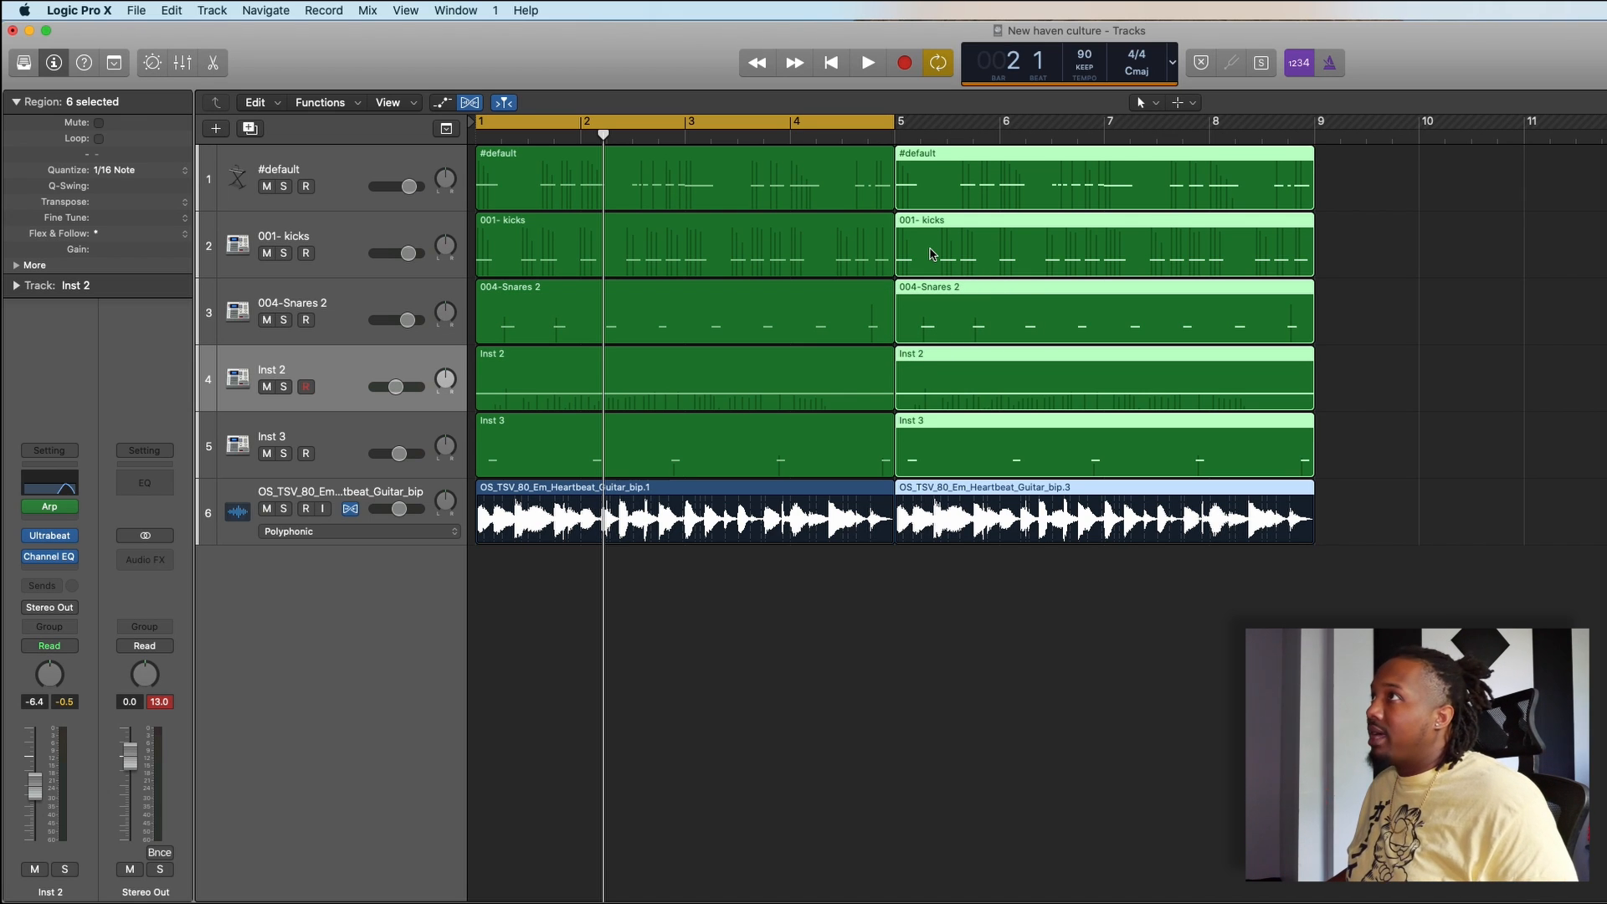
- Undo the last region copy and duplicate the six four-bar regions again so that they fill bars 1 to 9
key("super+z")
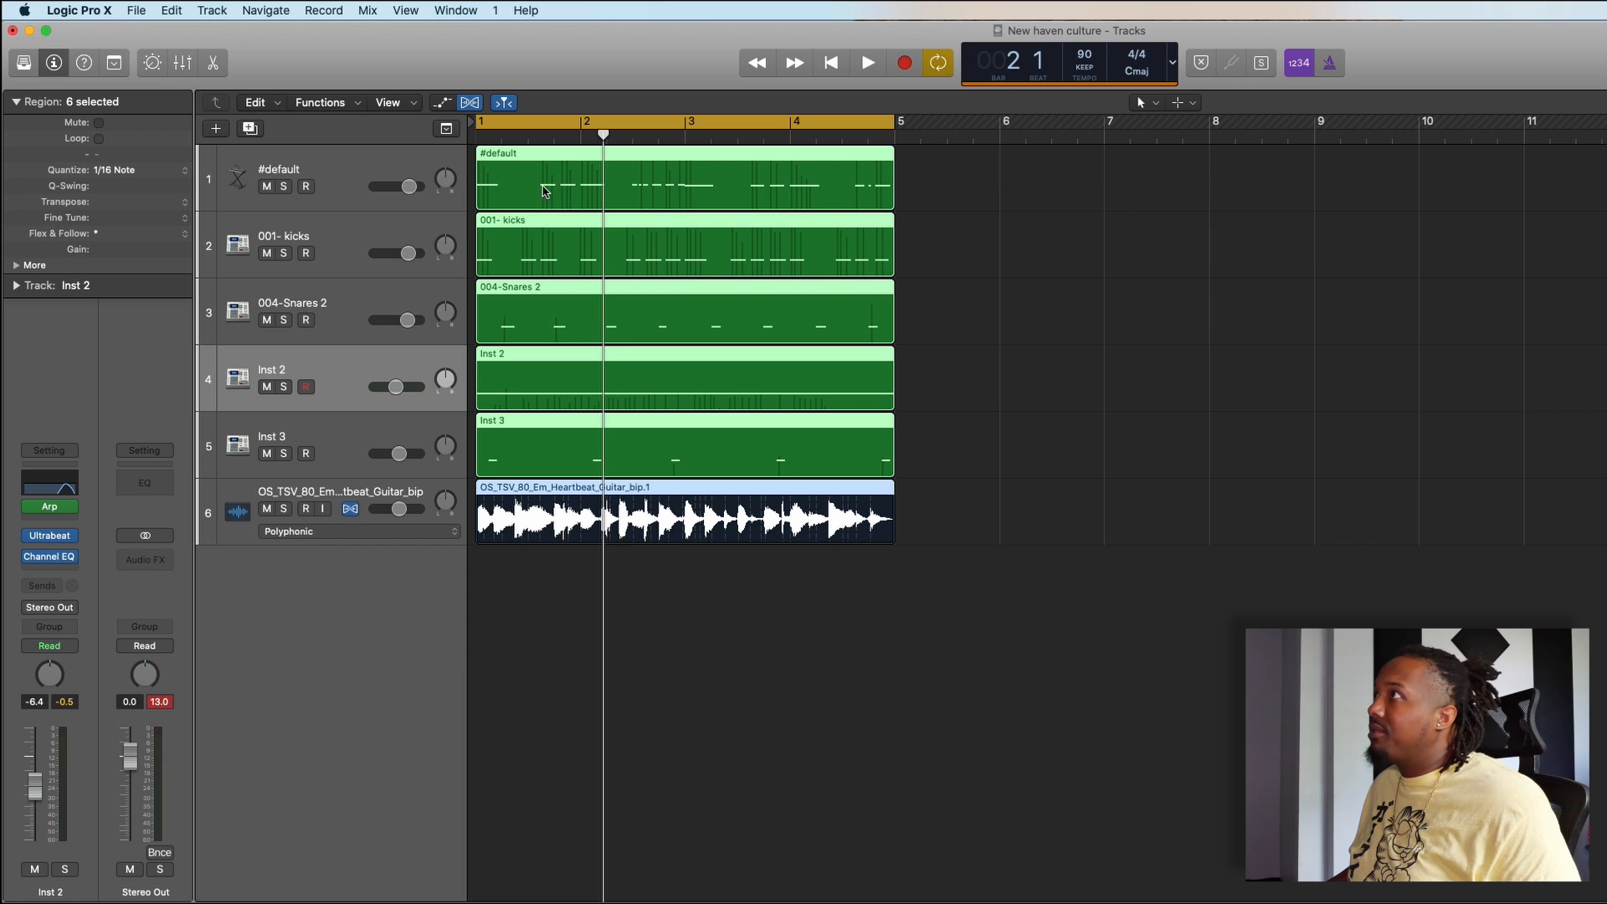
mouse_move(544, 191)
left_mouse_down()
mouse_move(613, 168)
mouse_move(757, 228)
mouse_move(964, 228)
mouse_move(525, 176)
left_mouse_up()
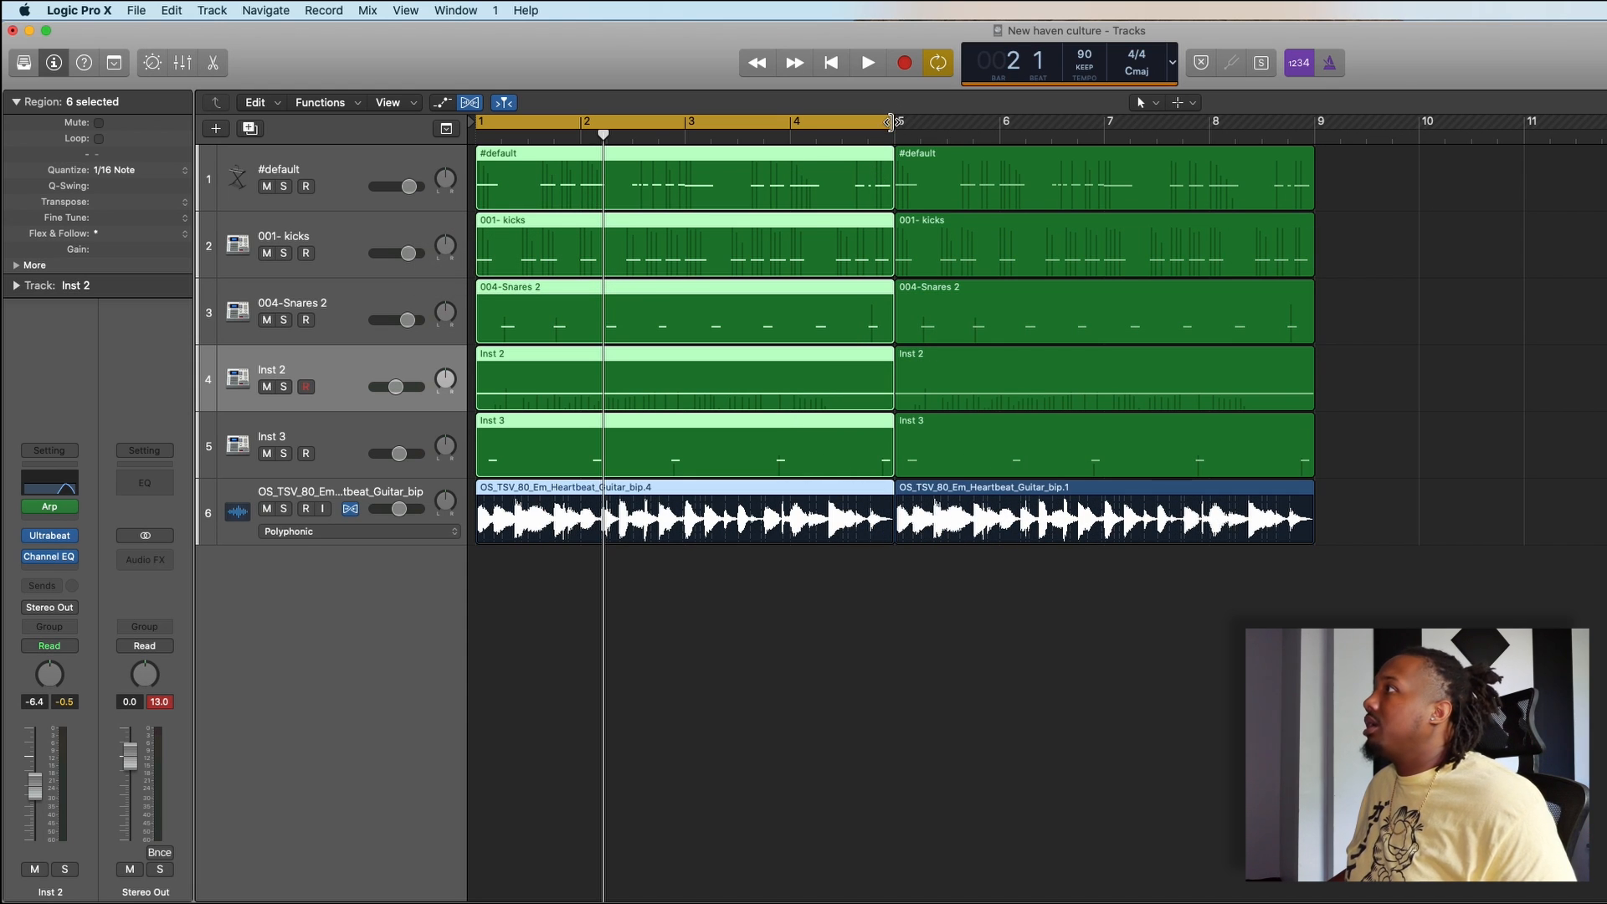
- Extend the cycle range to bar 9 and play back the eight-bar arrangement
left_click_drag(891, 123, 1433, 264)
left_click(1433, 265)
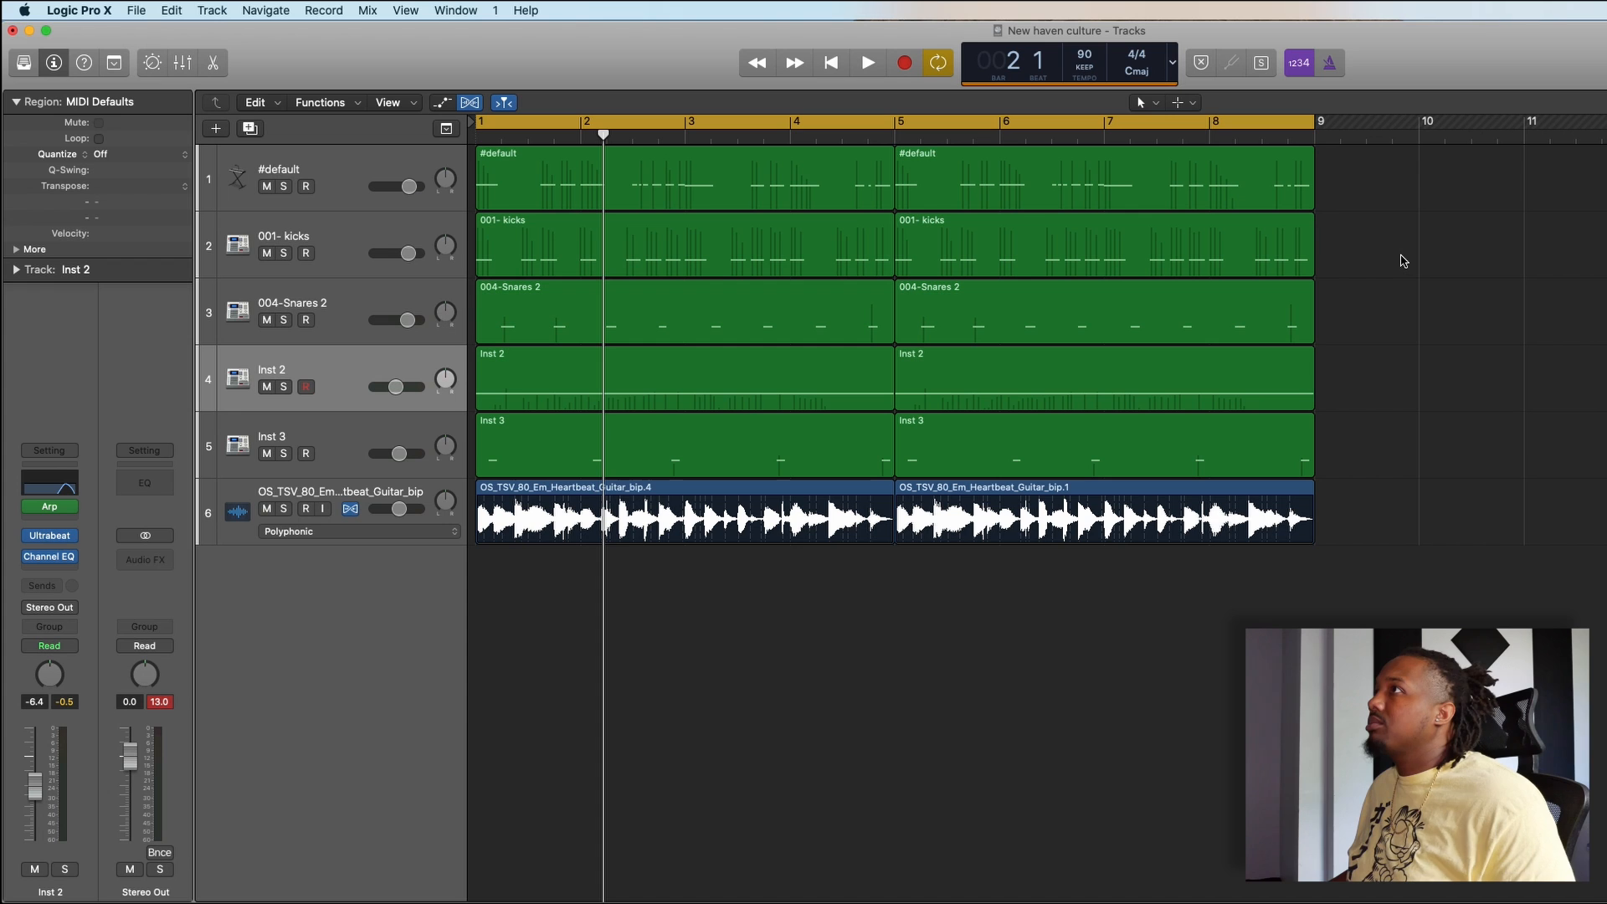
key("space")
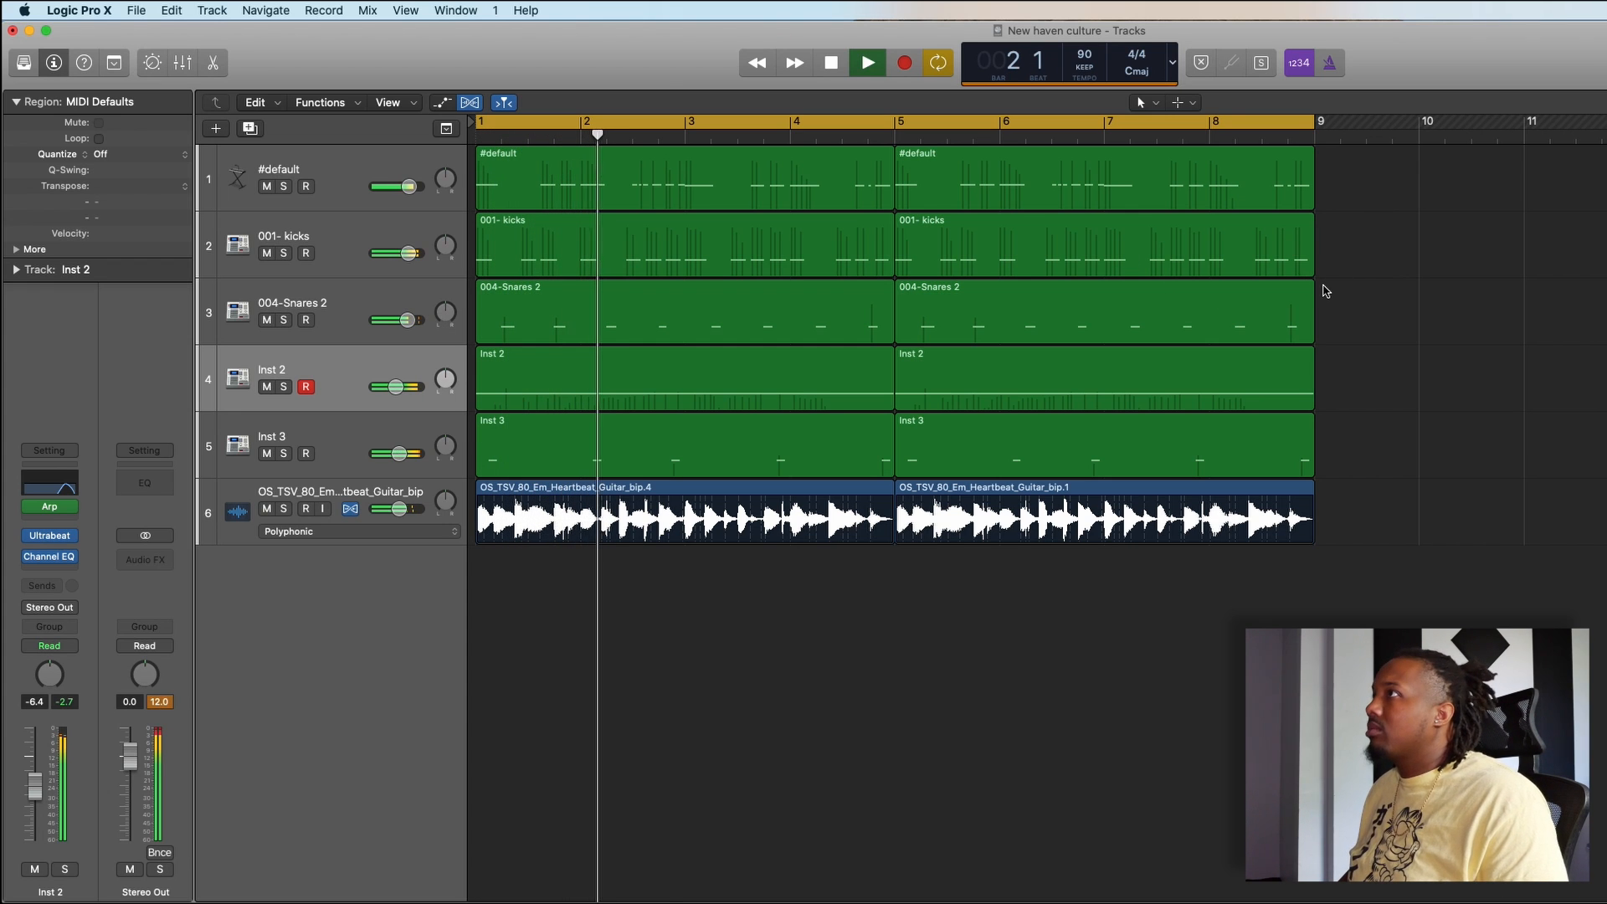
key("super+Left")
scroll(1325, 291, "up", 1)
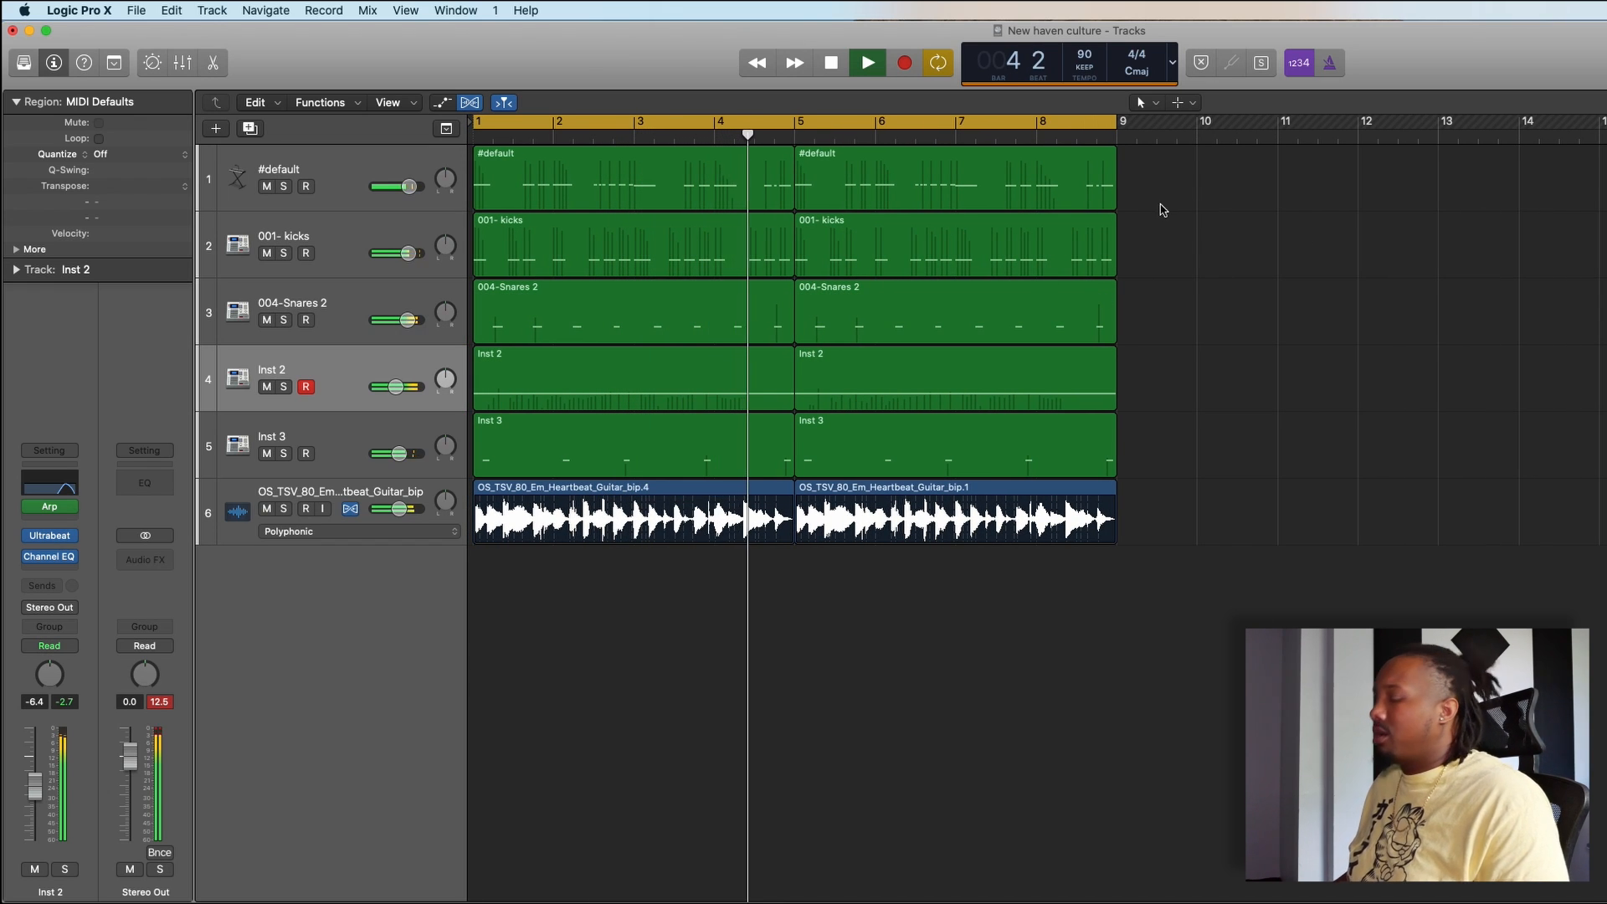
key("space")
- Move all twelve regions four bars later so that they start at bar 5
left_click_drag(1182, 194, 554, 567)
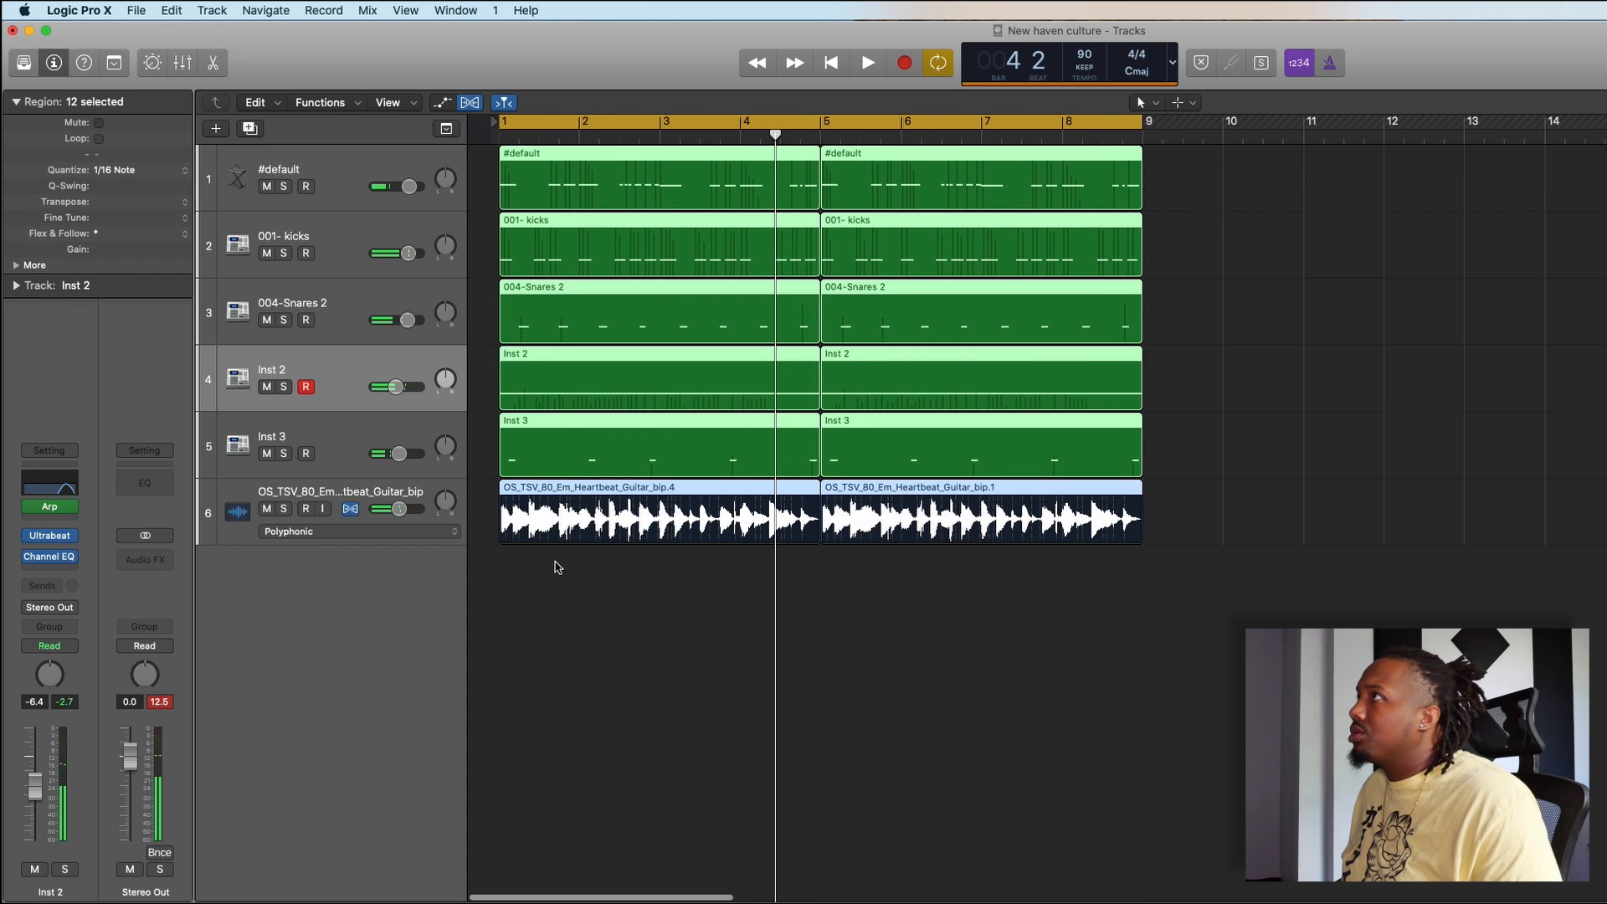
left_click_drag(591, 186, 912, 197)
left_click(665, 287)
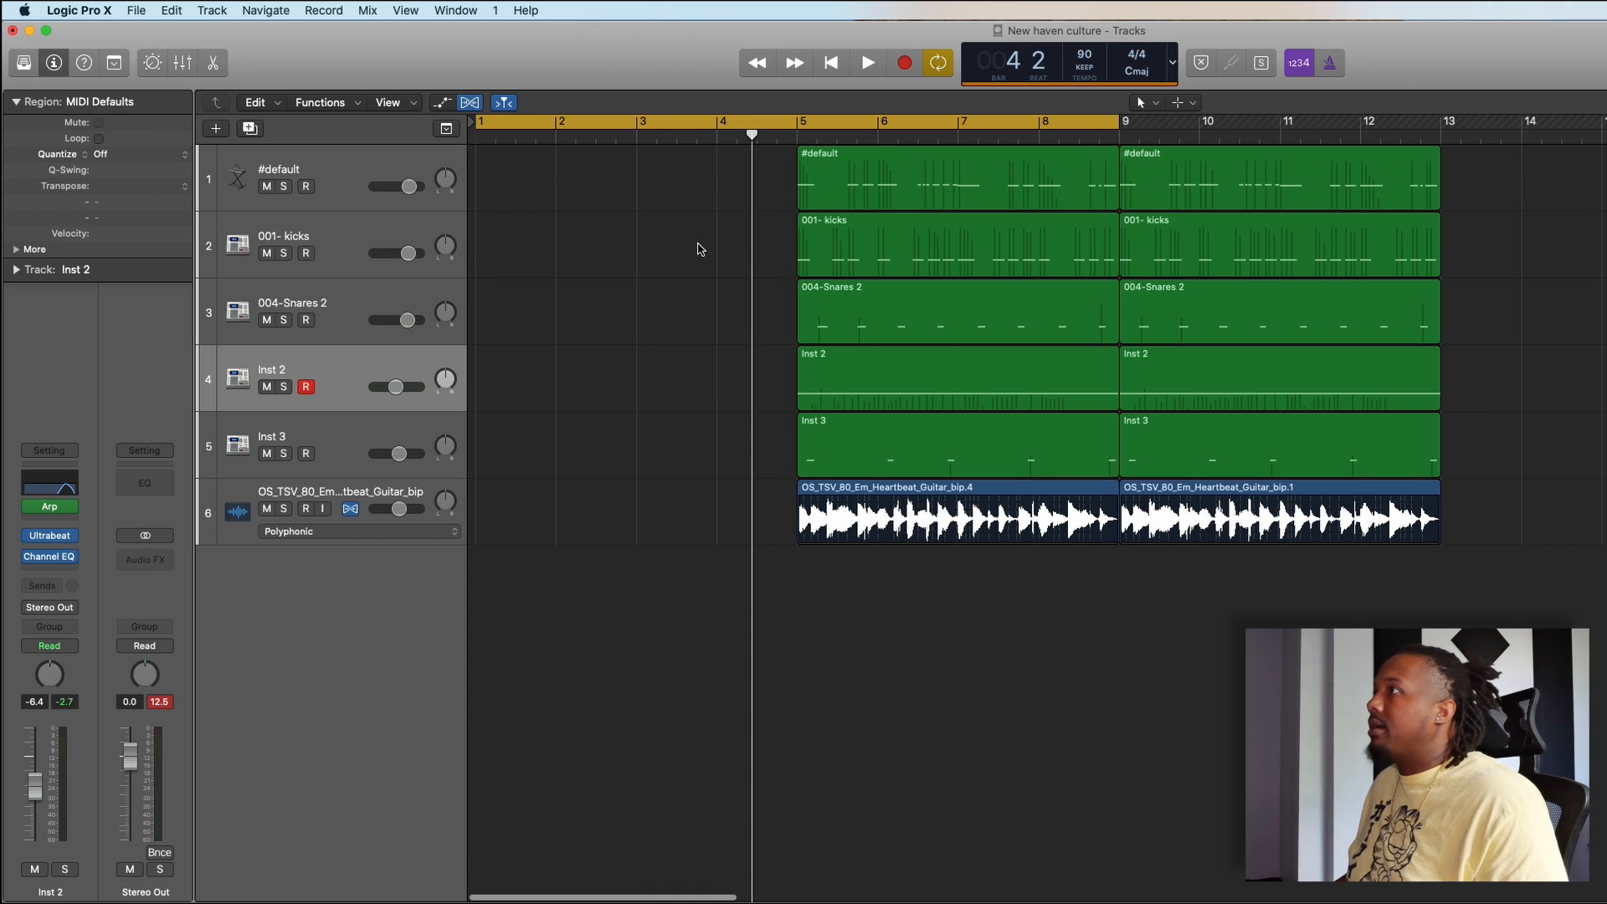
key("super+Left")
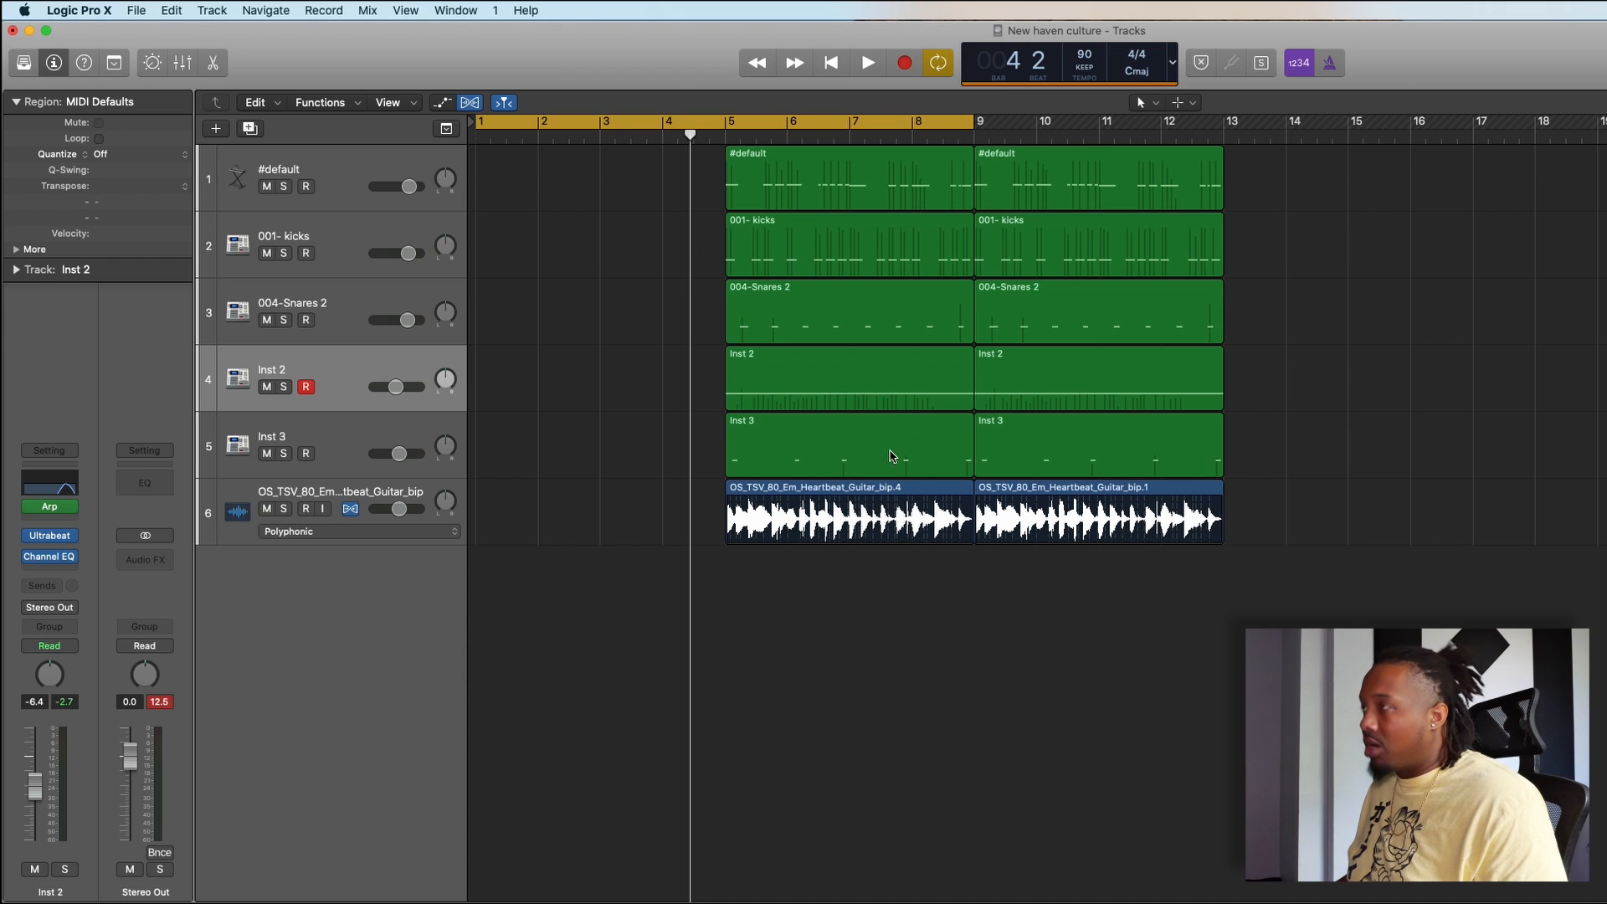
- Copy the guitar loop region to bar 1 and move the twelve regions from bar 5 to bar 9
left_click_drag(860, 494, 558, 502)
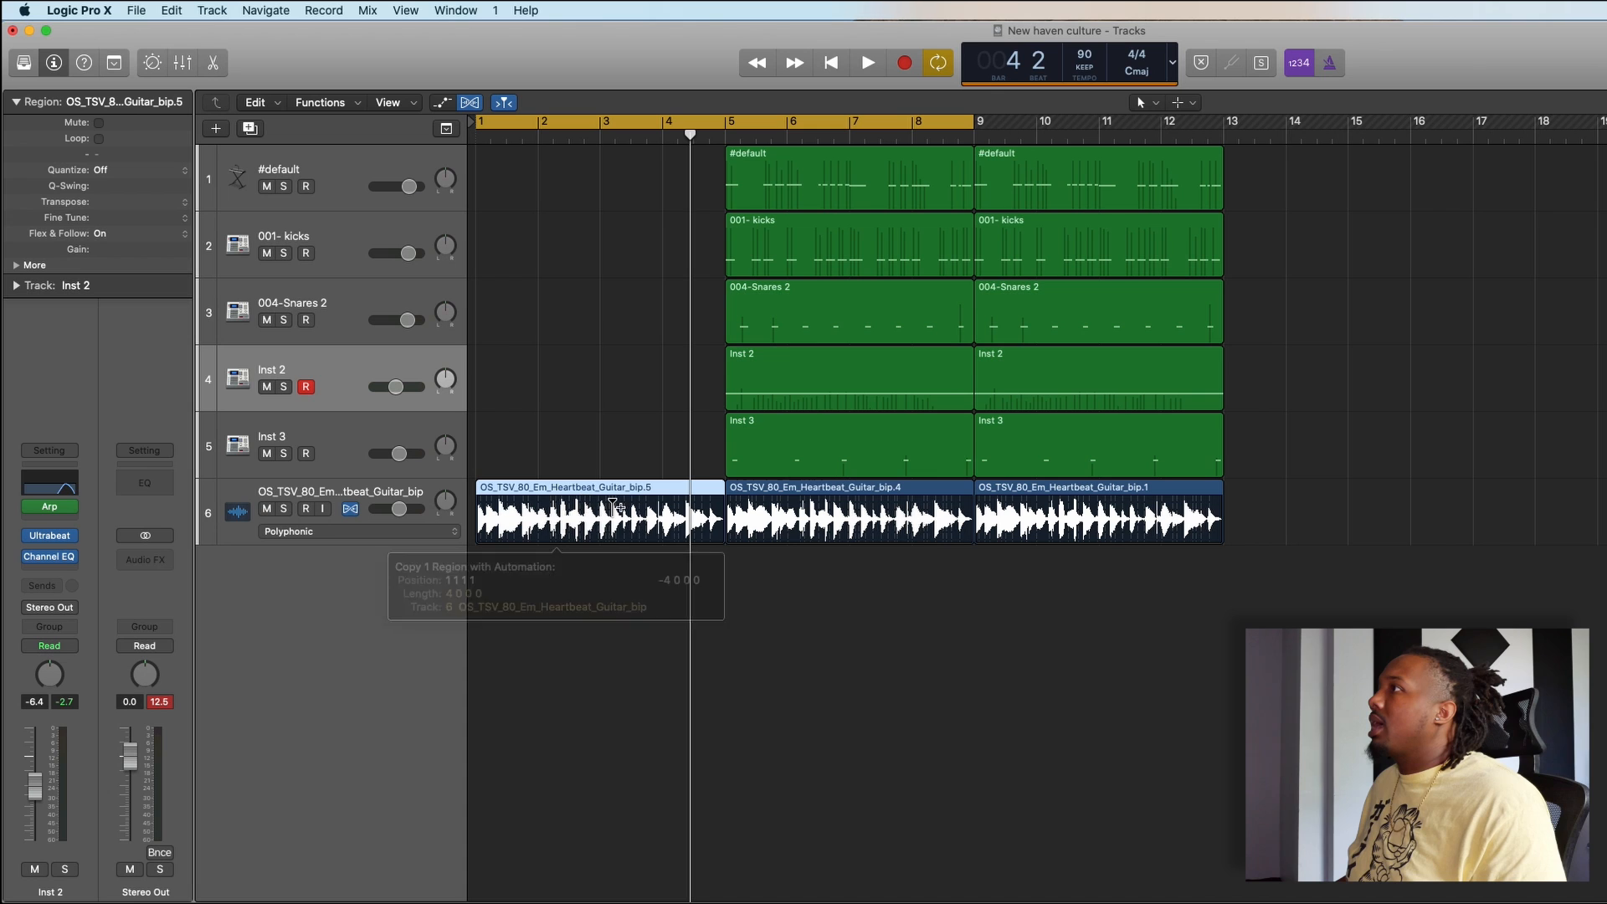
left_click_drag(1343, 189, 811, 618)
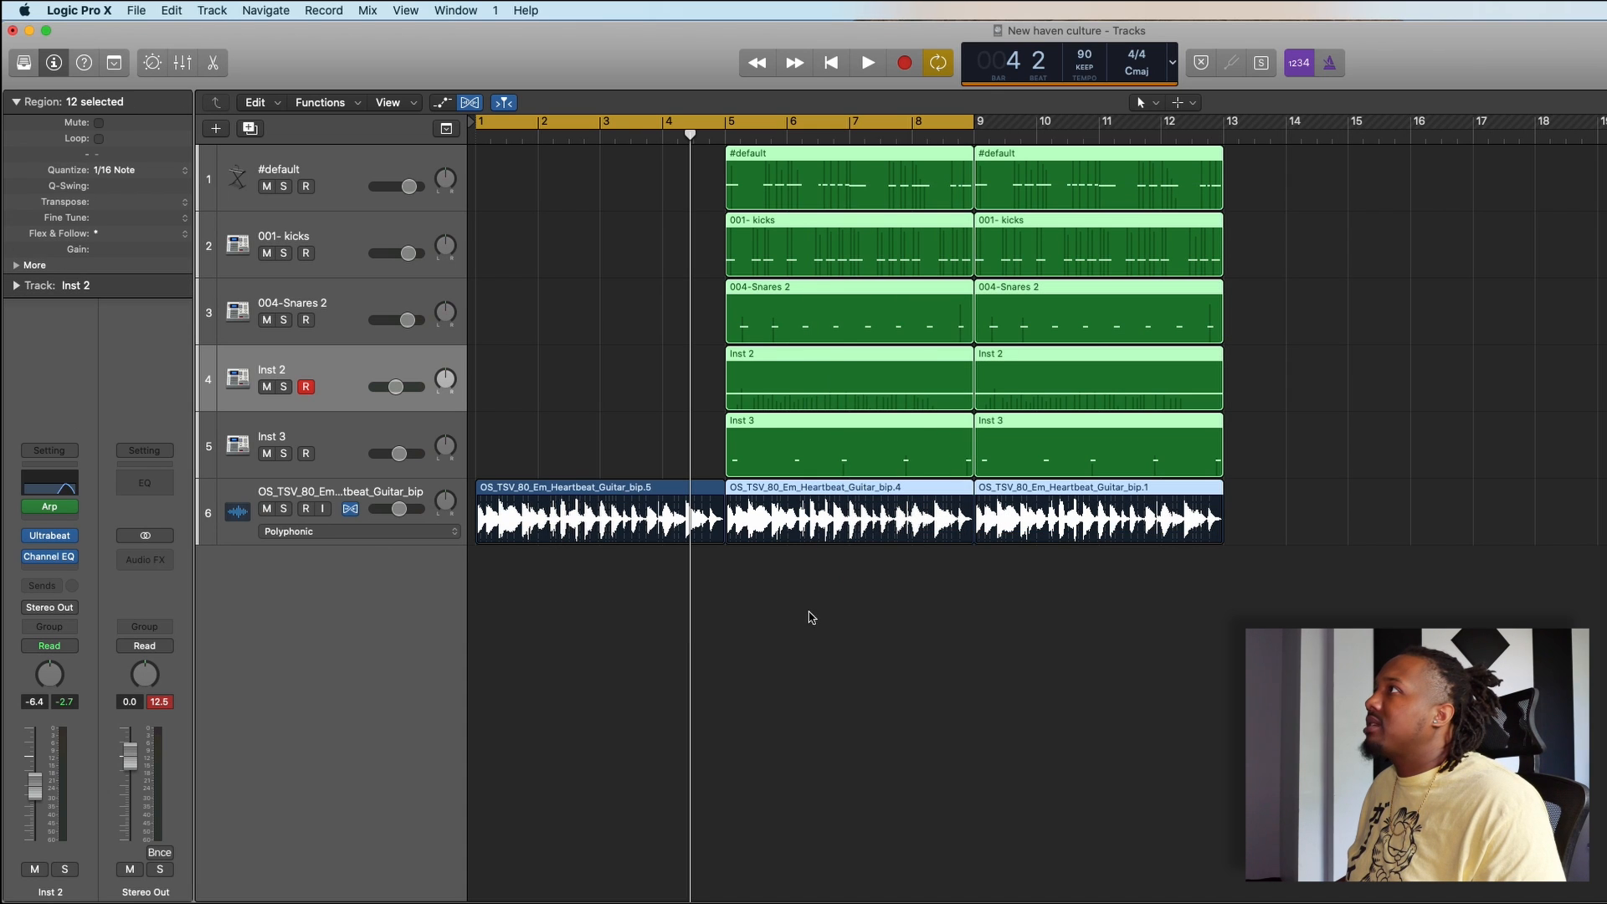
left_click_drag(781, 159, 1032, 159)
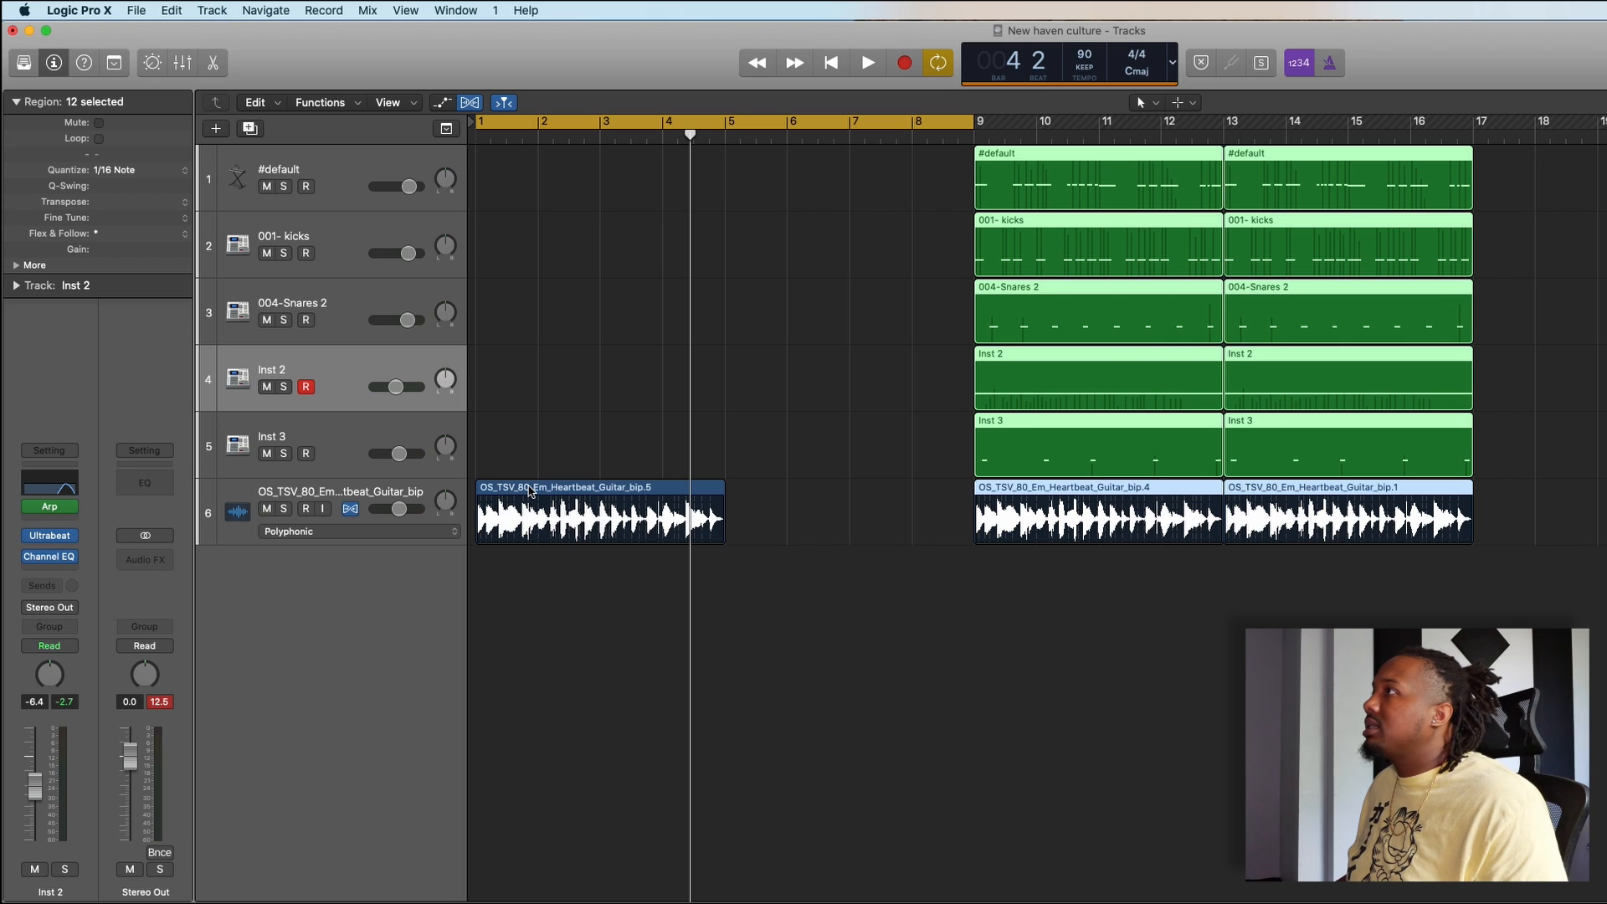
- Copy the guitar loop region from bar 1 to bar 5 and set the cycle range to bars 5 through 9
left_click_drag(530, 492, 779, 494)
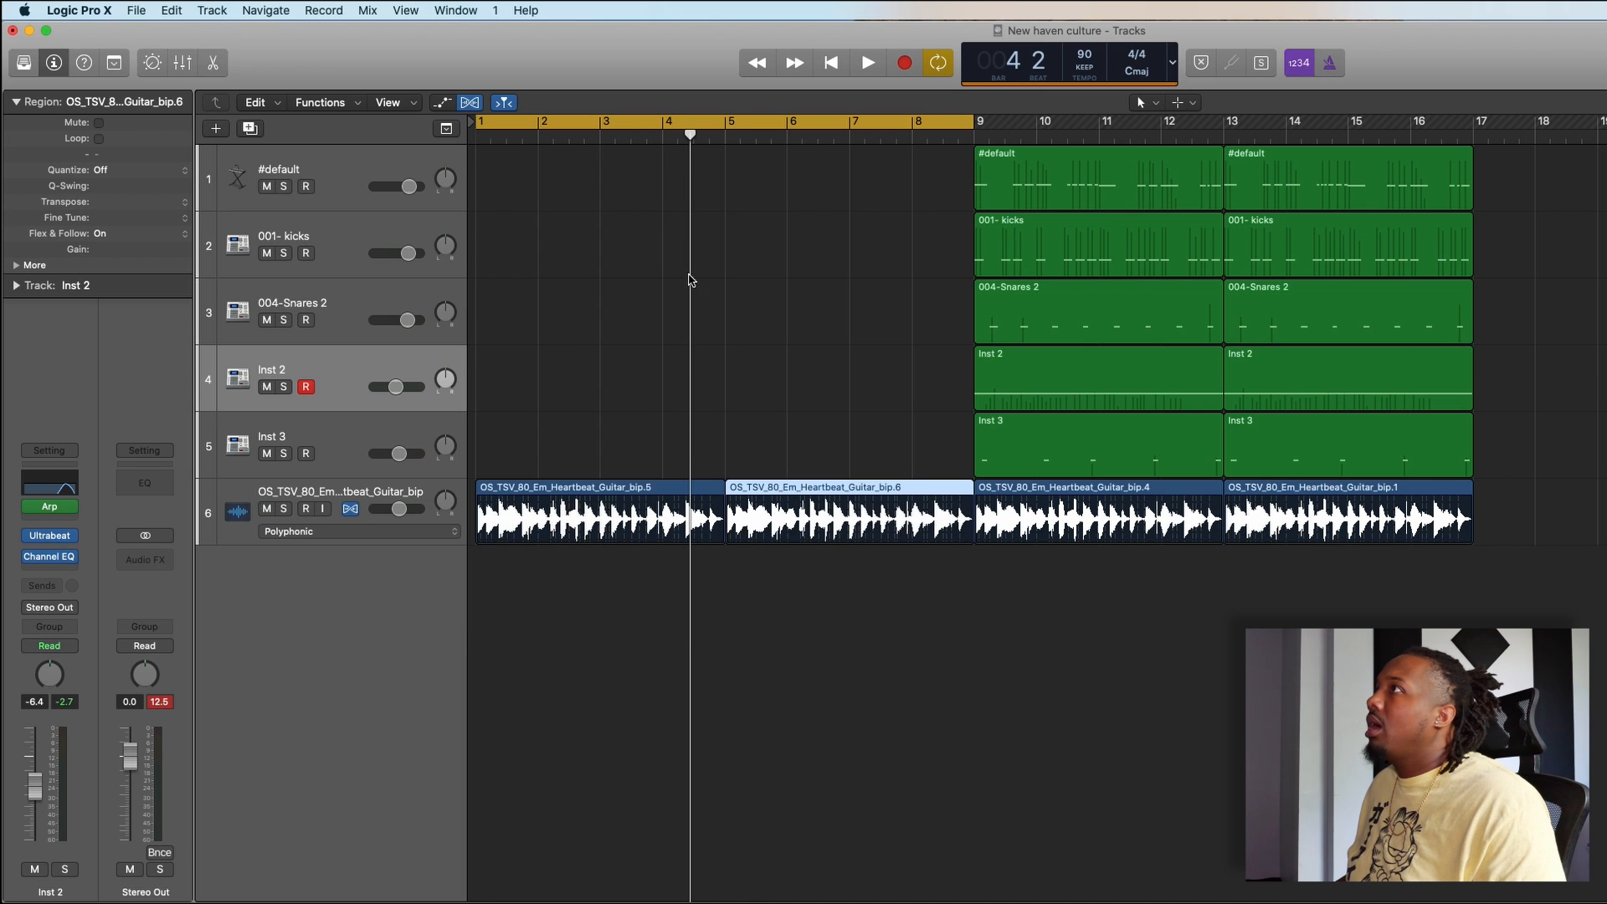
left_click_drag(480, 124, 703, 293)
- Create an empty software instrument track below Inst 3 and load the Picked Bass sound from the Bass category
left_click(364, 455)
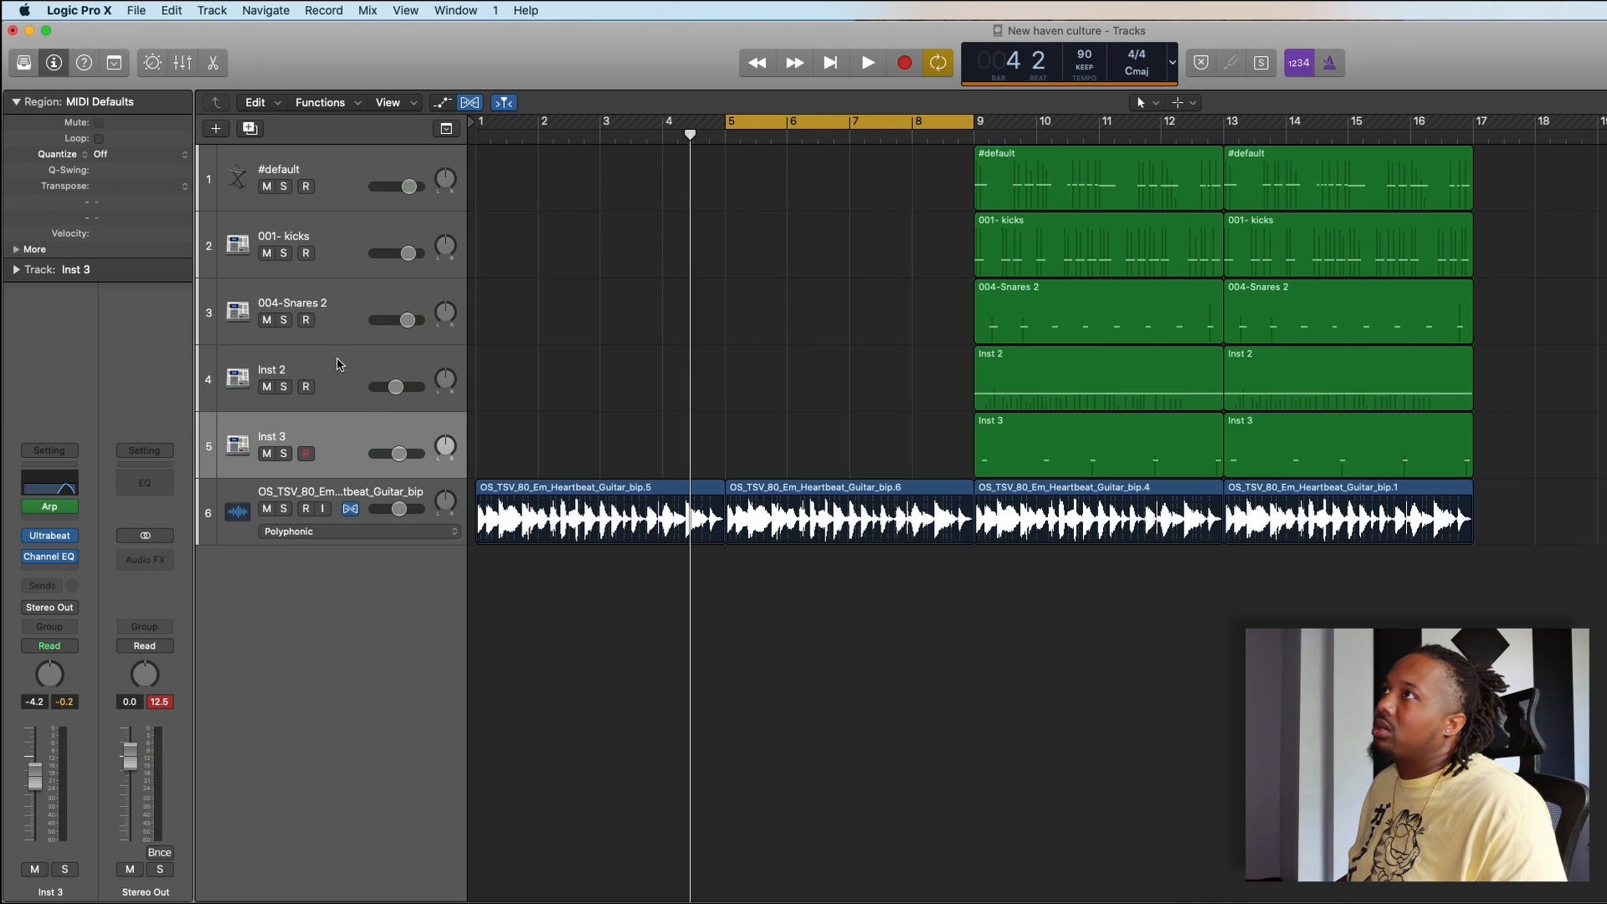
left_click(216, 129)
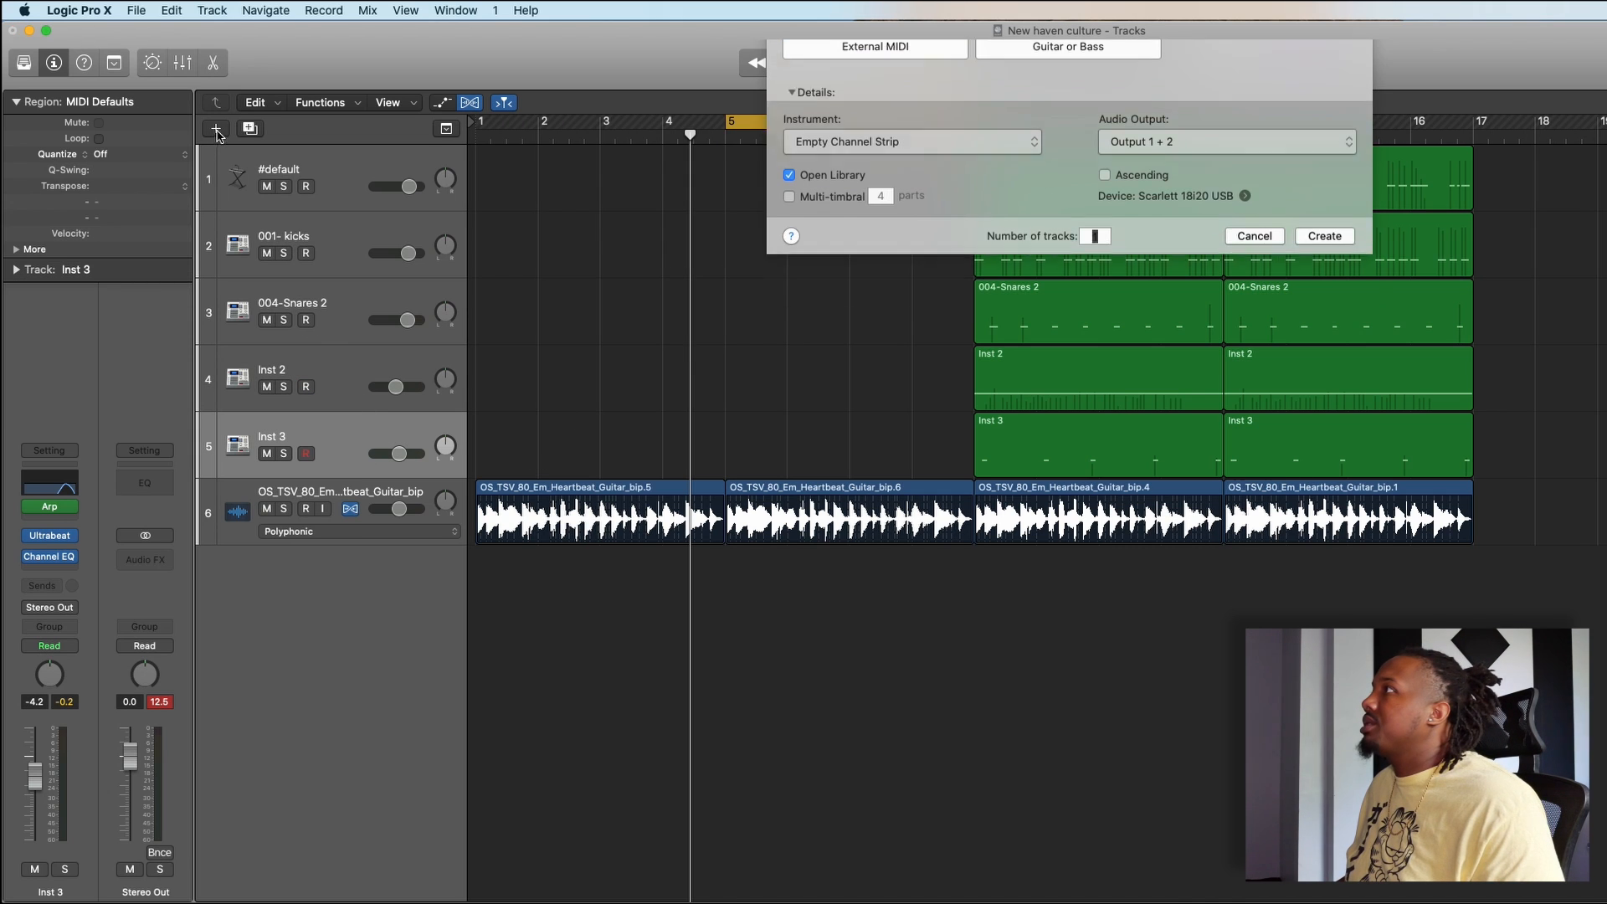
left_click(1325, 297)
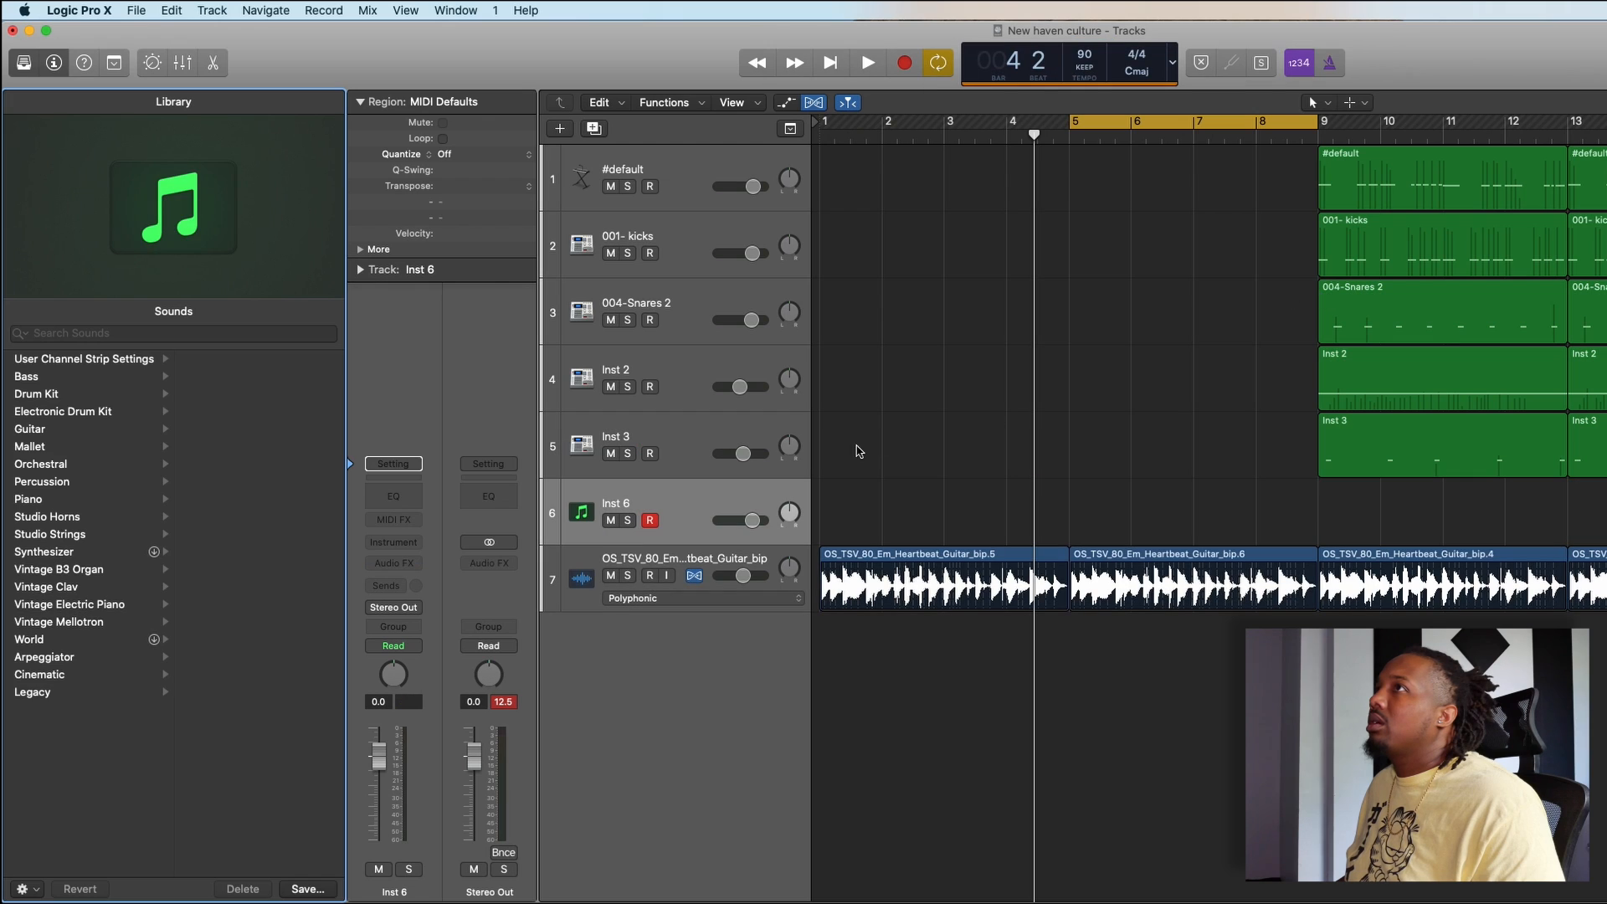
left_click(25, 68)
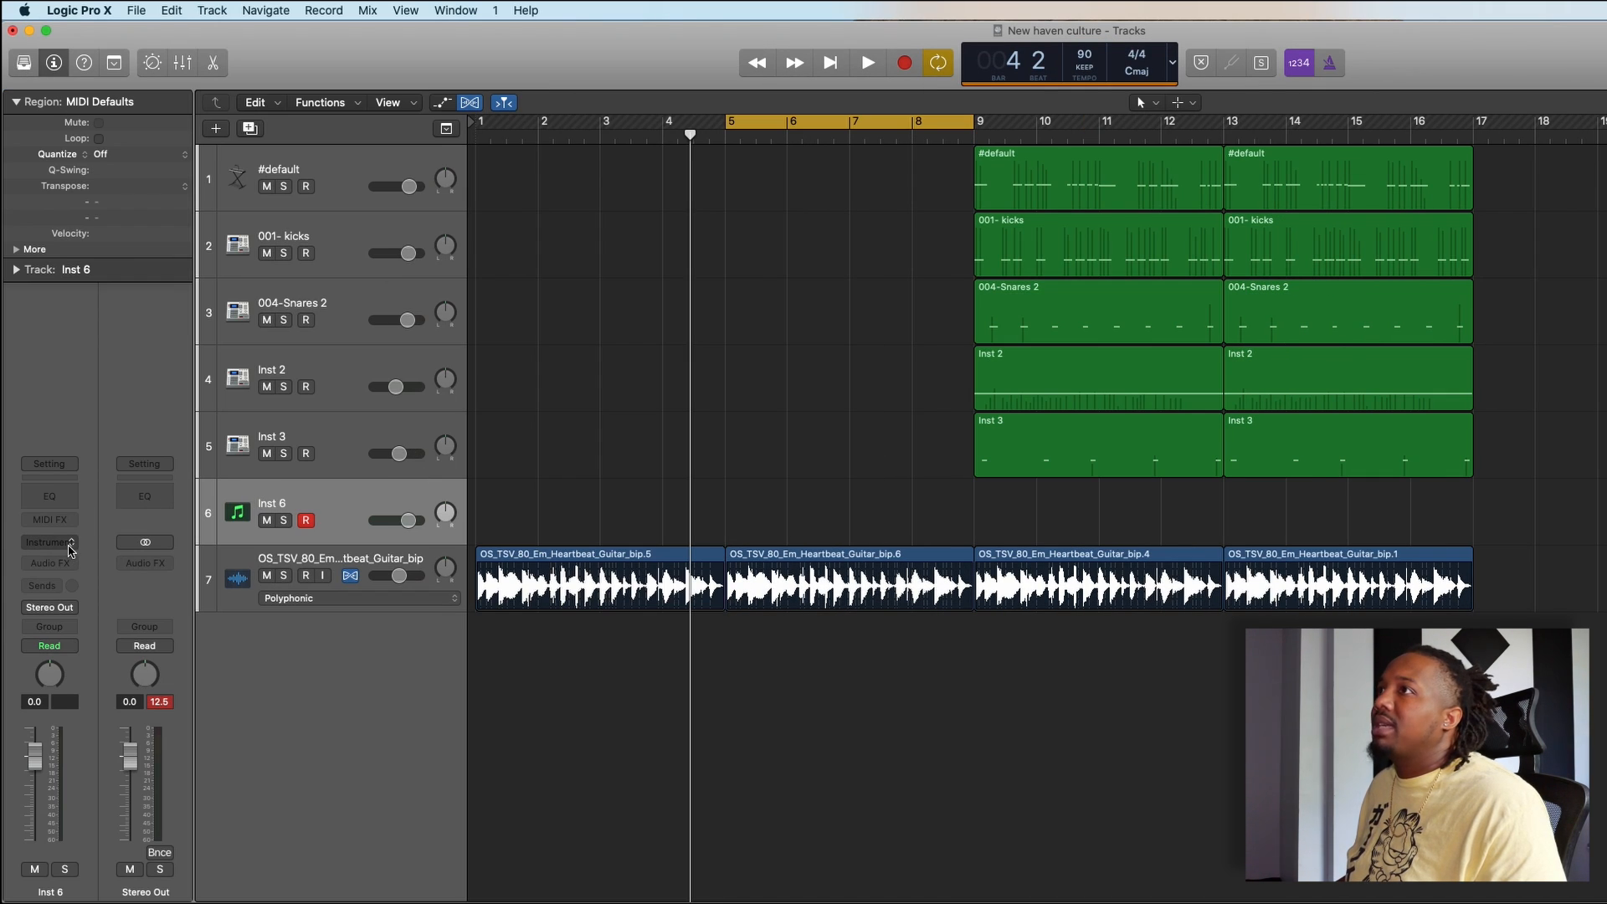
left_click(24, 67)
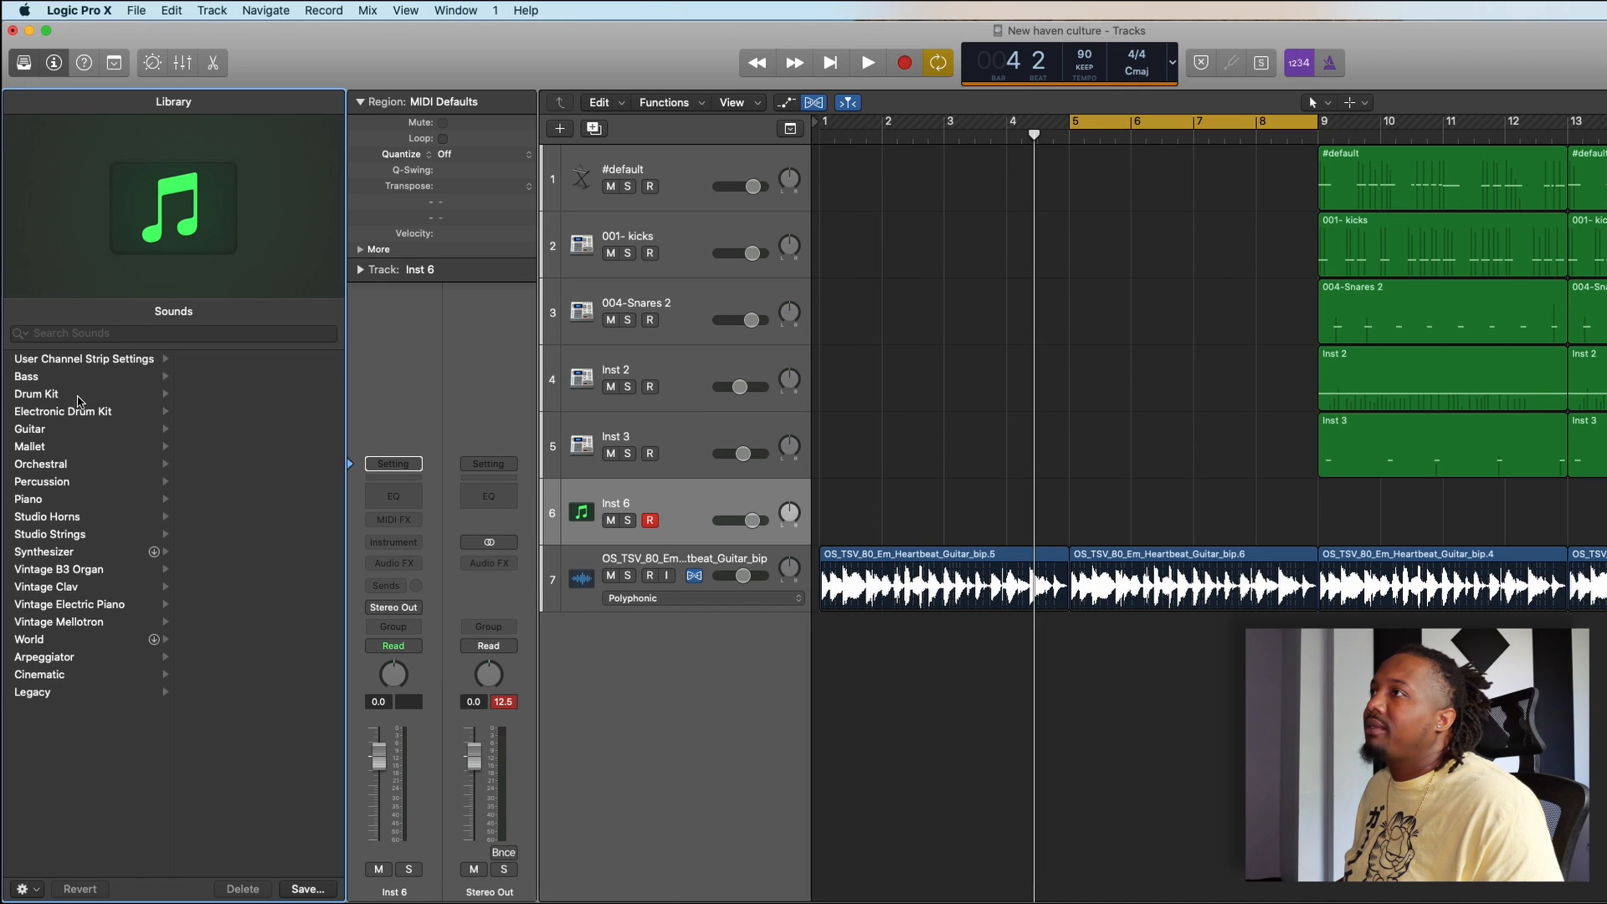
left_click(73, 381)
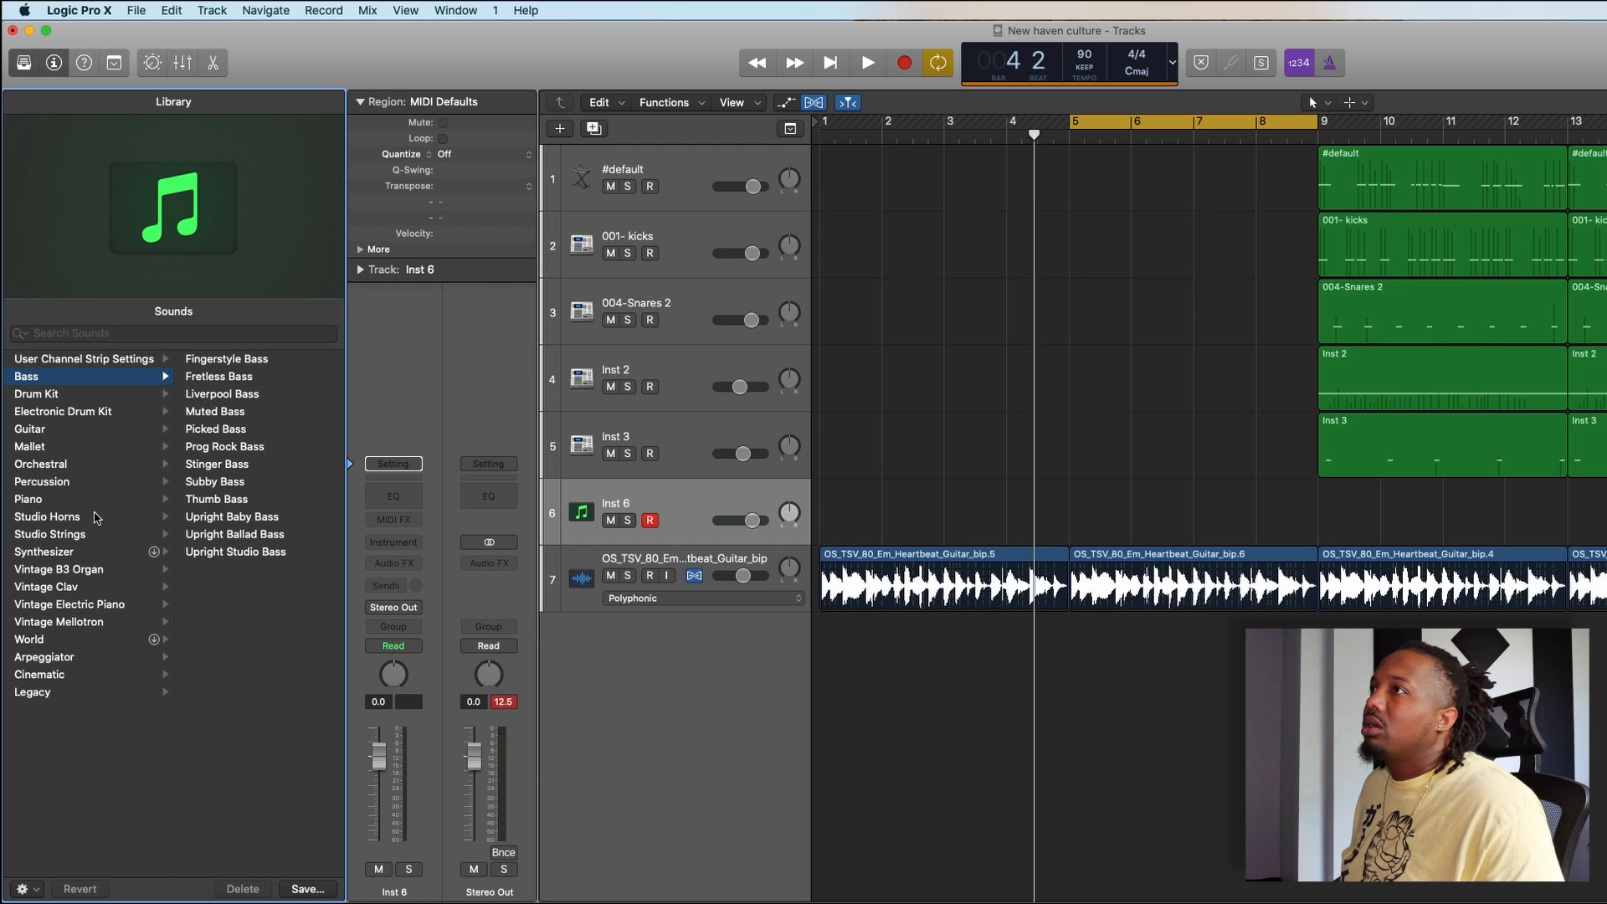
left_click(243, 429)
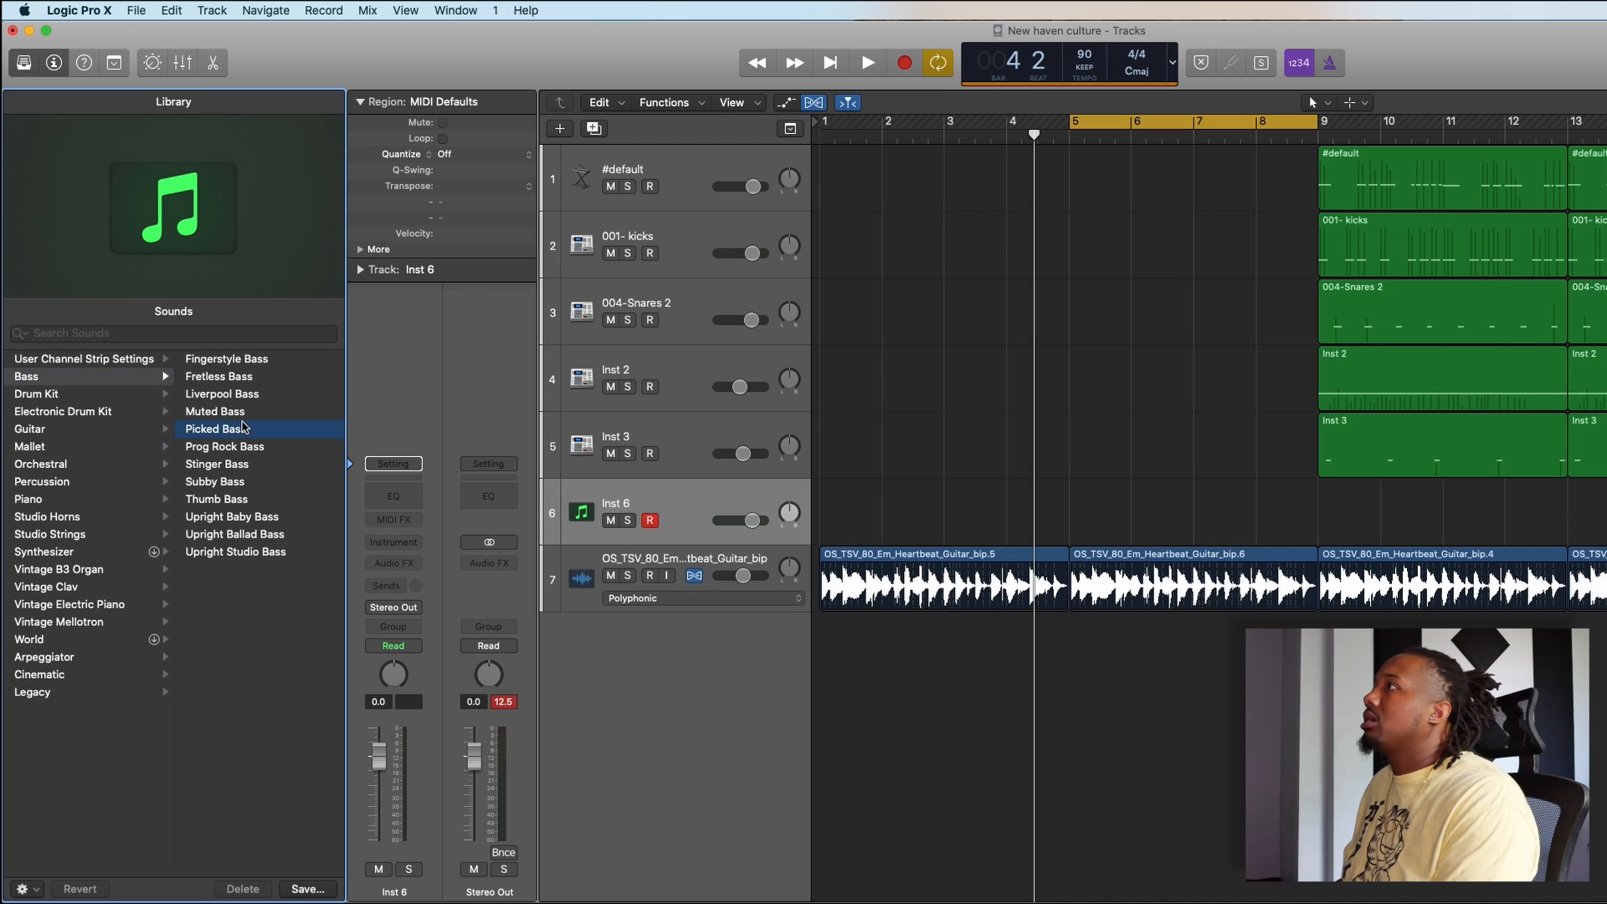
left_click(1087, 313)
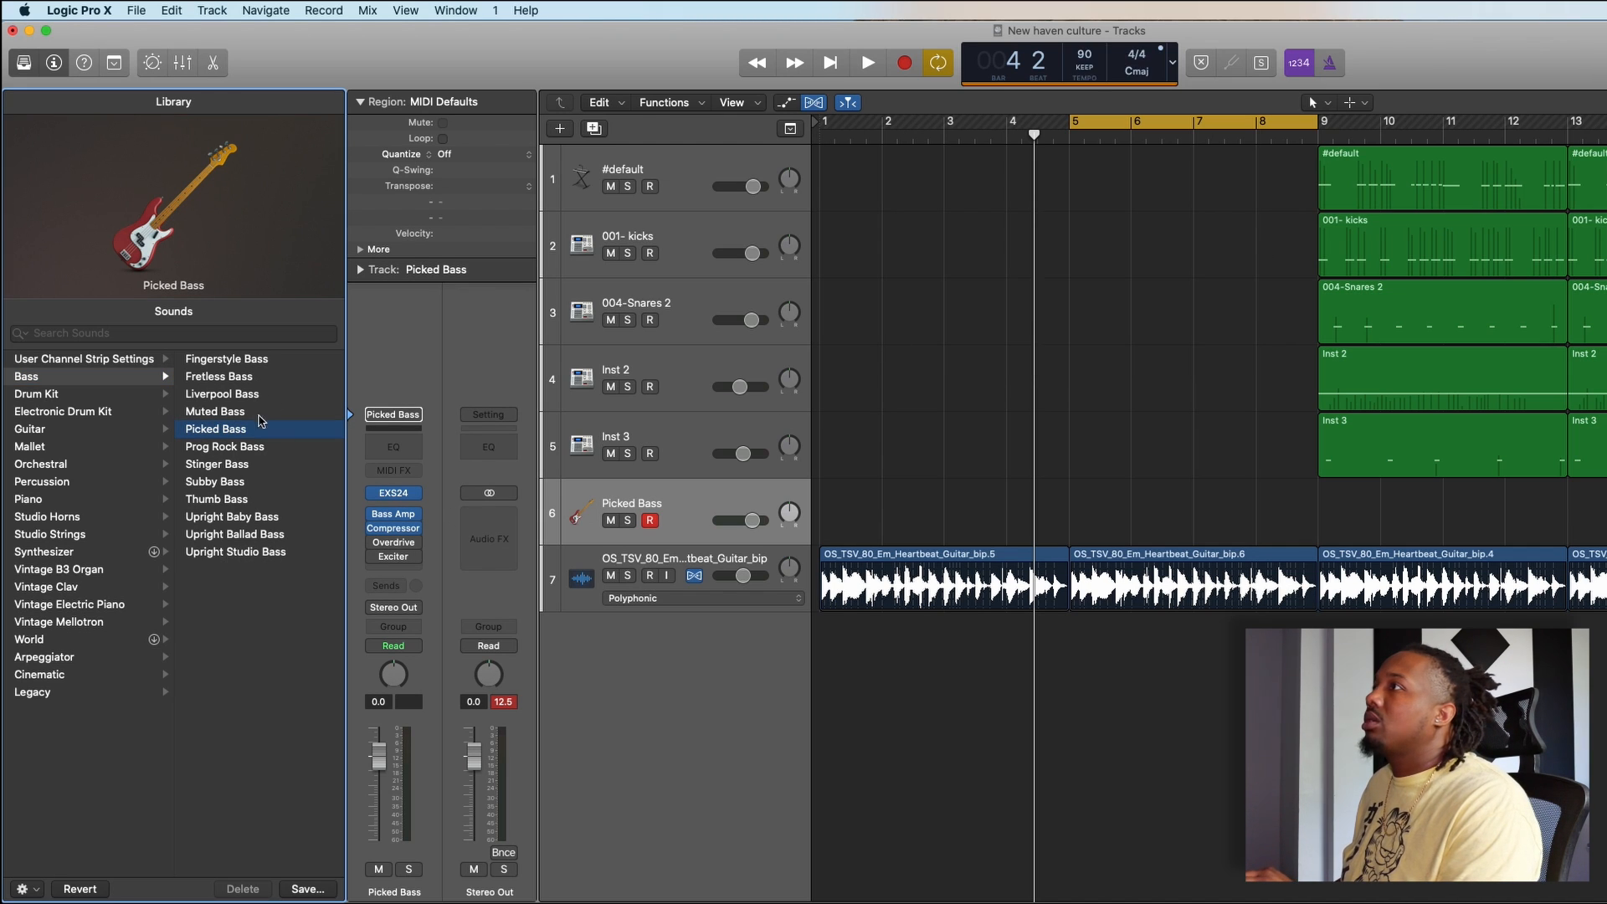
- Delete the Picked Bass track and select the Inst 3 track
left_click(678, 514)
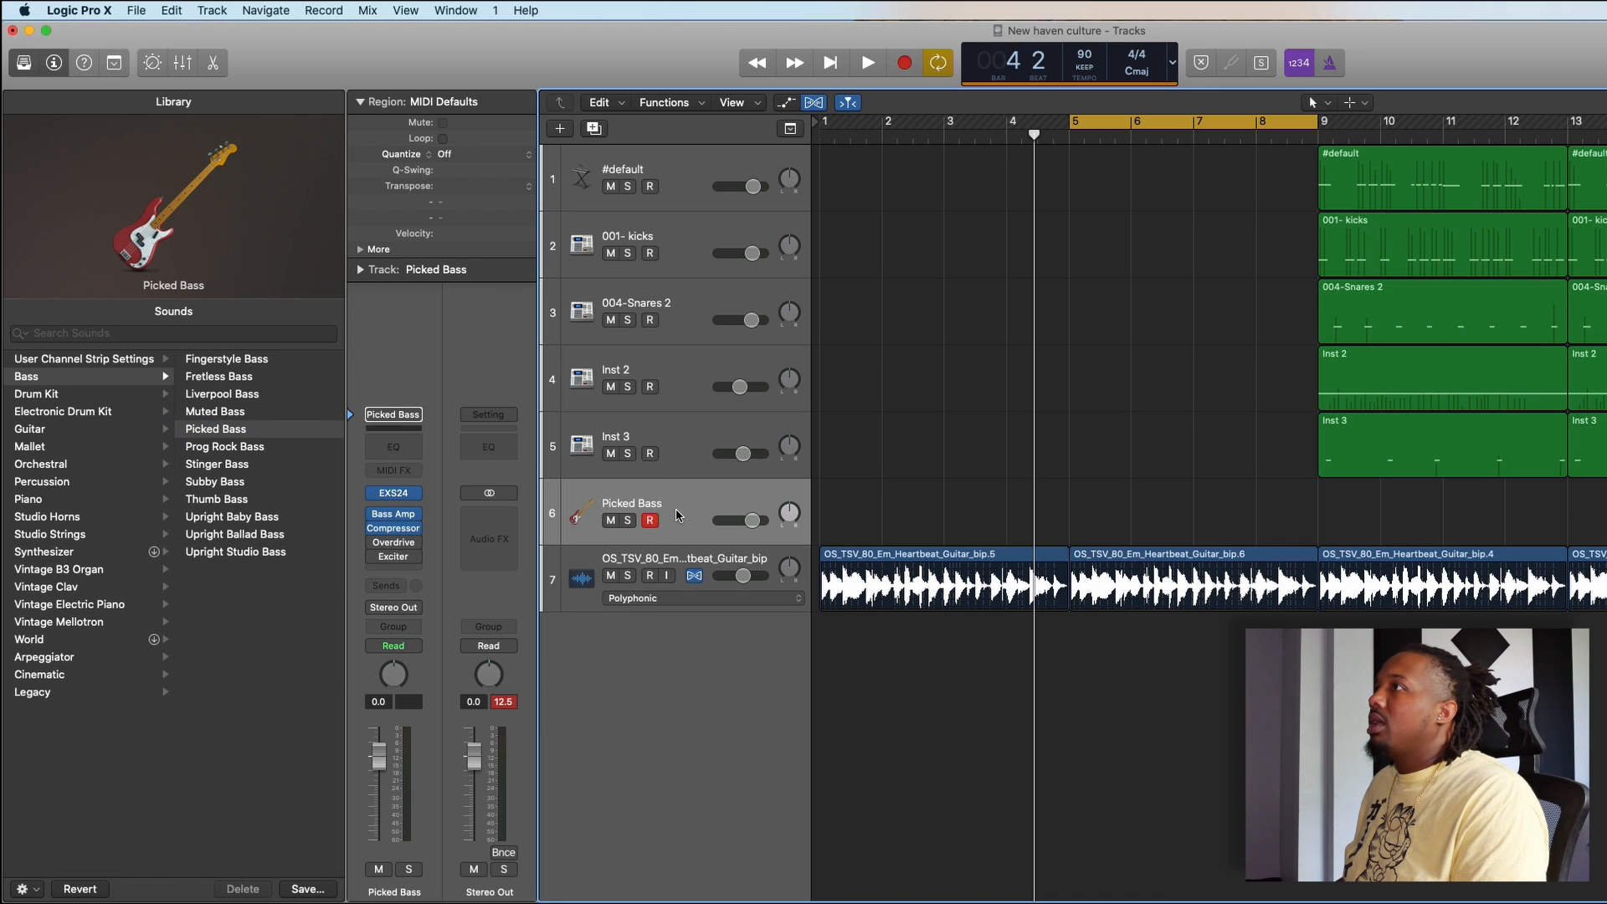
key("super+BackSpace")
key("Up")
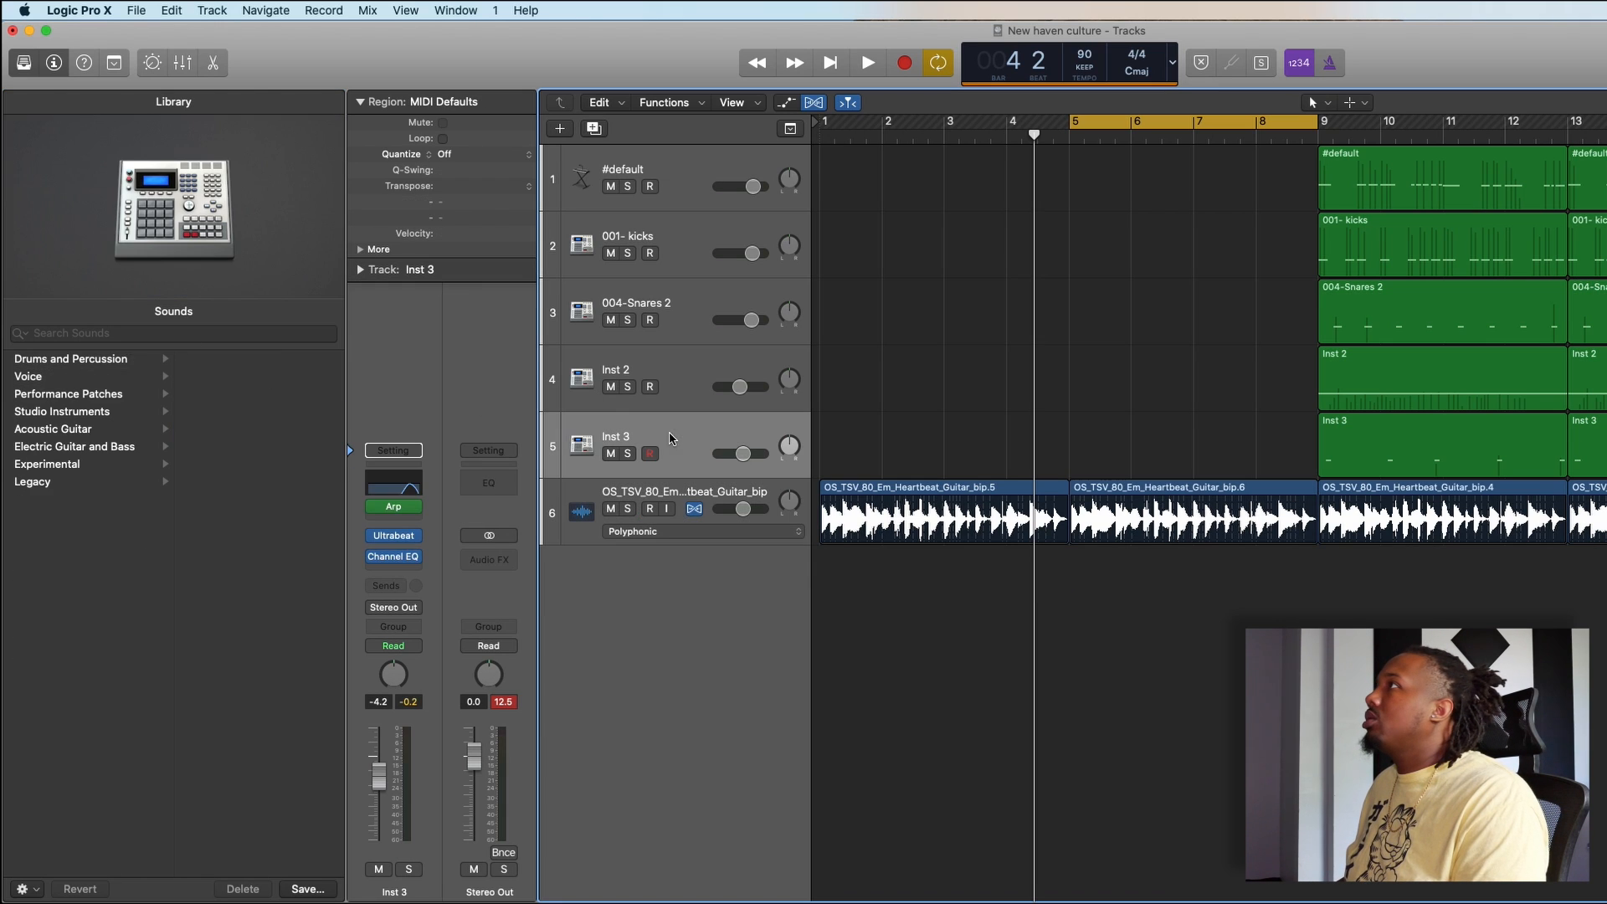
- Create a software instrument track with an empty channel strip below Inst 3, hide the Library and insert Trilian in stereo
left_click(591, 130)
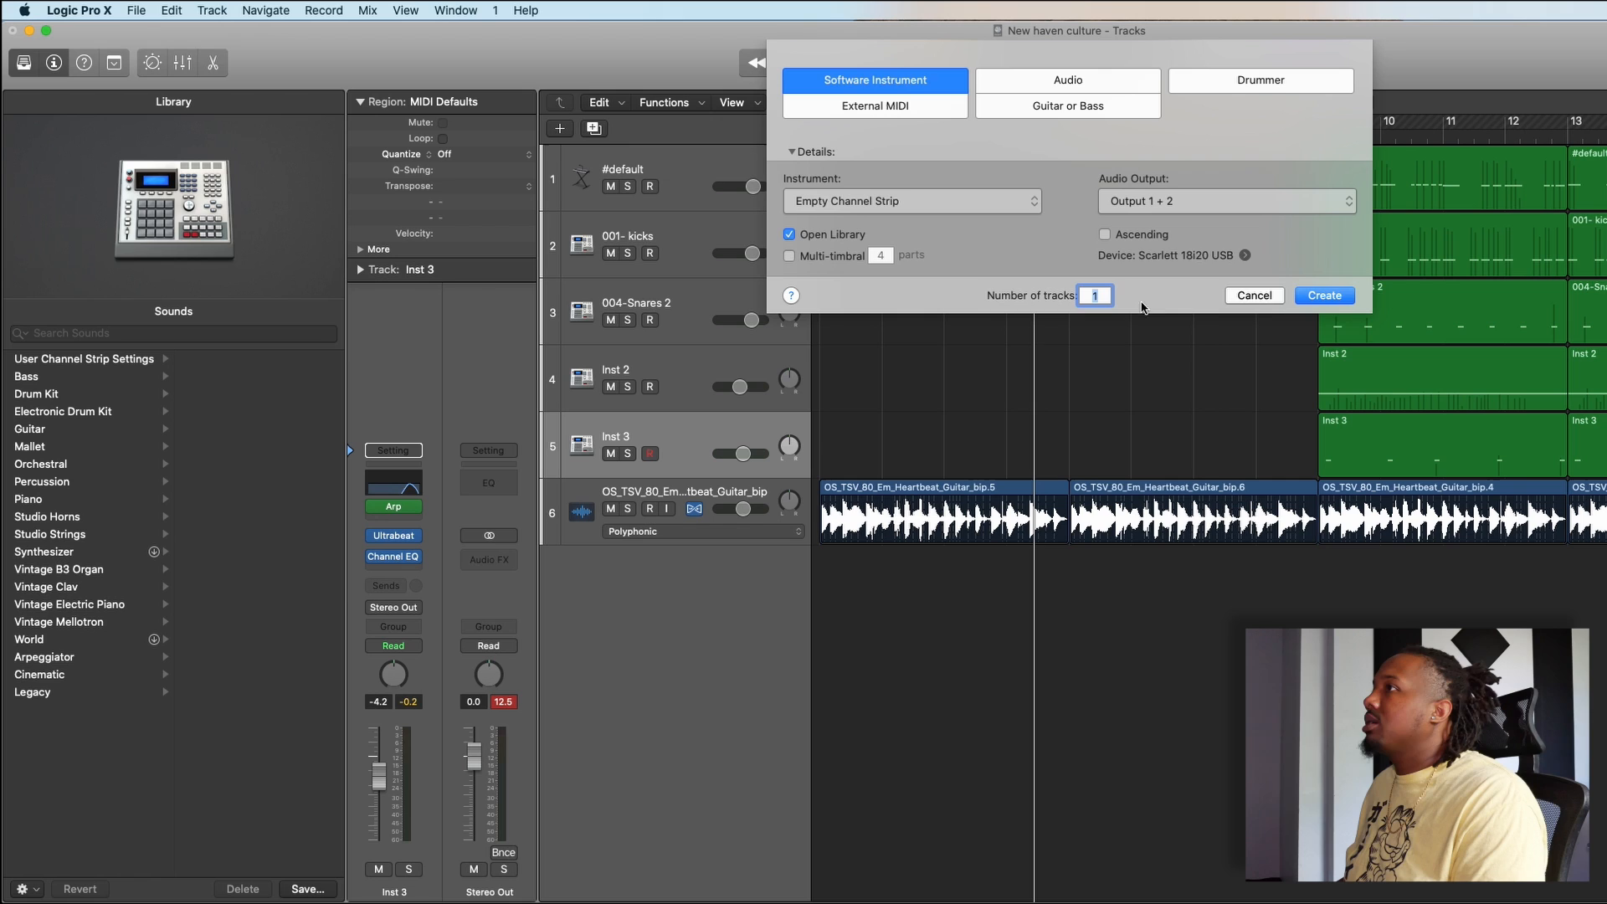
left_click(1312, 298)
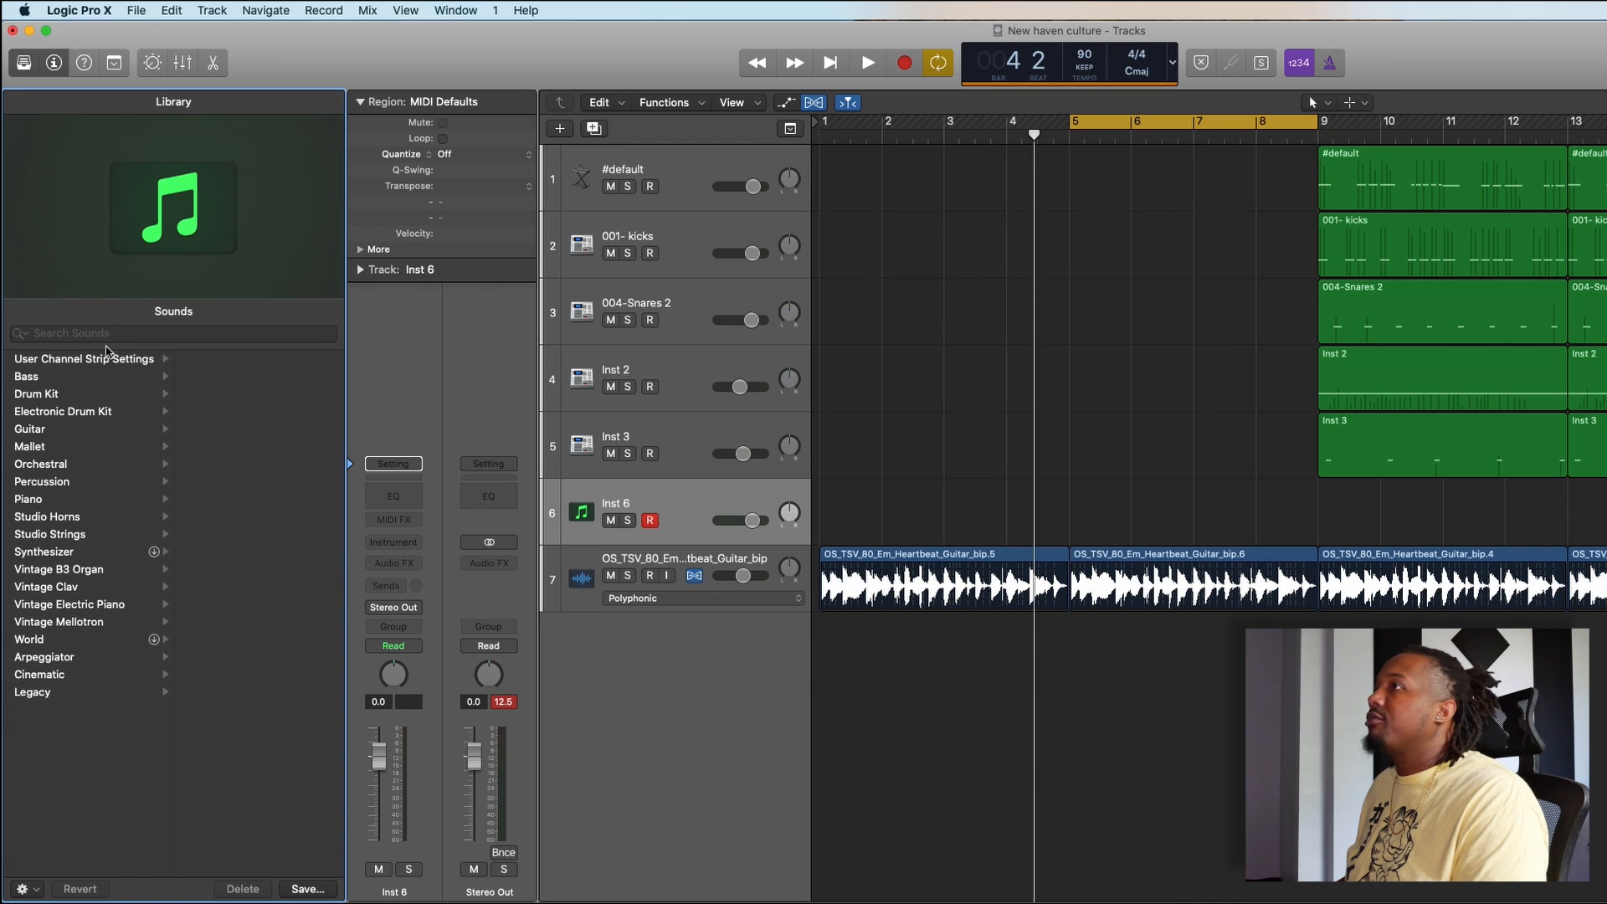
left_click(24, 64)
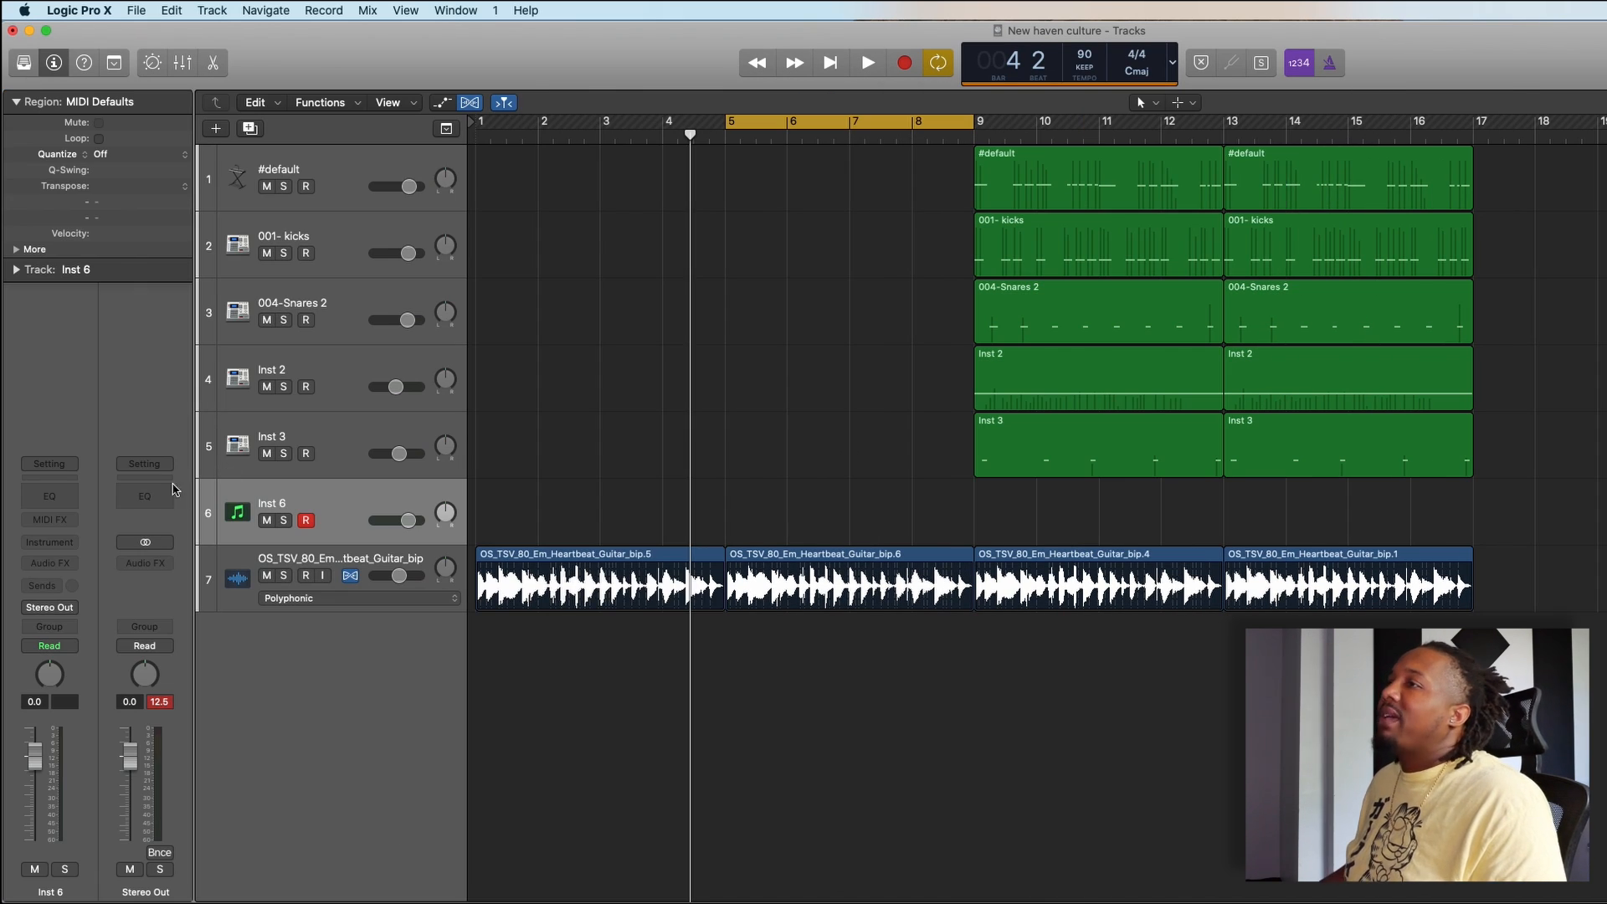
left_click(73, 543)
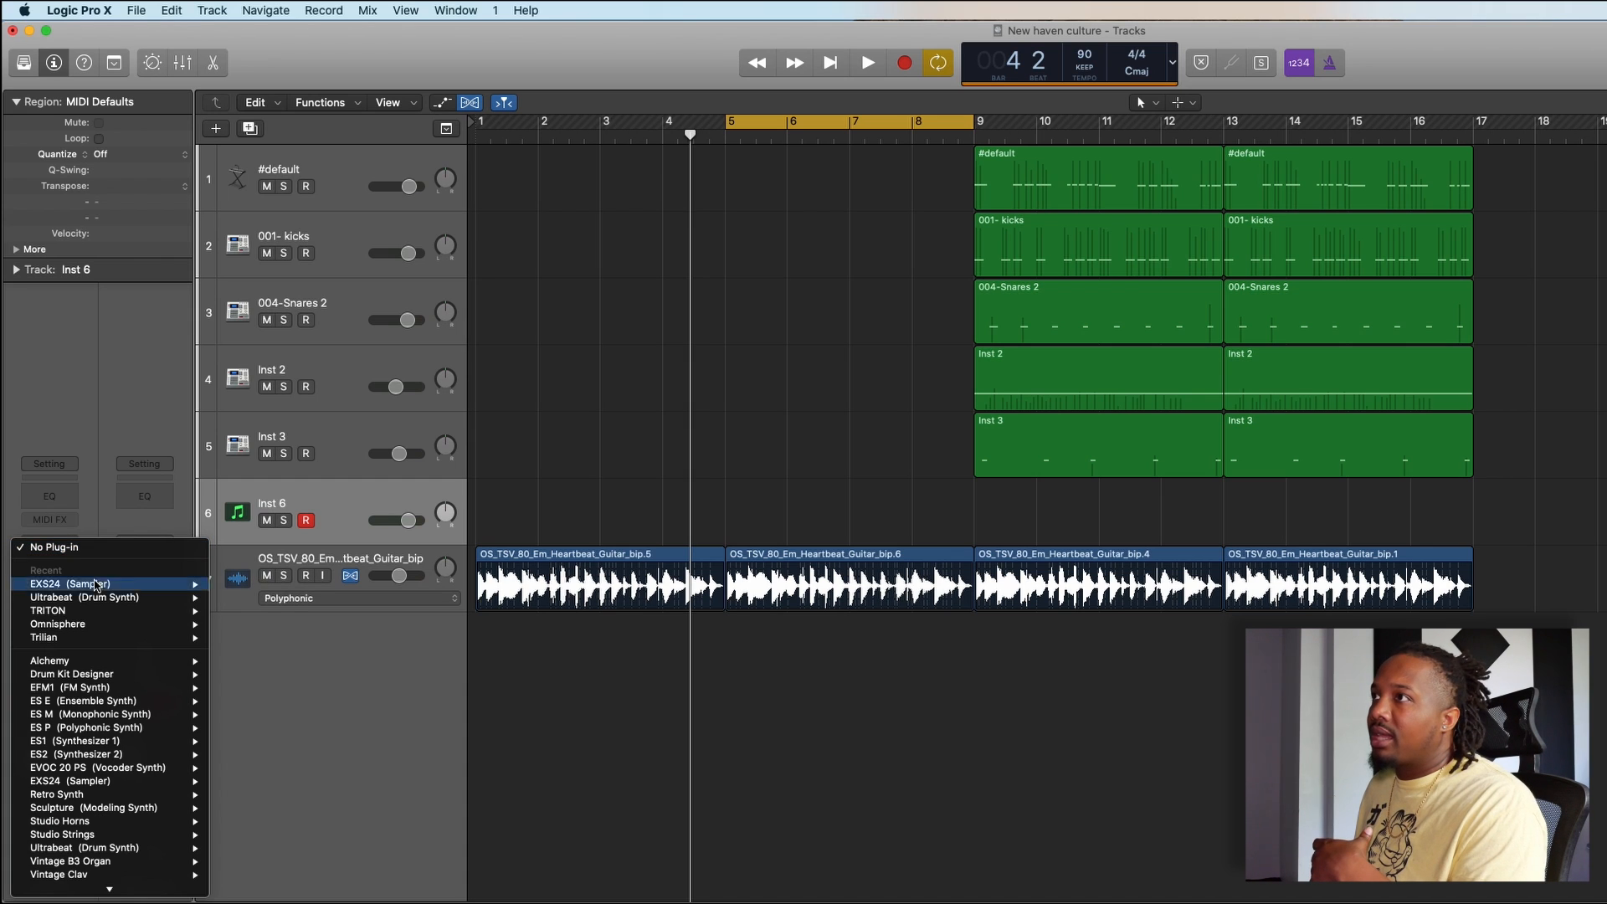
mouse_move(145, 642)
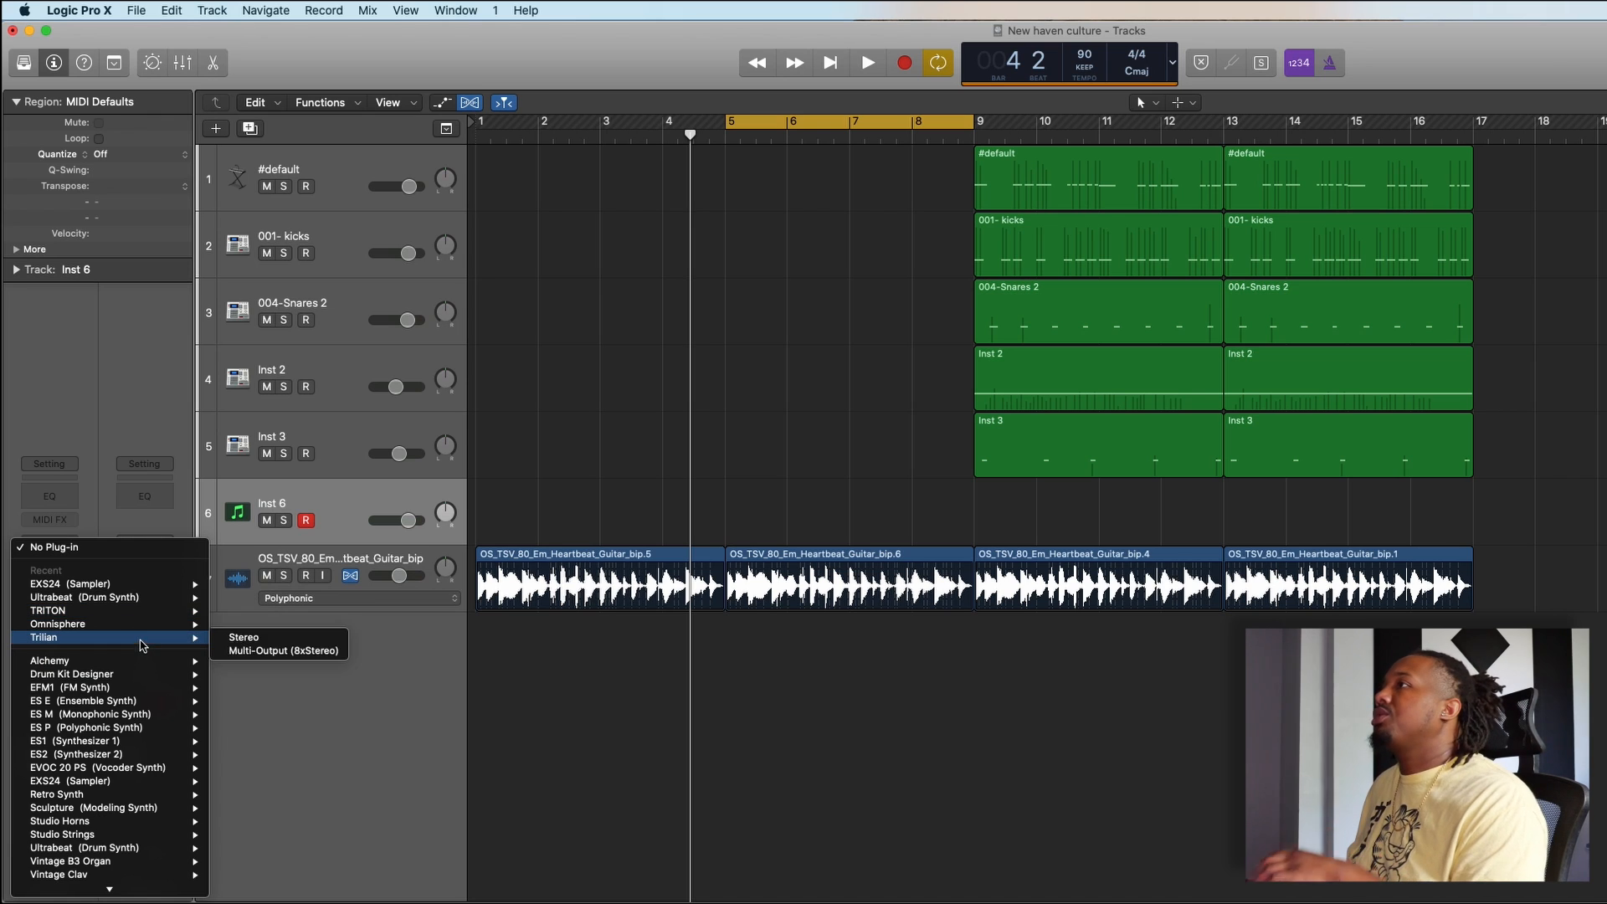
left_click(243, 638)
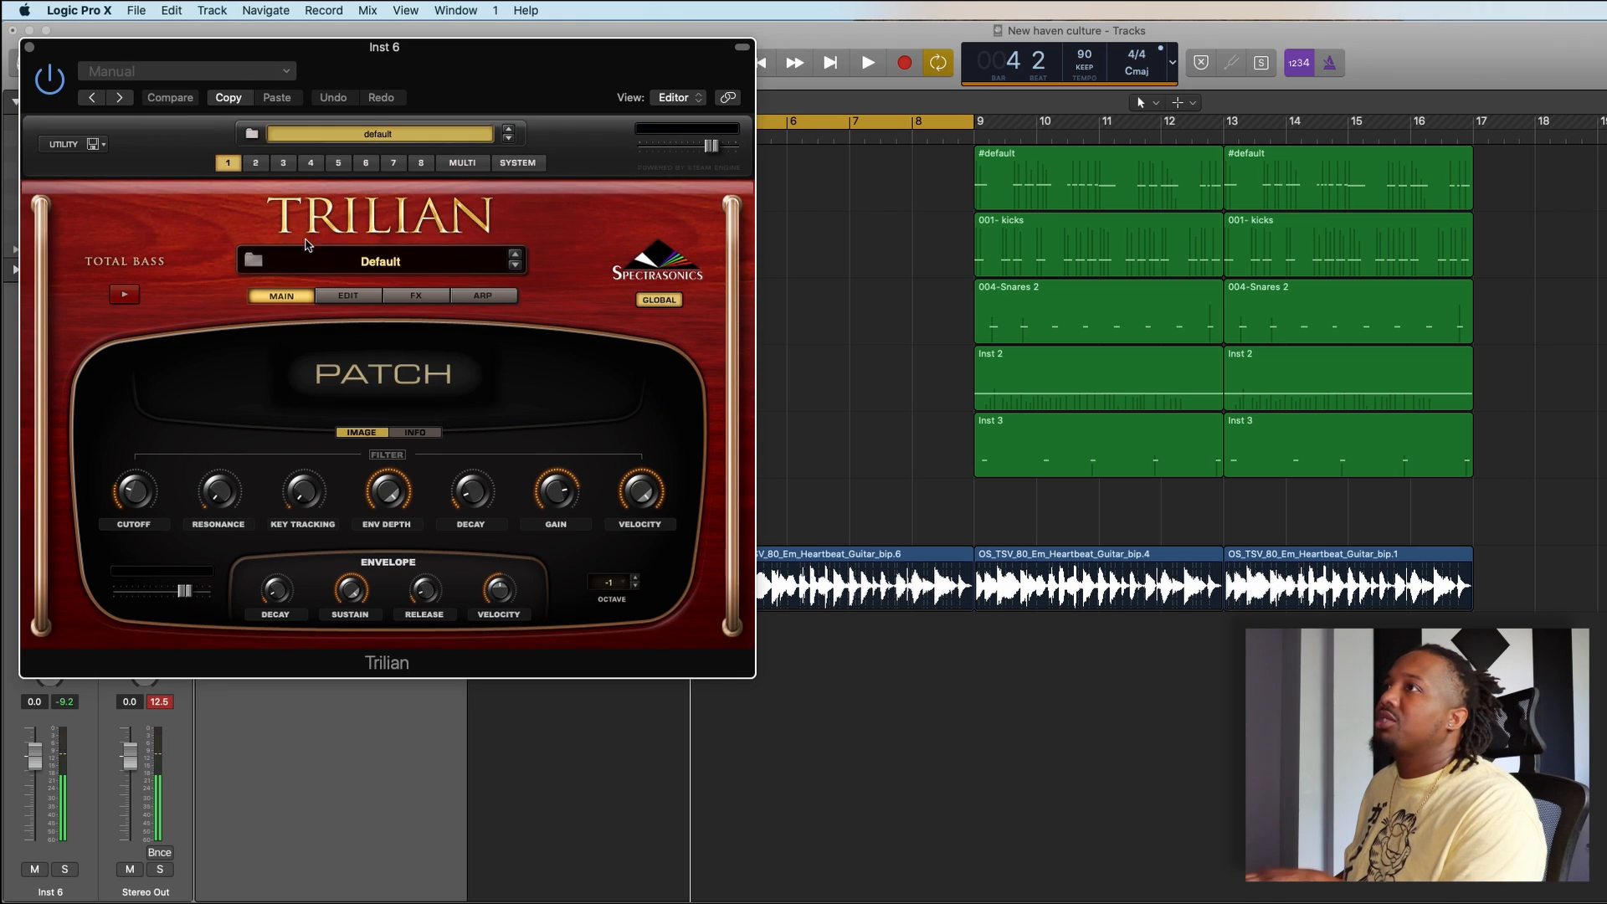
- Load the Big Boy OSCar patch from Trilian's Synth Bass category, type Soft and Warm, and close the plug-in window
left_click(256, 261)
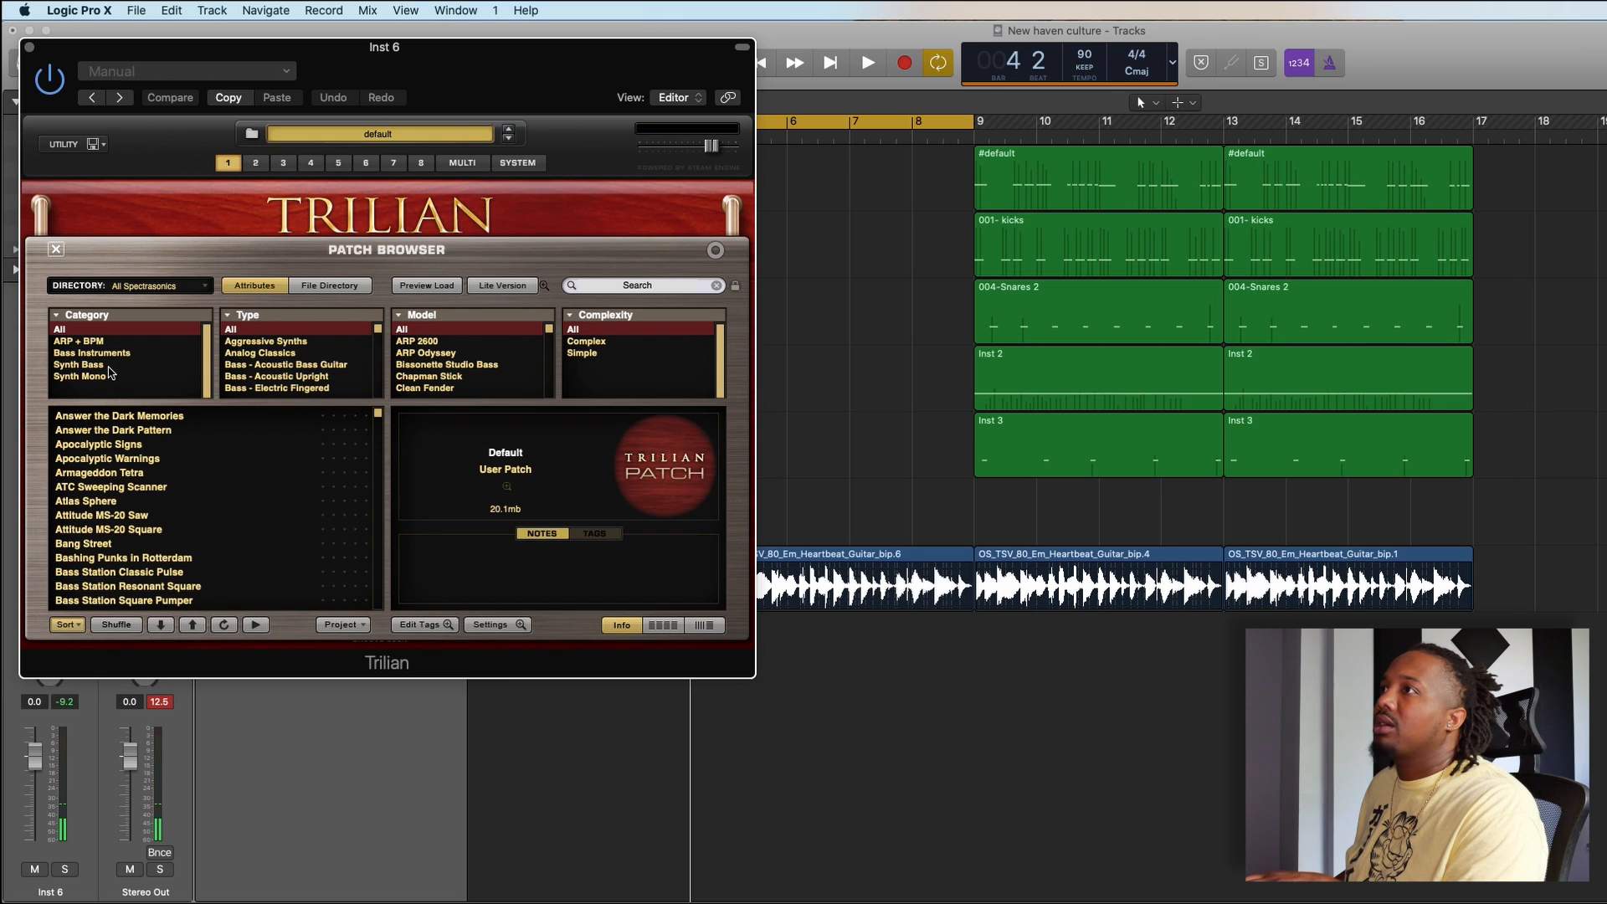
left_click(84, 365)
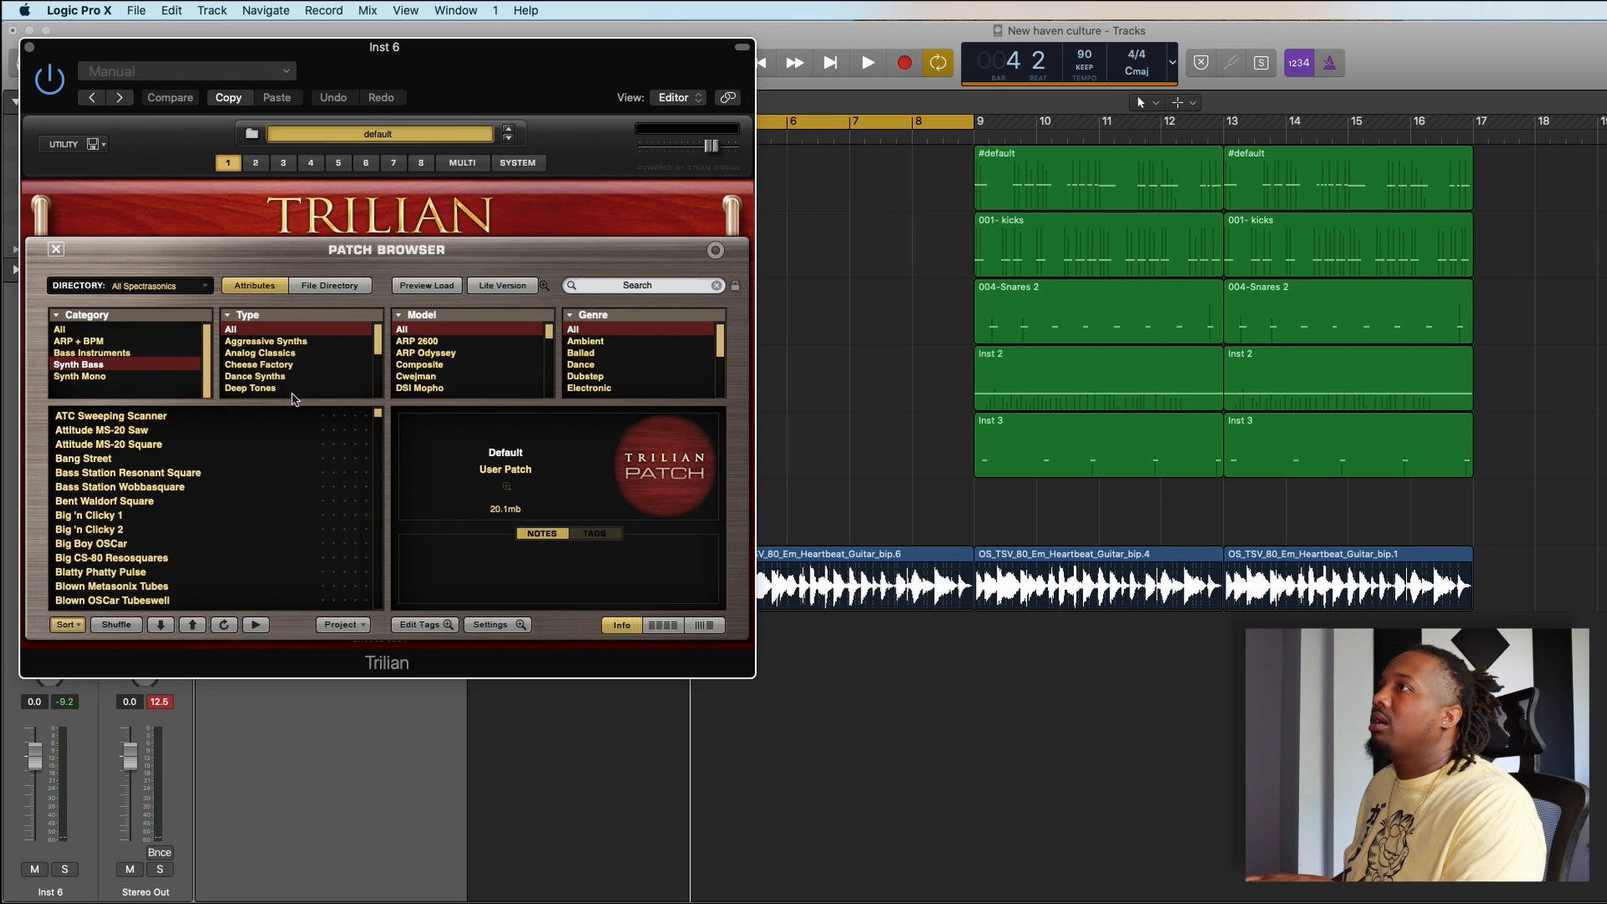
left_click_drag(374, 353, 373, 405)
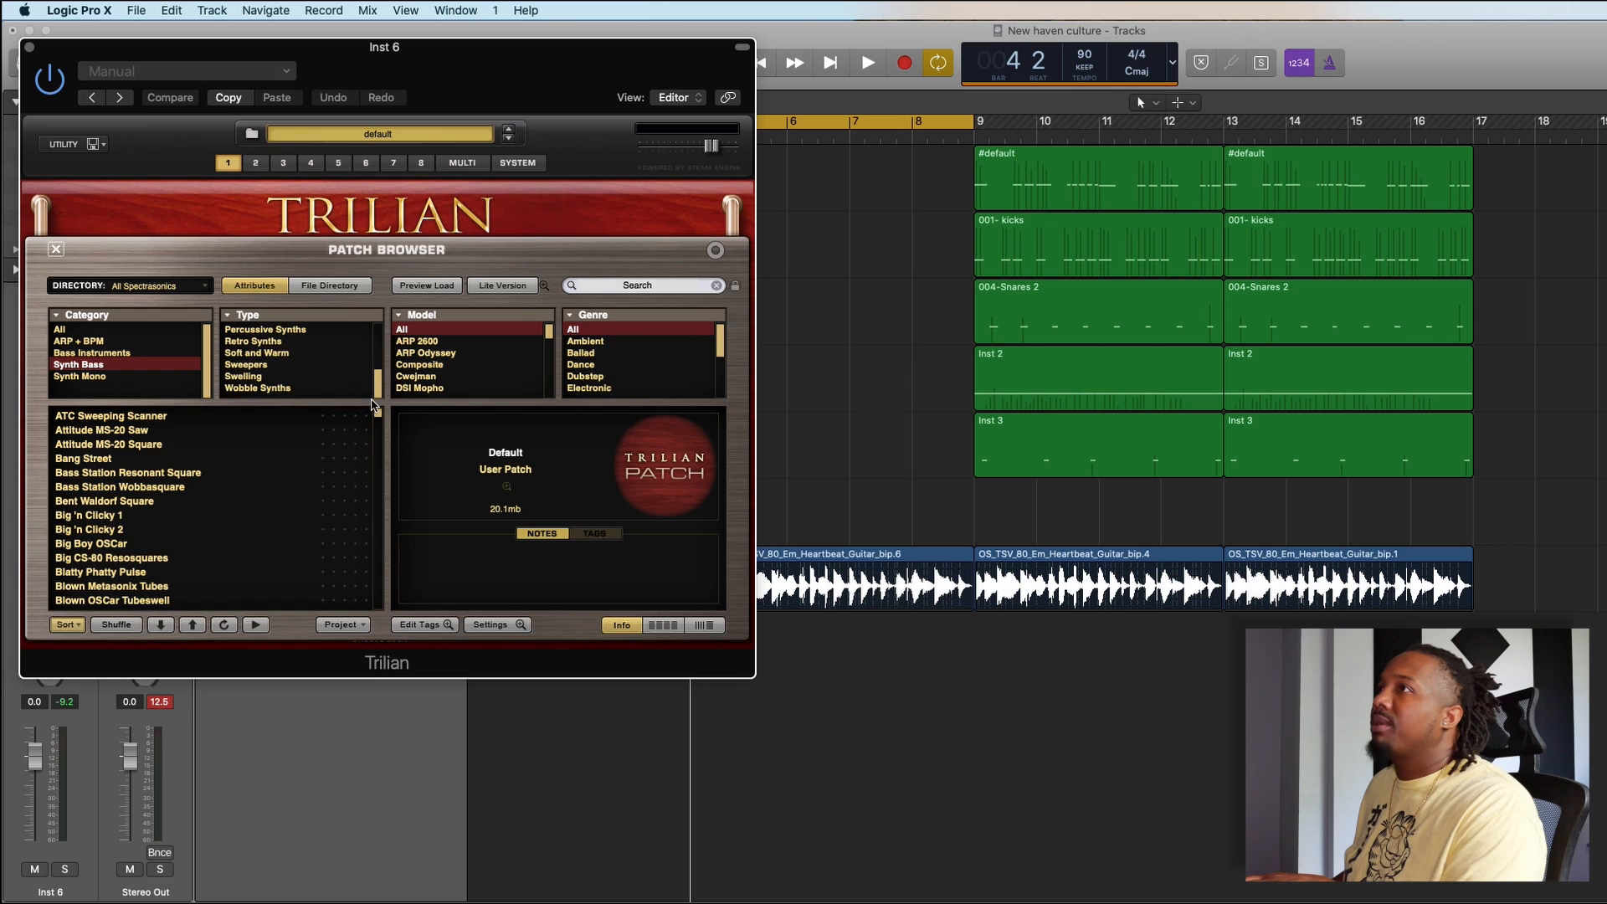
left_click(297, 355)
left_click(158, 416)
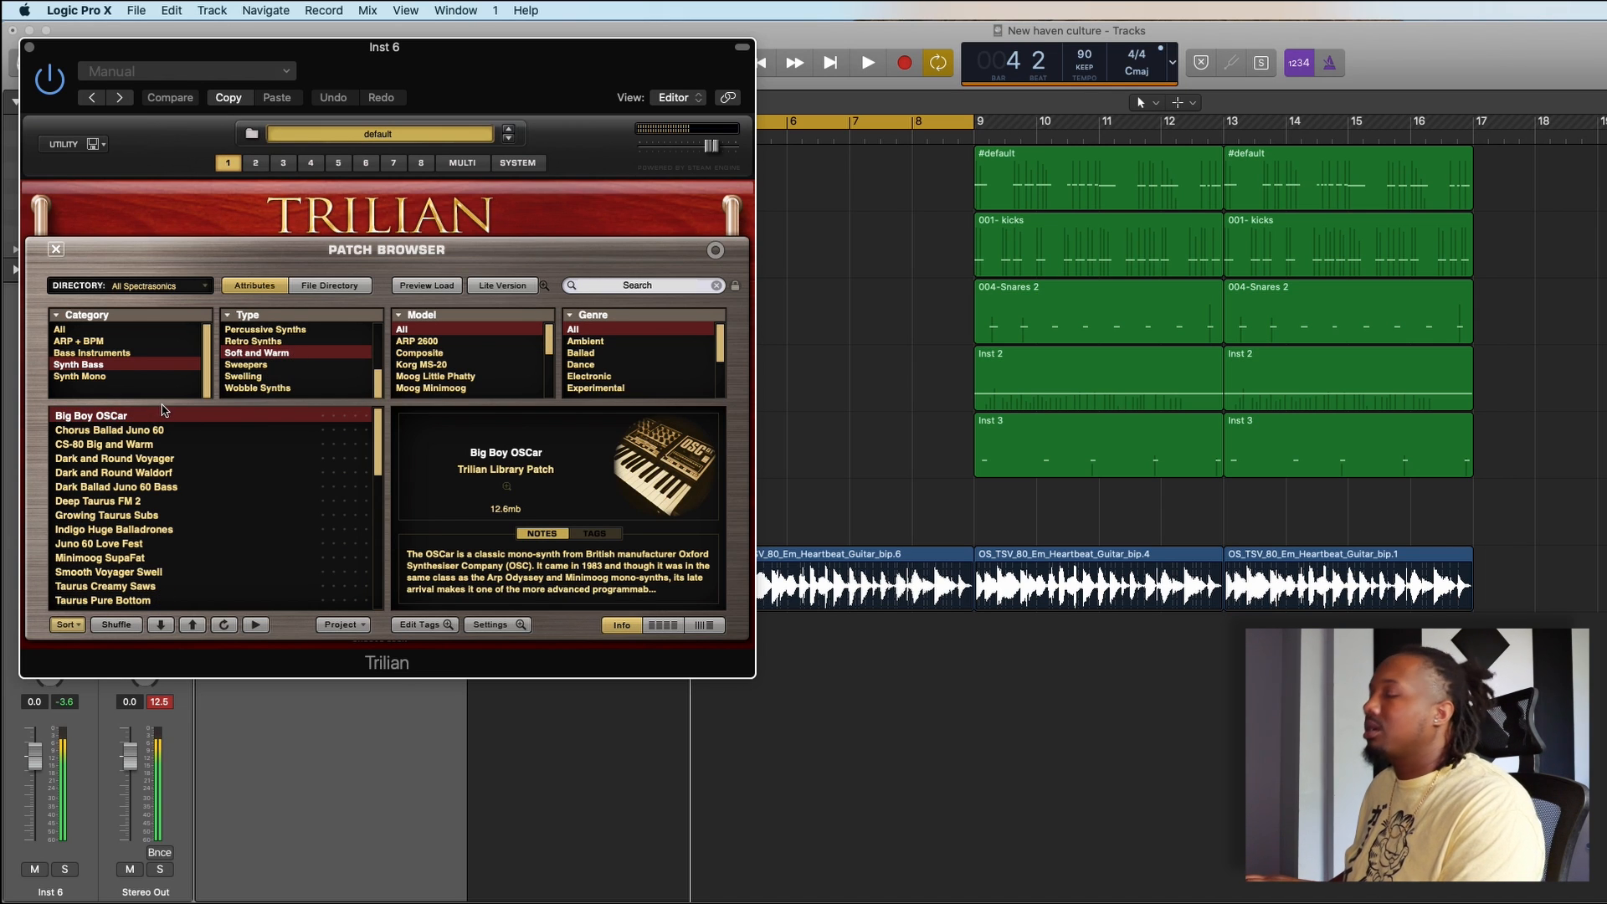
left_click(30, 48)
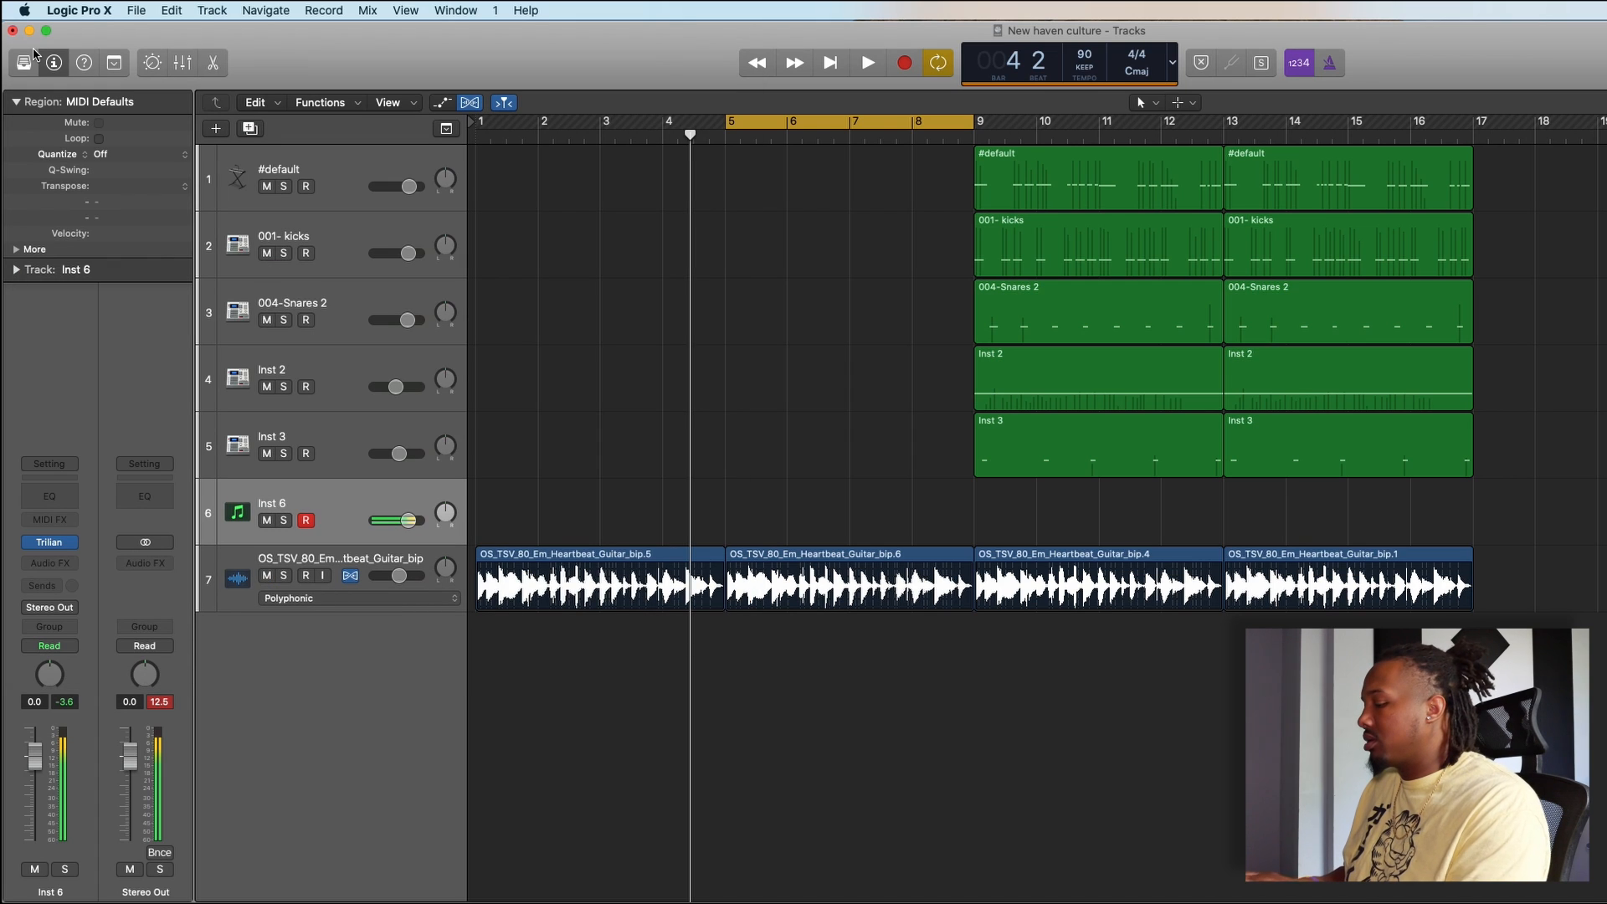
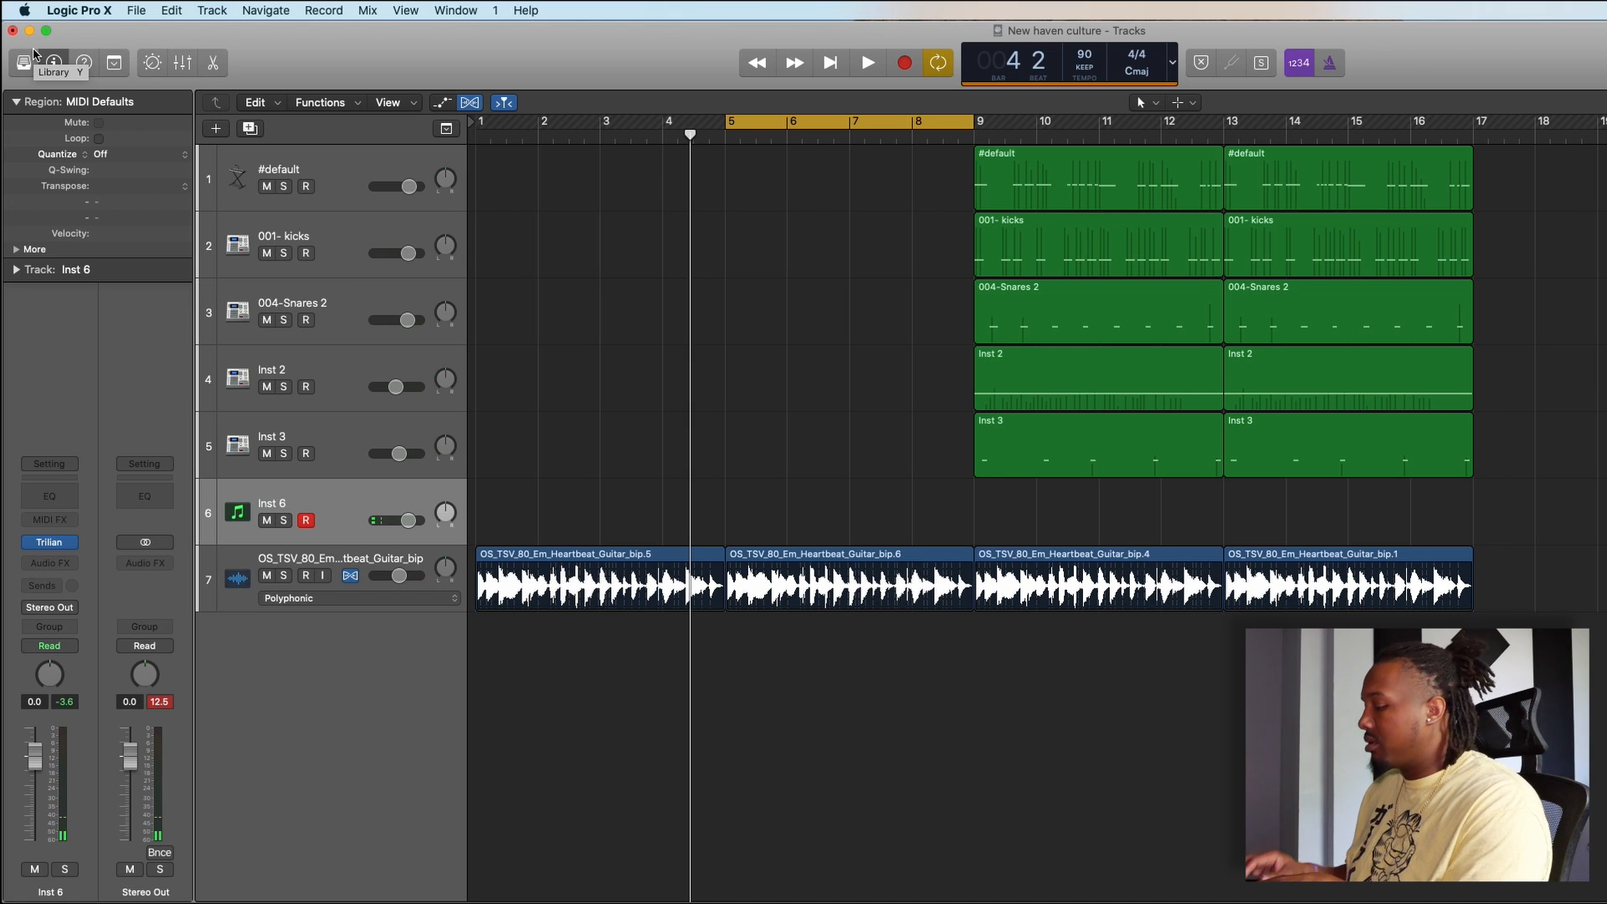
- Record a Trilian bass part on the Inst 6 track from bar 5 to bar 9 and play the recording back
key("space")
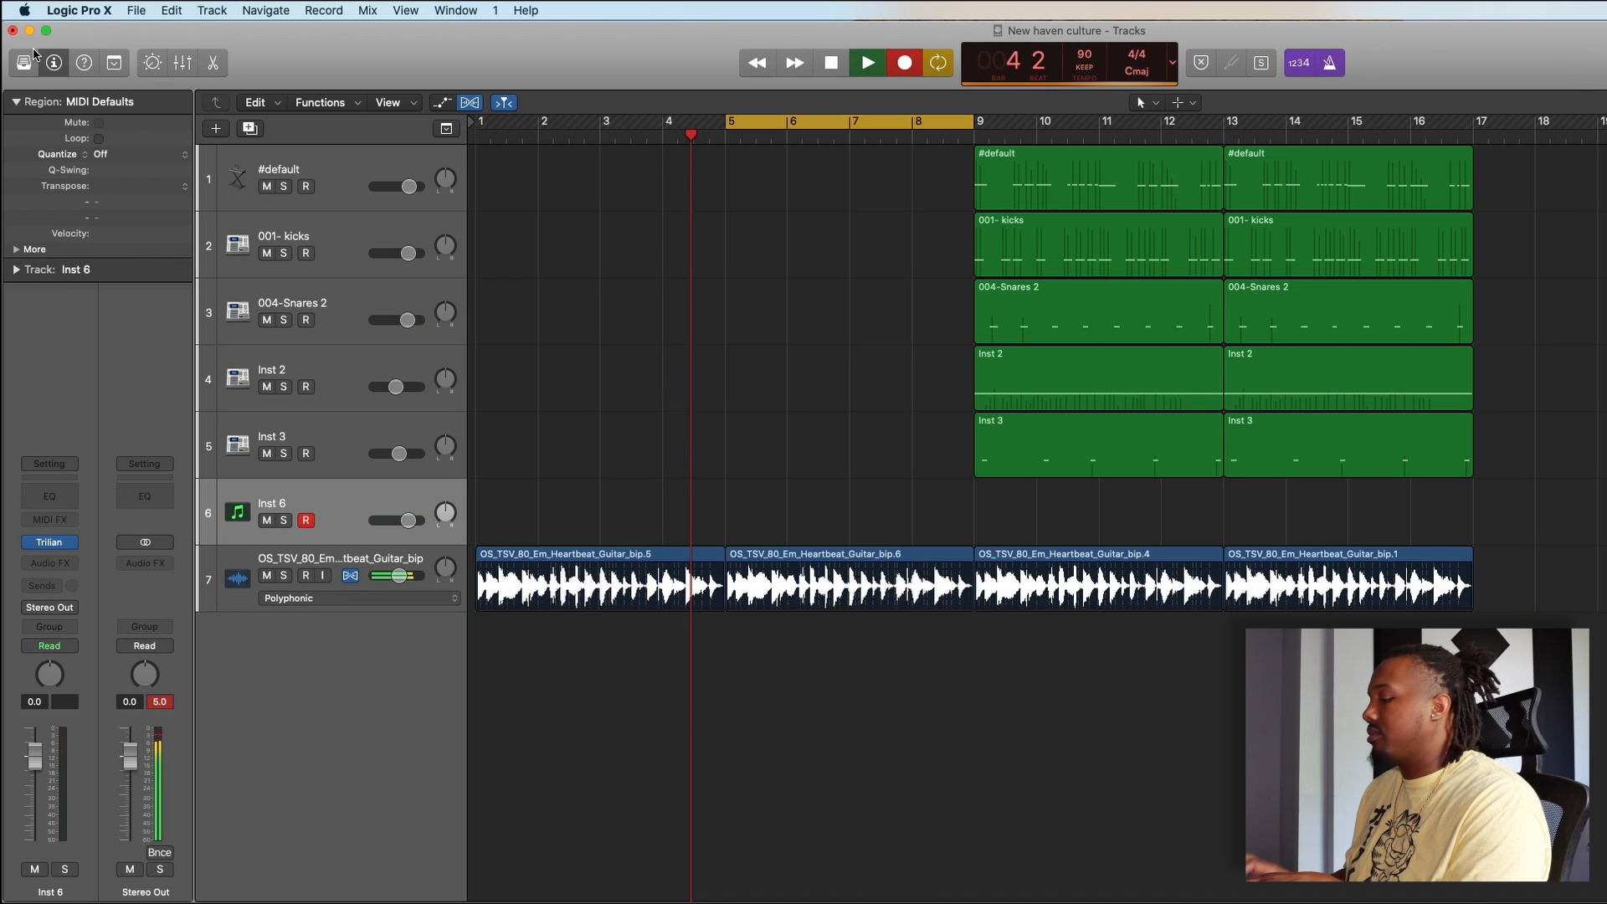
key("r")
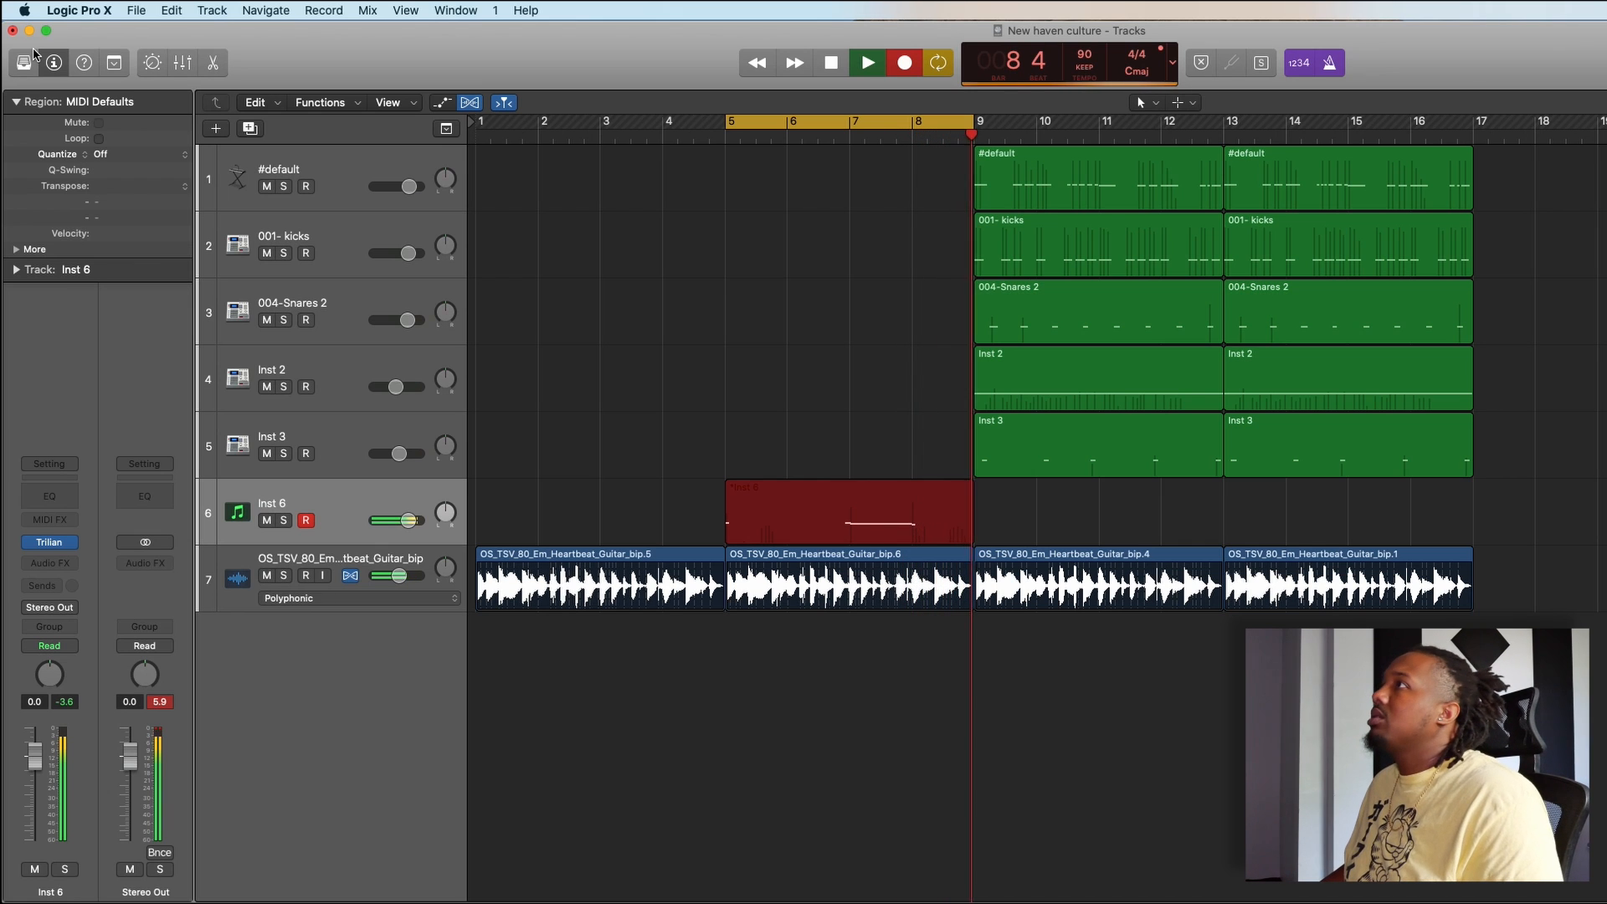
left_click(868, 65)
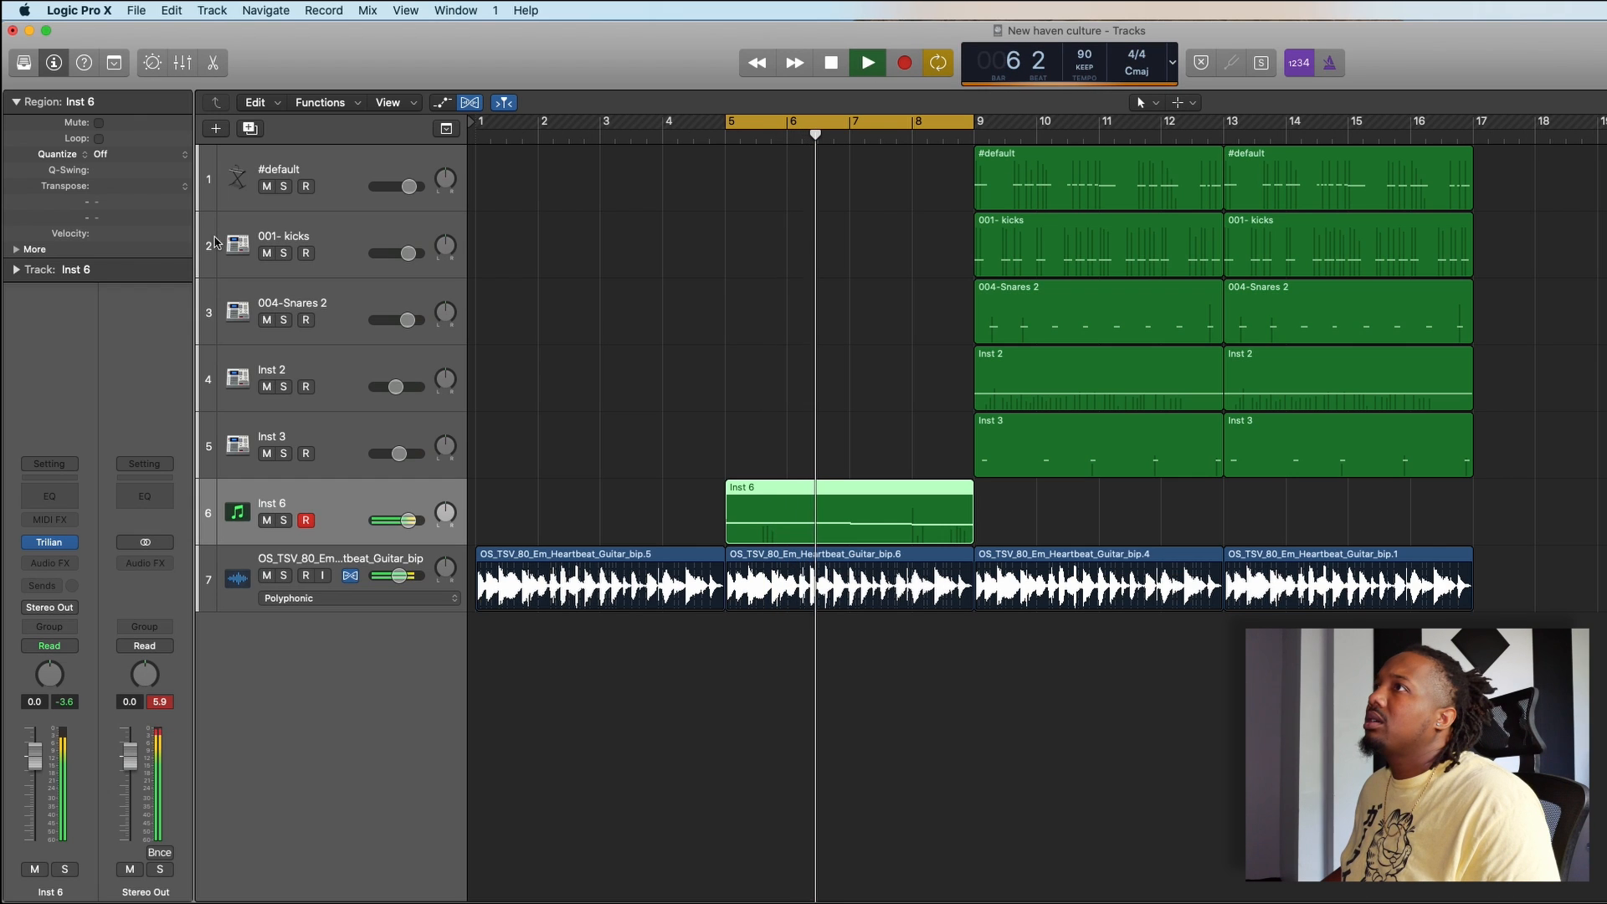
left_click(167, 154)
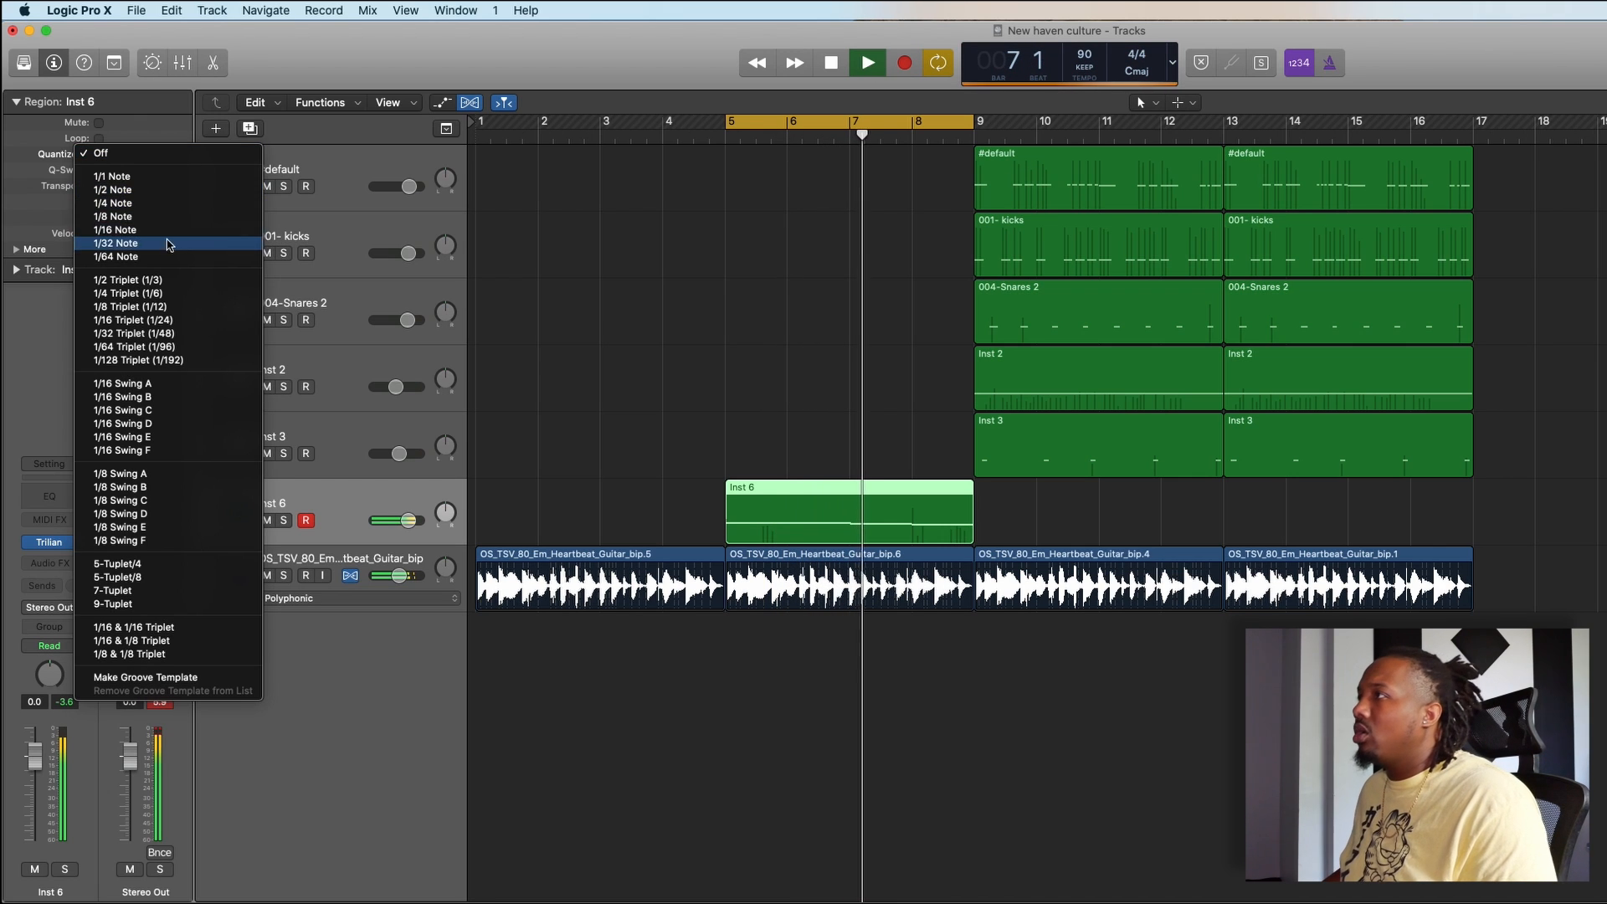
left_click(667, 286)
key("space")
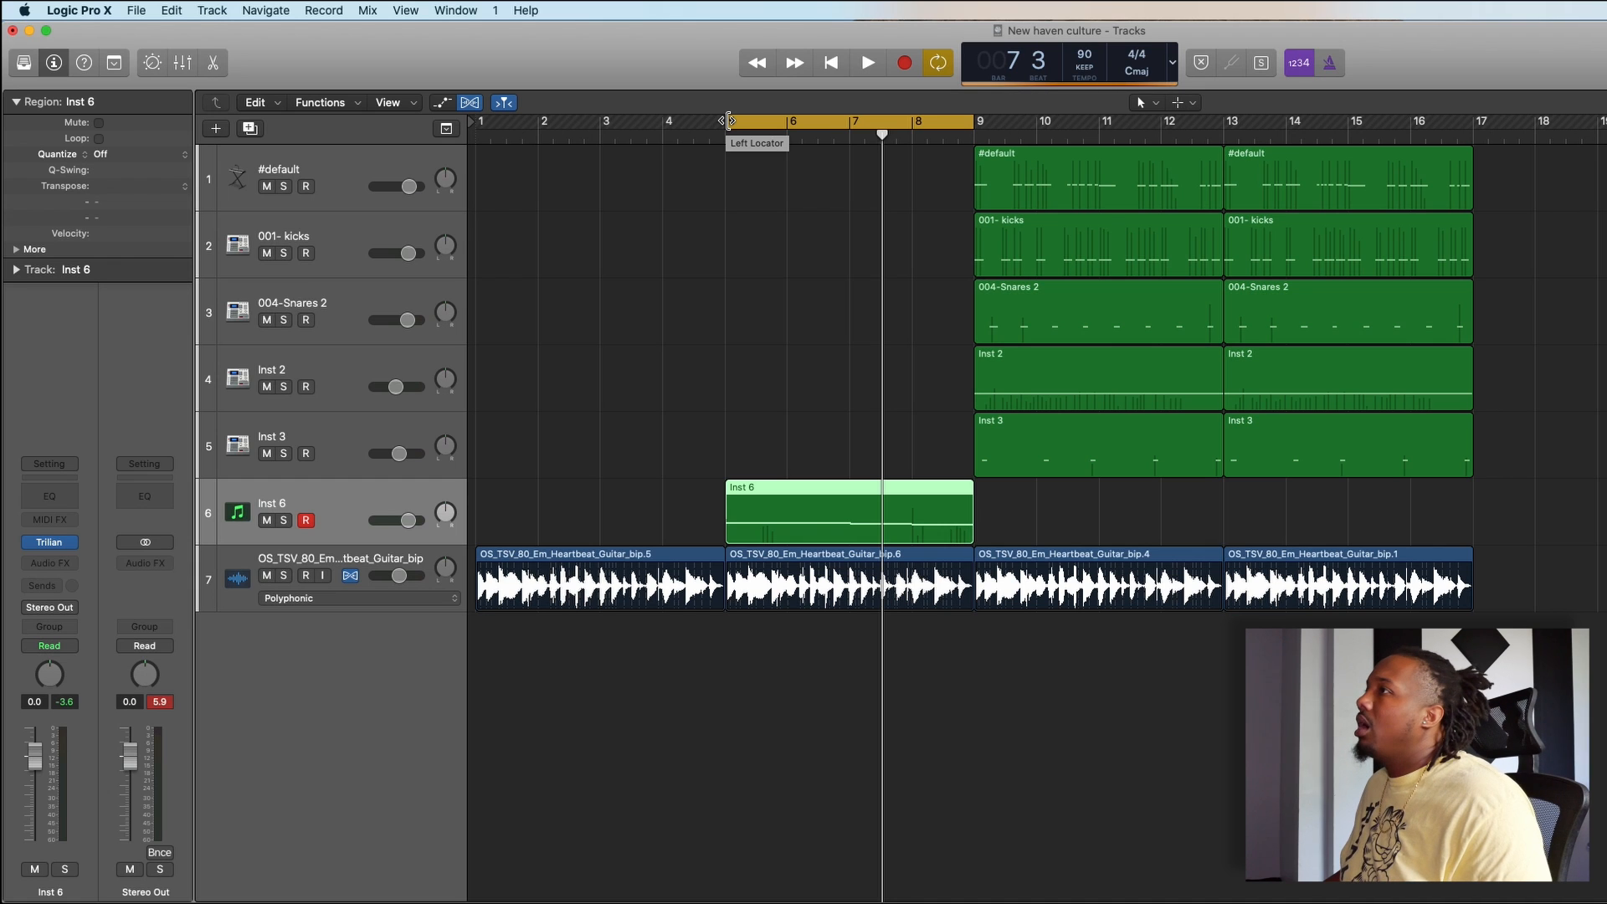
- Extend the cycle range to run from bar 1 to bar 17 and listen to the arrangement from the beginning
left_click_drag(729, 121, 475, 123)
left_click_drag(976, 128, 1476, 248)
left_click_drag(1477, 249, 1477, 250)
left_click(1604, 243)
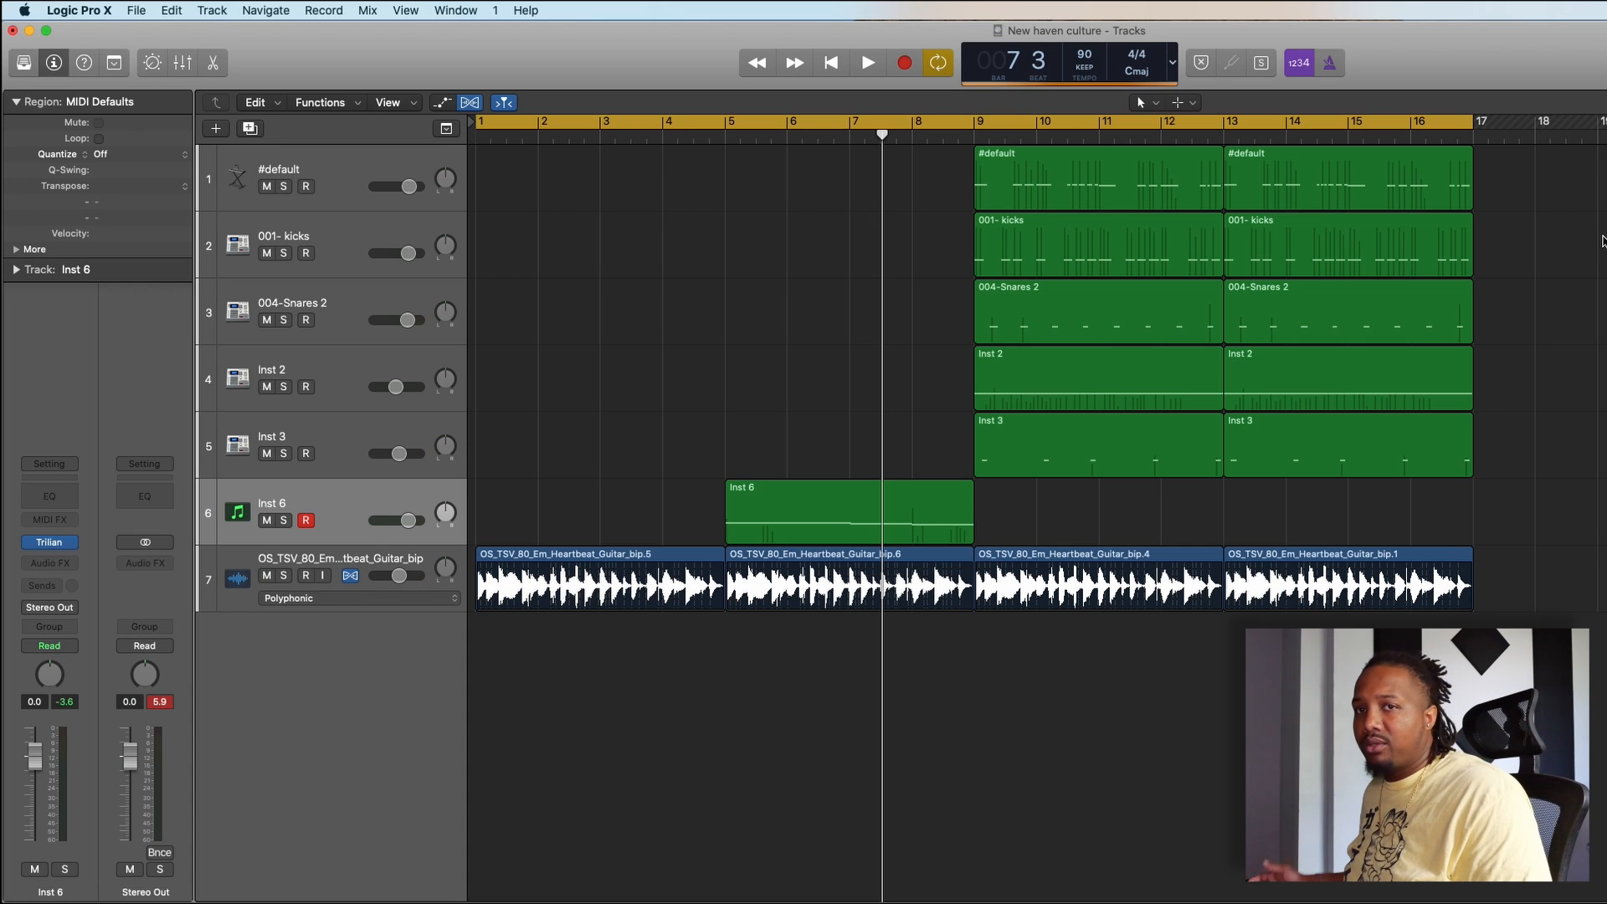
key("Return")
key("space")
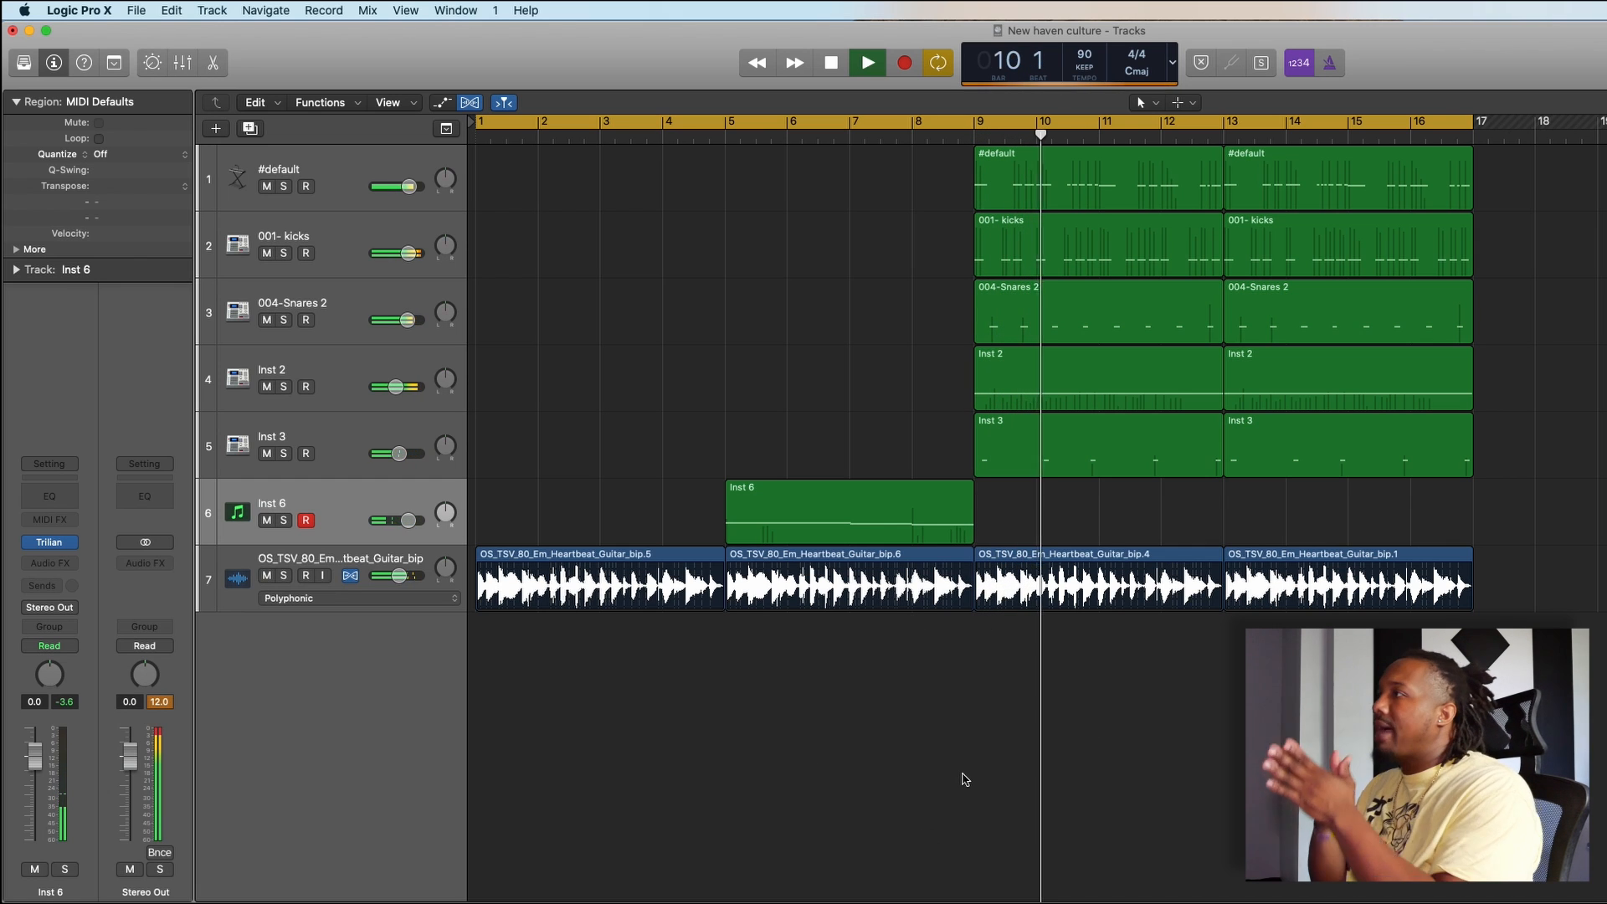
key("space")
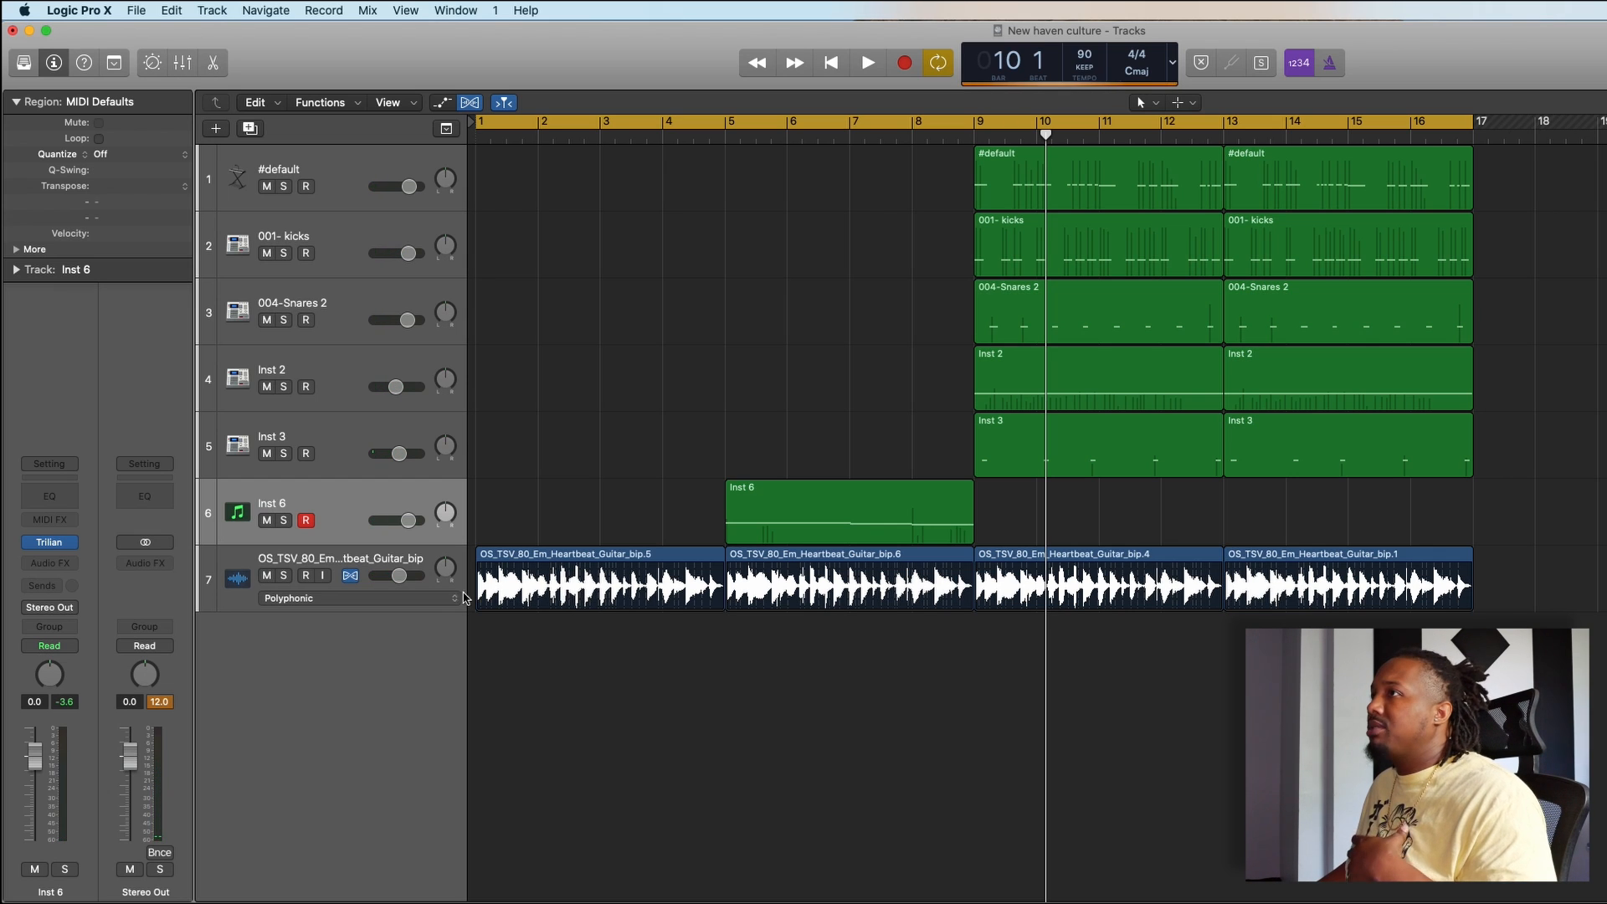
- Switch to Splice, remove the 808 and drums filters from All downloads, and search the samples for fx
left_click(363, 564)
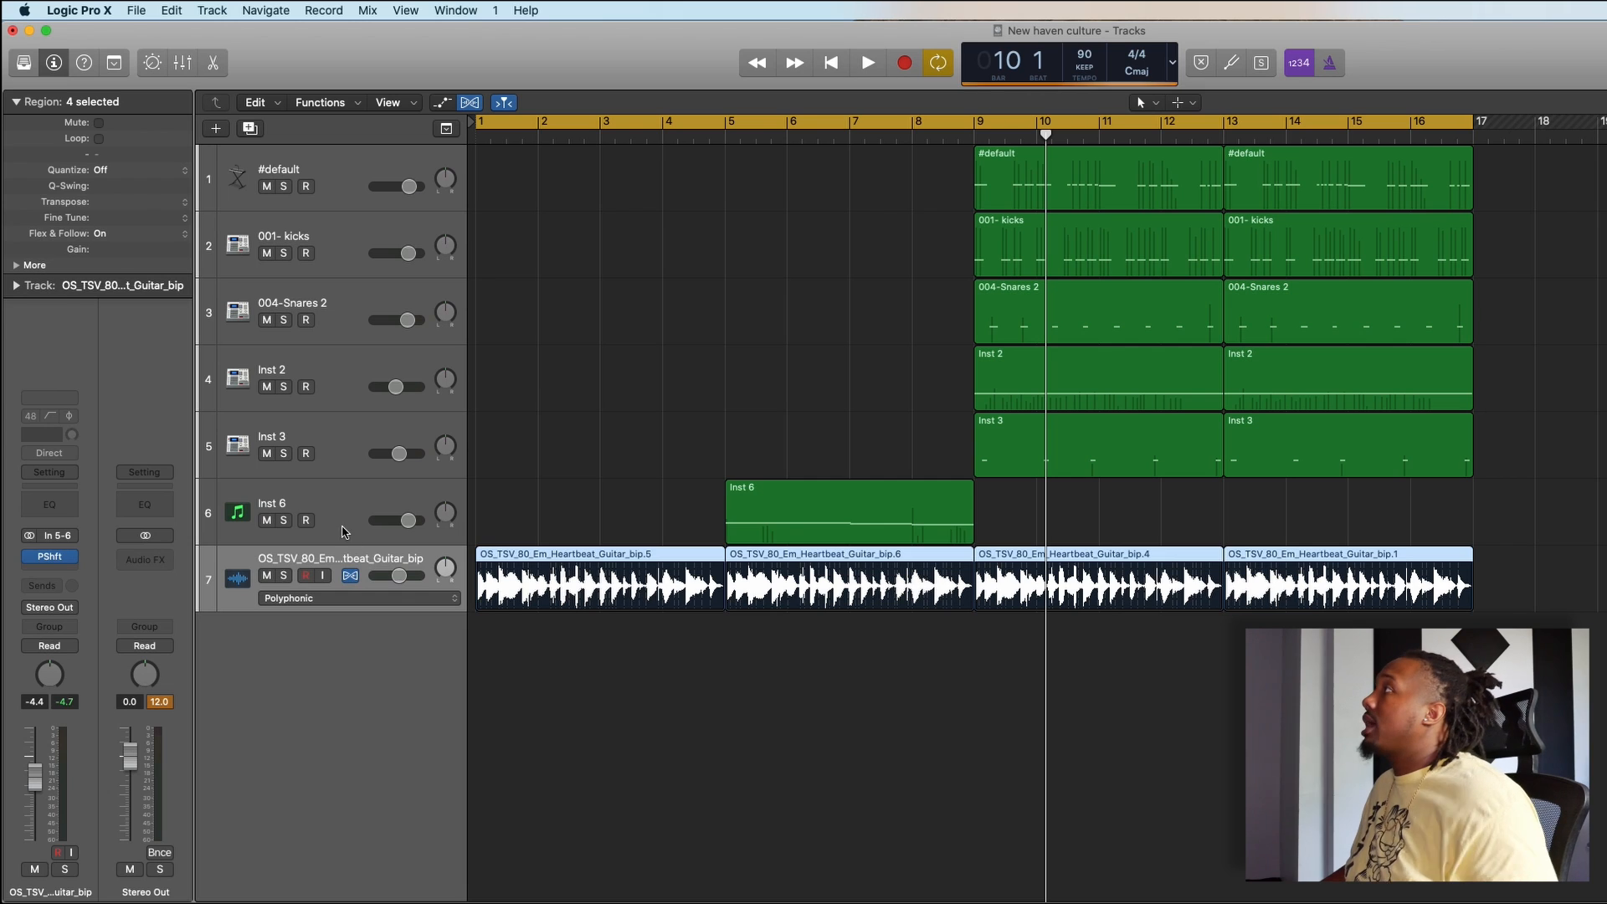
left_click(344, 531)
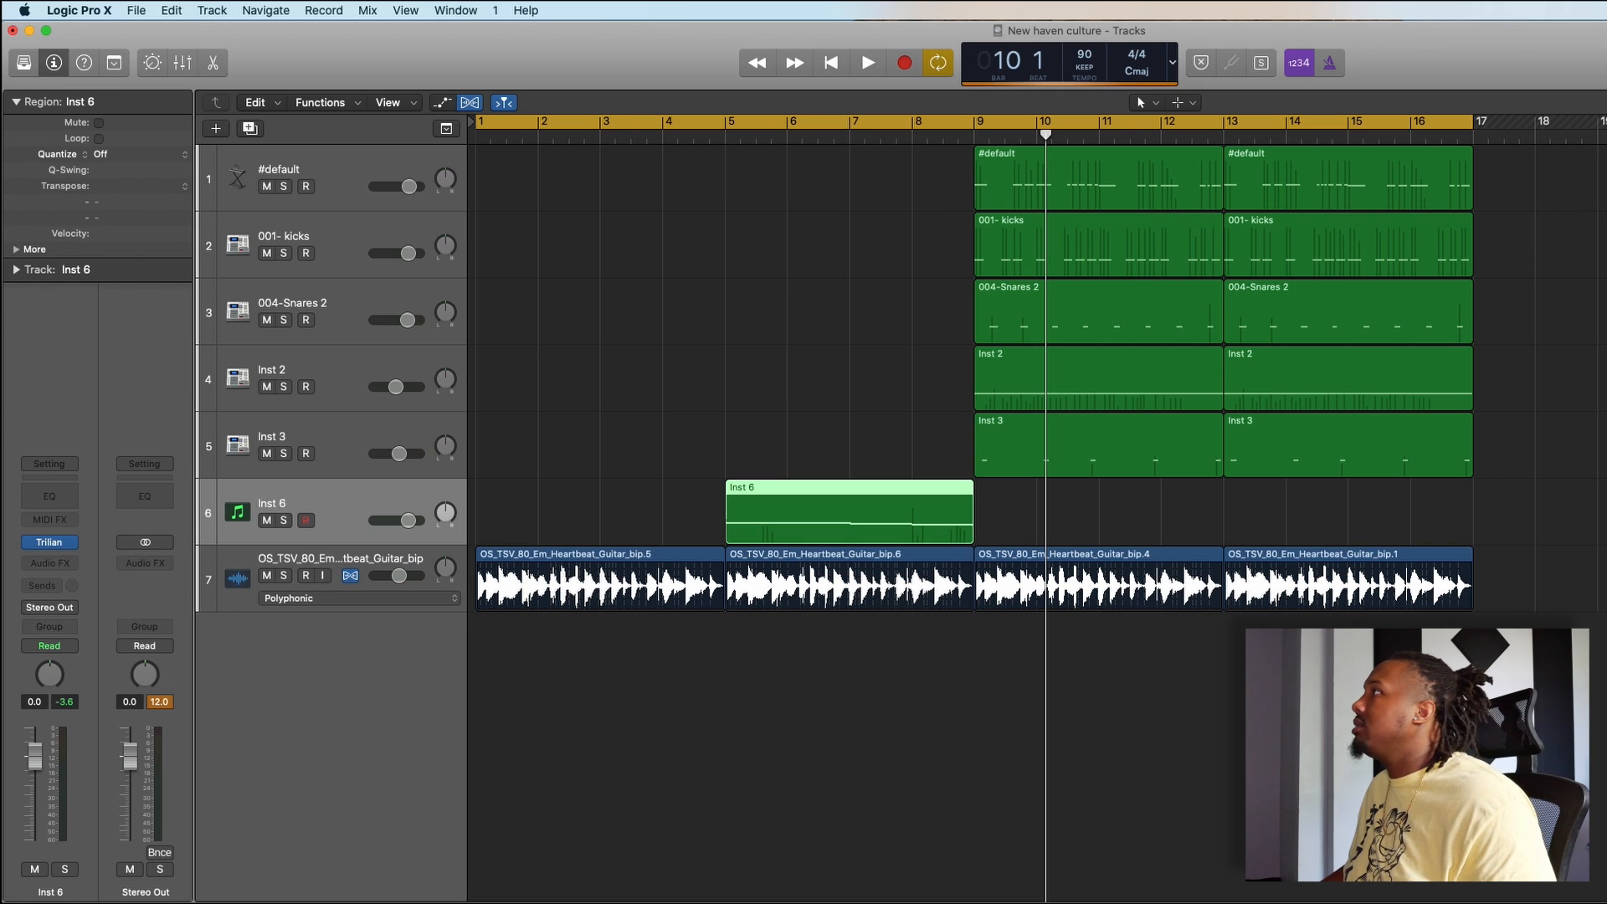
key("super+Tab")
left_click(1378, 226)
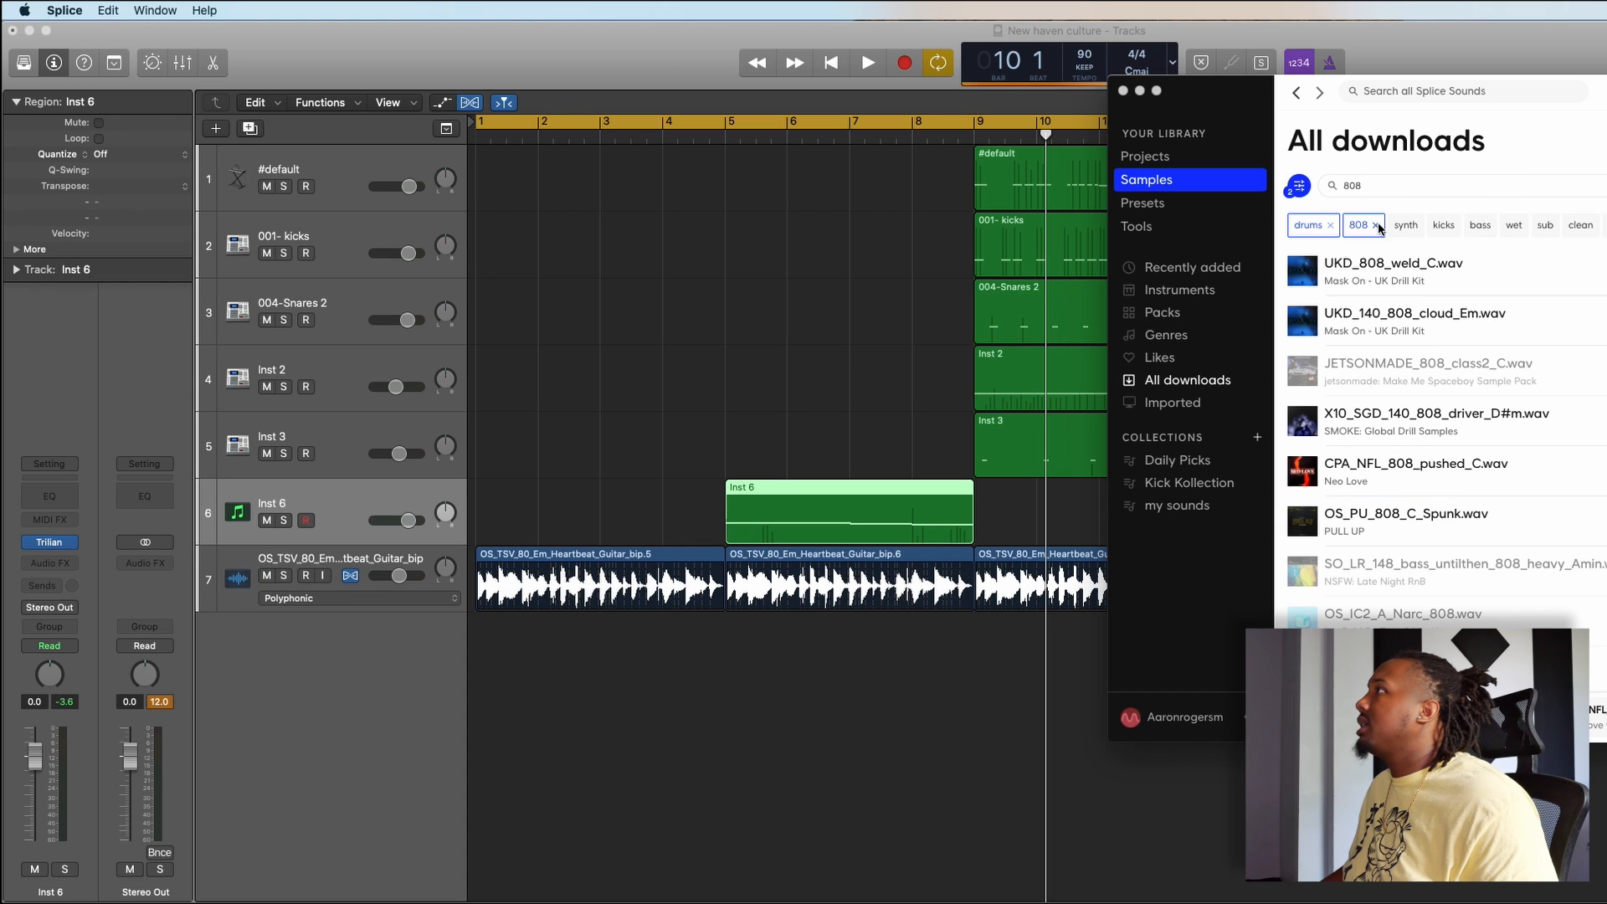
left_click(1378, 226)
left_click(1330, 226)
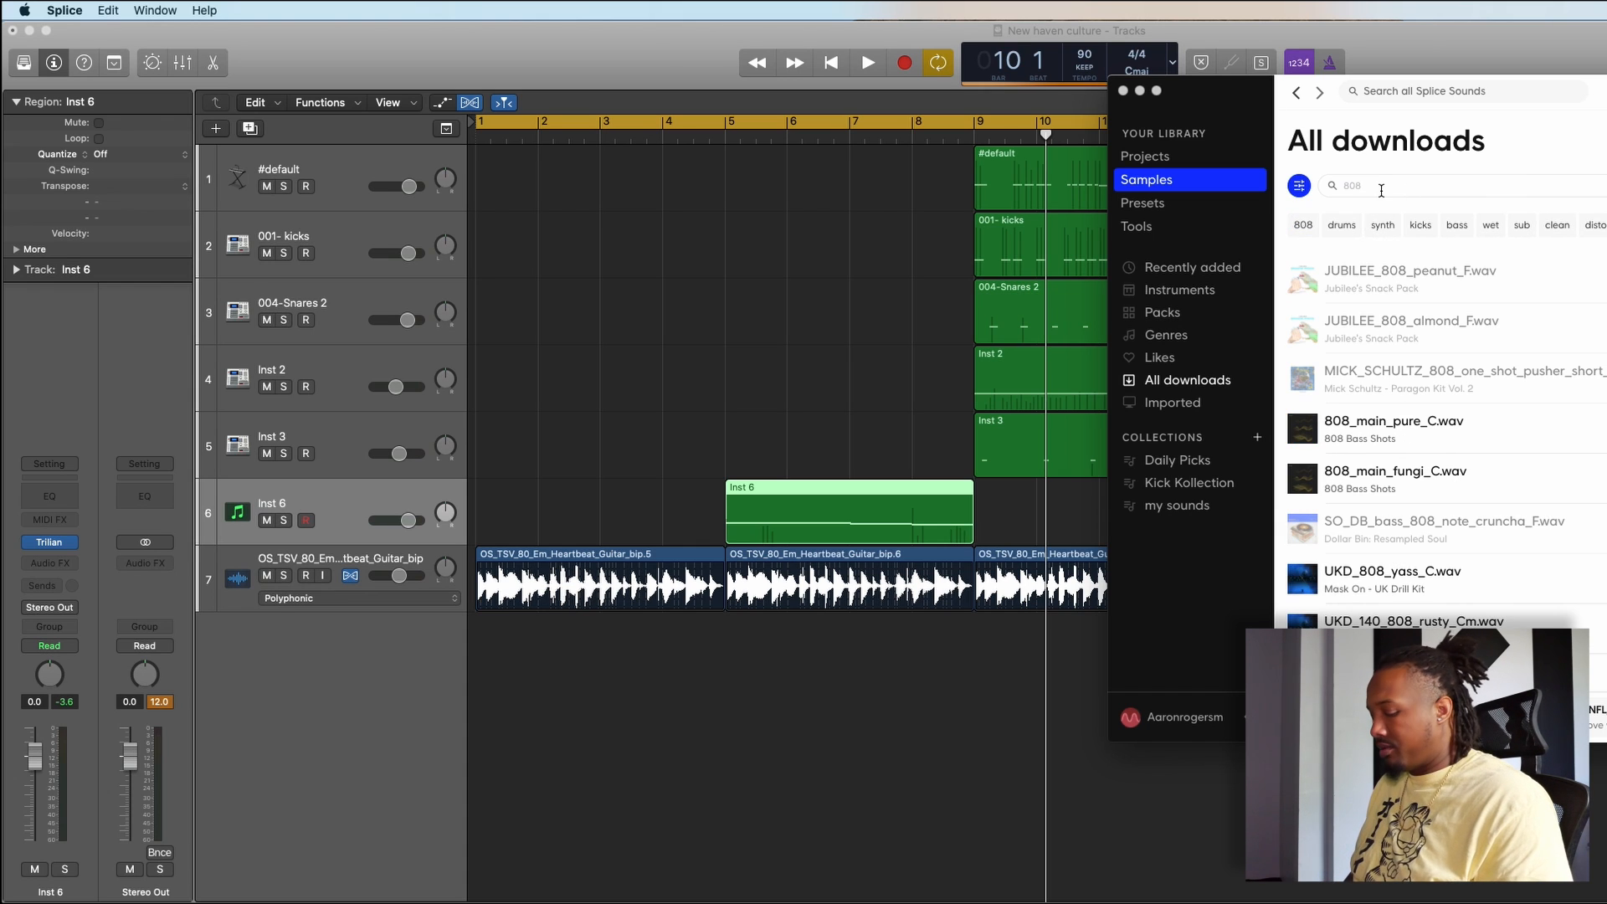
key("BackSpace")
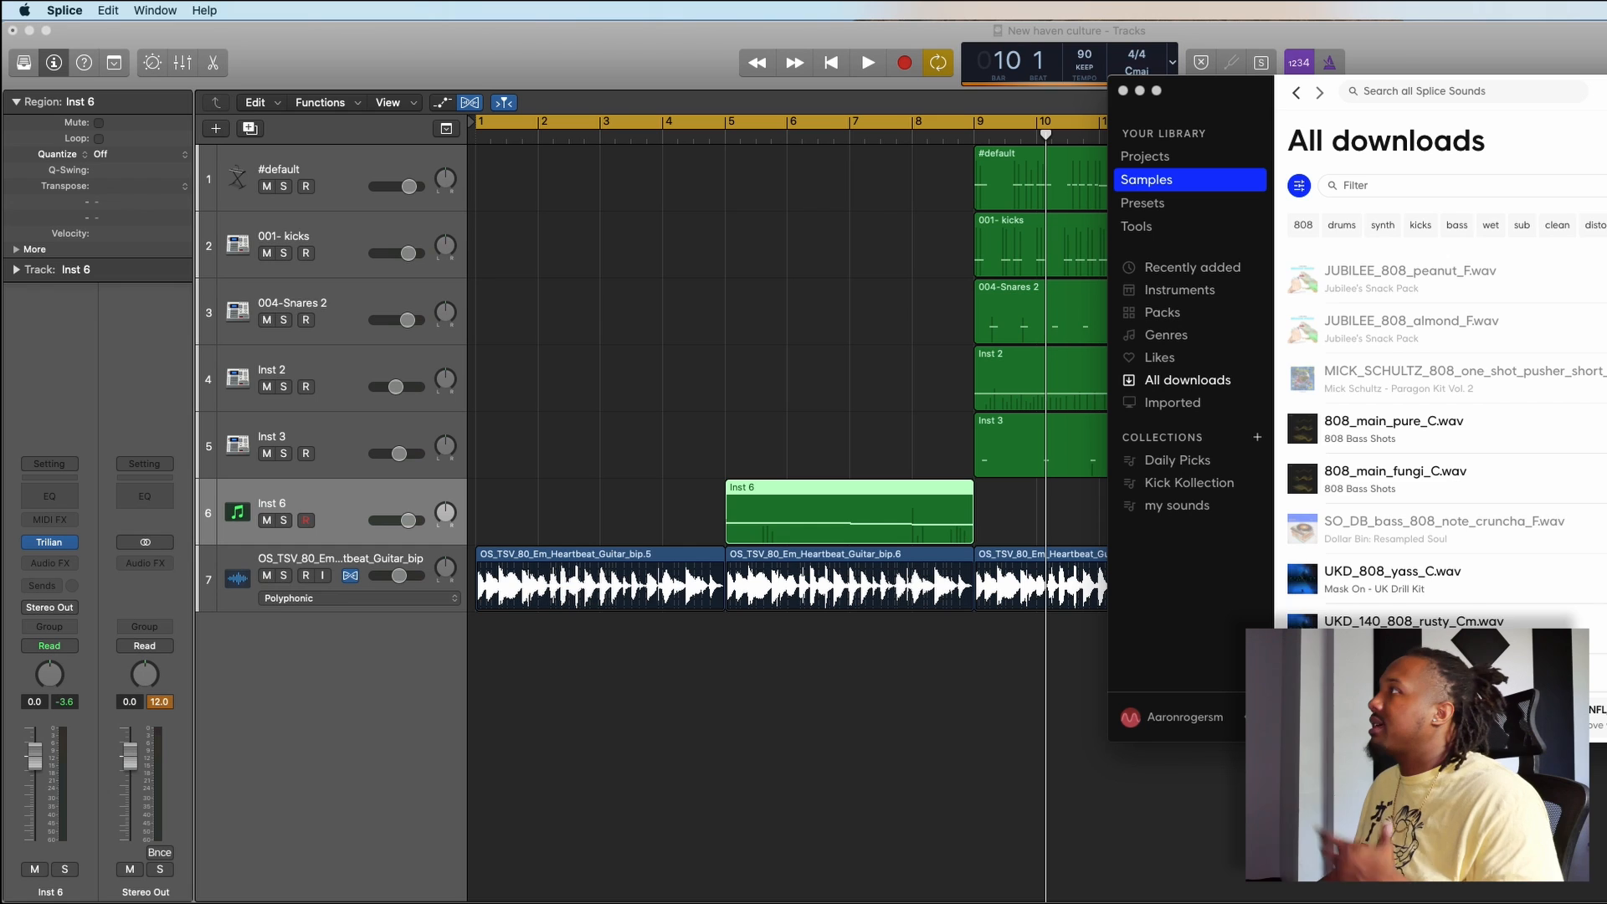
type("t")
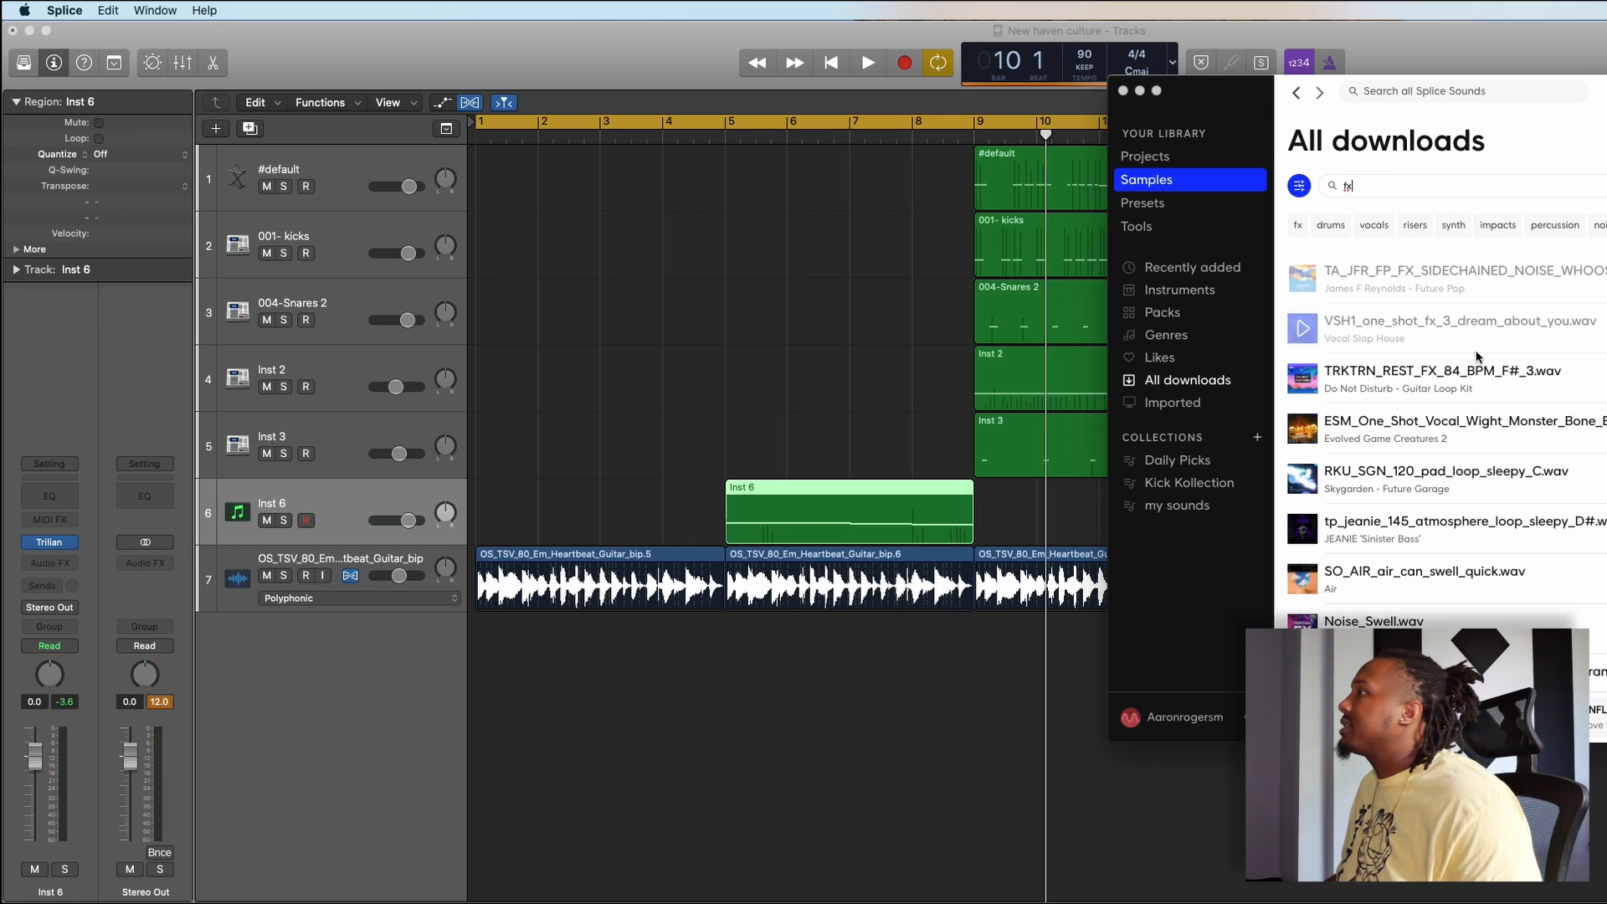
- Audition effect samples in the fx list, including Noise_Swell.wav, TRKTRN_REST_FX_84_BPM_F#_3.wav and ufx3_des128_fx_shed.wav
left_click(1303, 625)
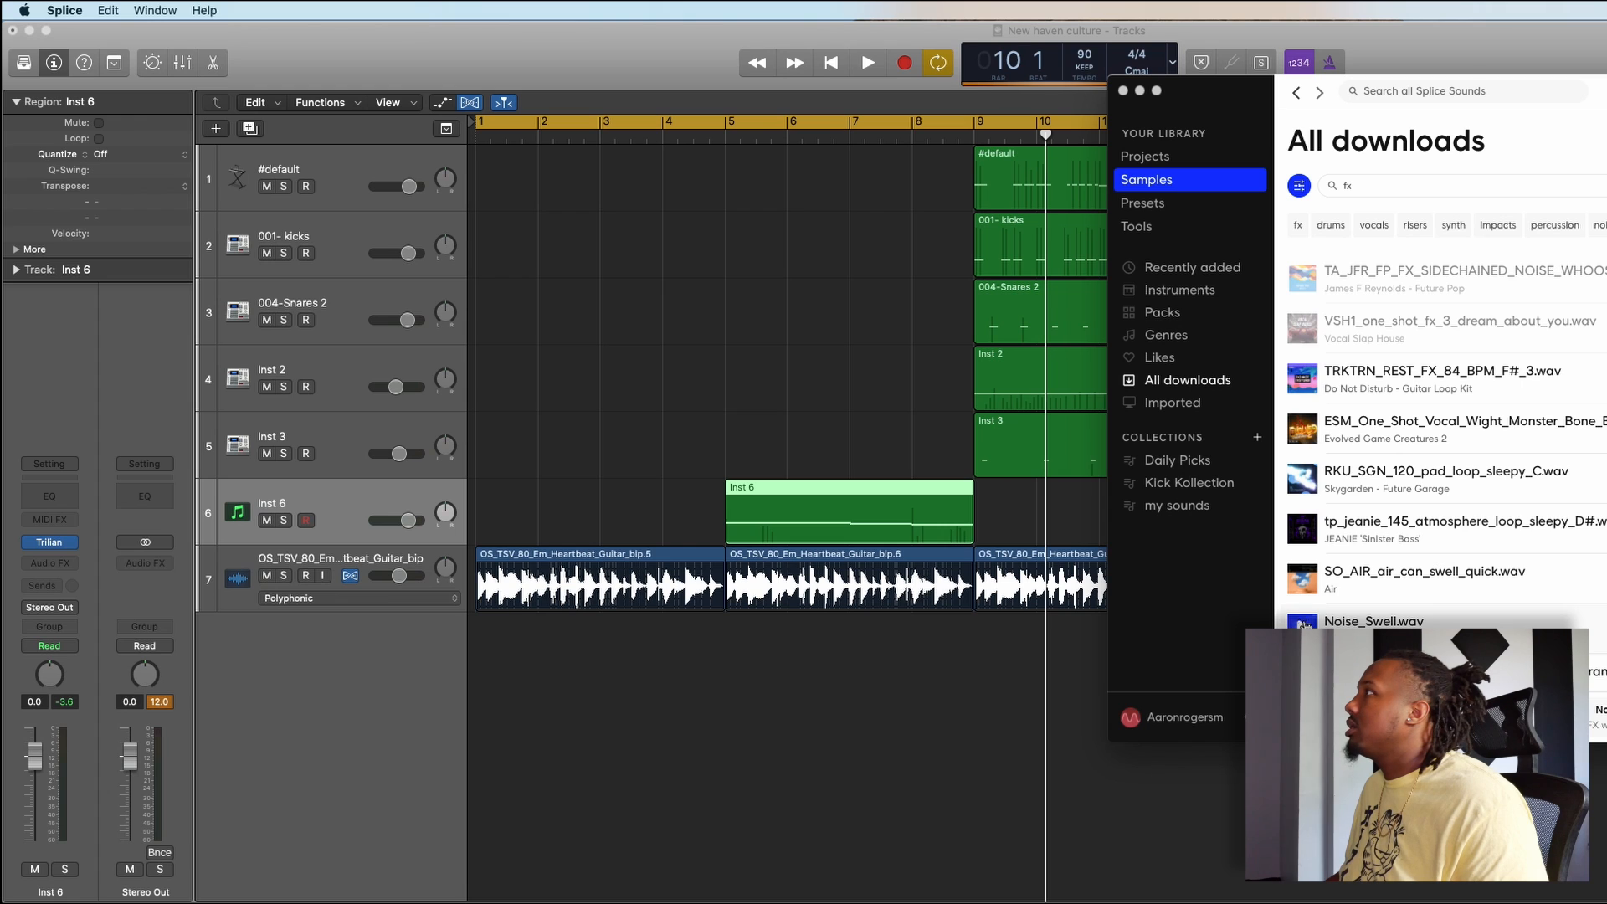
left_click(1303, 373)
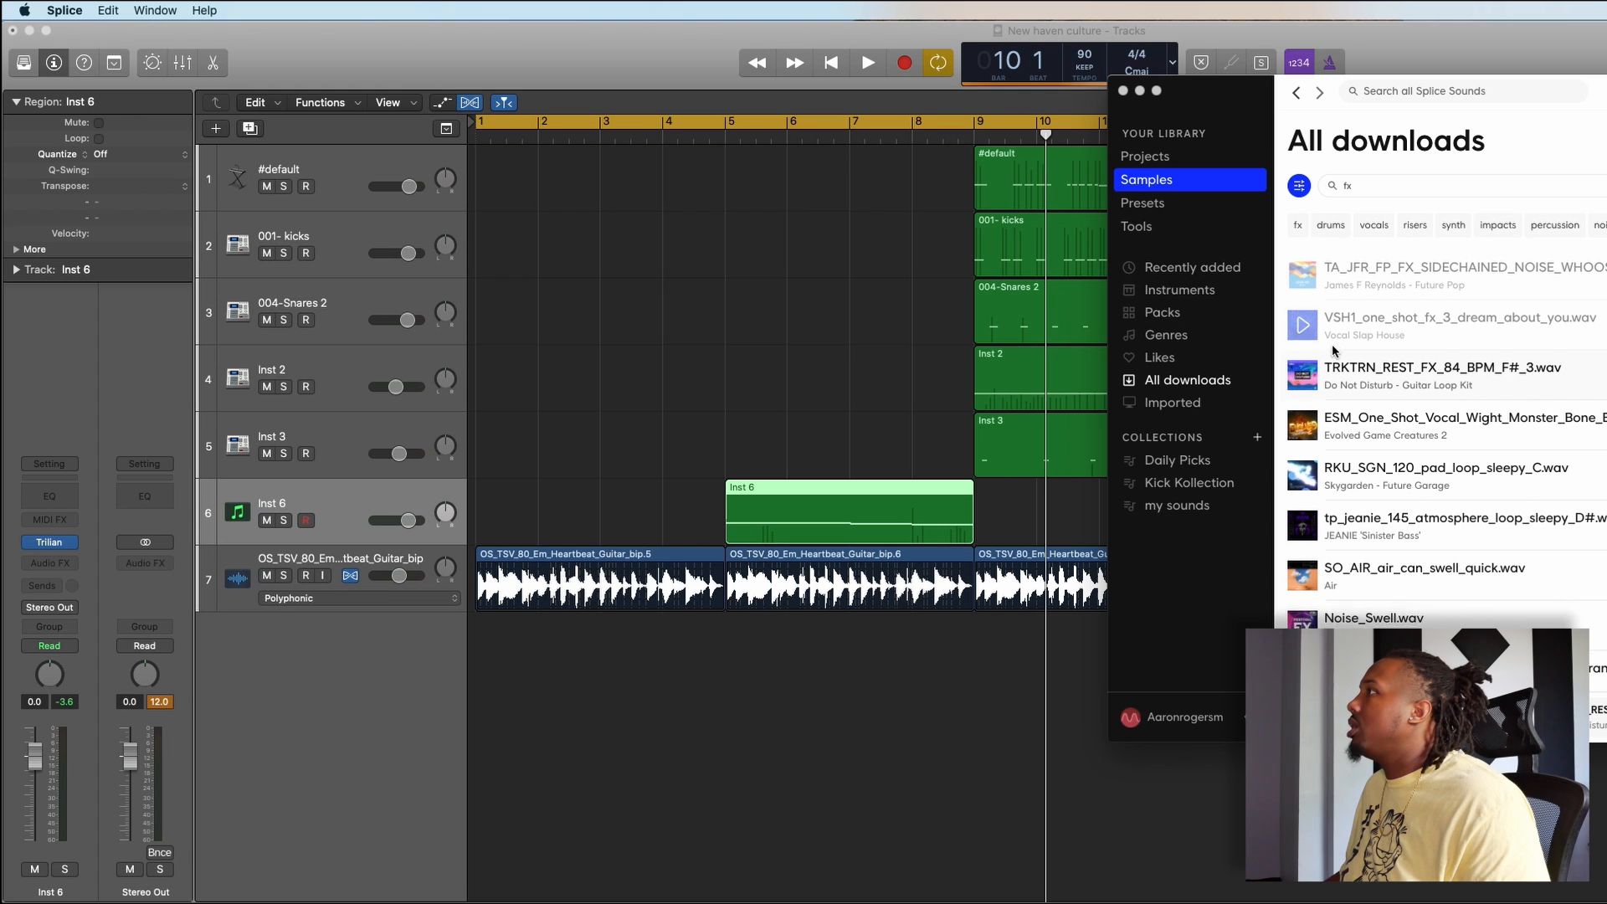
scroll(1314, 378, "down", 6)
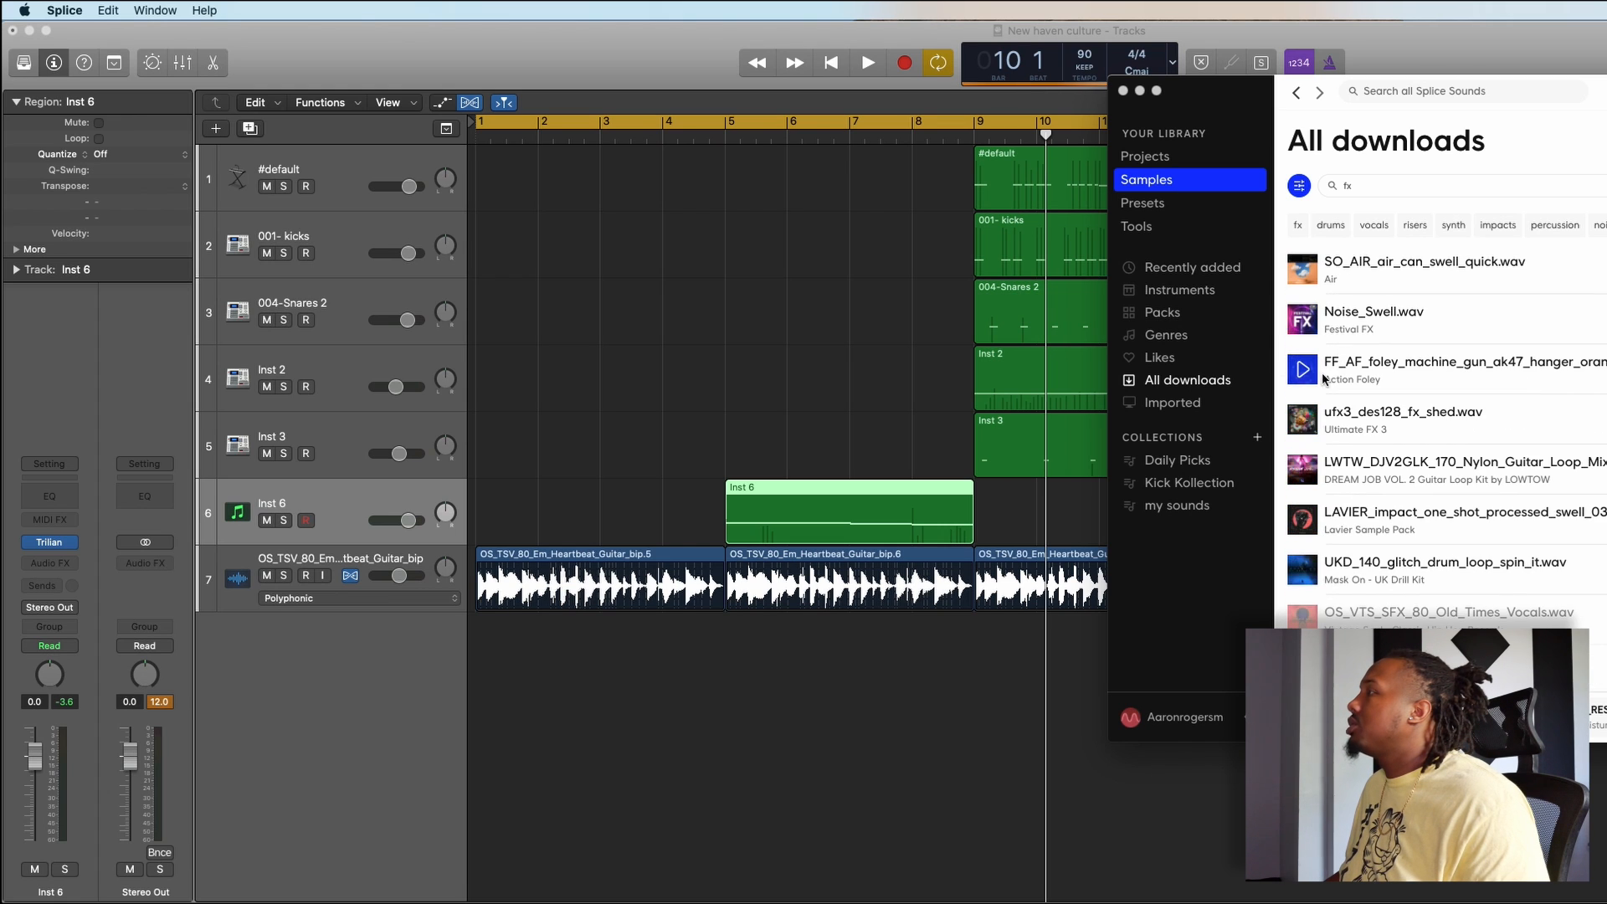
left_click(1303, 418)
left_click(1304, 327)
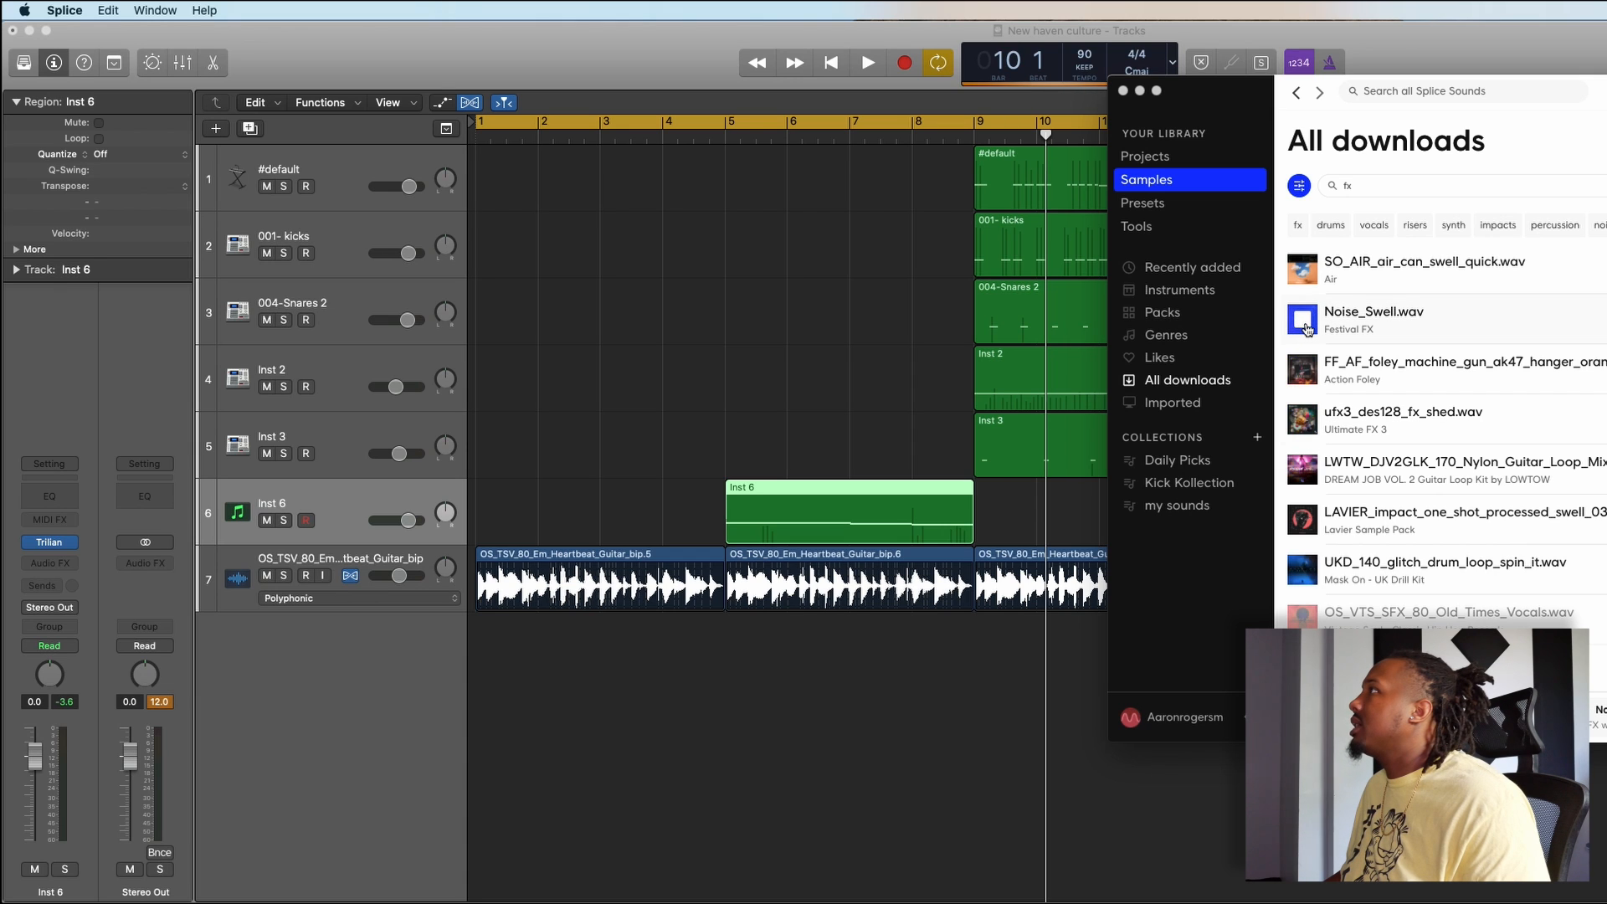
scroll(1423, 277, "down", 1)
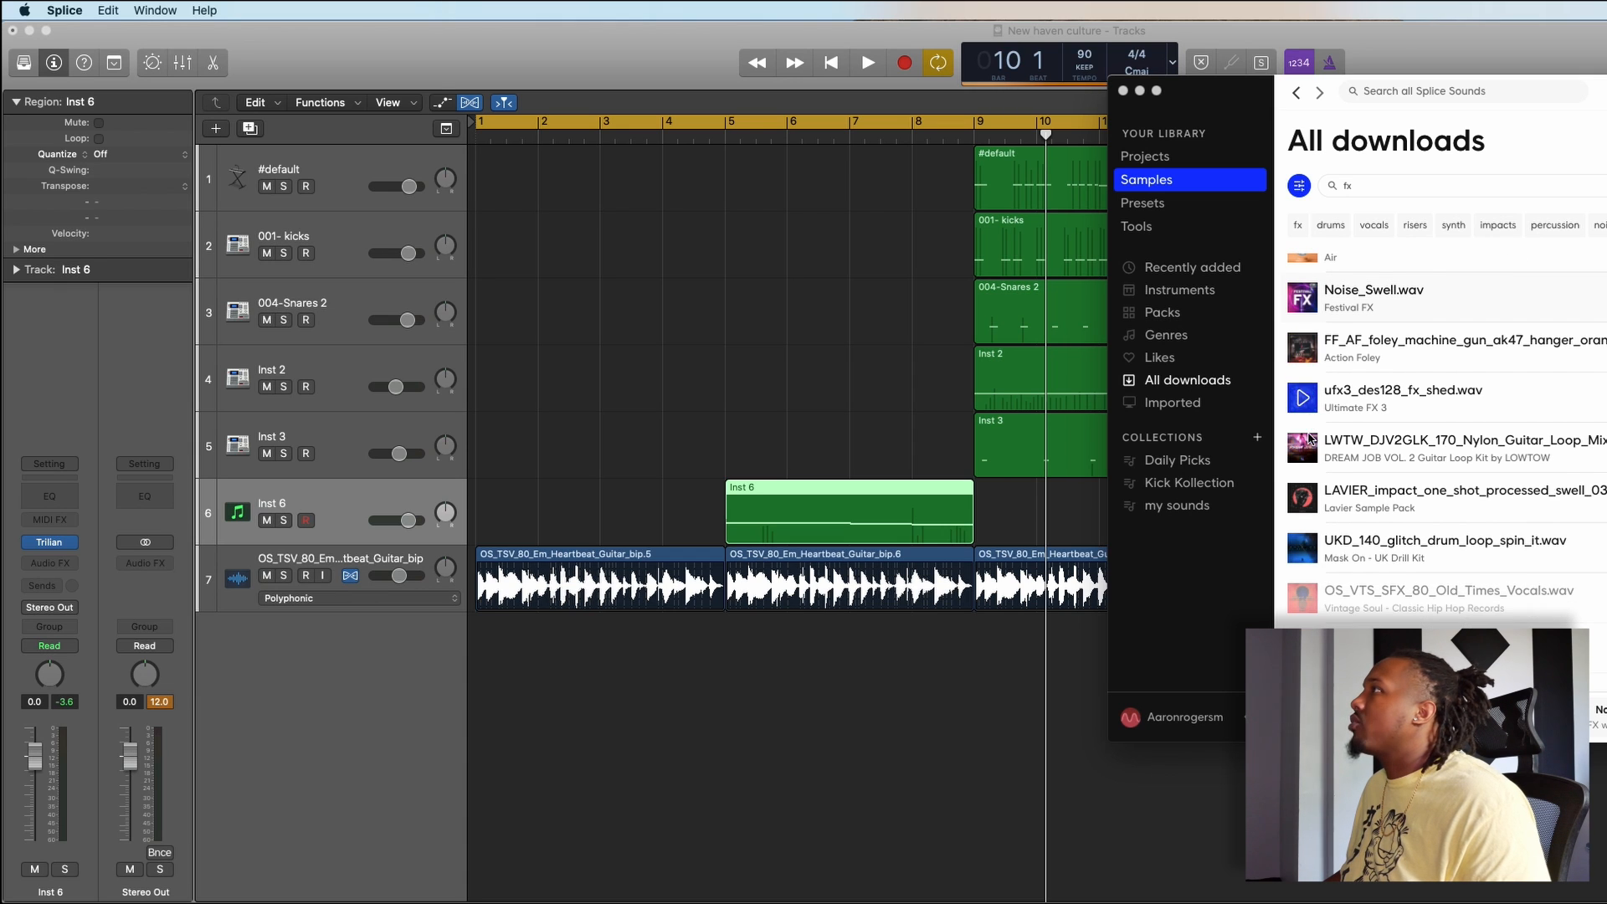
- Filter the samples by risers, audition candidates, and place DIABLO_crash_one_shot_reverse_130.wav at bar 1 on a new audio track in Logic Pro X
left_click(1415, 225)
left_click(1302, 334)
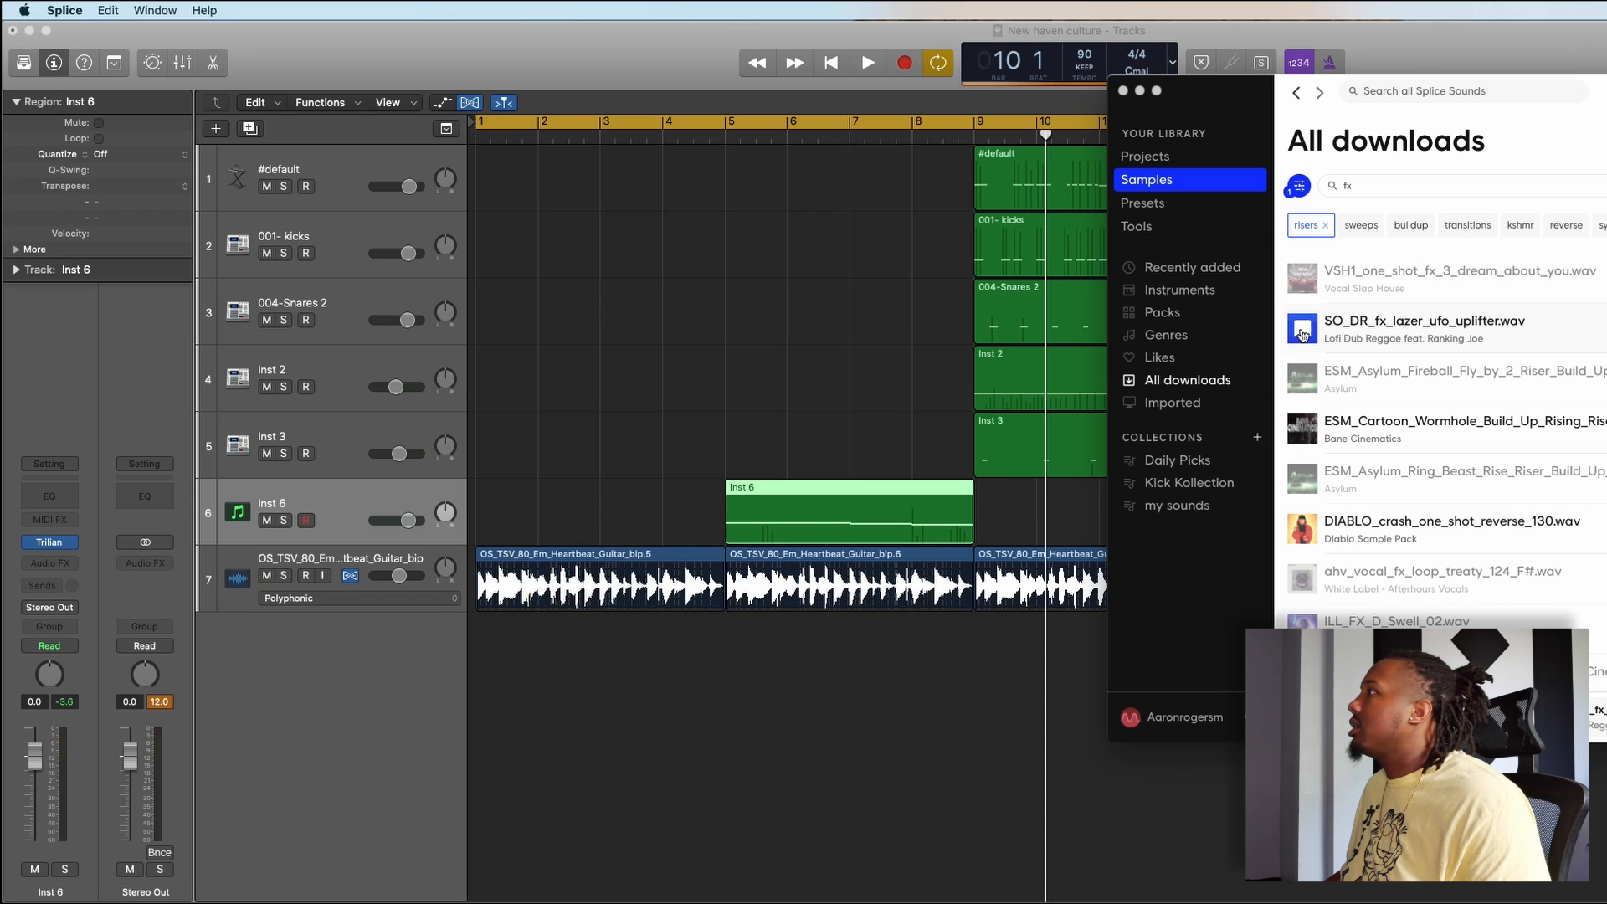
left_click(1307, 529)
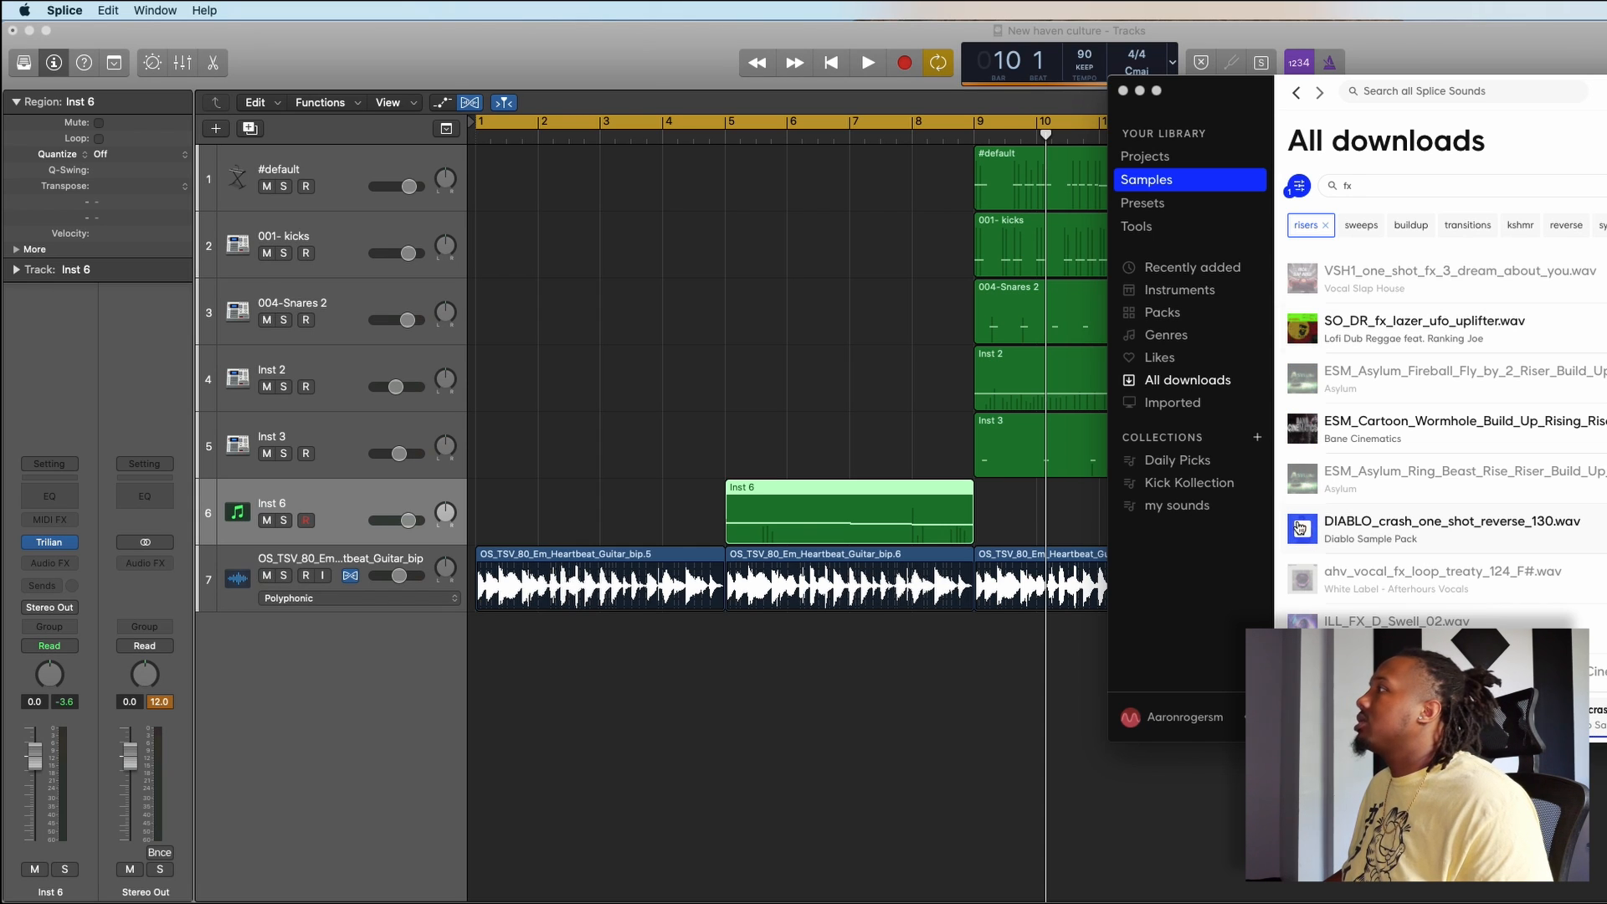
left_click_drag(1423, 529, 841, 758)
left_click_drag(941, 661, 556, 651)
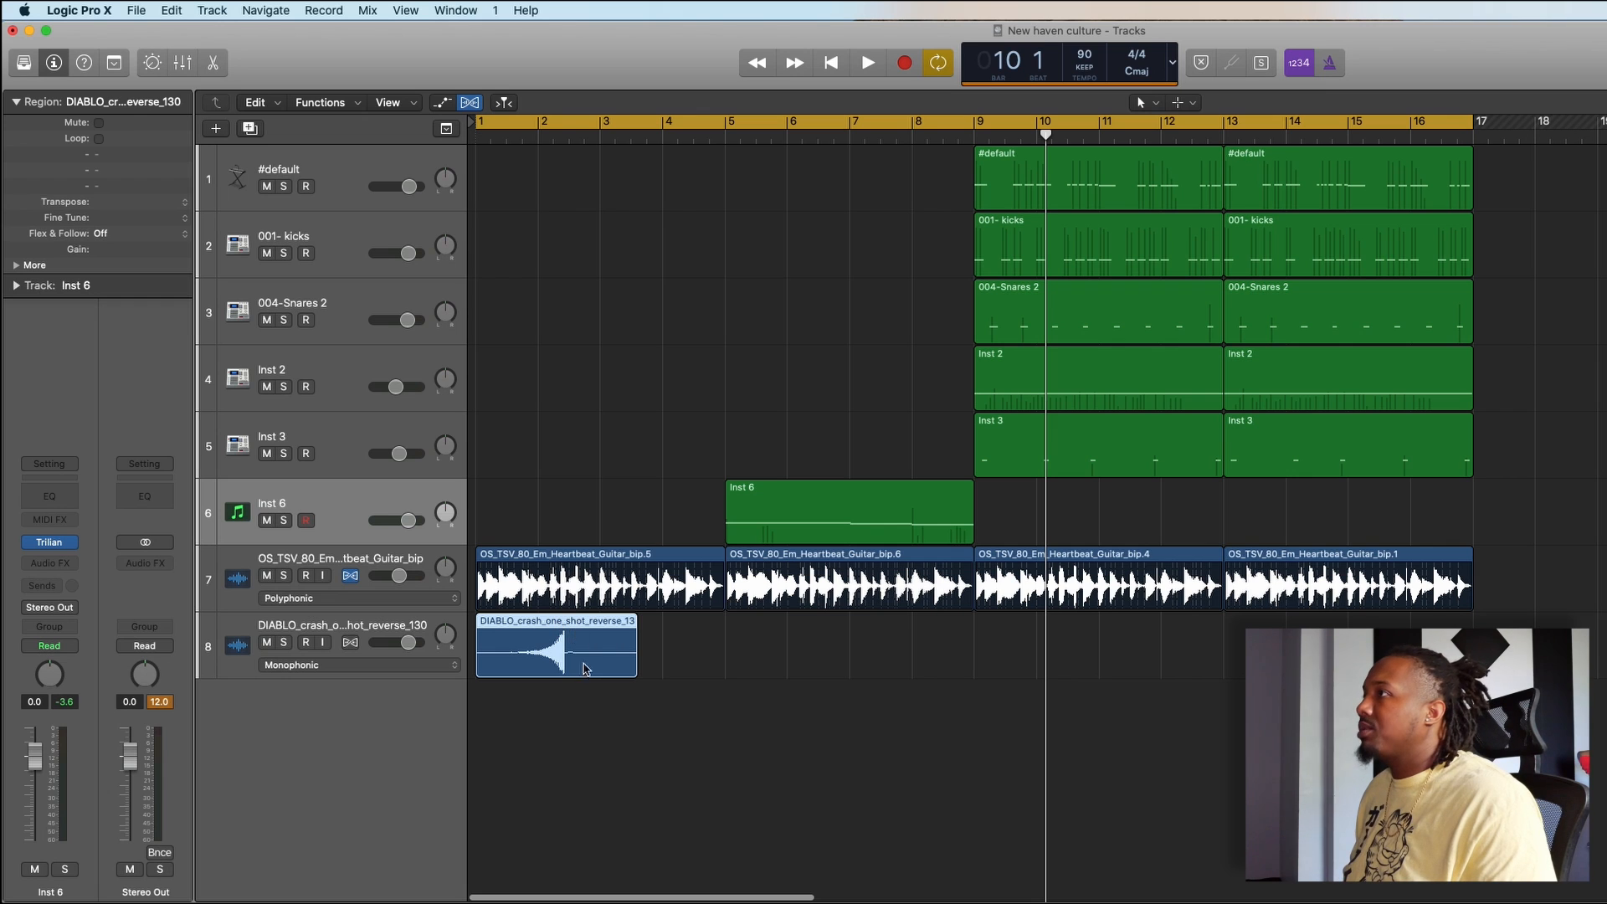
- Set the project tempo to 130 BPM to match the tempo in the reversed crash sample's name
key("super+Right")
key("super+Right")
key("super+Right")
key("super+Right")
key("super+Right")
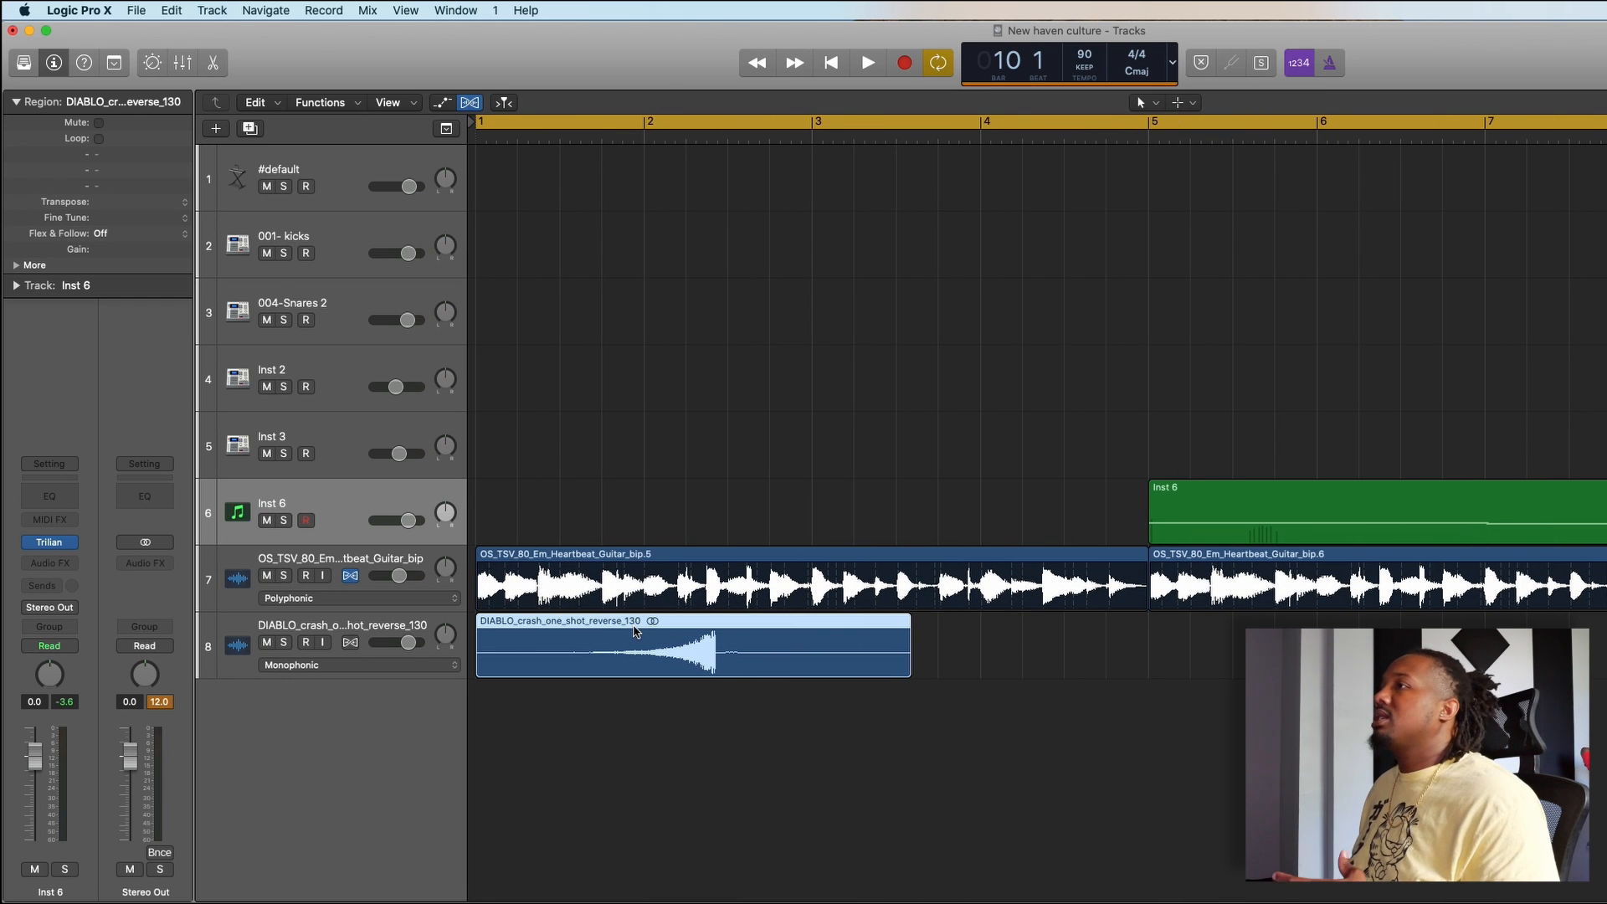
key("super+Left")
key("super+Left")
key("super+Left")
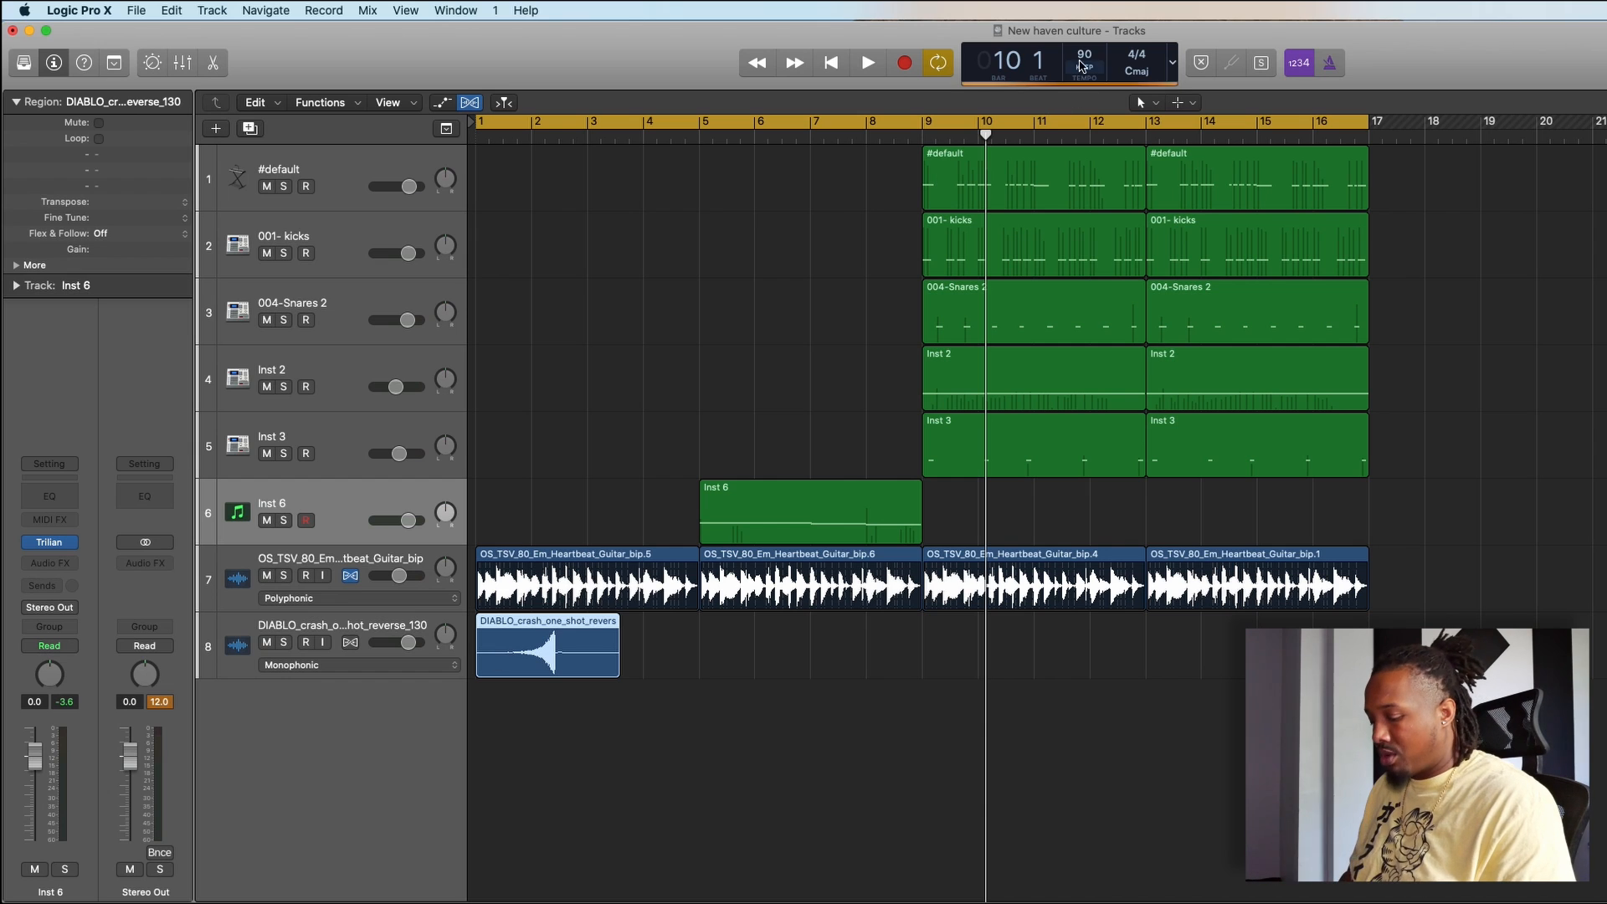
type("130")
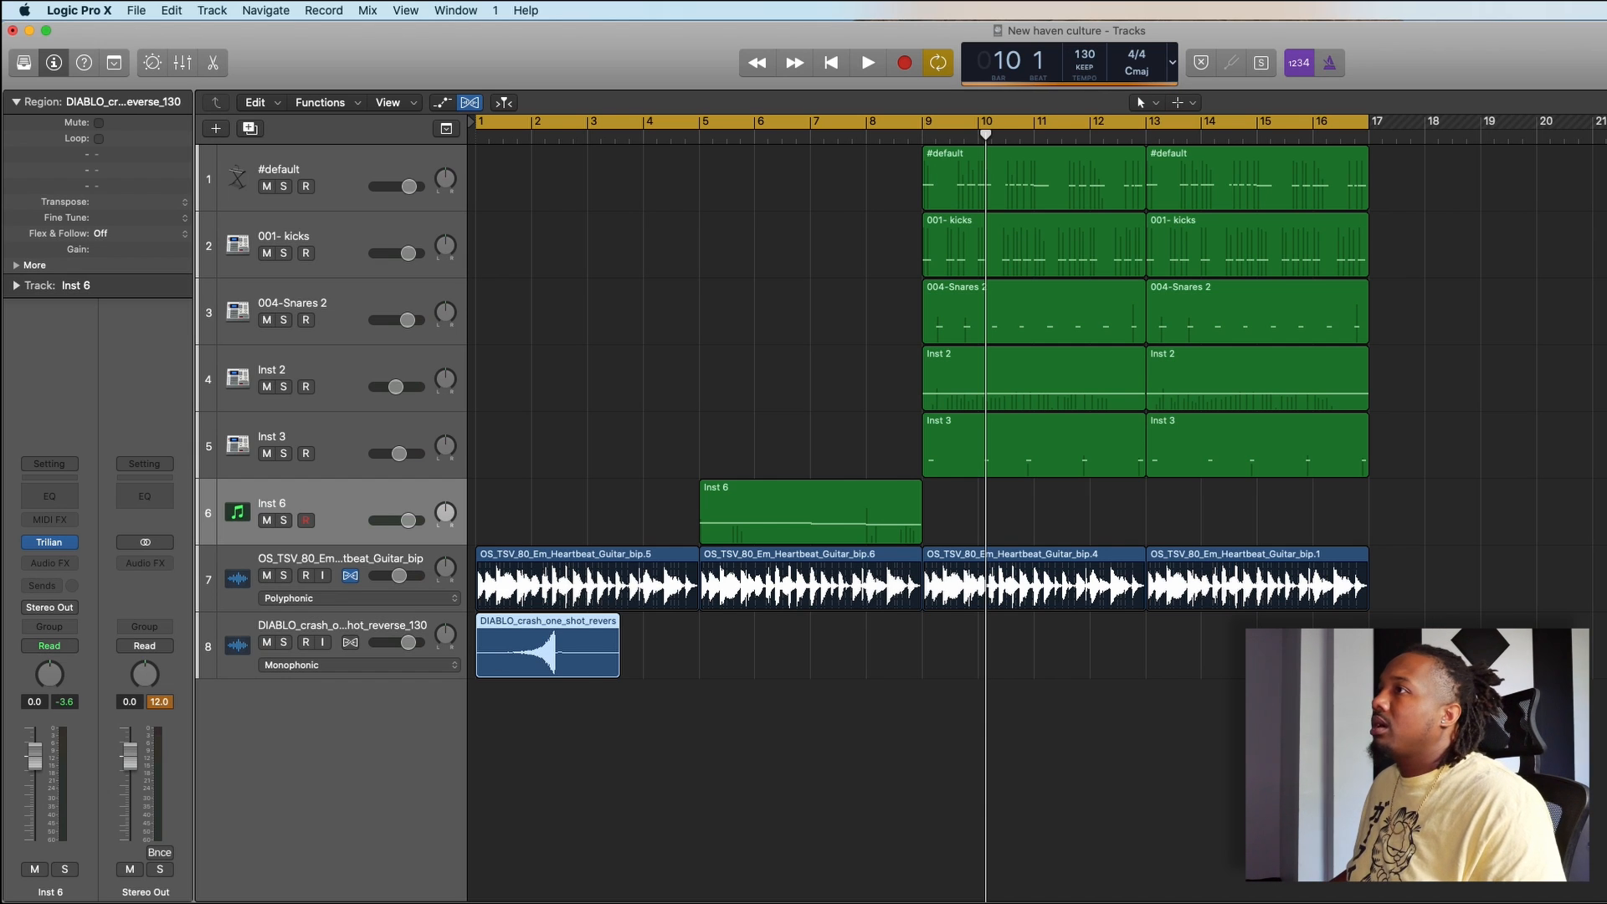
key("Return")
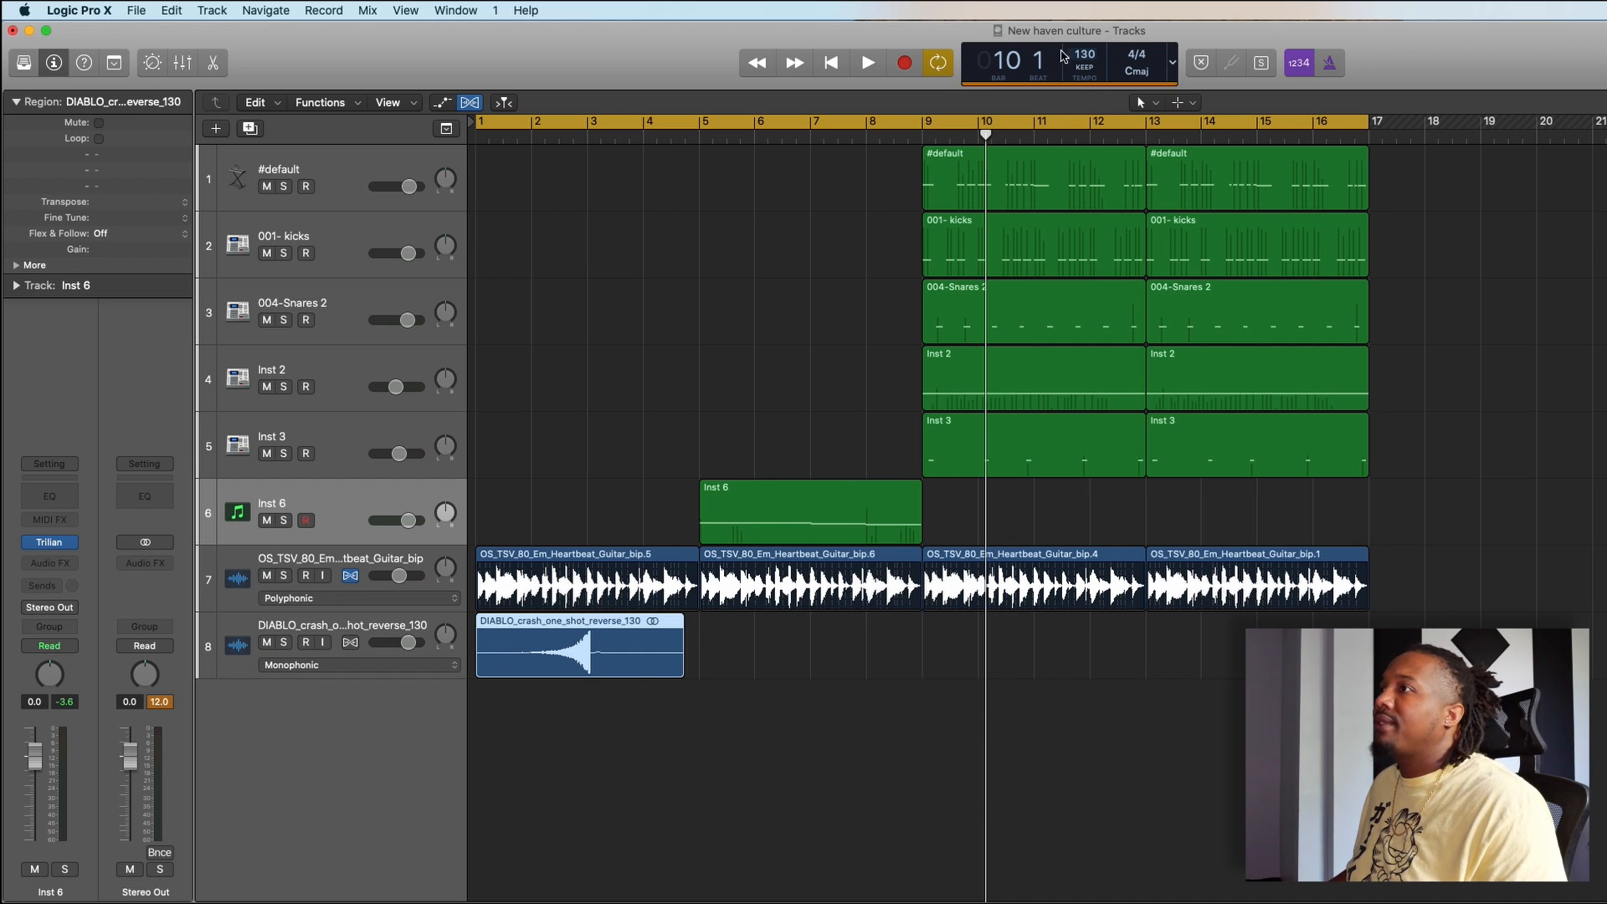
- Set the reversed crash track's flex mode to Flex Time - Rhythmic and the project tempo to 90 BPM
left_click(401, 665)
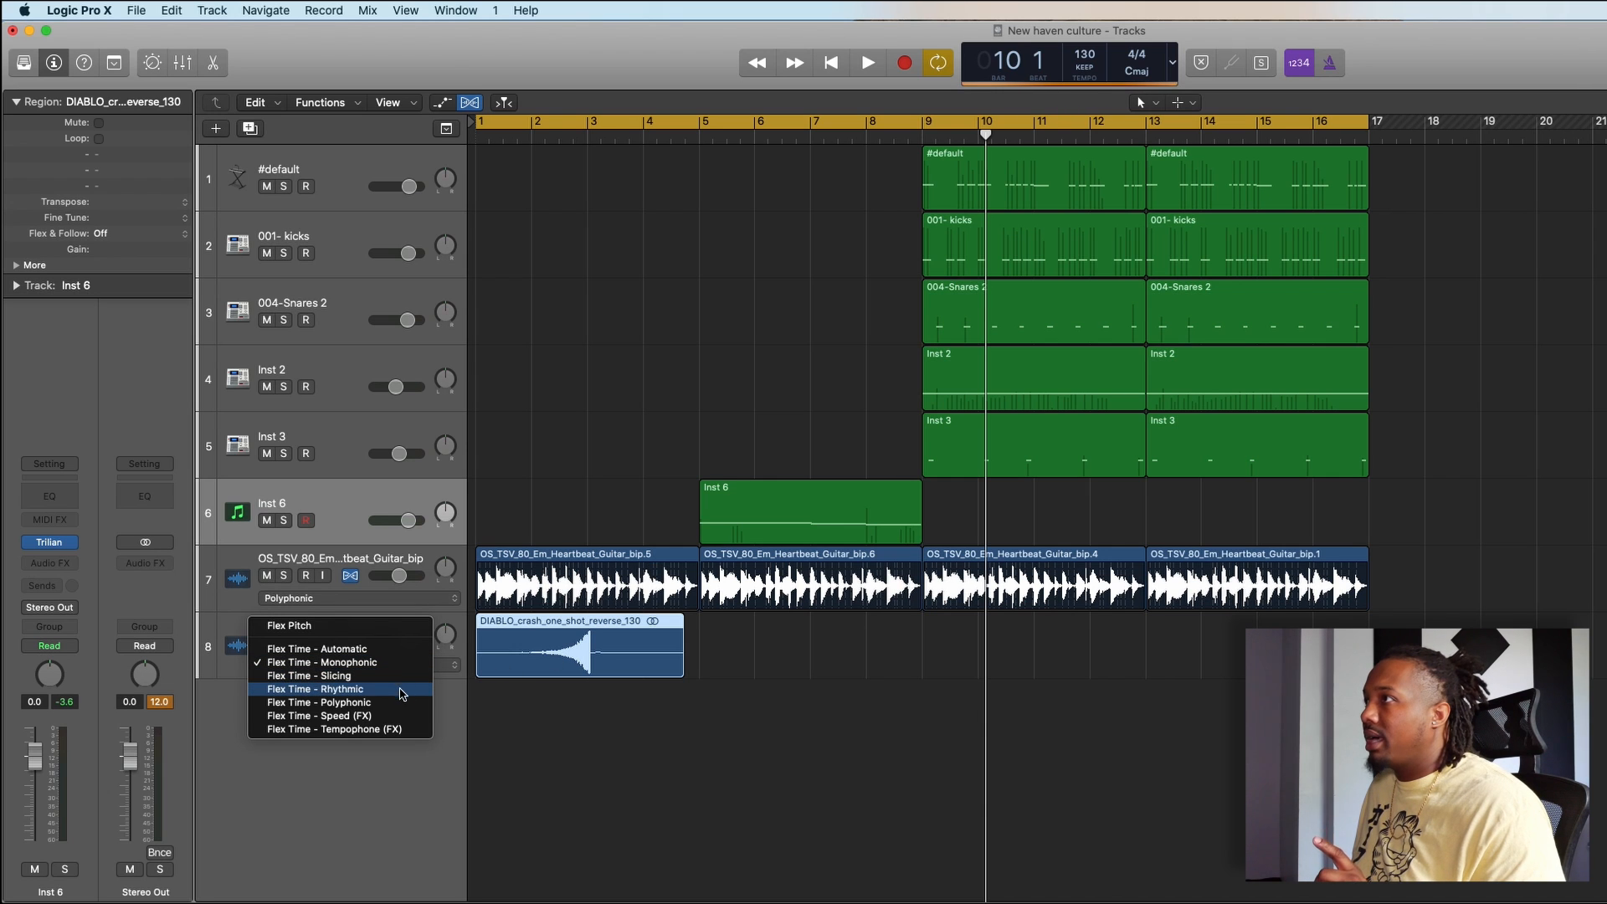
left_click(401, 689)
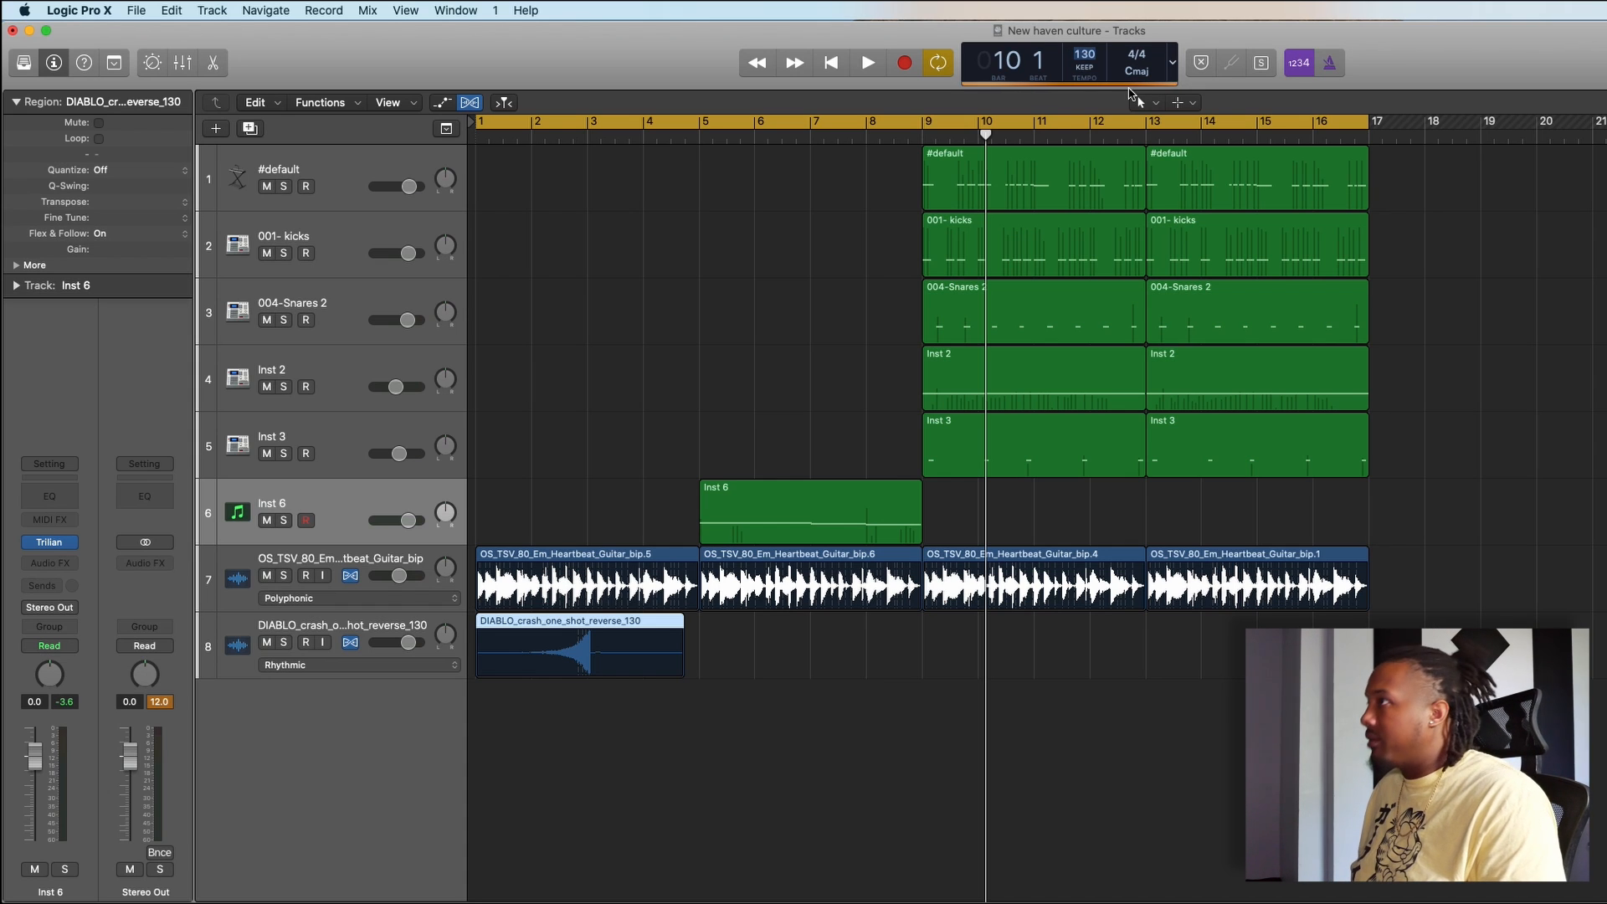
type("90")
key("Return")
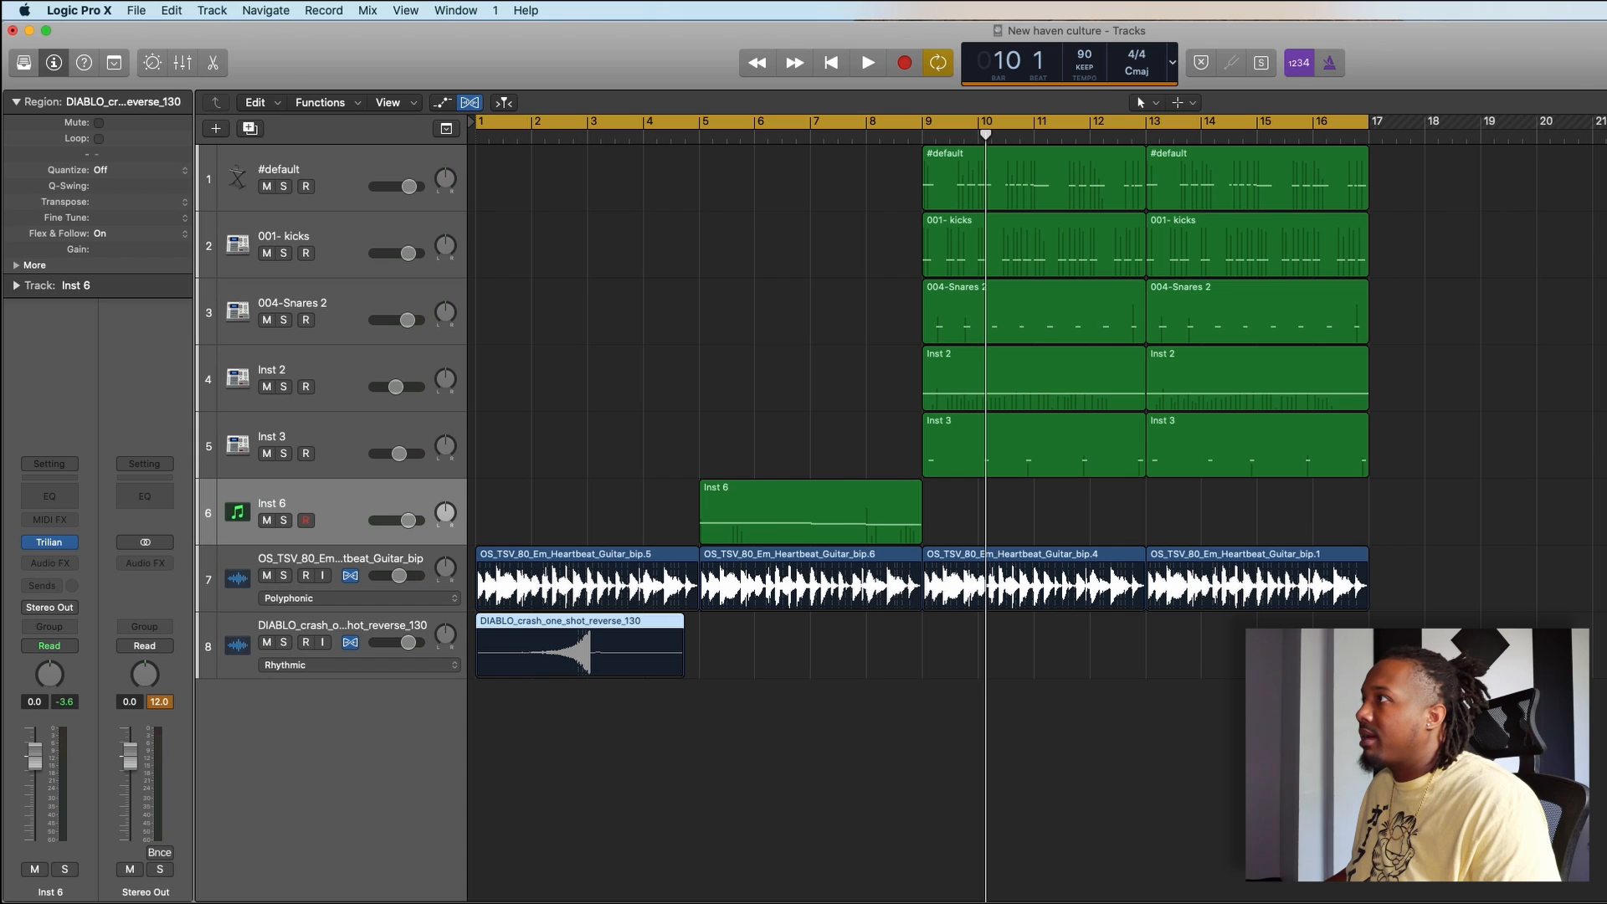
- Move the reversed crash so its swell peaks just before bar 9, and trim the region's end to bar 9
left_click_drag(627, 649, 941, 674)
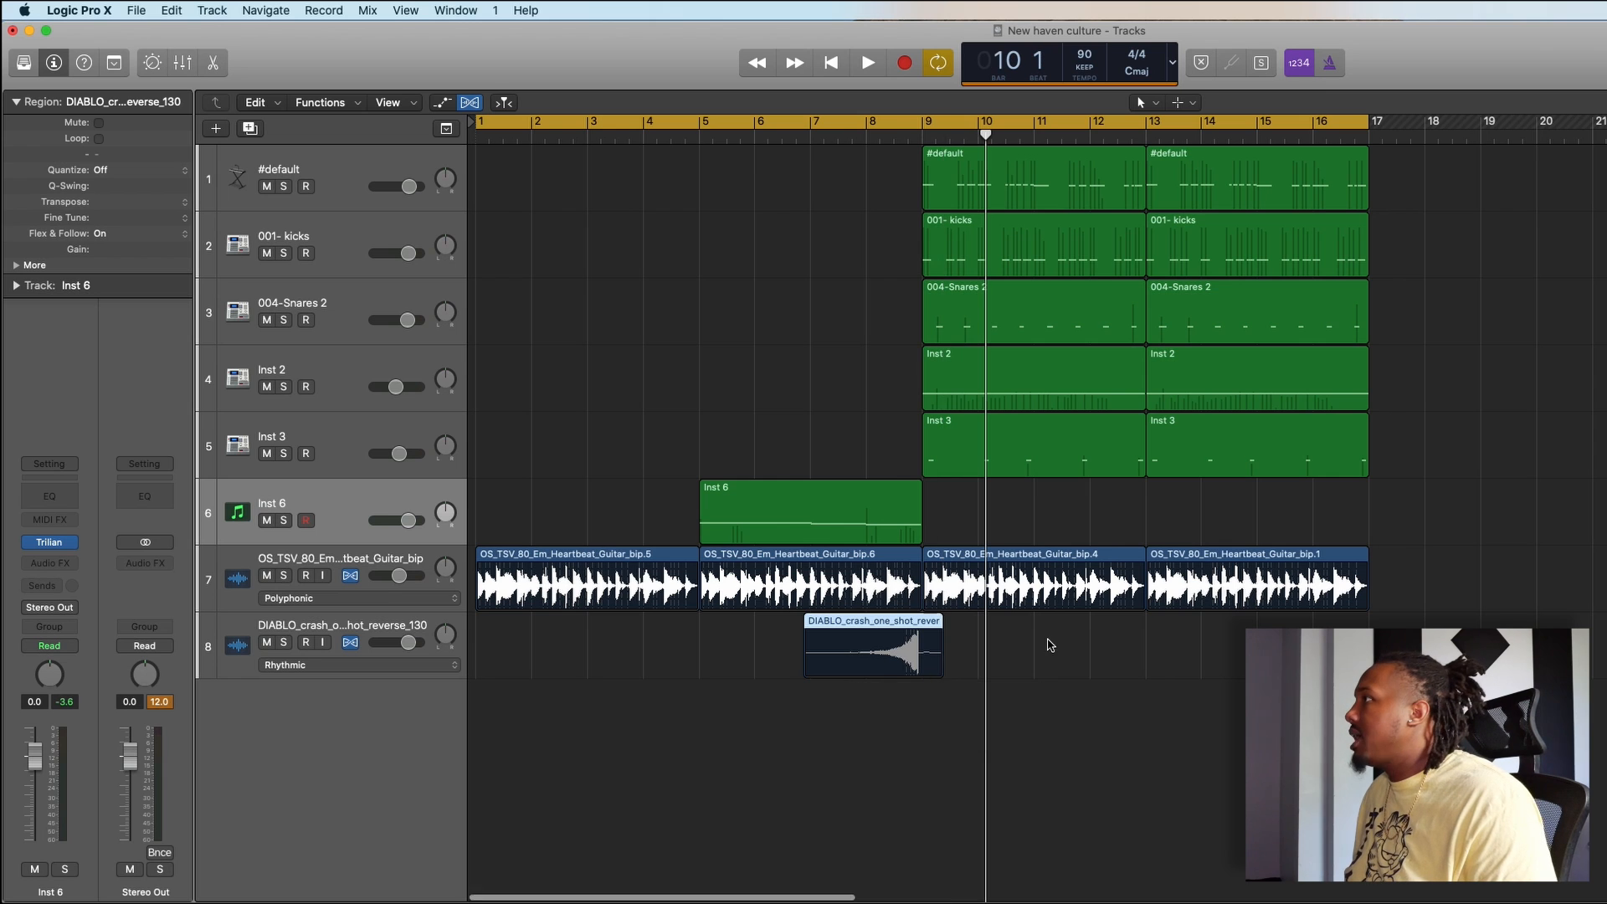
scroll(1051, 646, "up", 5)
key("super+Right")
scroll(1050, 645, "right", 9)
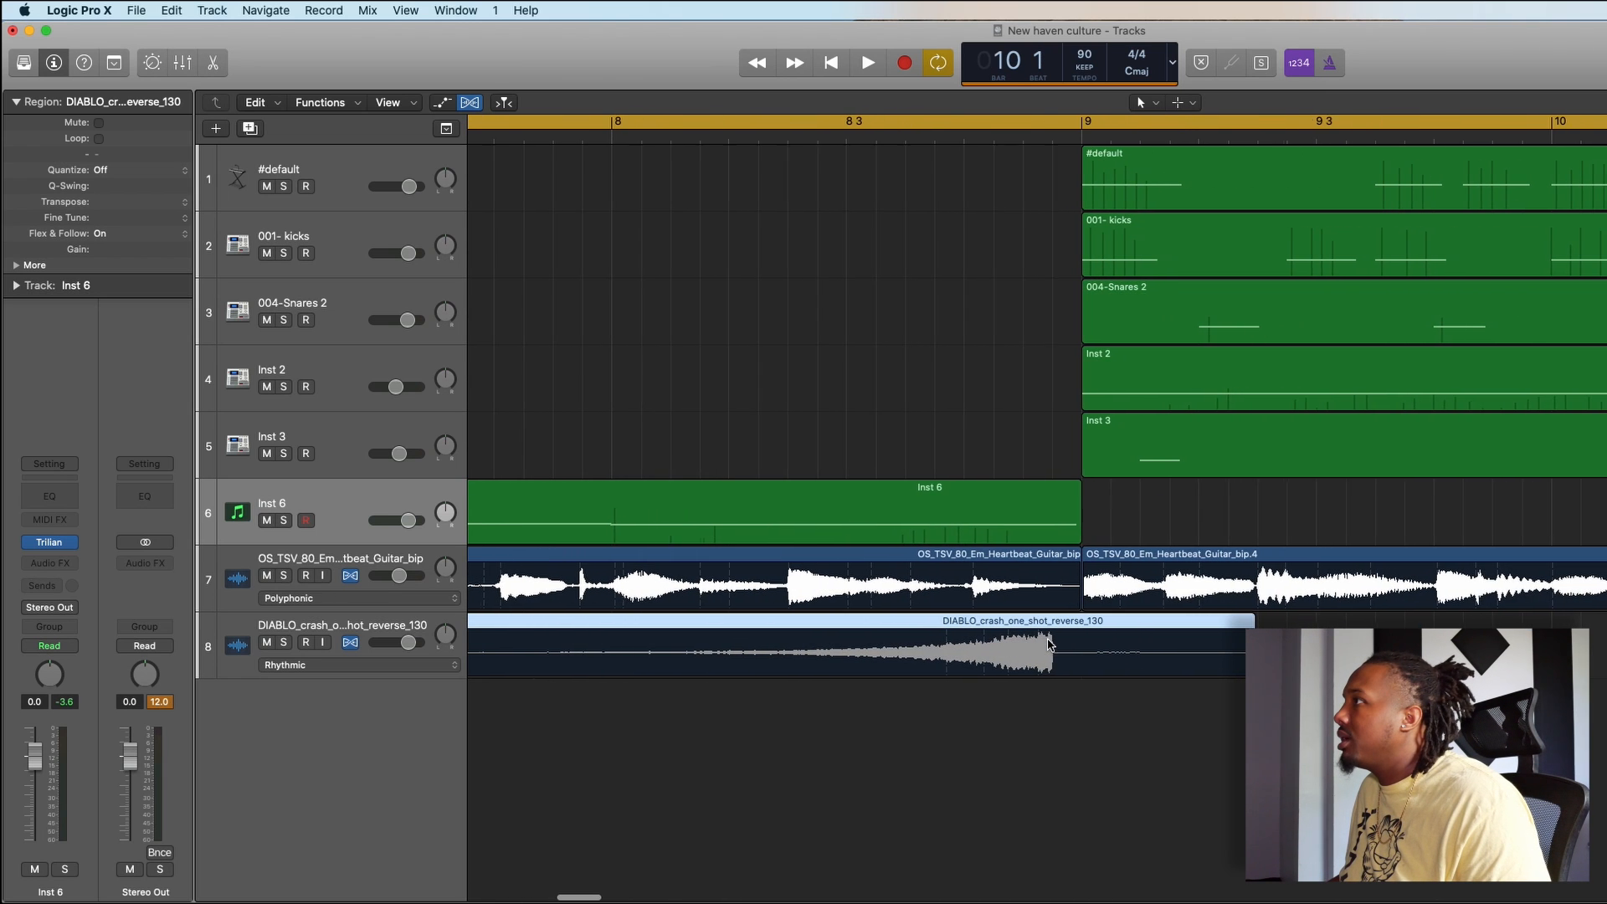
left_click_drag(1075, 628, 1102, 630)
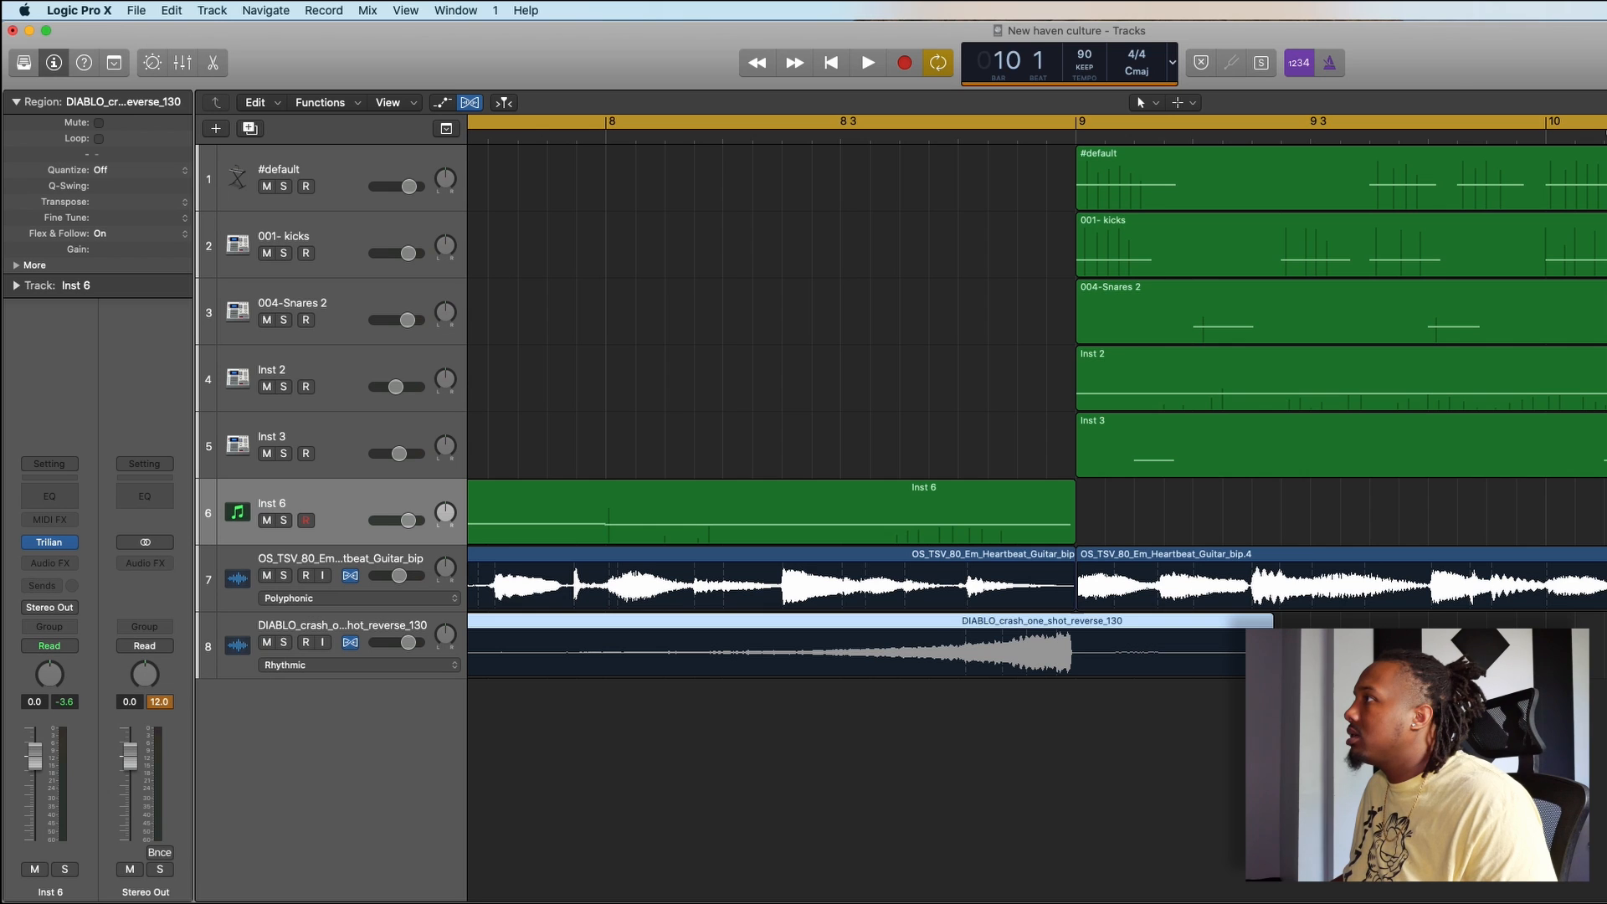
left_click_drag(1271, 669, 1076, 739)
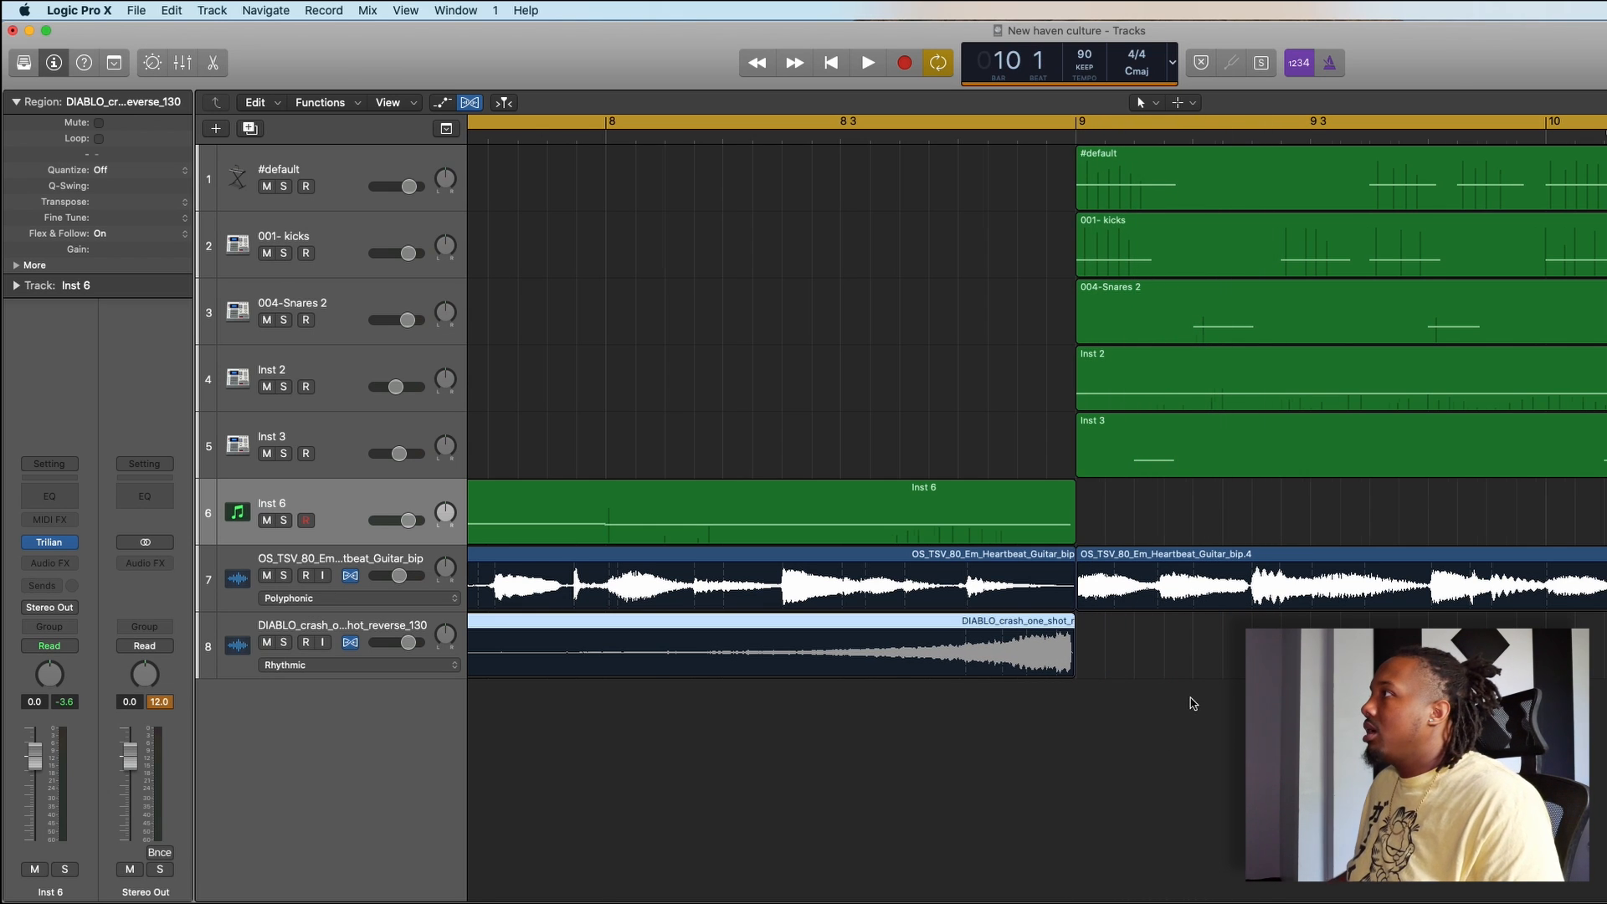
- Lower the reversed crash track's volume to about -4.4 dB
scroll(1190, 703, "down", 5)
scroll(1190, 703, "left", 8)
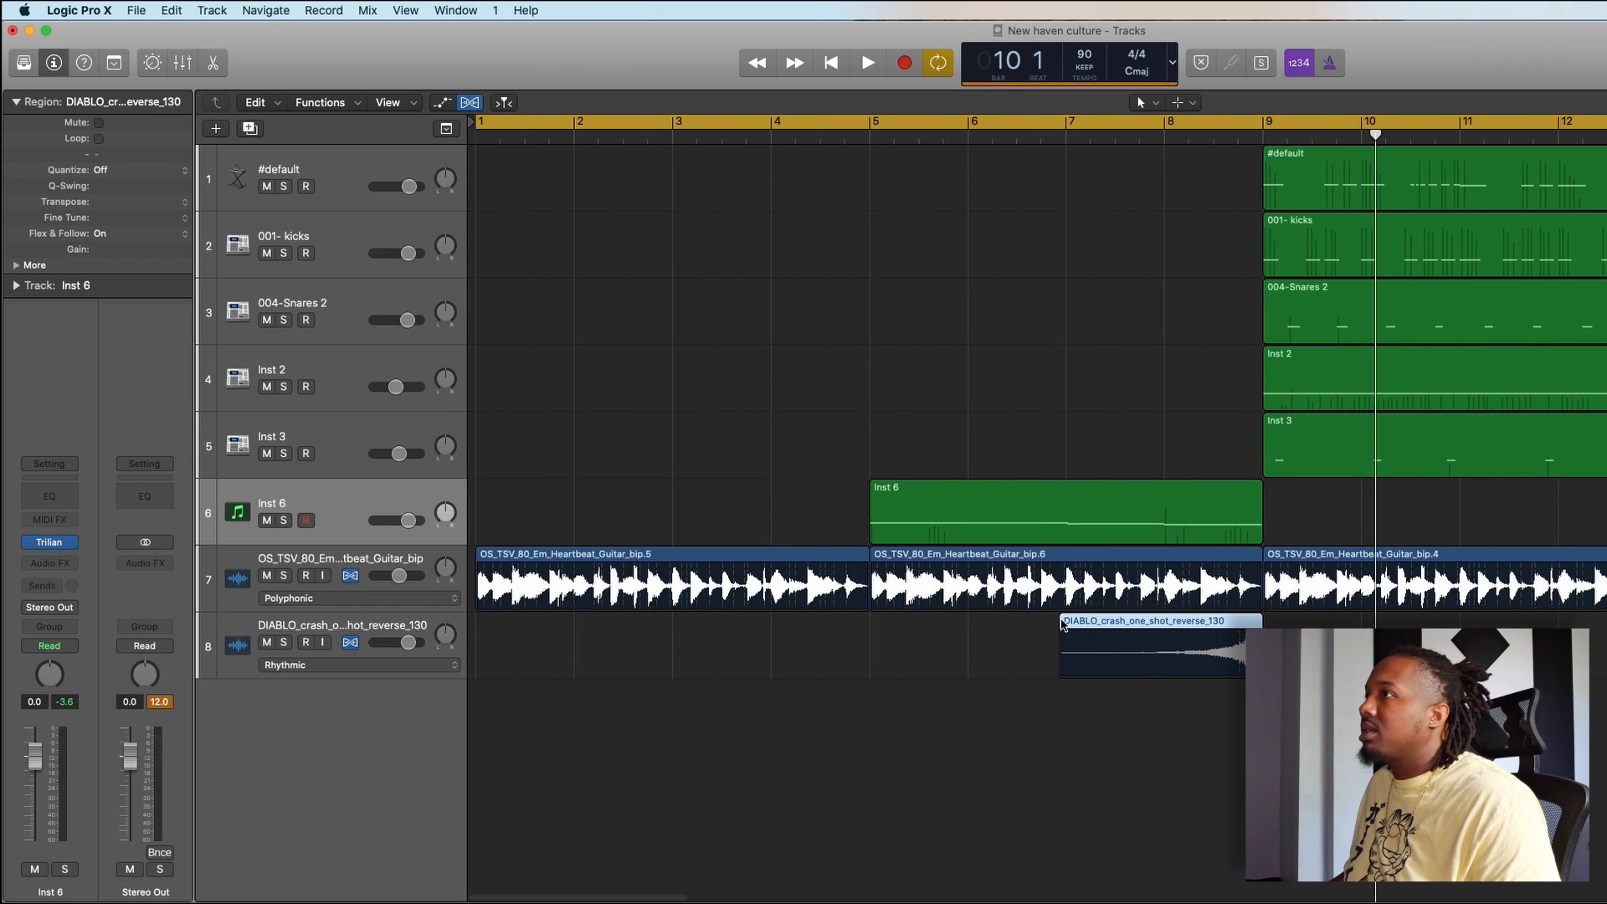
left_click_drag(407, 647, 403, 647)
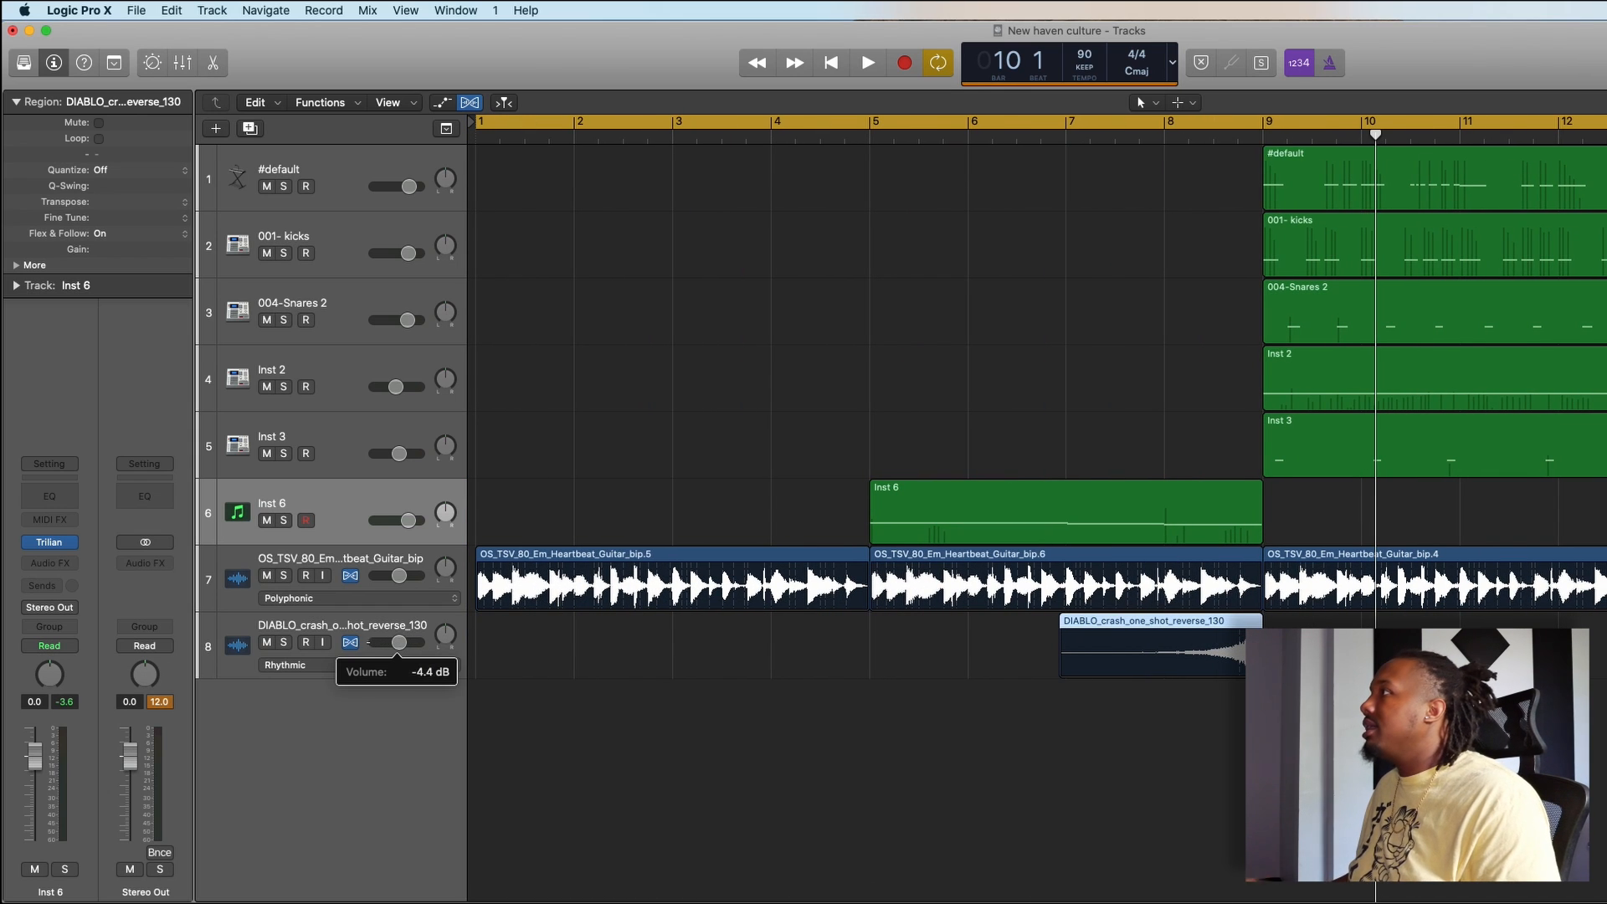
- Play the arrangement from the start, skipping ahead to bar 5 to hear the transition into bar 9
left_click(1052, 757)
key("Return")
key("space")
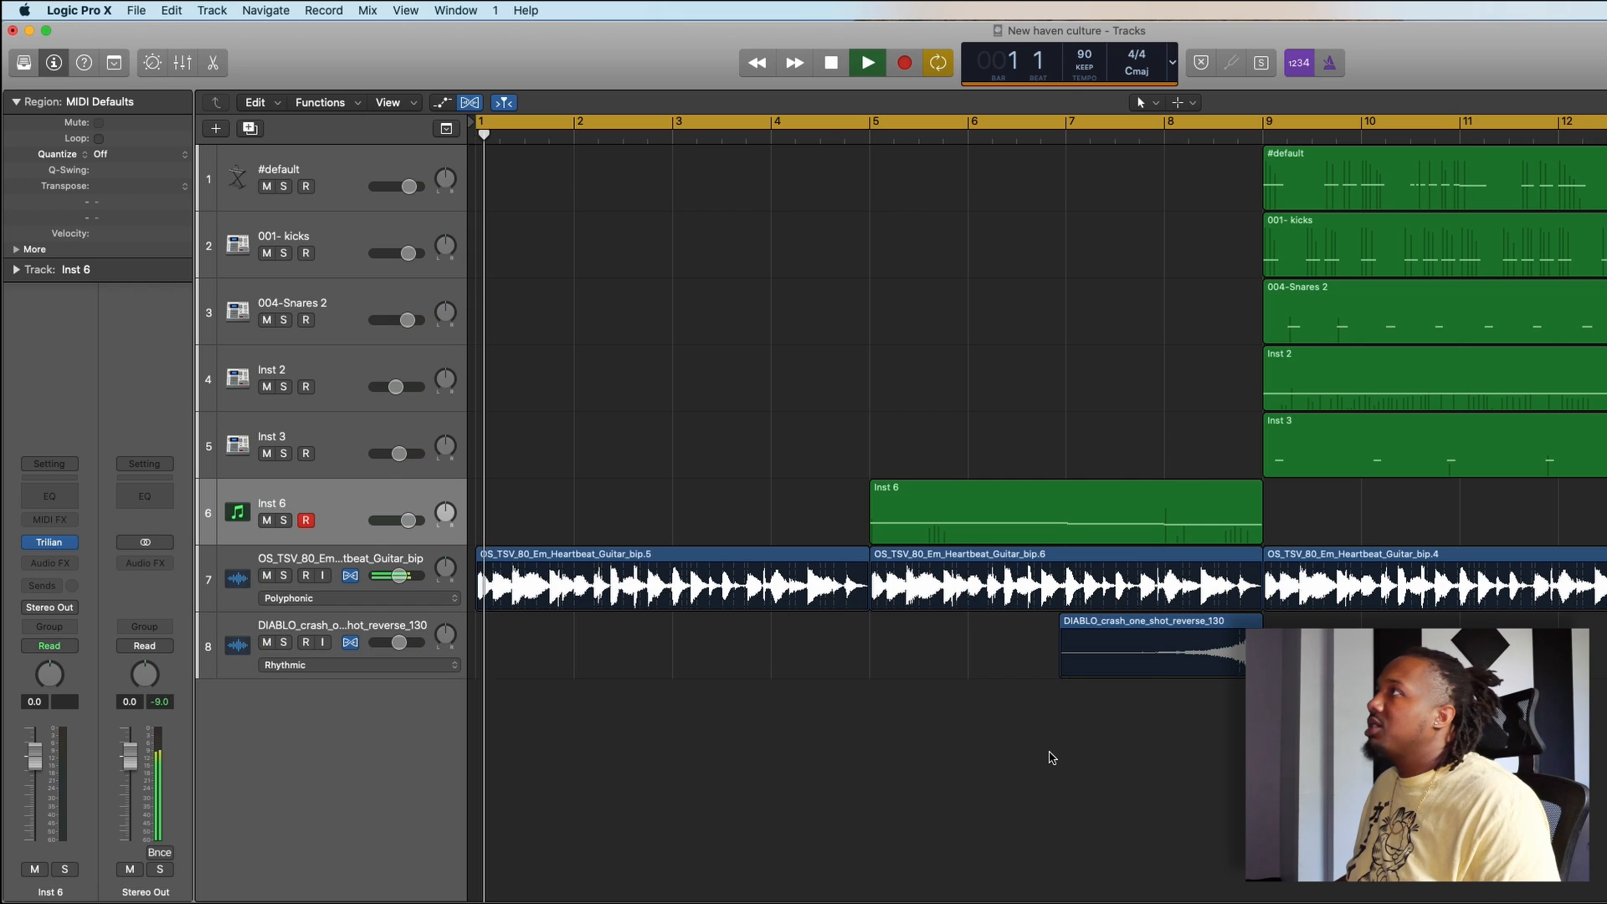
left_click(859, 136)
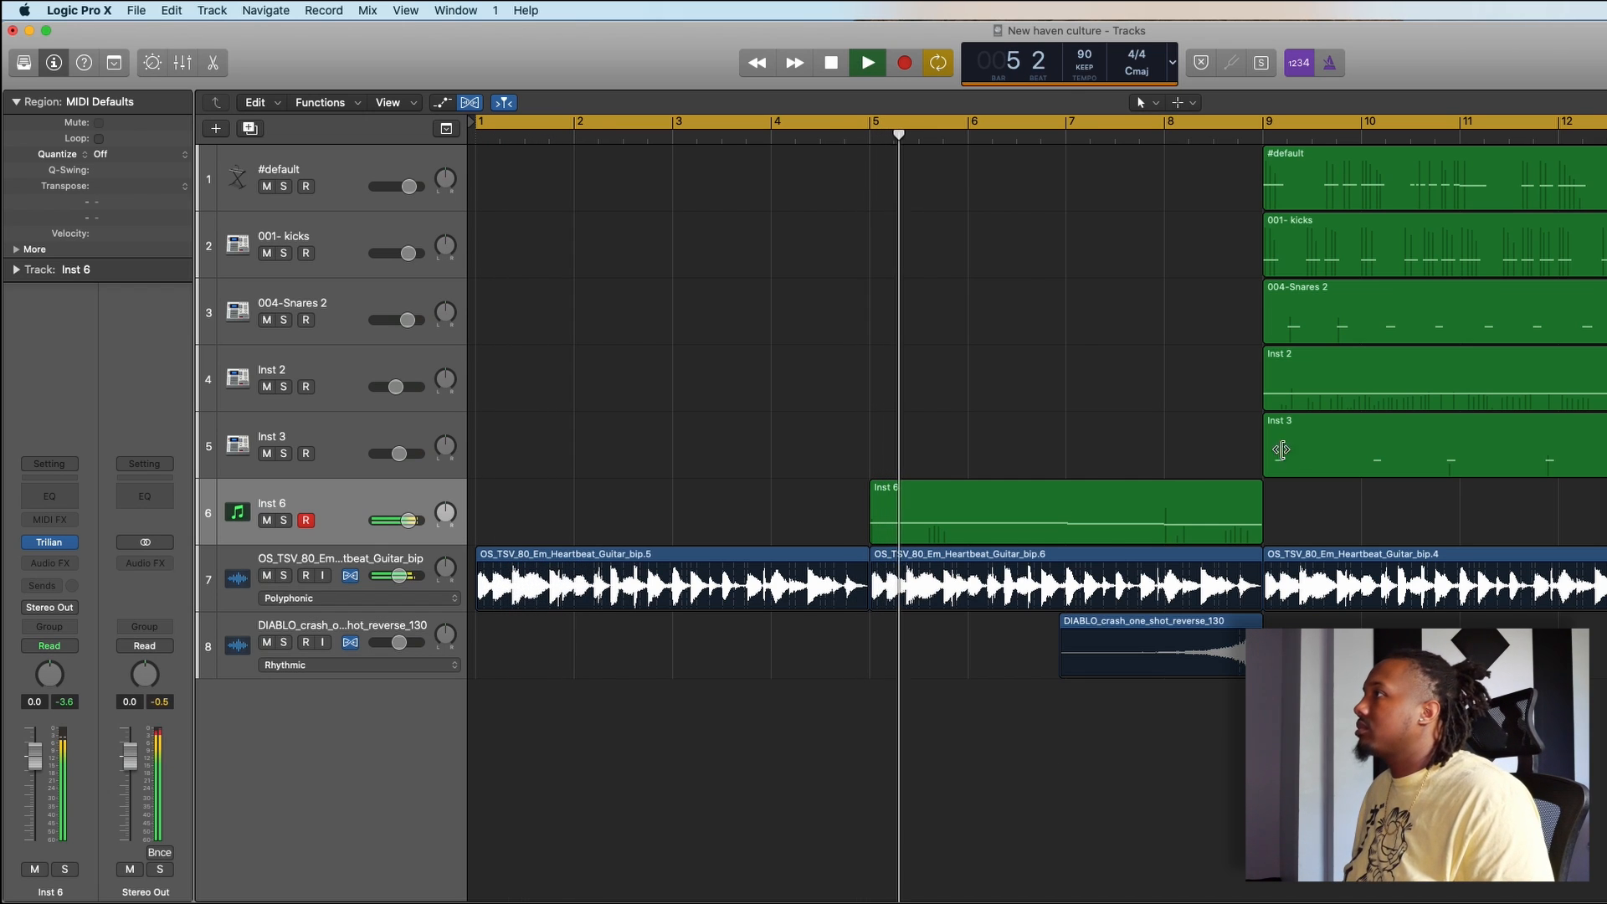
scroll(1038, 410, "down", 5)
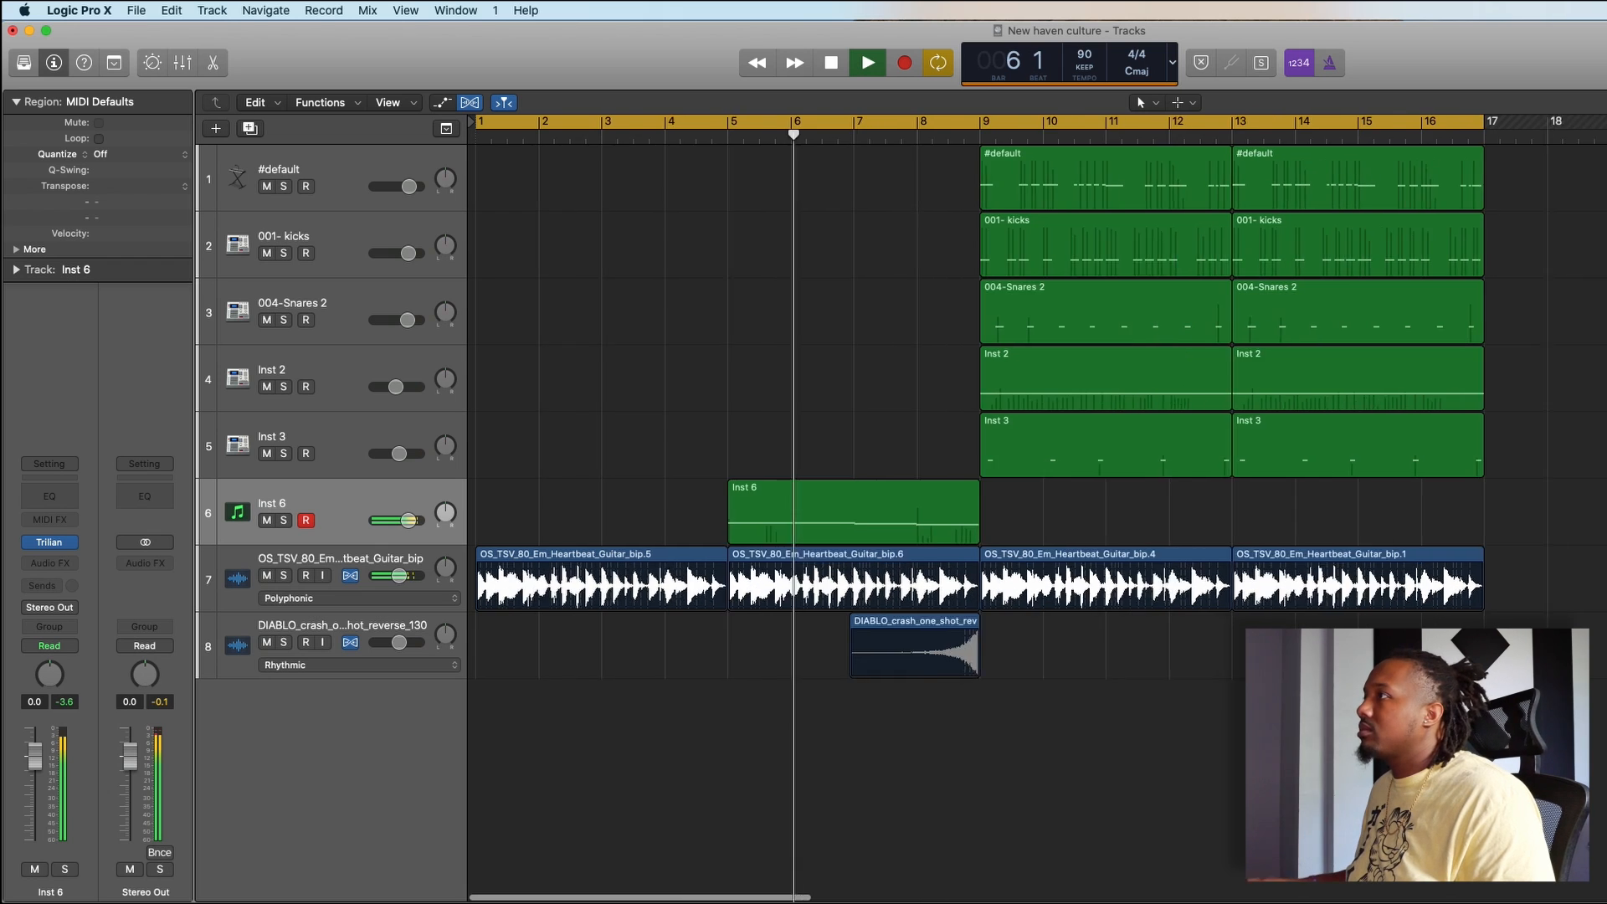
scroll(1038, 411, "up", 1)
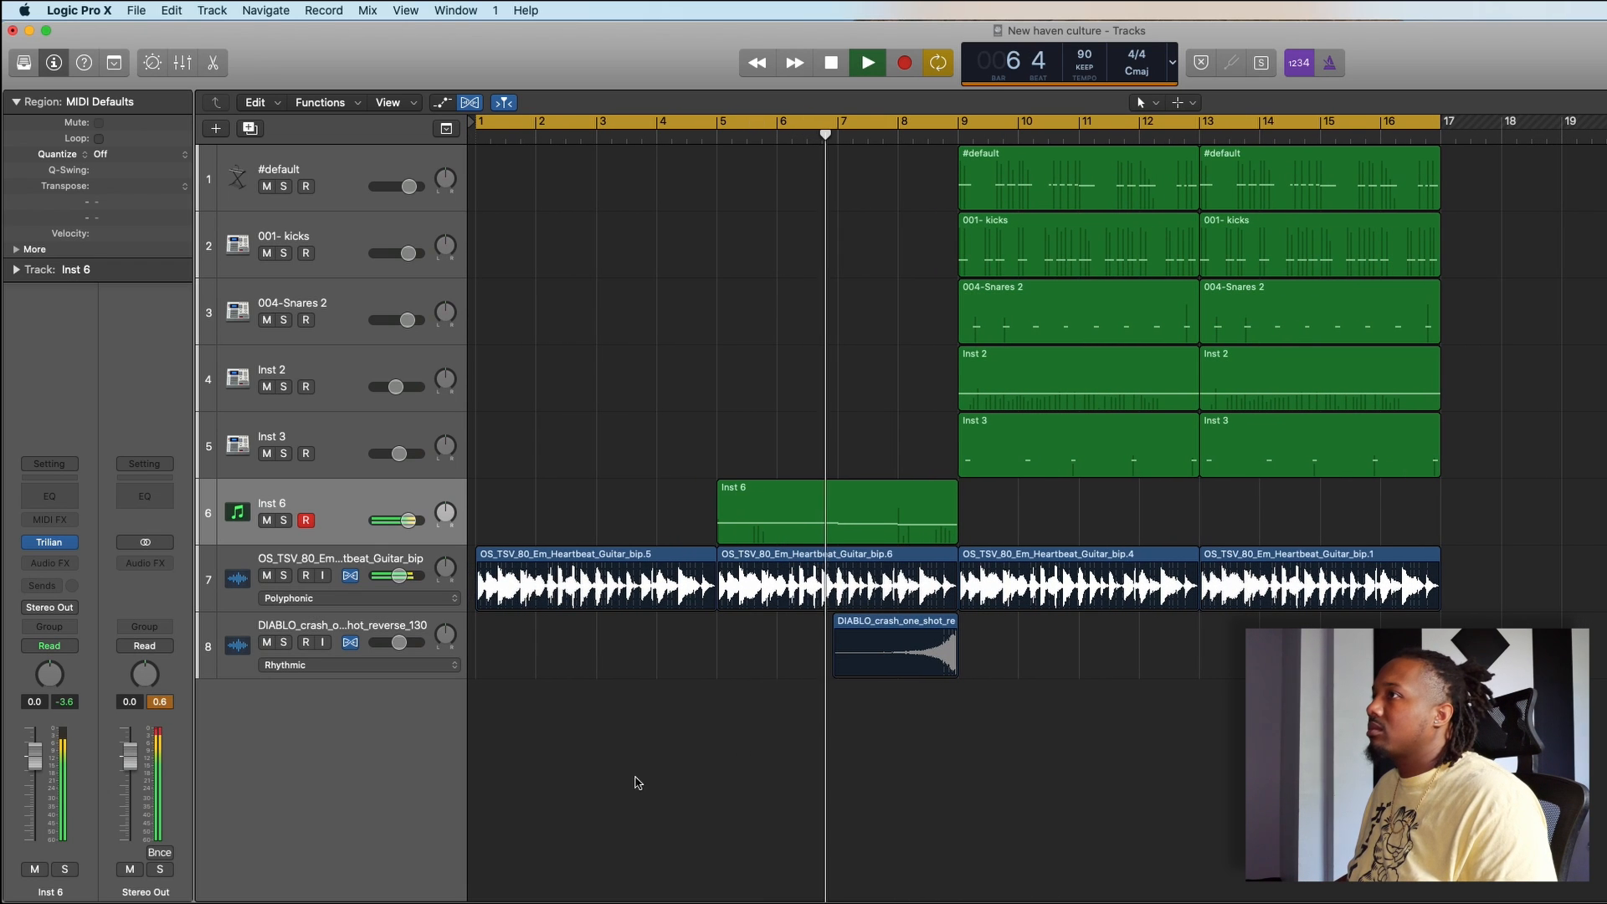
- Raise the reversed crash track's volume slightly during playback, and stop playback just after the beat comes in
left_click(400, 642)
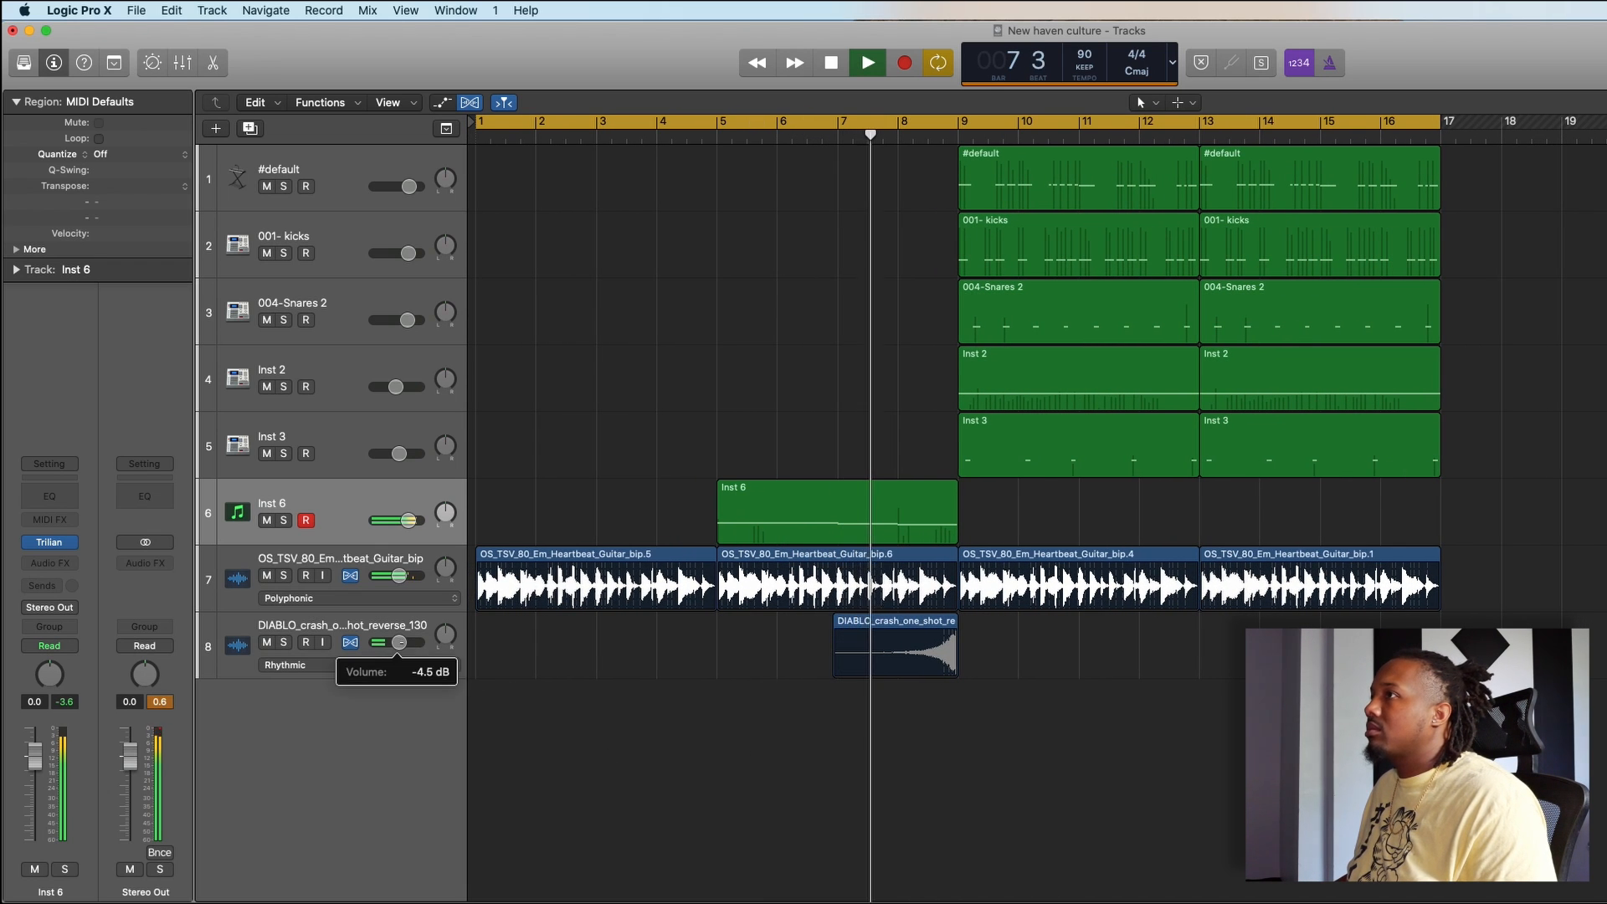
left_click_drag(401, 642, 408, 642)
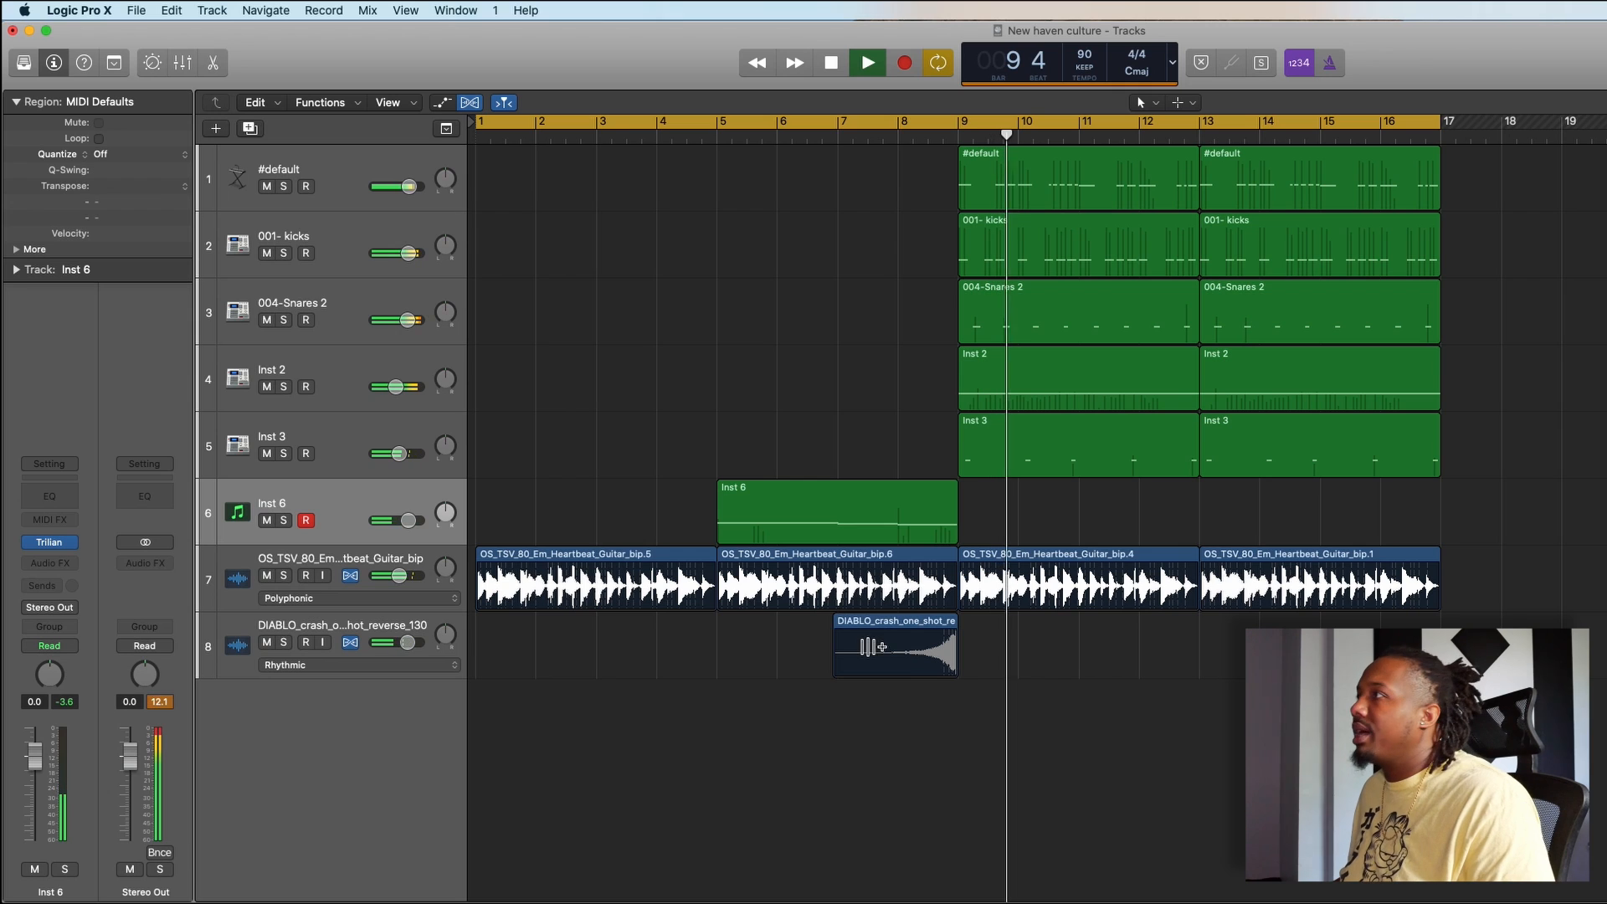
key("space")
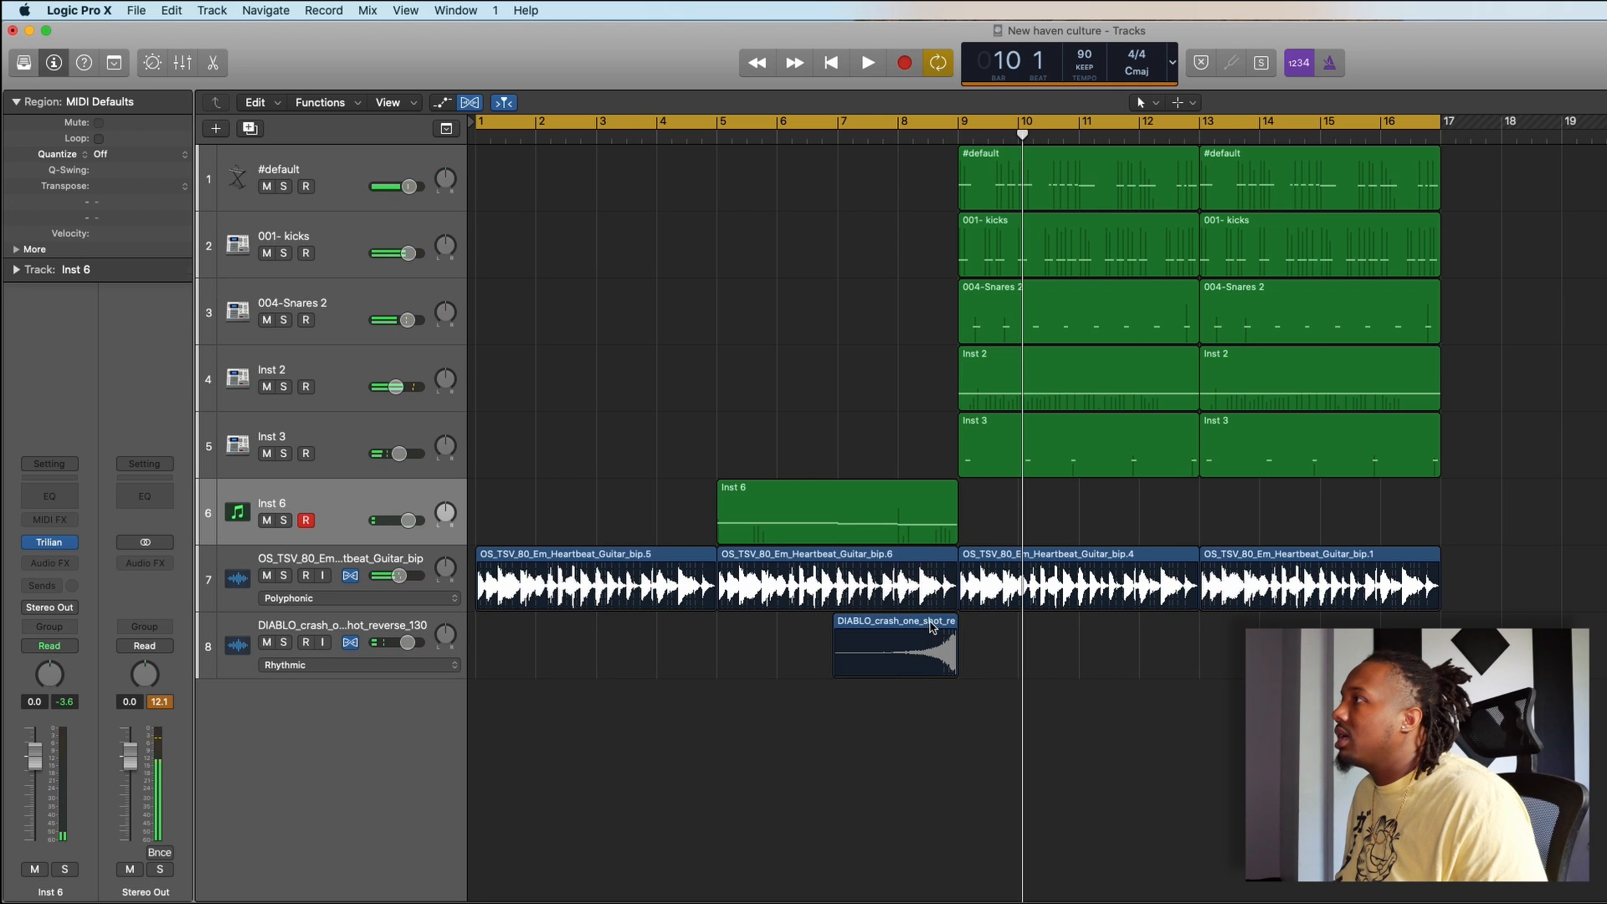
- Shift the reversed crash slightly later with its end at bar 9, and cut away everything before about bar 8
left_click_drag(932, 627, 958, 672)
left_click(1144, 680)
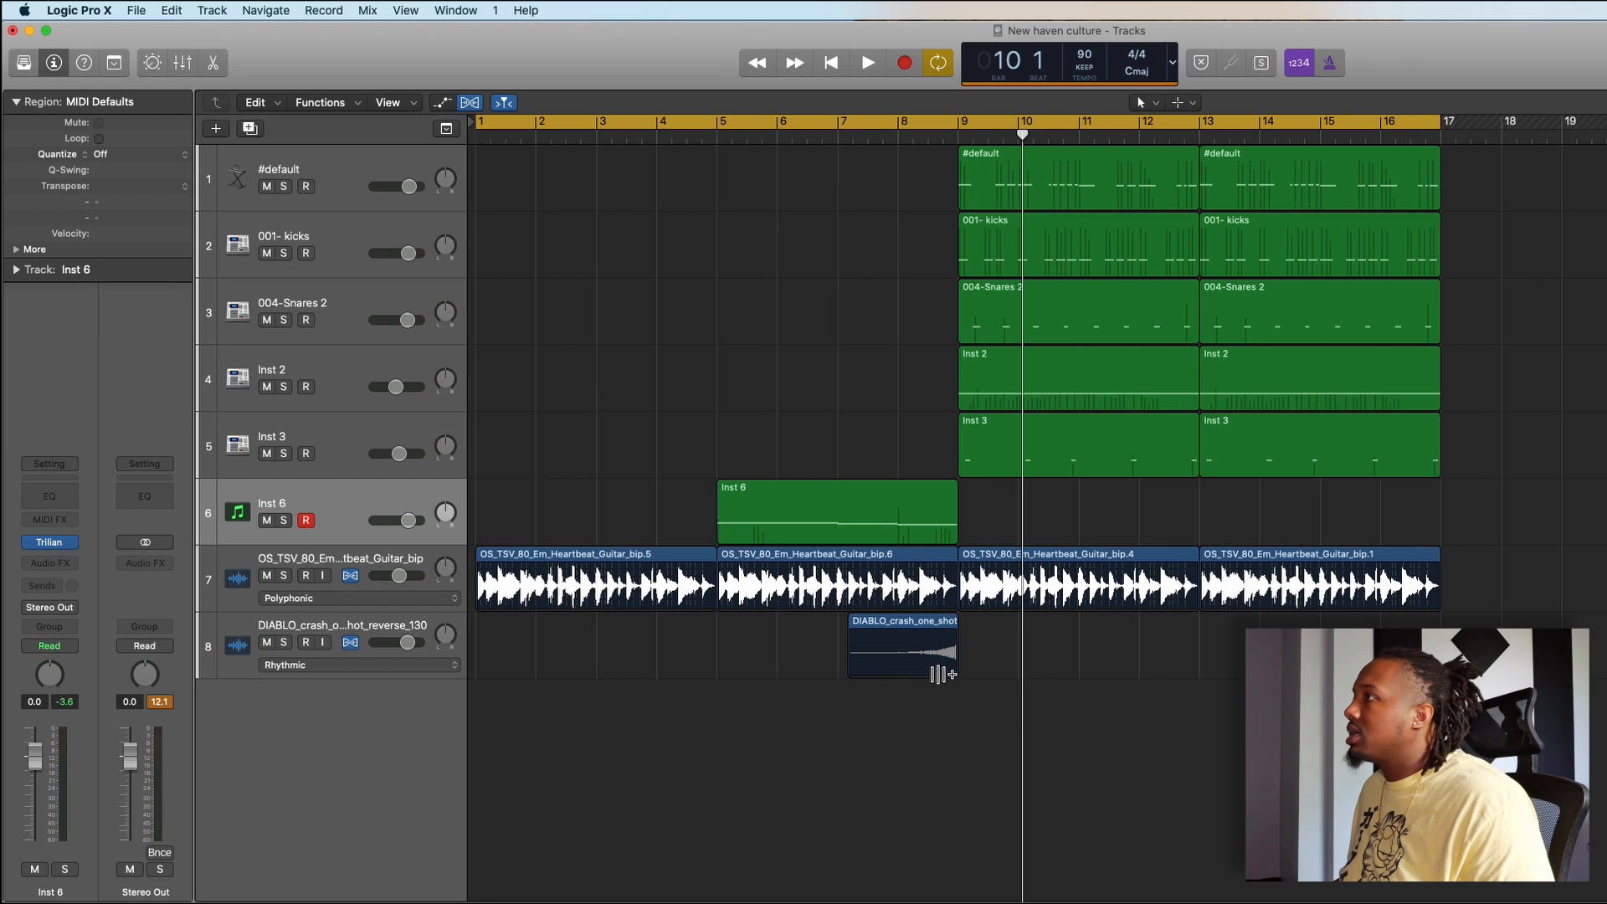
double_click(905, 664, "super")
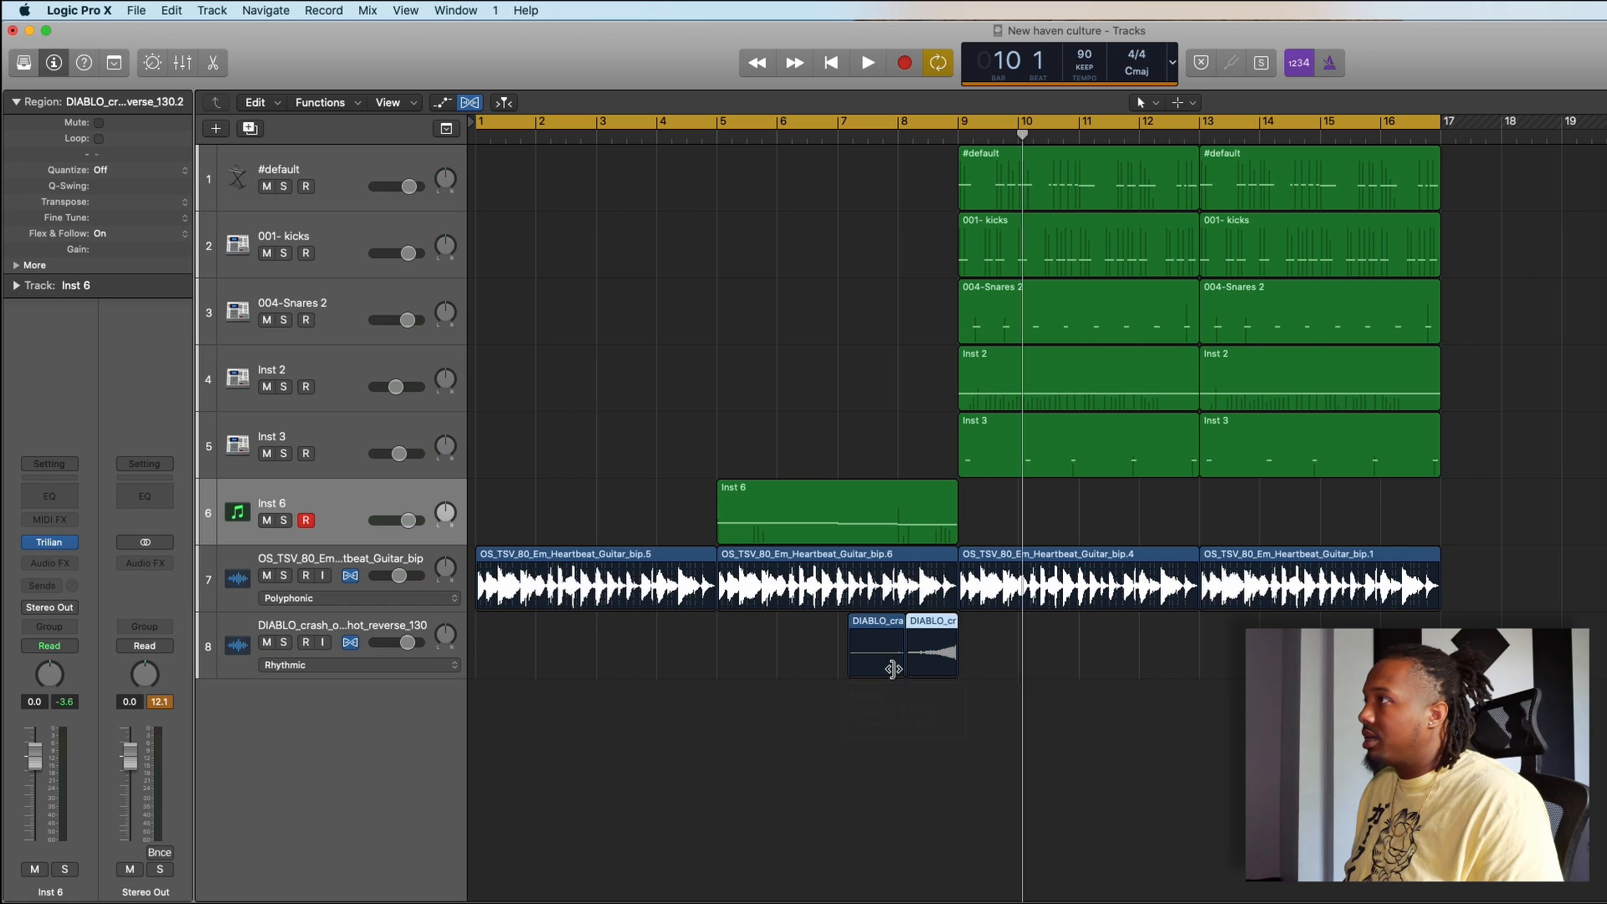
left_click(892, 668)
key("Delete")
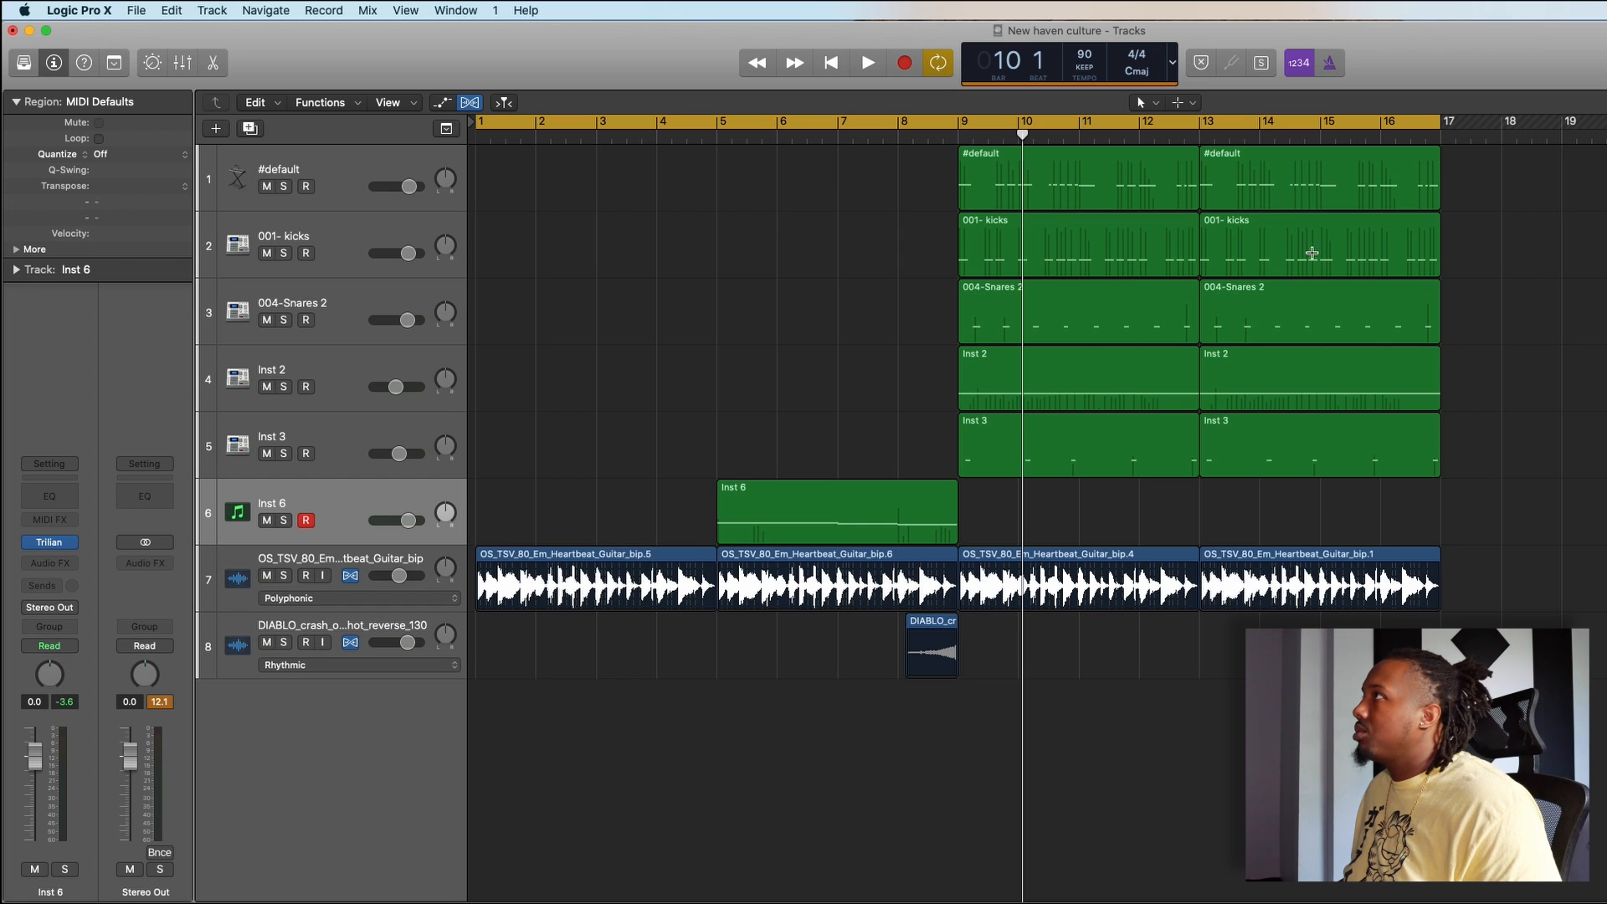
left_click(1189, 105)
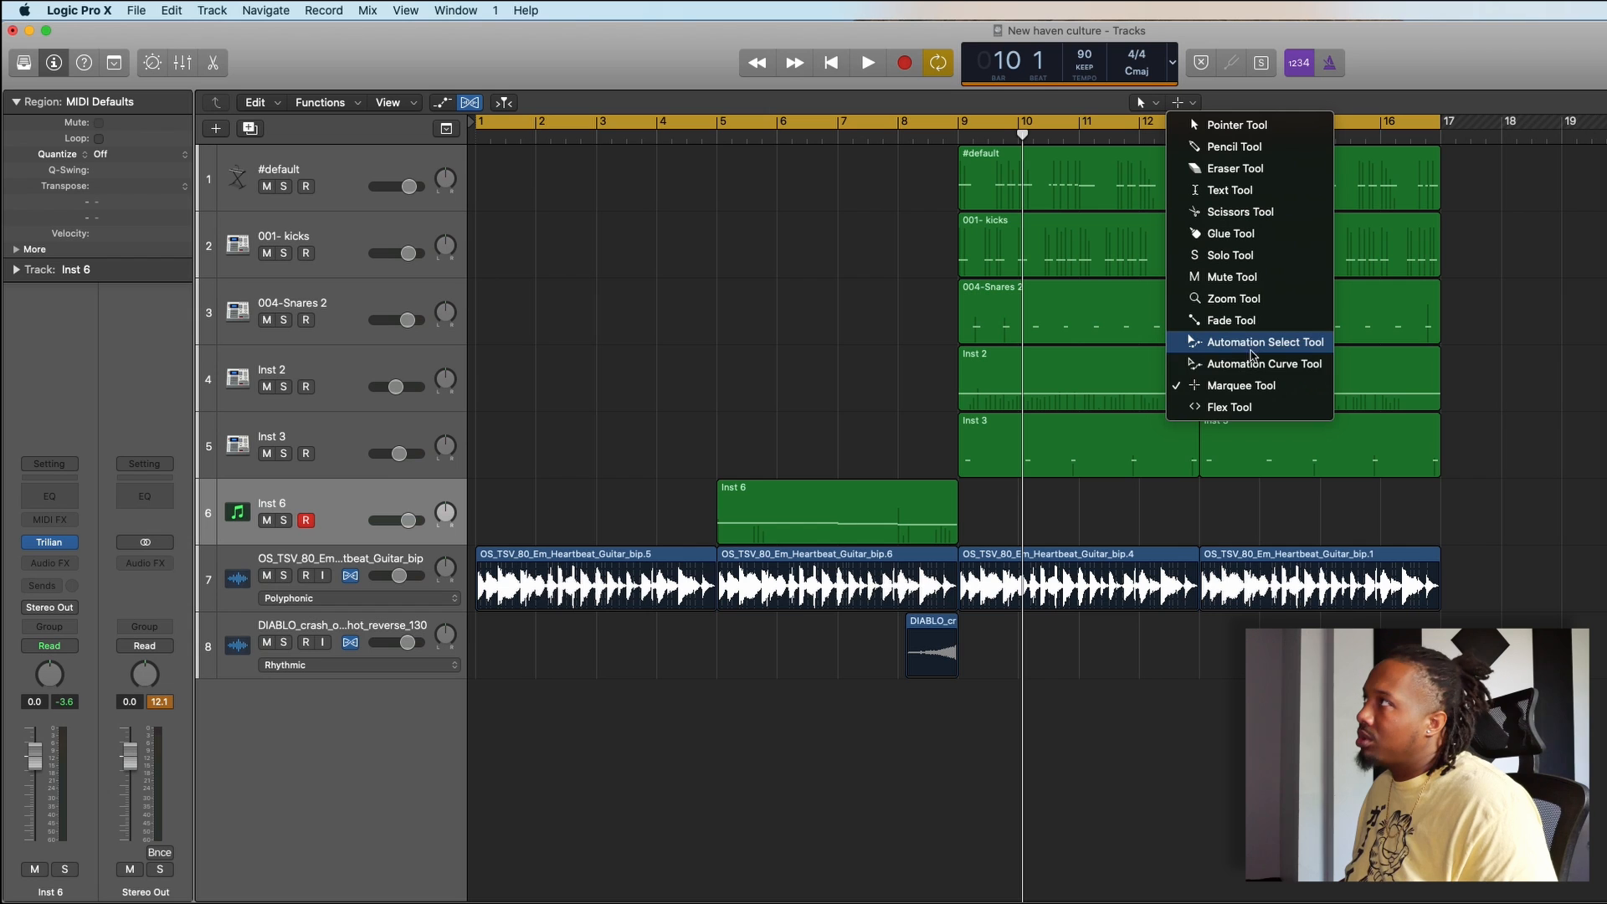
left_click(1539, 370)
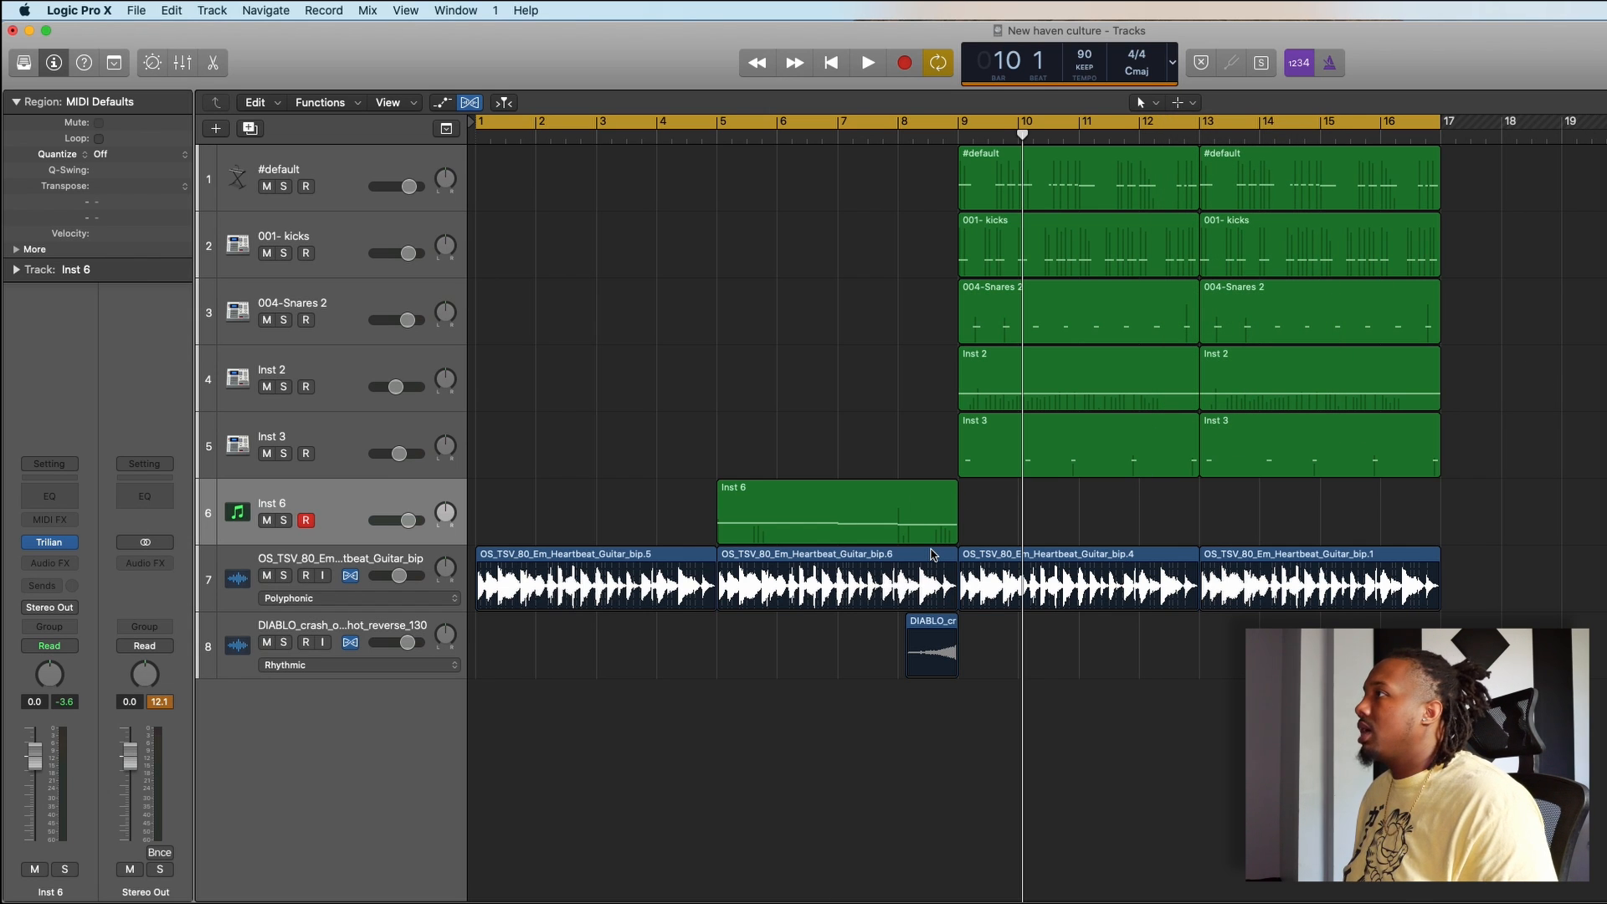
scroll(932, 555, "up", 5)
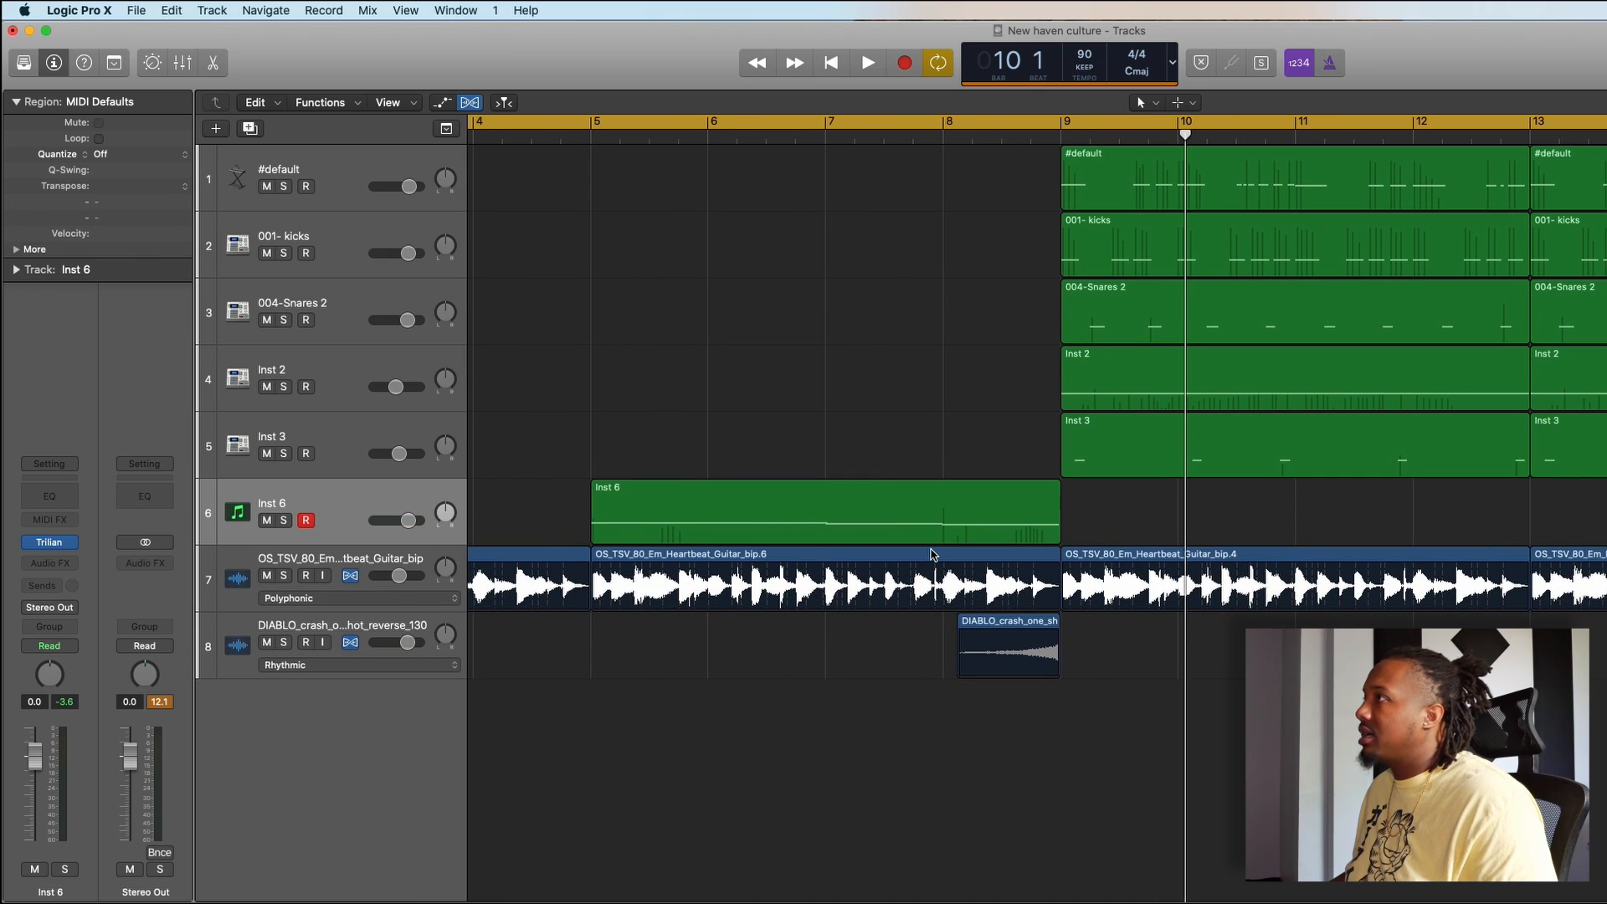
left_click(987, 513)
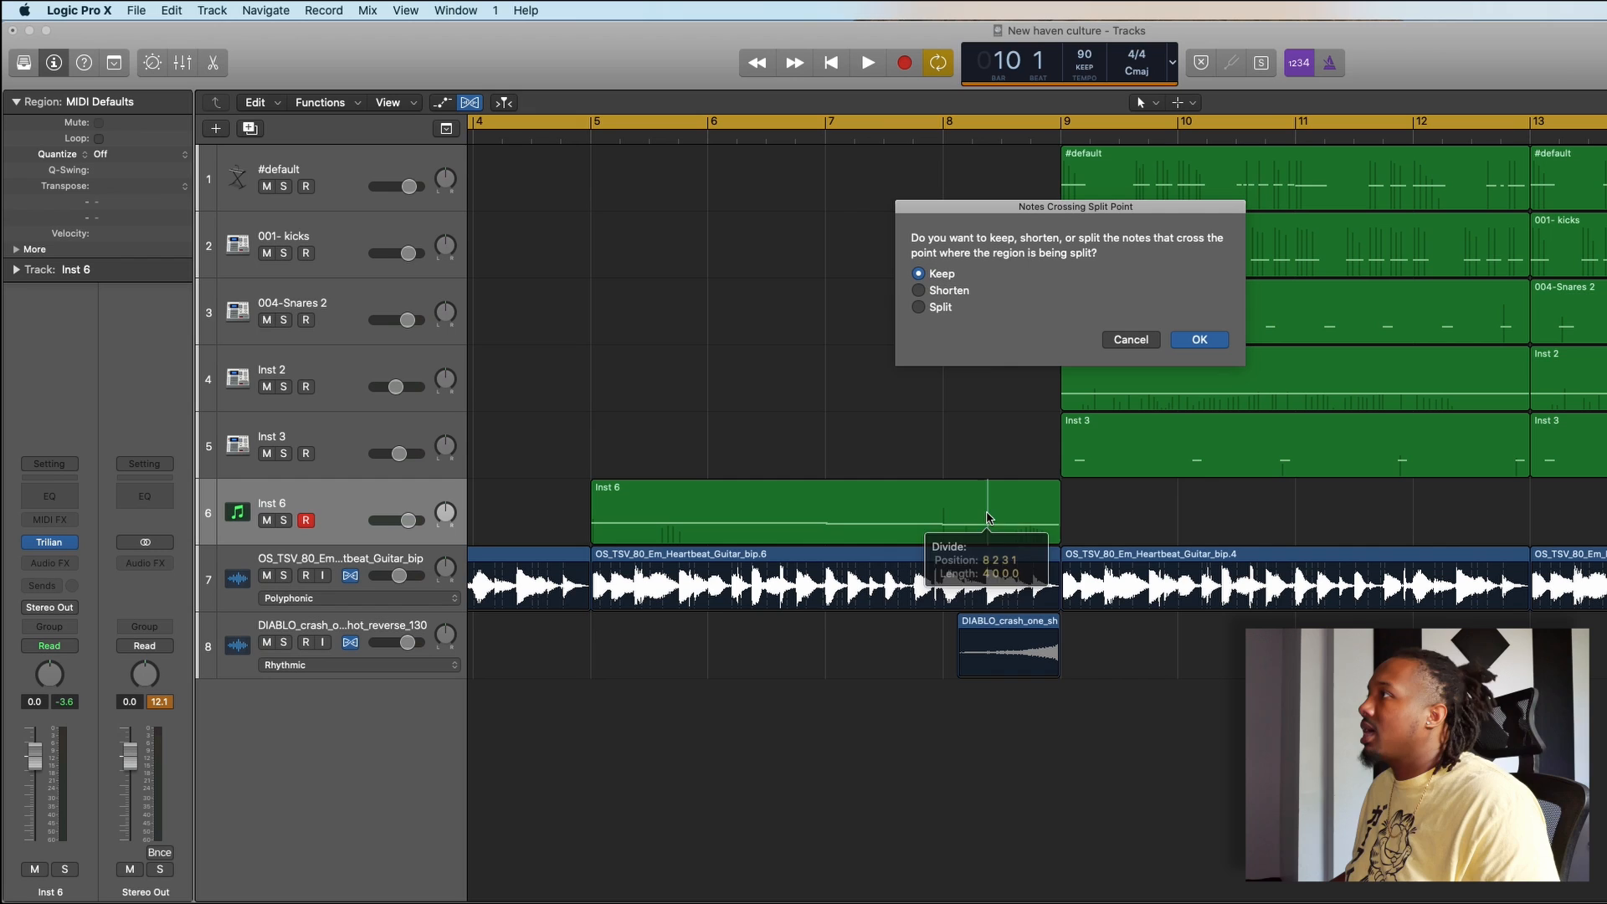
left_click(1198, 340)
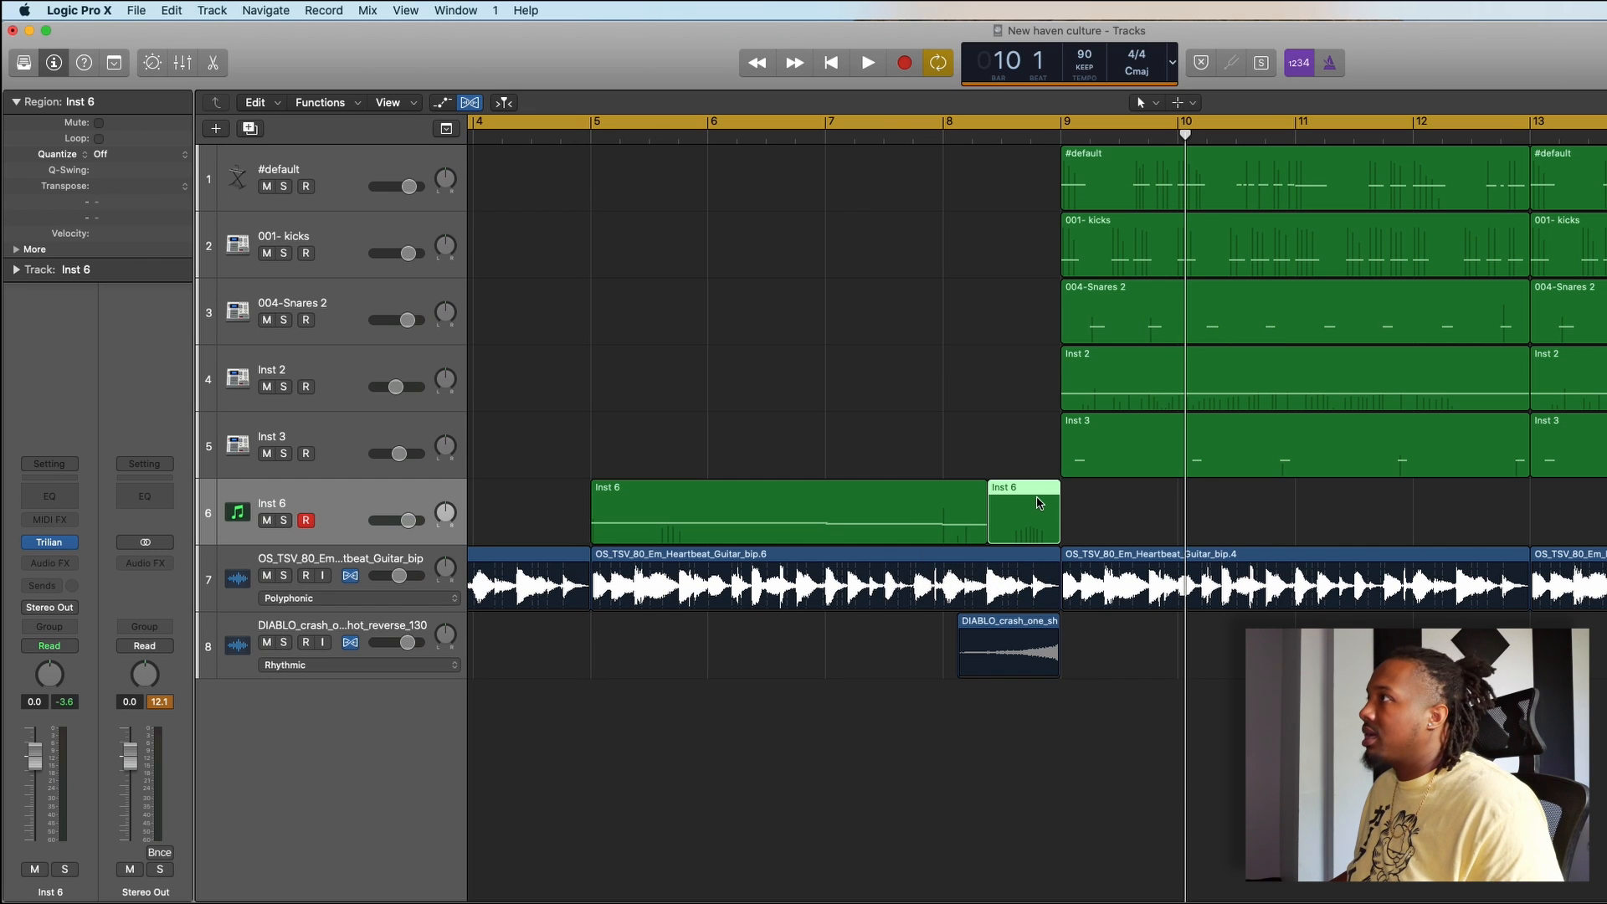
key("super+z")
left_click(1005, 447)
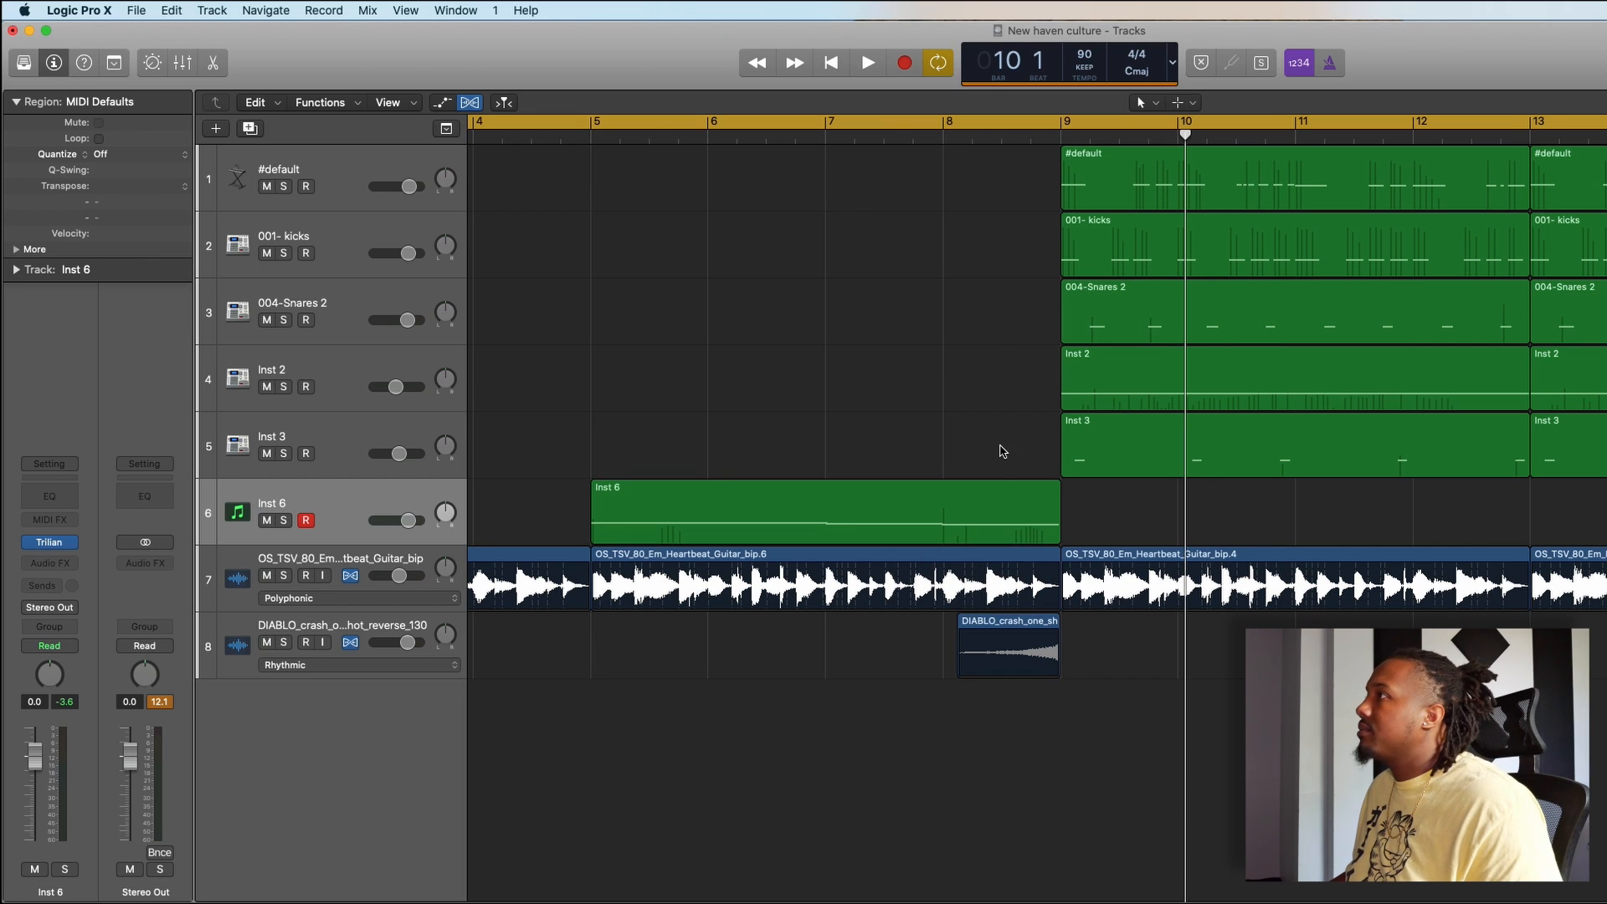
- Split the Inst 6 bass region halfway through bar 8, keeping the crossing notes, and delete the remainder up to bar 9
left_click(1002, 504)
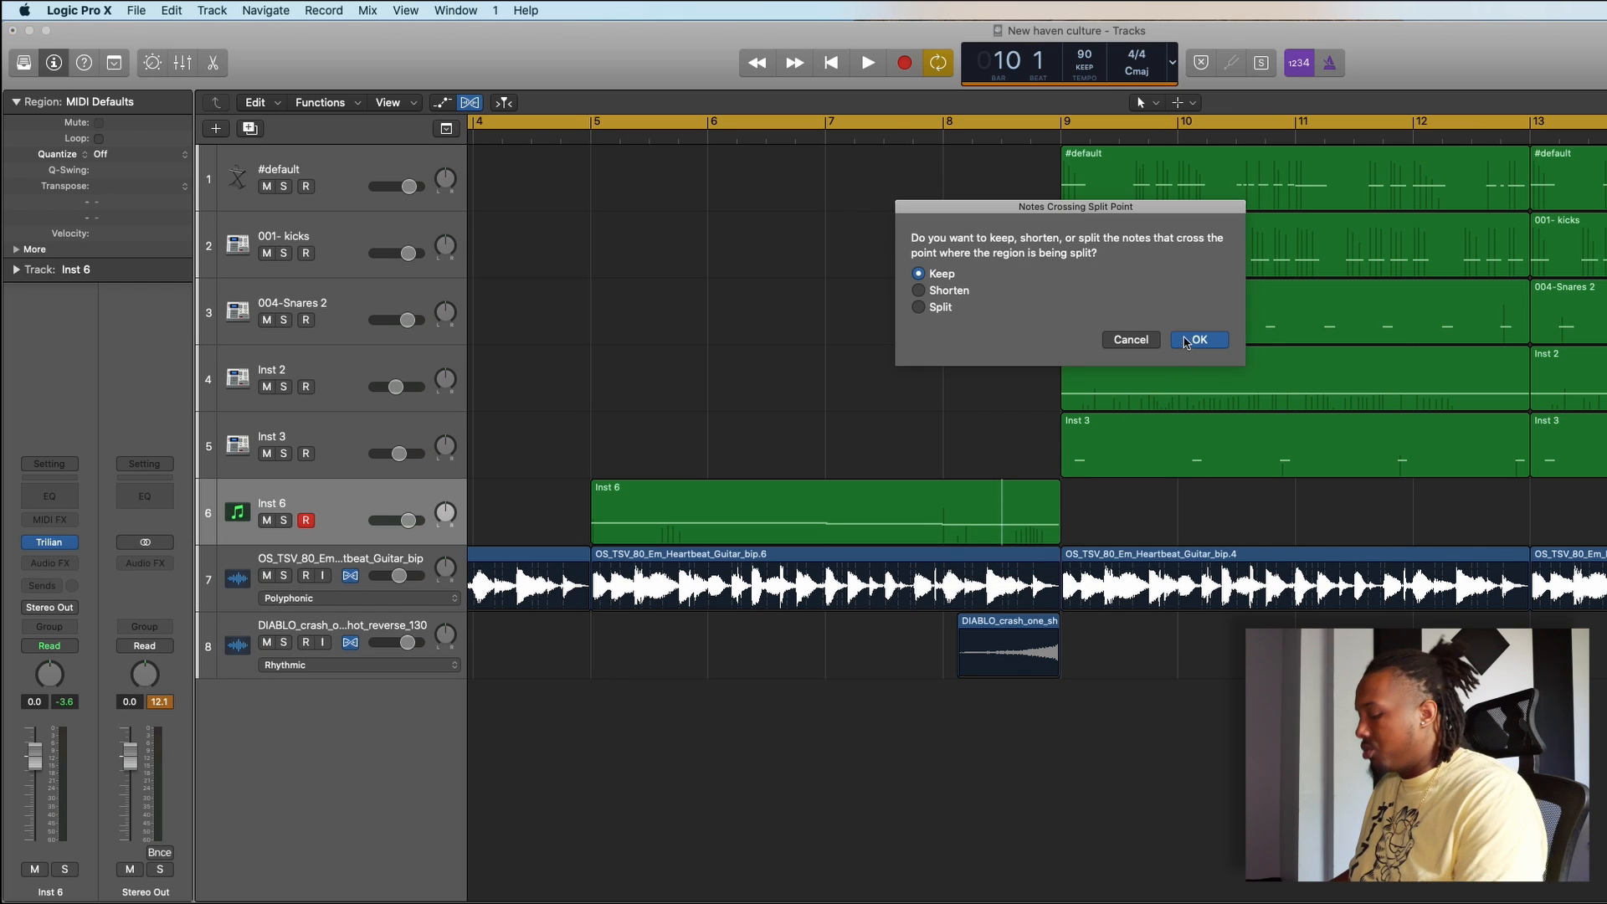
left_click(1198, 339)
key("Delete")
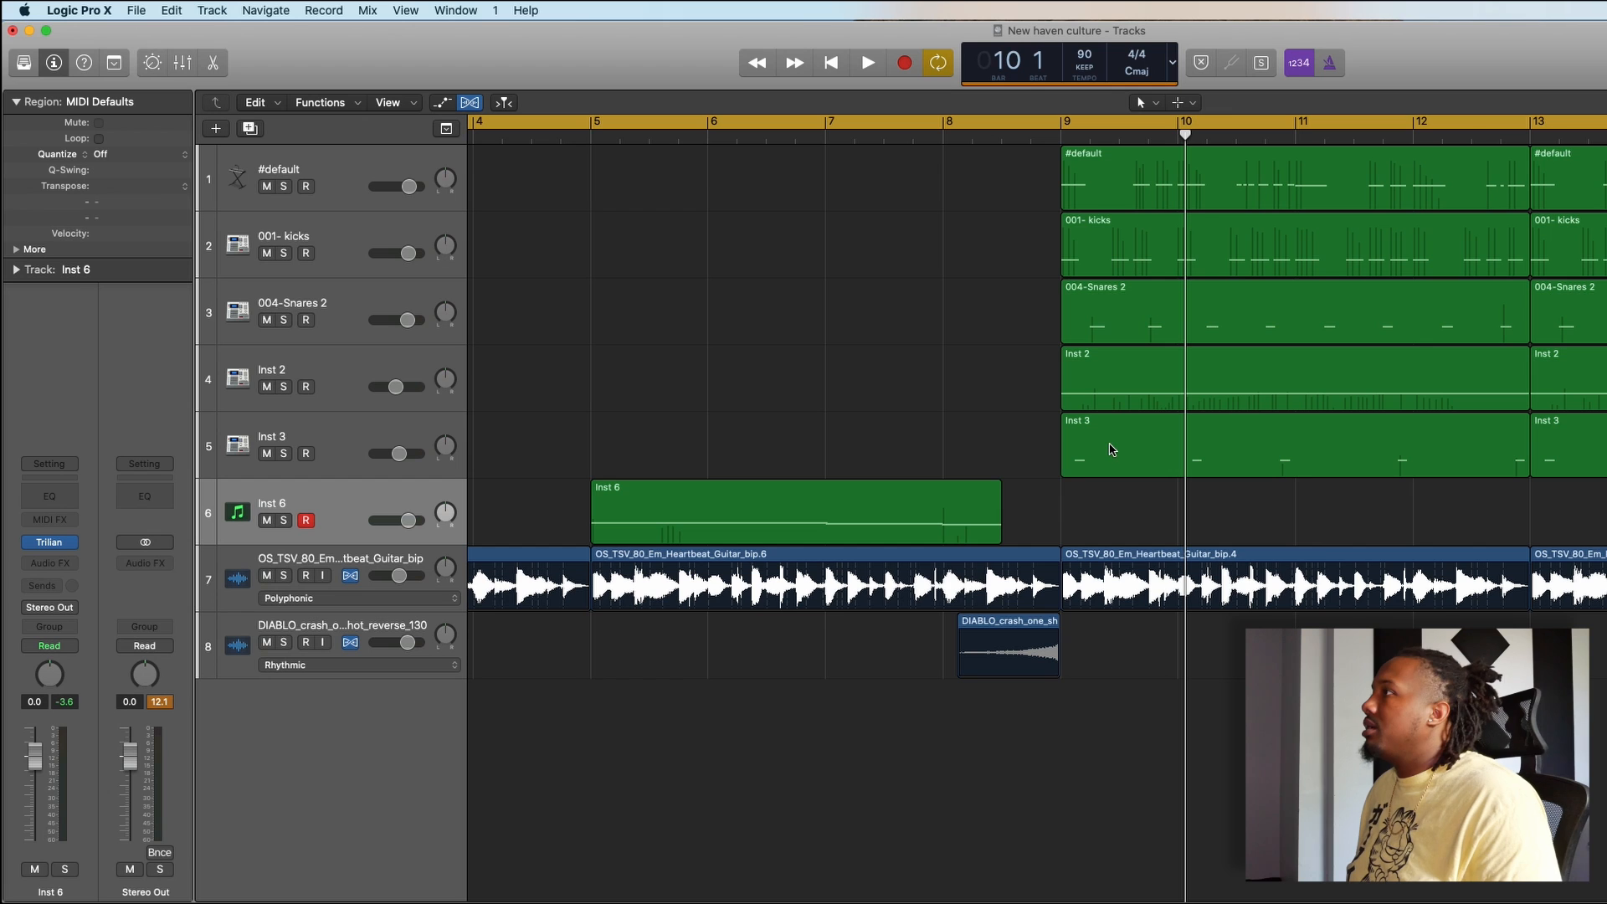
- Play the transition, limit the cycle range to bars 9 to 17, and raise the #default track's volume slightly
scroll(1123, 511, "down", 5)
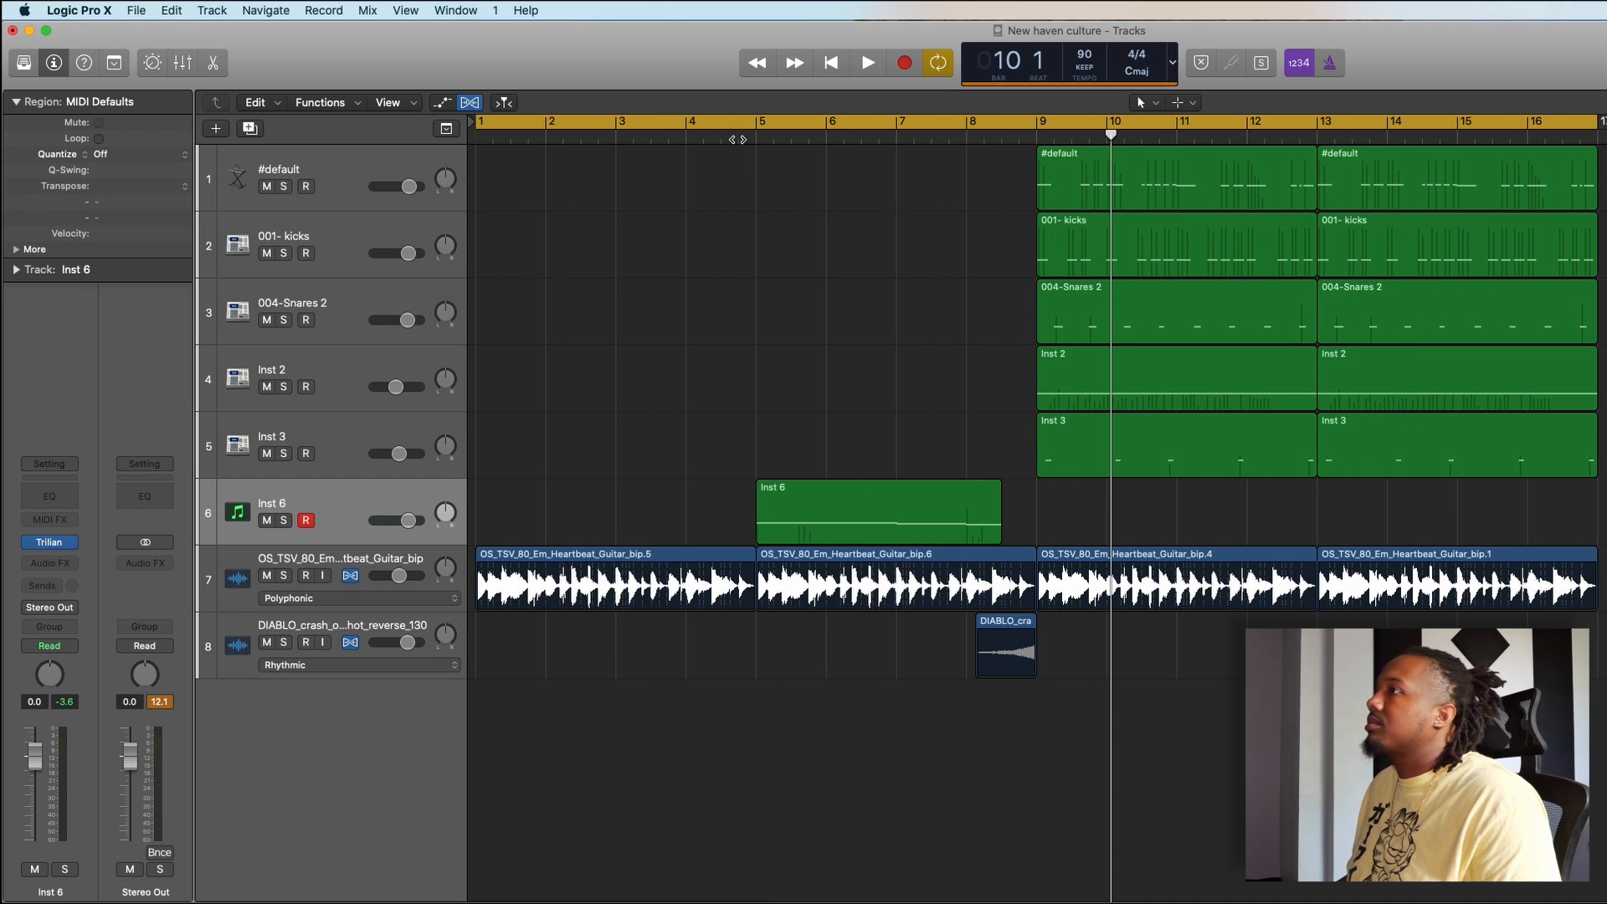
key("space")
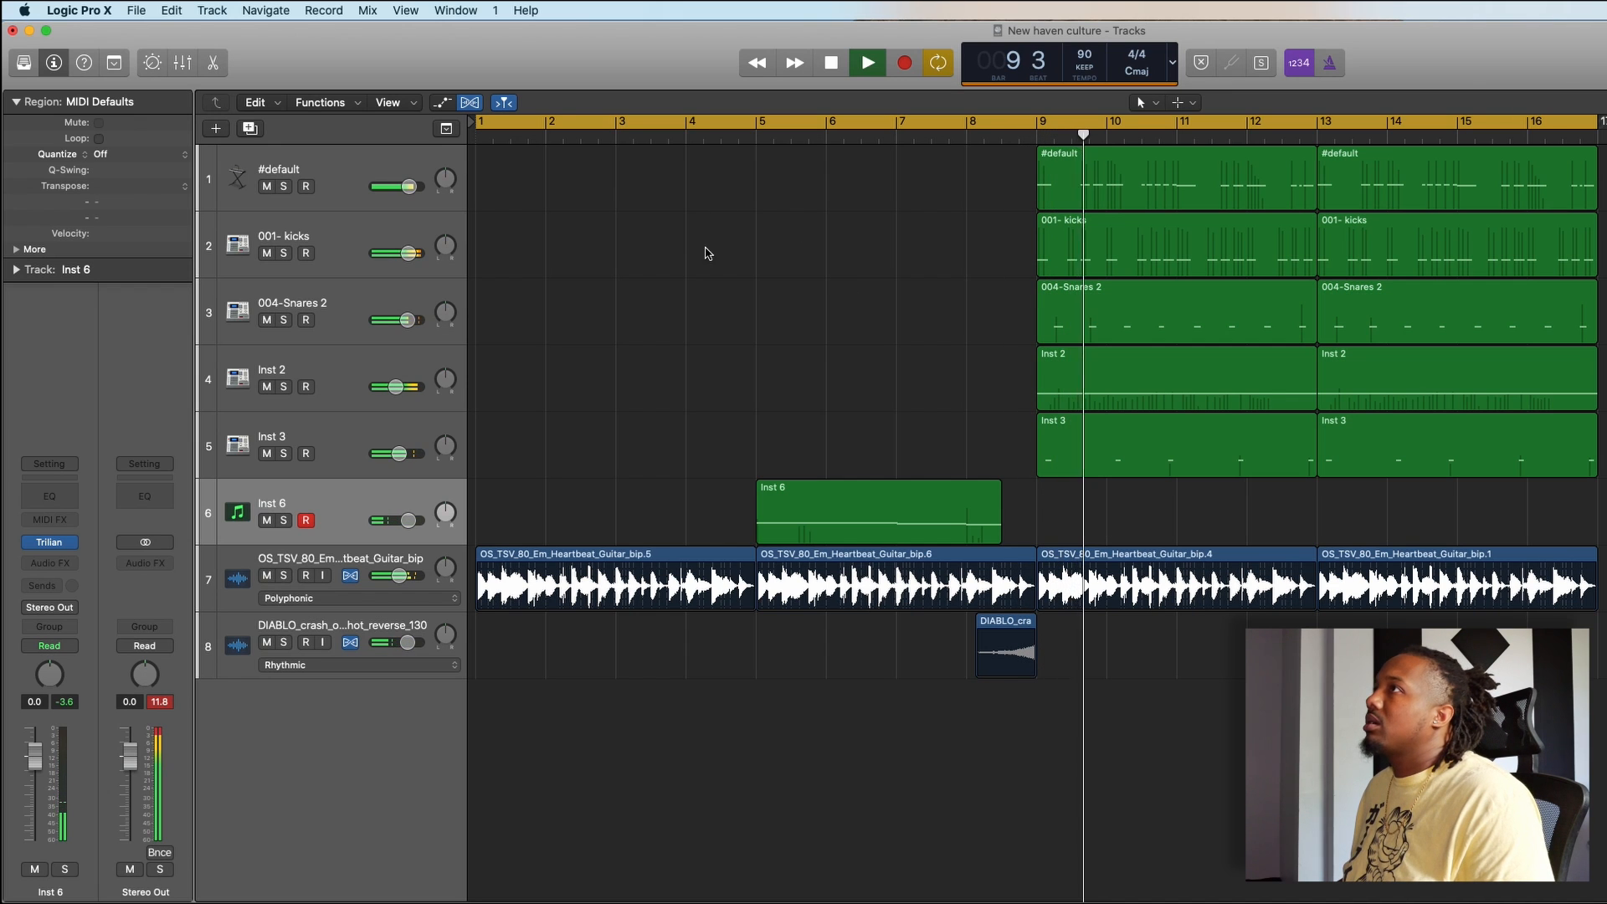
left_click_drag(479, 124, 1009, 339)
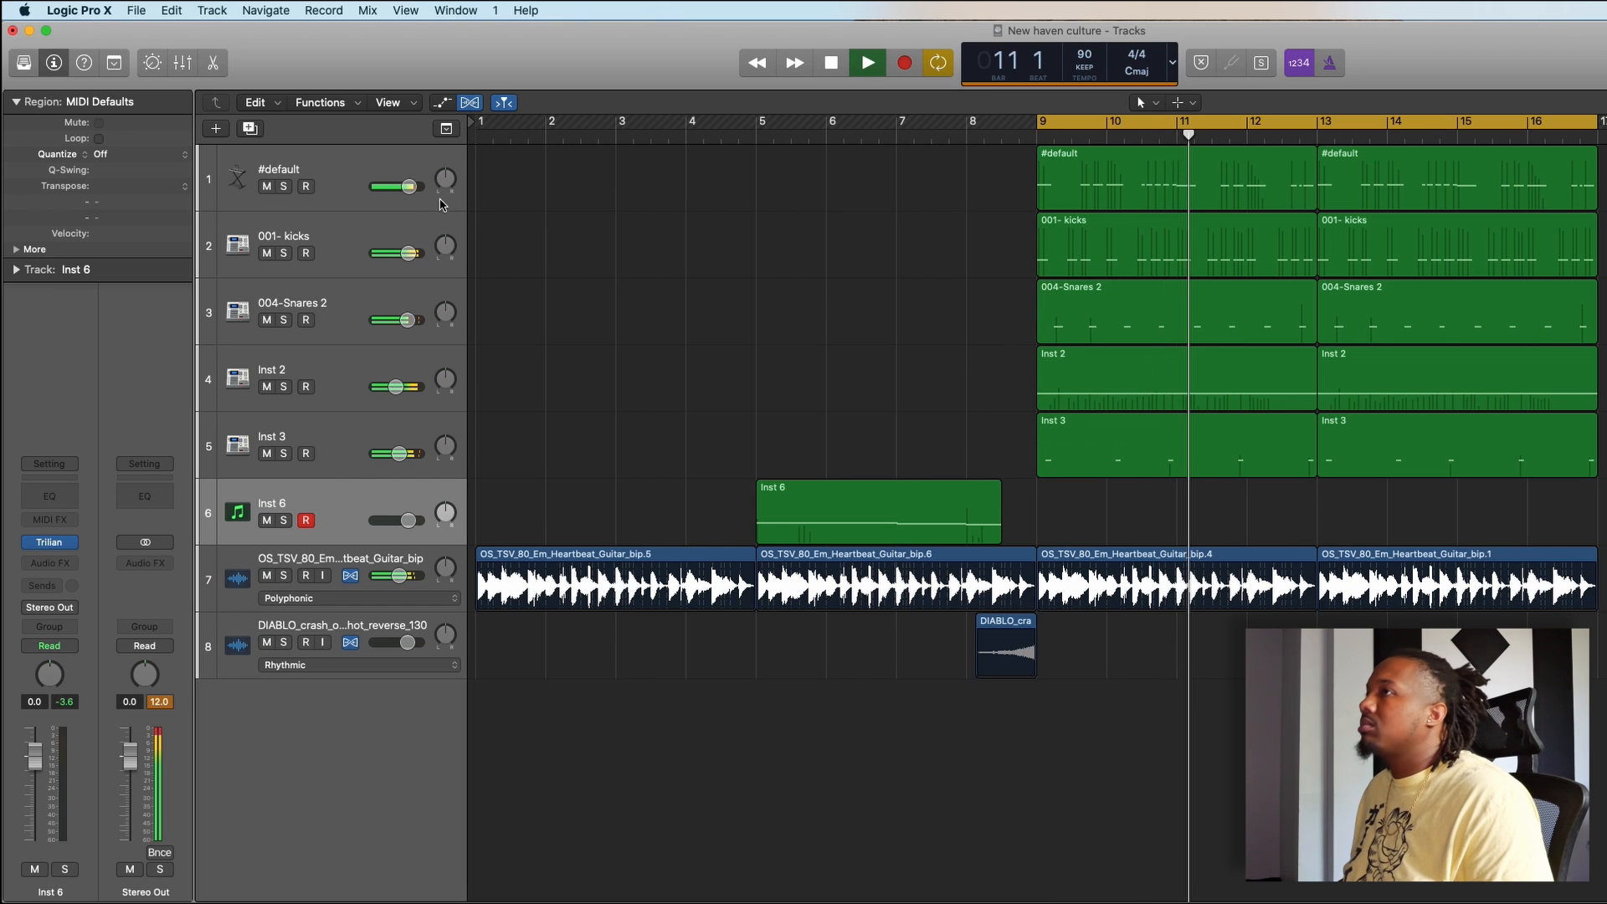
left_click_drag(410, 187, 414, 190)
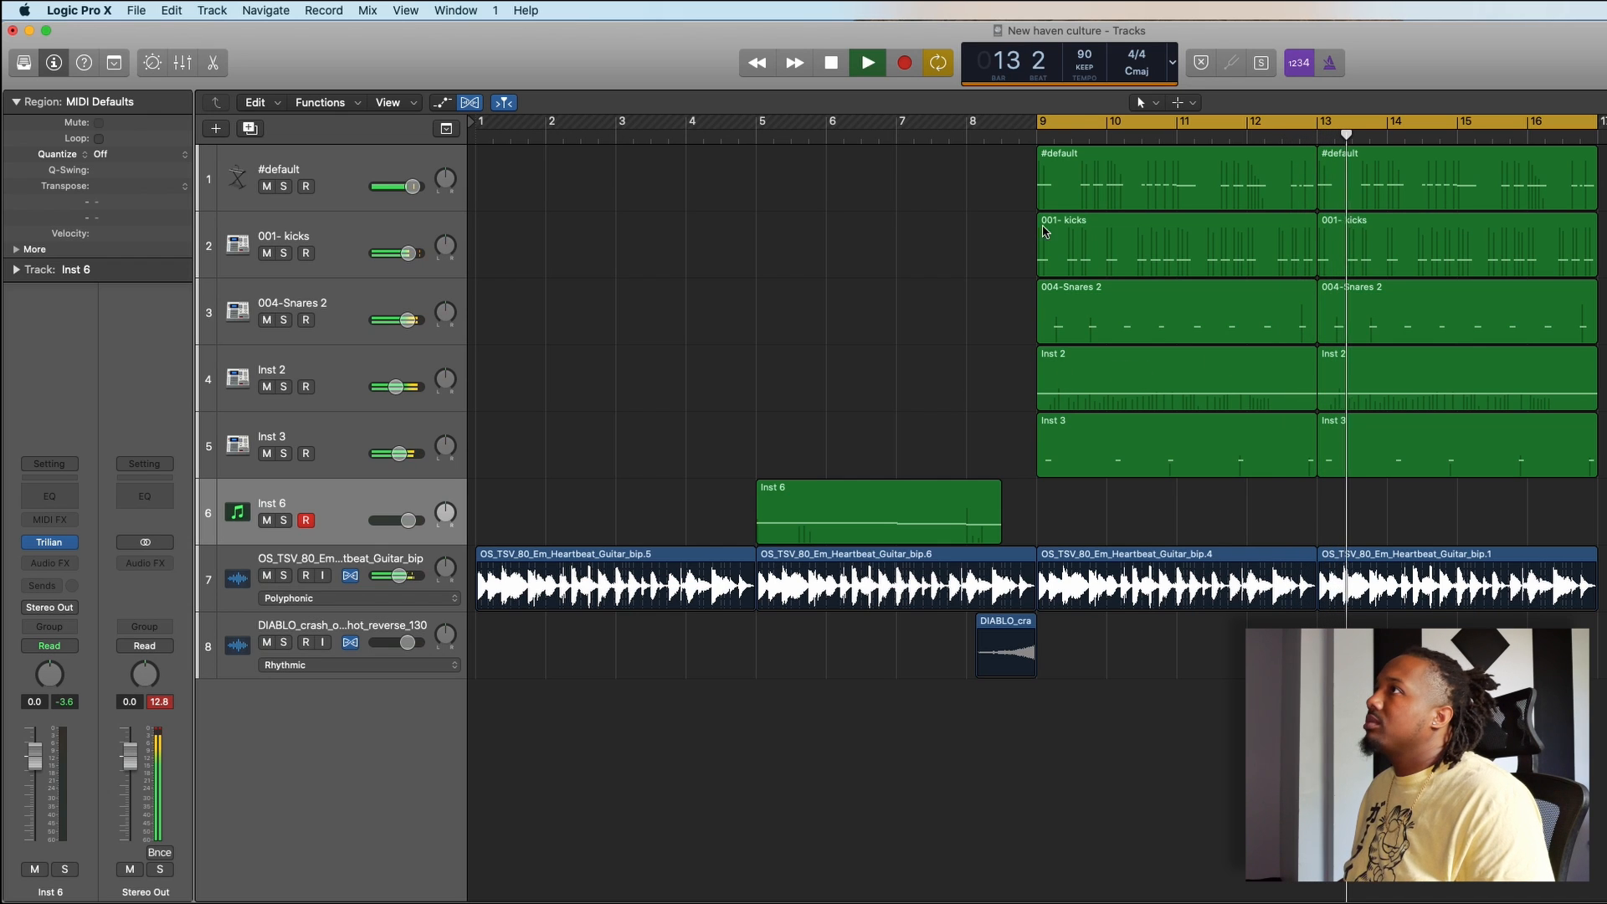
- Stop playback and extend the cycle range back to bar 1 so it covers bars 1 to 17
key("space")
left_click_drag(1040, 121, 475, 428)
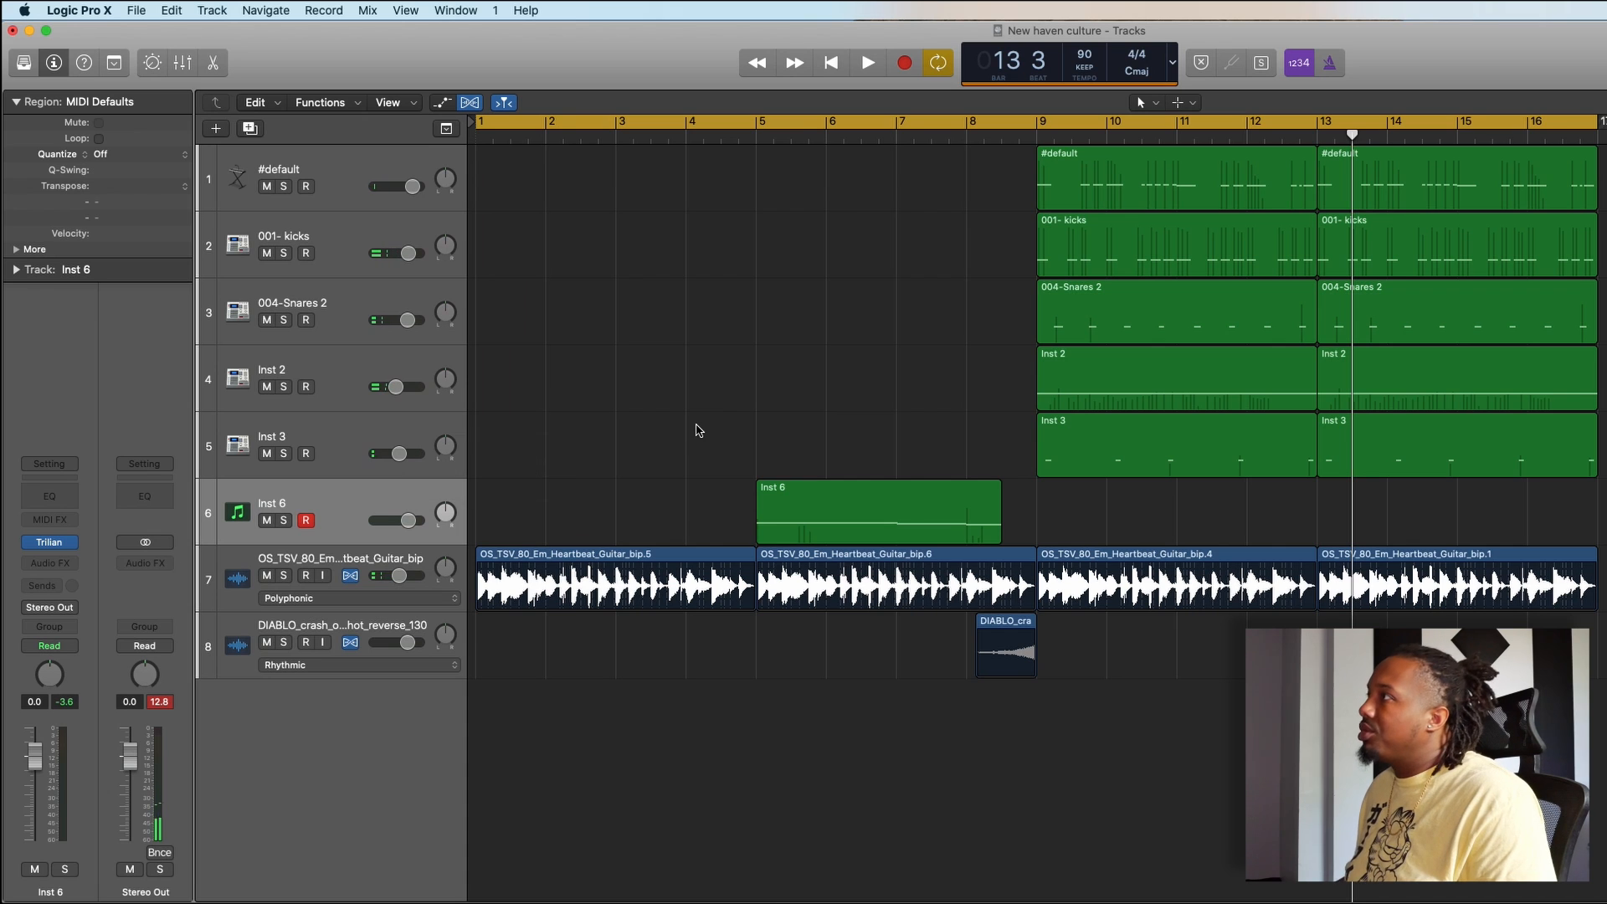
key("super+Left")
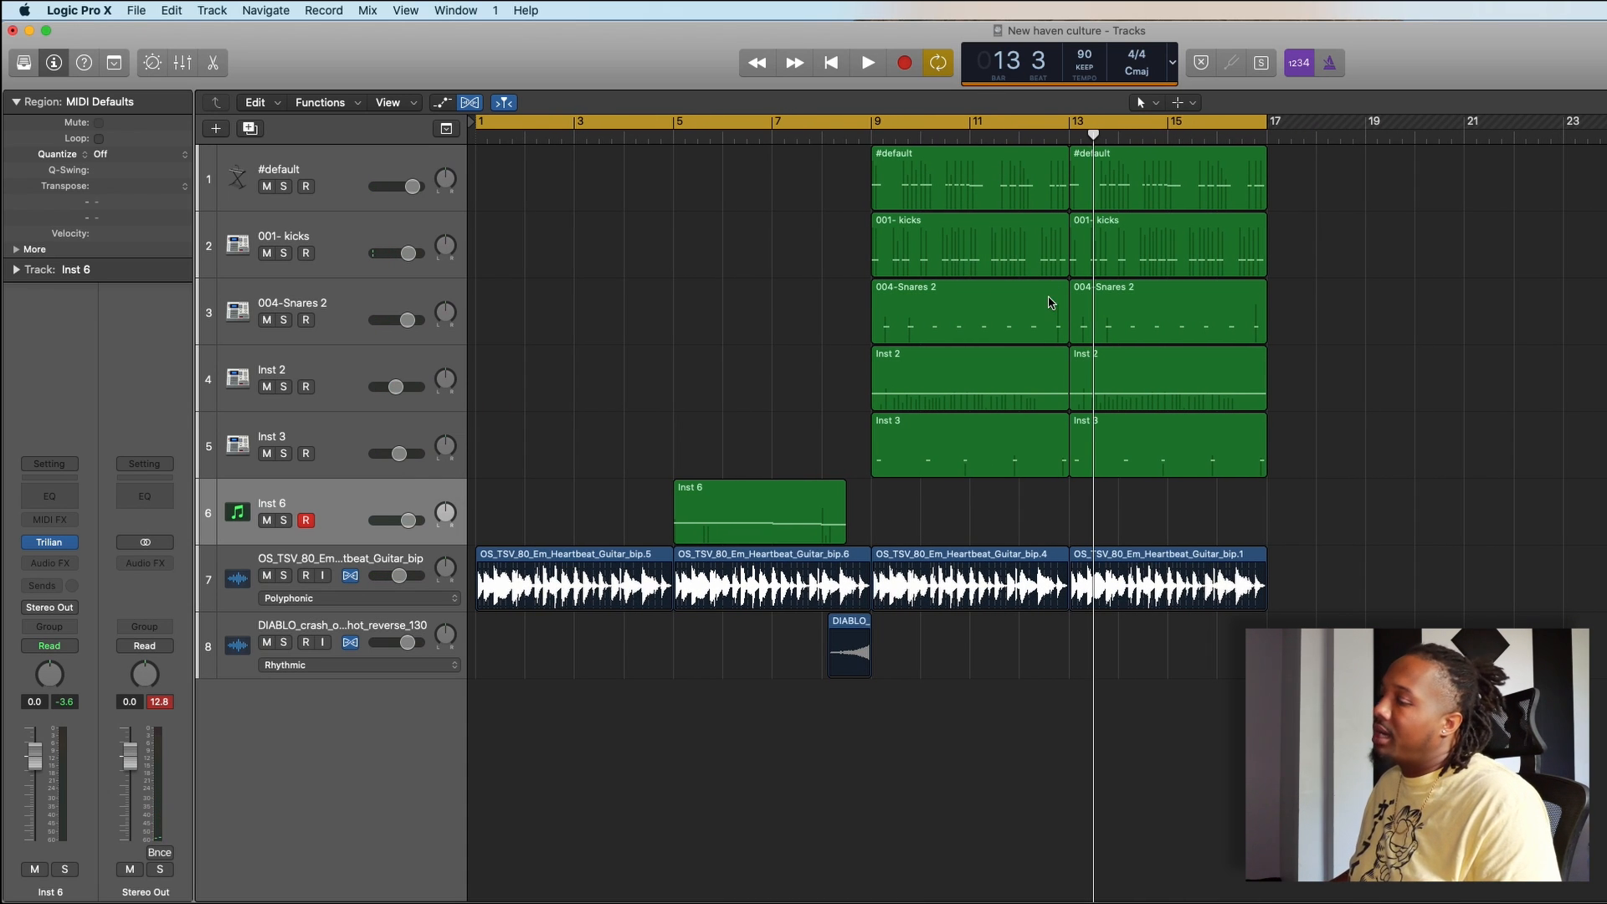